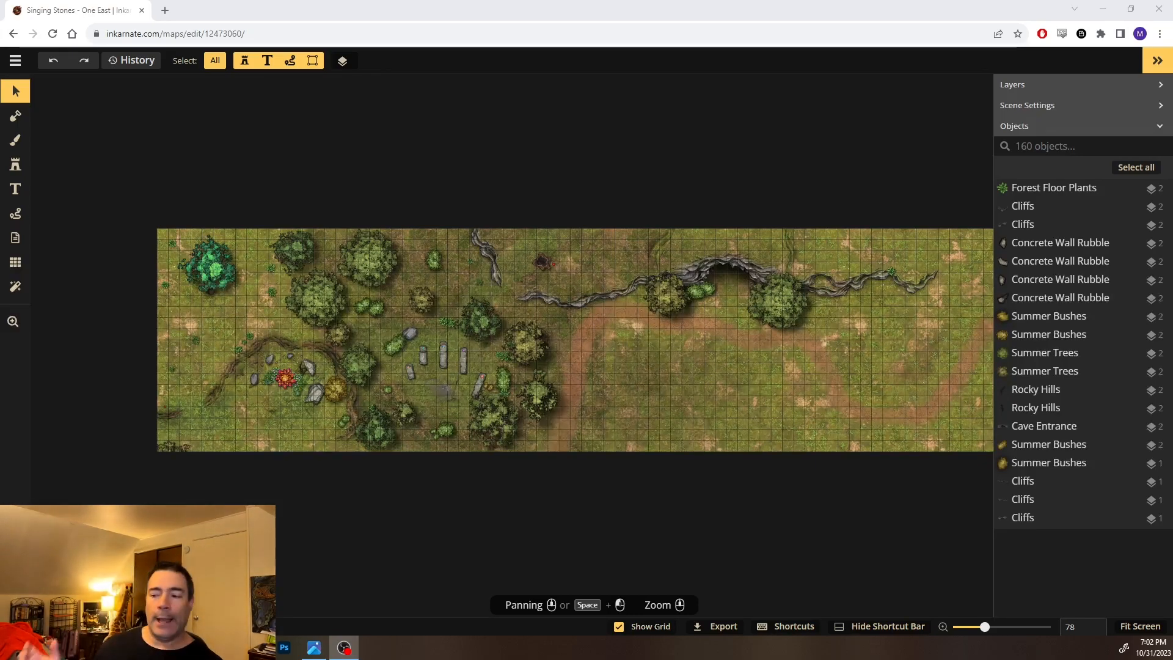
# Switch to the image viewer, examine the creature artwork in Featured Ligomorphs.jpg up close, and close the picture
pyautogui.click(314, 648)
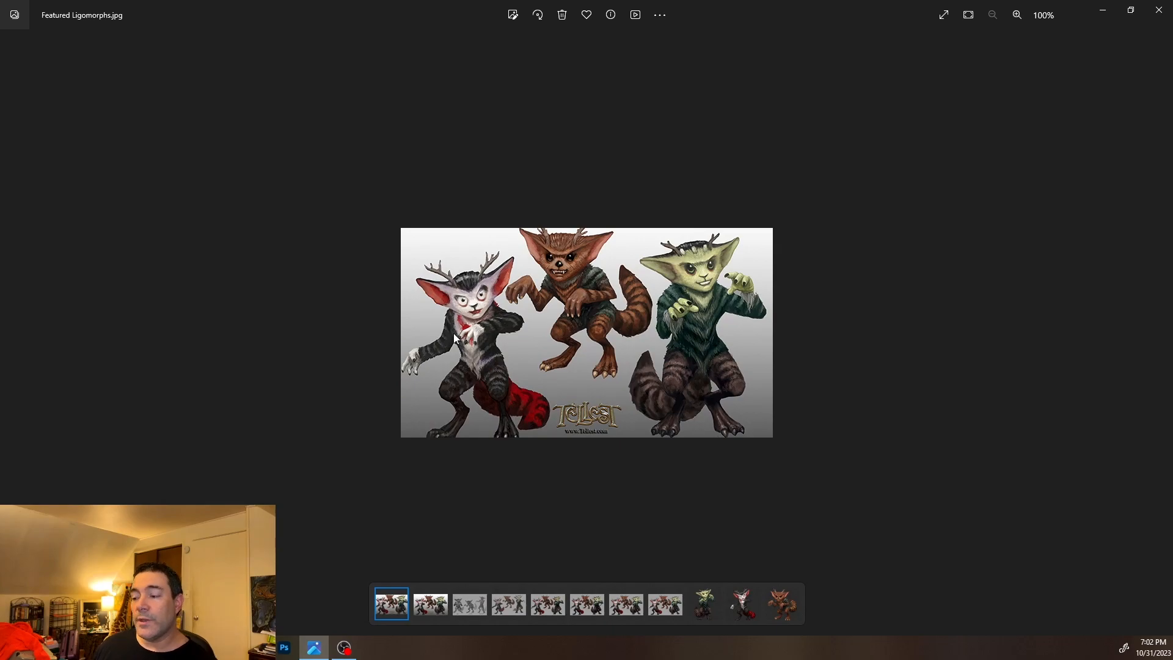
pyautogui.scroll(5, 604, 282)
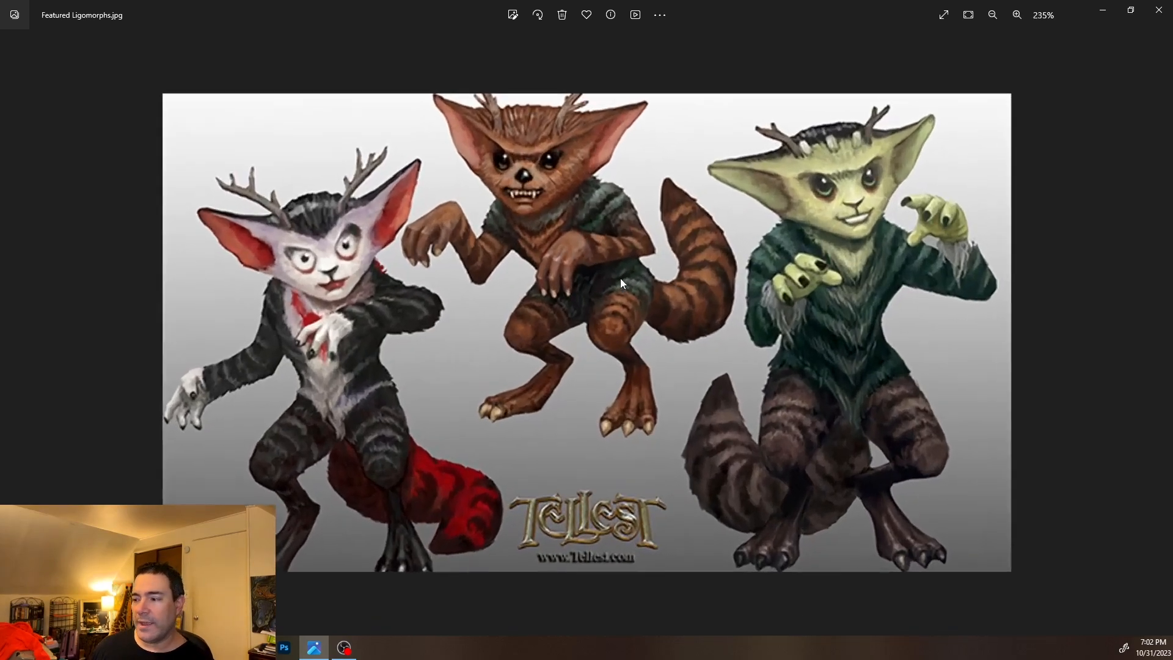
pyautogui.scroll(-1, 754, 270)
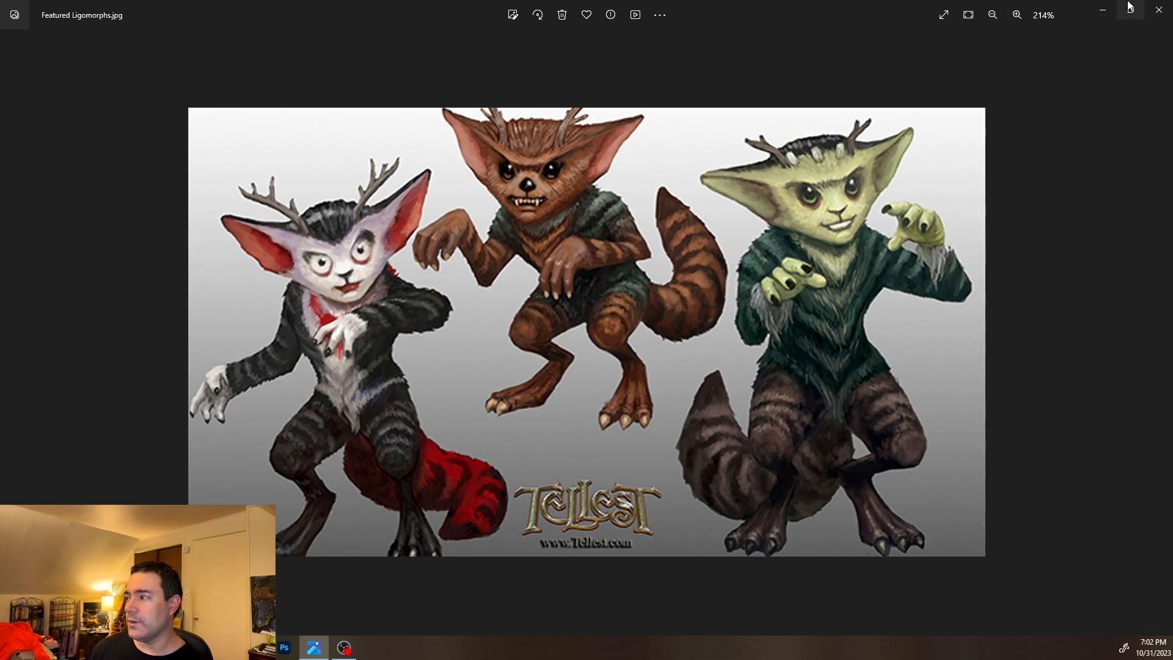
pyautogui.click(1159, 10)
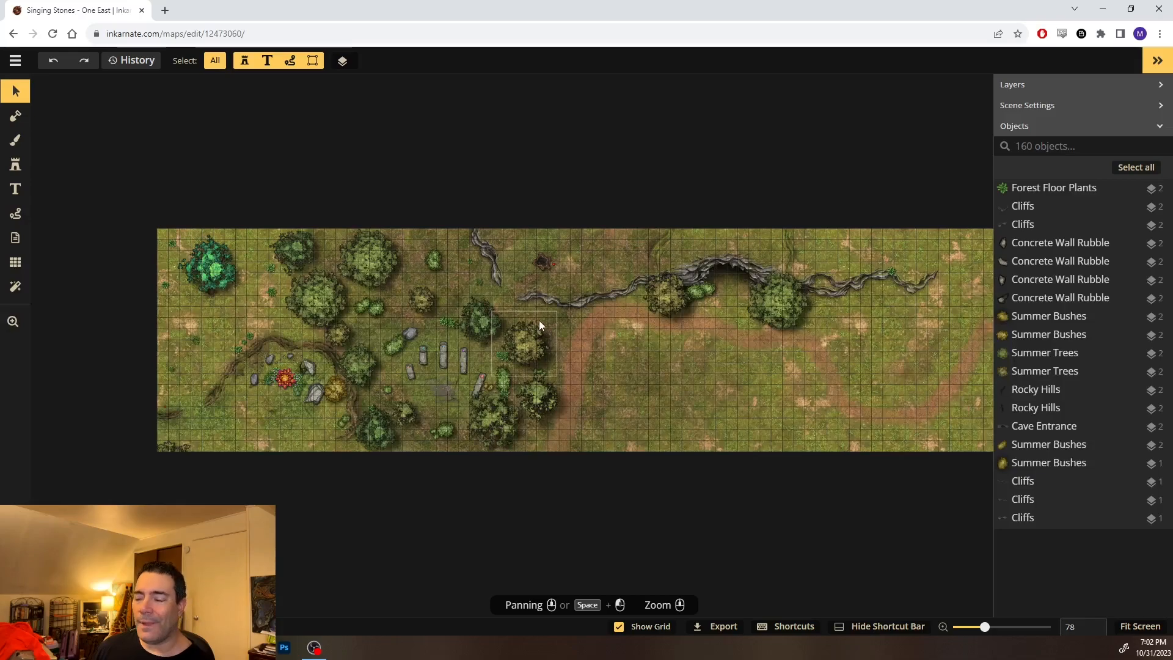
# Examine the battlemap from the tree and stone clearing to the cave entrance and the winding path in the east
pyautogui.scroll(3, 596, 346)
pyautogui.moveTo(741, 348); pyautogui.dragTo(540, 340)
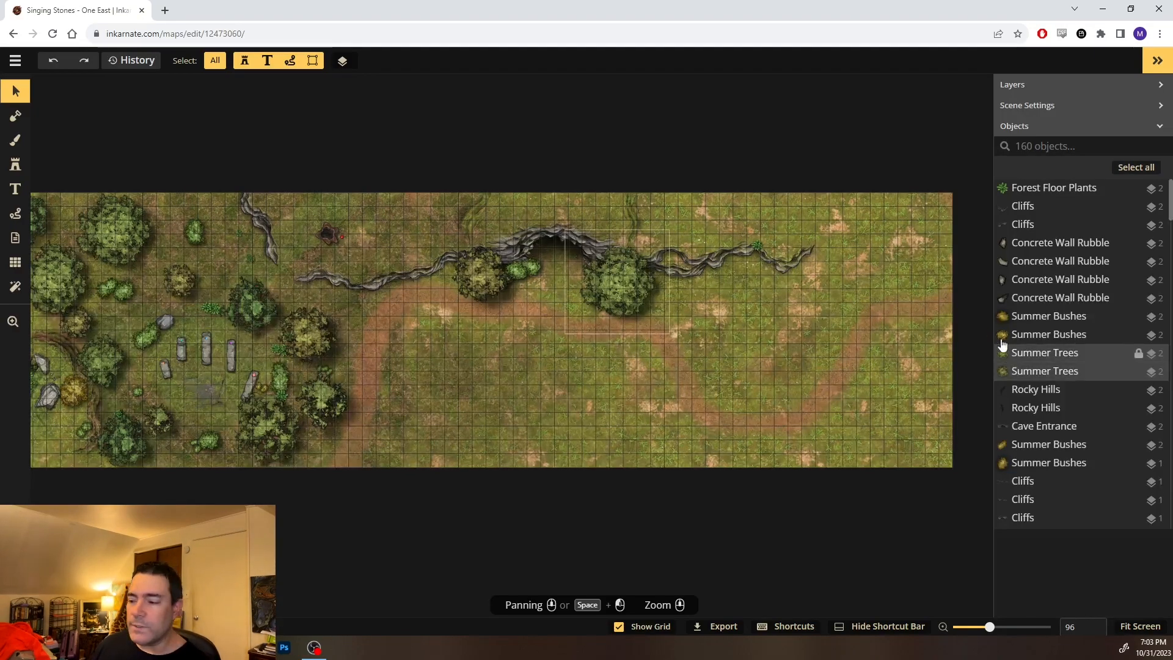
pyautogui.moveTo(508, 367); pyautogui.dragTo(708, 341)
pyautogui.scroll(-1, 711, 350)
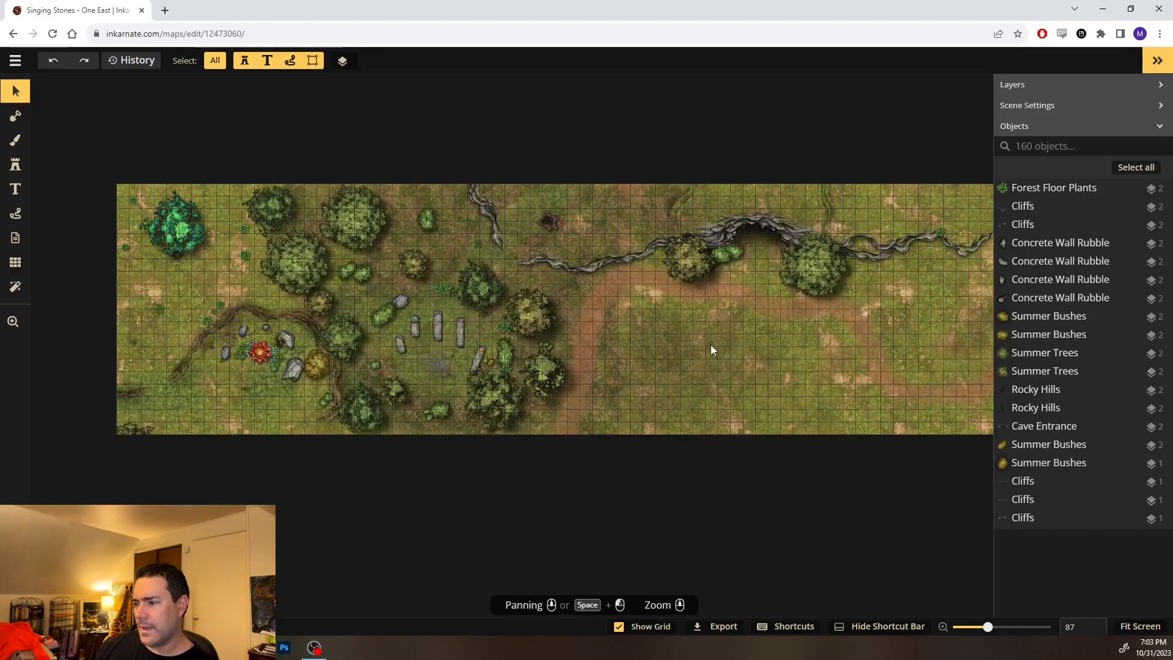
pyautogui.scroll(-2, 714, 350)
pyautogui.moveTo(788, 372); pyautogui.dragTo(744, 372)
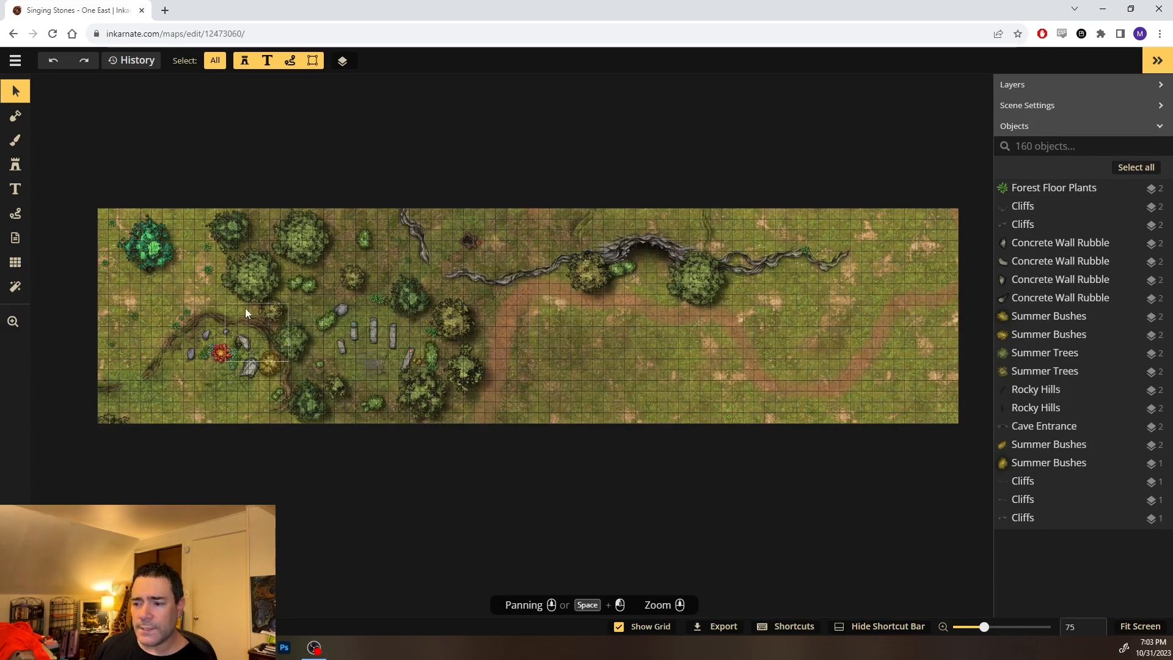
pyautogui.scroll(2, 244, 308)
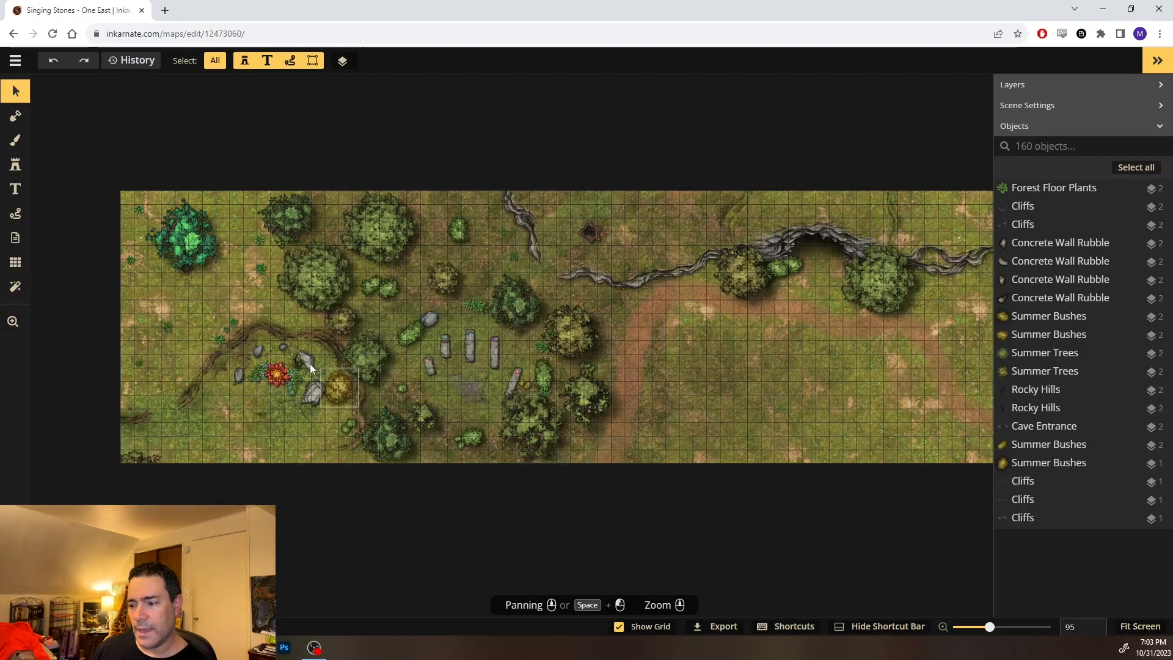
pyautogui.click(309, 408)
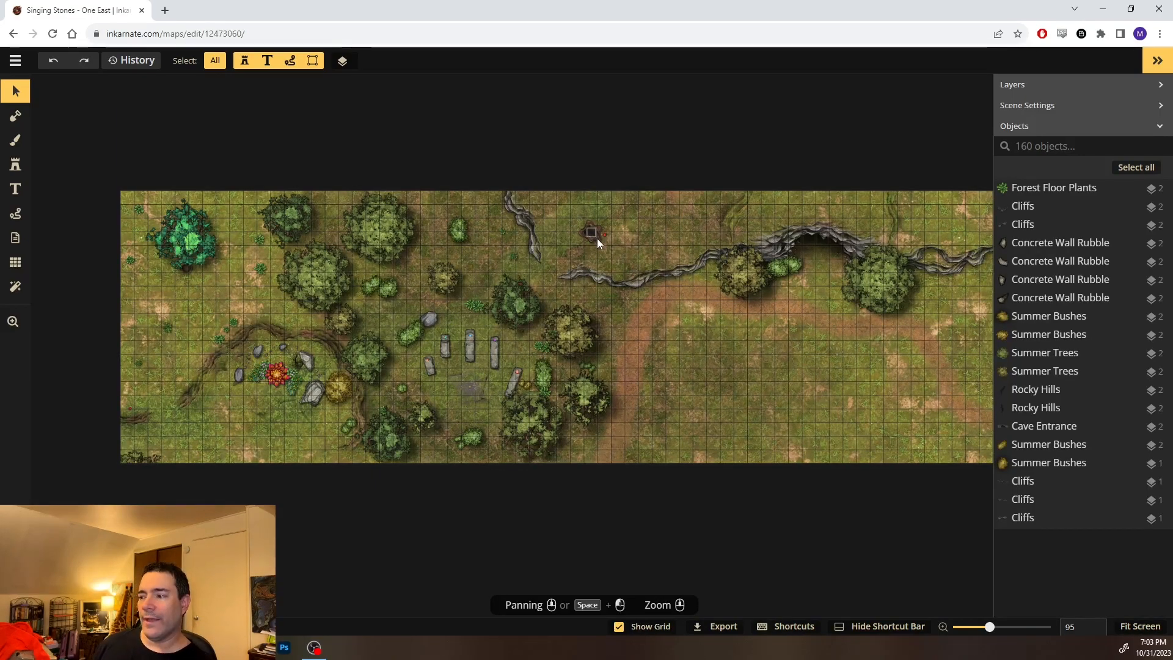
pyautogui.moveTo(669, 180); pyautogui.dragTo(660, 391)
pyautogui.click(895, 406)
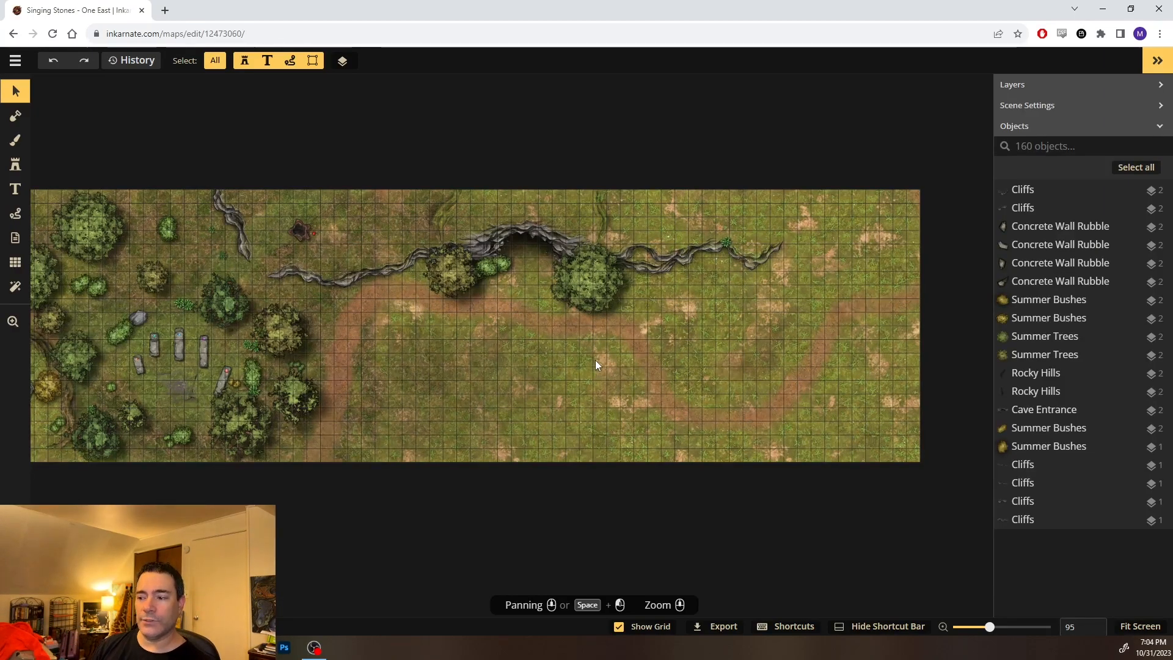
pyautogui.moveTo(359, 163); pyautogui.dragTo(355, 115)
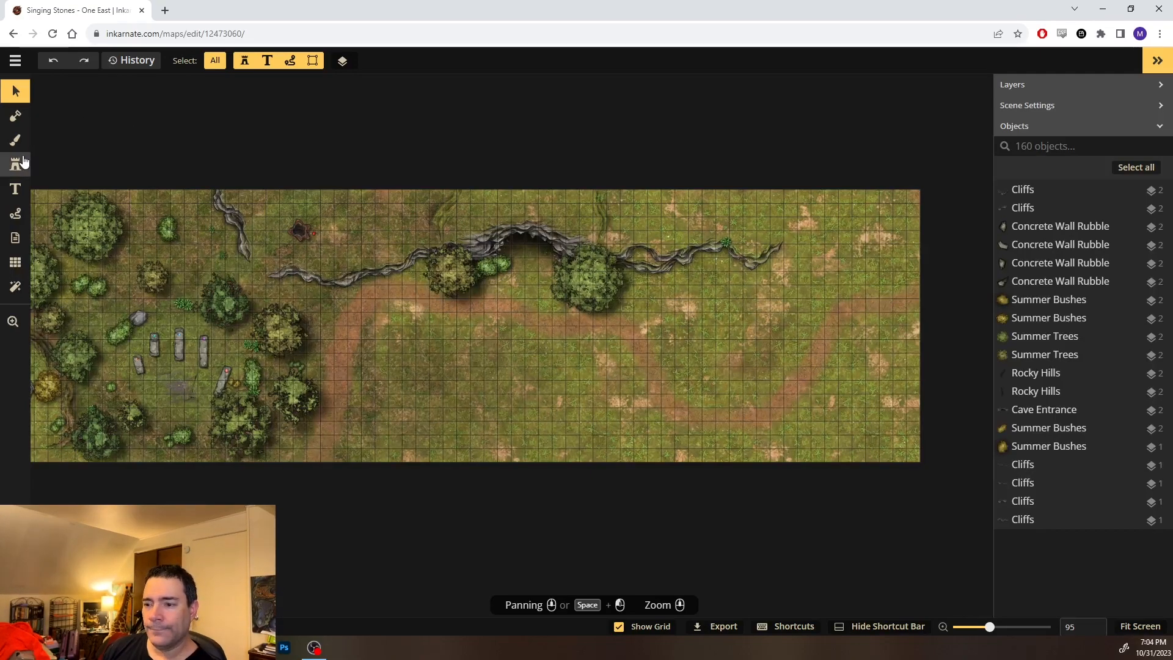
# Pick the Fireplaces stamp from the Fey pack in the Fantasy Battlemaps 2.0 stamp catalog
pyautogui.click(9, 175)
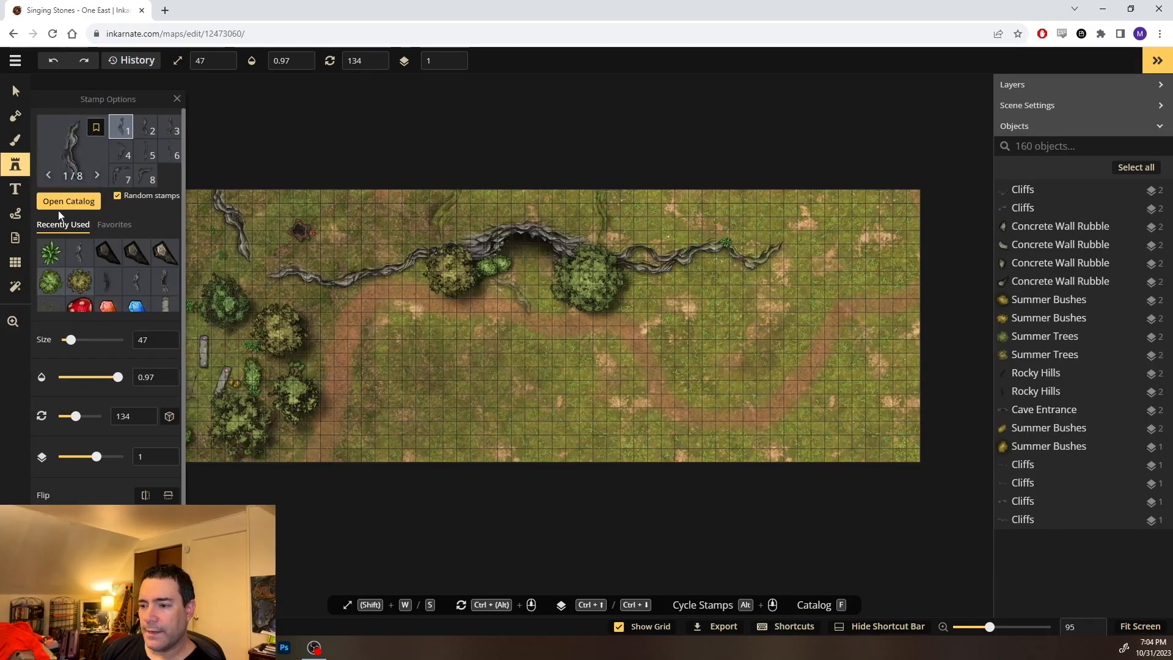
pyautogui.click(68, 202)
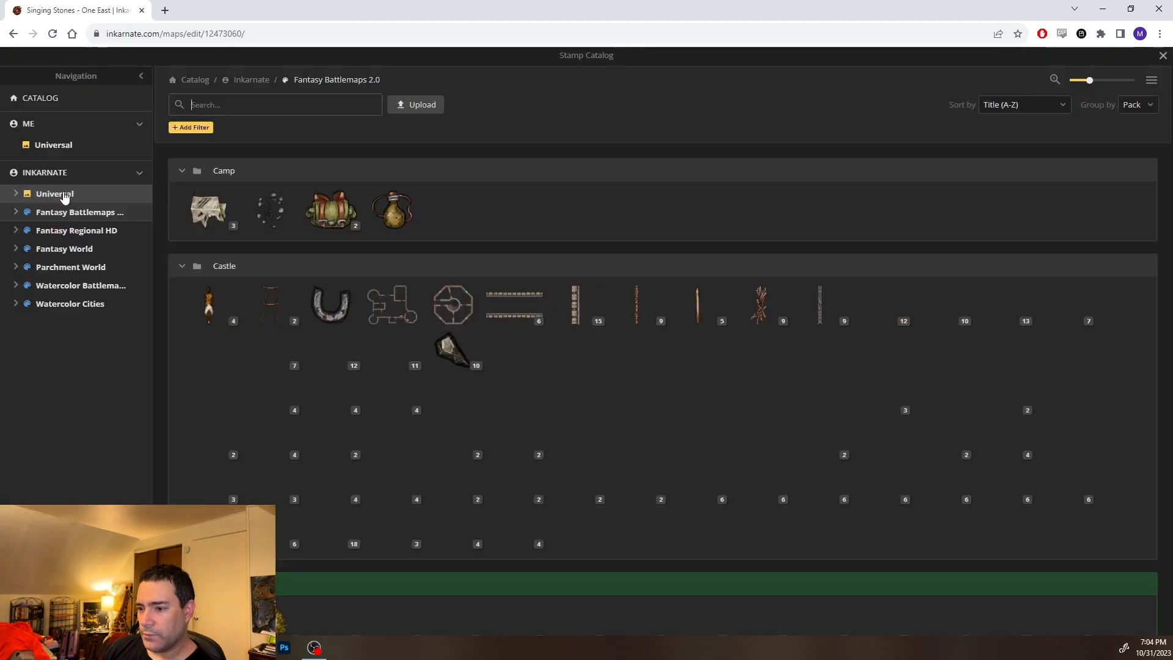
pyautogui.scroll(-6, 193, 340)
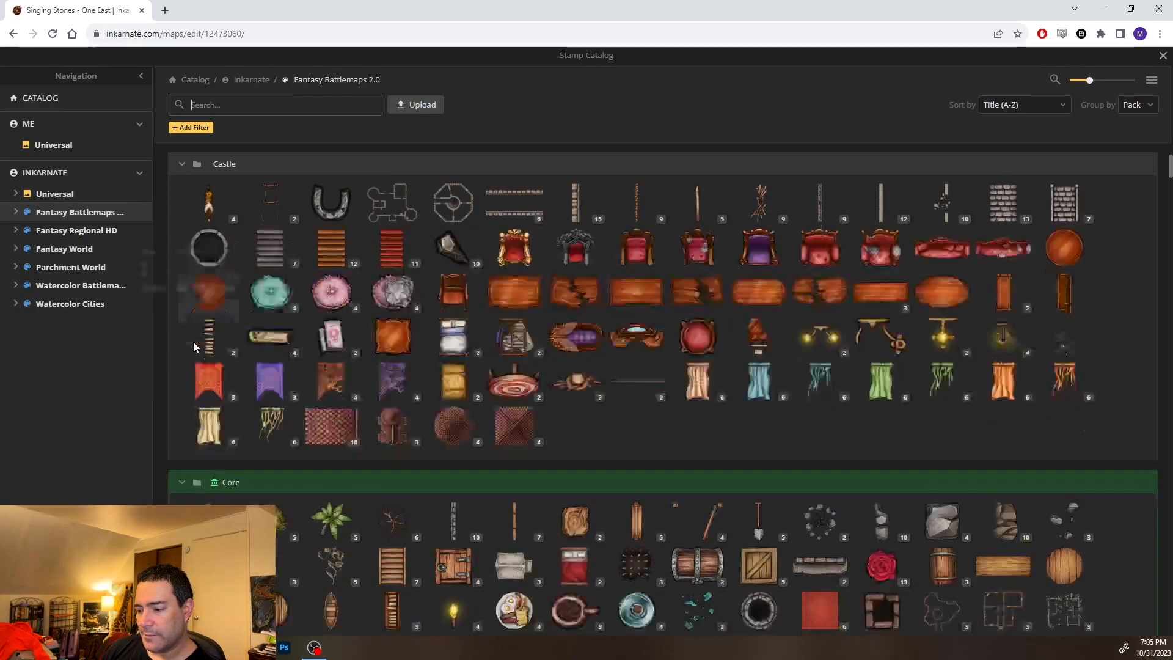
pyautogui.scroll(-1, 190, 336)
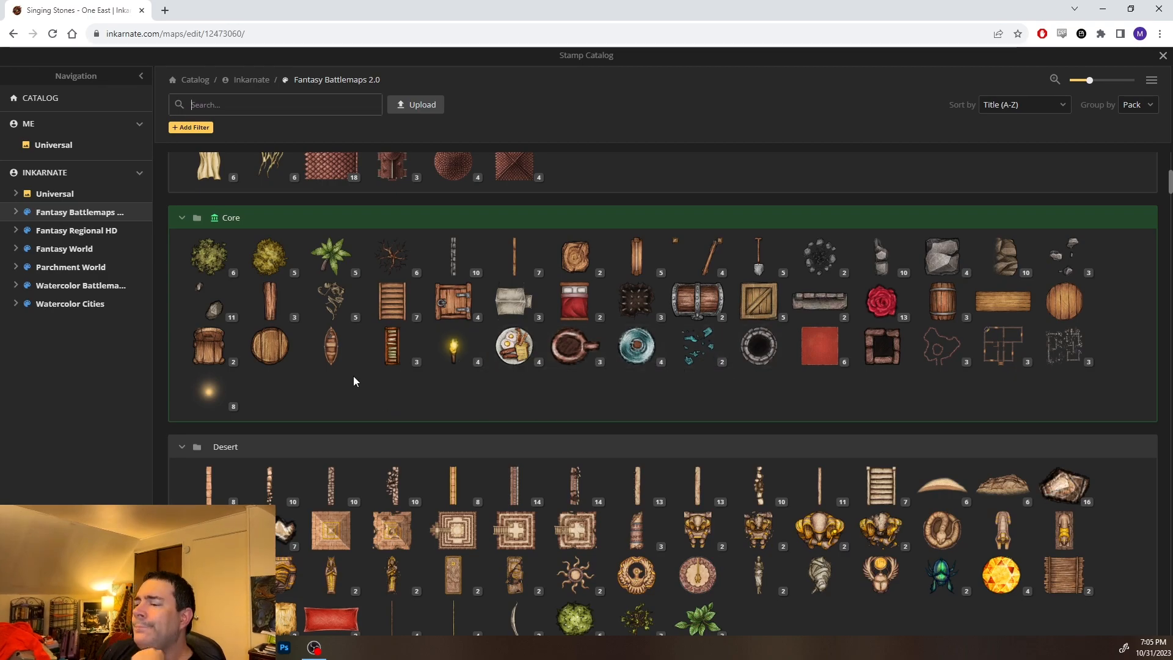
pyautogui.scroll(-4, 353, 376)
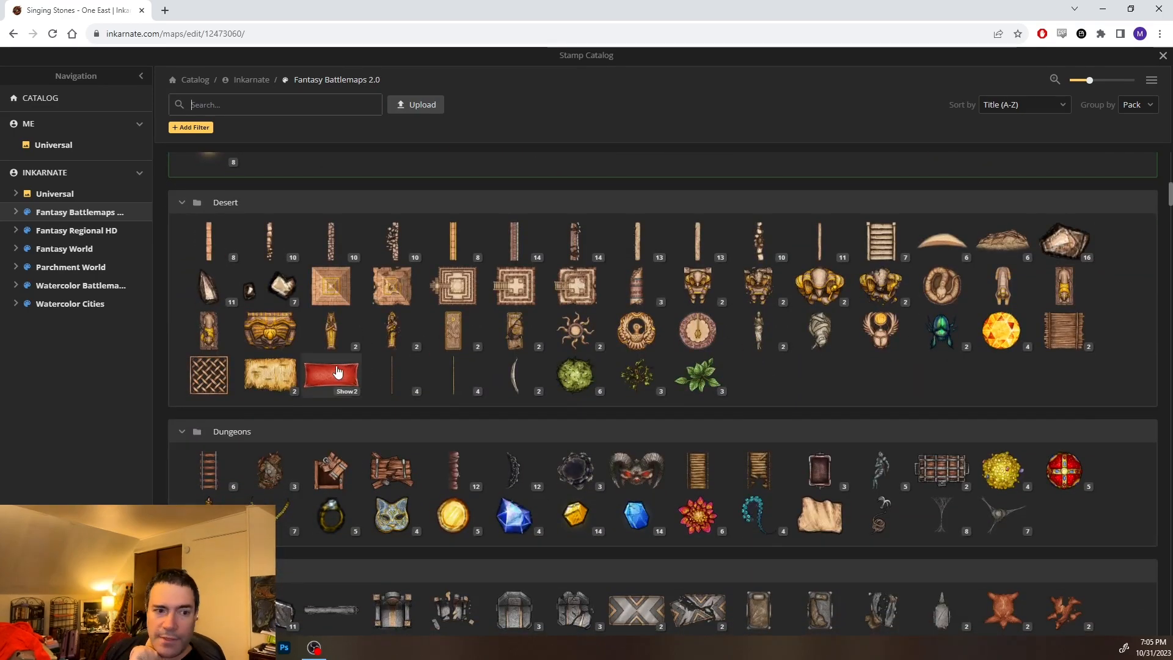
pyautogui.scroll(-4, 337, 371)
pyautogui.scroll(-12, 338, 369)
pyautogui.scroll(-8, 338, 369)
pyautogui.scroll(-3, 338, 369)
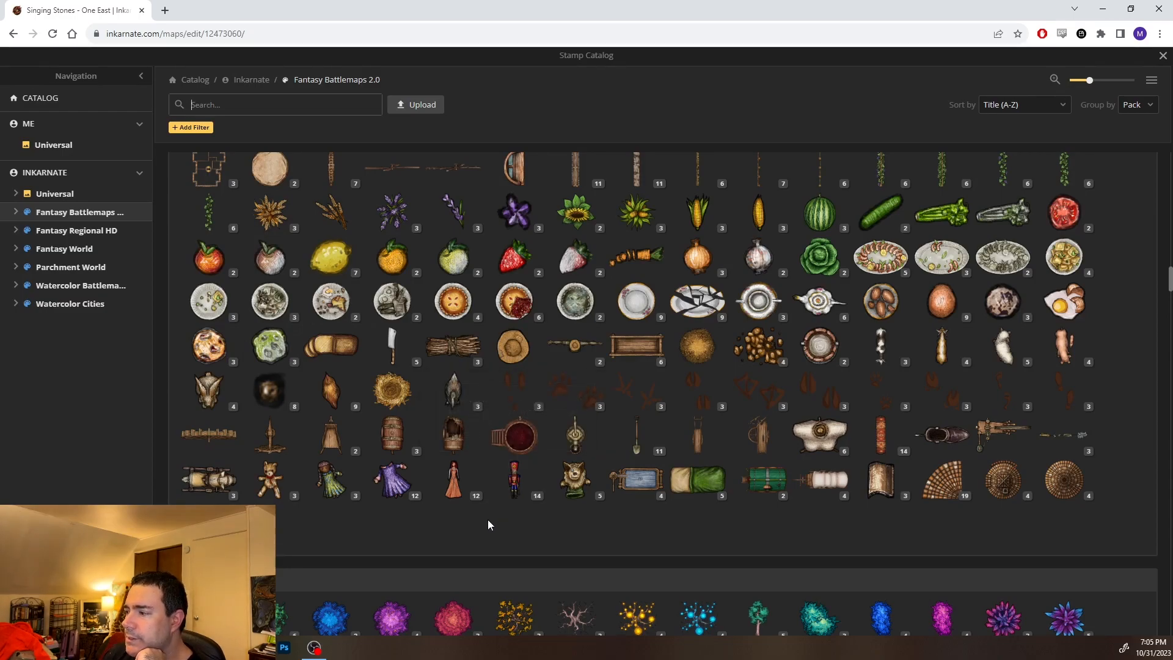
pyautogui.scroll(1, 488, 525)
pyautogui.scroll(-1, 444, 497)
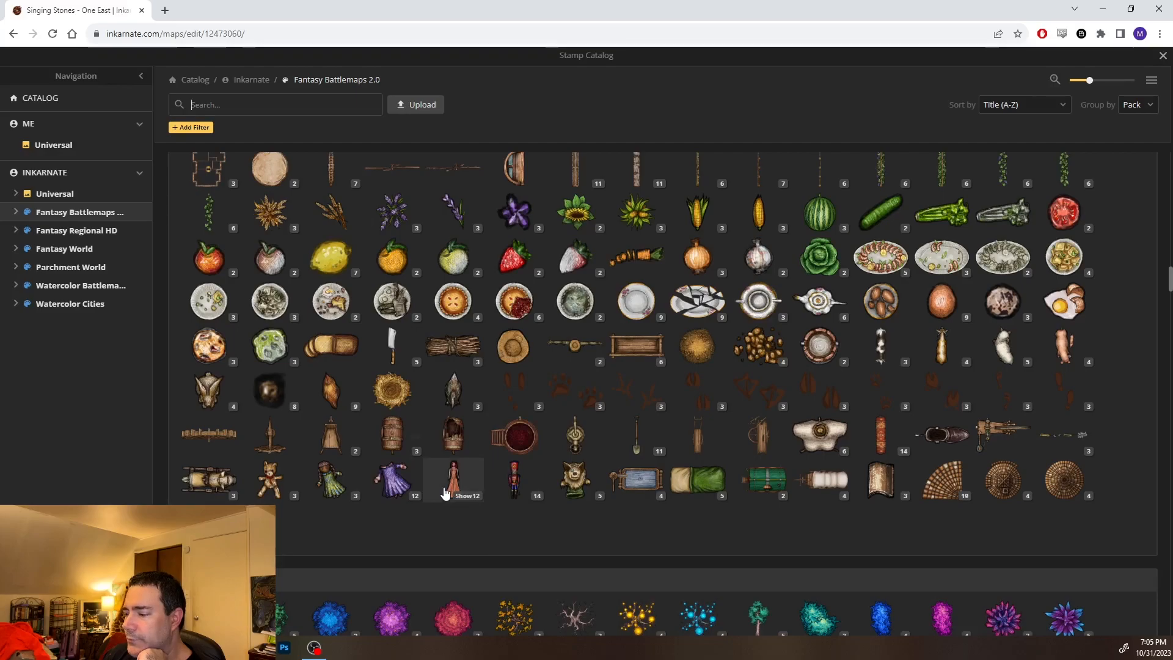
pyautogui.scroll(-5, 398, 411)
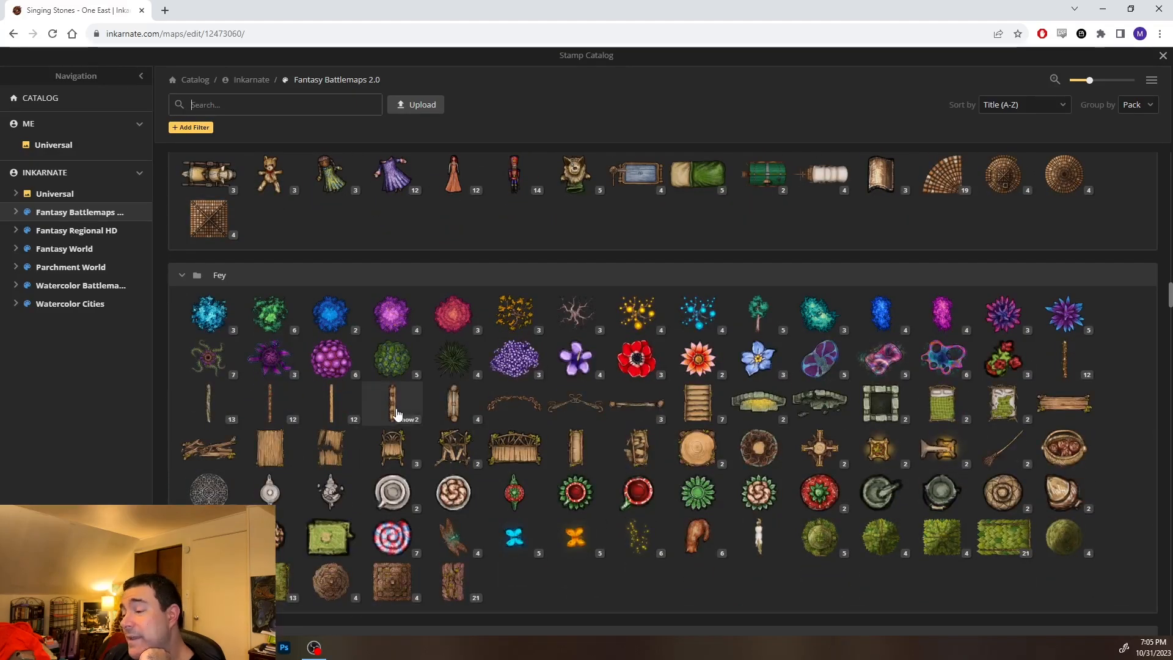
pyautogui.moveTo(396, 410)
pyautogui.scroll(-1, 396, 414)
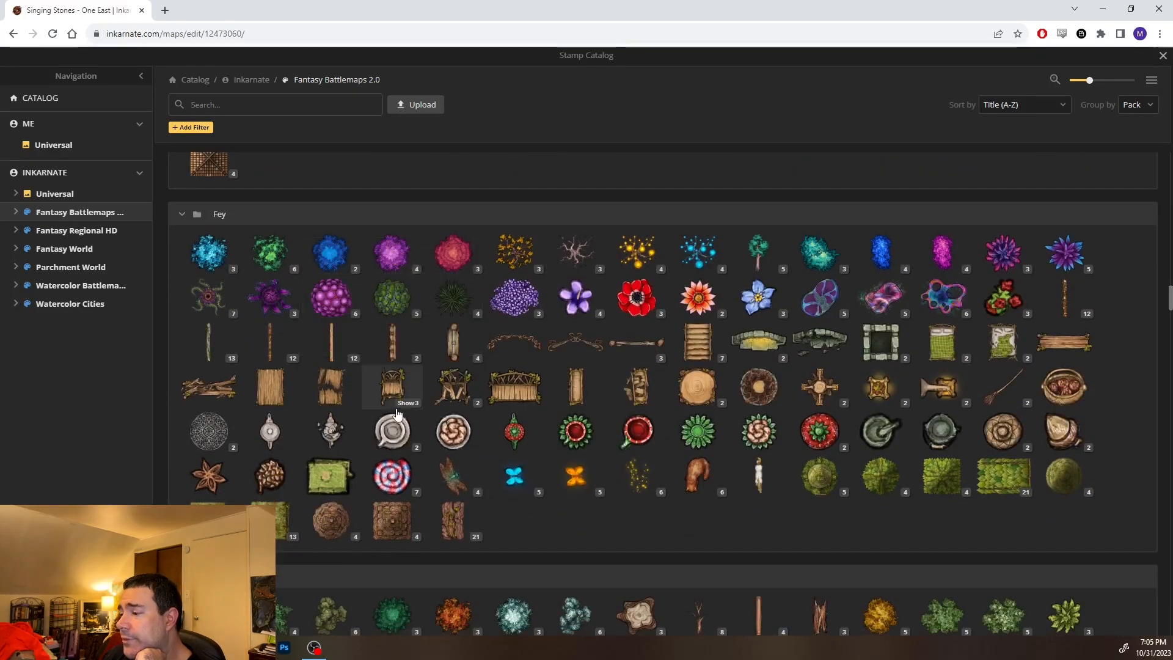
pyautogui.moveTo(744, 346)
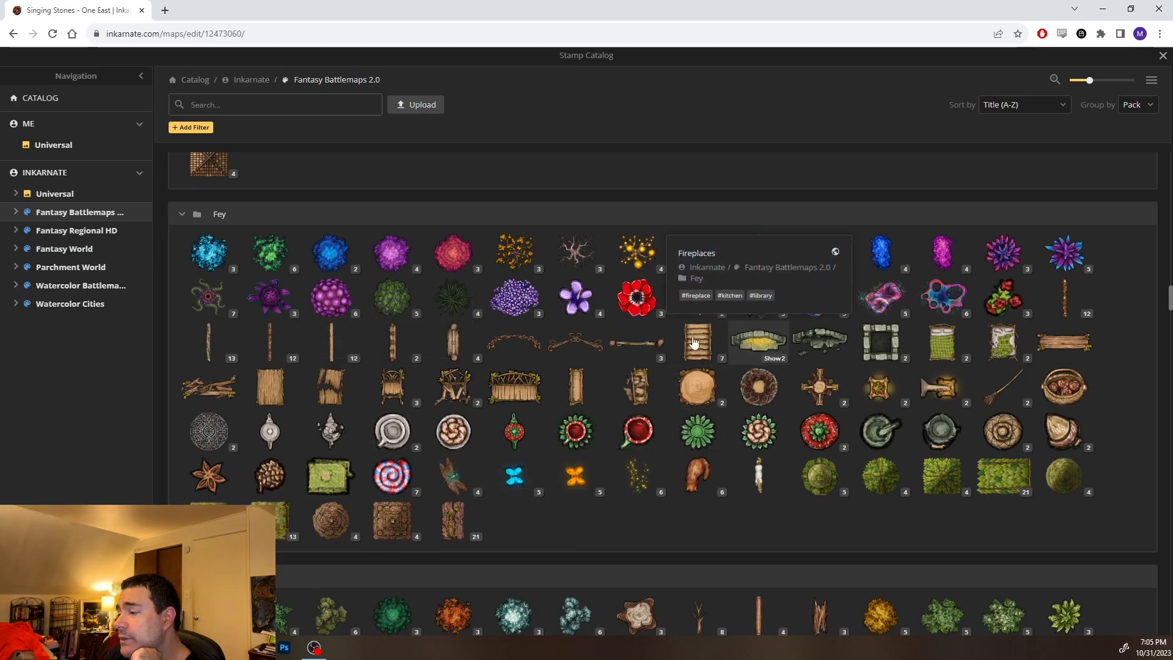
pyautogui.click(758, 341)
# Set the Fireplaces stamp's size to 30
pyautogui.scroll(5, 662, 318)
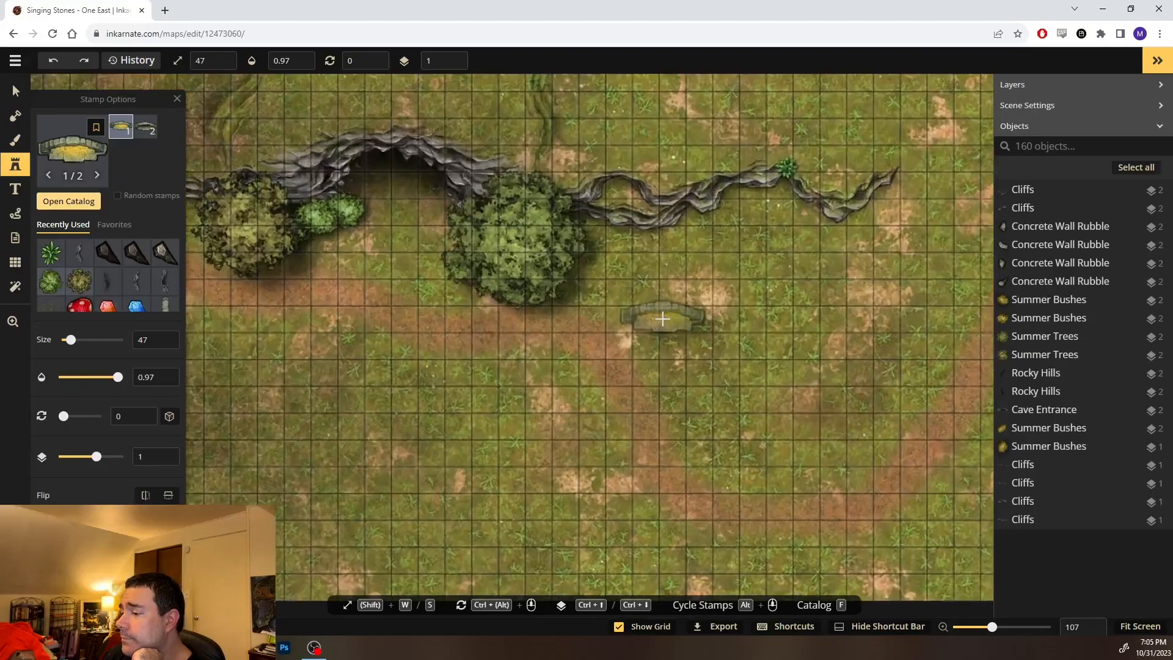
pyautogui.scroll(5, 662, 318)
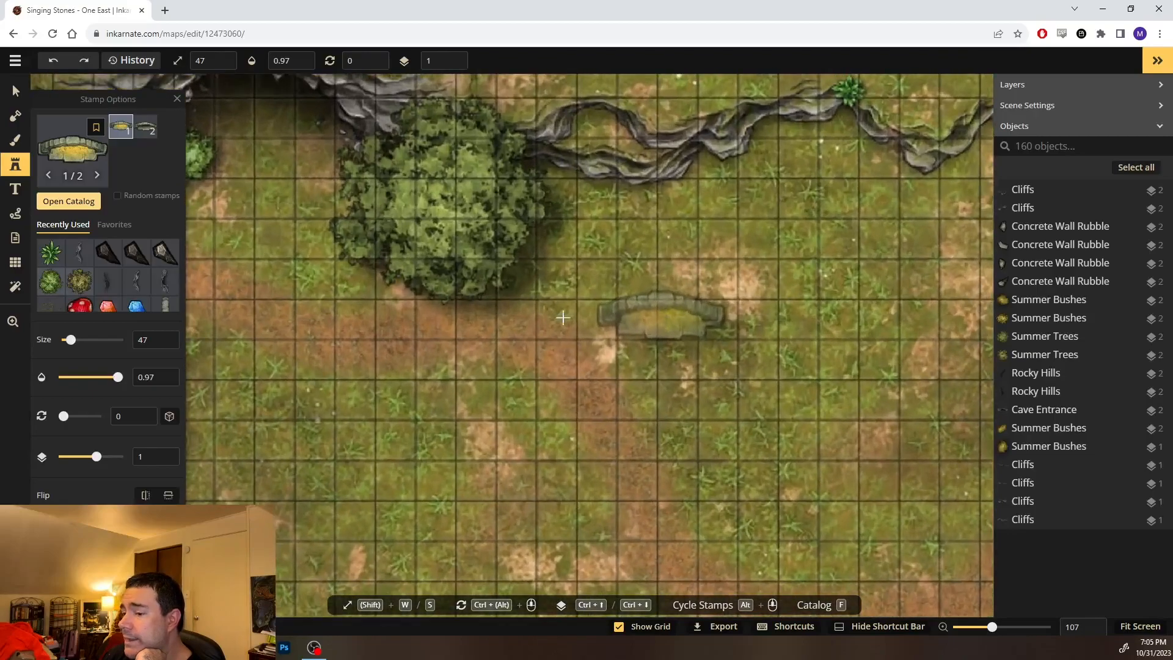
pyautogui.click(166, 344)
pyautogui.click(166, 345)
pyautogui.click(166, 345)
pyautogui.click(165, 345)
pyautogui.click(165, 345)
pyautogui.click(165, 345)
pyautogui.click(166, 345)
pyautogui.scroll(-1, 659, 418)
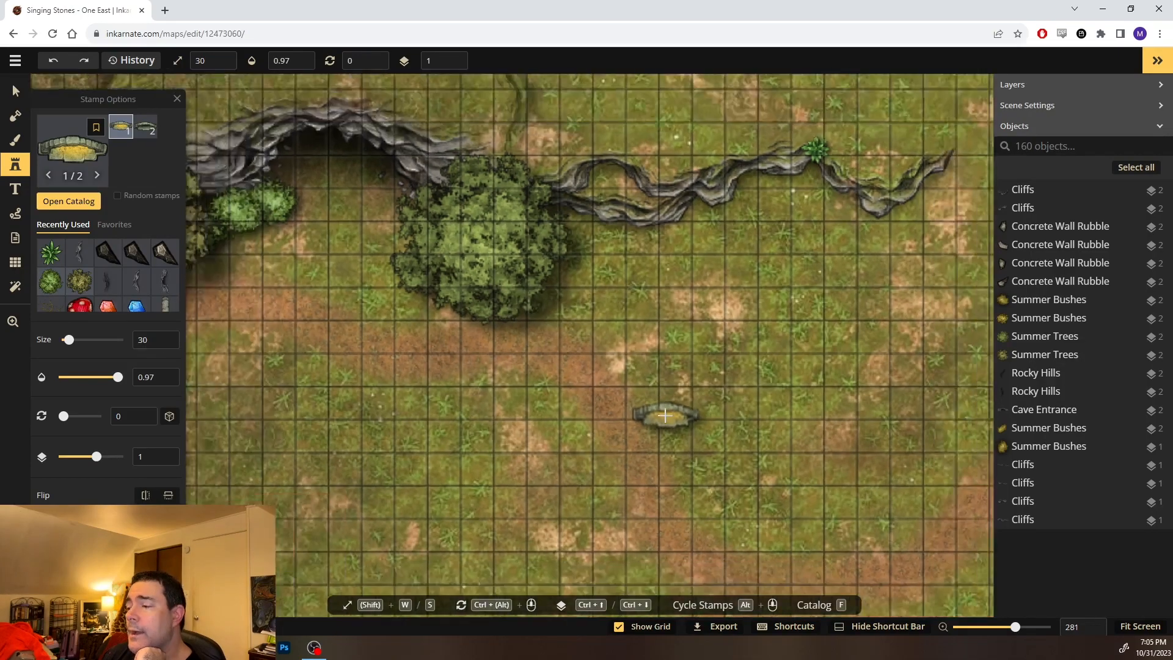
# Place the second, unlit fireplace variant near the map's southeast corner beyond the path and rotate it to 128
pyautogui.click(147, 136)
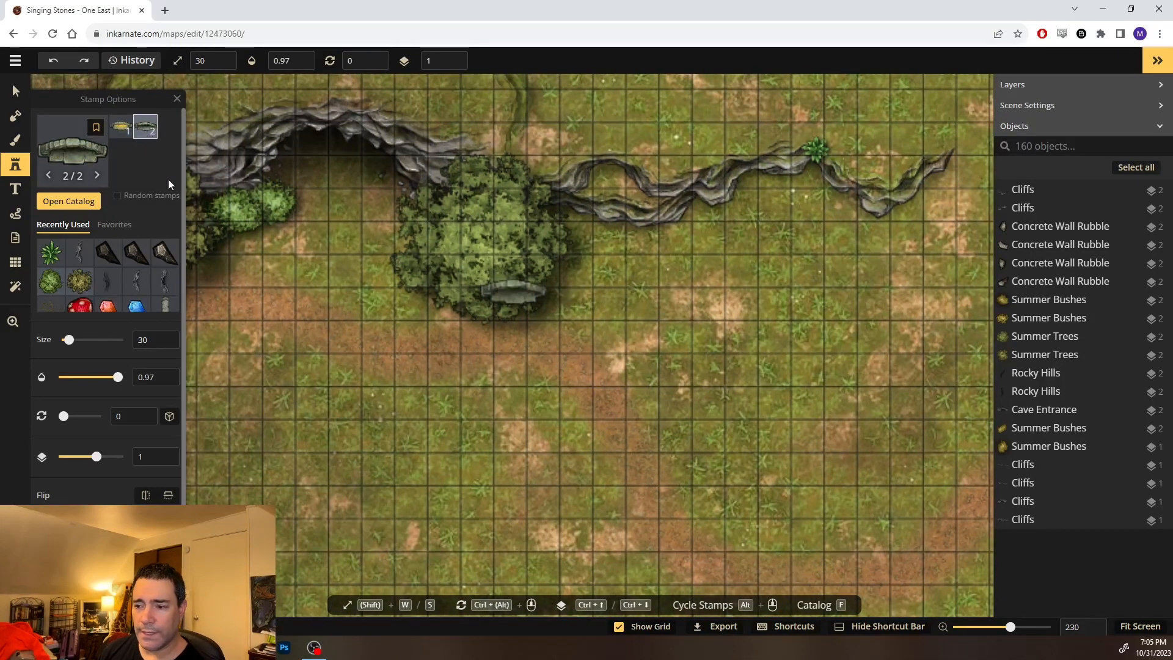
pyautogui.press('space')
pyautogui.moveTo(752, 445); pyautogui.dragTo(589, 337)
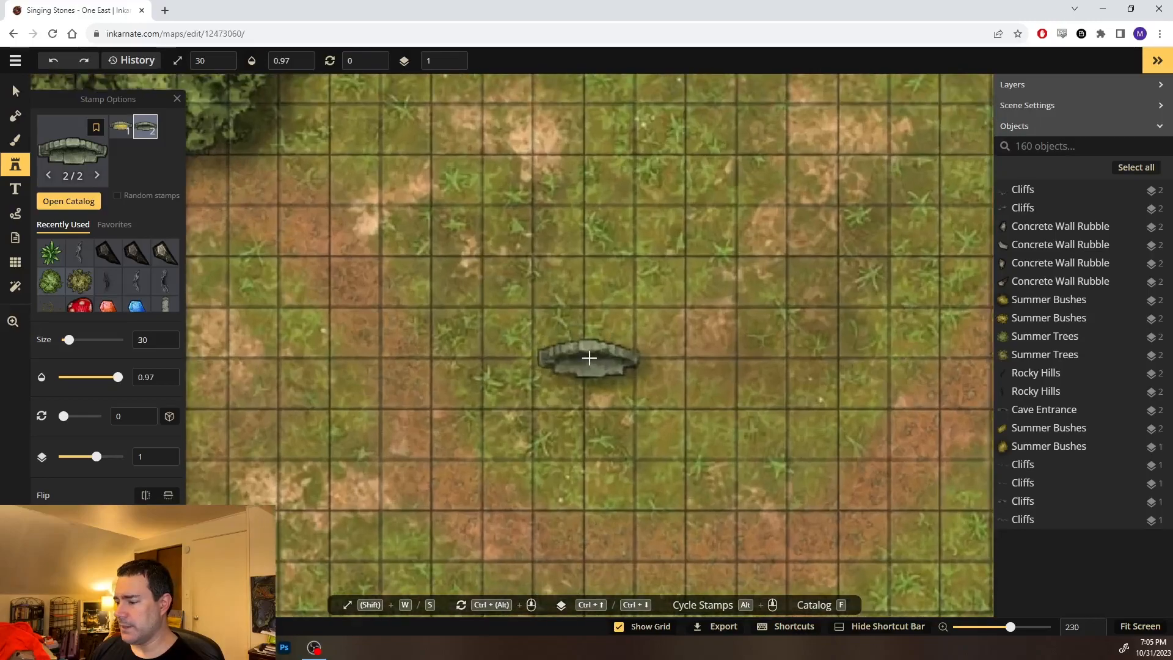
pyautogui.scroll(2, 664, 432)
pyautogui.scroll(-5, 664, 433)
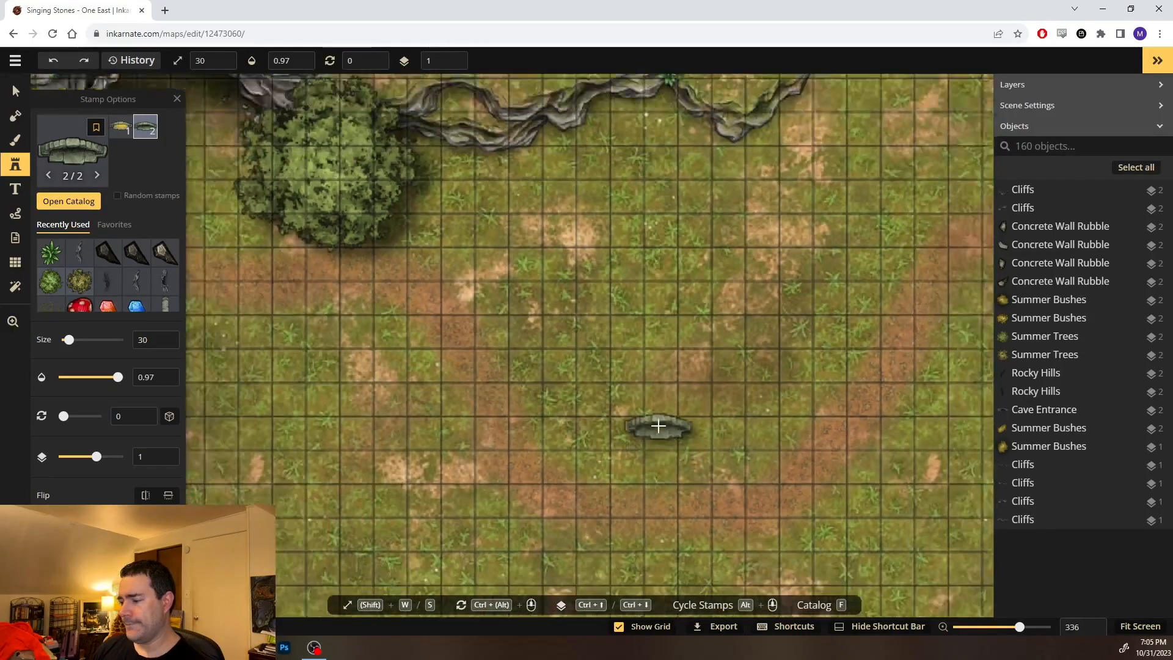
pyautogui.press('space')
pyautogui.moveTo(471, 393); pyautogui.dragTo(479, 343)
pyautogui.click(768, 400)
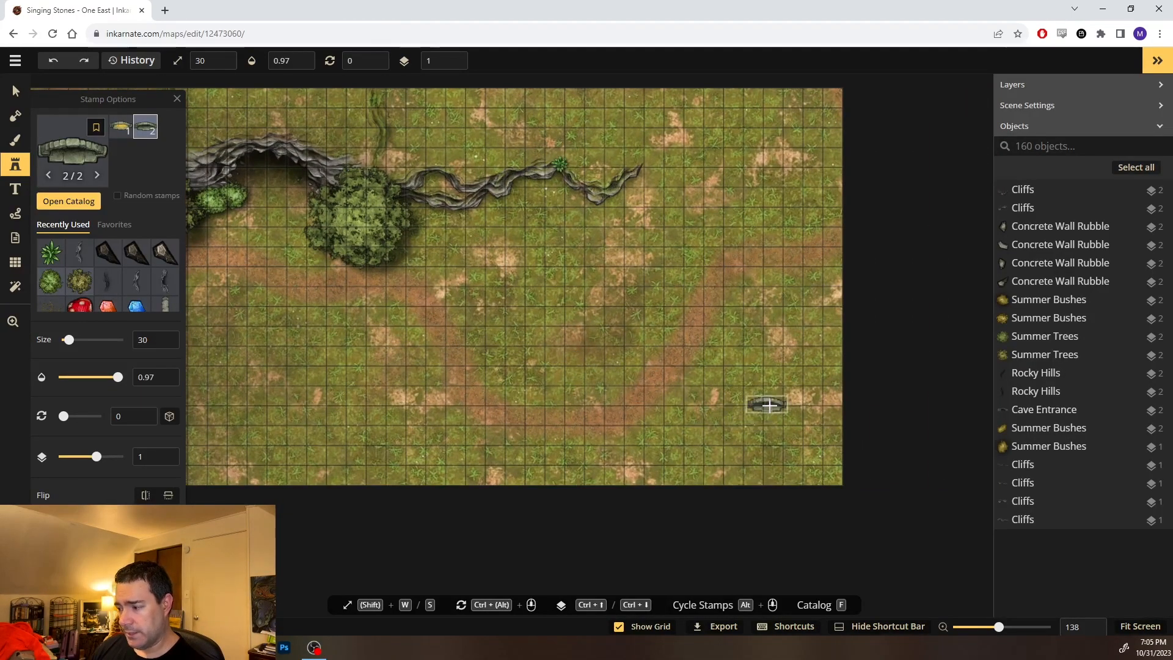
pyautogui.moveTo(764, 382); pyautogui.dragTo(803, 427)
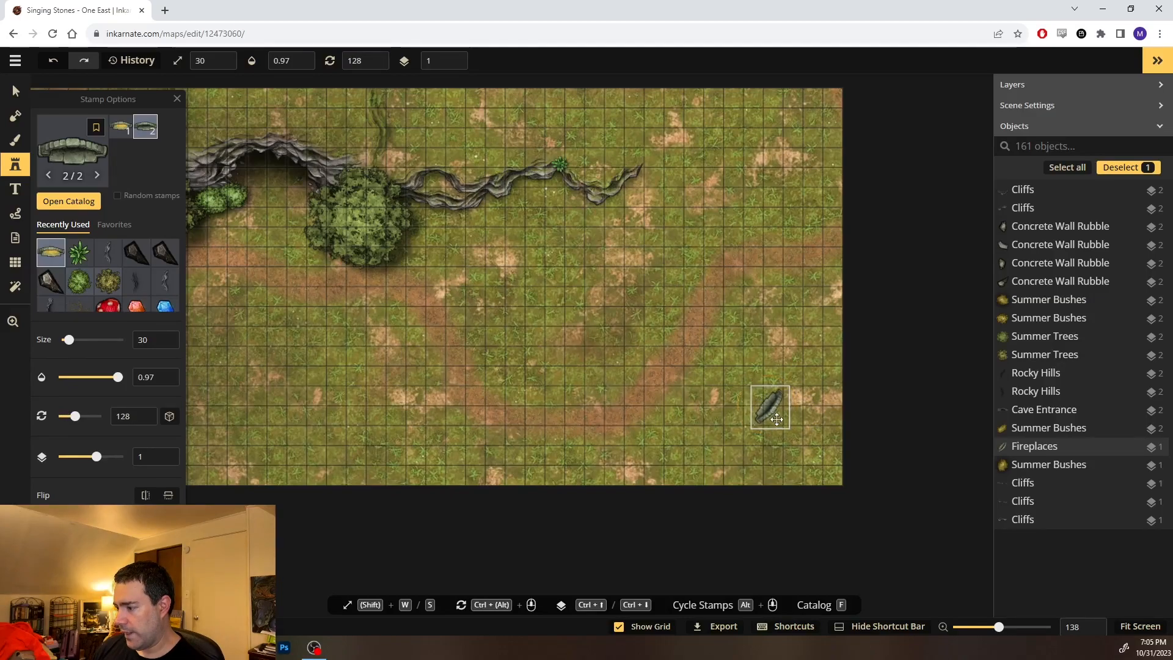
# Place the first, yellow-glowing fireplace variant inside the path's U-shaped bend and rotate it to 14
pyautogui.scroll(-1, 736, 416)
pyautogui.scroll(-1, 750, 408)
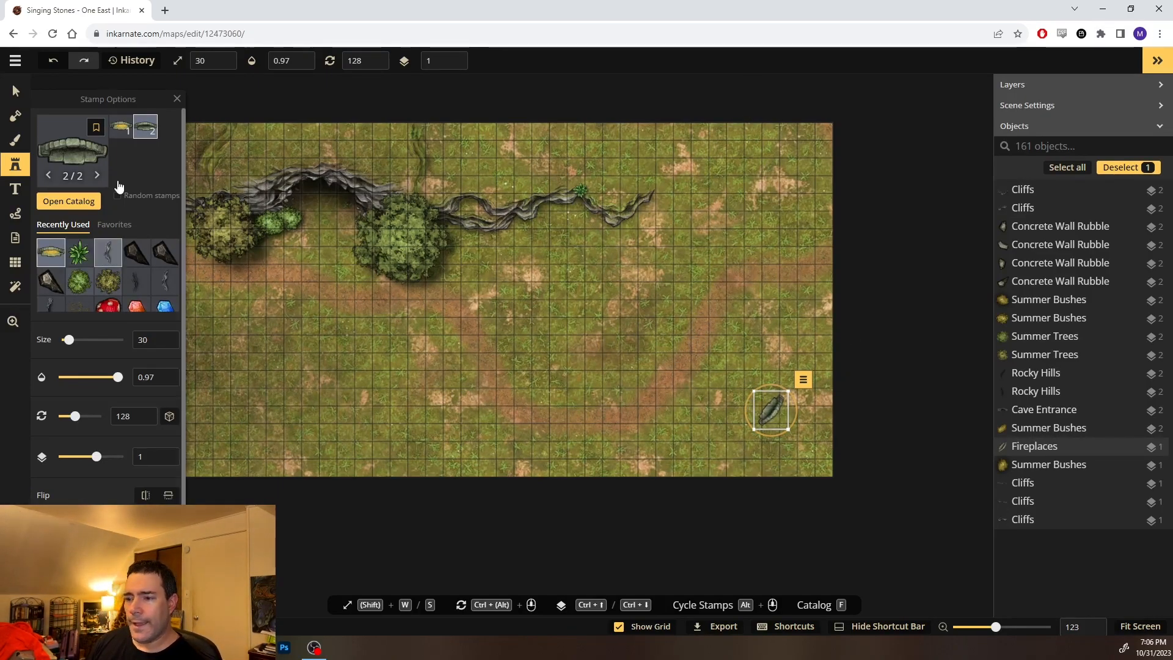
pyautogui.click(126, 127)
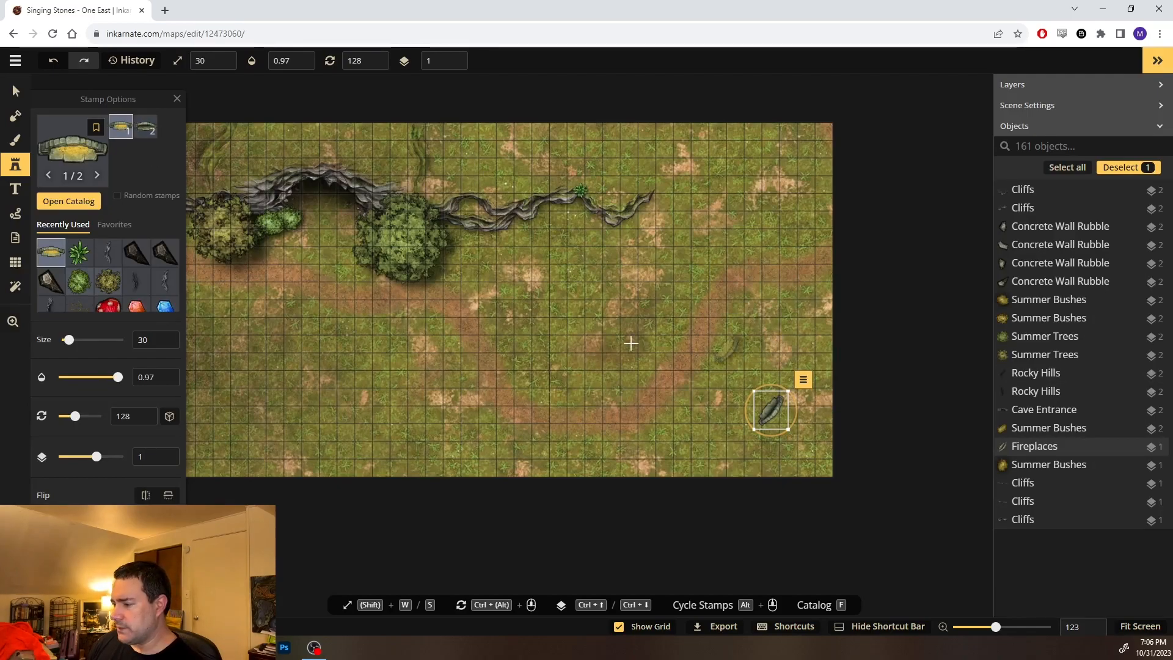
pyautogui.click(612, 321)
pyautogui.scroll(-5, 511, 328)
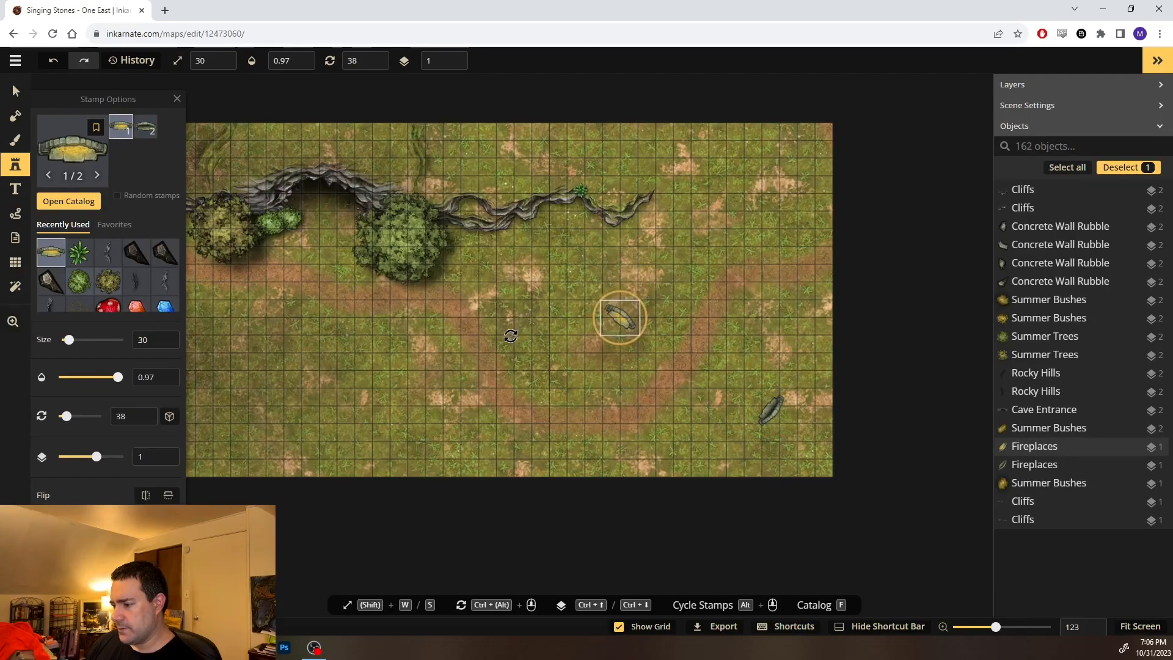
pyautogui.moveTo(493, 388); pyautogui.dragTo(474, 407)
# Set the hue of the selected fireplace inside the path's U-shaped bend to -180
pyautogui.scroll(-1, 134, 513)
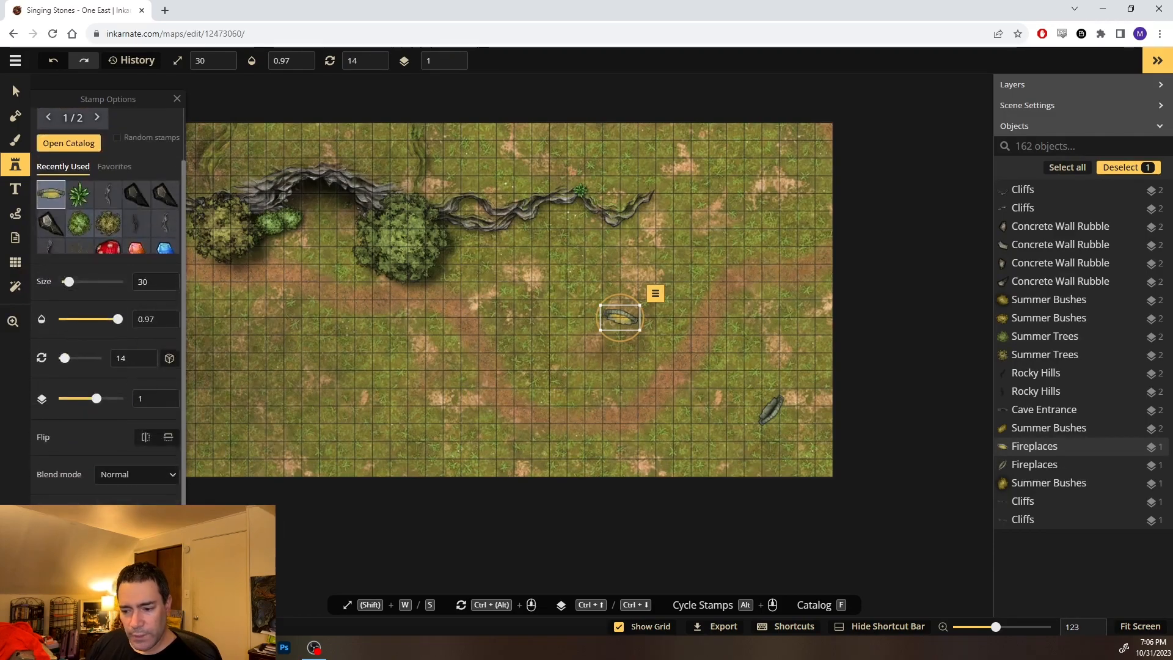
pyautogui.scroll(-3, 116, 495)
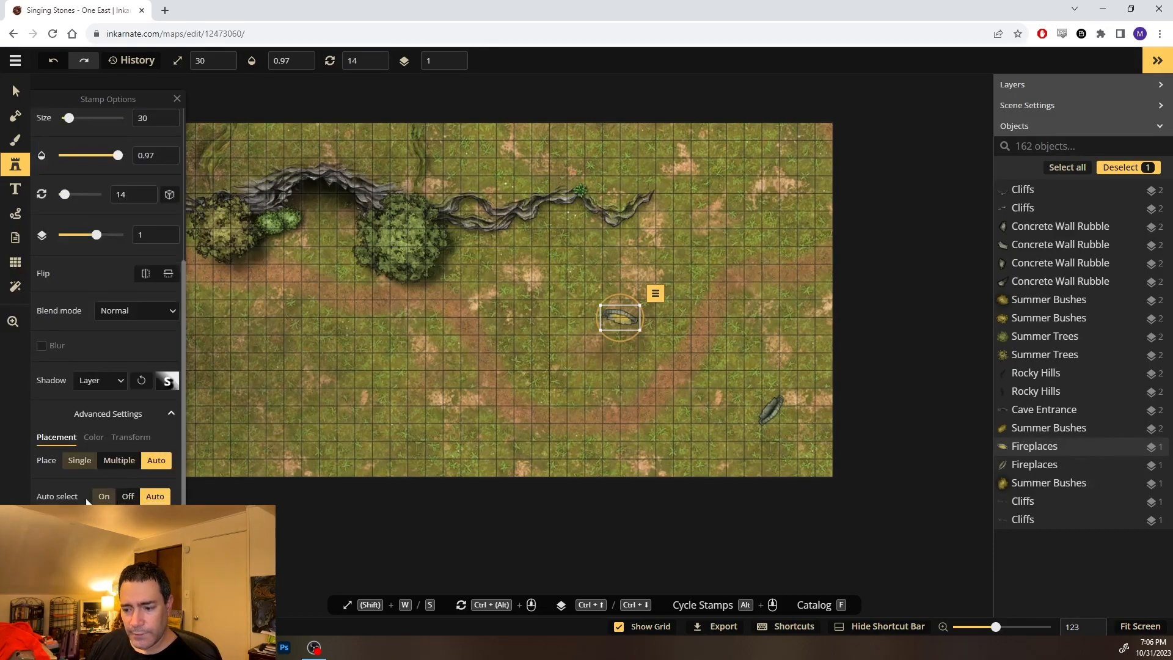
pyautogui.click(93, 437)
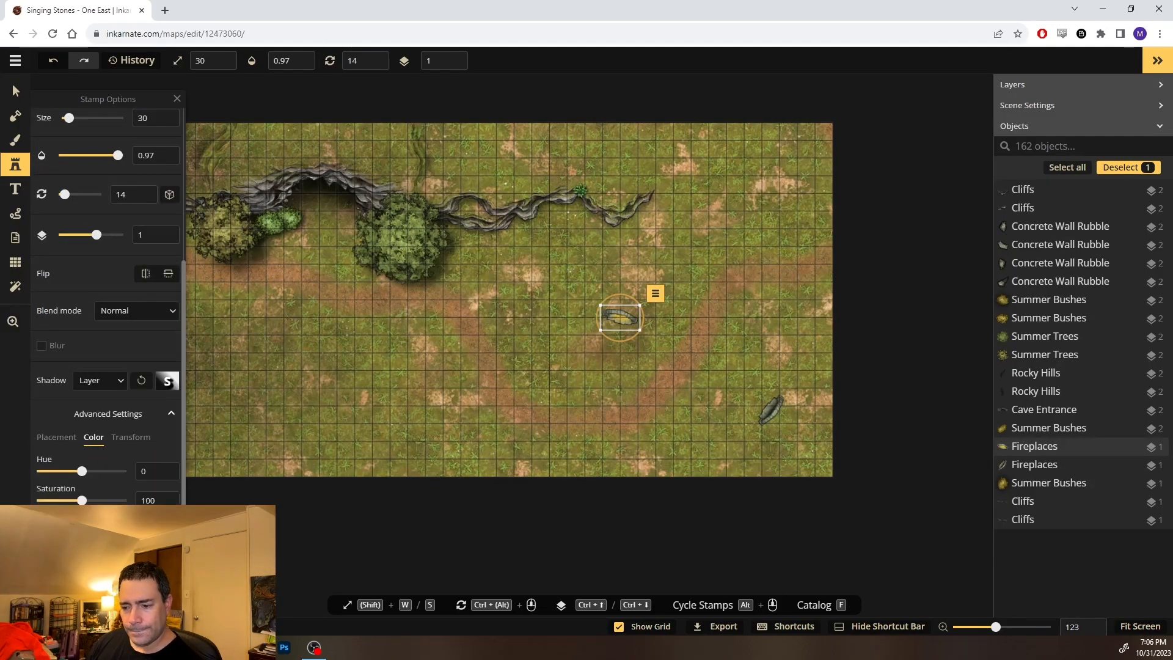
pyautogui.moveTo(78, 482); pyautogui.dragTo(32, 472)
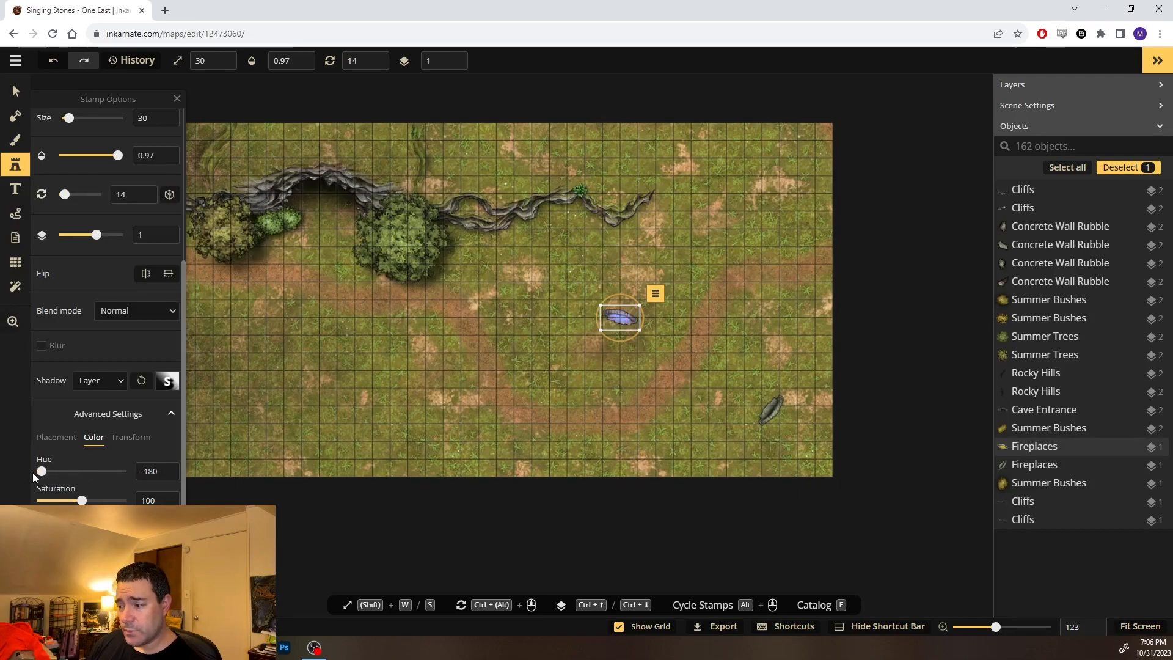
# Move the blue fireplace across the path to the area just northwest of the unlit fireplace
pyautogui.scroll(3, 540, 352)
pyautogui.scroll(6, 540, 353)
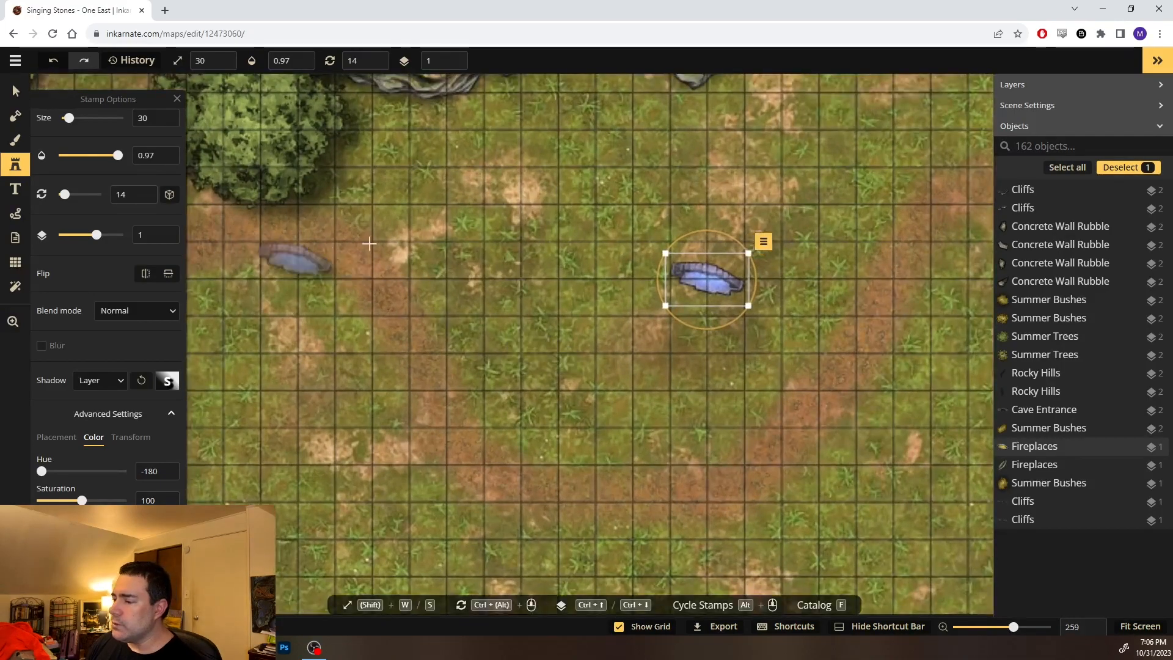
pyautogui.scroll(10, 489, 238)
pyautogui.click(16, 91)
pyautogui.moveTo(764, 401); pyautogui.dragTo(886, 336)
pyautogui.moveTo(802, 398); pyautogui.dragTo(528, 372)
# Delete the unlit fireplace near the map's southeast corner
pyautogui.scroll(-4, 556, 372)
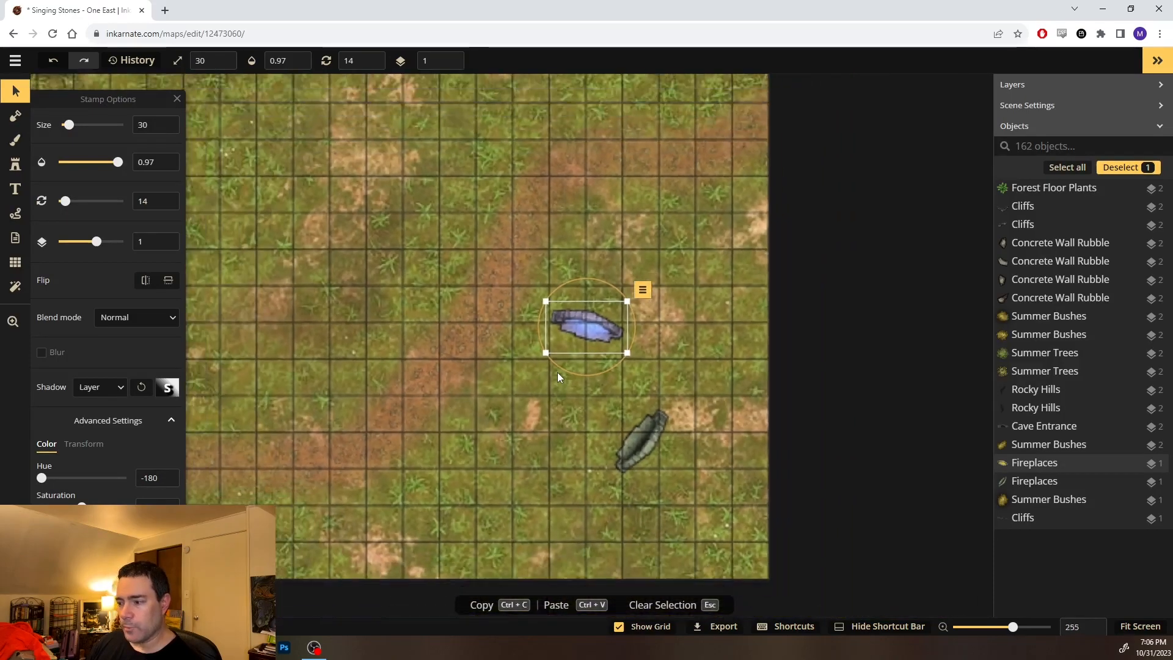
pyautogui.click(647, 431)
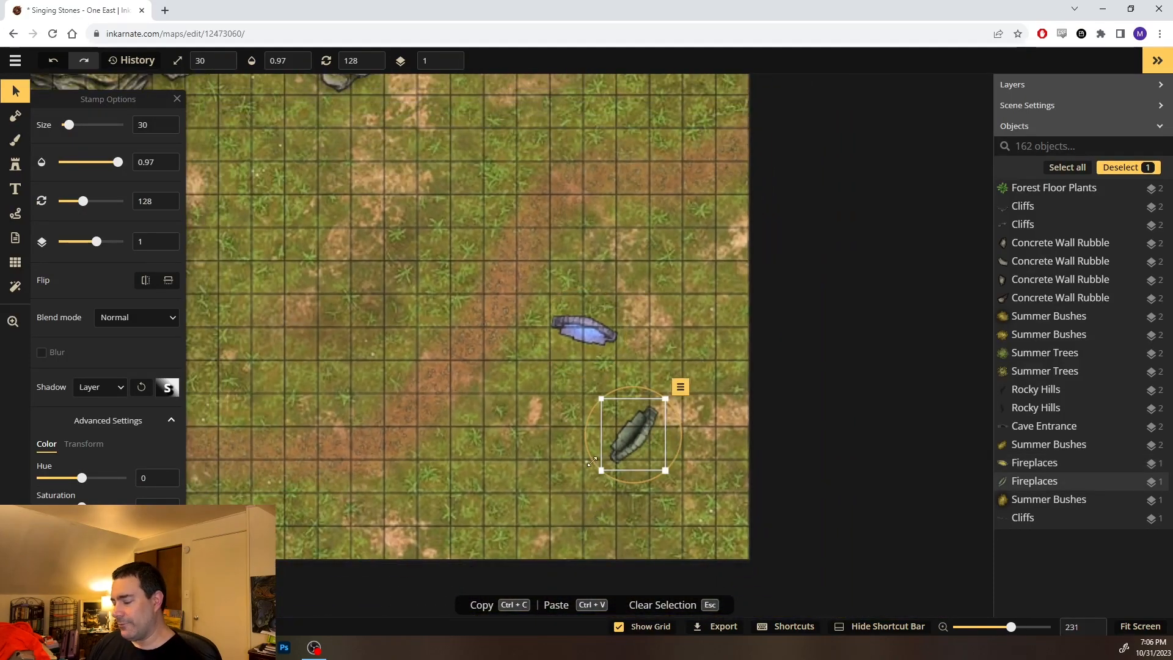
pyautogui.press('Delete')
# Move the blue fireplace from the eastern clearing into the cave entrance under the cliff arch
pyautogui.click(566, 323)
pyautogui.scroll(-6, 559, 338)
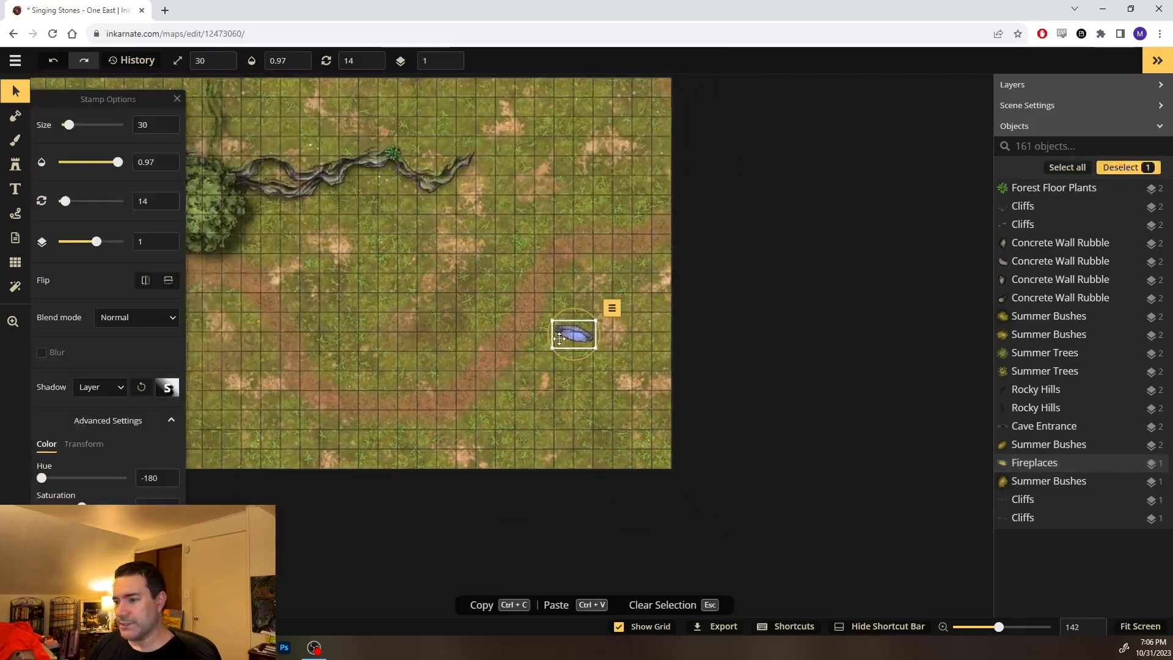
pyautogui.moveTo(401, 301); pyautogui.dragTo(549, 320)
pyautogui.moveTo(246, 140); pyautogui.dragTo(489, 154)
pyautogui.moveTo(827, 233); pyautogui.dragTo(642, 288)
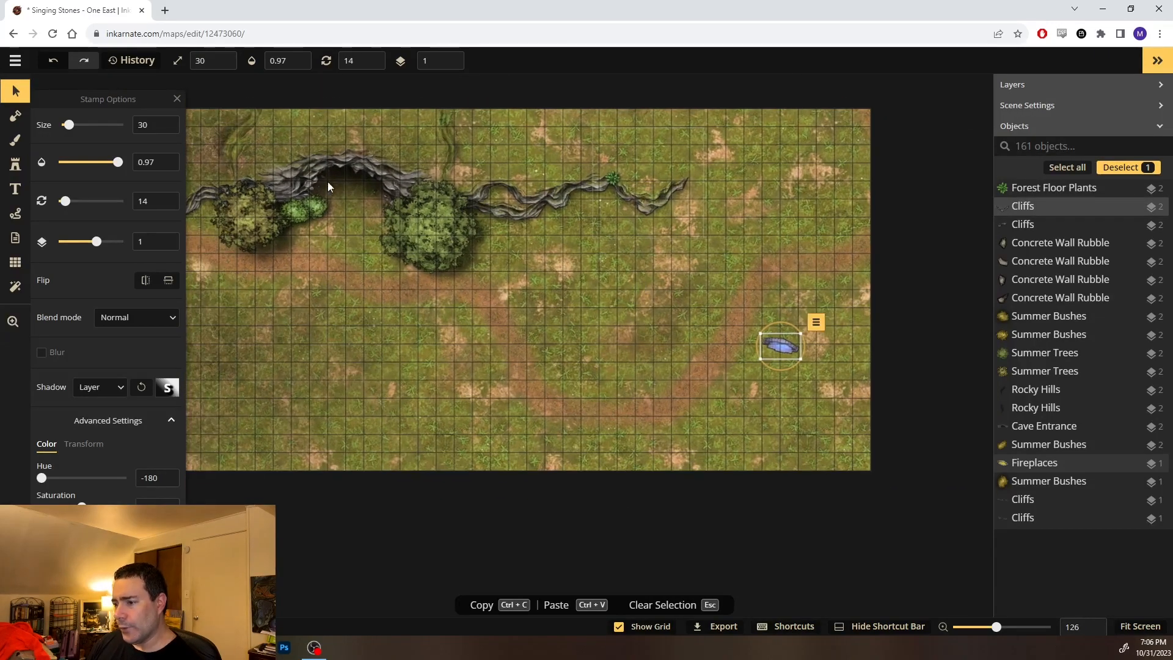
pyautogui.moveTo(317, 165); pyautogui.dragTo(355, 203)
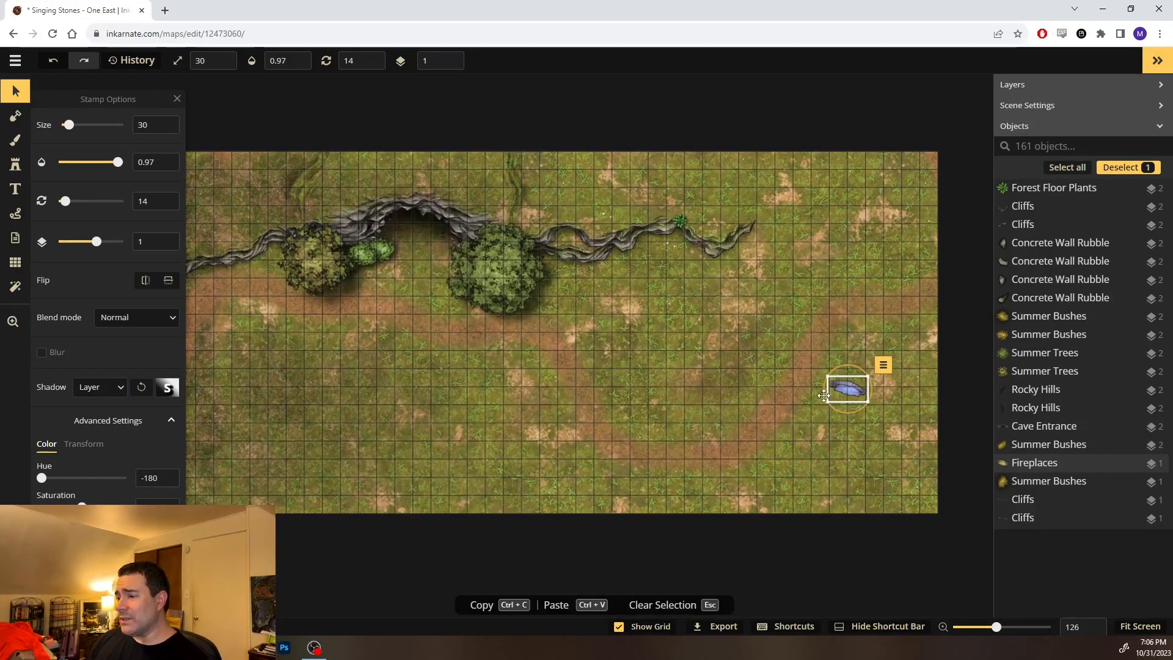
pyautogui.press('z')
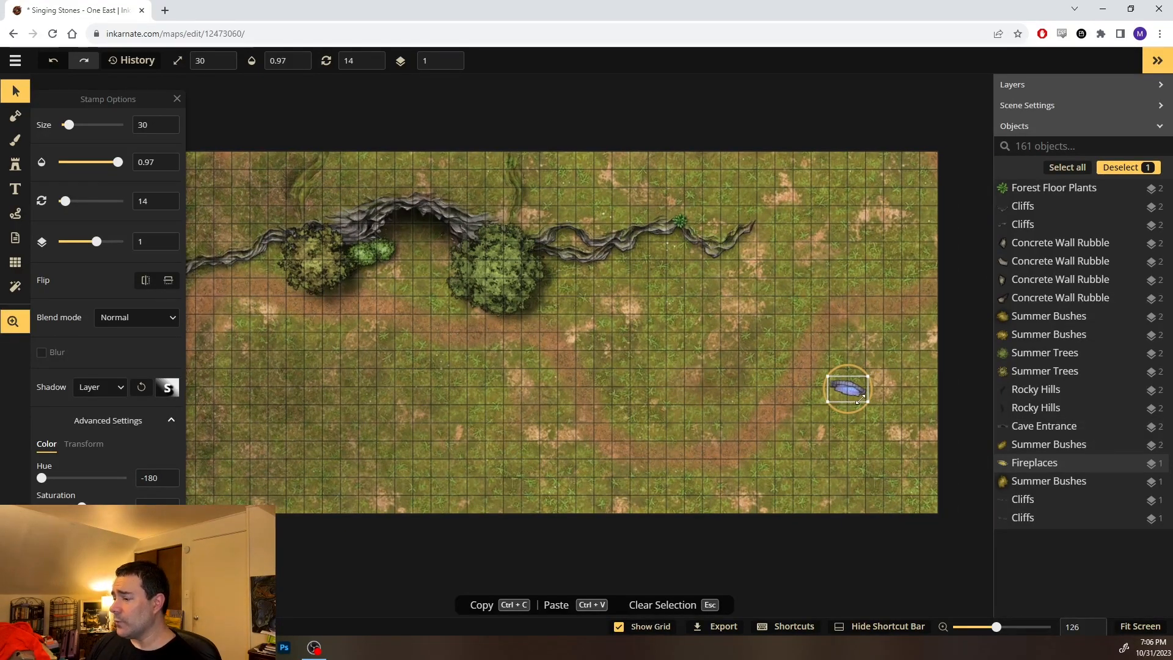
pyautogui.moveTo(847, 389); pyautogui.dragTo(440, 245)
pyautogui.moveTo(412, 204); pyautogui.dragTo(415, 211)
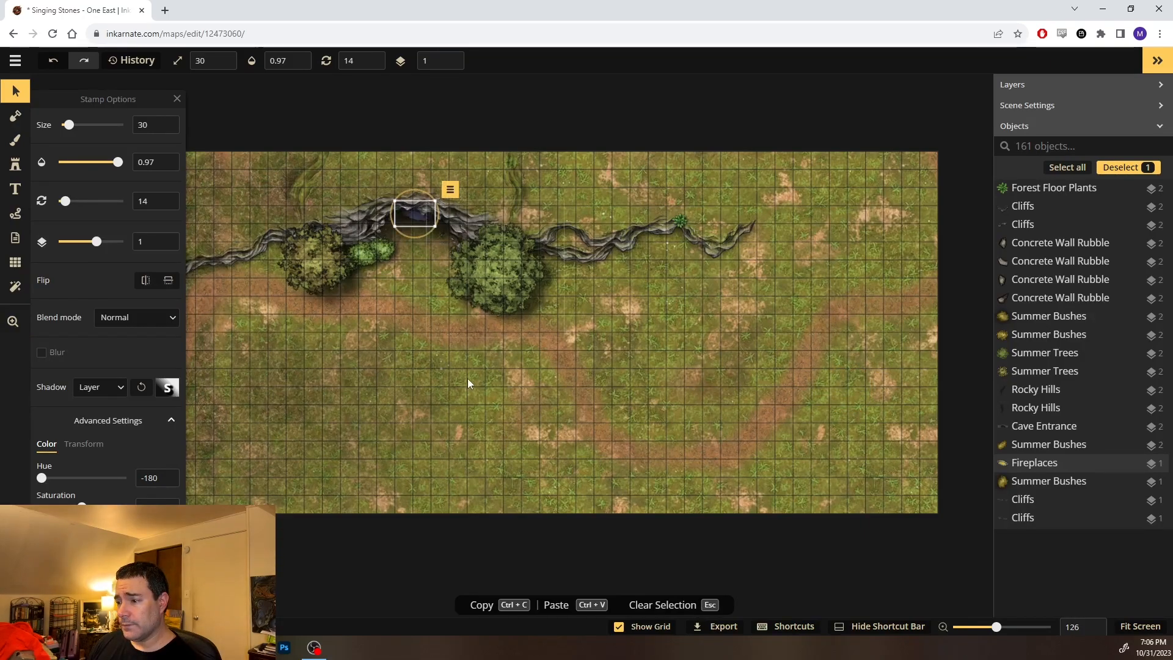
# Delete the blue fireplace from the cave entrance
pyautogui.scroll(5, 336, 140)
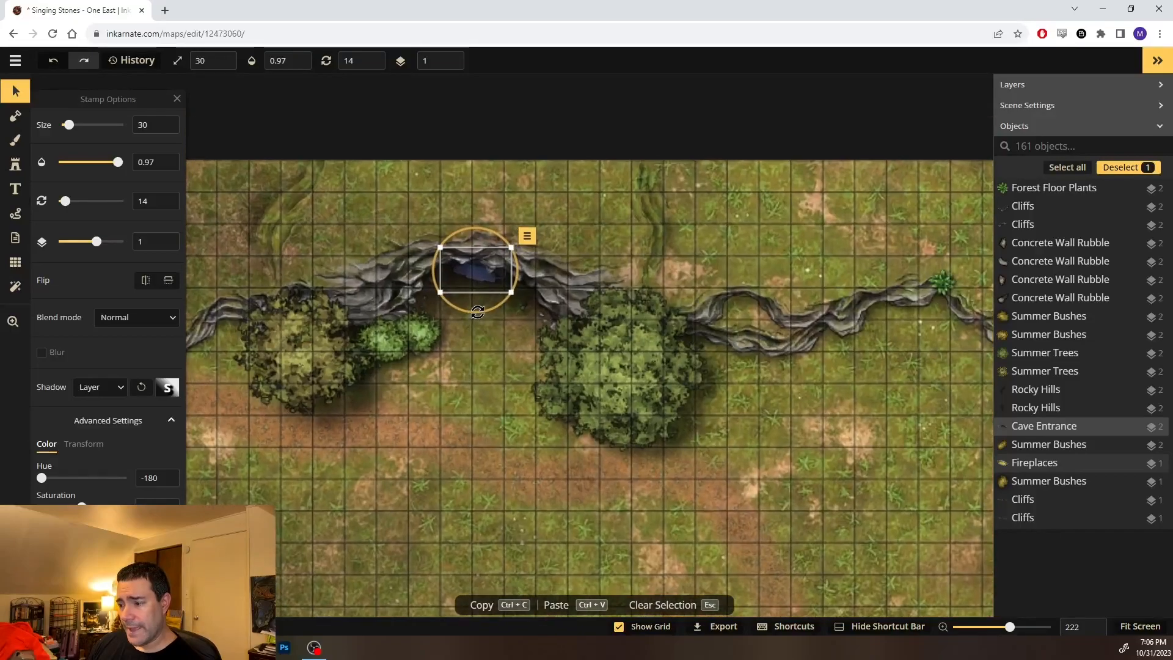
pyautogui.scroll(1, 477, 313)
pyautogui.moveTo(478, 312); pyautogui.dragTo(496, 322)
pyautogui.press('Delete')
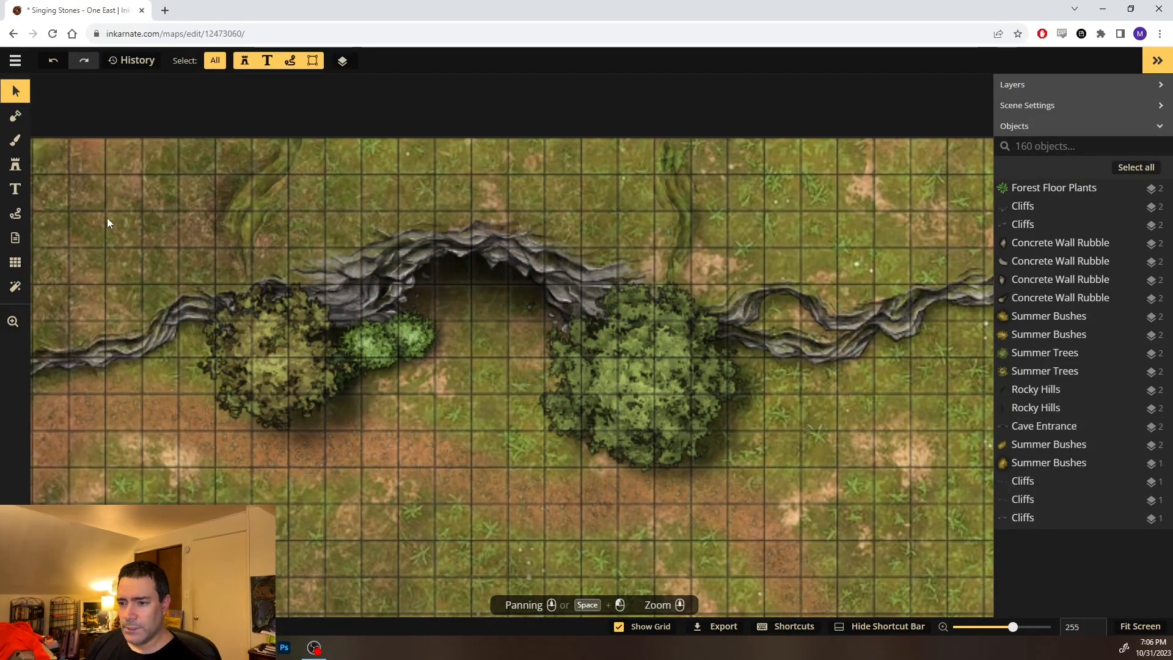
# Browse the Fey and Forest packs of Fantasy Battlemaps 2.0 in the stamp catalog for further stamps
pyautogui.click(17, 170)
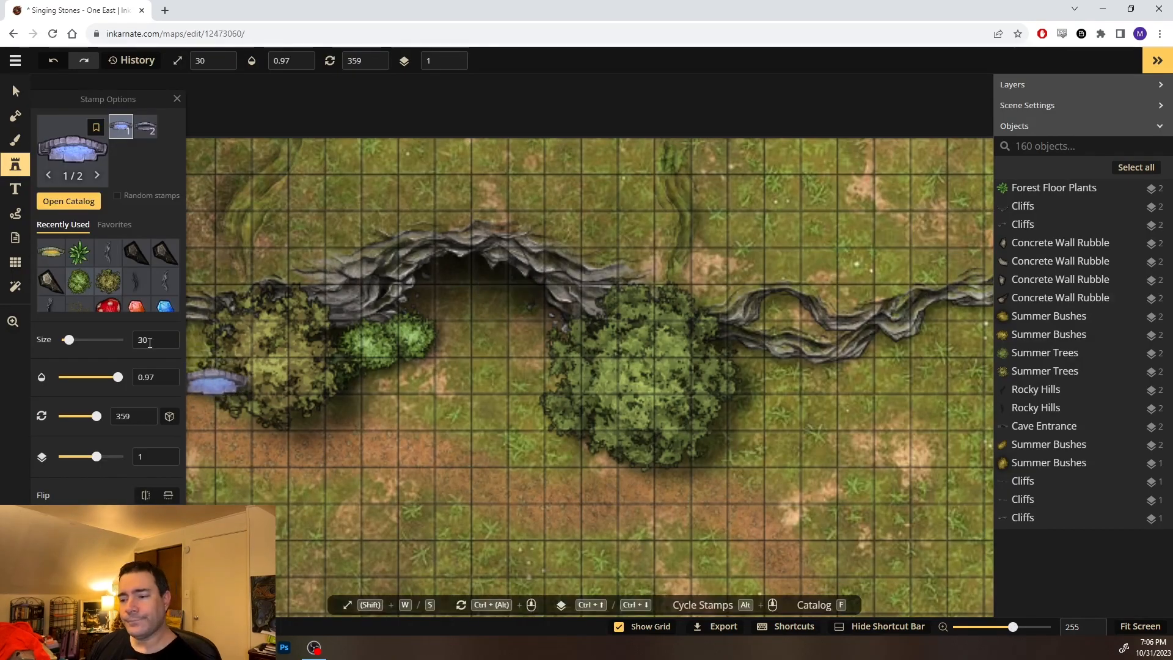
pyautogui.click(91, 206)
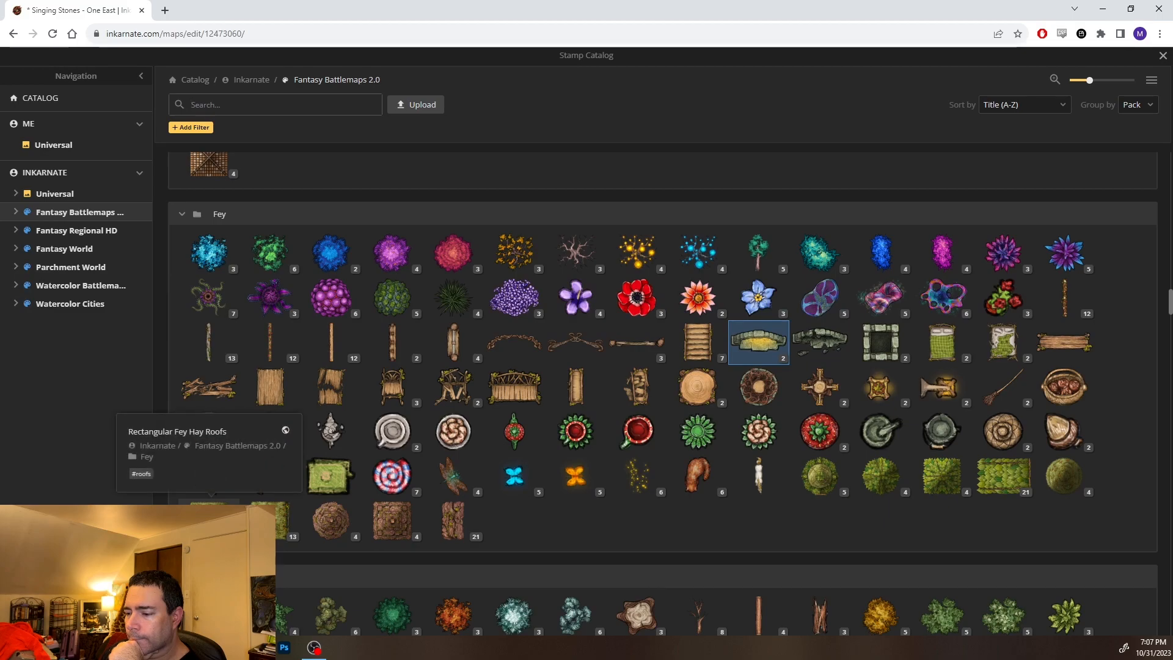
pyautogui.scroll(-3, 537, 489)
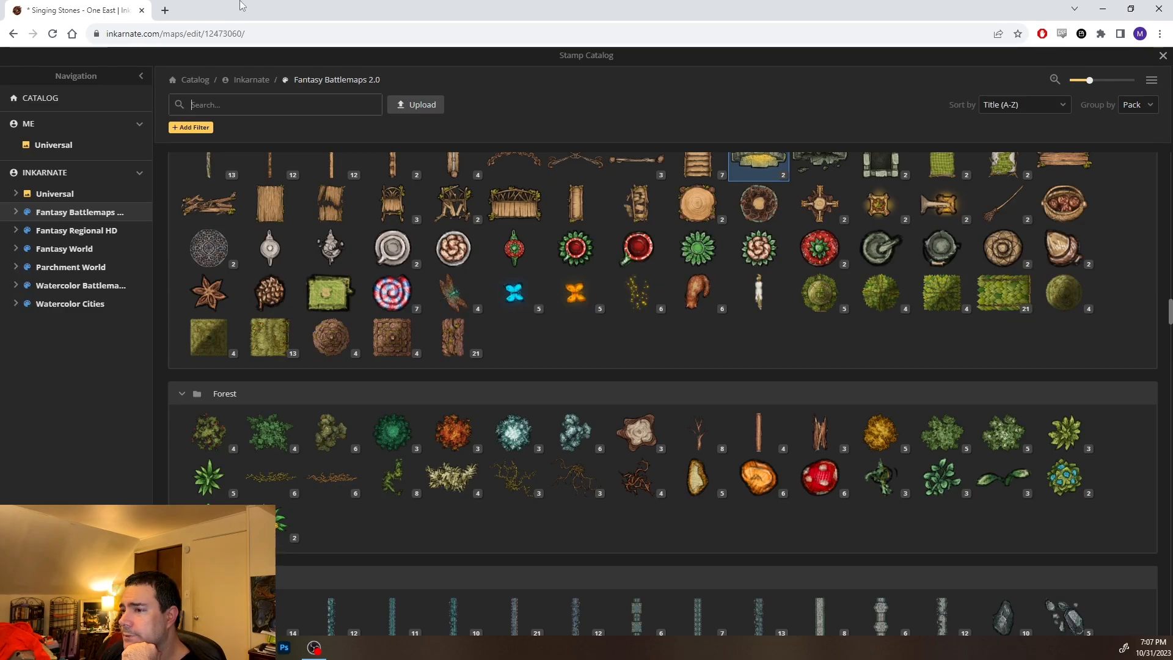
pyautogui.scroll(-2, 379, 384)
pyautogui.scroll(-3, 380, 388)
pyautogui.scroll(4, 380, 388)
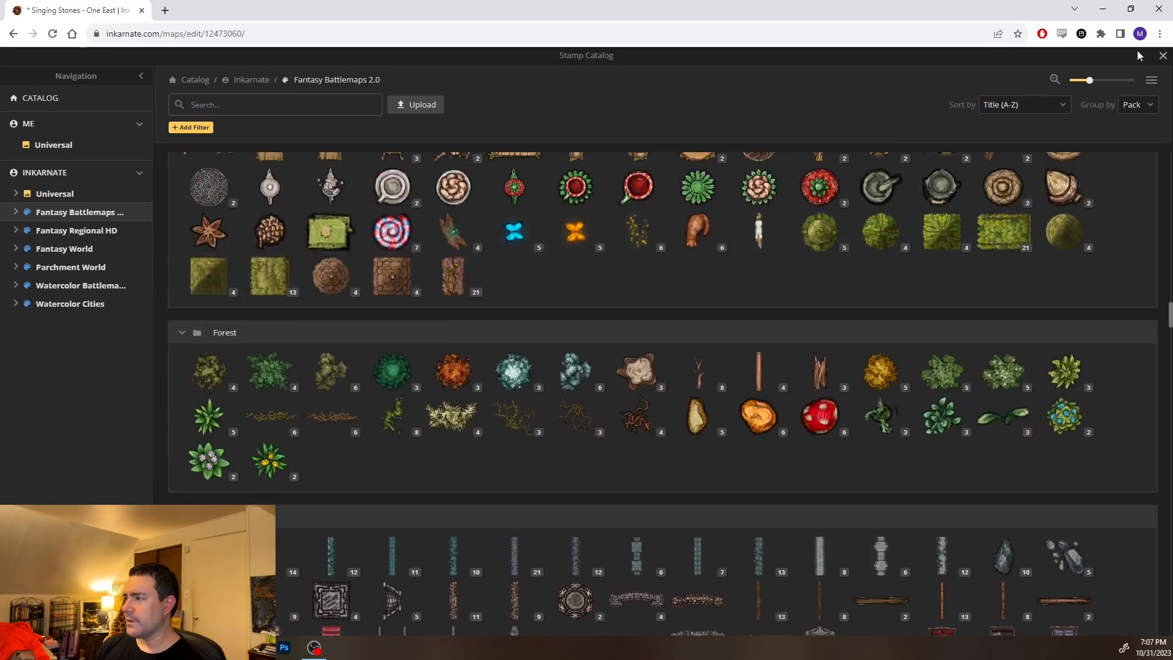
pyautogui.click(1163, 56)
# Copy the Summer Trees stamp east of the red flower and paste it into the empty area south of the cave path
pyautogui.scroll(-2, 739, 336)
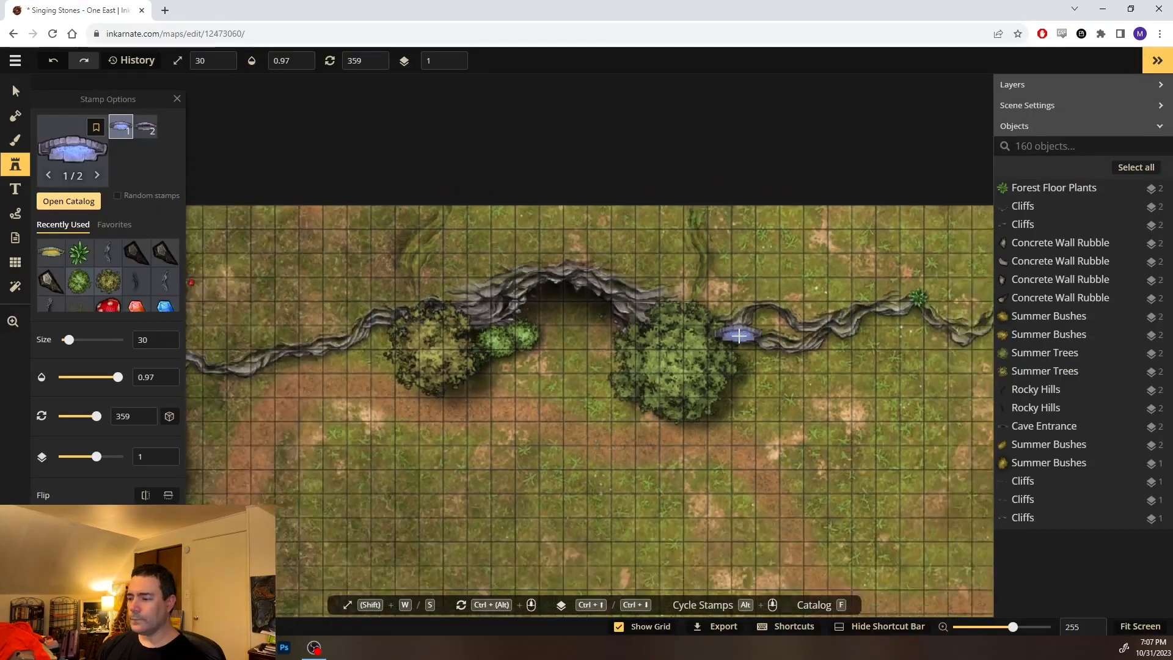
pyautogui.scroll(-4, 739, 335)
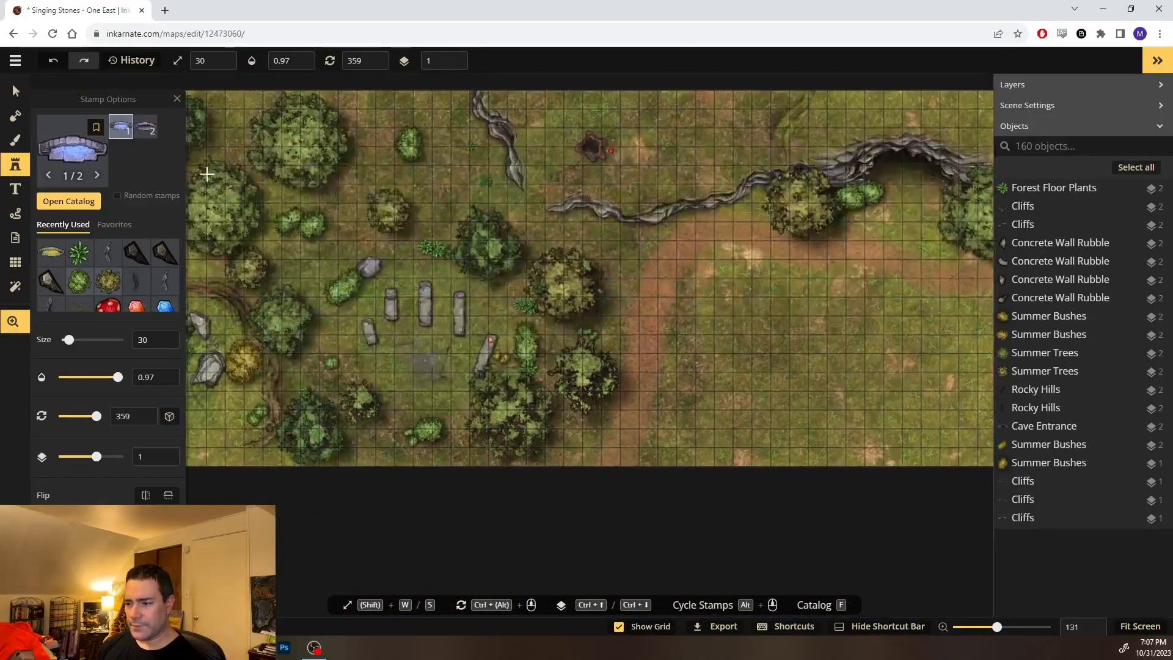
pyautogui.click(20, 98)
pyautogui.click(287, 167)
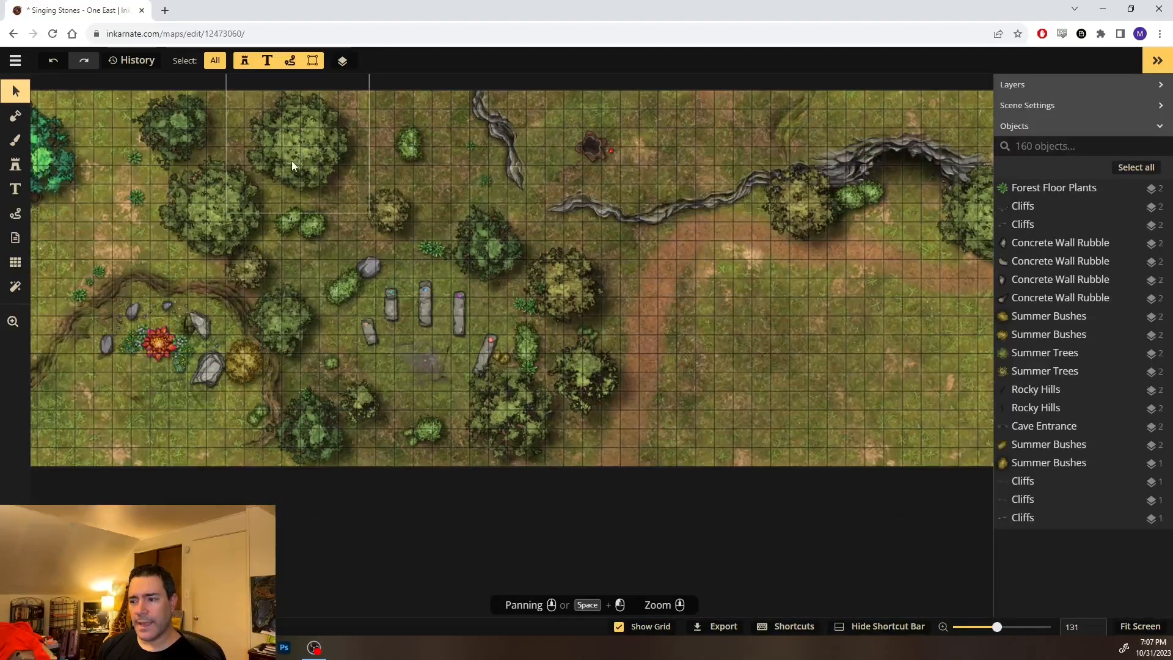
pyautogui.moveTo(650, 259); pyautogui.dragTo(736, 240)
pyautogui.click(397, 304)
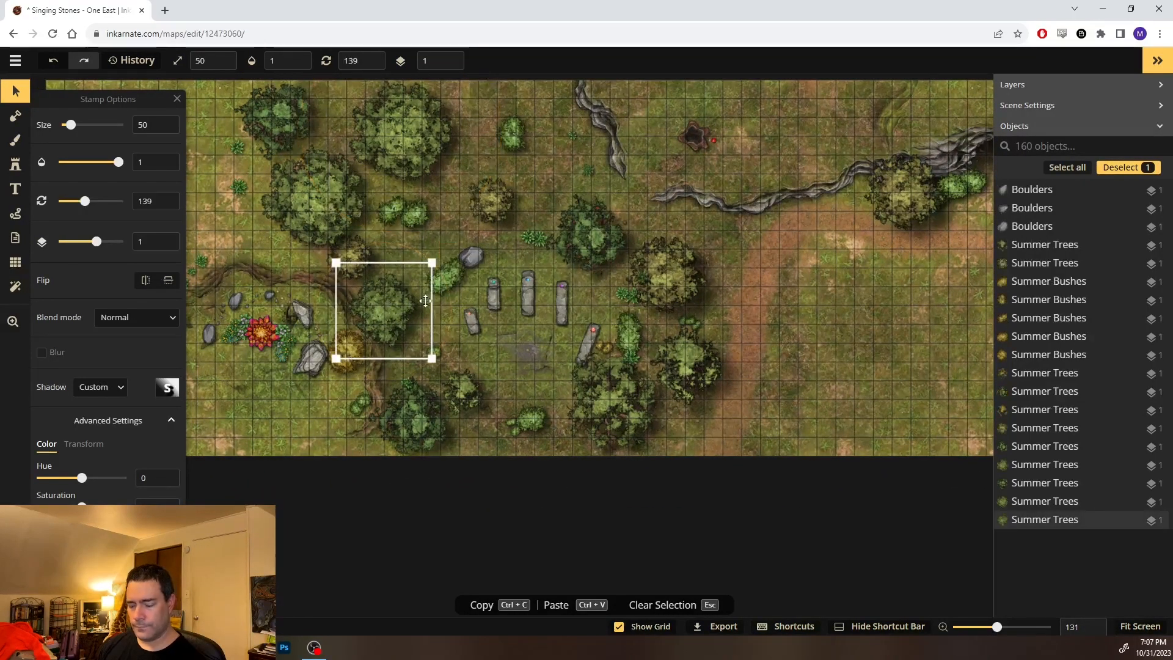
pyautogui.click(940, 332)
pyautogui.moveTo(940, 332); pyautogui.dragTo(536, 338)
pyautogui.hotkey('ctrl', 'v')
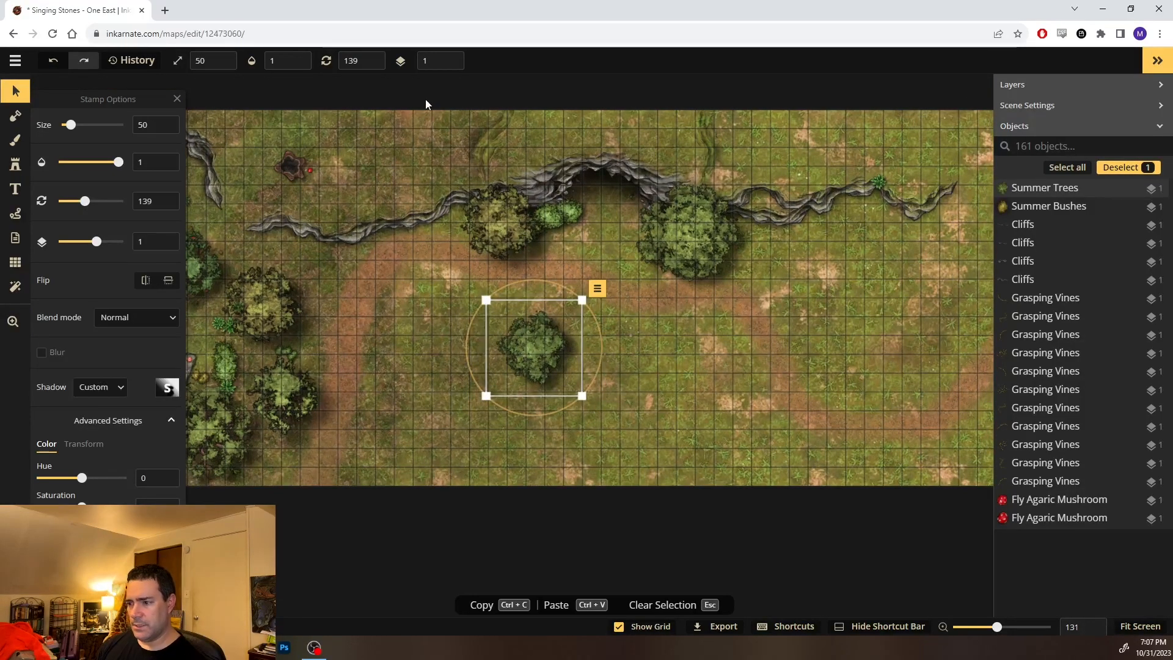
# Move the pasted tree westward, closer to the path's western stretch, and deselect it
pyautogui.moveTo(439, 420); pyautogui.dragTo(479, 400)
pyautogui.moveTo(568, 328); pyautogui.dragTo(495, 340)
pyautogui.click(470, 263)
pyautogui.moveTo(568, 363); pyautogui.dragTo(619, 352)
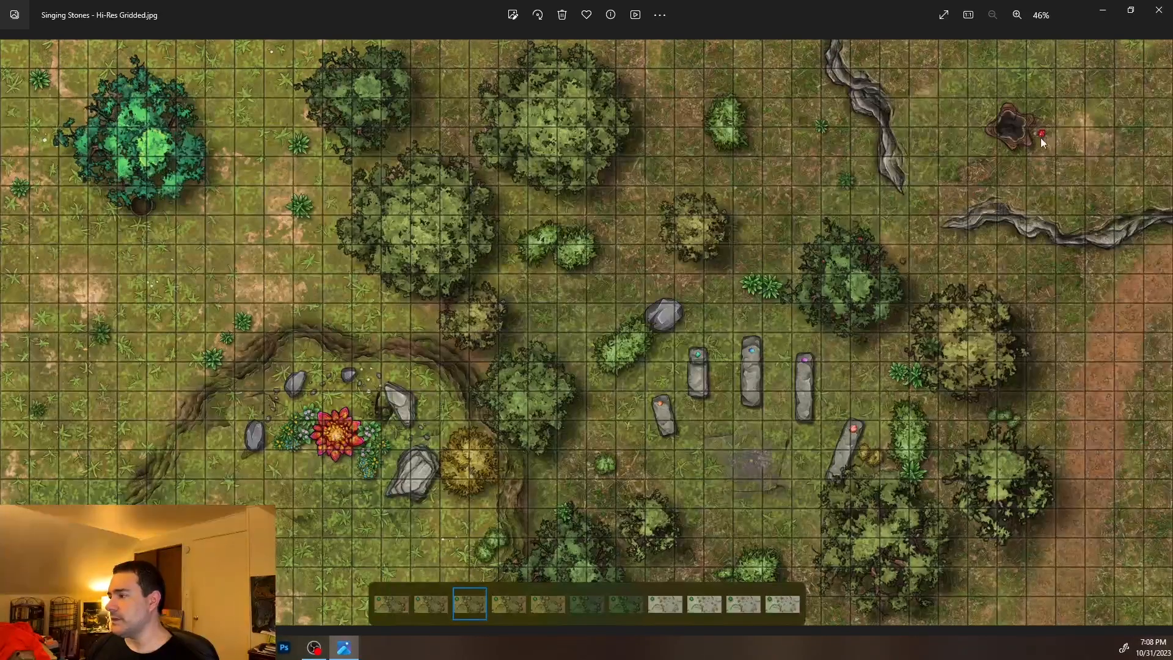
# Close the reference image of the gridded map and move the pasted tree north, just inside the path's northwestern bend
pyautogui.click(1157, 8)
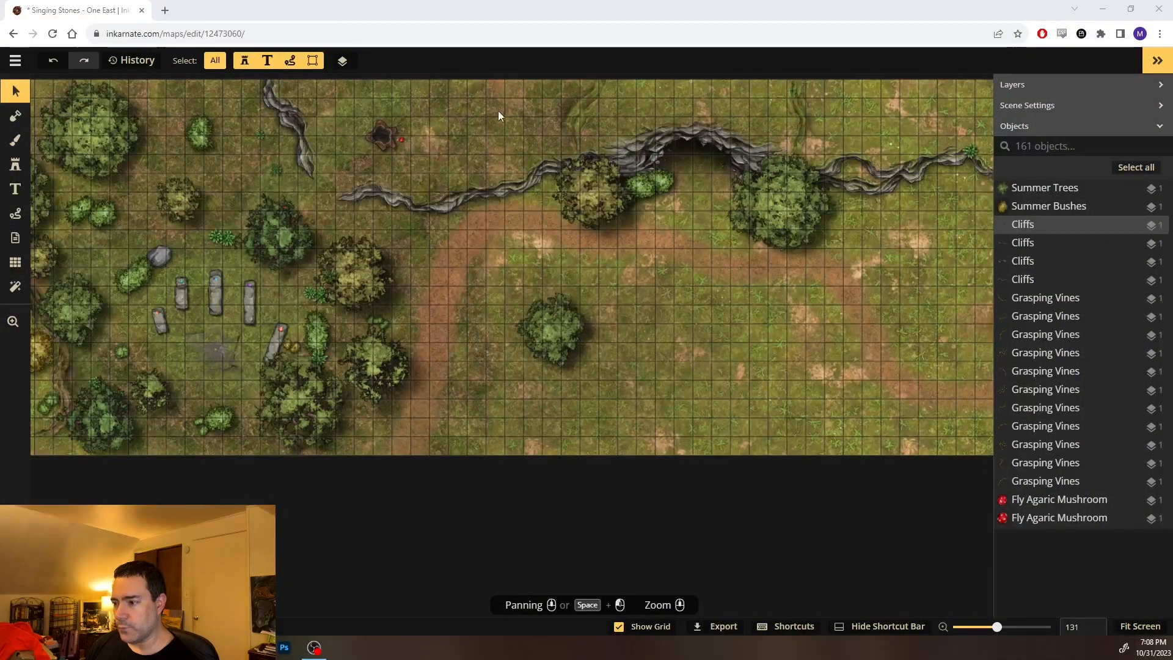
pyautogui.moveTo(493, 78); pyautogui.dragTo(500, 478)
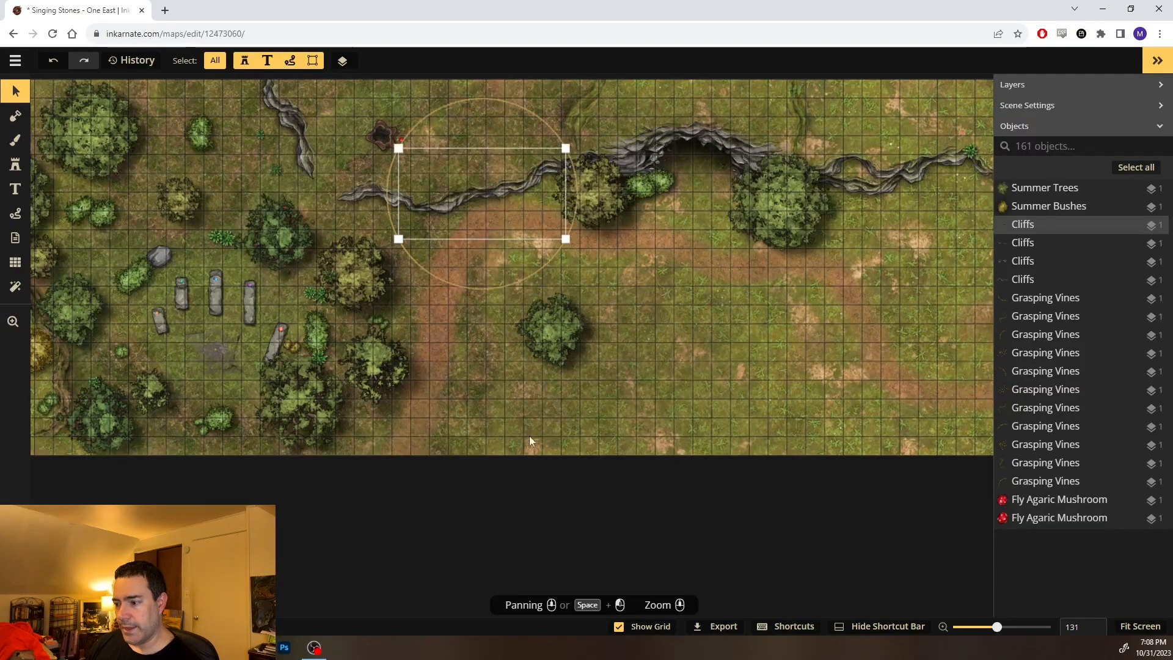
pyautogui.click(553, 338)
pyautogui.moveTo(553, 338); pyautogui.dragTo(547, 292)
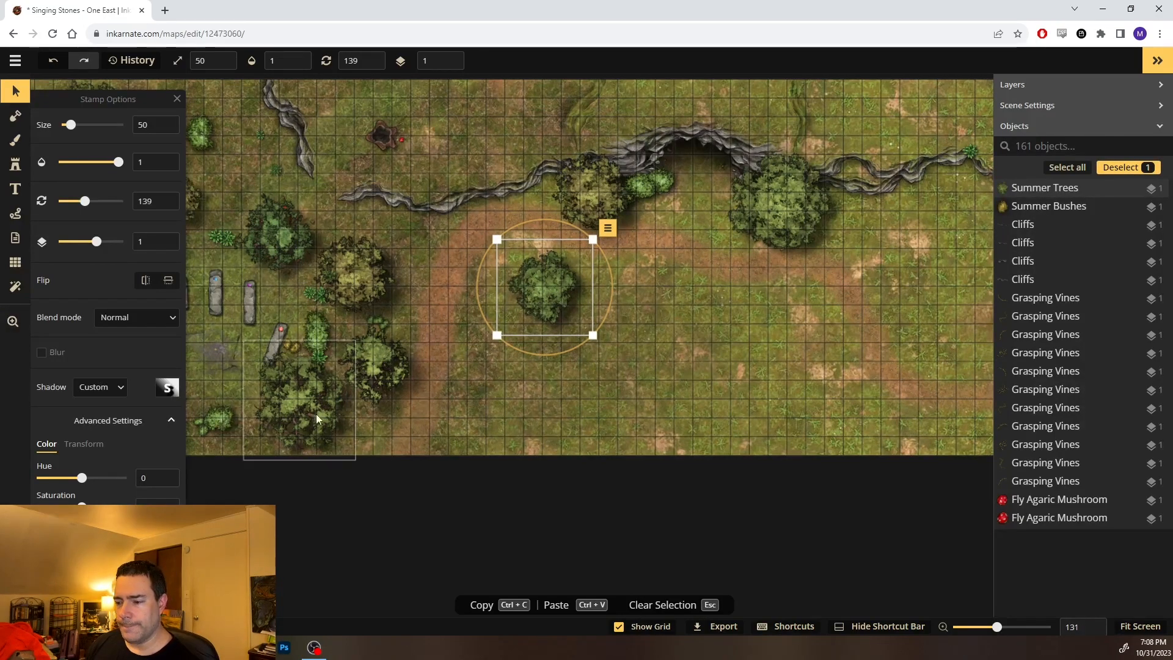
# Copy the large Summer Trees stamp north of the red flower and paste it just south of the smaller pasted tree
pyautogui.click(322, 397)
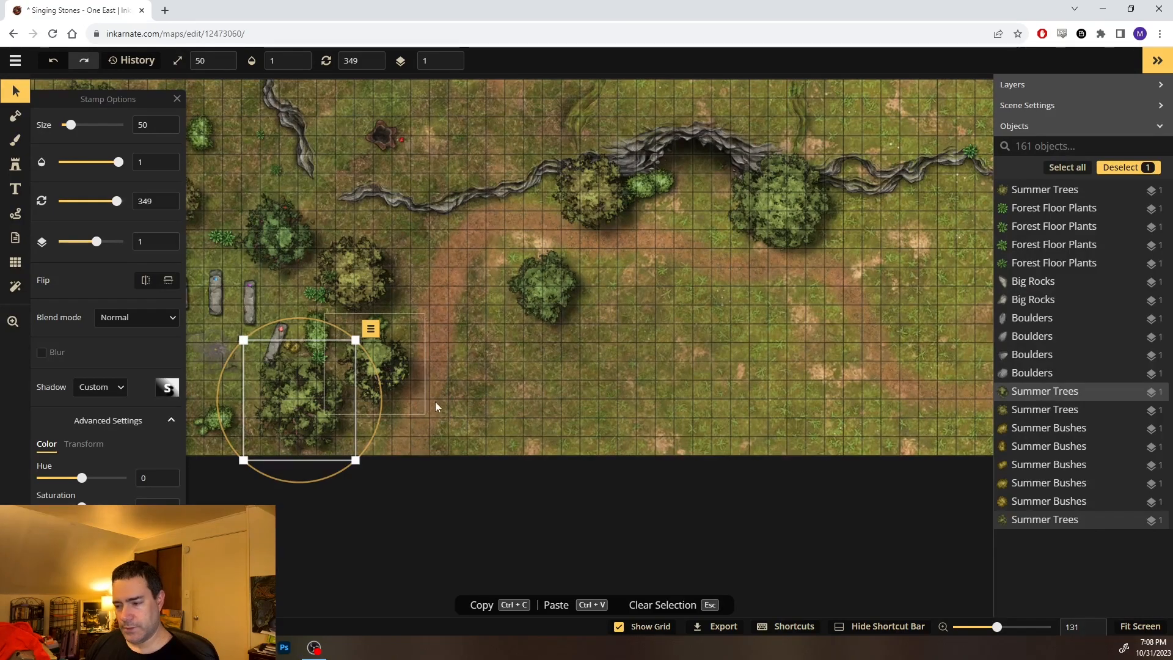
pyautogui.moveTo(532, 372); pyautogui.dragTo(834, 386)
pyautogui.click(317, 185)
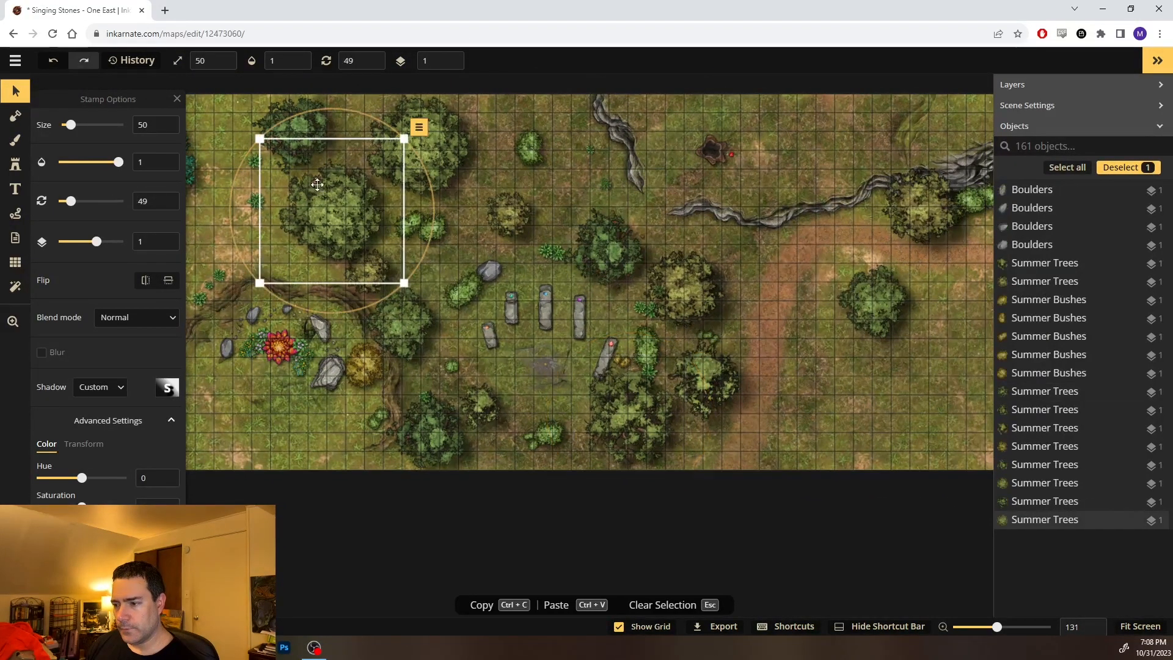
pyautogui.click(922, 387)
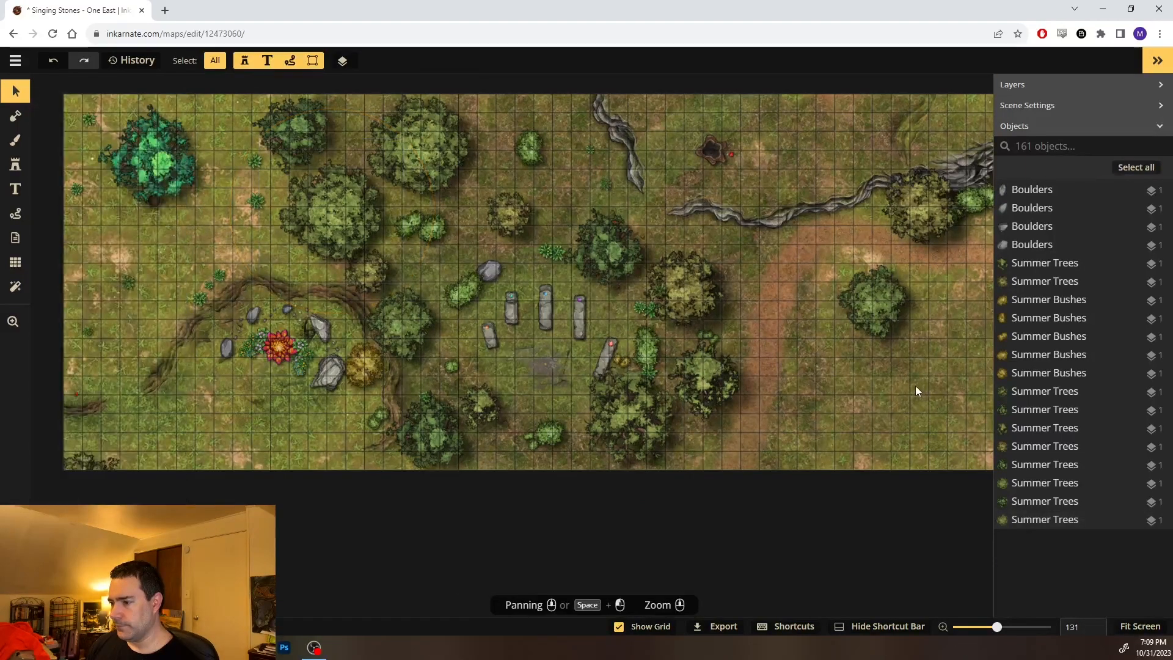
pyautogui.hotkey('ctrl', 'v')
pyautogui.moveTo(897, 287); pyautogui.dragTo(816, 379)
pyautogui.moveTo(886, 401); pyautogui.dragTo(883, 405)
pyautogui.click(945, 285)
# Copy the green bush left of the cave entrance and paste it at the large pasted tree's northeastern edge
pyautogui.moveTo(946, 287); pyautogui.dragTo(427, 294)
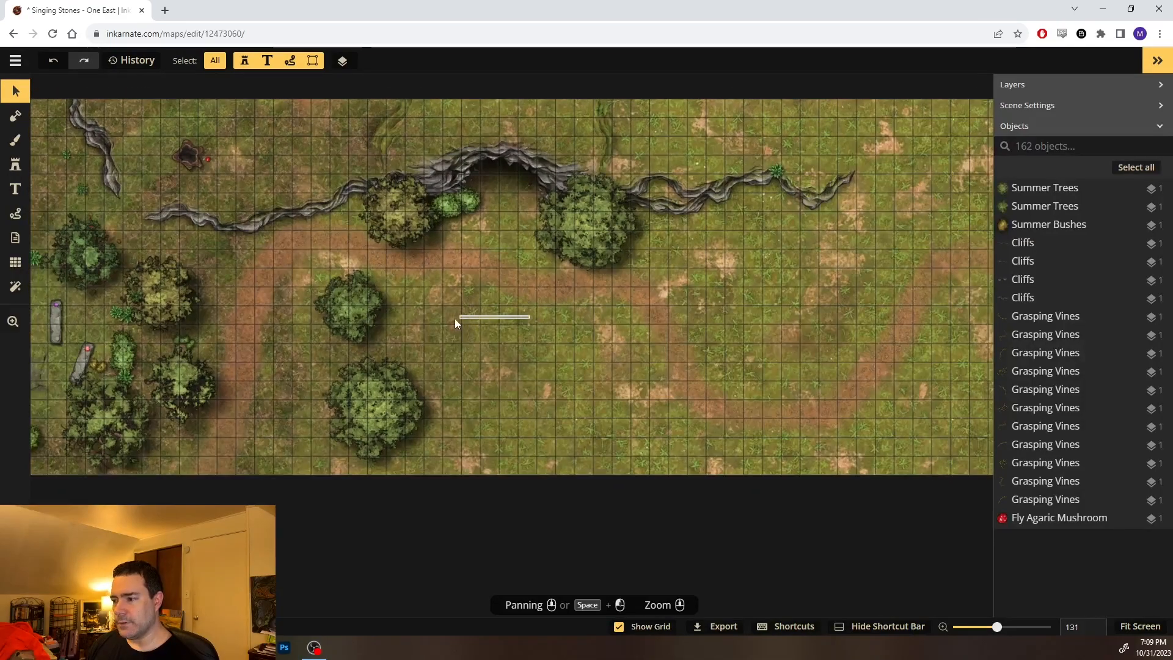
pyautogui.click(450, 211)
pyautogui.hotkey('ctrl', 'c')
pyautogui.hotkey('ctrl', 'v')
pyautogui.moveTo(421, 360); pyautogui.dragTo(412, 376)
# Lower the pasted bush to layer 0 and tuck it under the large tree's eastern edge
pyautogui.scroll(-1, 413, 376)
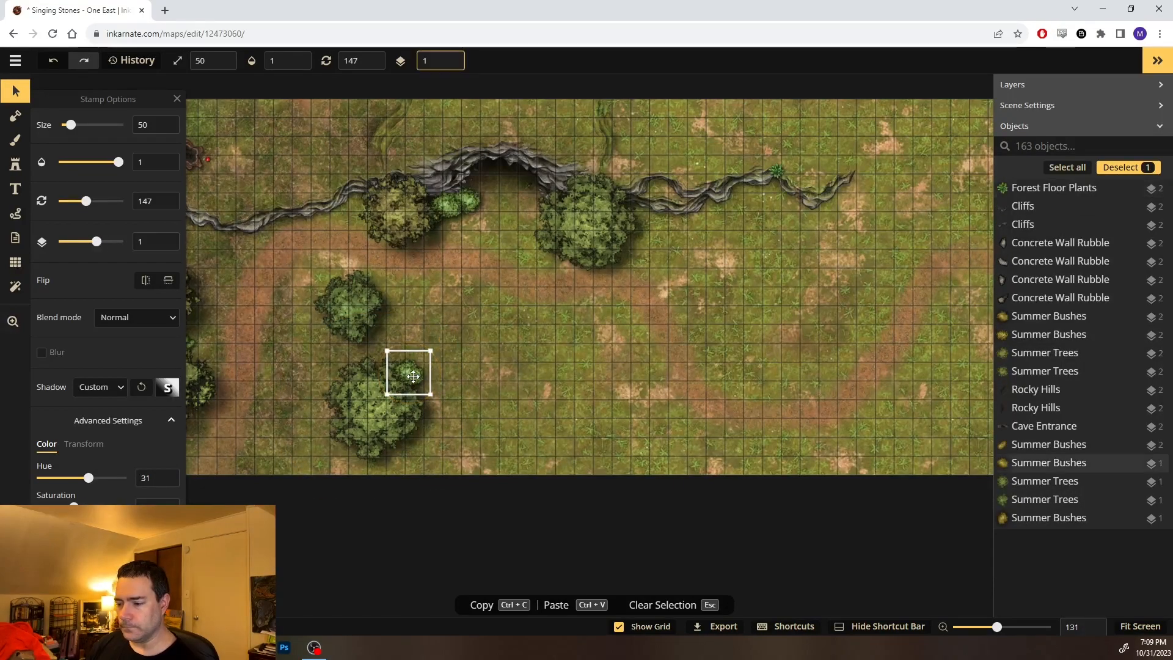
pyautogui.scroll(-1, 413, 376)
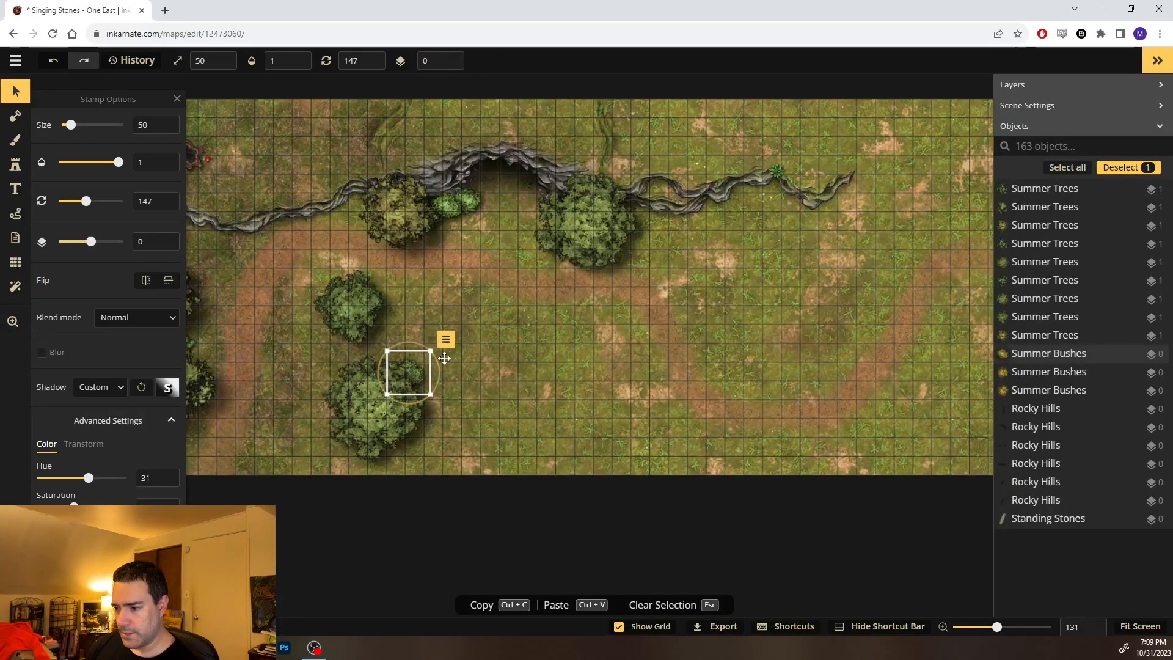
pyautogui.moveTo(413, 377); pyautogui.dragTo(425, 388)
pyautogui.click(475, 329)
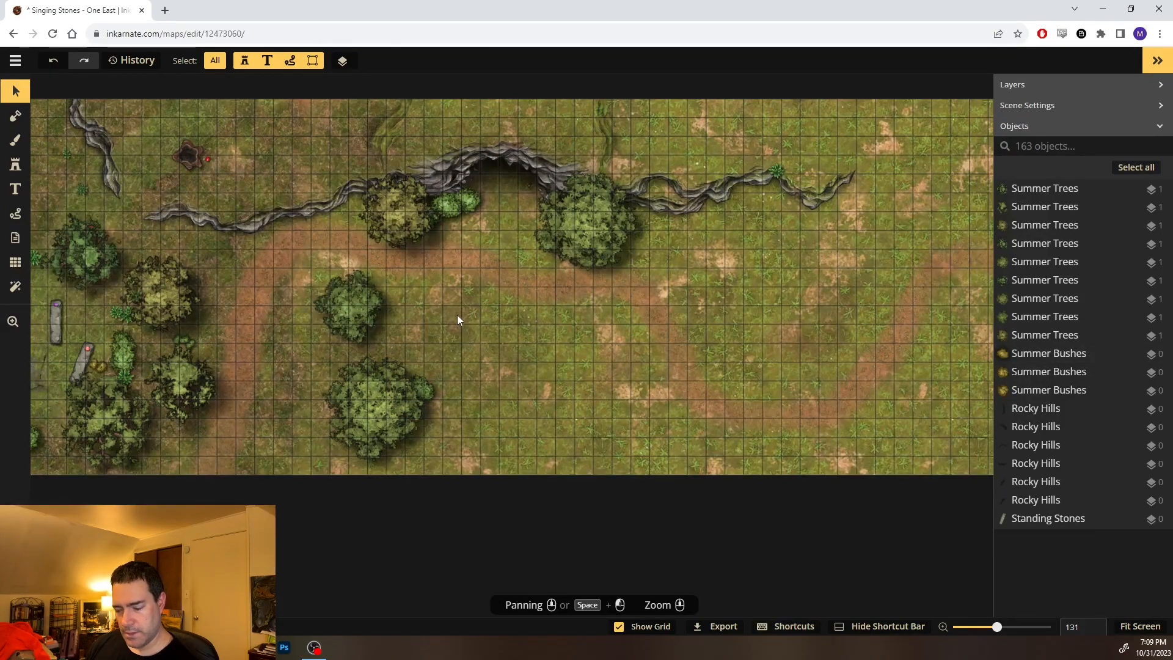
# Paste another copy of the green bush just northeast of the bush at the large tree's edge
pyautogui.hotkey('ctrl', 'v')
pyautogui.moveTo(416, 296); pyautogui.dragTo(446, 367)
pyautogui.click(452, 285)
# Copy a small Forest Floor Plants stamp from the western part and paste it beside the green bush near the large southern tree
pyautogui.moveTo(461, 285); pyautogui.dragTo(581, 291)
pyautogui.click(185, 163)
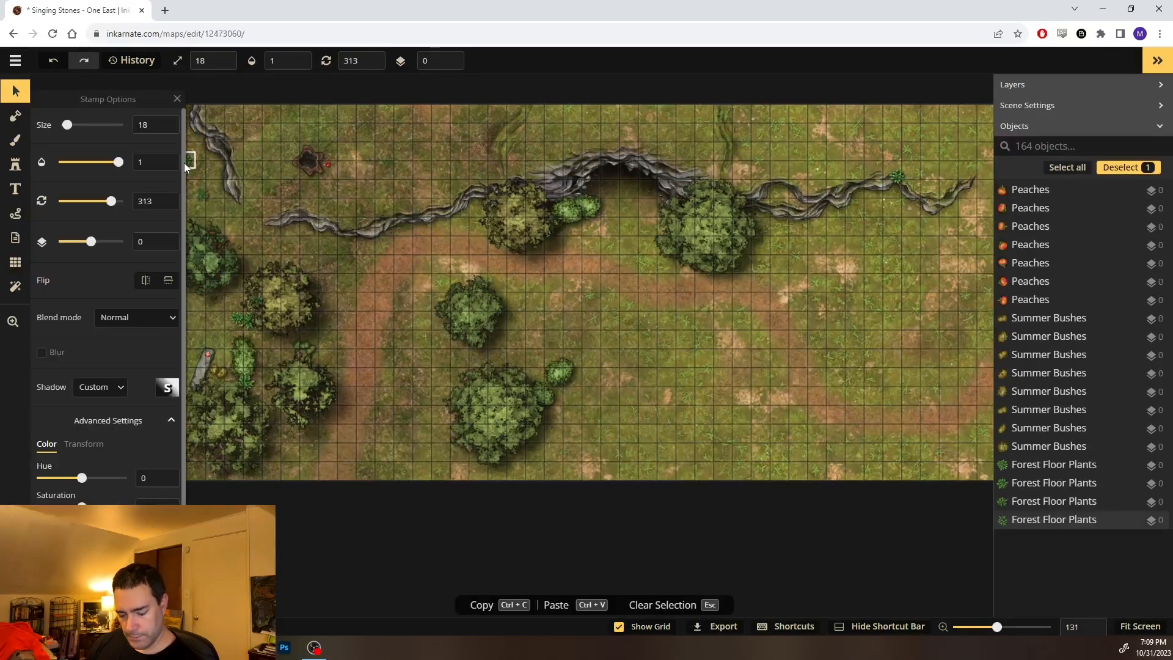
pyautogui.click(657, 406)
pyautogui.hotkey('ctrl', 'v')
pyautogui.scroll(8, 635, 397)
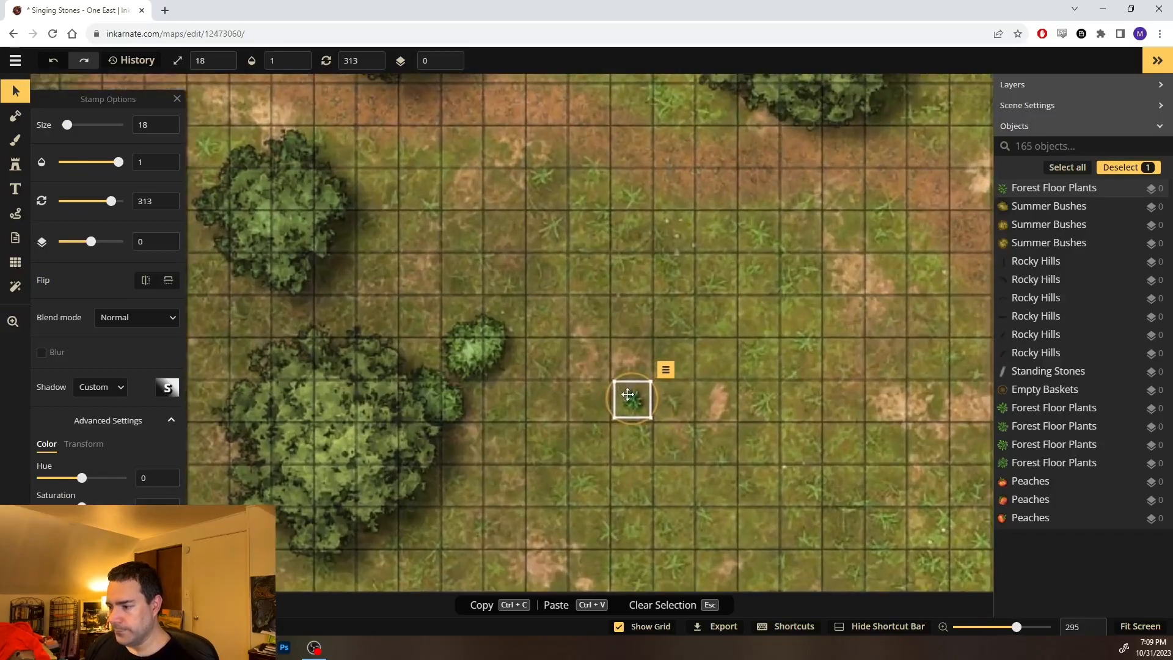
pyautogui.moveTo(628, 394); pyautogui.dragTo(458, 379)
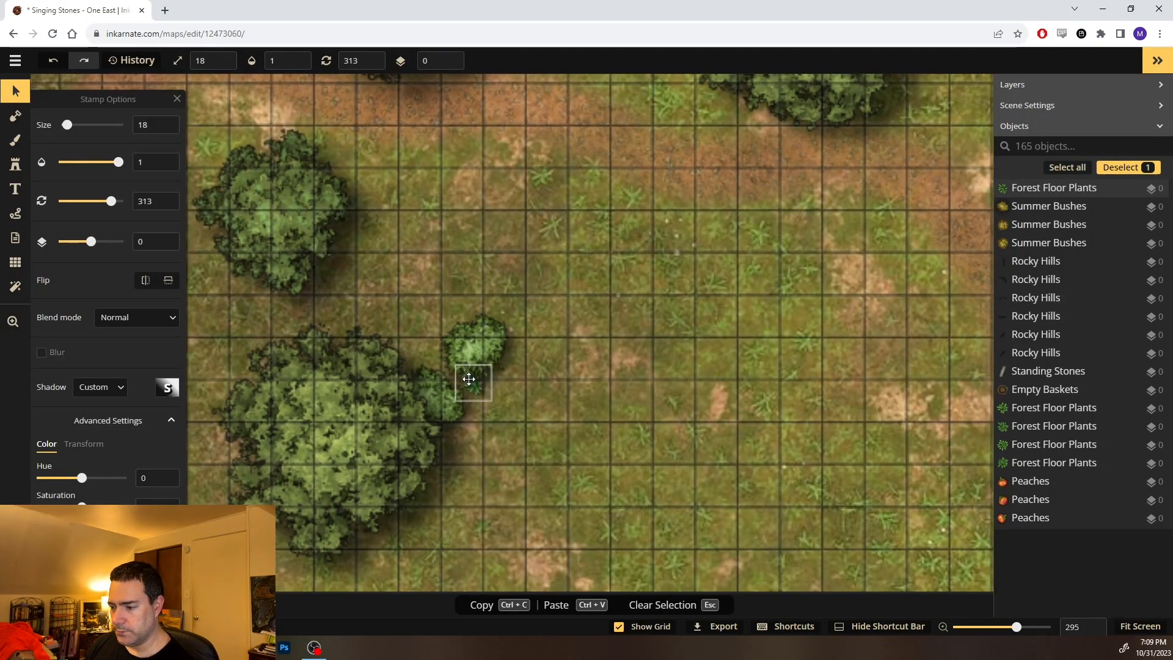
# Paste another copy of the small forest floor plant at the southern edge of the same green bush
pyautogui.click(559, 368)
pyautogui.hotkey('ctrl', 'v')
pyautogui.moveTo(559, 366); pyautogui.dragTo(467, 366)
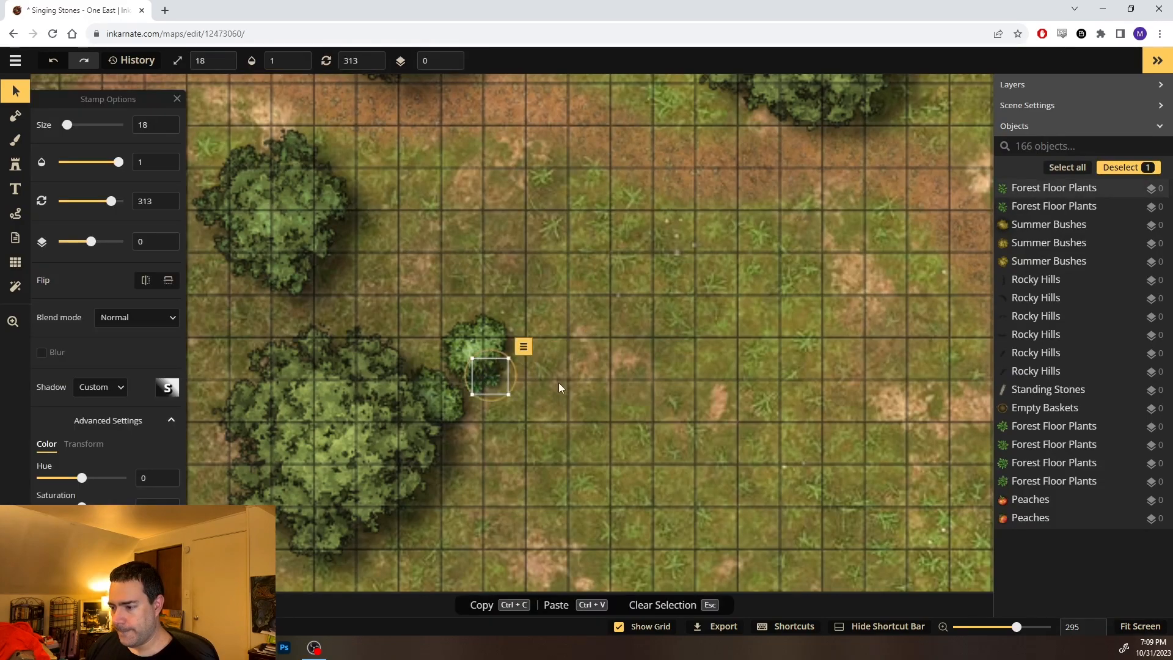
pyautogui.click(558, 383)
# Examine the empty eastern area and browse the Forest and Gothic Horror packs of the Fantasy Battlemaps 2.0 catalog for suitable stamps
pyautogui.scroll(-5, 629, 365)
pyautogui.moveTo(761, 263); pyautogui.dragTo(478, 346)
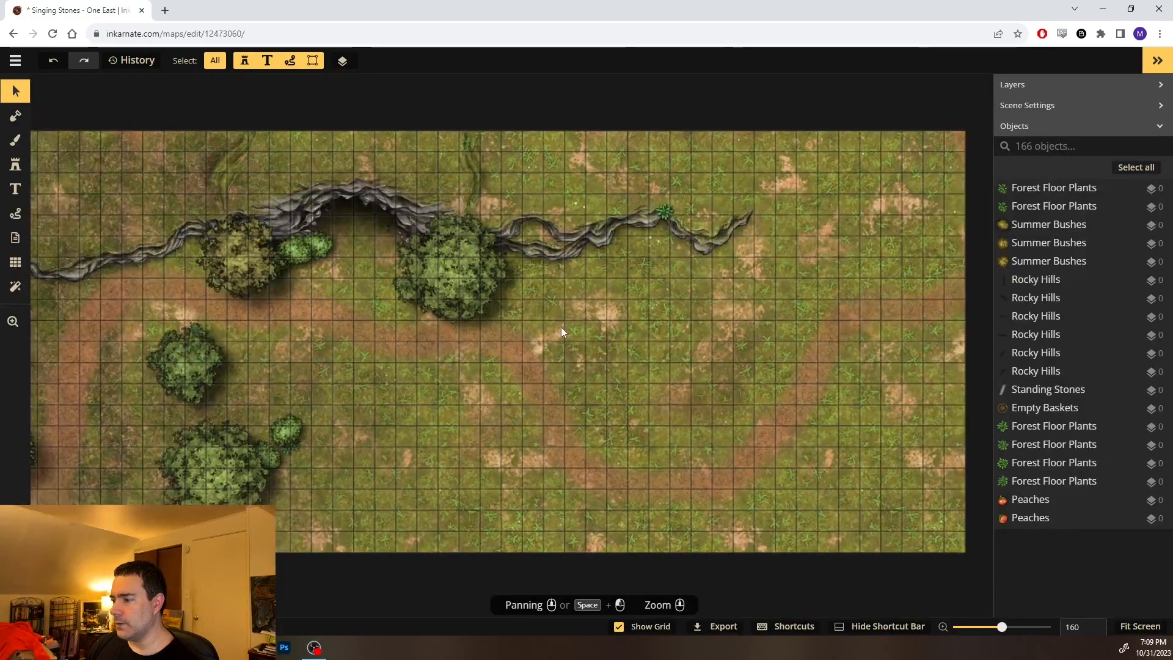
pyautogui.scroll(-2, 559, 333)
pyautogui.moveTo(715, 354); pyautogui.dragTo(589, 342)
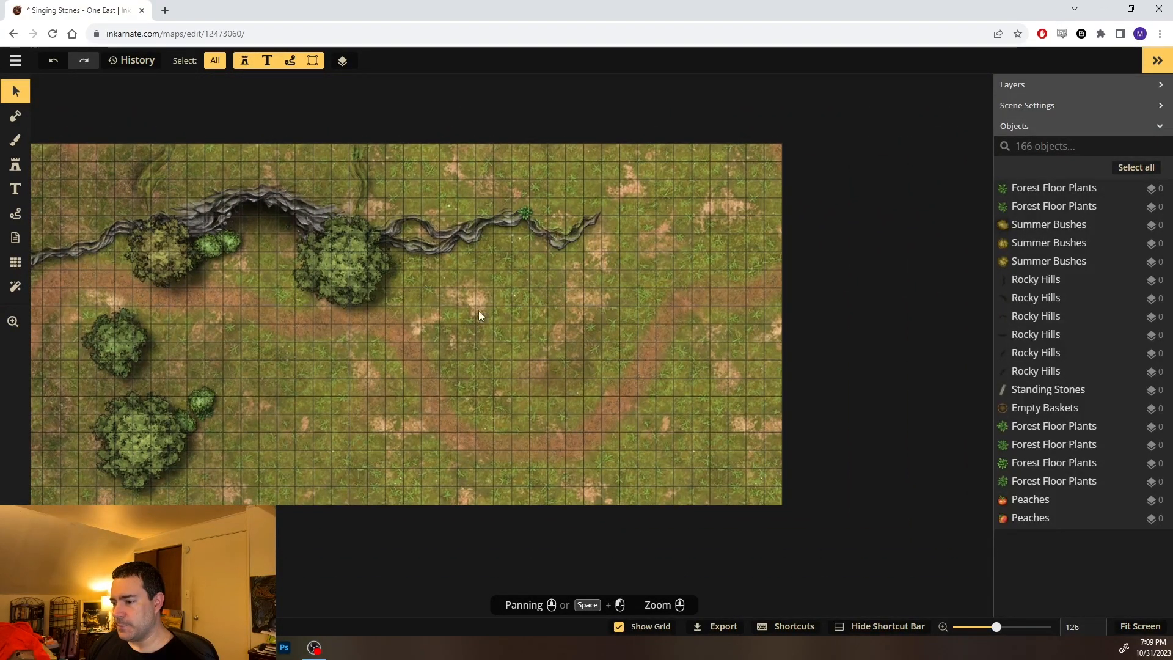
pyautogui.moveTo(468, 278); pyautogui.dragTo(574, 416)
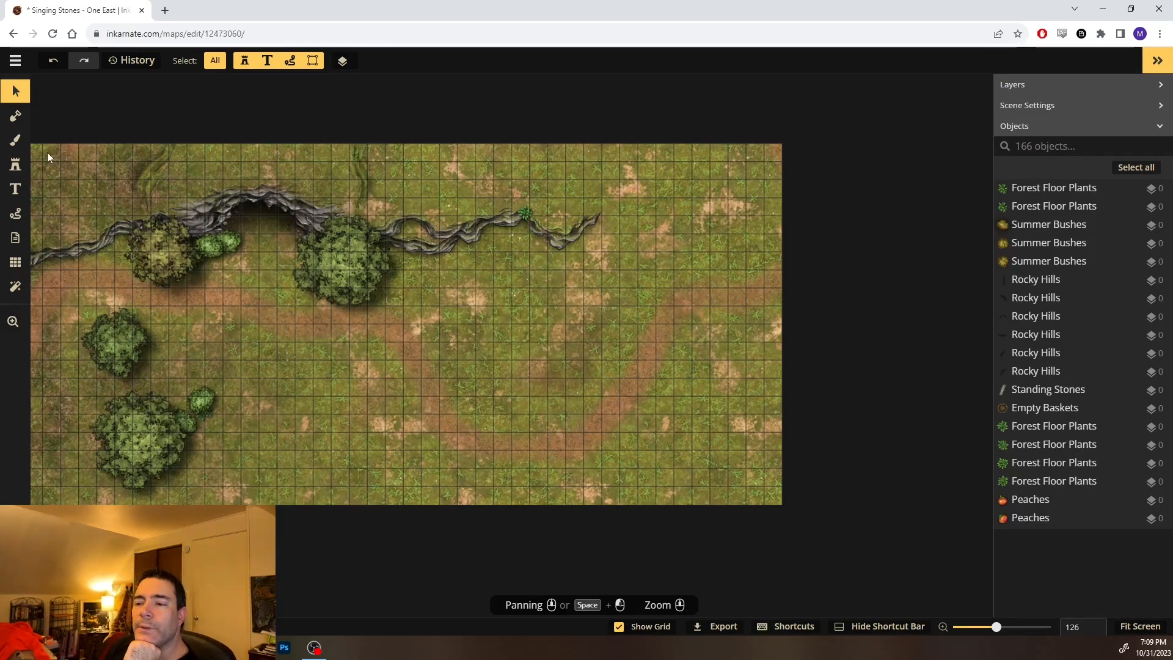
pyautogui.click(15, 164)
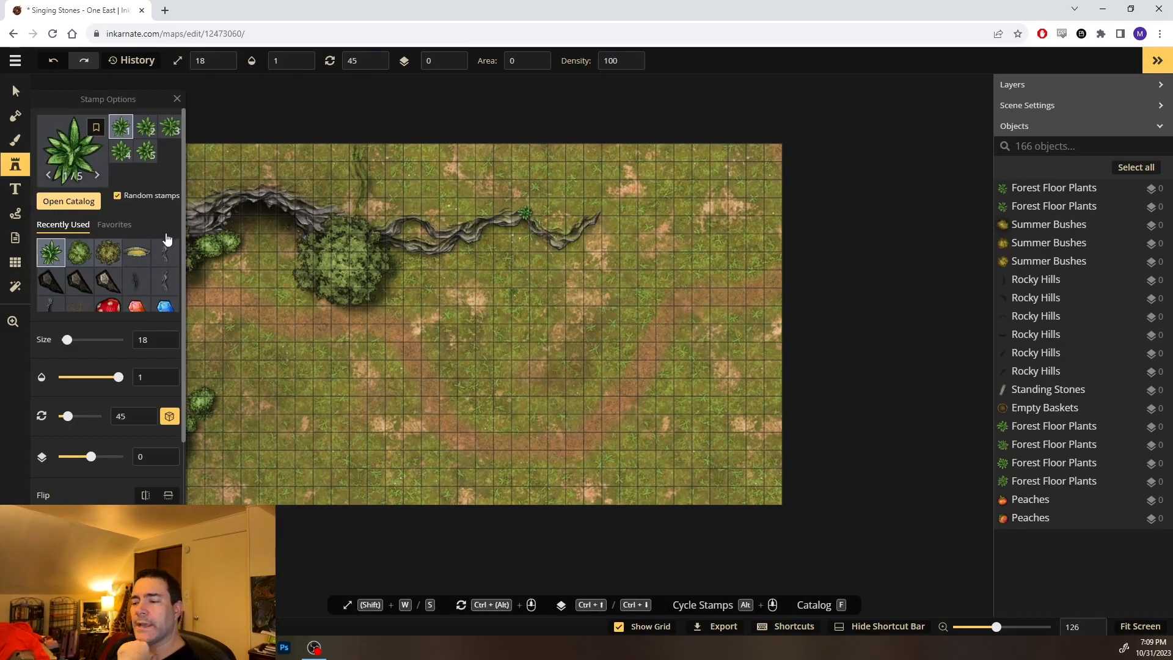
pyautogui.press('f')
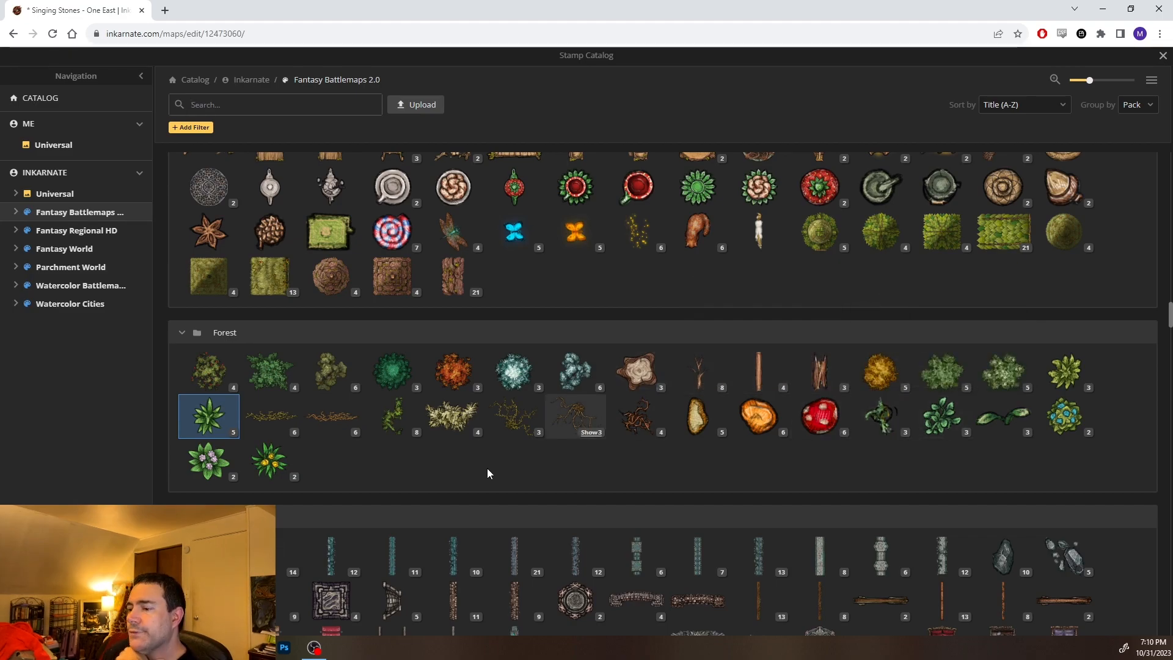
pyautogui.scroll(-5, 464, 460)
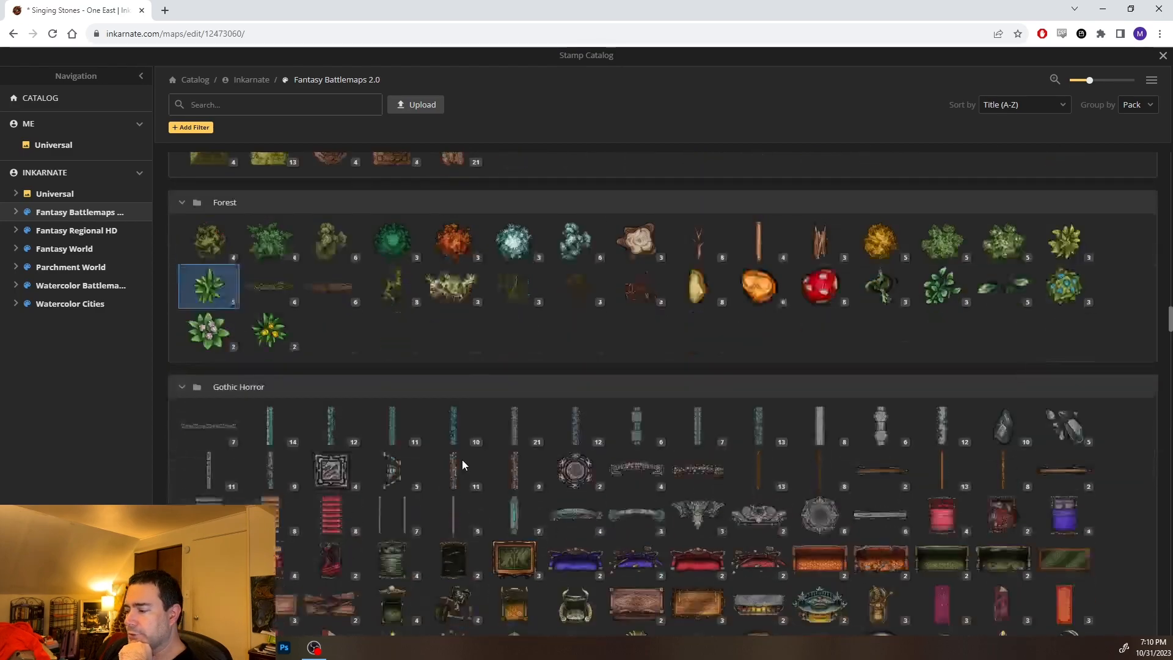
pyautogui.scroll(-1, 227, 479)
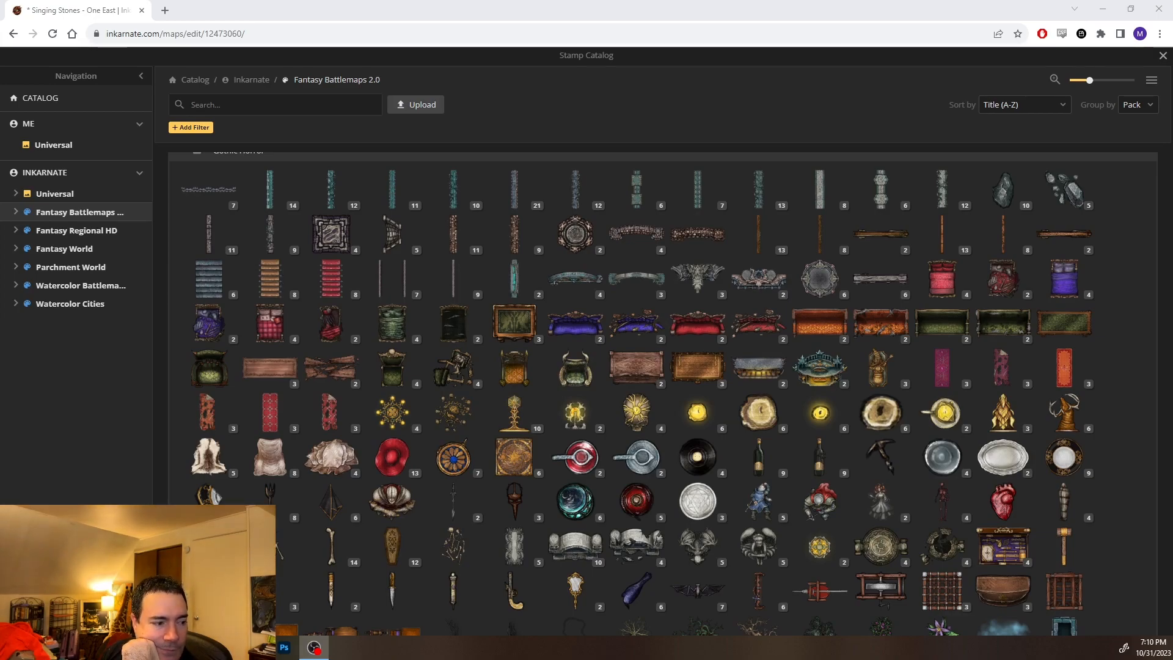
pyautogui.scroll(-3, 574, 366)
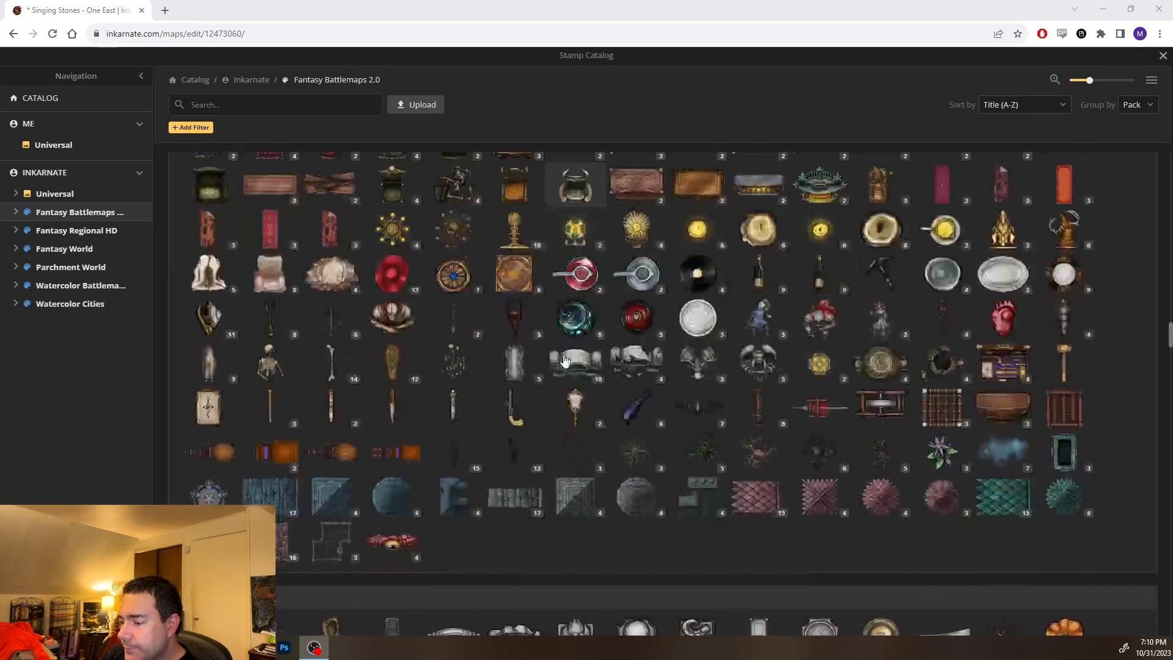
pyautogui.scroll(1, 400, 312)
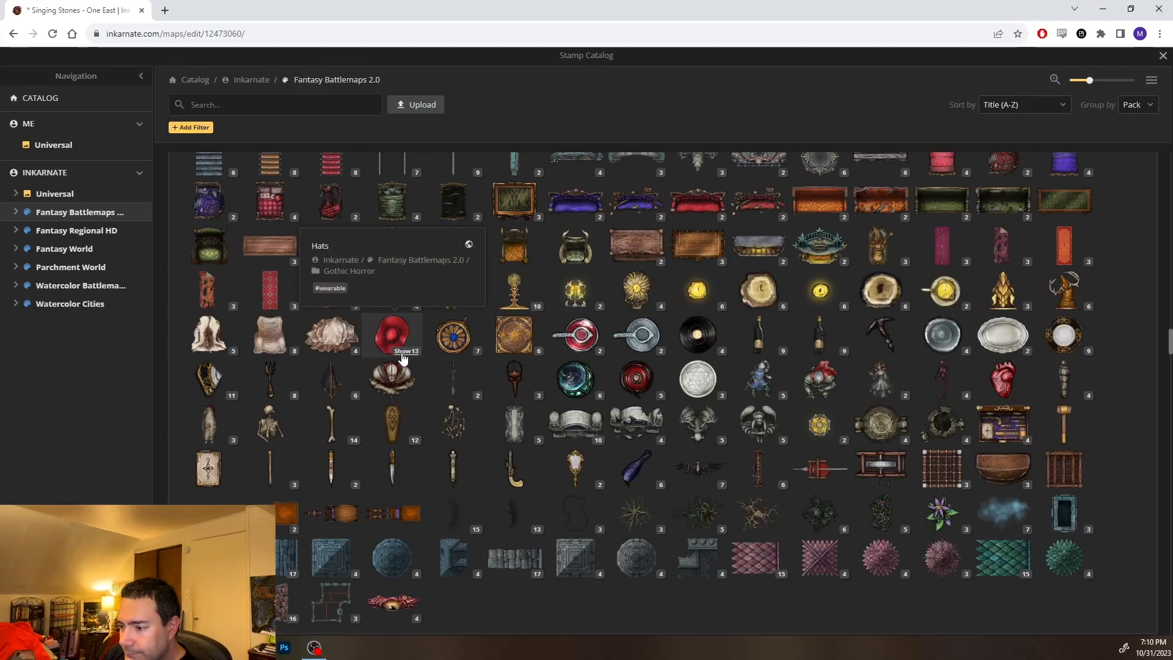
pyautogui.click(404, 354)
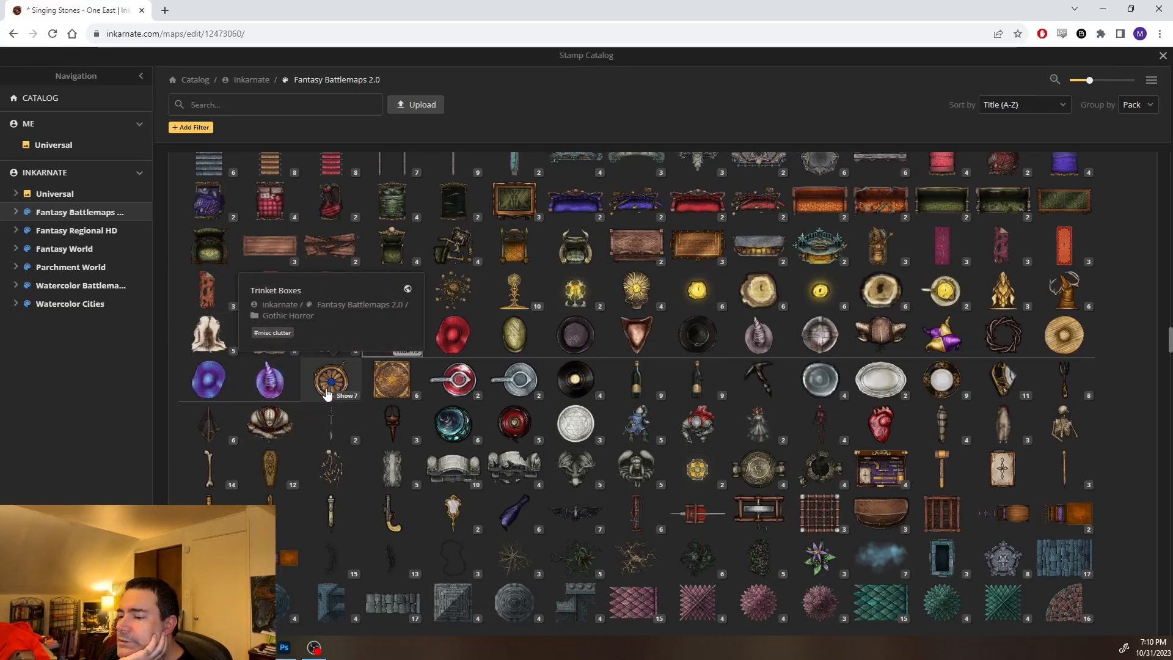
pyautogui.scroll(-1, 361, 410)
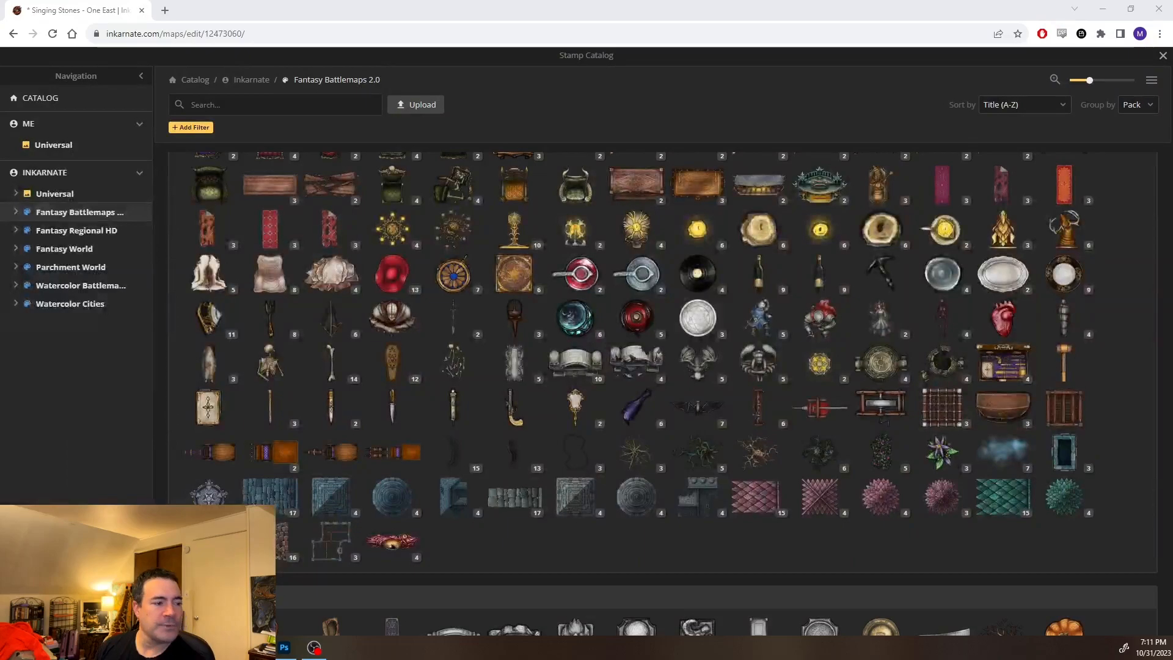
pyautogui.scroll(-1, 389, 432)
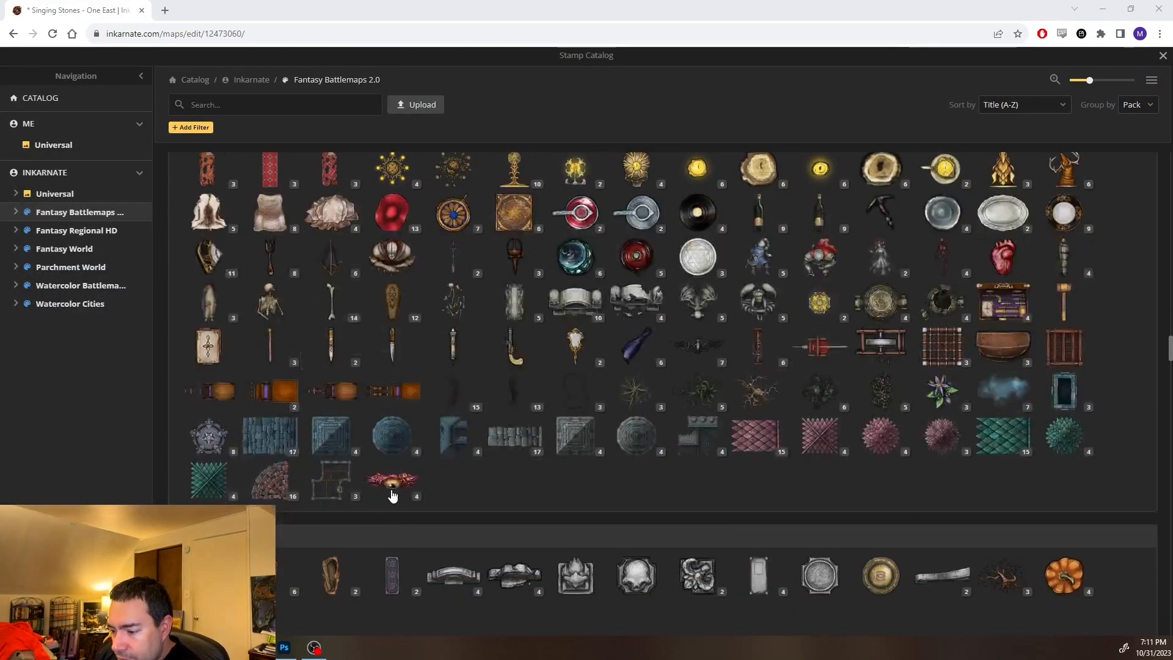
# Try the fourth Wall Horror EyeBall variant inside the bend of the eastern path, and delete it from the map
pyautogui.click(412, 497)
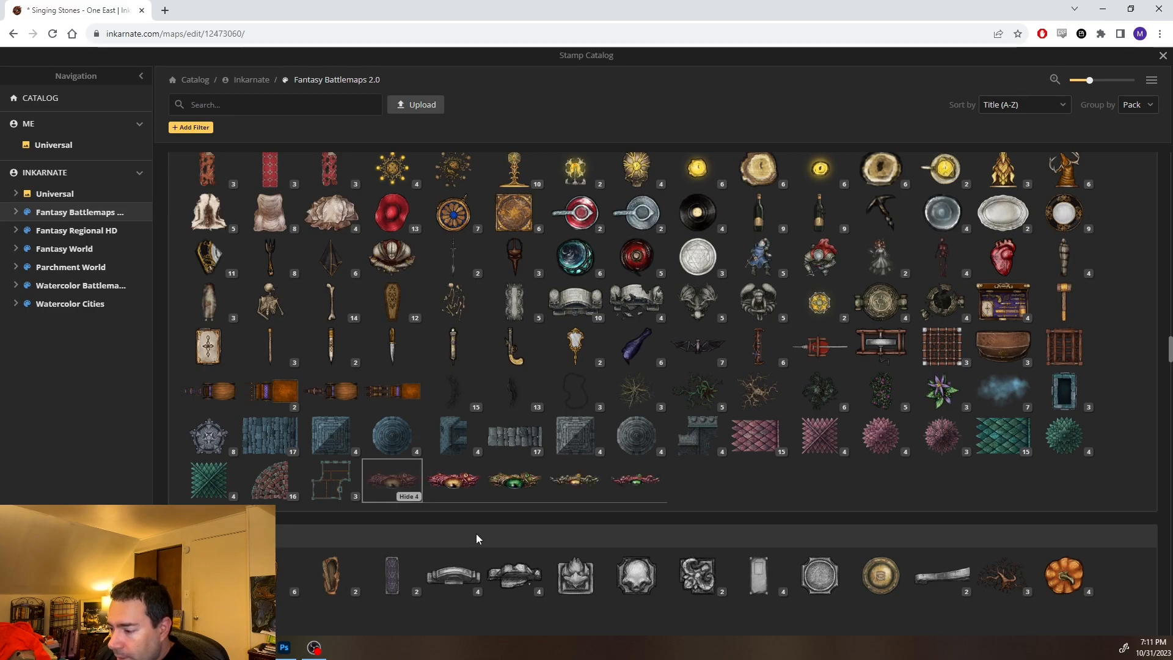
pyautogui.click(631, 489)
pyautogui.scroll(3, 528, 344)
pyautogui.scroll(3, 528, 344)
pyautogui.click(472, 441)
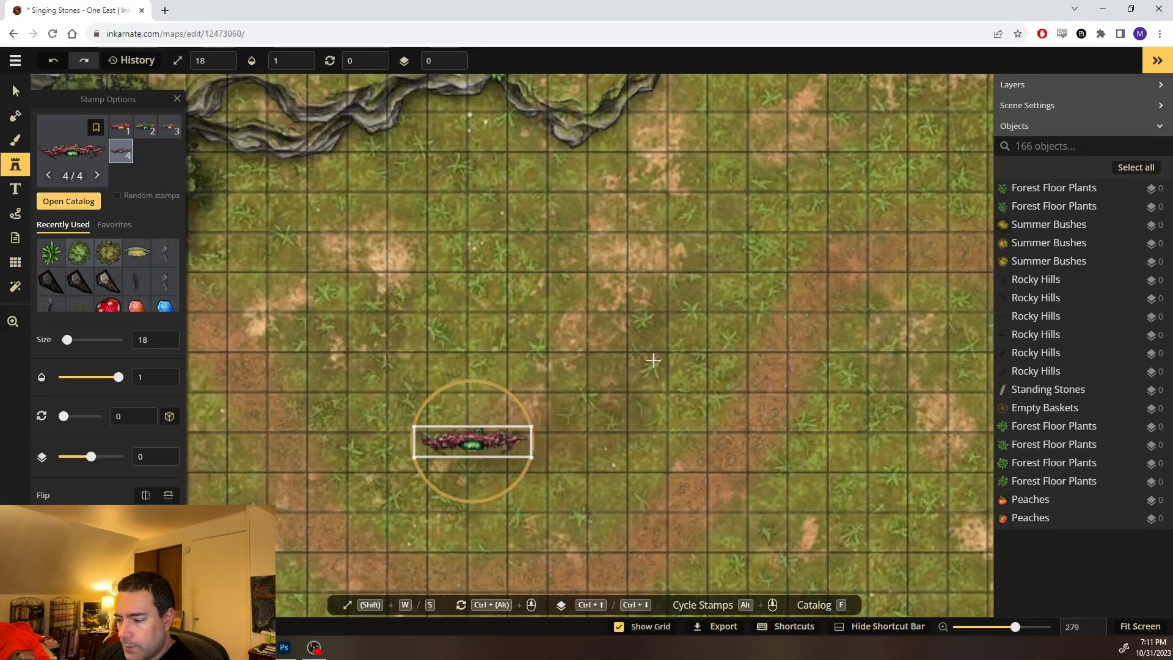
pyautogui.moveTo(505, 458)
pyautogui.mouseDown()
pyautogui.moveTo(516, 474)
pyautogui.moveTo(499, 471)
pyautogui.mouseUp()
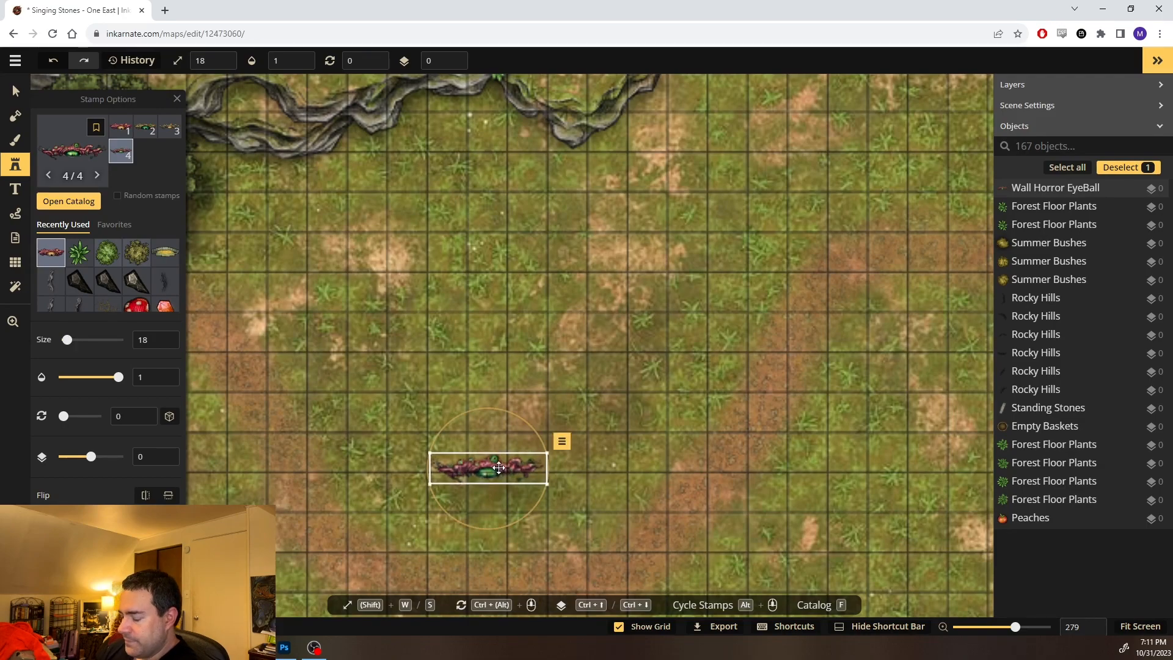
pyautogui.press('Delete')
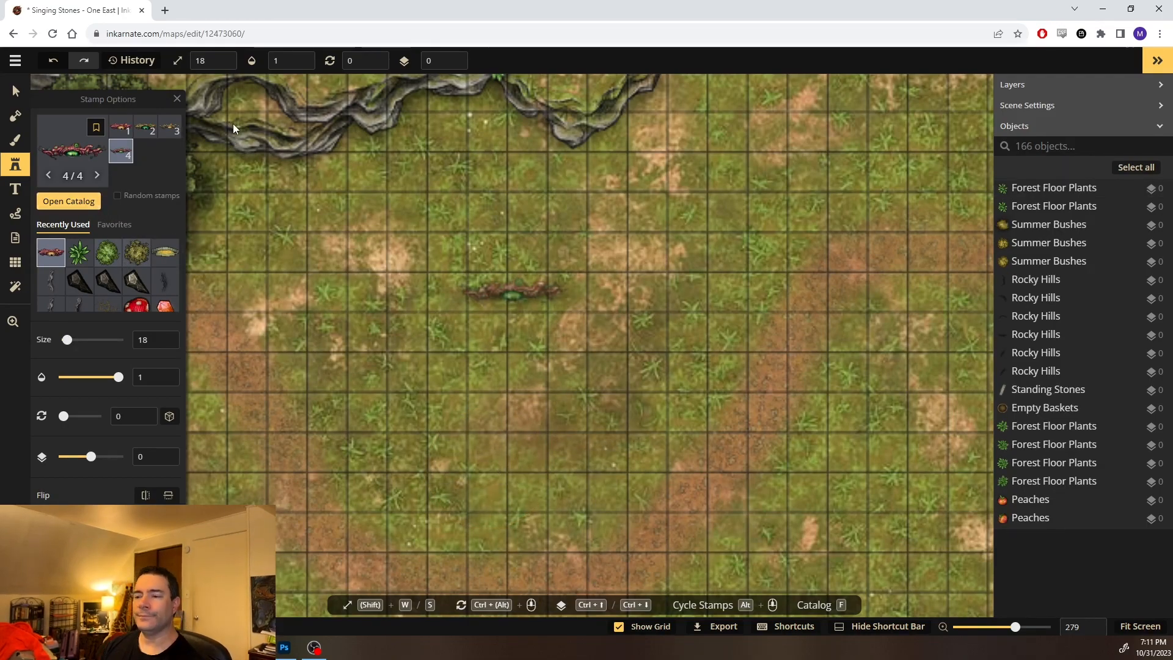
# Search the stamp catalog for "ruin" and choose the circular Ruins Composites stamp from the Core pack
pyautogui.write('f')
pyautogui.write('ruin')
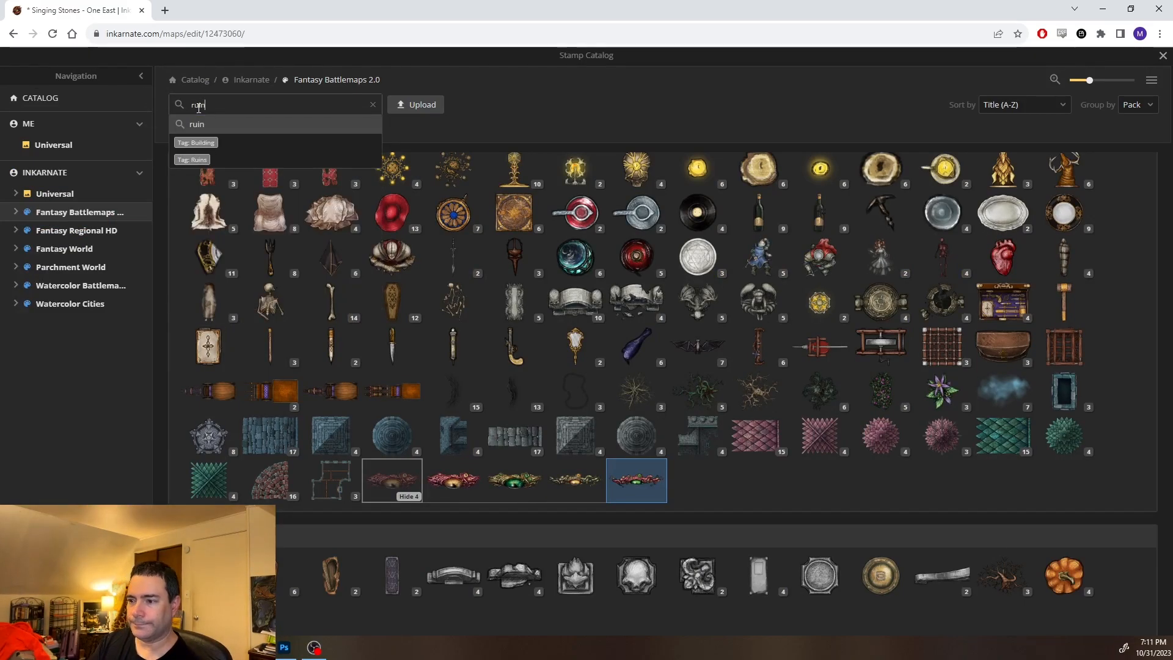
pyautogui.press('Return')
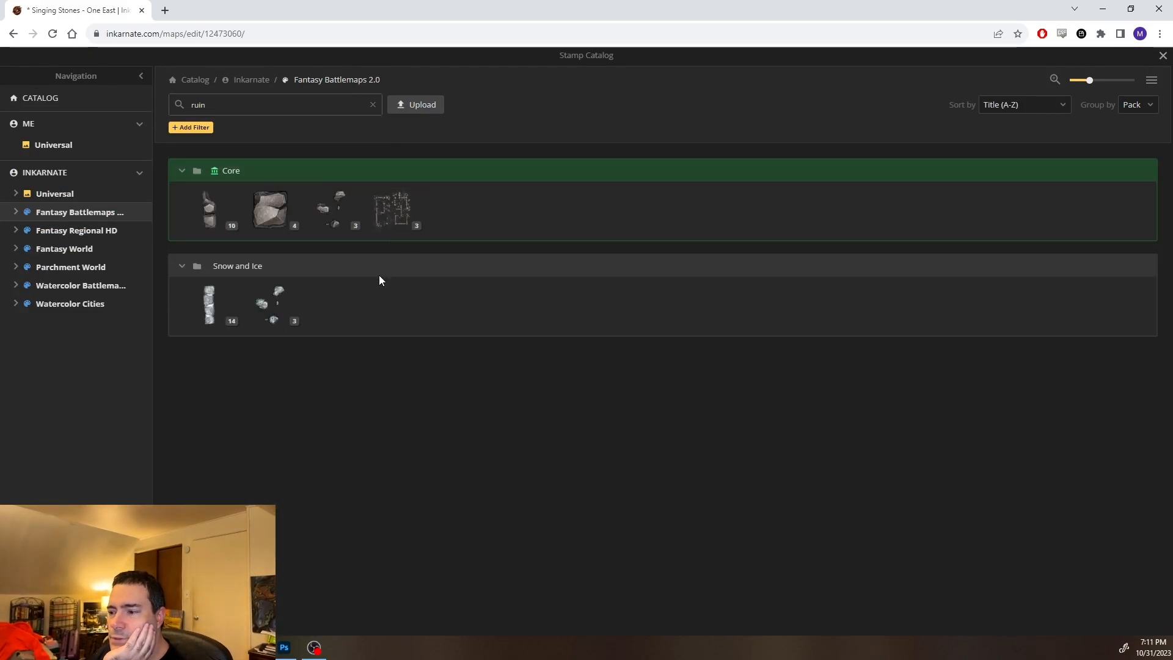
pyautogui.click(405, 226)
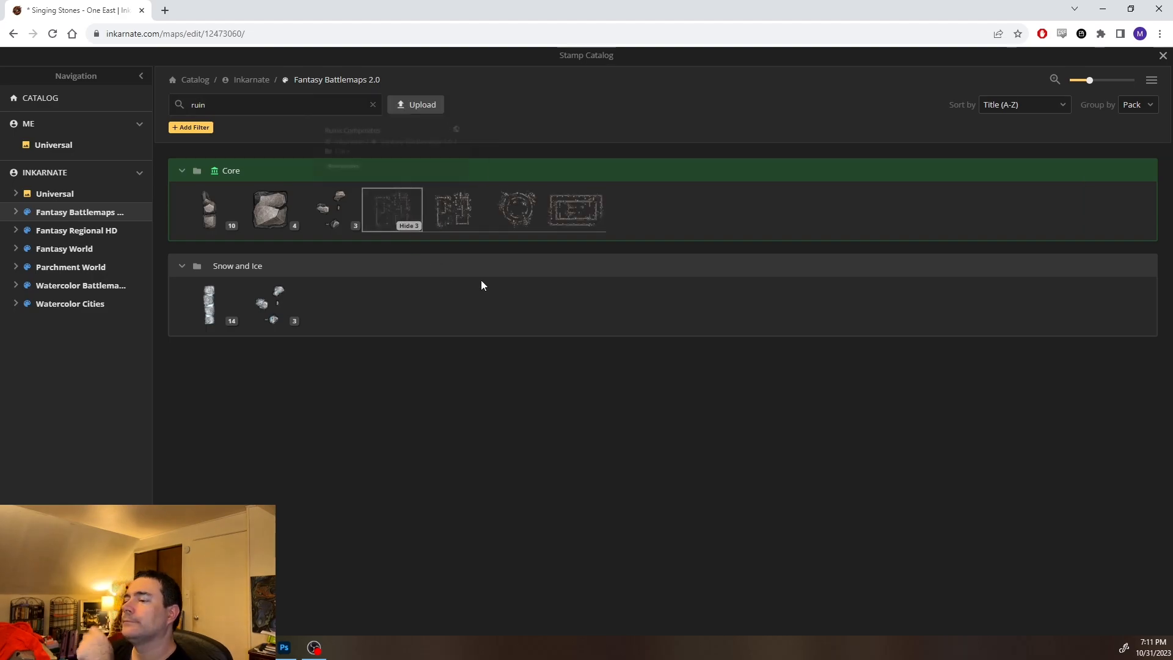
pyautogui.click(514, 211)
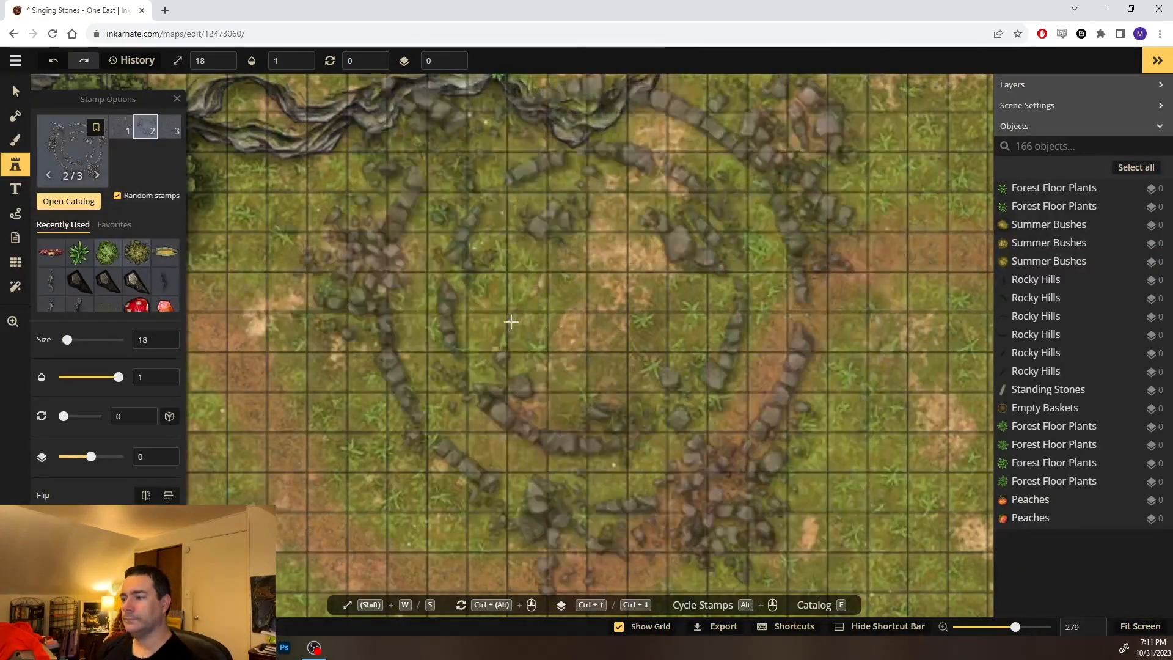
# Reduce the circular ruin stamp's size to 15
pyautogui.scroll(-3, 506, 318)
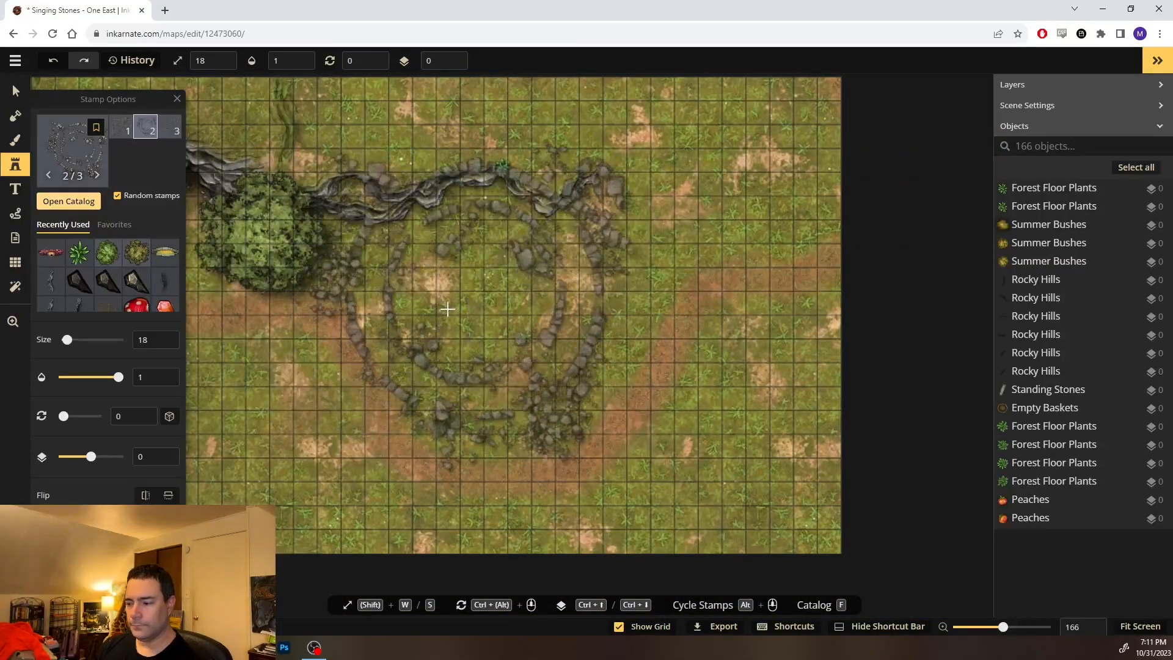
pyautogui.click(165, 345)
pyautogui.click(165, 345)
pyautogui.click(165, 344)
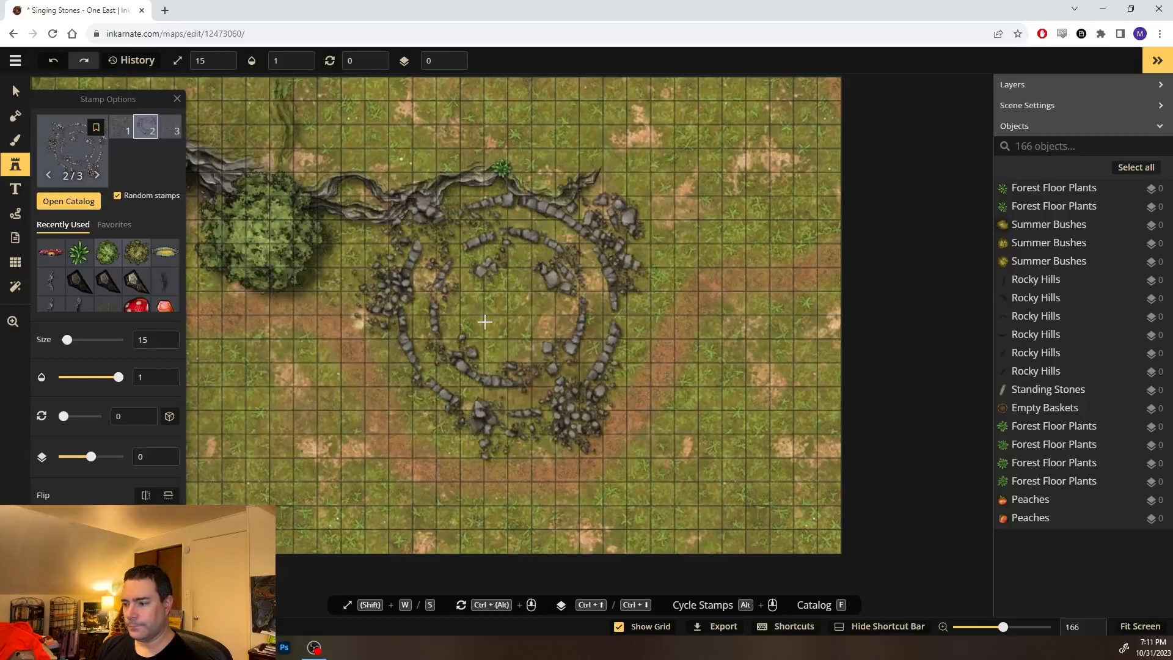
# Preview Ruins Composites variants 3 and 1 over the eastern clearing, and return to circular variant 2
pyautogui.scroll(2, 485, 322)
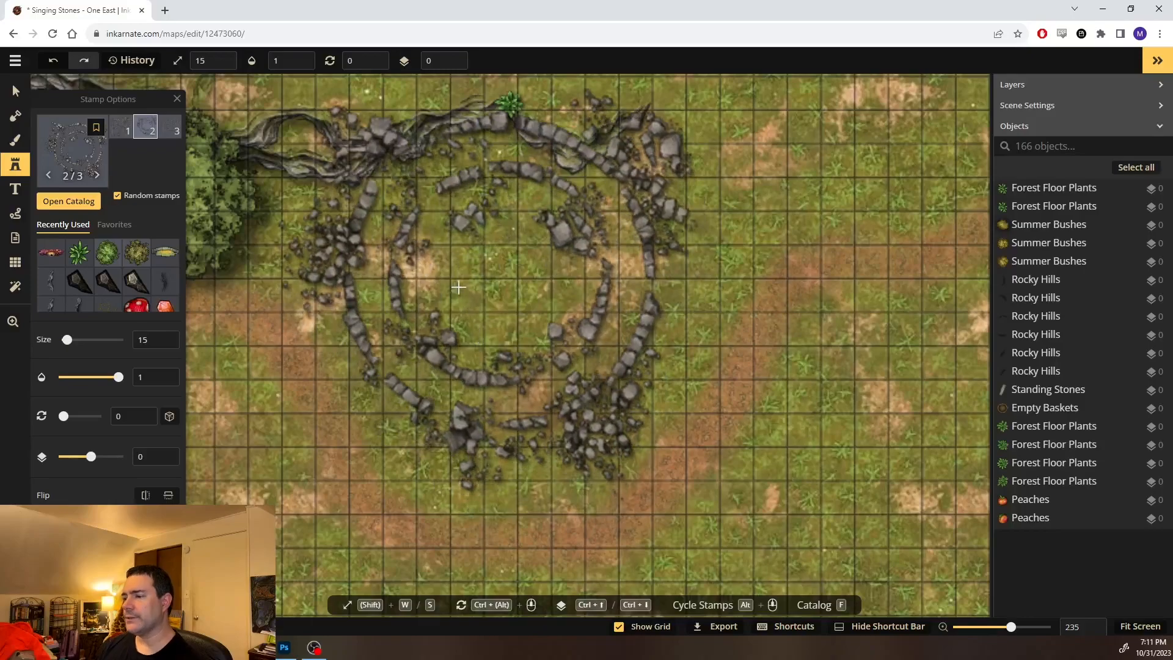
pyautogui.click(168, 135)
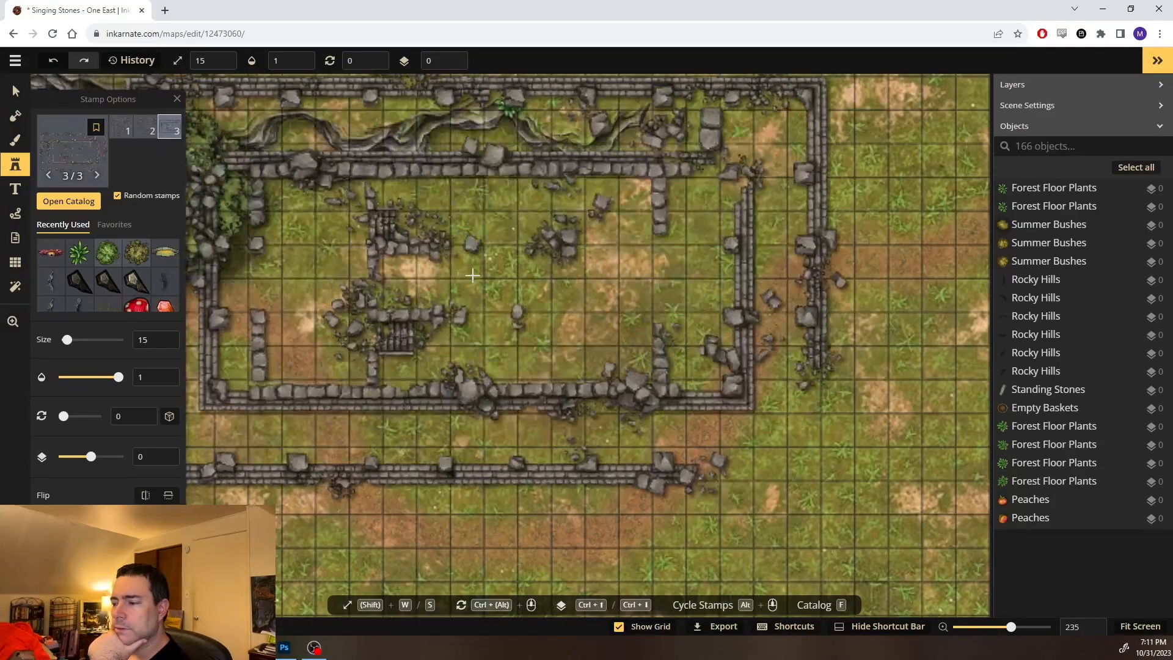
pyautogui.click(125, 131)
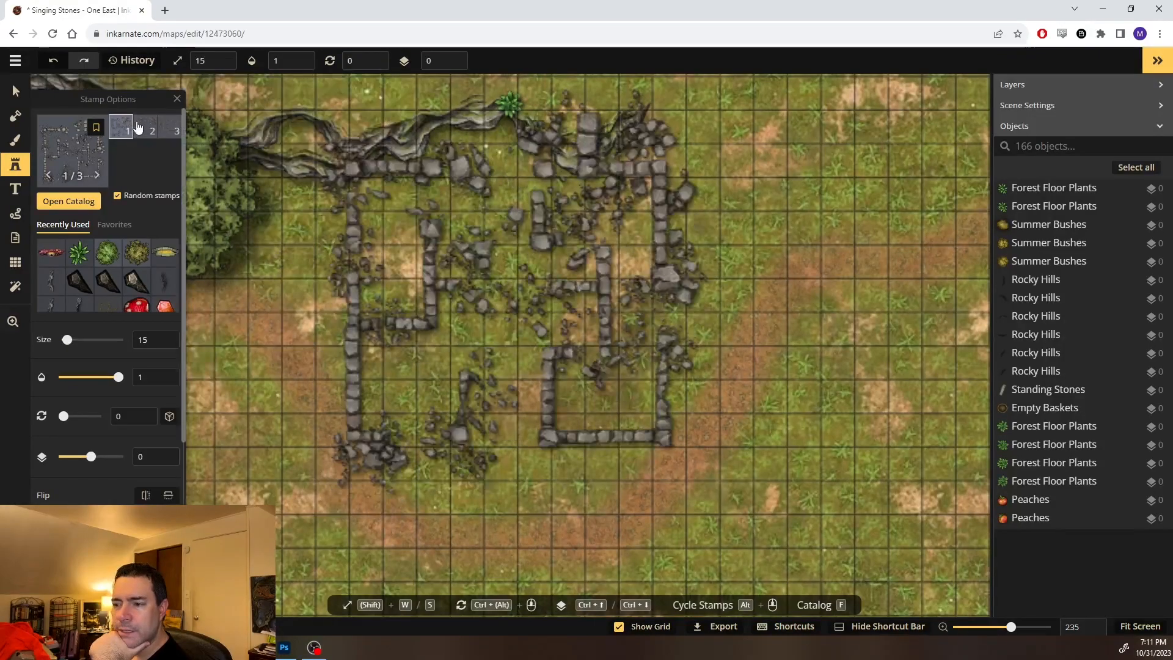
pyautogui.click(146, 128)
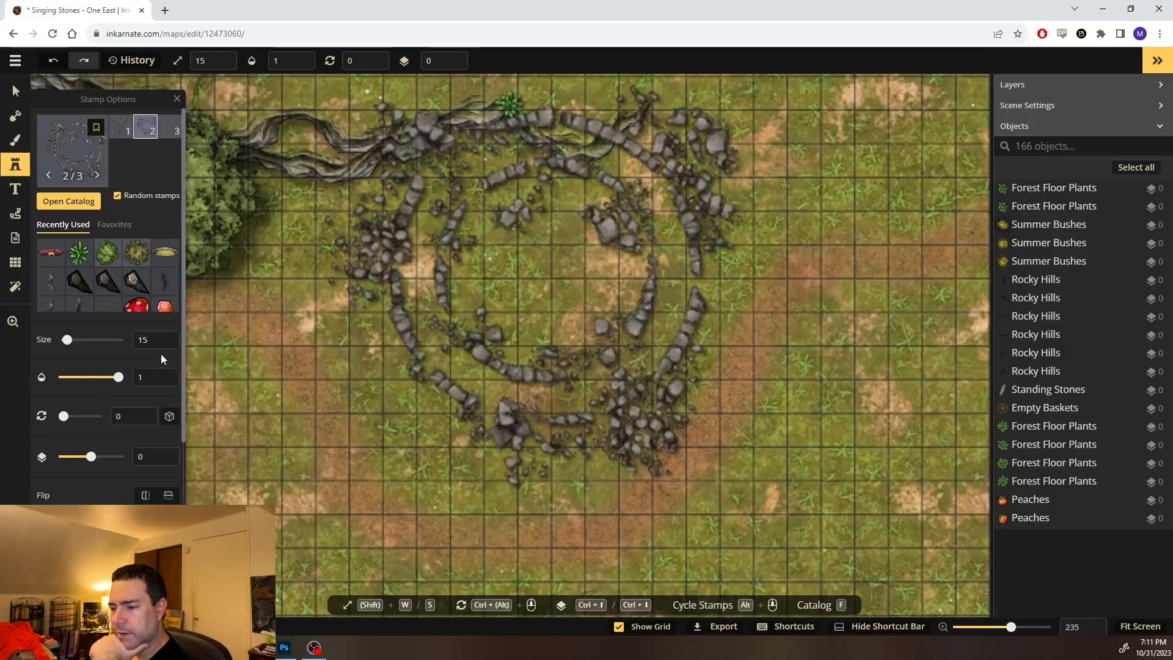
# Set the circular ruin's size to 10 and place it inside the bend of the eastern path, south of the rock ridge
pyautogui.click(166, 345)
pyautogui.click(165, 345)
pyautogui.click(166, 344)
pyautogui.click(165, 344)
pyautogui.click(166, 345)
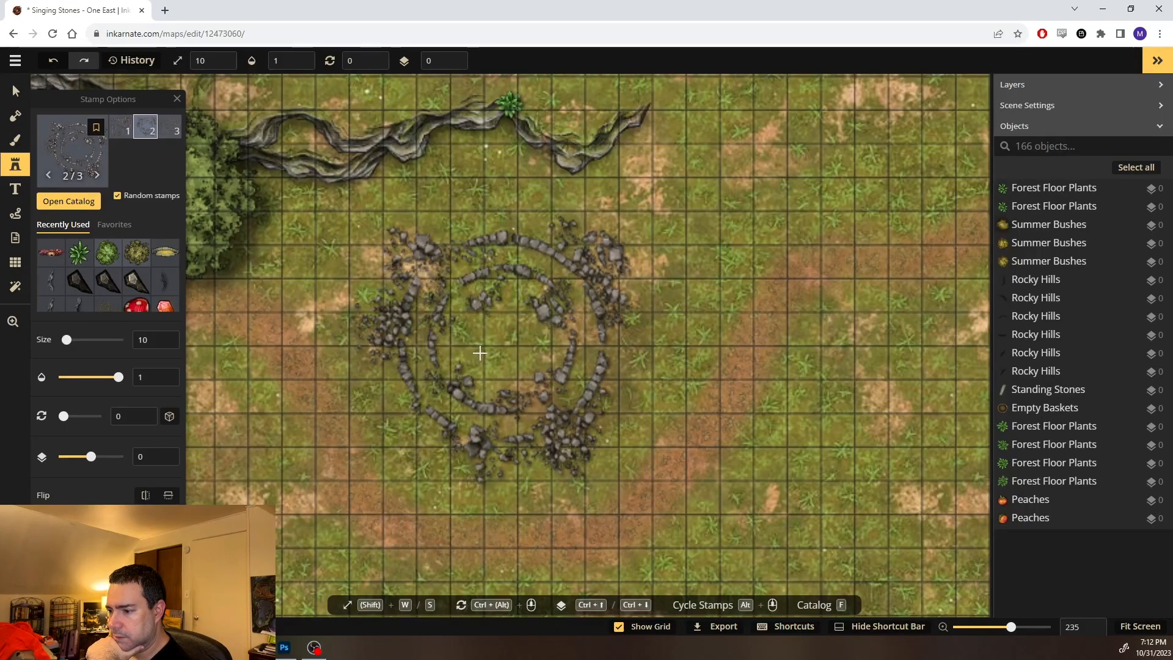
pyautogui.click(480, 351)
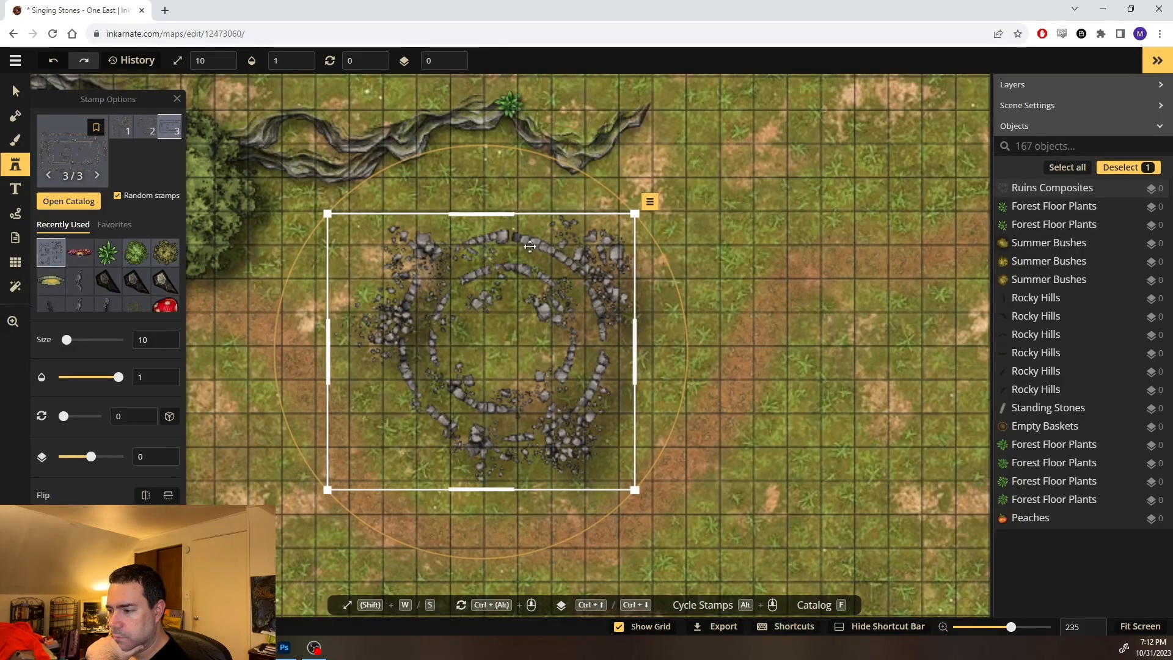
# Flatten the placed circular ruin into the map
pyautogui.scroll(-4, 110, 469)
pyautogui.scroll(3, 108, 469)
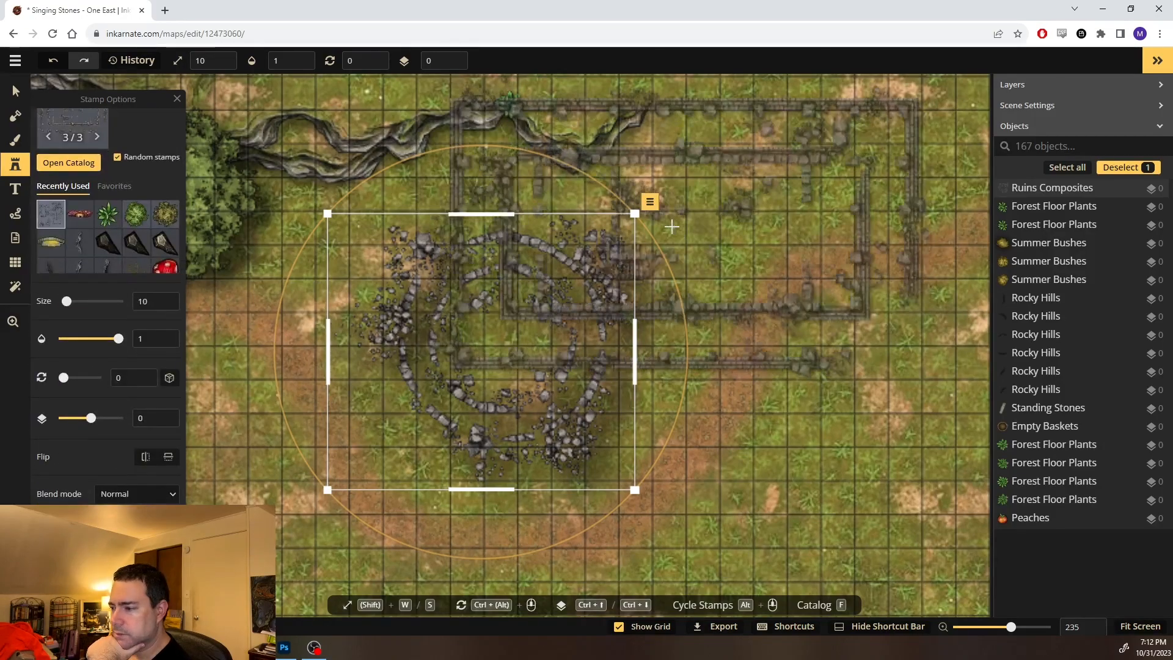
pyautogui.click(649, 202)
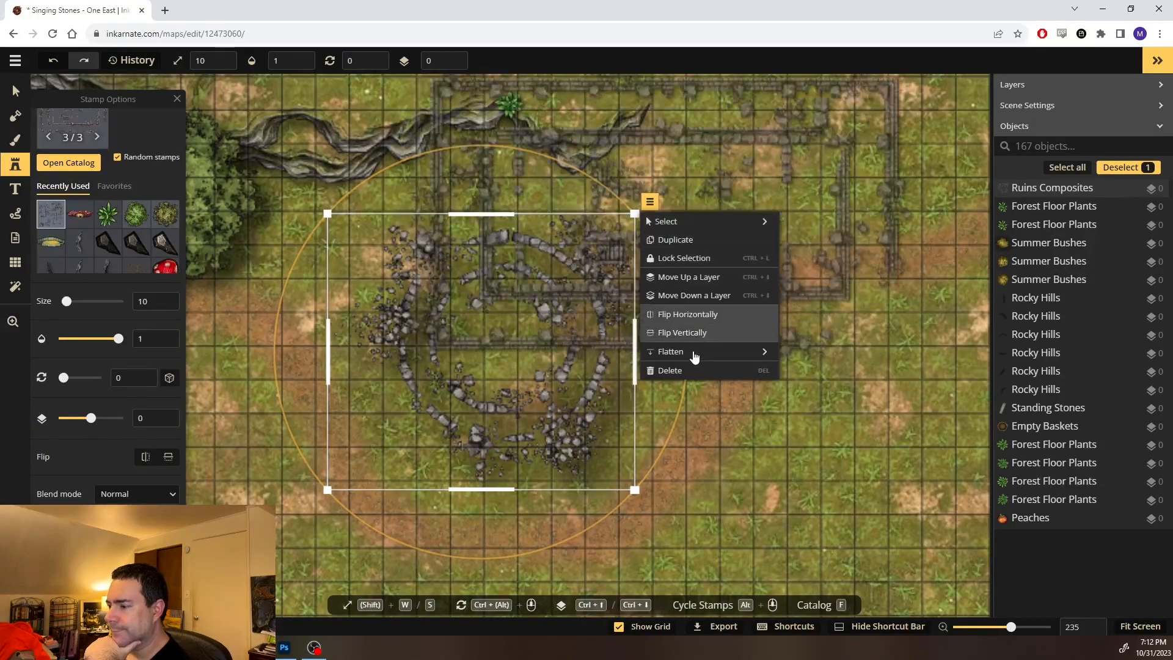
pyautogui.moveTo(694, 357)
pyautogui.click(828, 369)
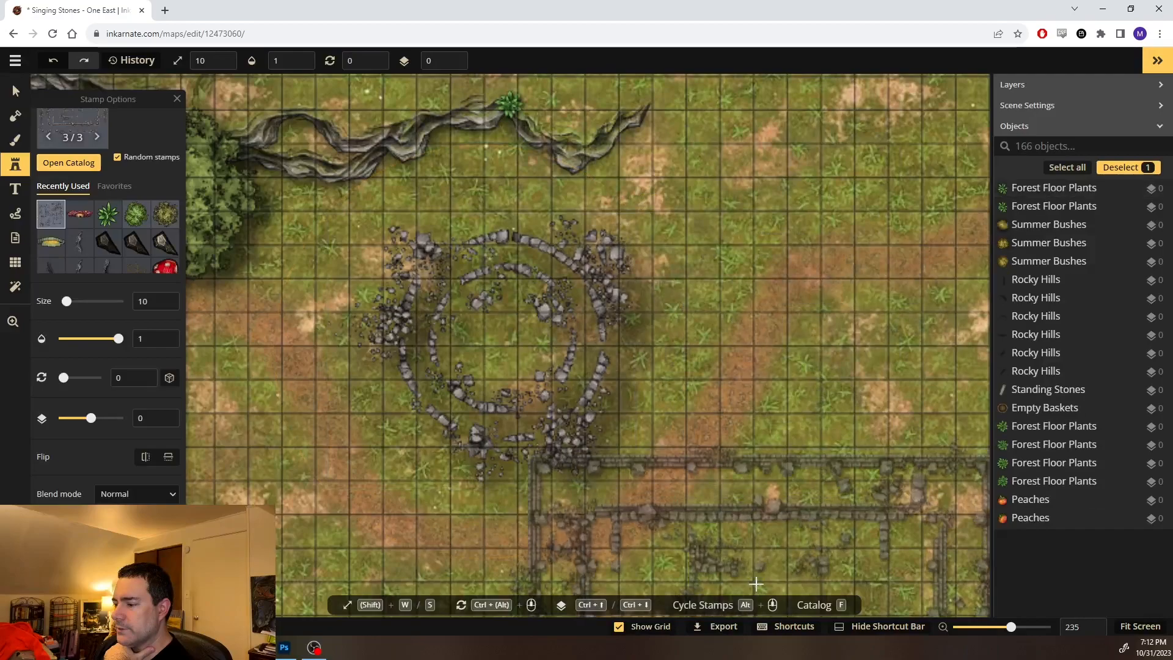
# Undo the circular ruin's flattening, rotate the ruin to 90 degrees, and shift it slightly north toward the rock ridge
pyautogui.hotkey('ctrl', 'z')
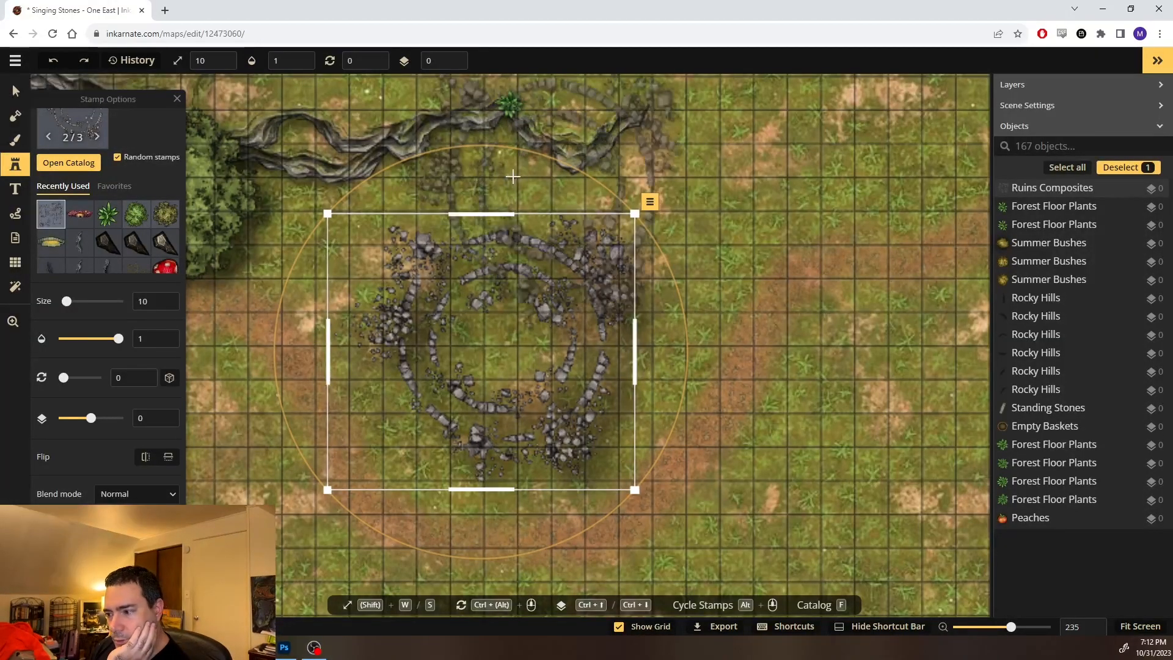
pyautogui.moveTo(523, 150); pyautogui.dragTo(554, 373)
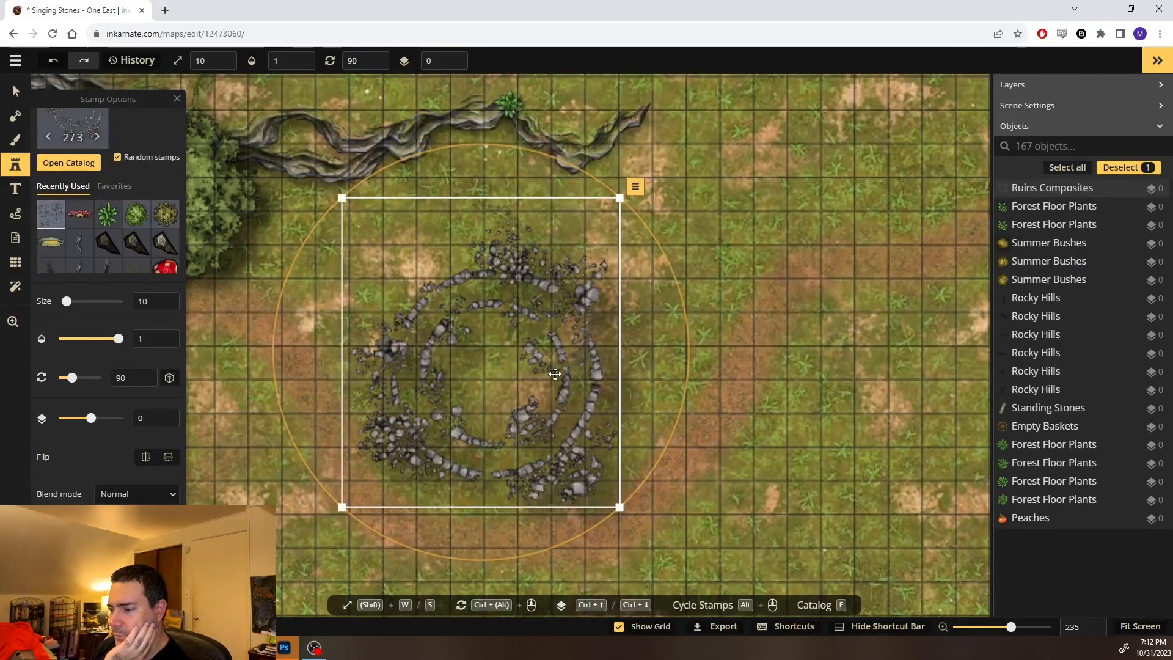
pyautogui.moveTo(532, 420); pyautogui.dragTo(541, 380)
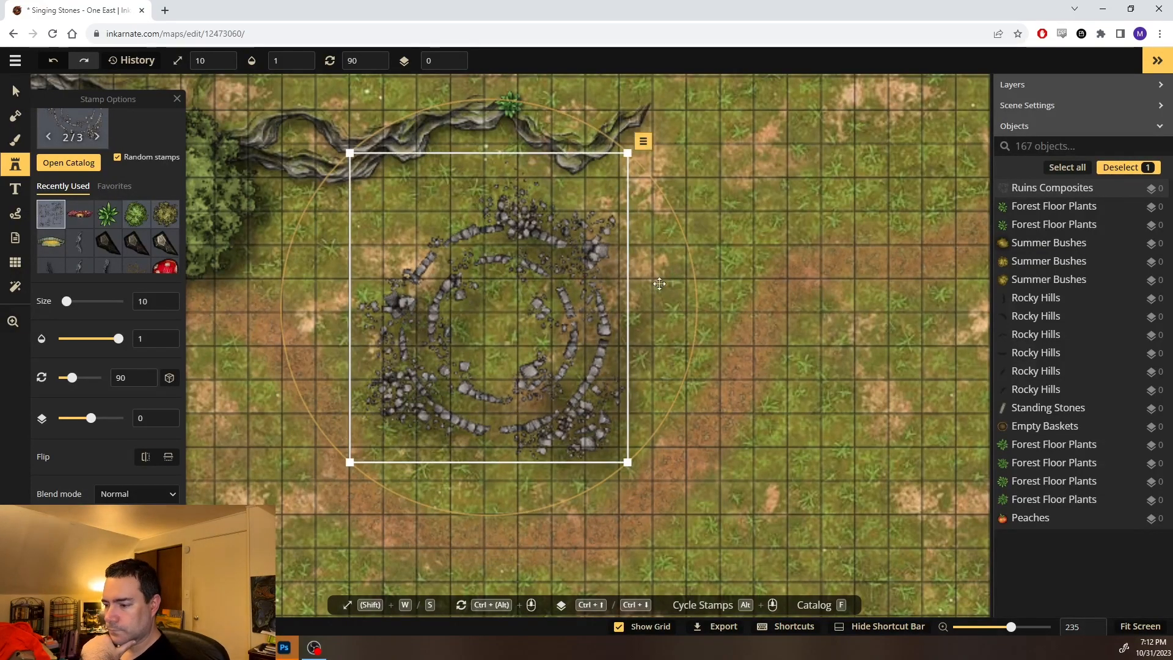
# Change the circular ruin's shadow to a custom object shadow and deselect the ruin
pyautogui.click(22, 95)
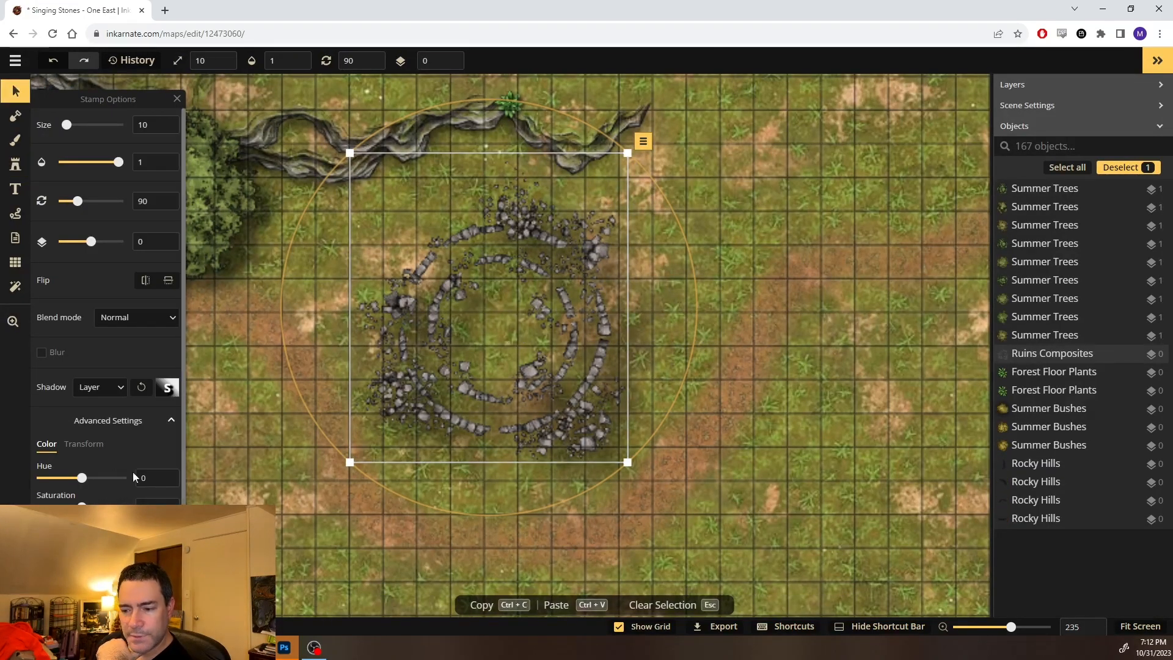
pyautogui.click(167, 389)
pyautogui.click(112, 391)
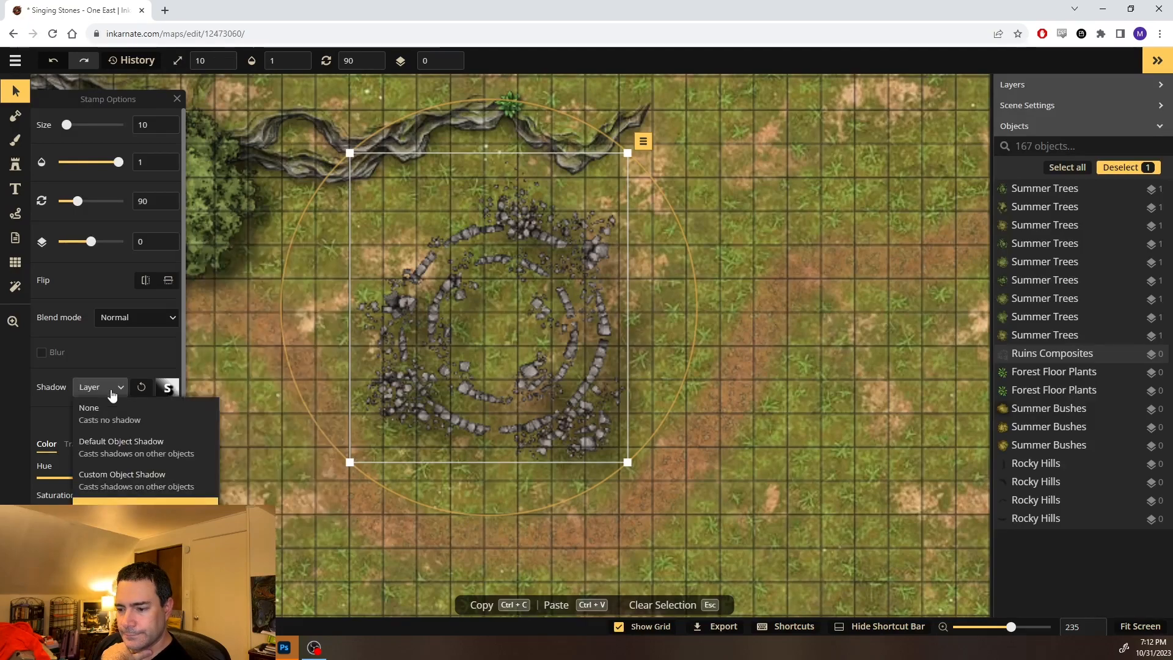
pyautogui.click(123, 483)
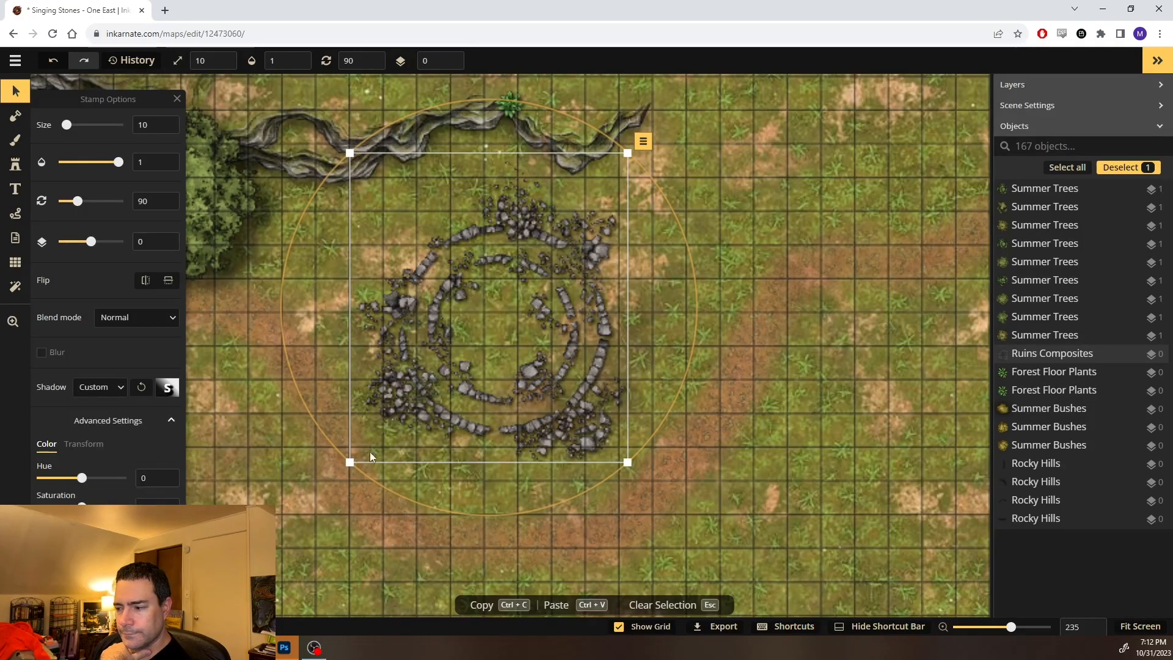
pyautogui.click(164, 389)
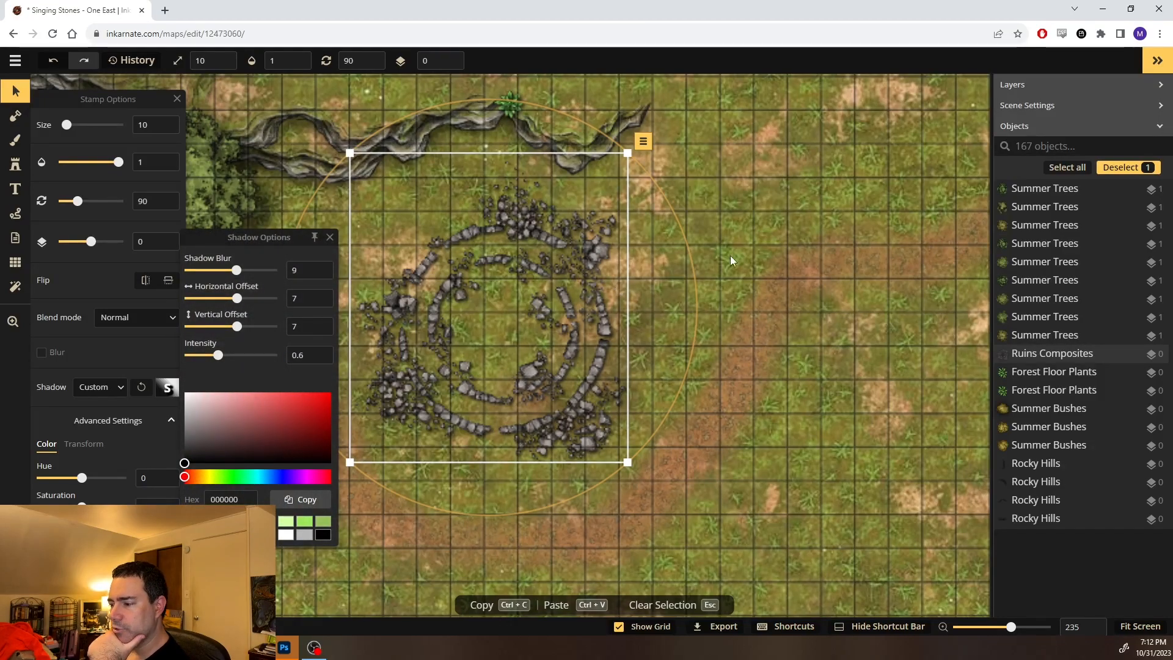
pyautogui.click(765, 188)
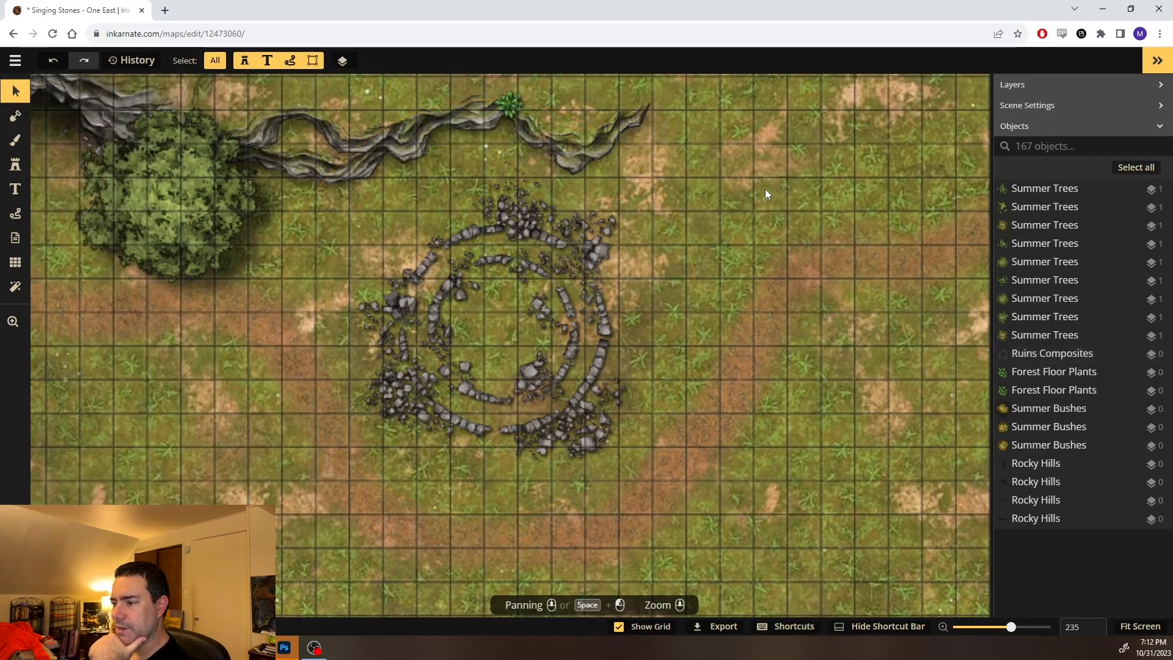
# Flatten the rotated circular ruin into the map
pyautogui.click(558, 249)
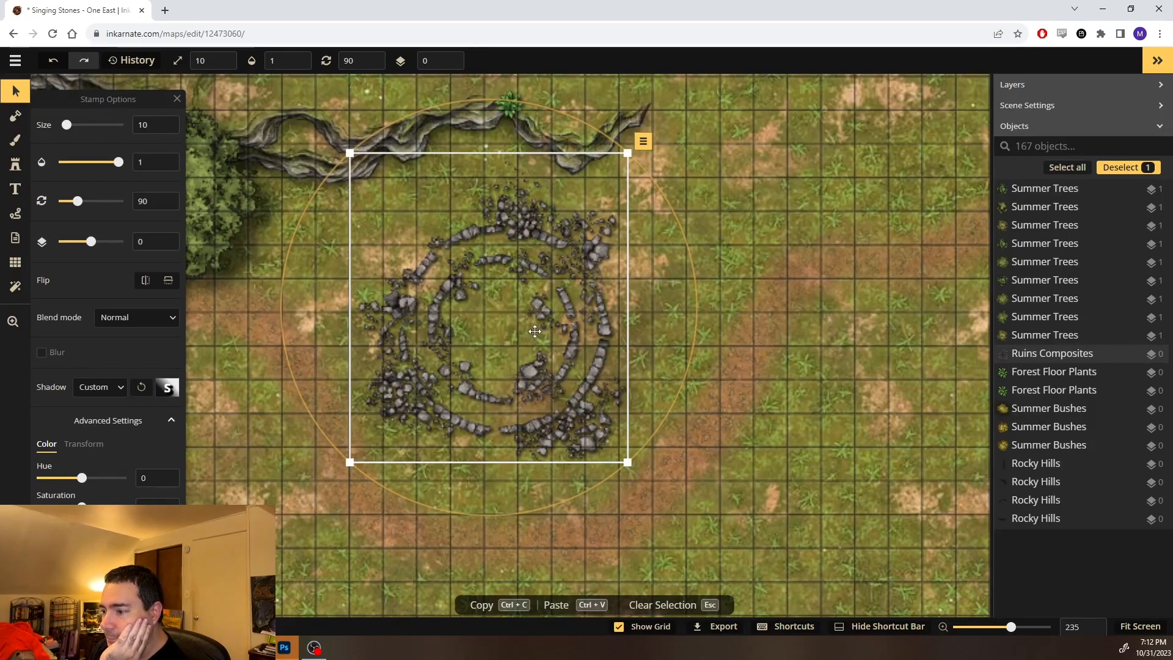
pyautogui.click(641, 143)
pyautogui.moveTo(693, 289)
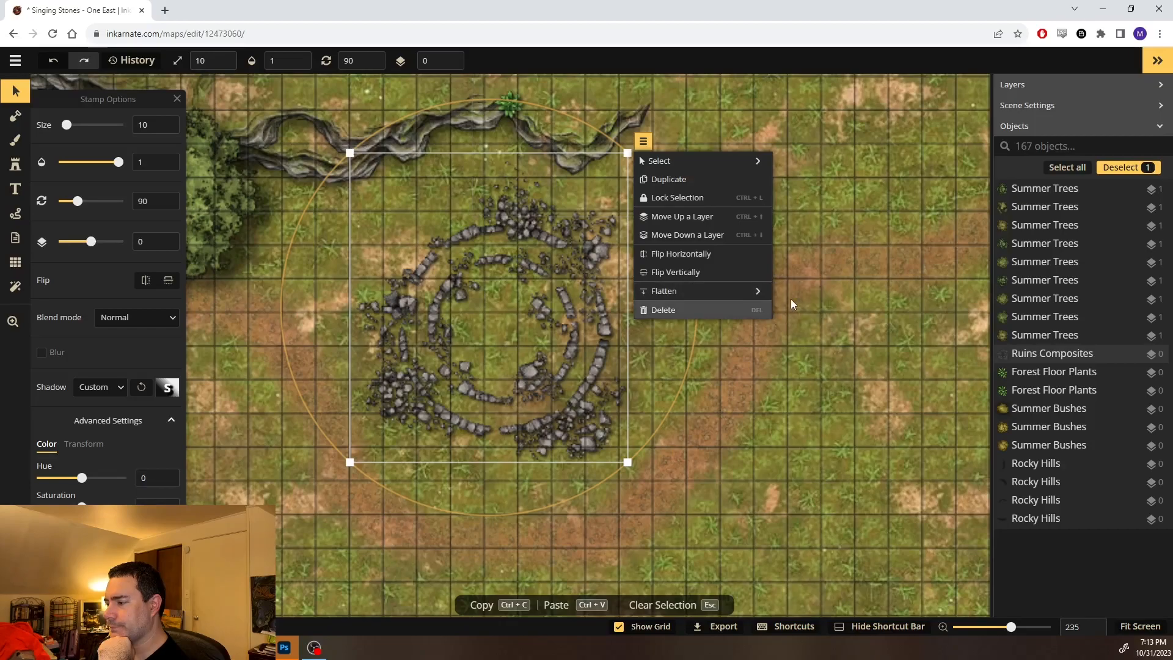
pyautogui.click(833, 311)
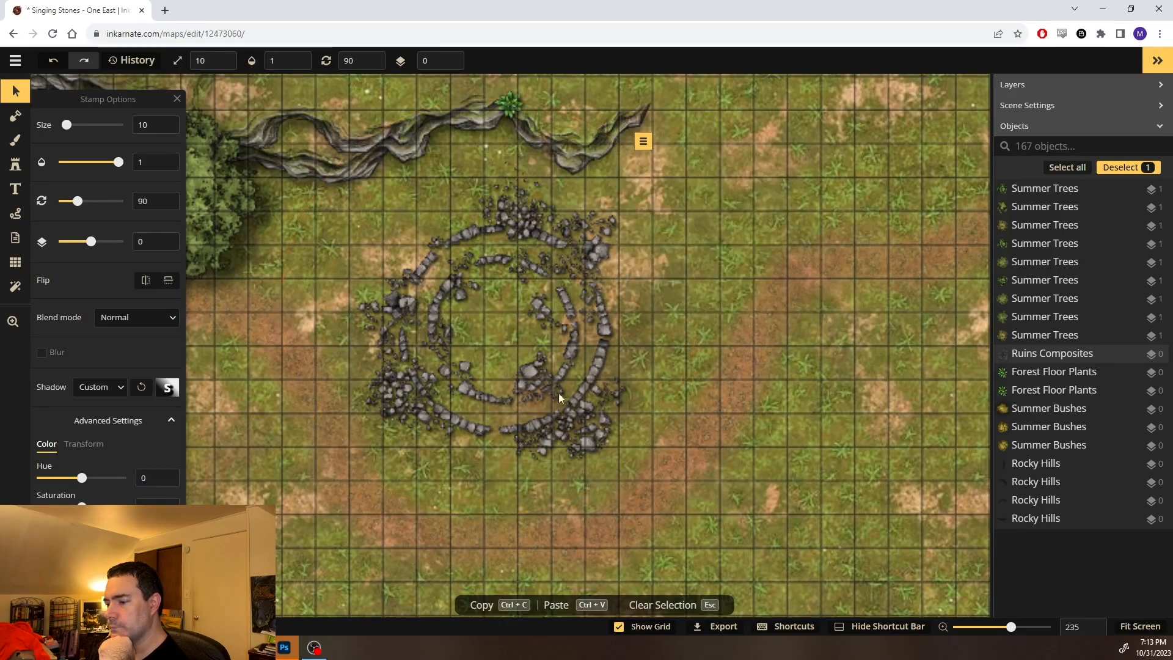
# Set up a background brush with the patchy grass texture, opacity 0.45 and size 50, undoing the test stroke over the ruin
pyautogui.click(15, 140)
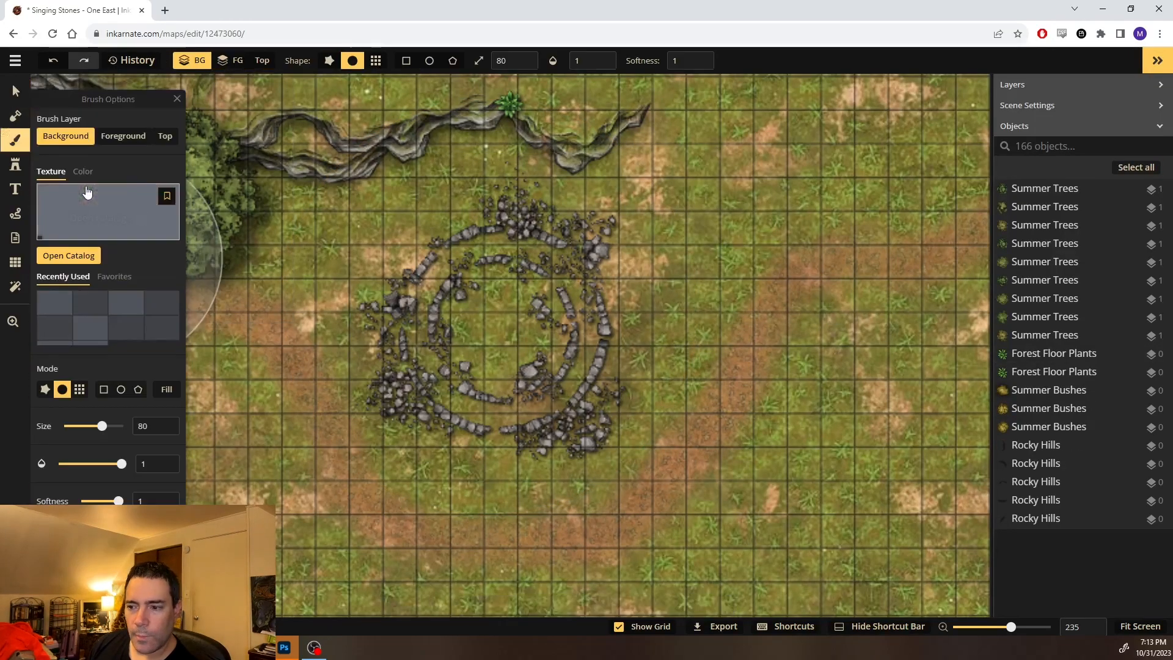
pyautogui.click(120, 309)
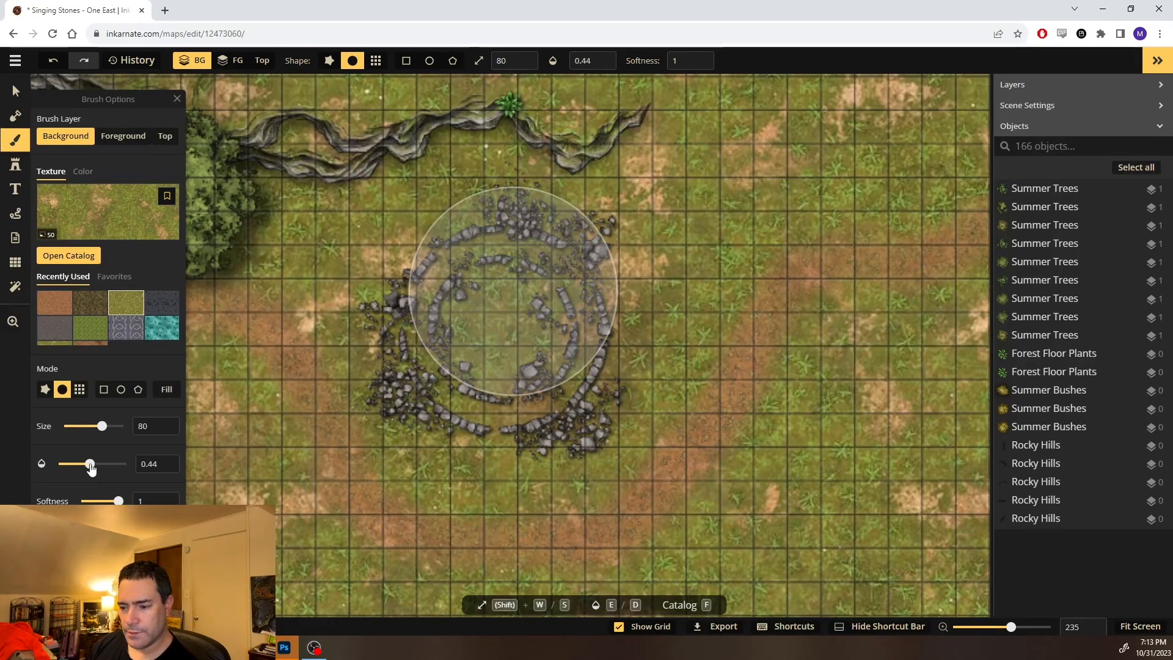
pyautogui.moveTo(341, 263)
pyautogui.mouseDown()
pyautogui.moveTo(573, 341)
pyautogui.moveTo(570, 275)
pyautogui.moveTo(490, 265)
pyautogui.moveTo(445, 382)
pyautogui.moveTo(506, 416)
pyautogui.moveTo(578, 343)
pyautogui.moveTo(584, 291)
pyautogui.mouseUp()
pyautogui.hotkey('ctrl', 'z')
pyautogui.press('s')
pyautogui.press('s')
pyautogui.press('s')
pyautogui.press('s')
pyautogui.press('s')
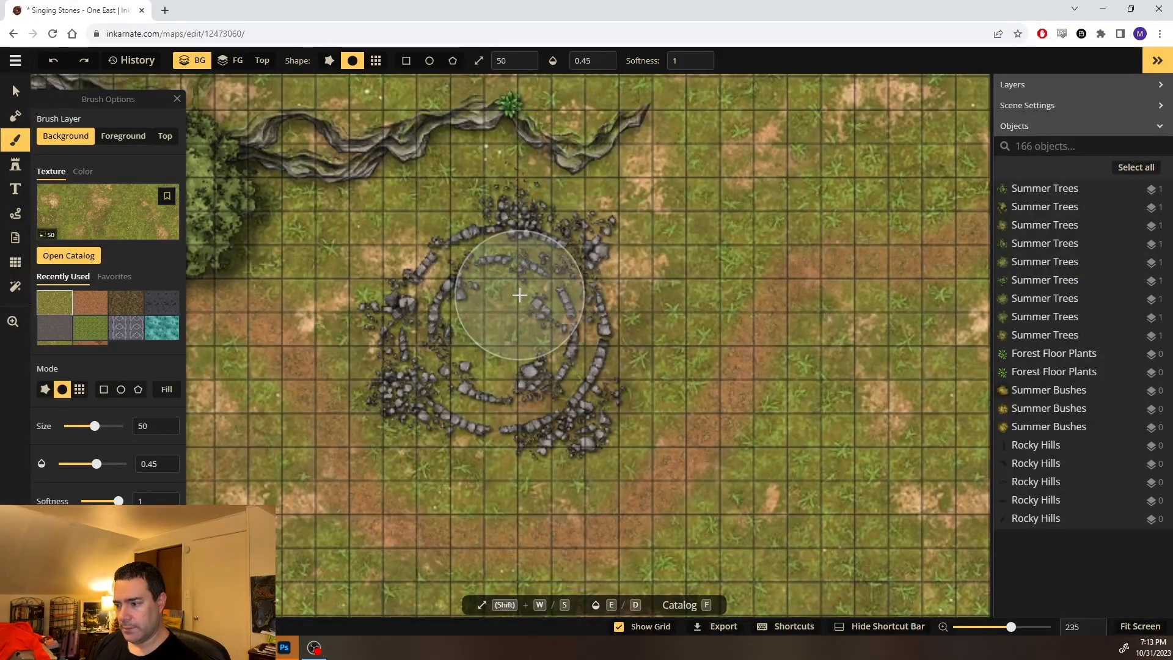
# Reduce the brush size to 30 and blend grass along the southern outer edge of the circular ruin
pyautogui.scroll(8, 438, 316)
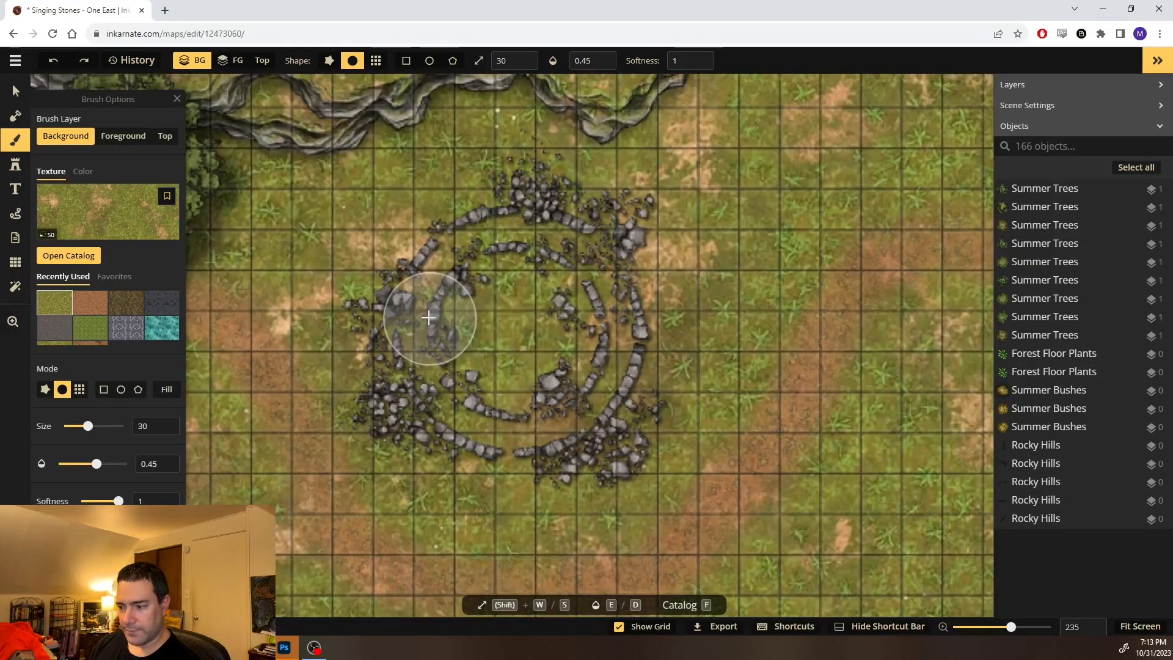
pyautogui.scroll(-4, 546, 415)
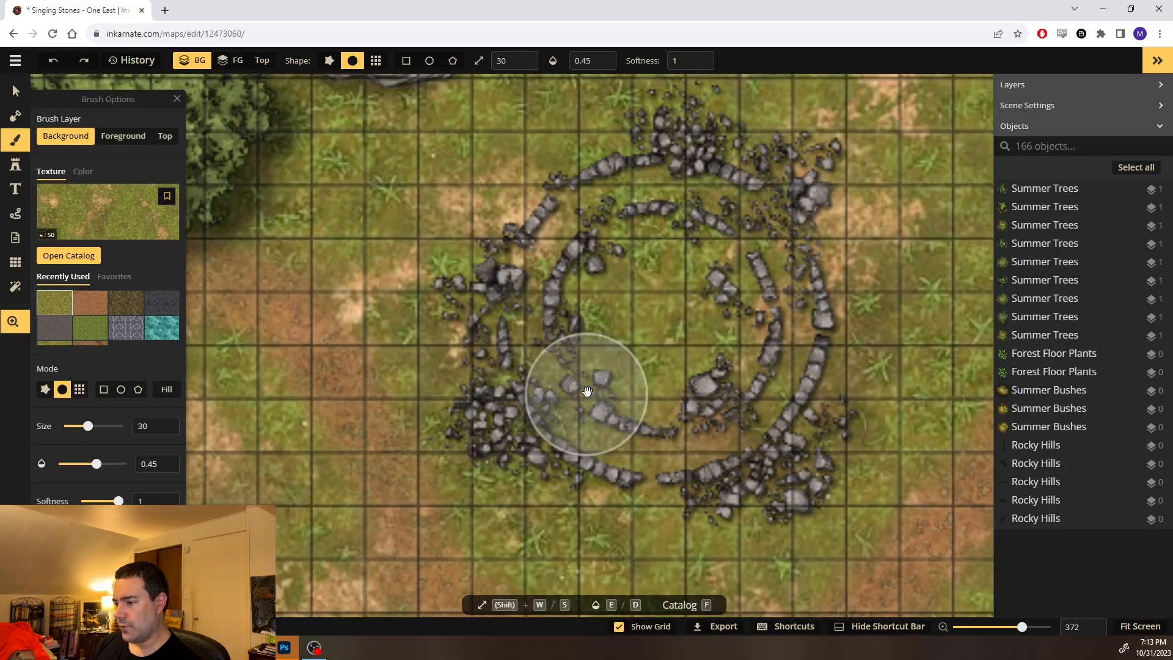
pyautogui.moveTo(587, 391); pyautogui.dragTo(473, 296)
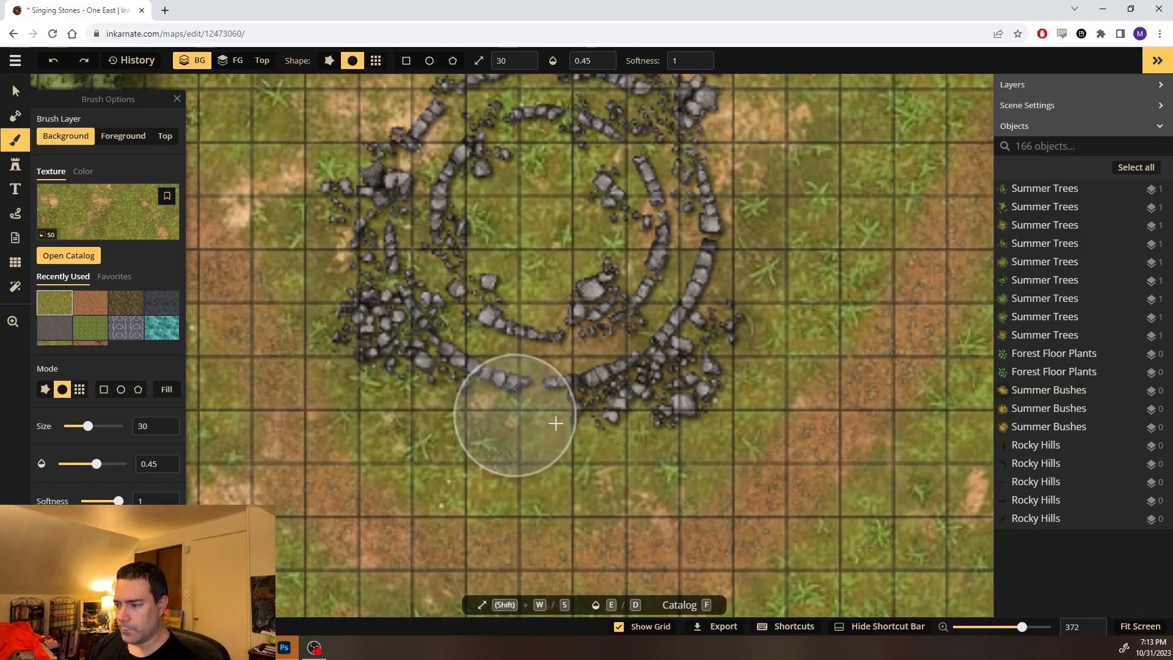
pyautogui.moveTo(639, 419)
pyautogui.mouseDown()
pyautogui.moveTo(706, 432)
pyautogui.moveTo(713, 447)
pyautogui.mouseUp()
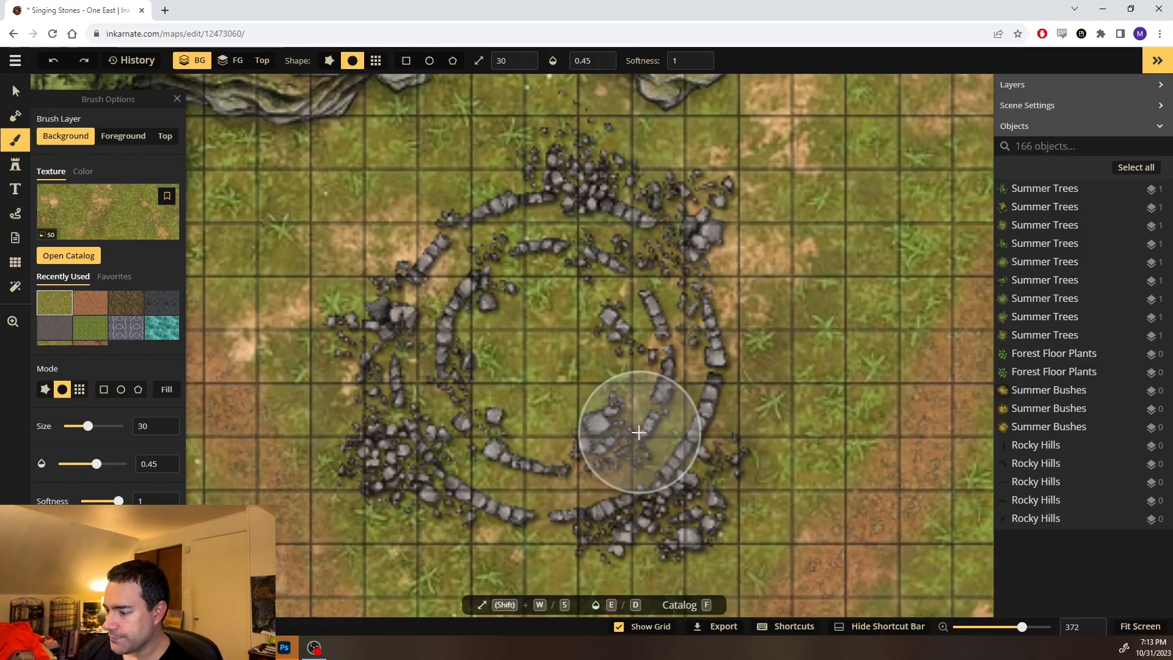
# Try to fade the rubble at the ruin's northeast with a size 20 grass brush, and undo the stroke
pyautogui.press('s')
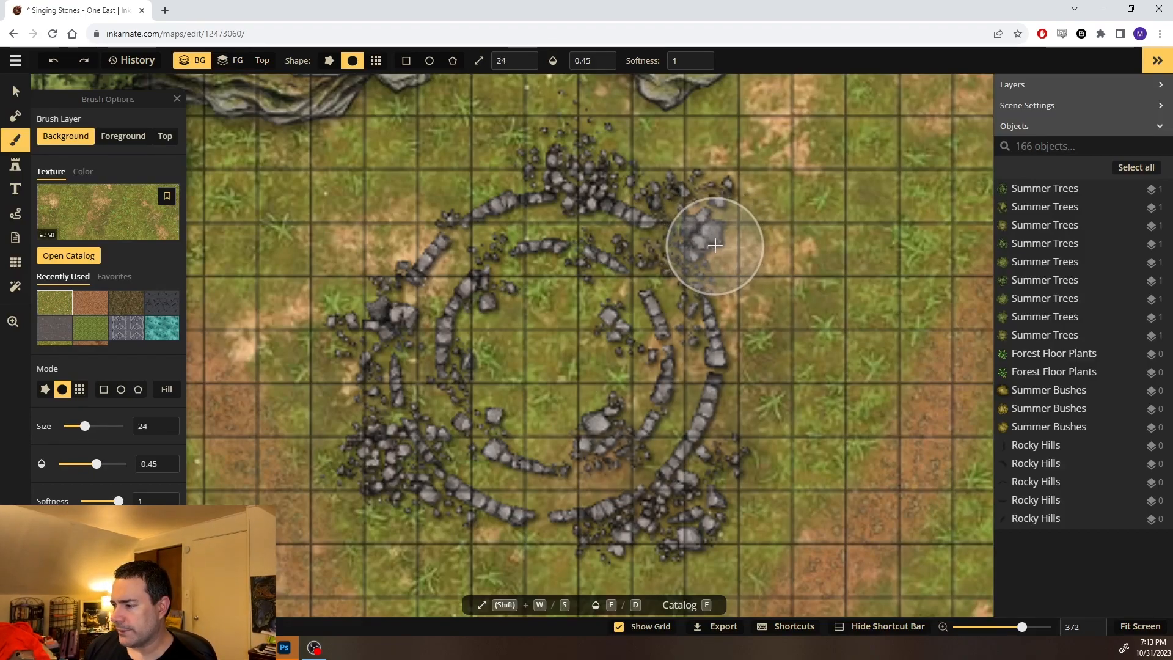
pyautogui.press('s')
pyautogui.moveTo(715, 246)
pyautogui.mouseDown()
pyautogui.moveTo(736, 244)
pyautogui.moveTo(712, 210)
pyautogui.moveTo(686, 233)
pyautogui.moveTo(727, 197)
pyautogui.mouseUp()
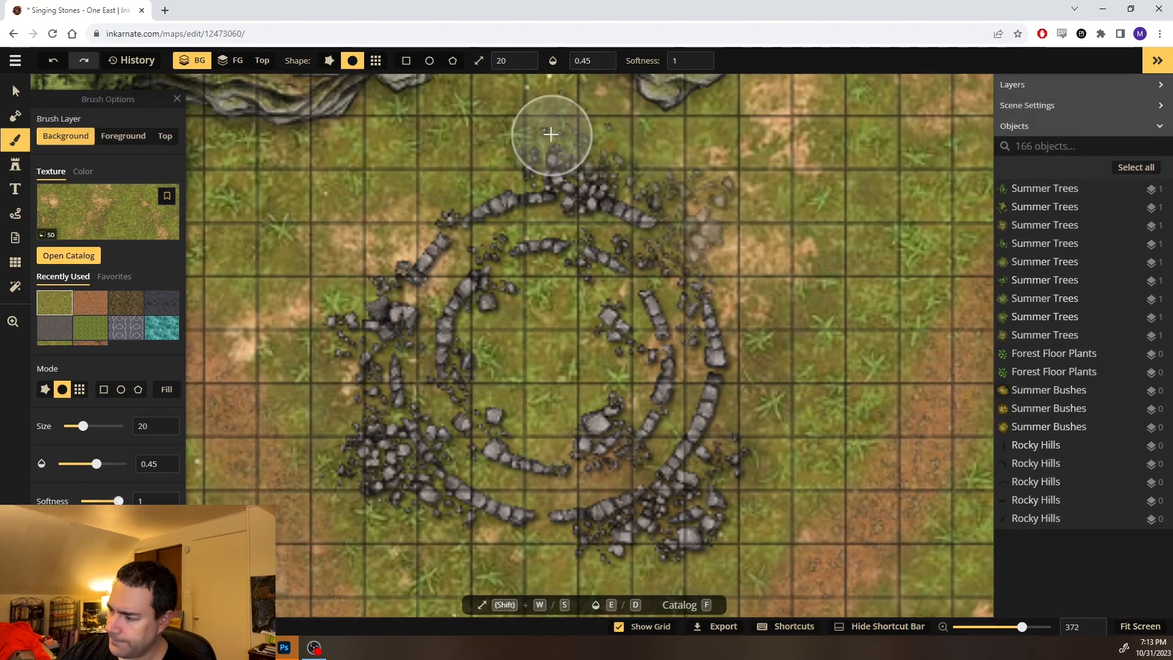
pyautogui.hotkey('ctrl', 'z')
# Set the brush size to 15 and paint grass over the rubble pile north of the ruin's outer ring
pyautogui.moveTo(683, 312)
pyautogui.mouseDown()
pyautogui.moveTo(623, 379)
pyautogui.moveTo(733, 359)
pyautogui.moveTo(737, 458)
pyautogui.mouseUp()
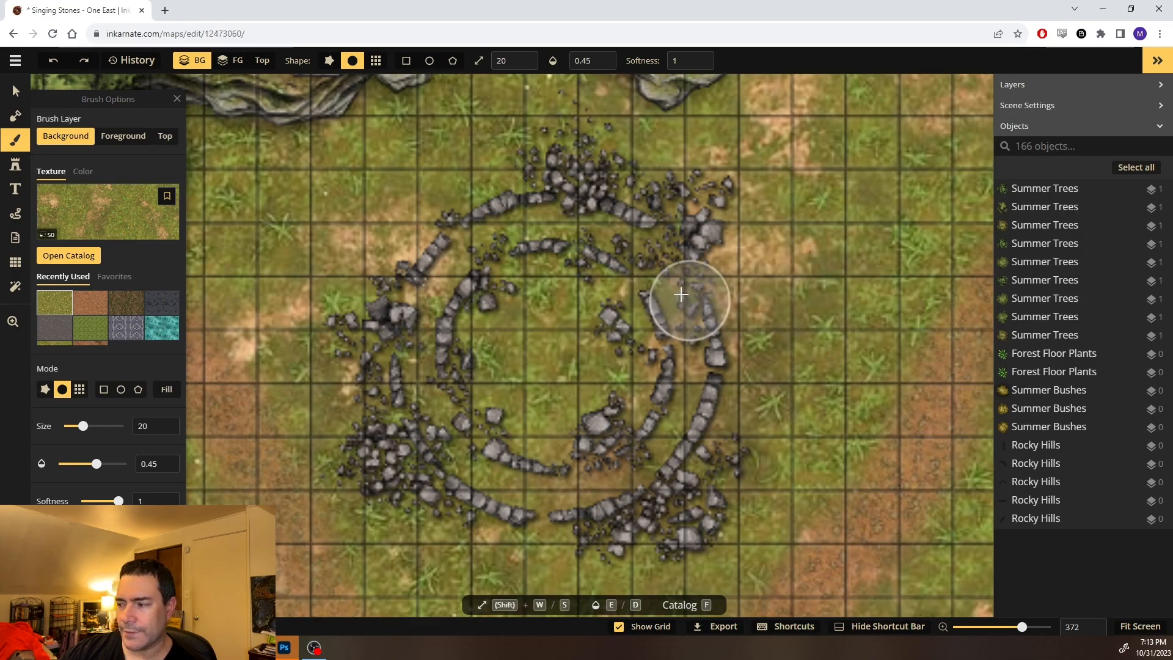
pyautogui.press('s')
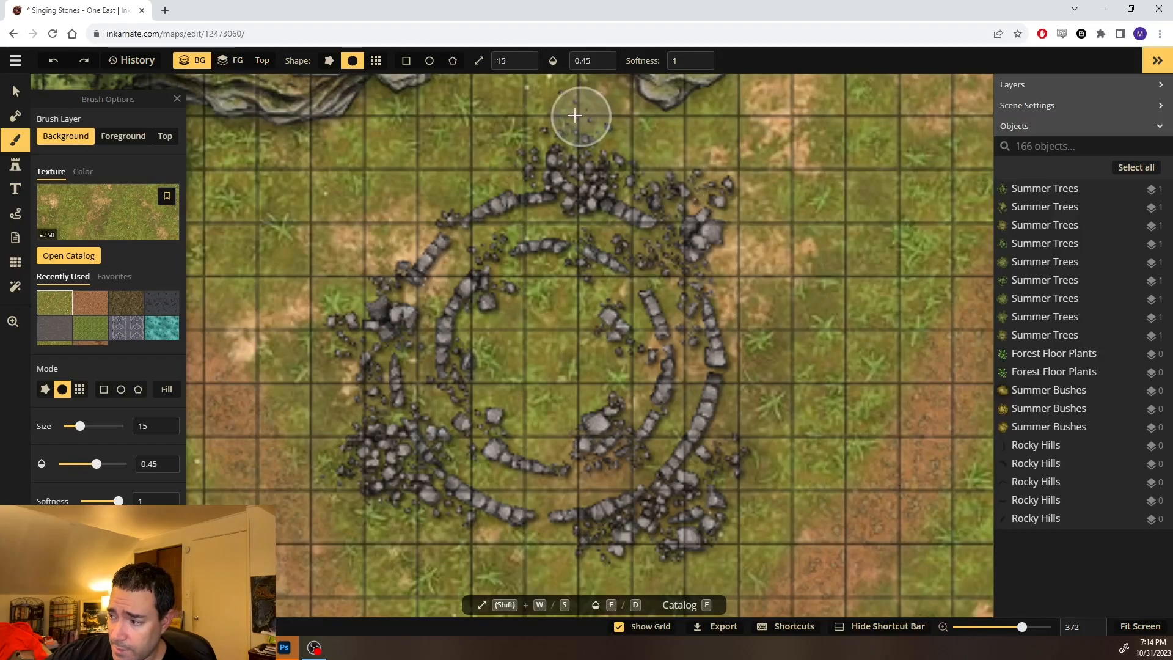
pyautogui.hotkey('ctrl', 'z')
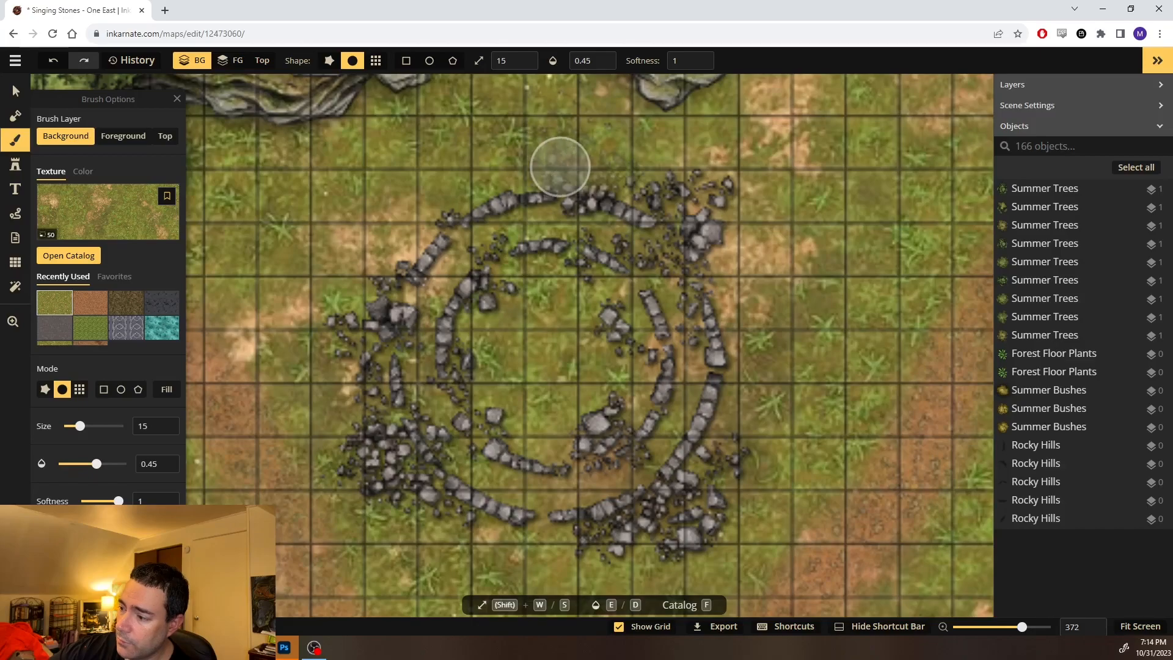
# Paint grass over the rubble pile outside the southeast part of the ruin's outer ring
pyautogui.moveTo(668, 419); pyautogui.dragTo(669, 370)
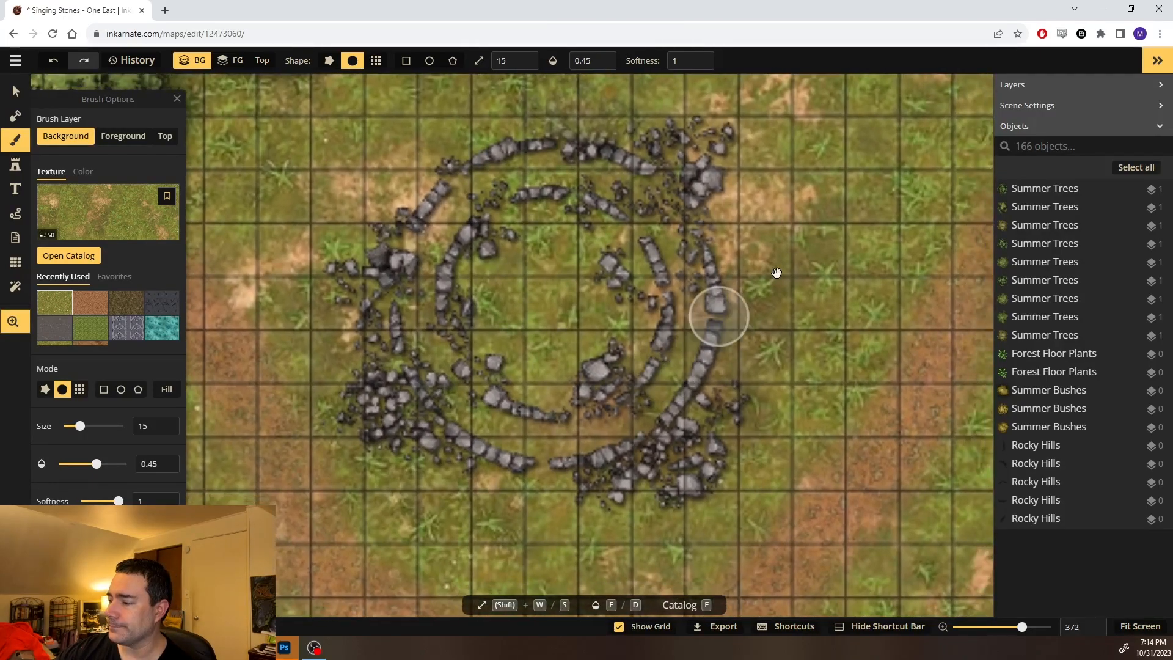
pyautogui.moveTo(707, 469); pyautogui.dragTo(739, 415)
pyautogui.moveTo(769, 314)
pyautogui.mouseDown()
pyautogui.moveTo(748, 373)
pyautogui.moveTo(680, 440)
pyautogui.moveTo(667, 449)
pyautogui.moveTo(742, 375)
pyautogui.moveTo(758, 334)
pyautogui.moveTo(658, 432)
pyautogui.moveTo(631, 437)
pyautogui.moveTo(718, 370)
pyautogui.moveTo(632, 439)
pyautogui.moveTo(621, 473)
pyautogui.moveTo(540, 478)
pyautogui.moveTo(743, 369)
pyautogui.moveTo(673, 421)
pyautogui.moveTo(743, 362)
pyautogui.mouseUp()
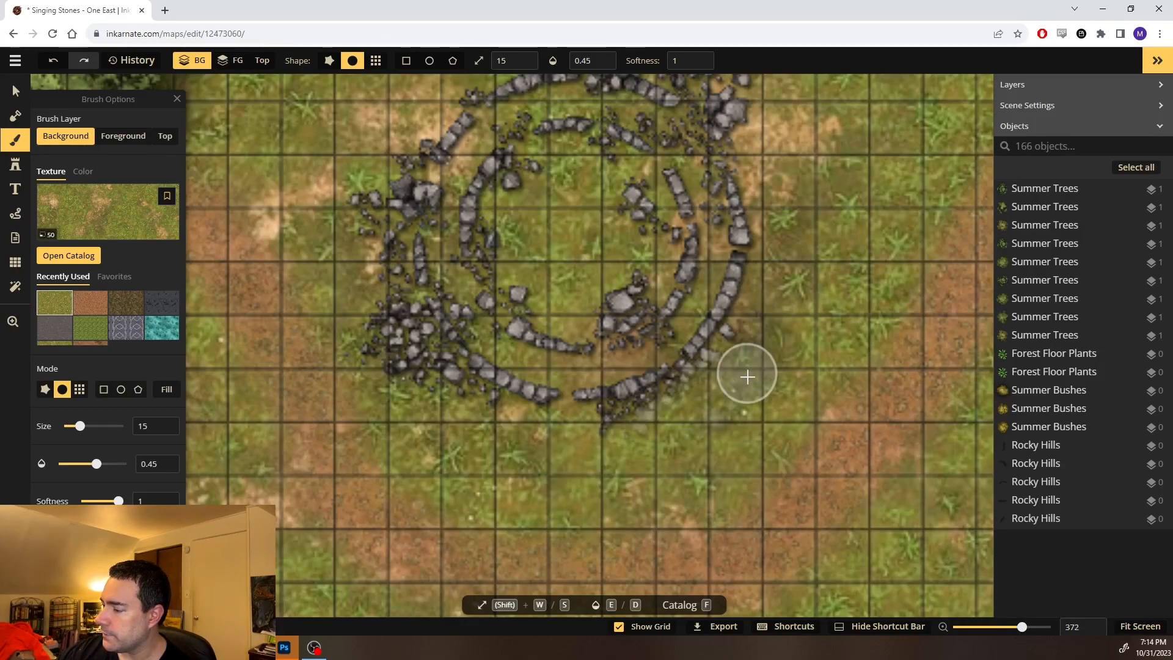
pyautogui.hotkey('ctrl', 'z')
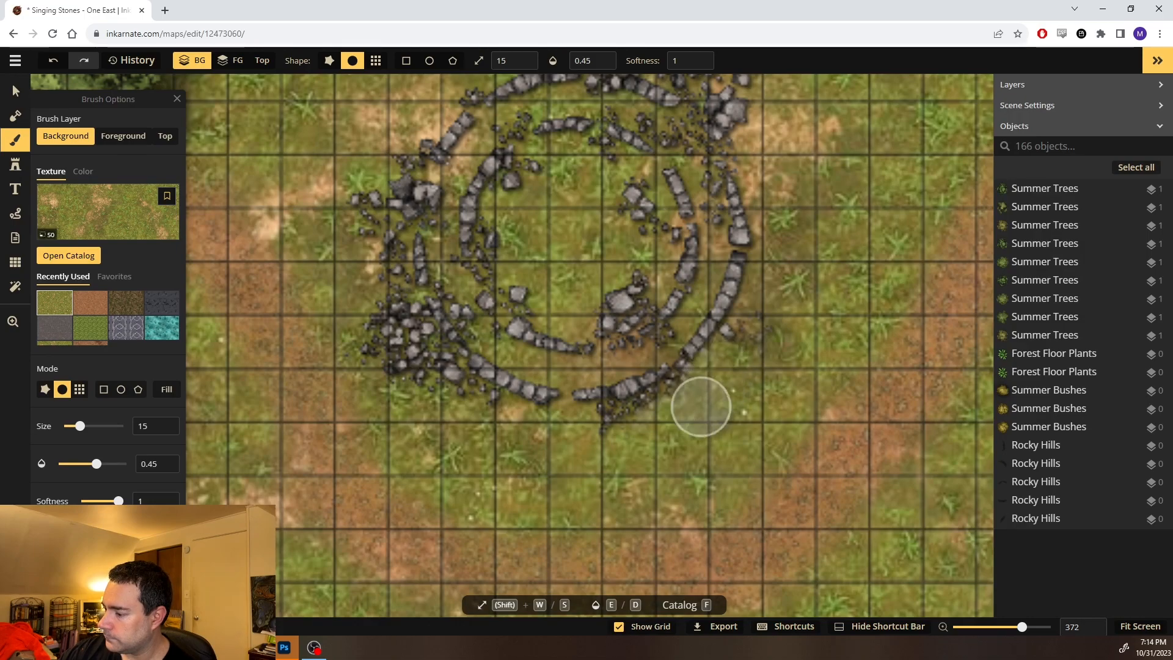
# Paint grass over the rubble on the ruin's southwest and west edges, reducing the brush size to 12 for the finer parts
pyautogui.moveTo(492, 475); pyautogui.dragTo(609, 493)
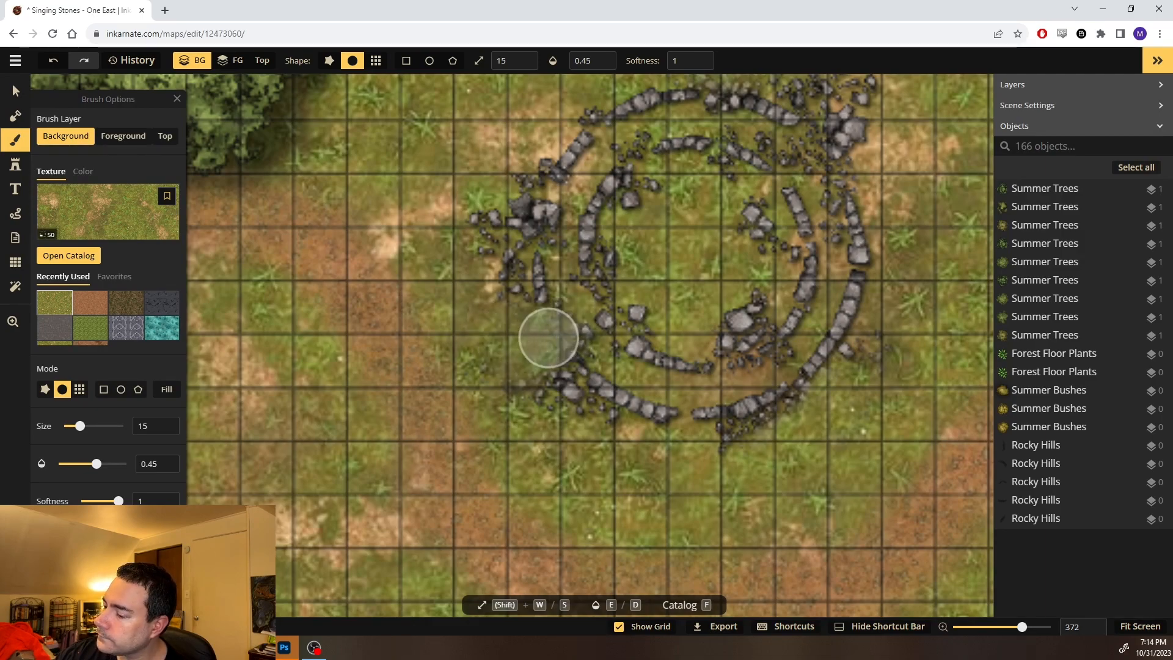
pyautogui.press('s')
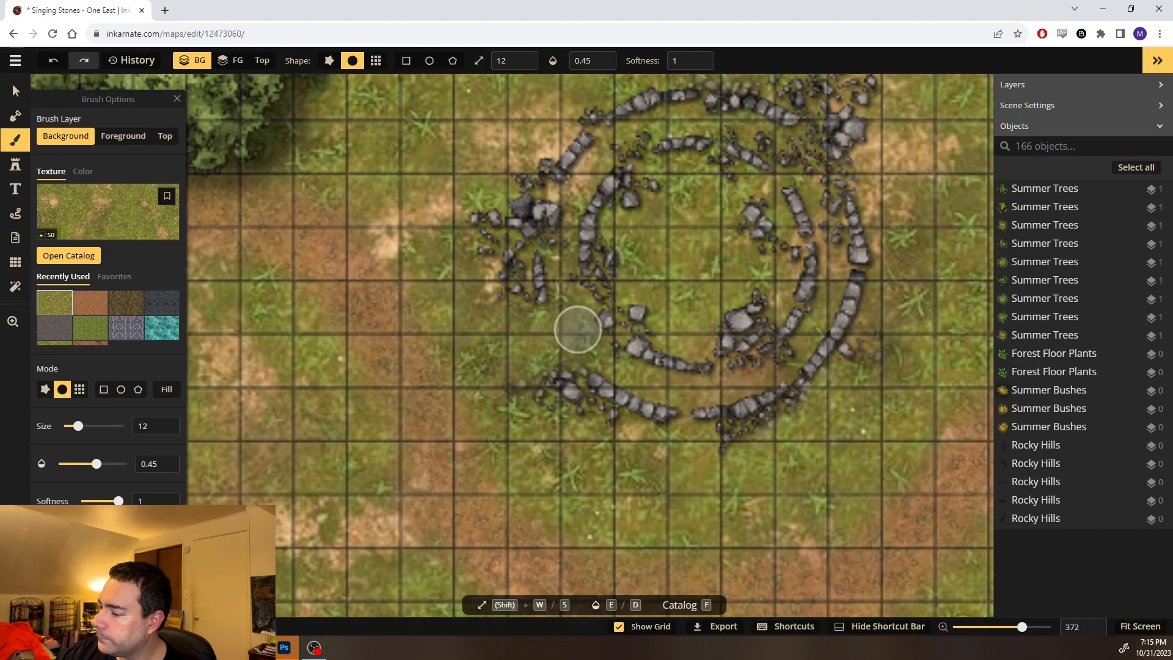
pyautogui.press('space')
pyautogui.moveTo(498, 385); pyautogui.dragTo(570, 446)
pyautogui.moveTo(549, 282)
pyautogui.mouseDown()
pyautogui.moveTo(550, 301)
pyautogui.moveTo(549, 258)
pyautogui.mouseUp()
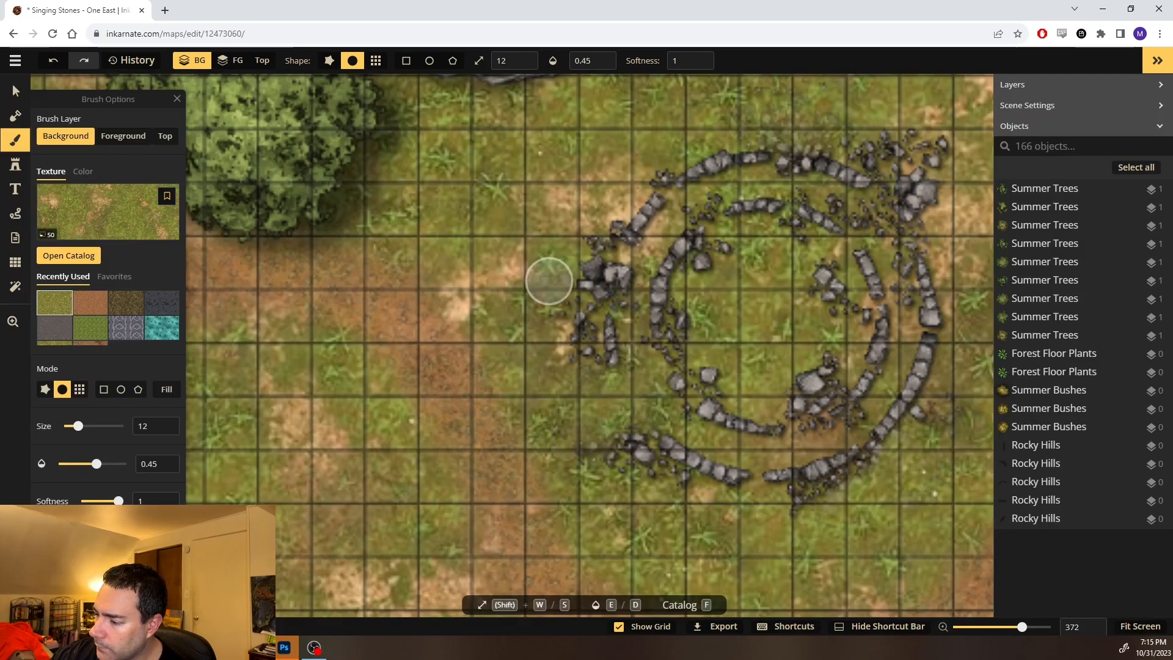
# Touch up the grass around stray stones along the ruin's northern and southwestern outer edges
pyautogui.press('space')
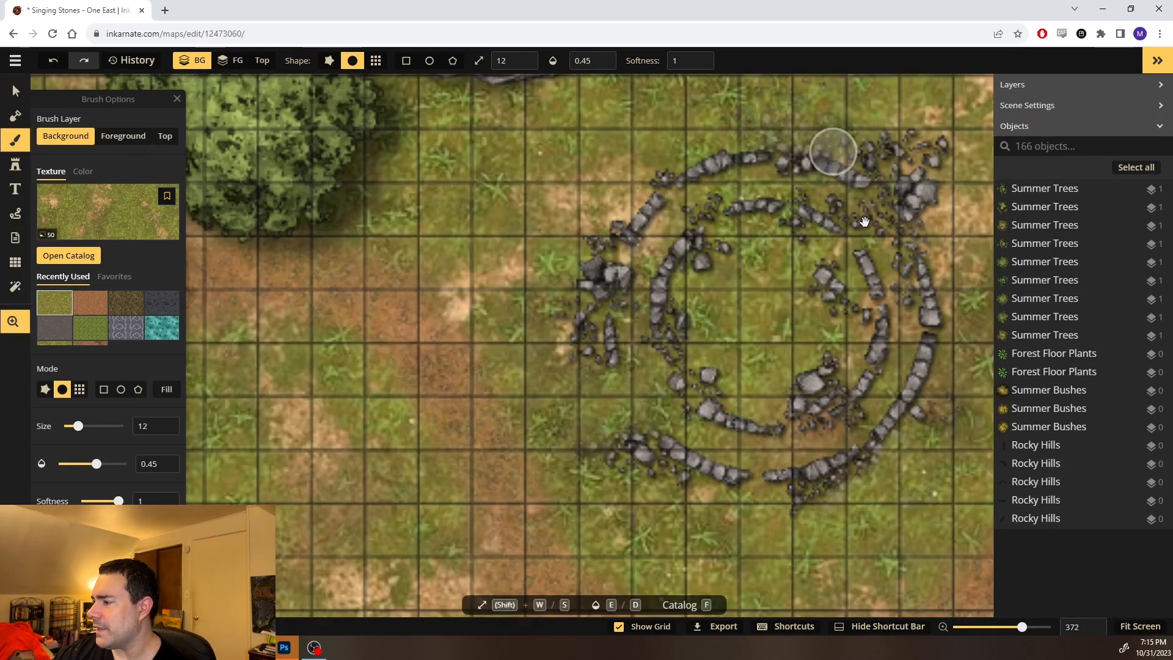
pyautogui.moveTo(798, 251); pyautogui.dragTo(662, 340)
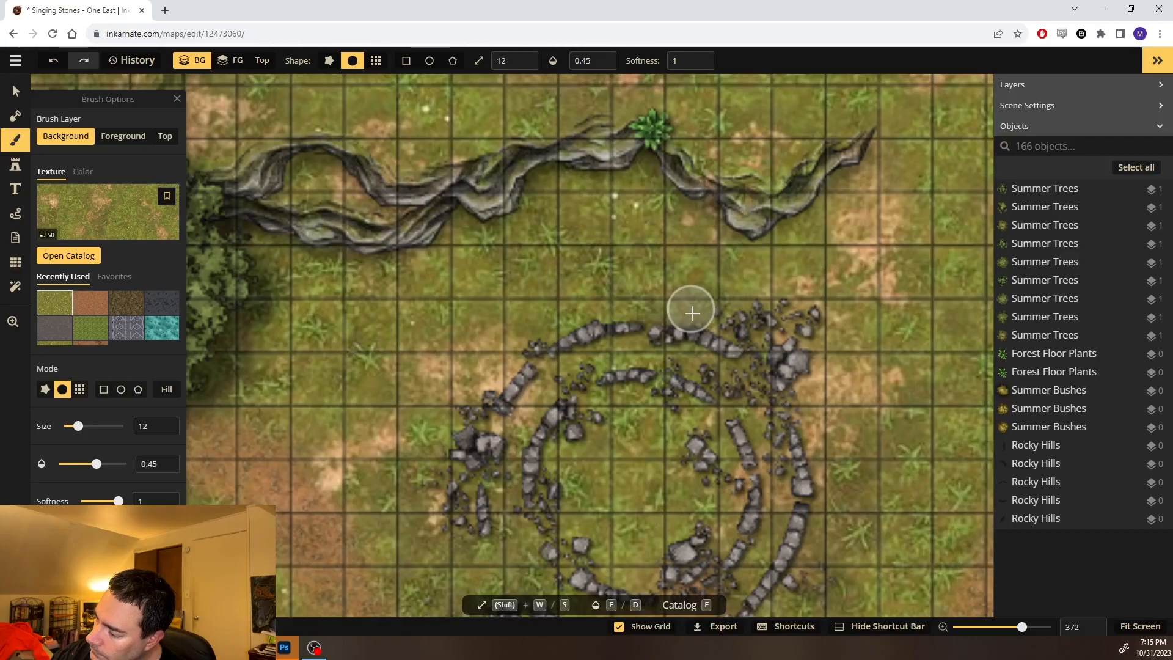
pyautogui.scroll(-1, 652, 298)
pyautogui.press('space')
pyautogui.moveTo(708, 353); pyautogui.dragTo(637, 229)
pyautogui.moveTo(672, 348); pyautogui.dragTo(710, 307)
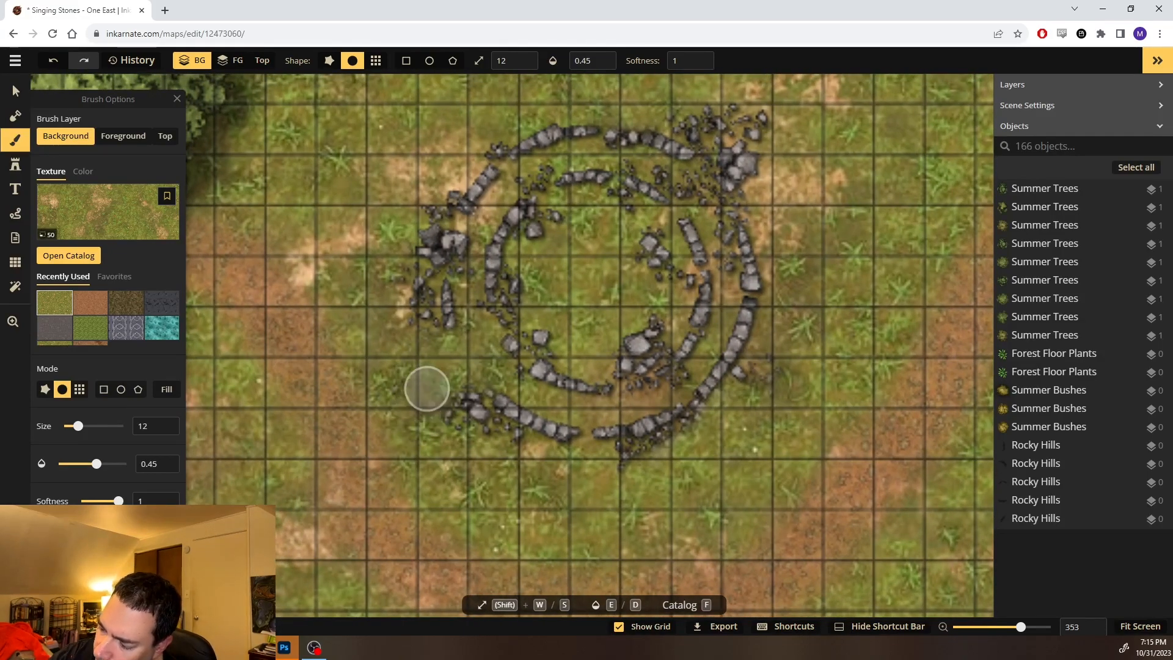
pyautogui.moveTo(456, 419); pyautogui.dragTo(456, 446)
pyautogui.moveTo(670, 306)
pyautogui.mouseDown()
pyautogui.moveTo(623, 327)
pyautogui.moveTo(587, 319)
pyautogui.moveTo(575, 277)
pyautogui.moveTo(611, 321)
pyautogui.moveTo(674, 326)
pyautogui.moveTo(675, 336)
pyautogui.mouseUp()
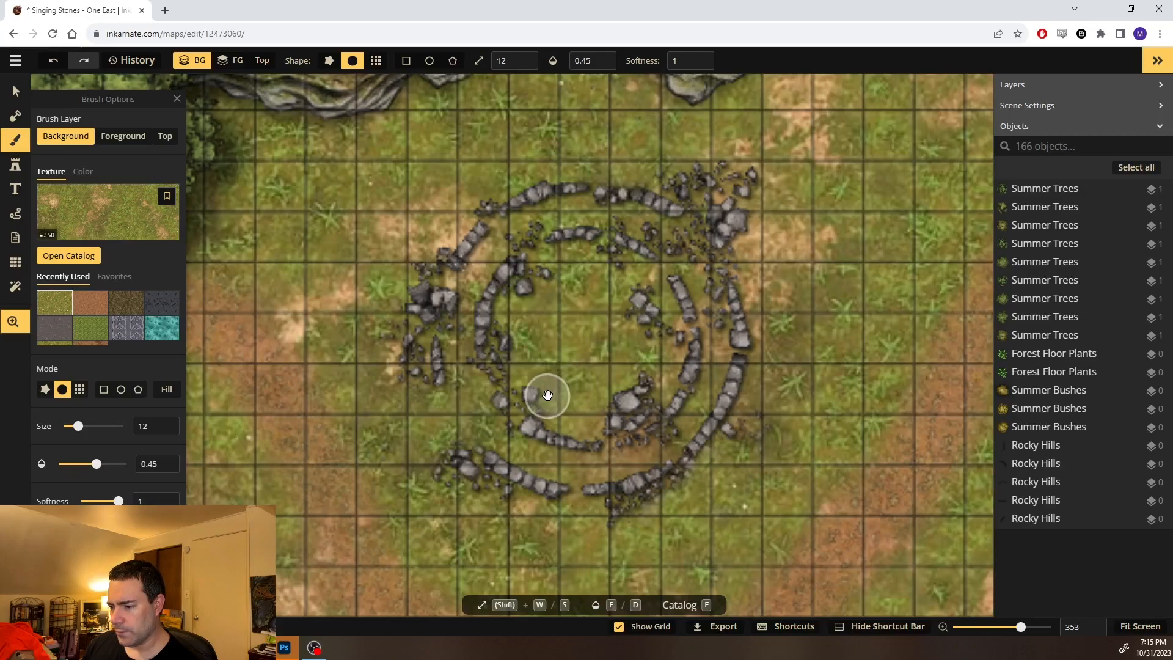
pyautogui.moveTo(547, 341); pyautogui.dragTo(575, 367)
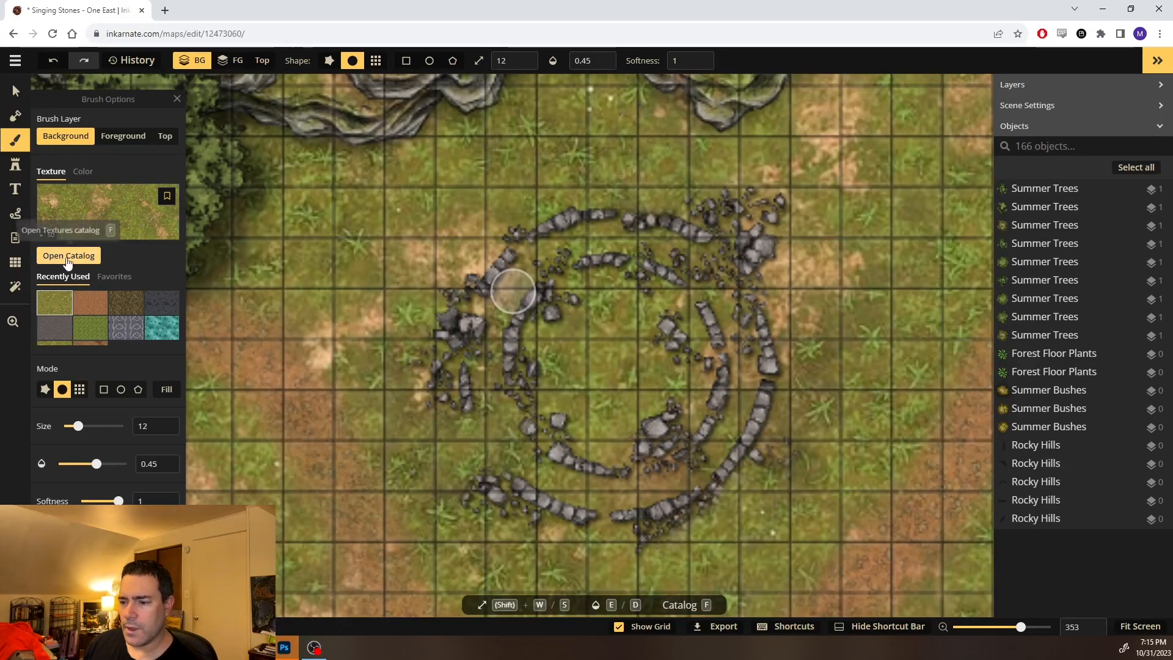
# Choose the scattered Piles of Ruins stamp from the Core pack in the stamp catalog
pyautogui.click(91, 231)
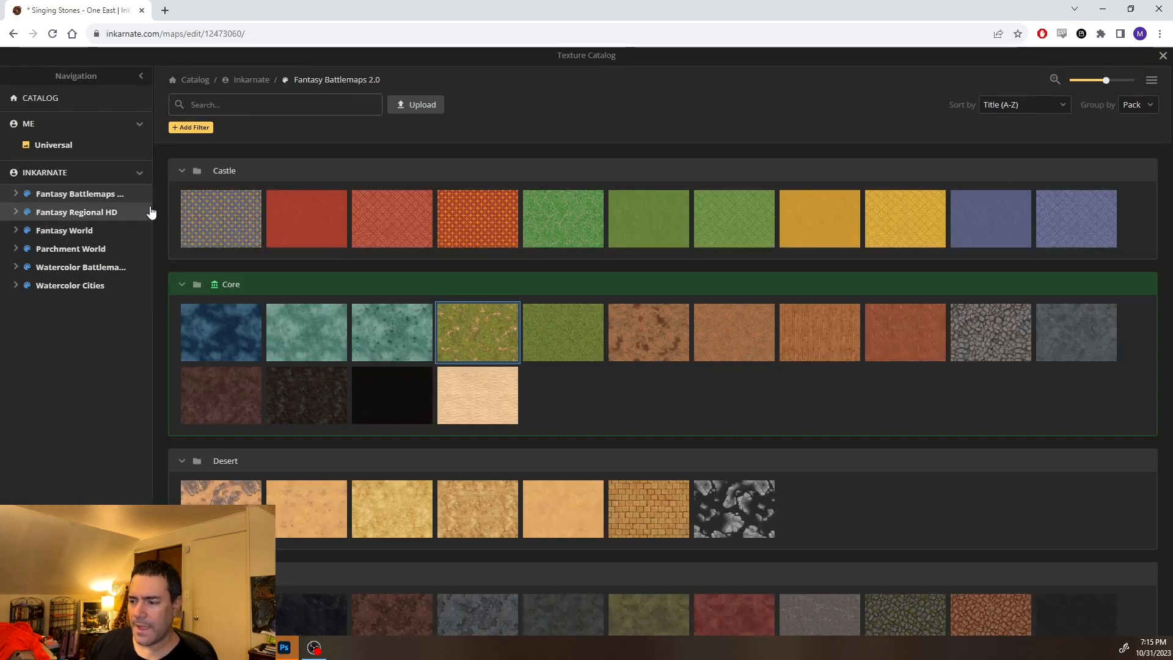
pyautogui.click(1163, 57)
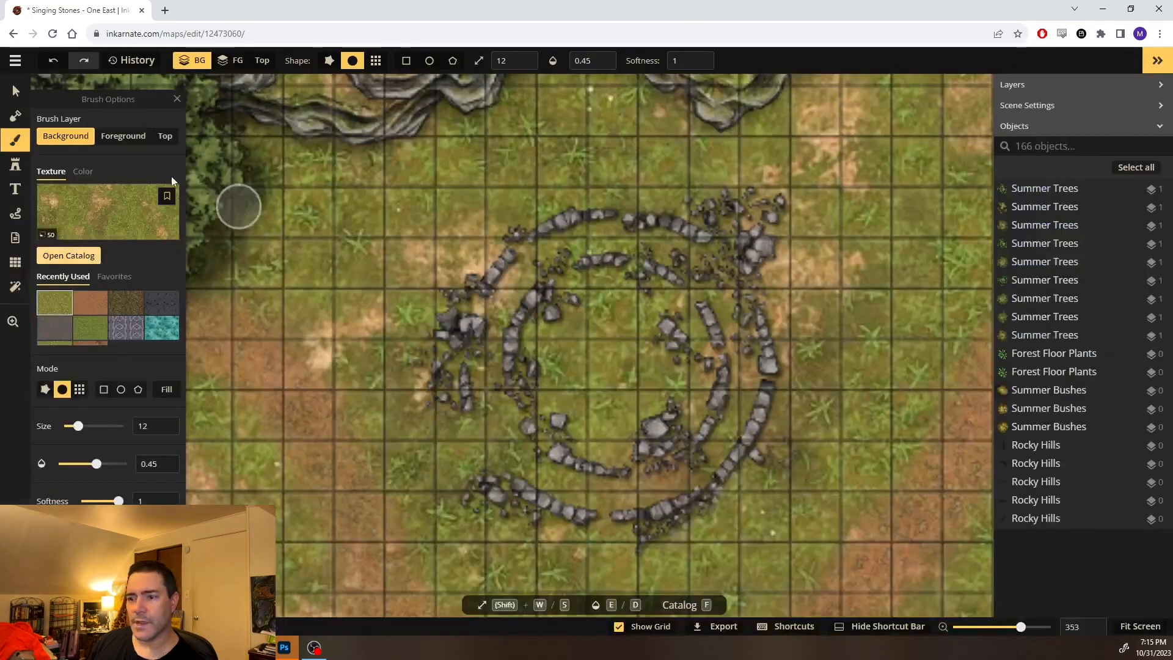
pyautogui.click(15, 165)
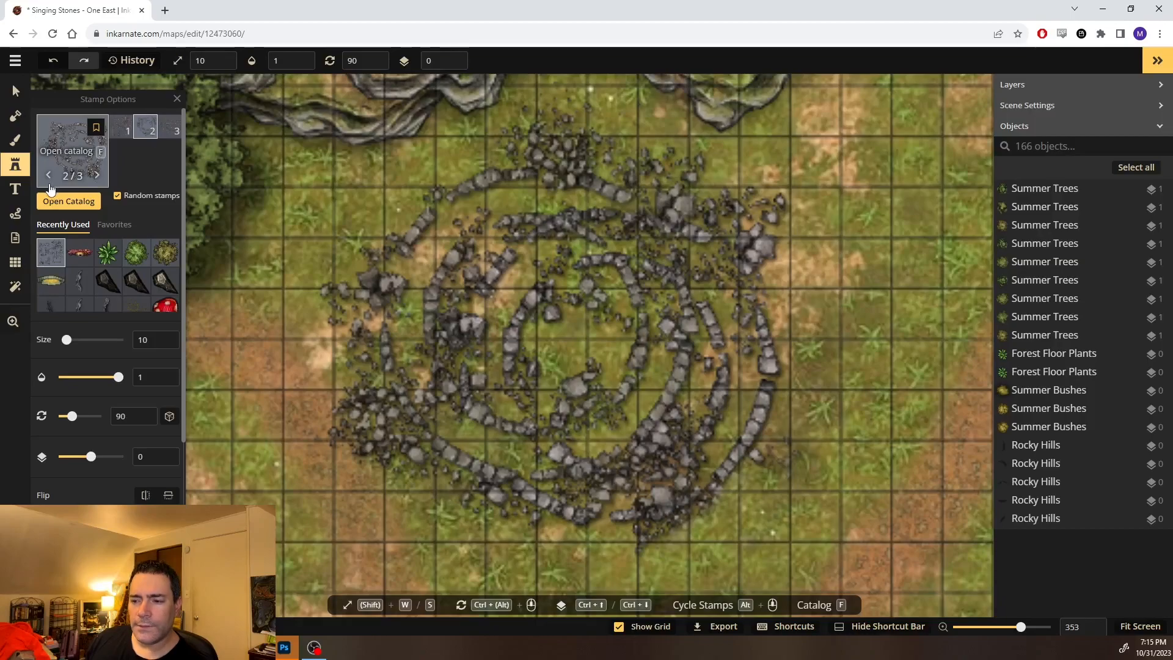
pyautogui.click(68, 200)
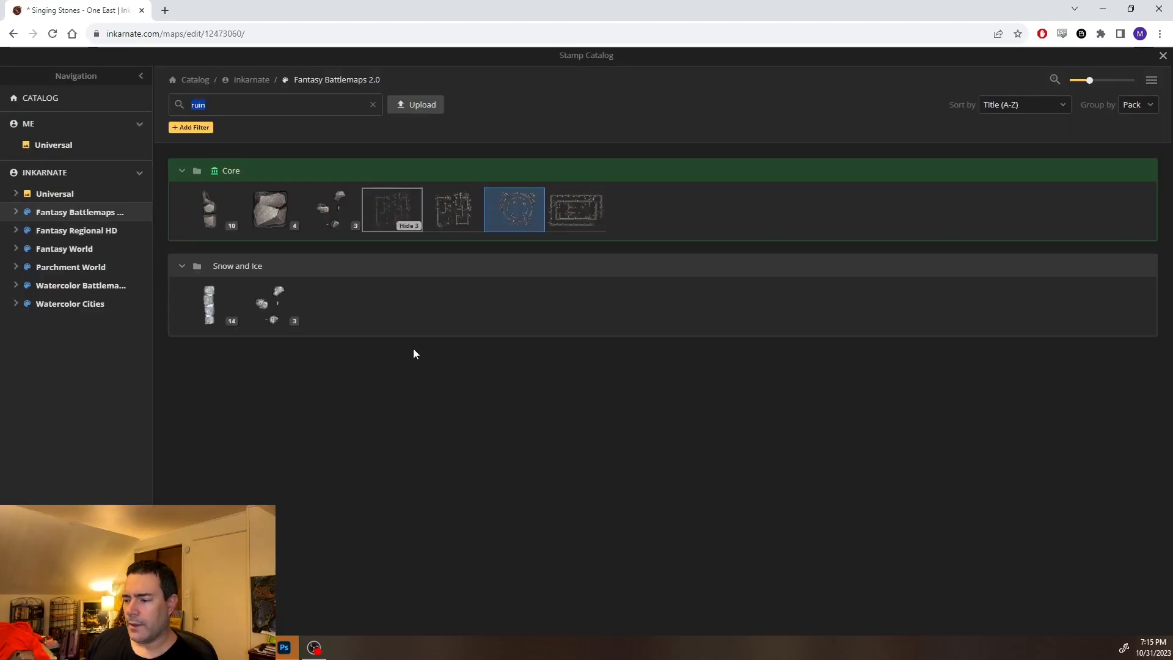
pyautogui.moveTo(326, 215)
pyautogui.click(326, 214)
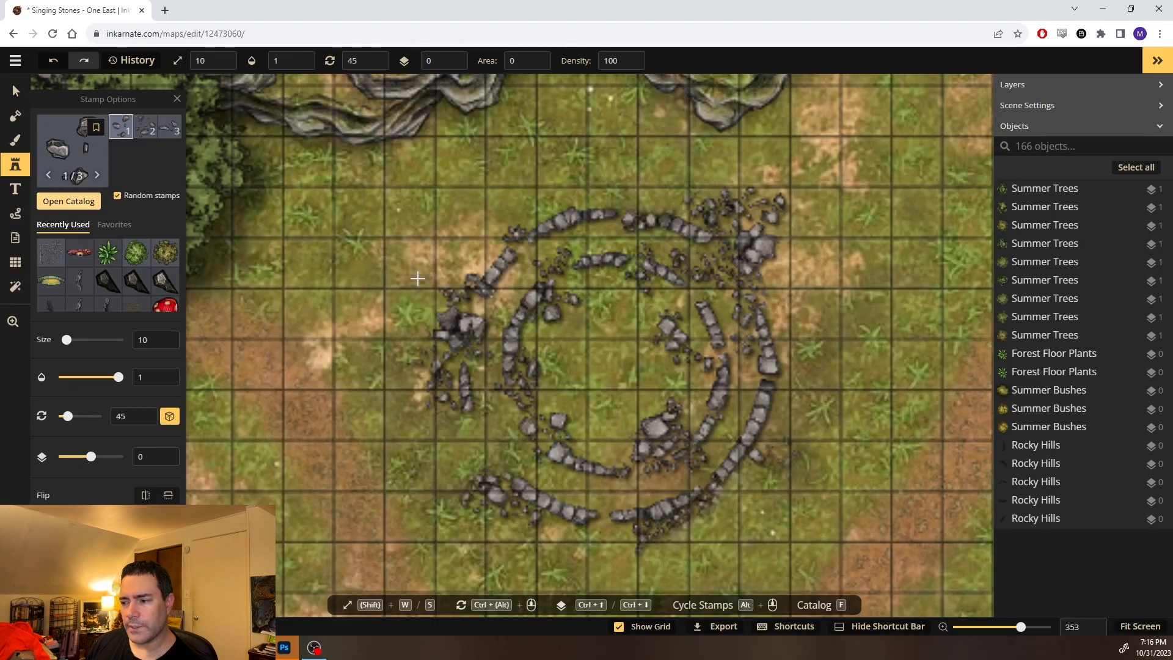
# Place three size 10 ruin piles around the northwest outer edge of the circular ruin
pyautogui.scroll(5, 417, 279)
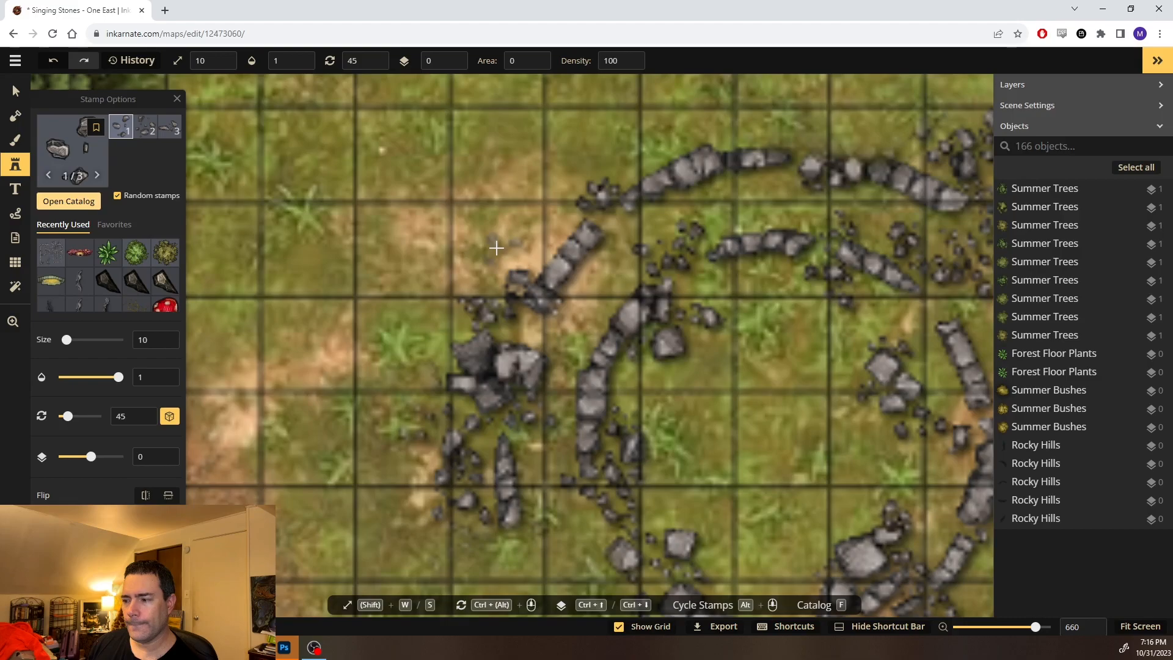
pyautogui.click(499, 256)
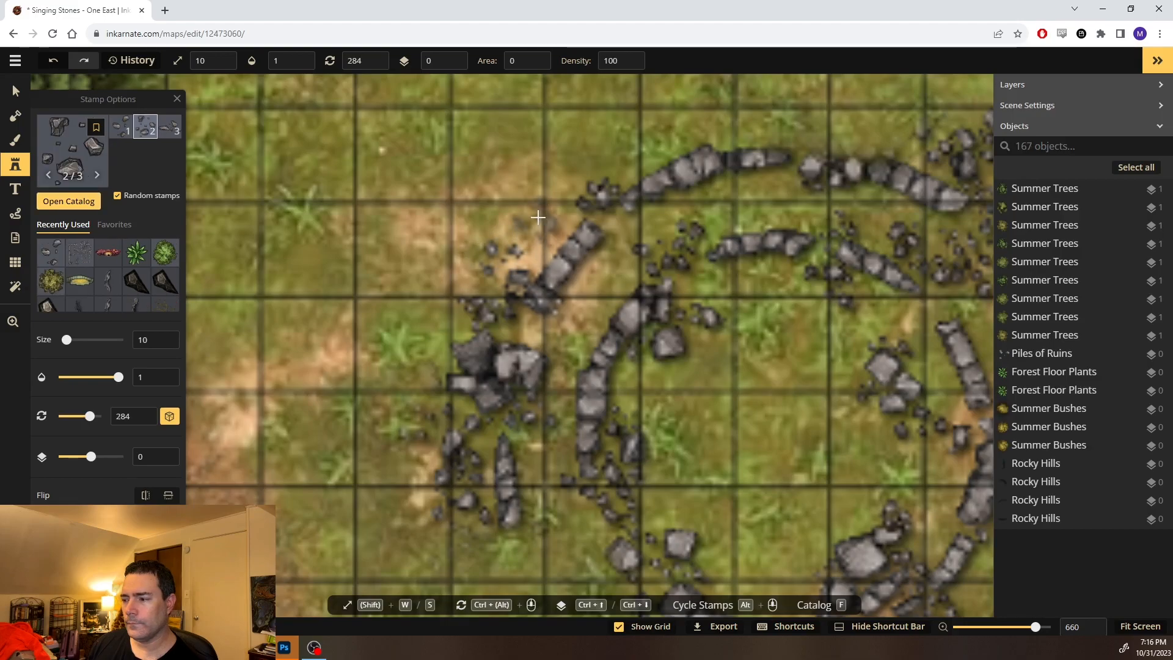
pyautogui.click(480, 215)
pyautogui.click(398, 291)
# Place two more size 10 ruin piles just outside the northeast part of the ruin's outer ring
pyautogui.press('space')
pyautogui.moveTo(482, 278); pyautogui.dragTo(350, 122)
pyautogui.moveTo(486, 311); pyautogui.dragTo(368, 170)
pyautogui.scroll(-4, 371, 170)
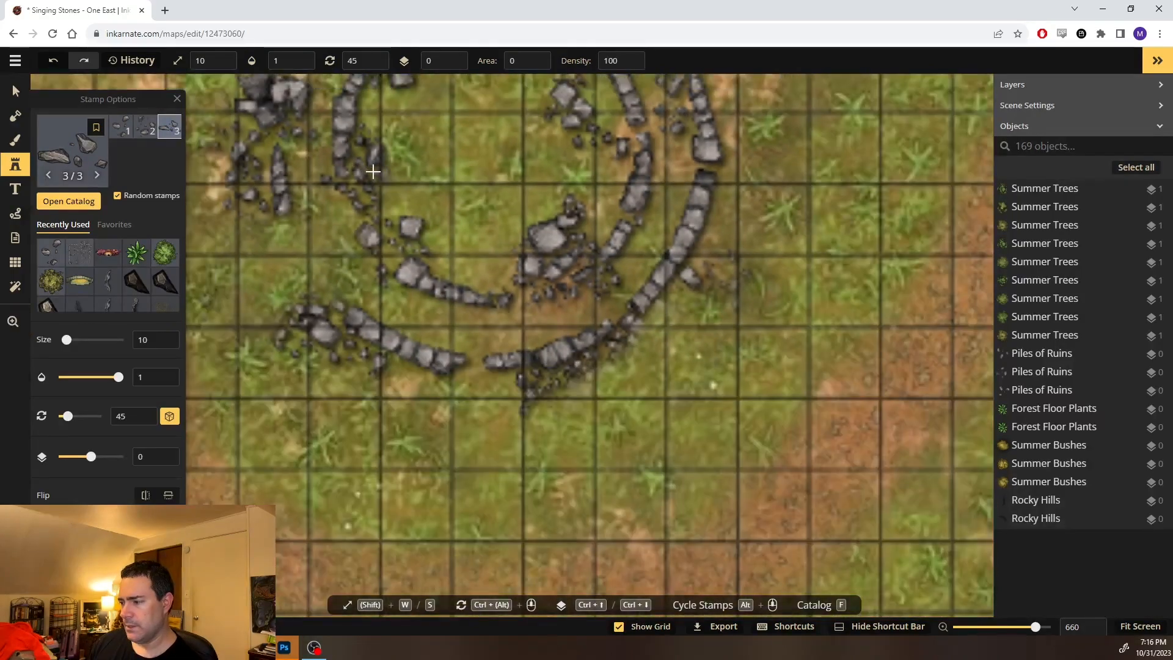
pyautogui.scroll(-2, 589, 193)
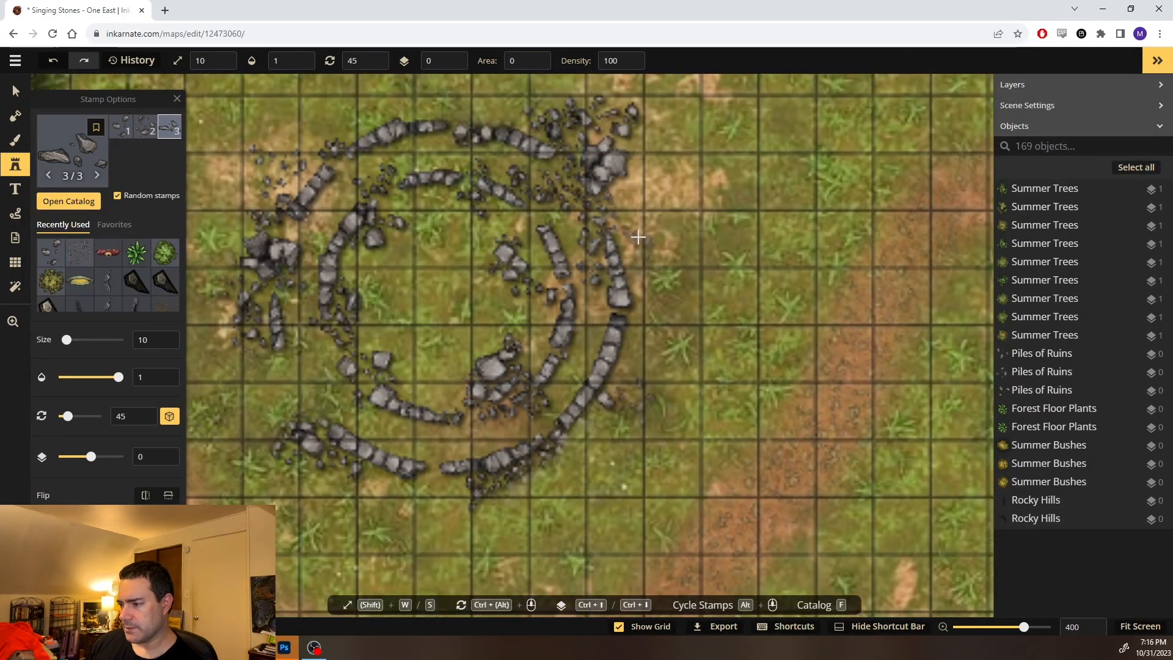
pyautogui.click(644, 215)
pyautogui.click(644, 197)
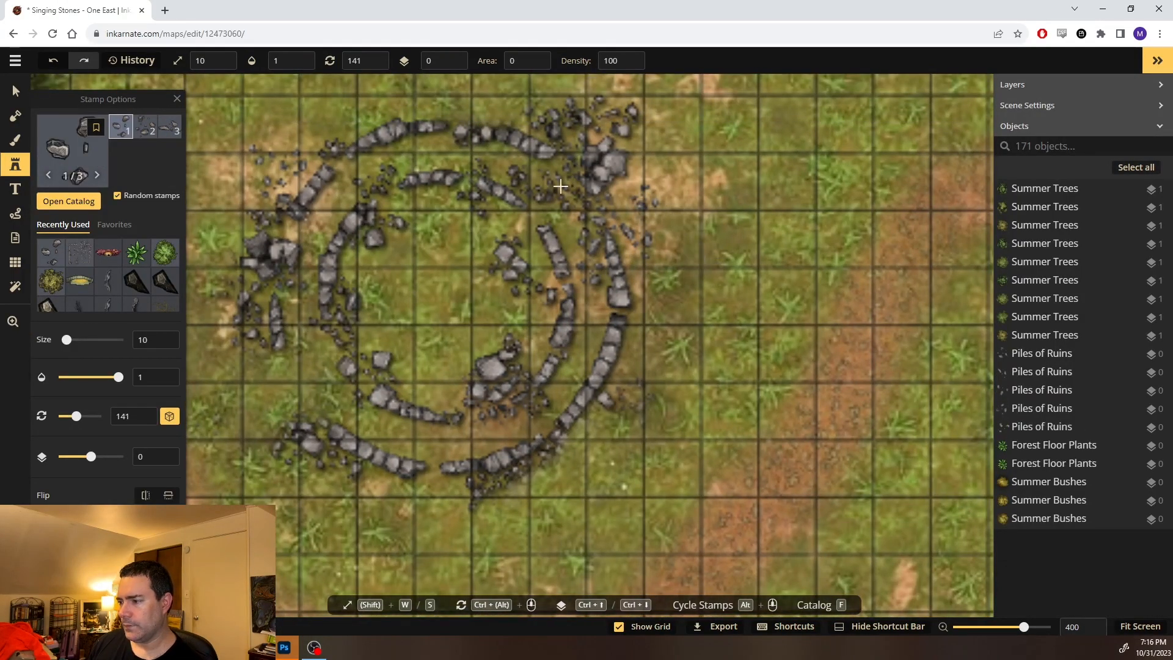
pyautogui.press('v')
pyautogui.click(646, 197)
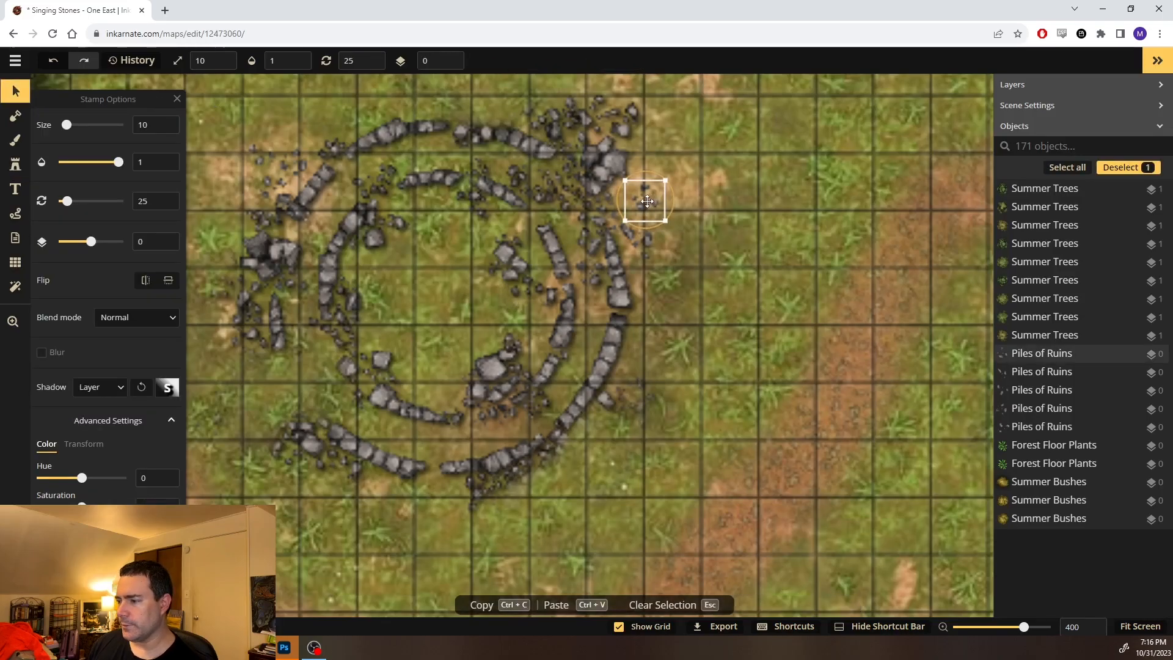
pyautogui.press('Escape')
# Check the ruin with its surroundings and save the map
pyautogui.scroll(-3, 672, 182)
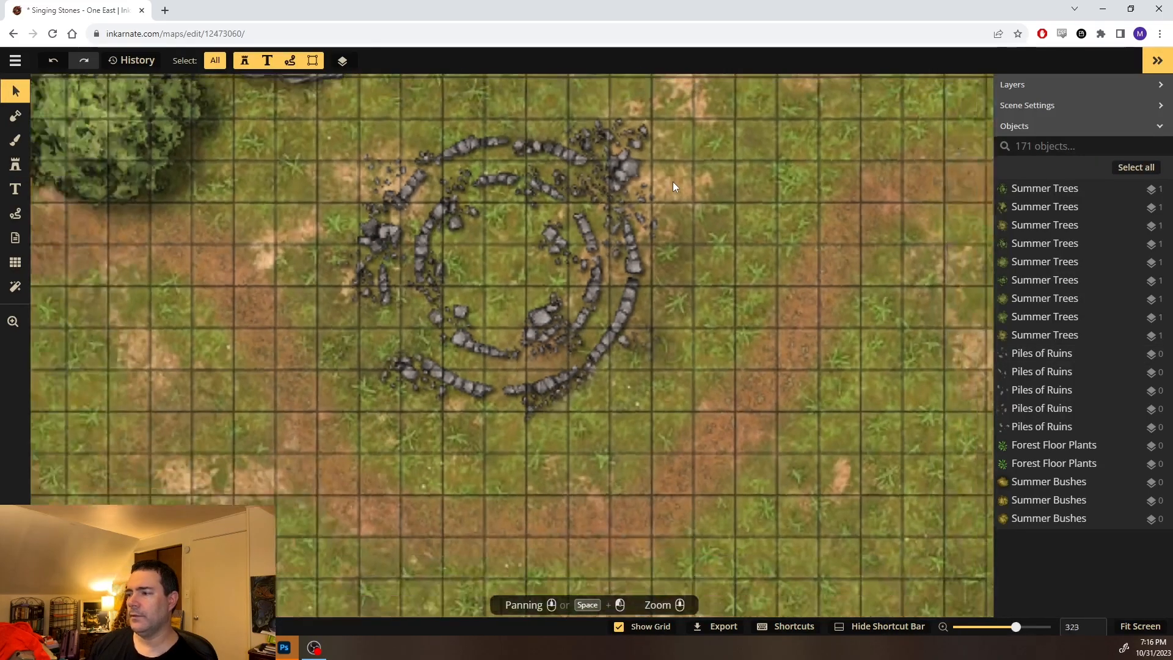
pyautogui.moveTo(657, 214); pyautogui.dragTo(646, 299)
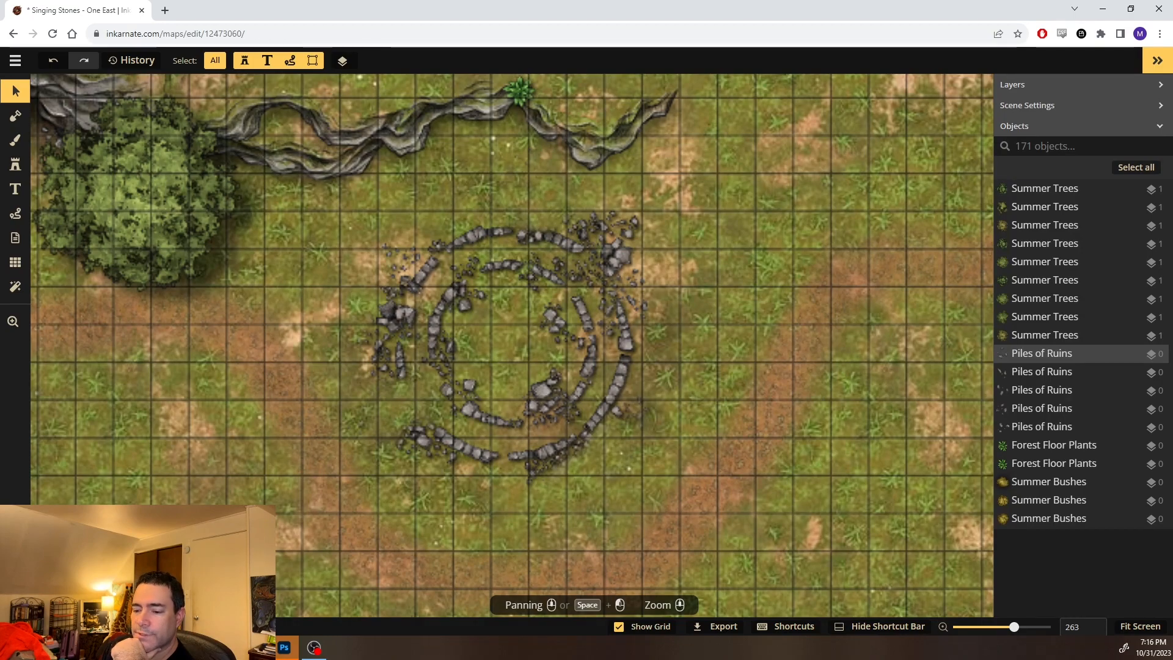
pyautogui.hotkey('ctrl', 's')
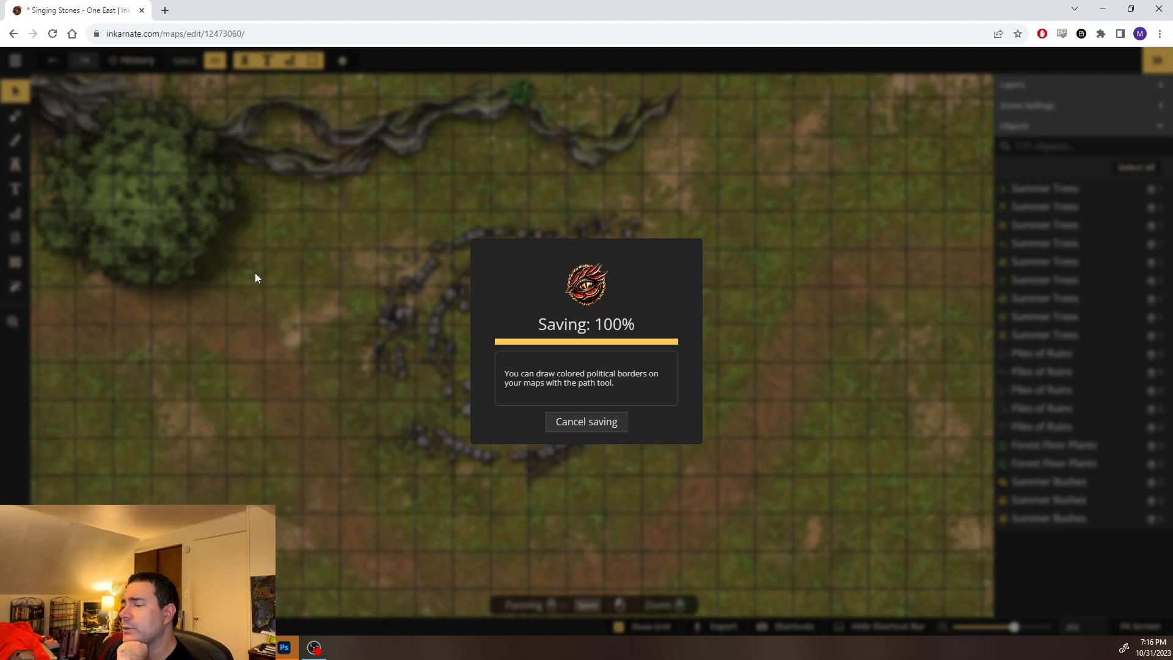
# Review the ruin's surroundings on the map and search the stamp catalog for "circle"
pyautogui.scroll(-3, 251, 261)
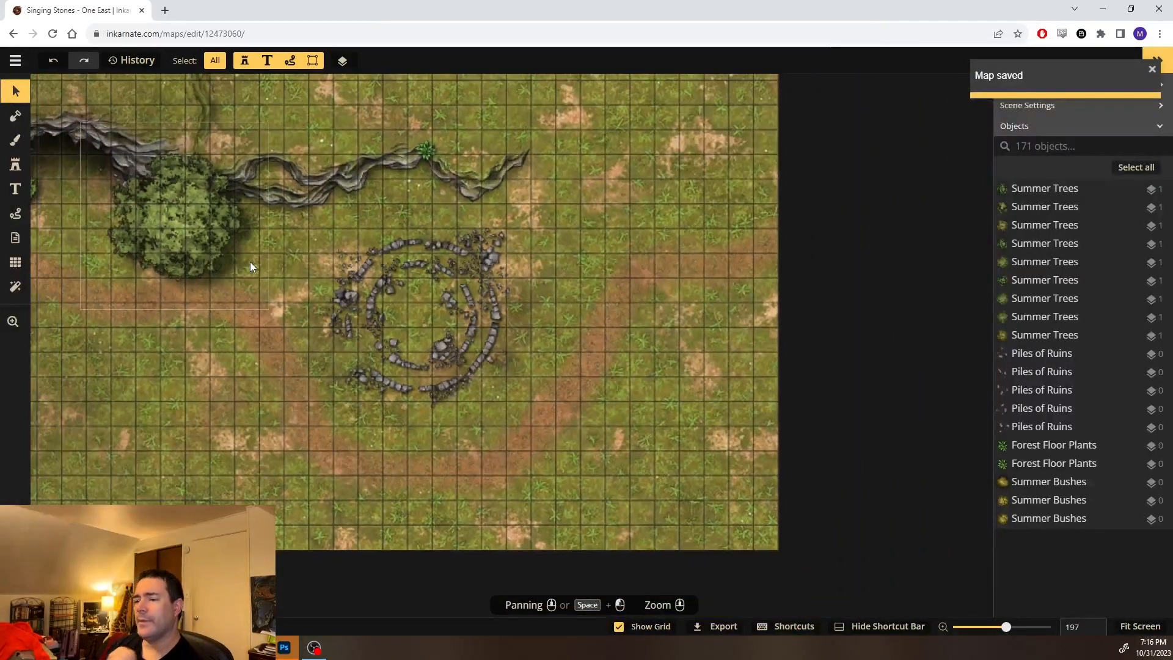
pyautogui.scroll(-2, 250, 261)
pyautogui.moveTo(191, 334); pyautogui.dragTo(423, 399)
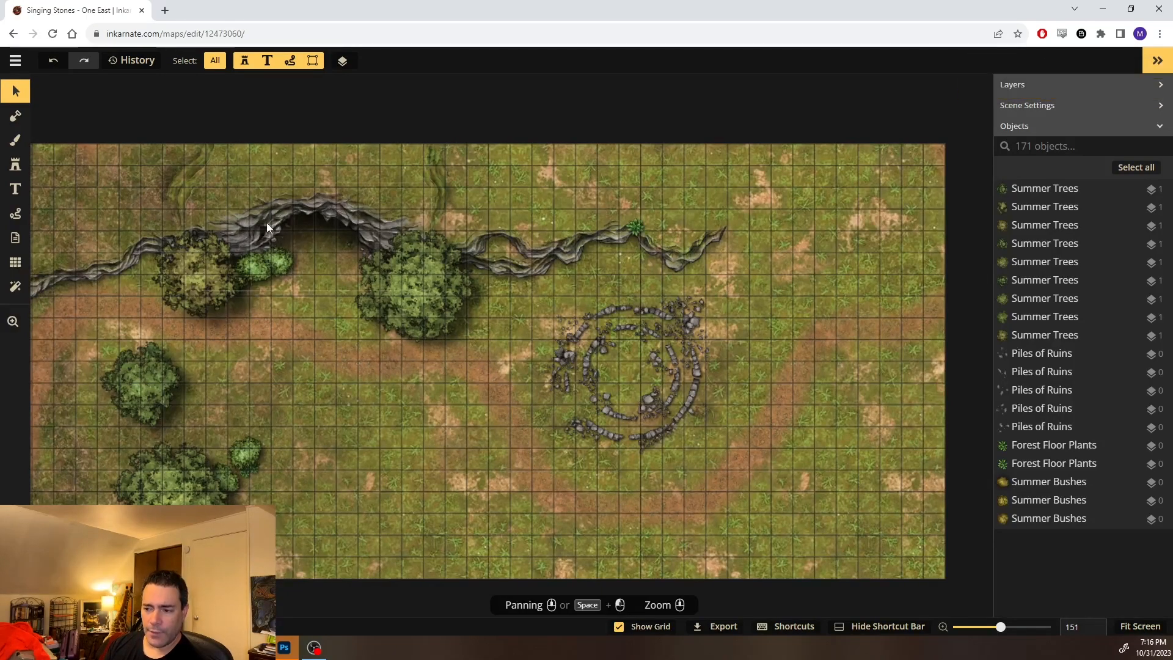
pyautogui.moveTo(451, 407); pyautogui.dragTo(383, 362)
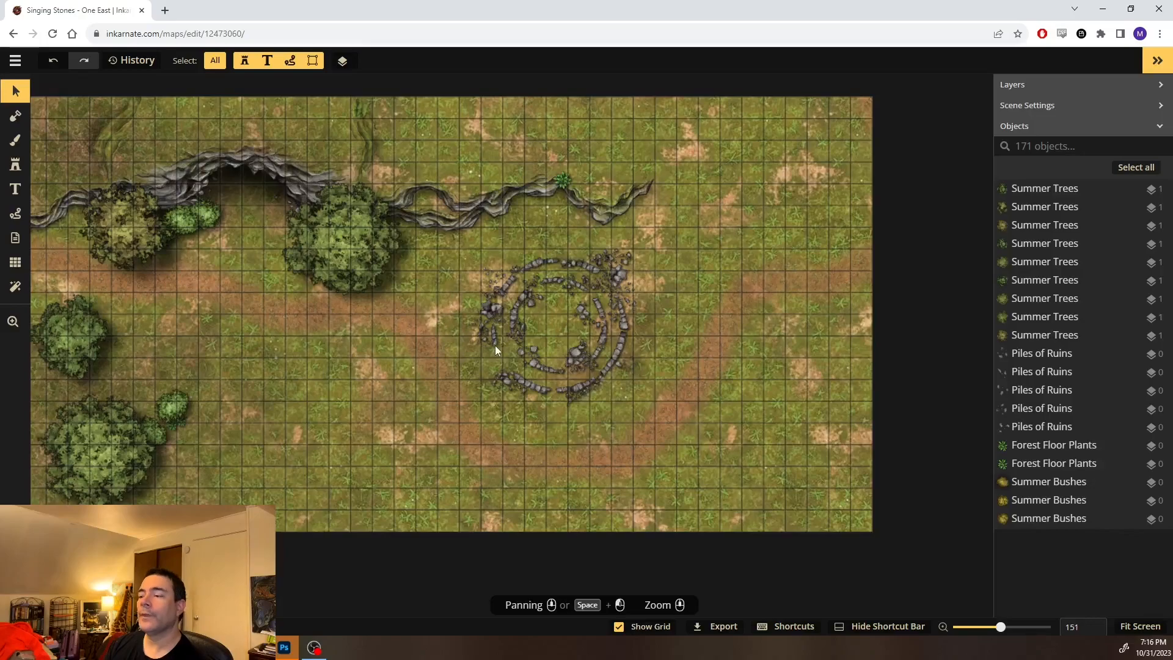
pyautogui.scroll(2, 495, 346)
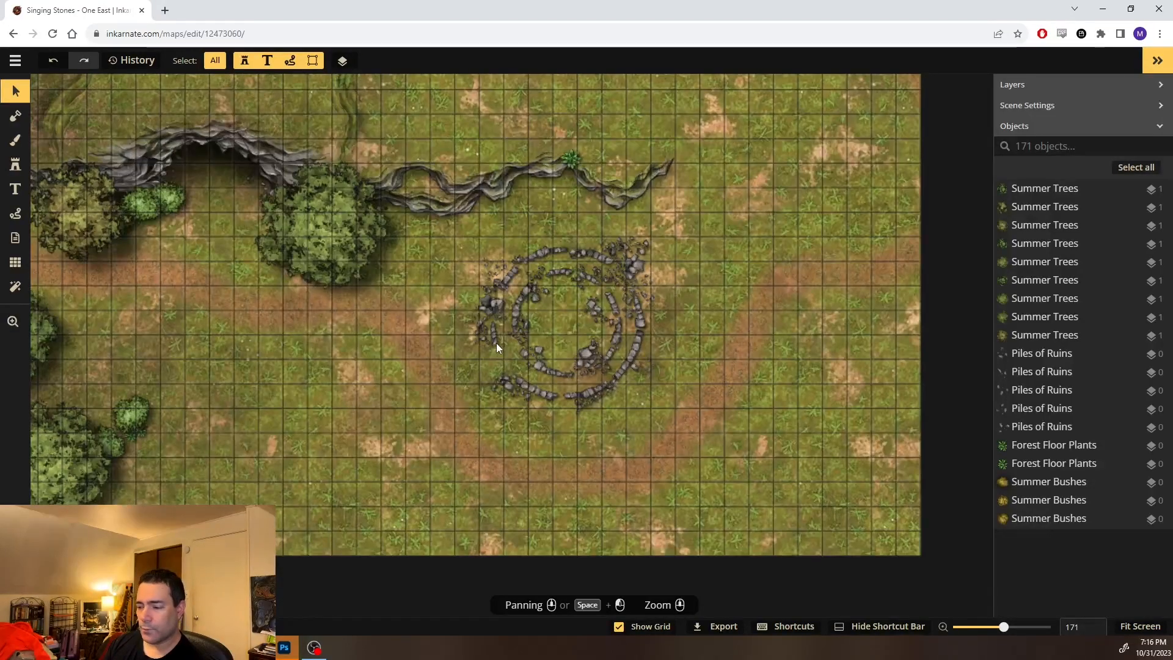
pyautogui.scroll(2, 500, 344)
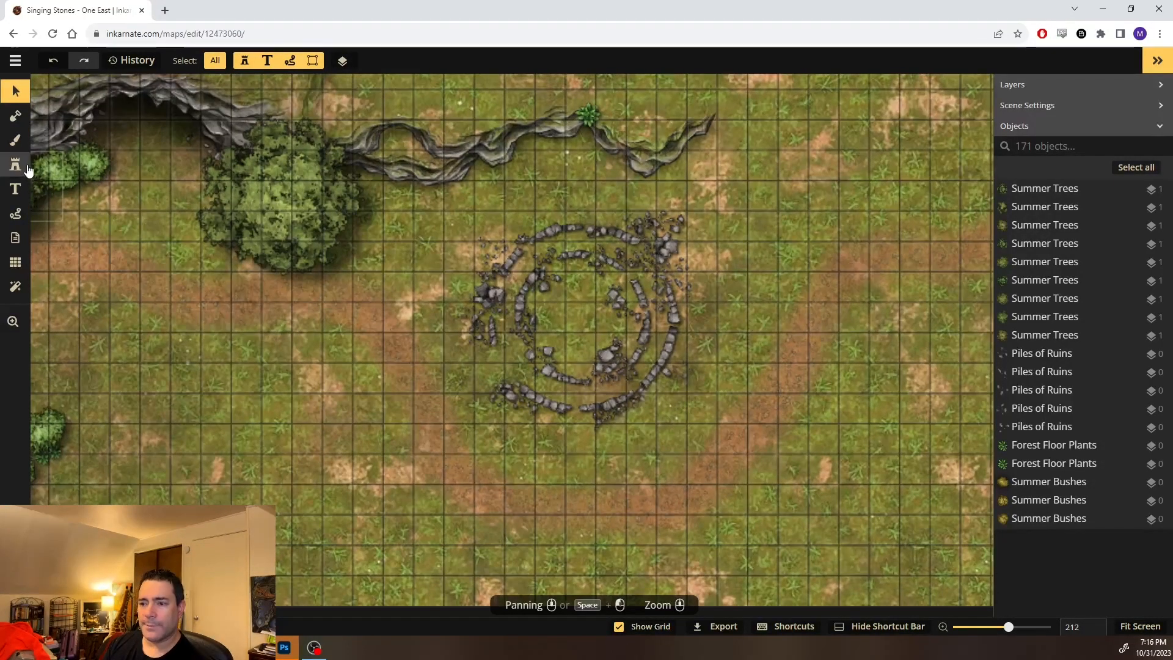
pyautogui.click(15, 165)
pyautogui.click(64, 202)
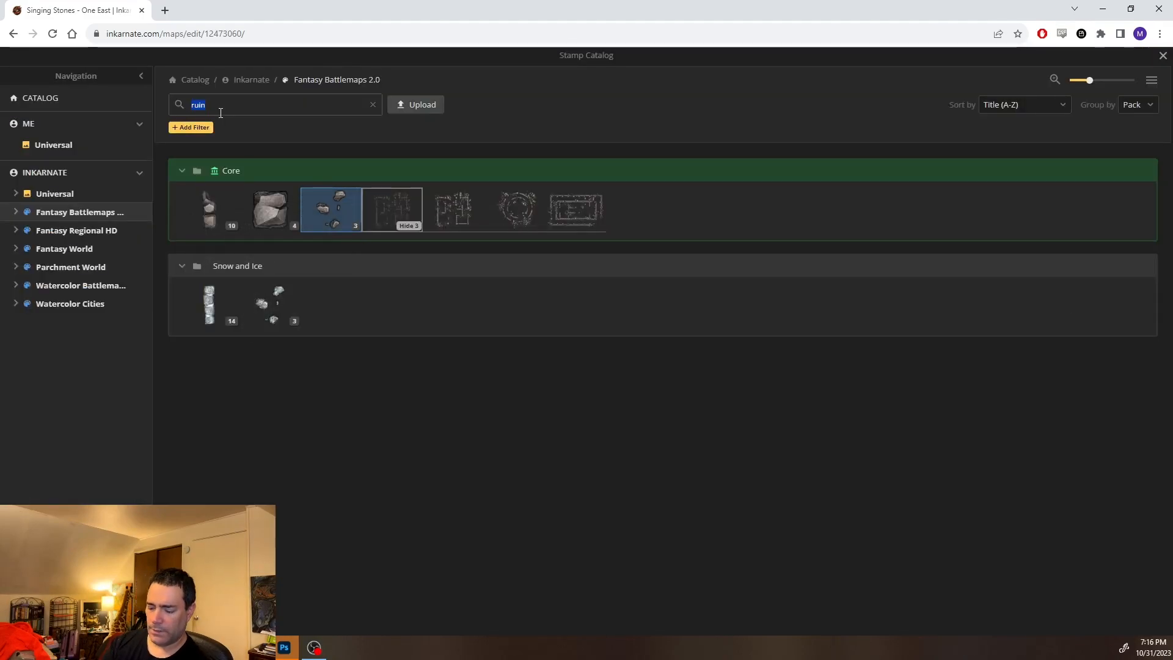
pyautogui.write('circle')
pyautogui.press('Return')
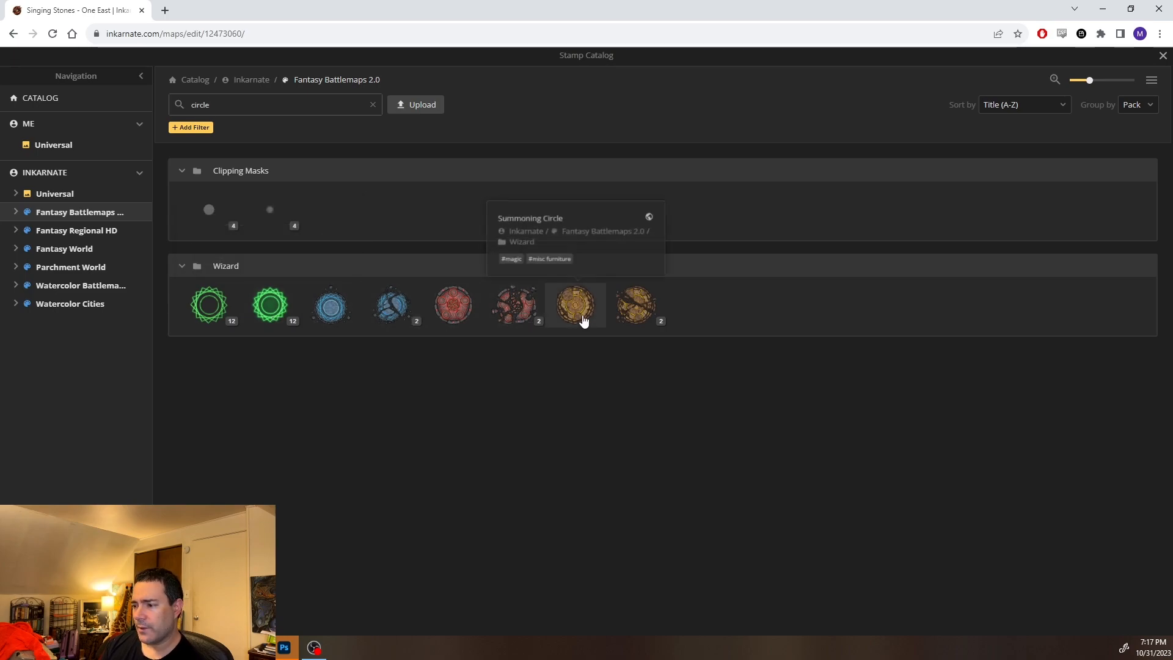
# Clear the catalog search and browse the Fantasy Battlemaps 2.0 stamp packs for a centerpiece for the circular ruin
pyautogui.doubleClick(225, 100)
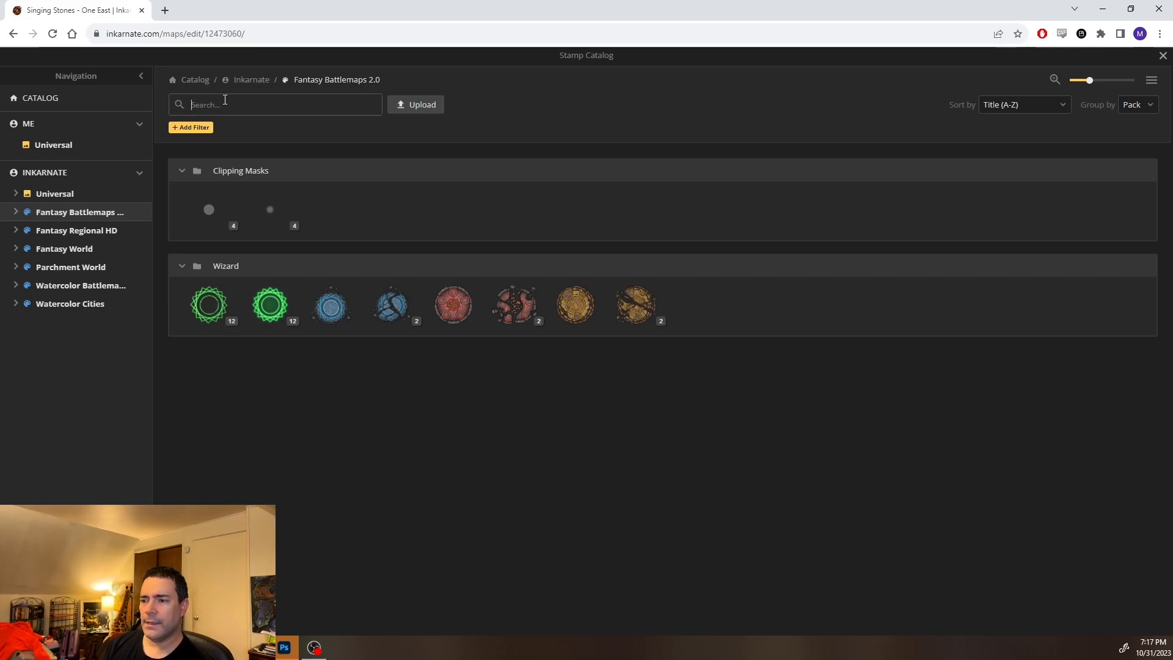
pyautogui.scroll(-10, 291, 258)
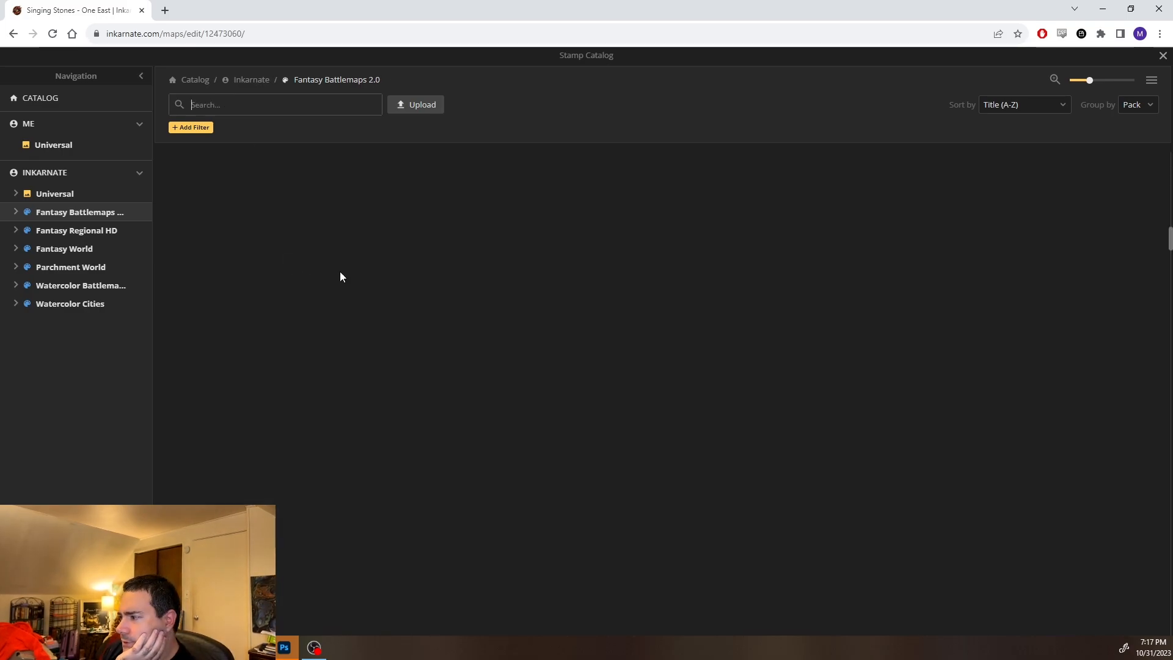
pyautogui.scroll(-5, 349, 267)
pyautogui.scroll(-5, 351, 269)
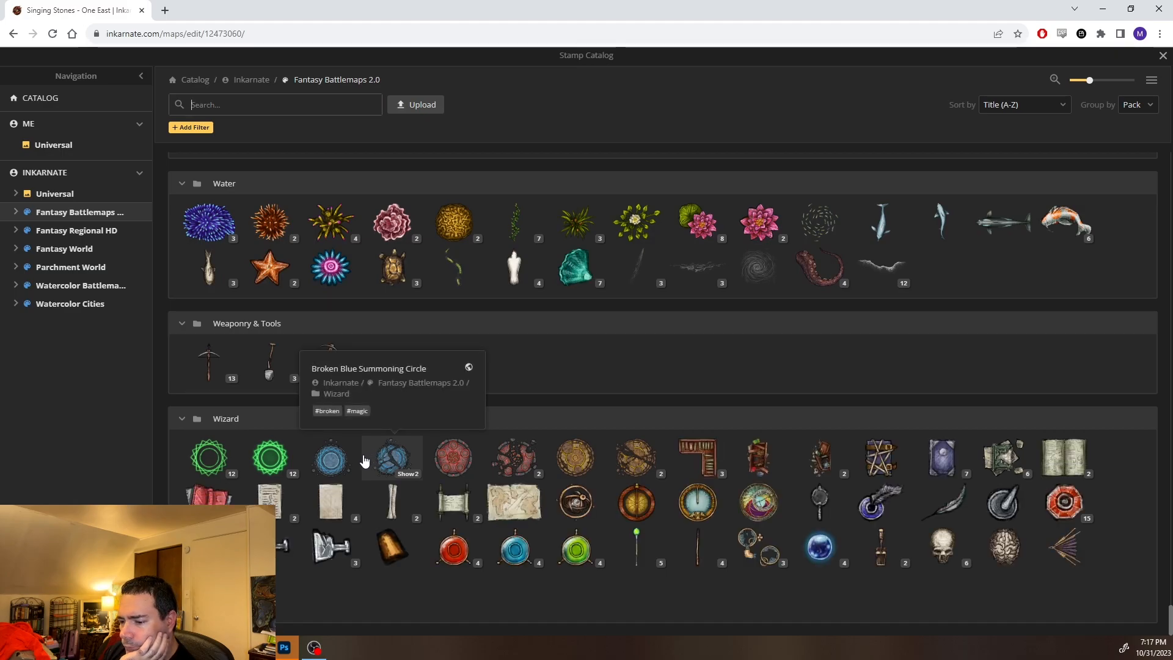
pyautogui.scroll(5, 363, 458)
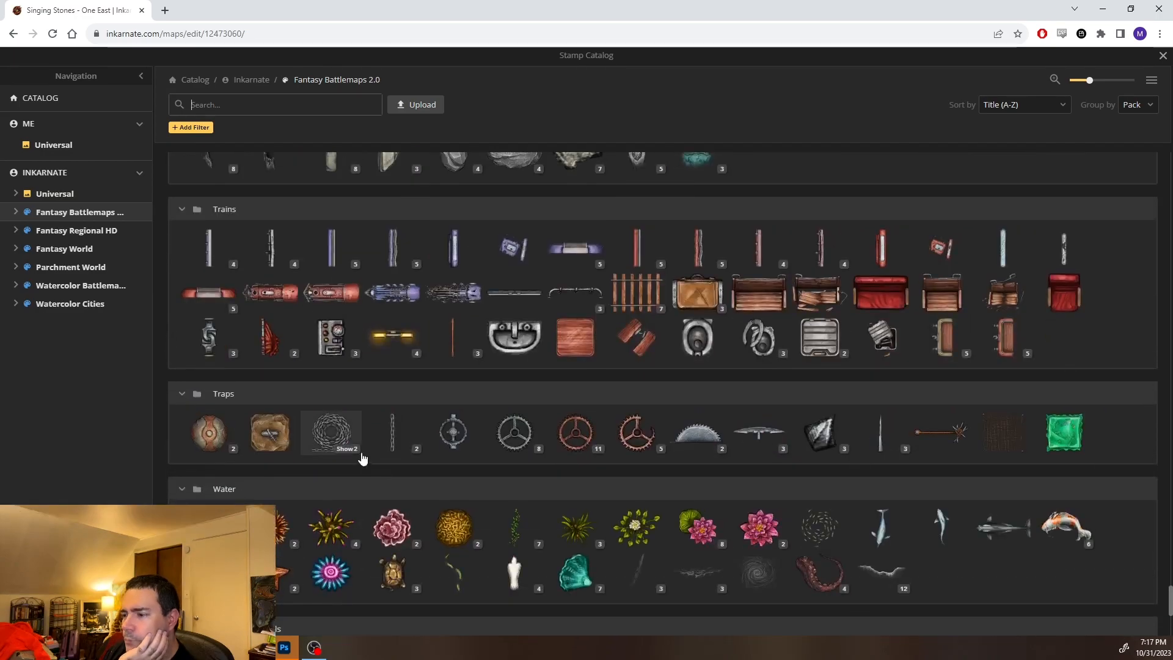
pyautogui.scroll(7, 360, 457)
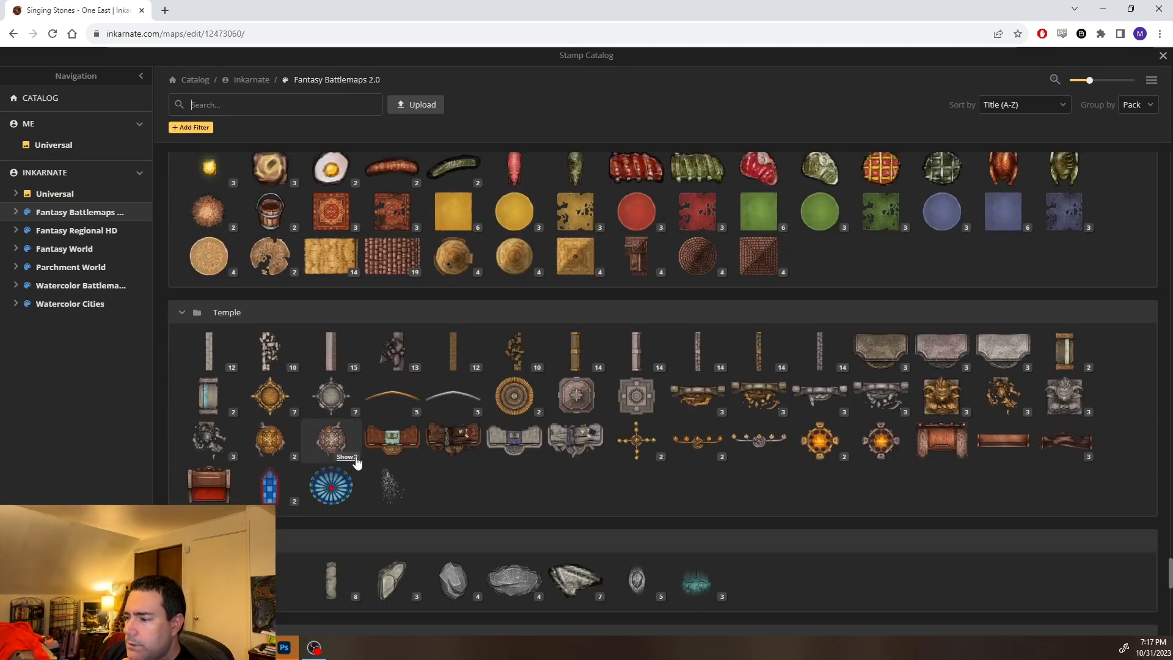
pyautogui.scroll(1, 540, 518)
pyautogui.scroll(15, 538, 511)
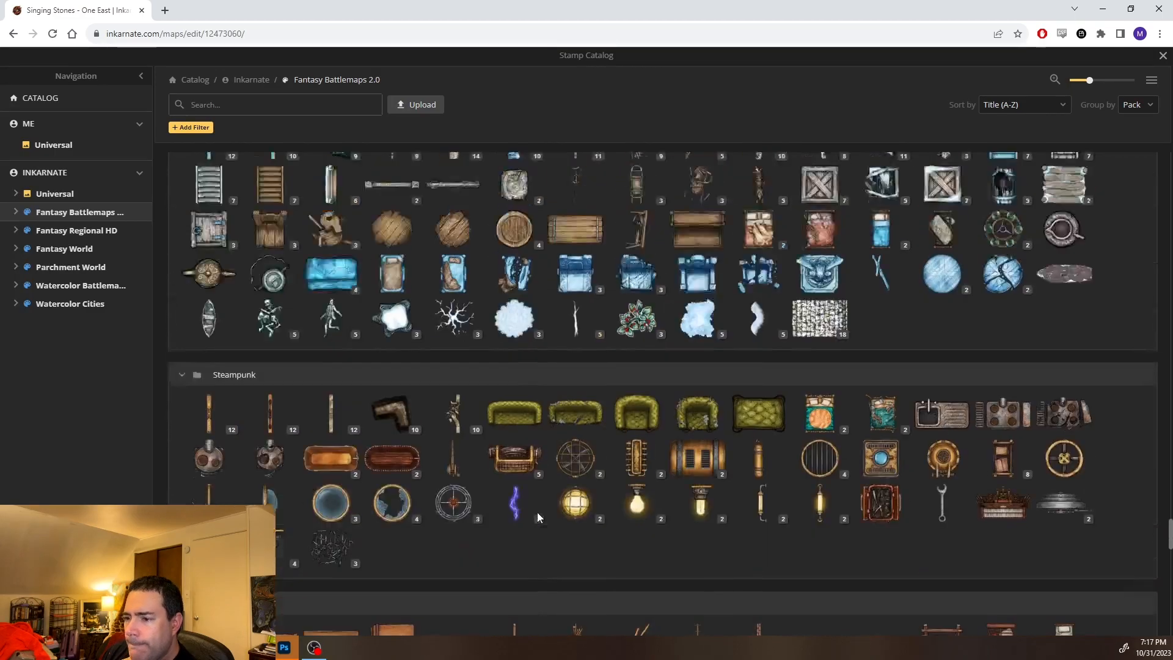
pyautogui.scroll(20, 537, 512)
pyautogui.scroll(20, 530, 512)
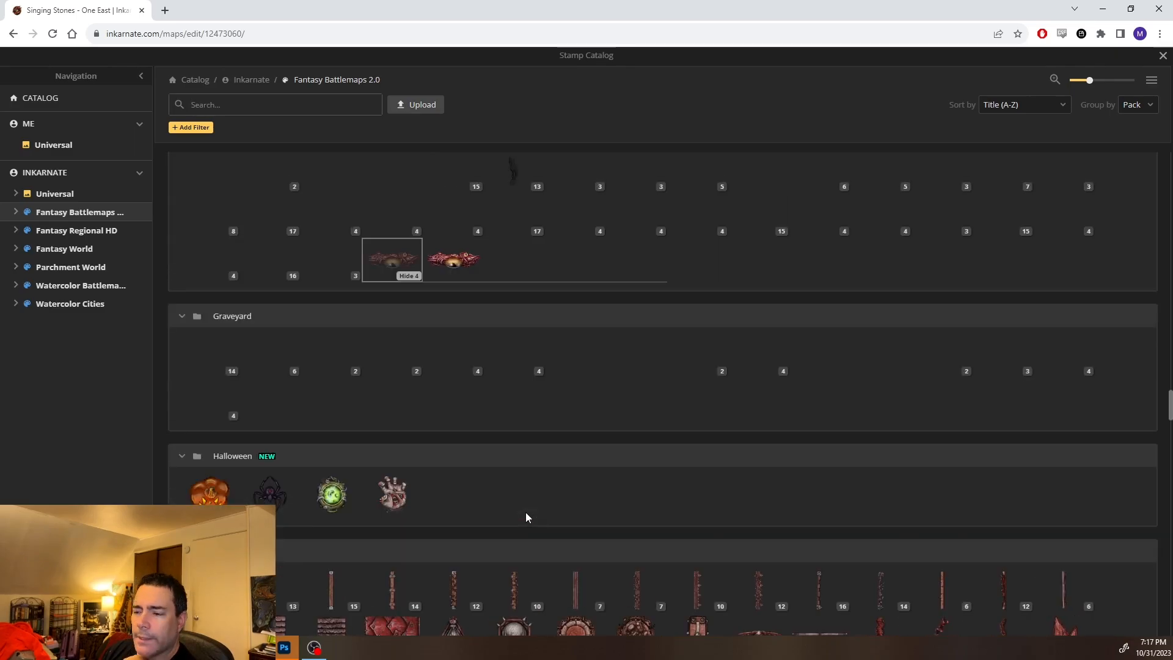
pyautogui.scroll(2, 526, 517)
pyautogui.scroll(-1, 525, 516)
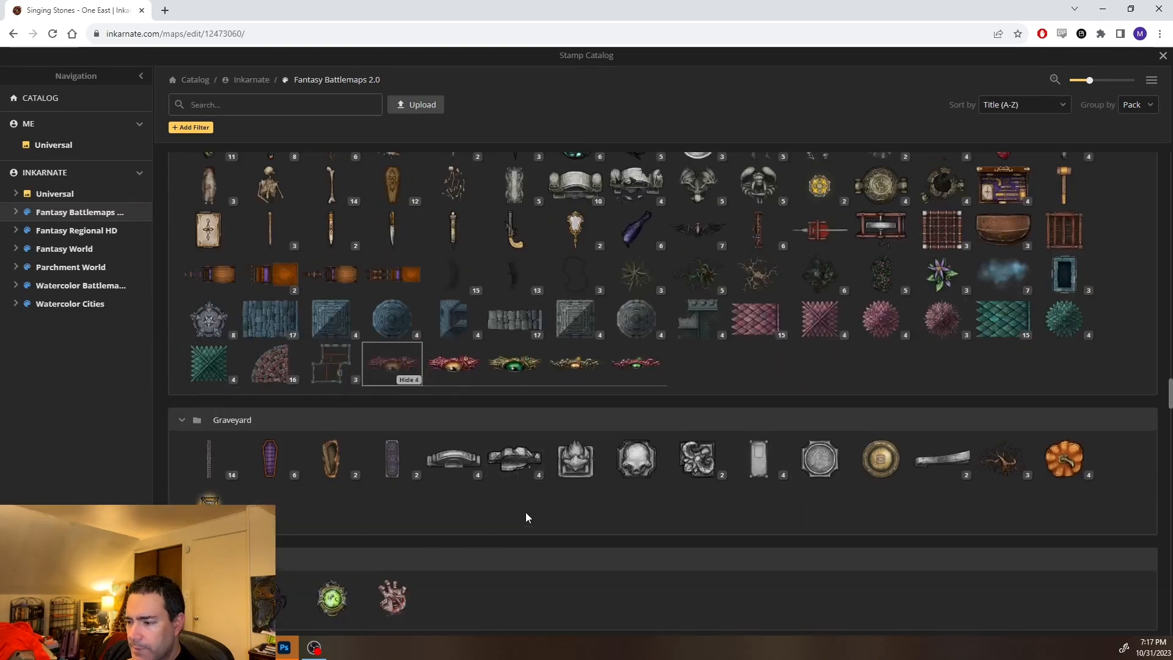
pyautogui.scroll(4, 526, 515)
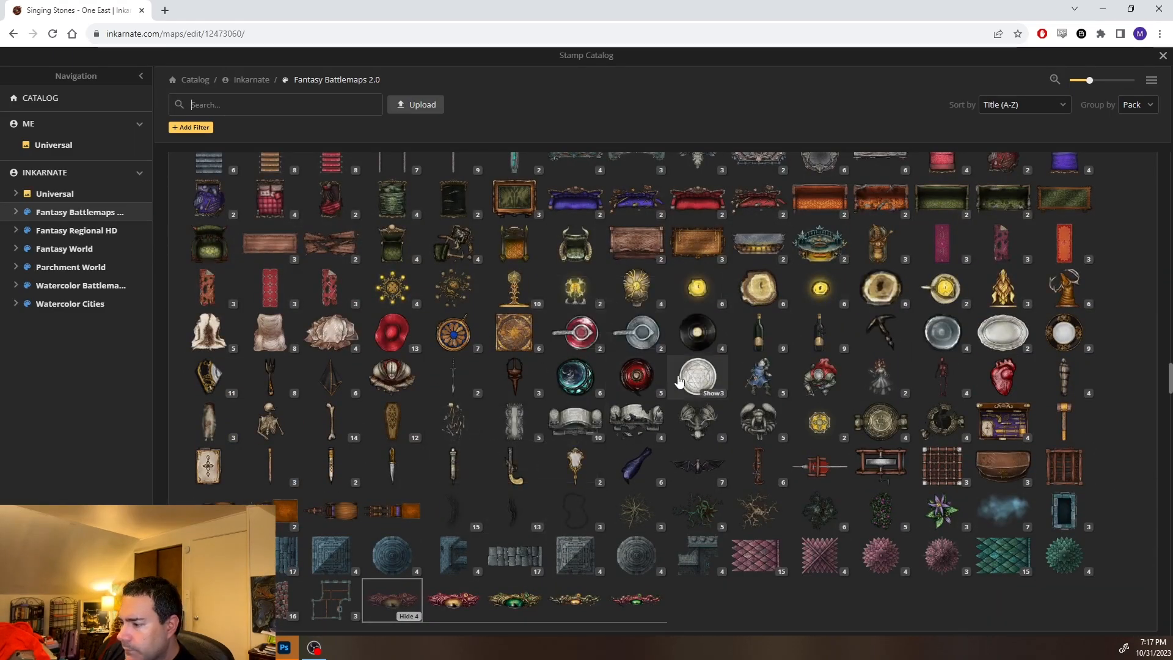
pyautogui.moveTo(679, 381)
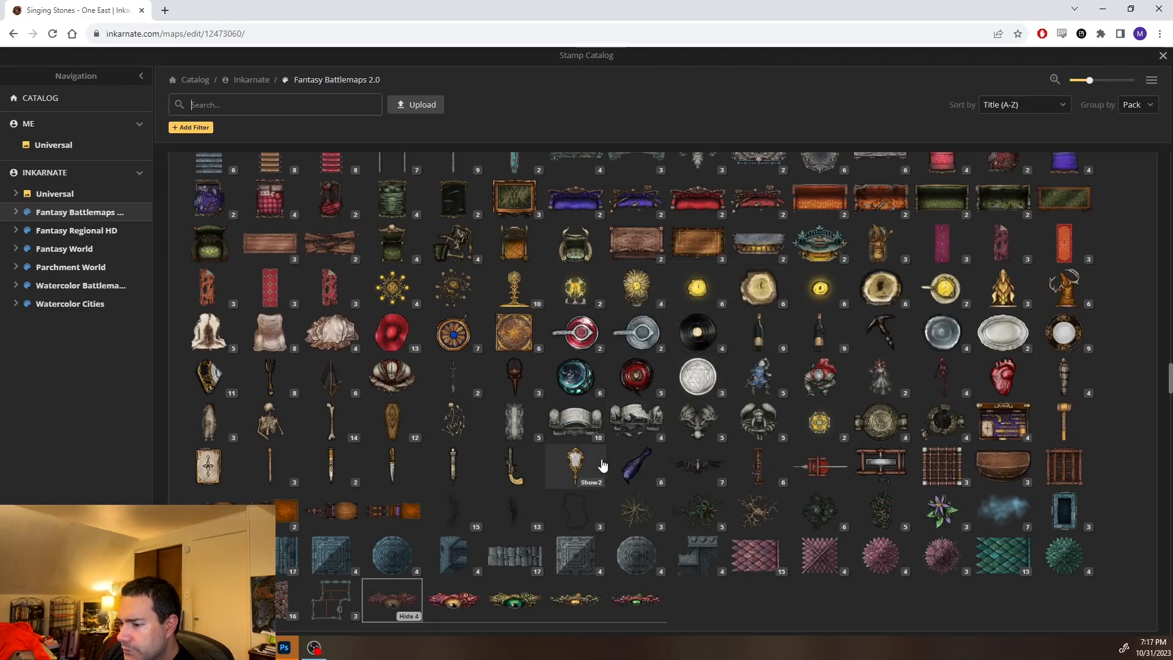
pyautogui.scroll(4, 601, 461)
pyautogui.scroll(15, 601, 459)
pyautogui.scroll(15, 601, 458)
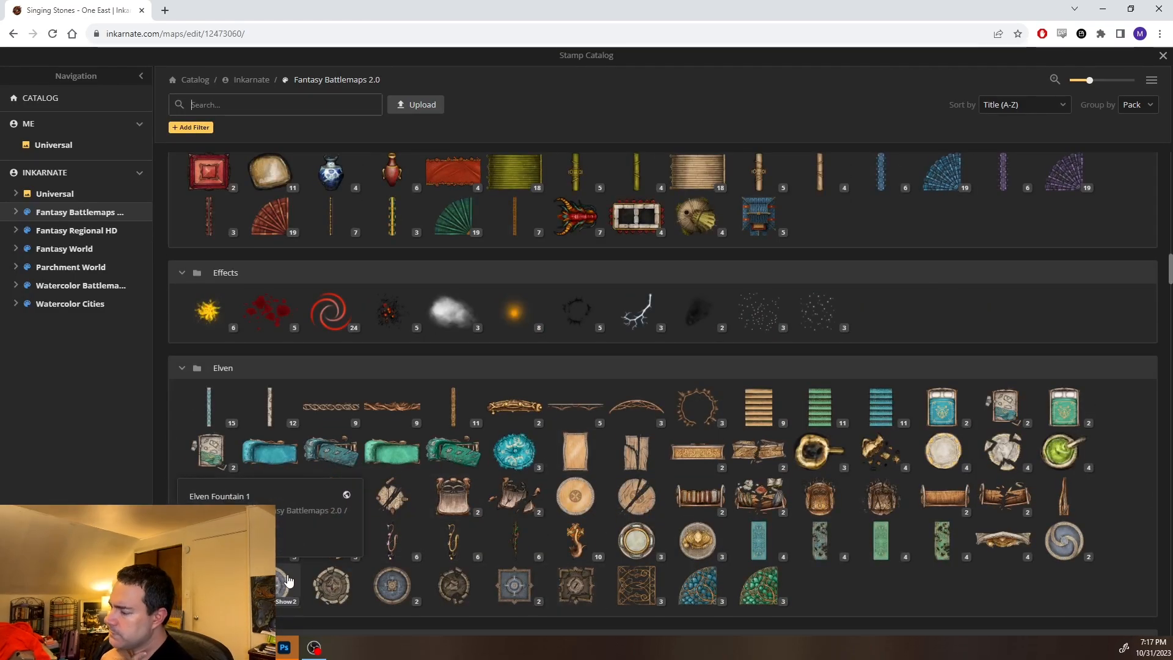
pyautogui.scroll(3, 293, 489)
pyautogui.scroll(15, 293, 487)
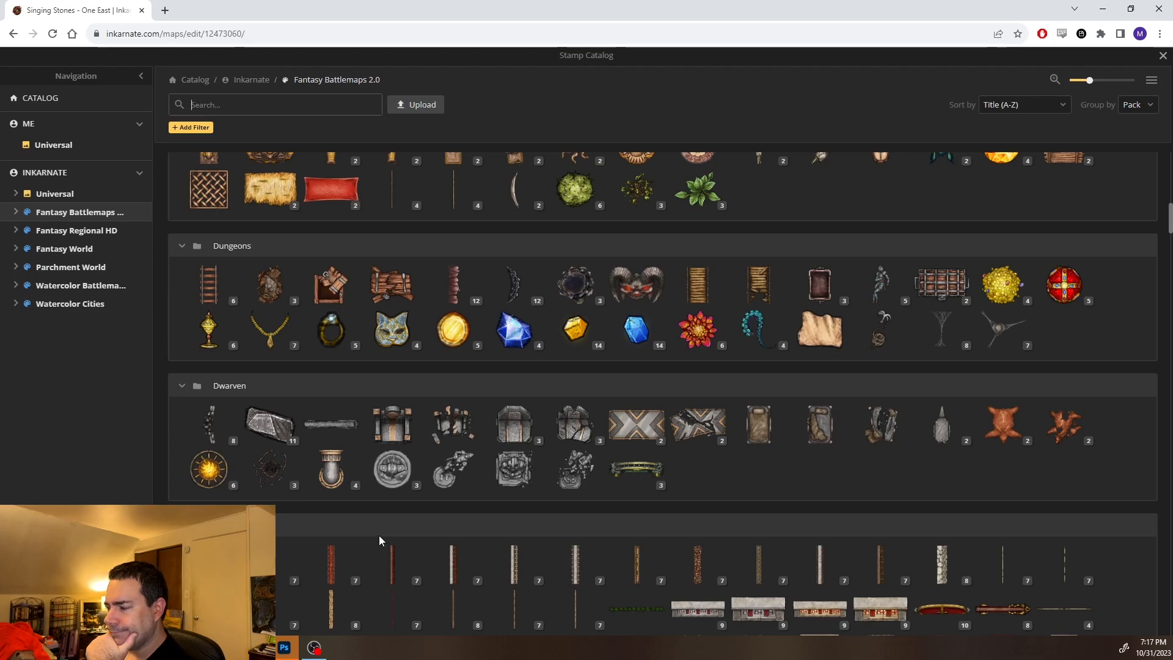
pyautogui.scroll(-10, 420, 535)
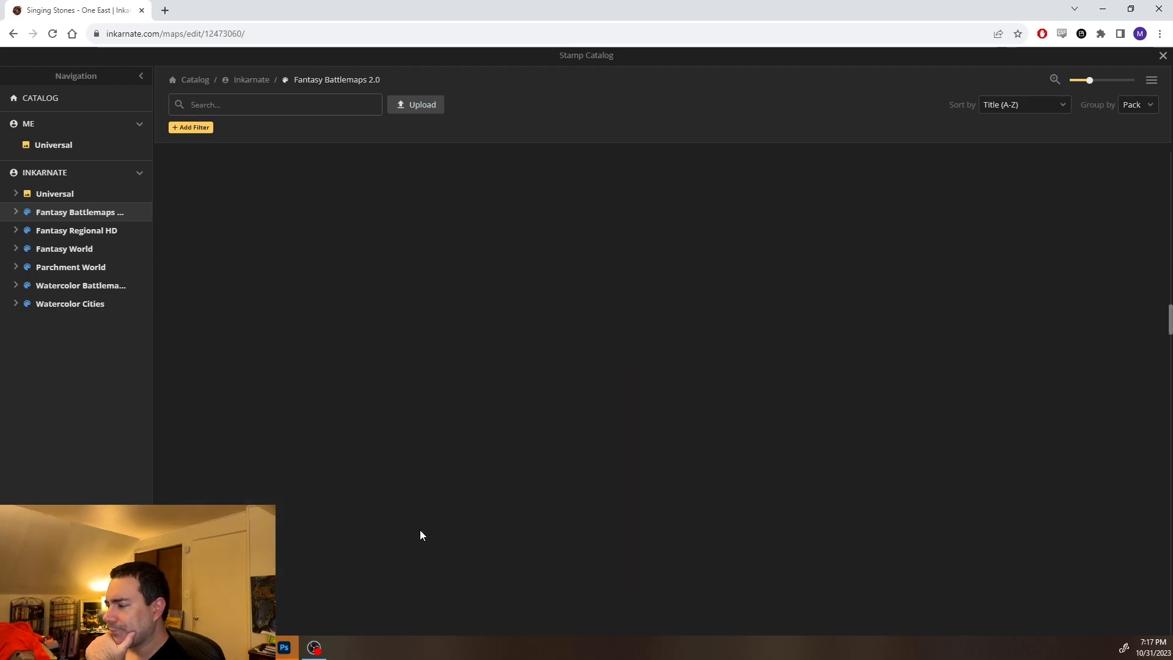
pyautogui.scroll(-5, 416, 513)
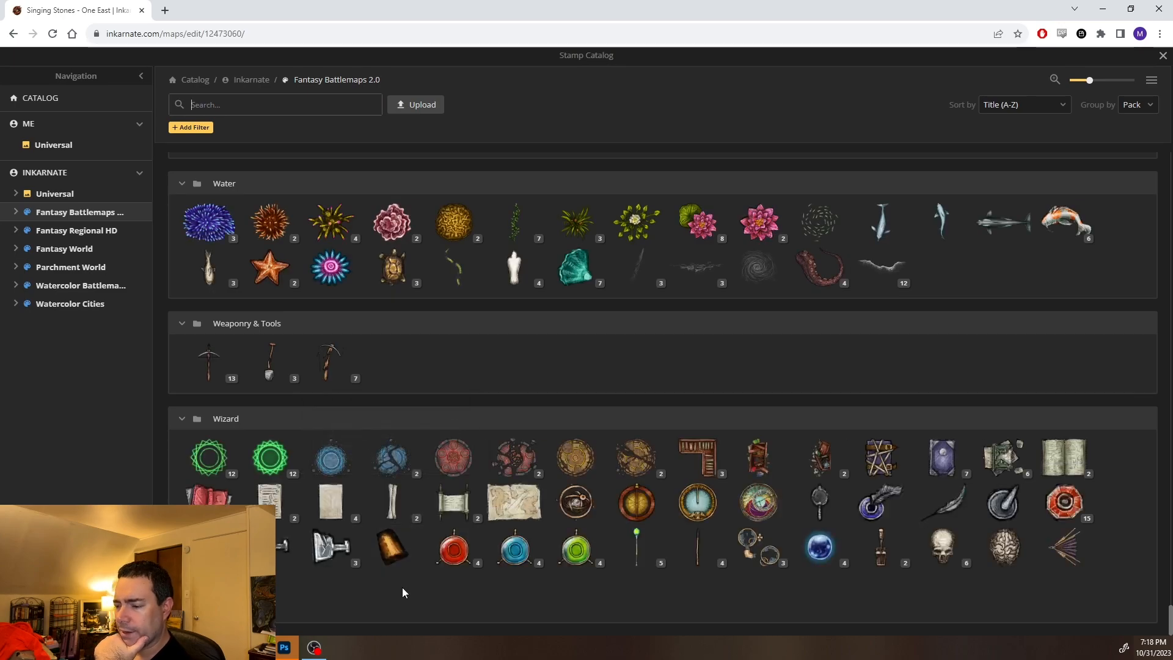
# Place the blue Summoning Circle stamp from the Wizard pack at size 10 in the center of the circular ruin
pyautogui.click(333, 468)
pyautogui.scroll(5, 577, 318)
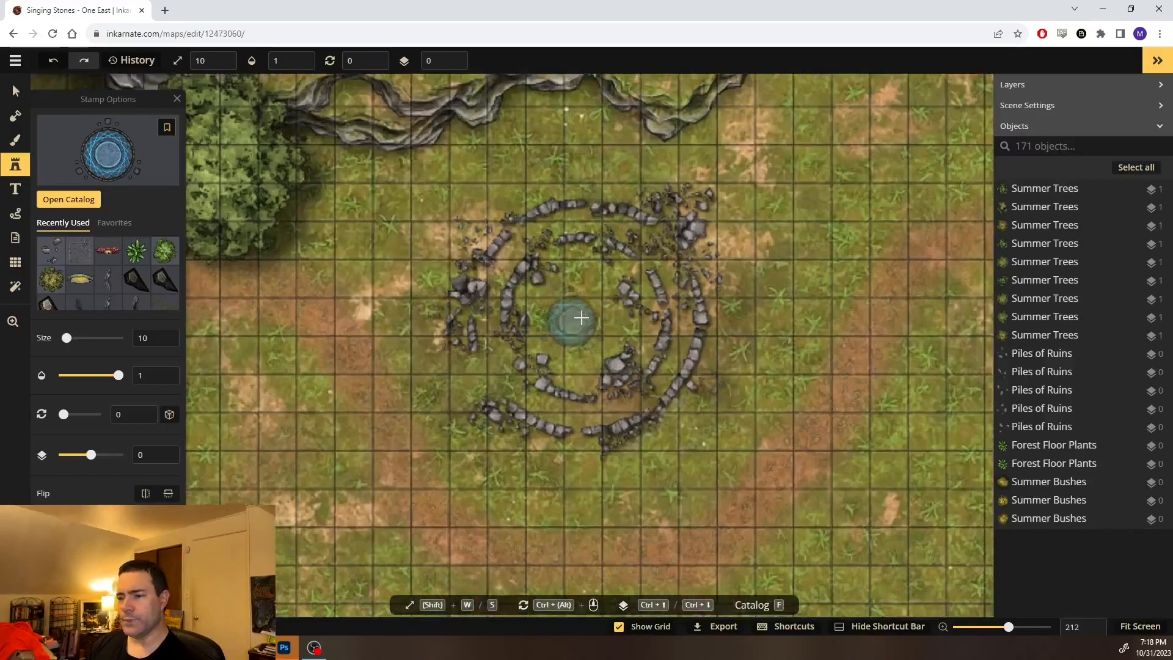
pyautogui.scroll(5, 580, 315)
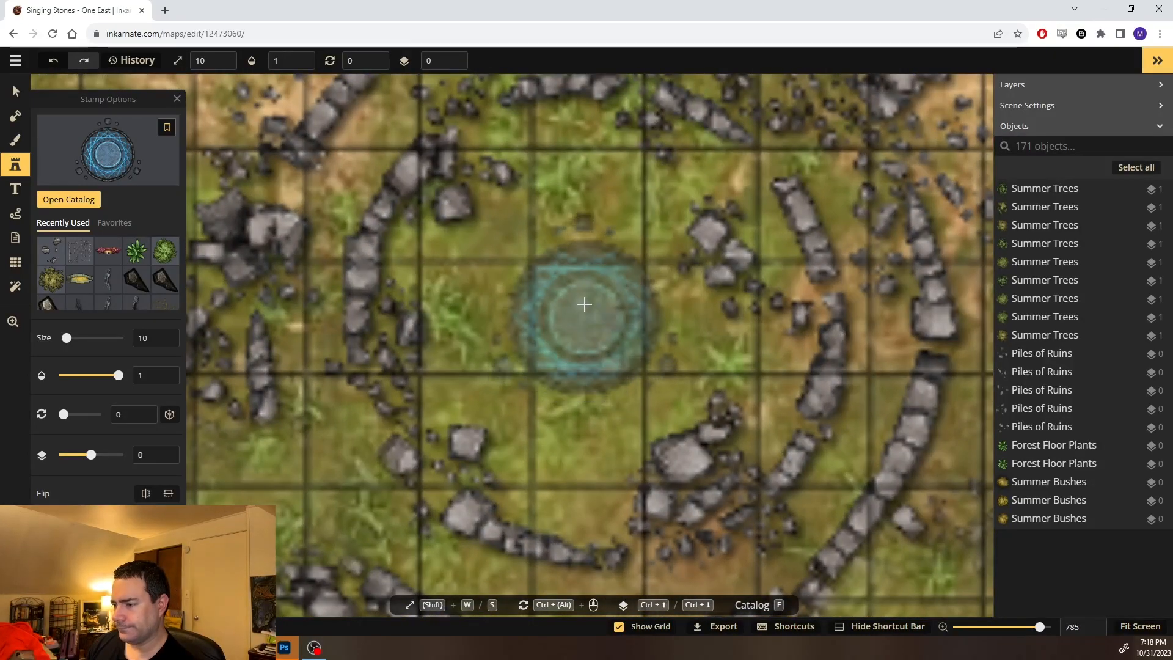
pyautogui.click(584, 303)
pyautogui.moveTo(570, 309); pyautogui.dragTo(578, 317)
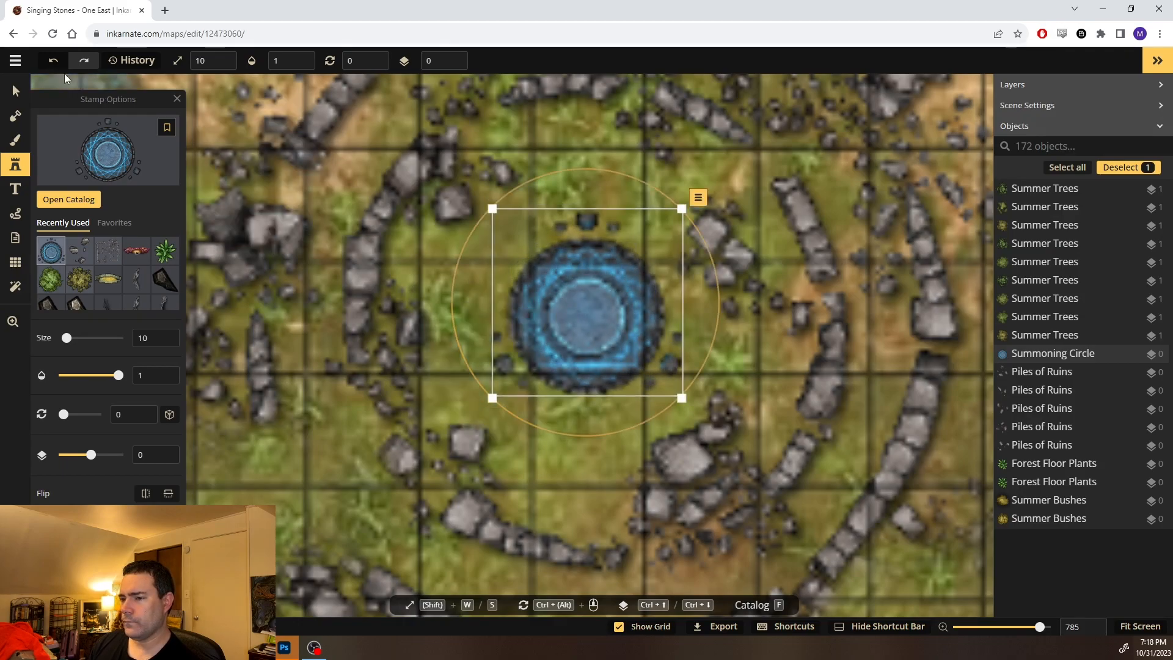
# Reduce the summoning circle's saturation to 10 and its opacity to 0.75
pyautogui.scroll(-3, 61, 458)
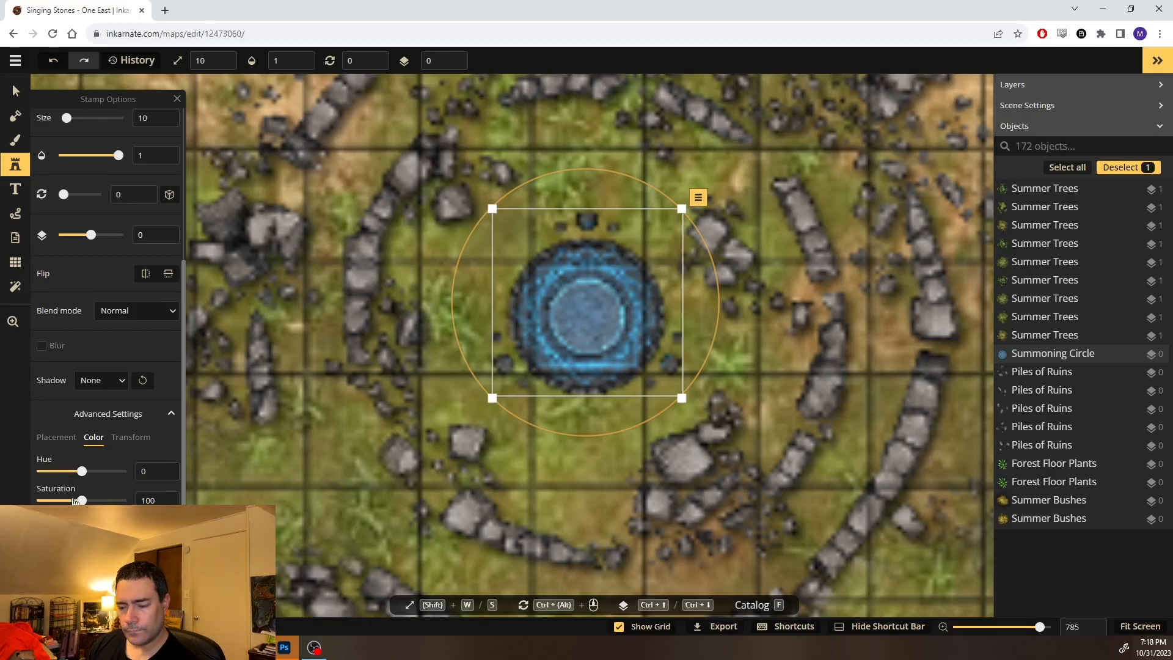
pyautogui.moveTo(73, 501); pyautogui.dragTo(53, 501)
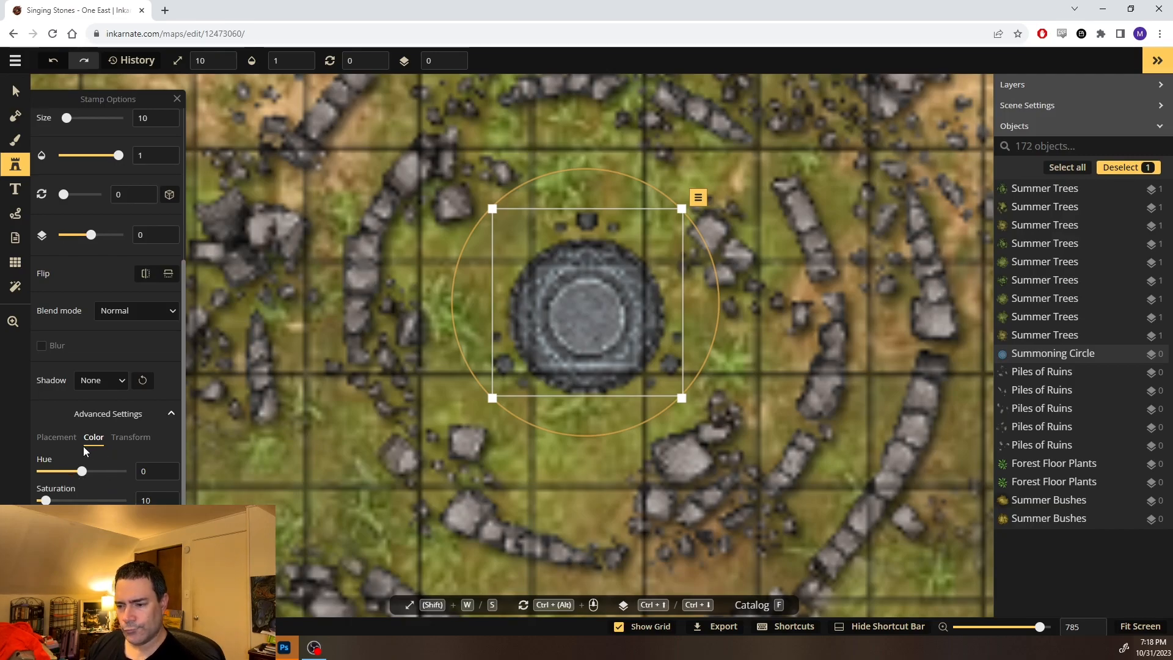
pyautogui.moveTo(117, 158); pyautogui.dragTo(108, 160)
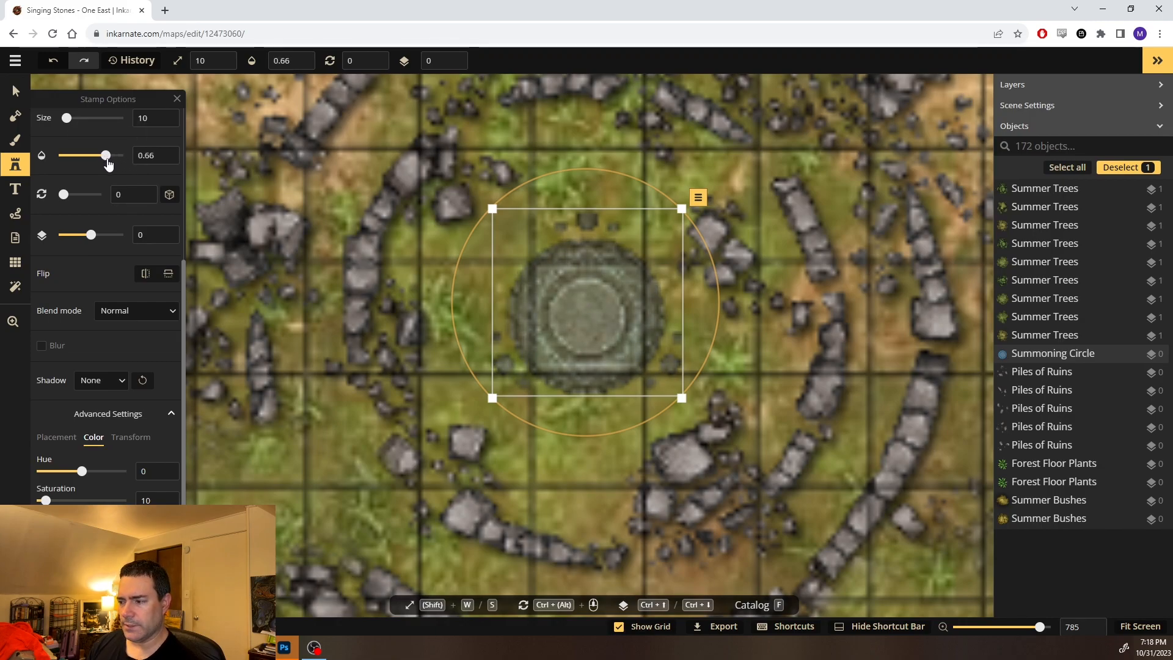
pyautogui.moveTo(108, 162); pyautogui.dragTo(111, 161)
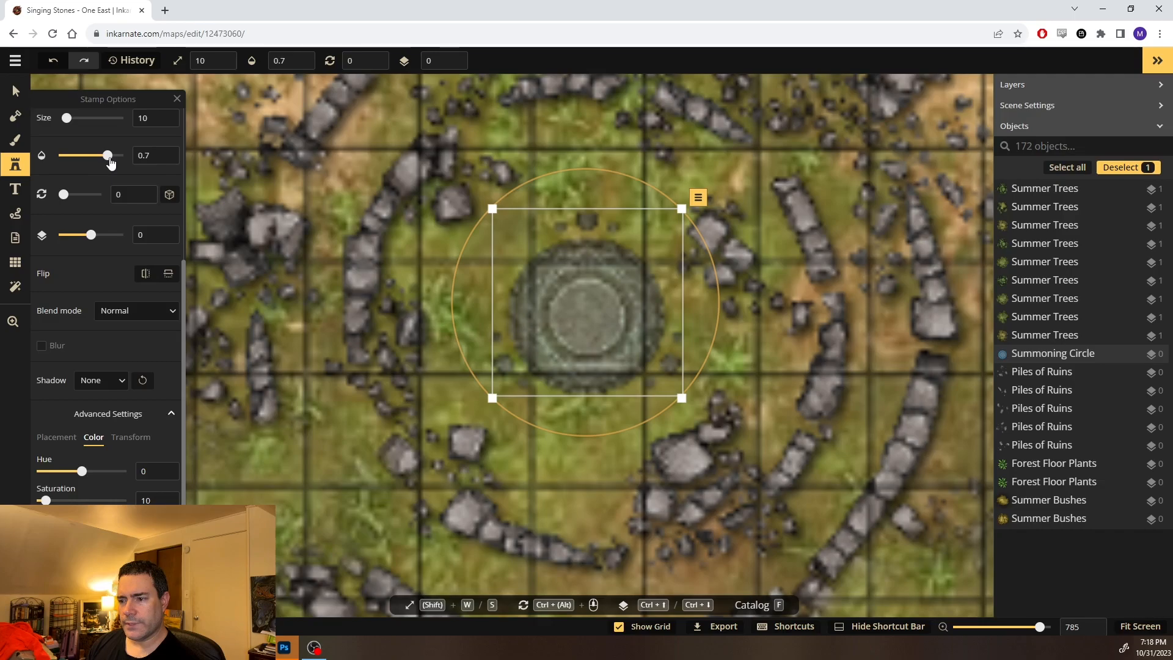
pyautogui.click(165, 153)
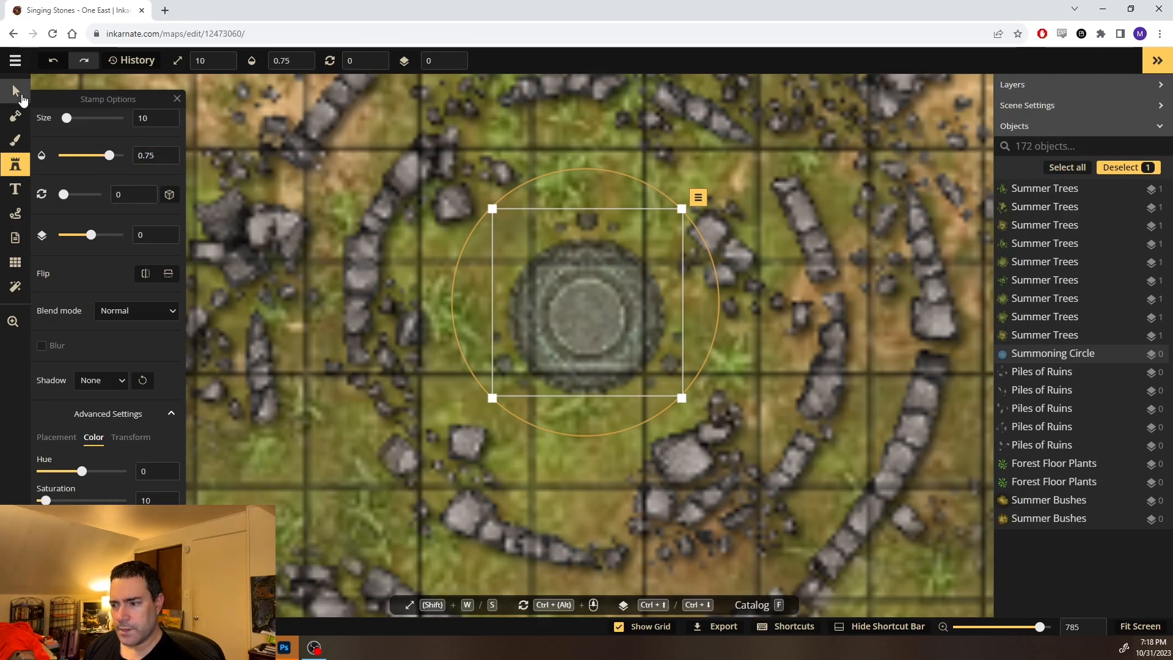
# Flatten the summoning circle stamp into the map's background
pyautogui.click(698, 197)
pyautogui.moveTo(752, 225)
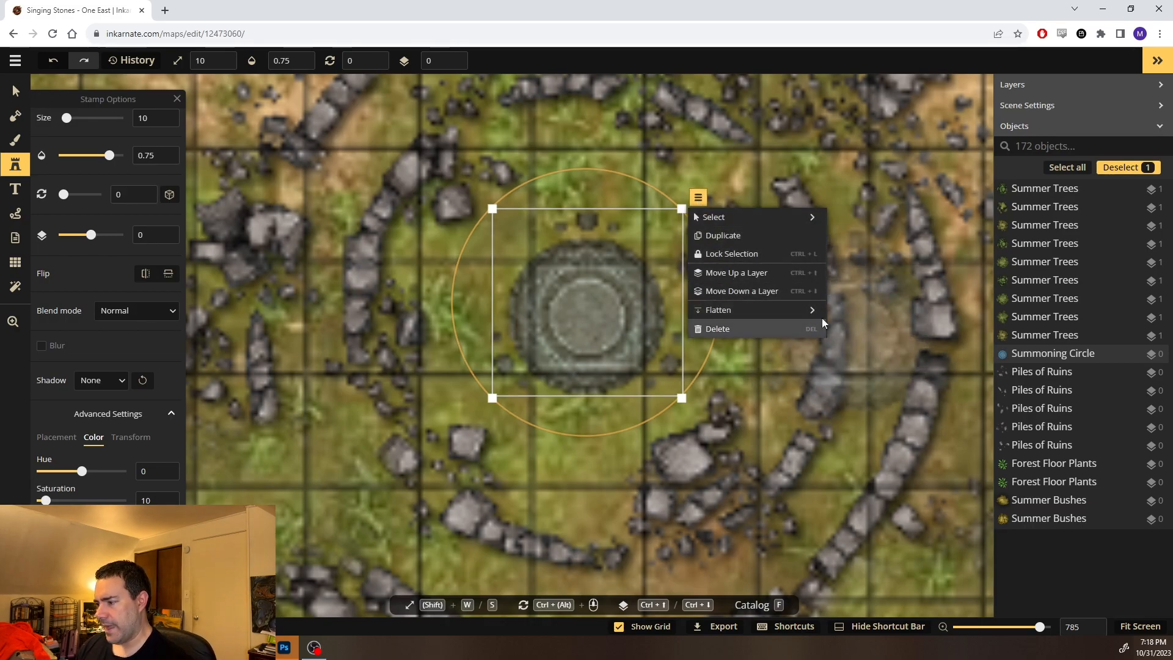
pyautogui.moveTo(798, 312)
pyautogui.click(852, 328)
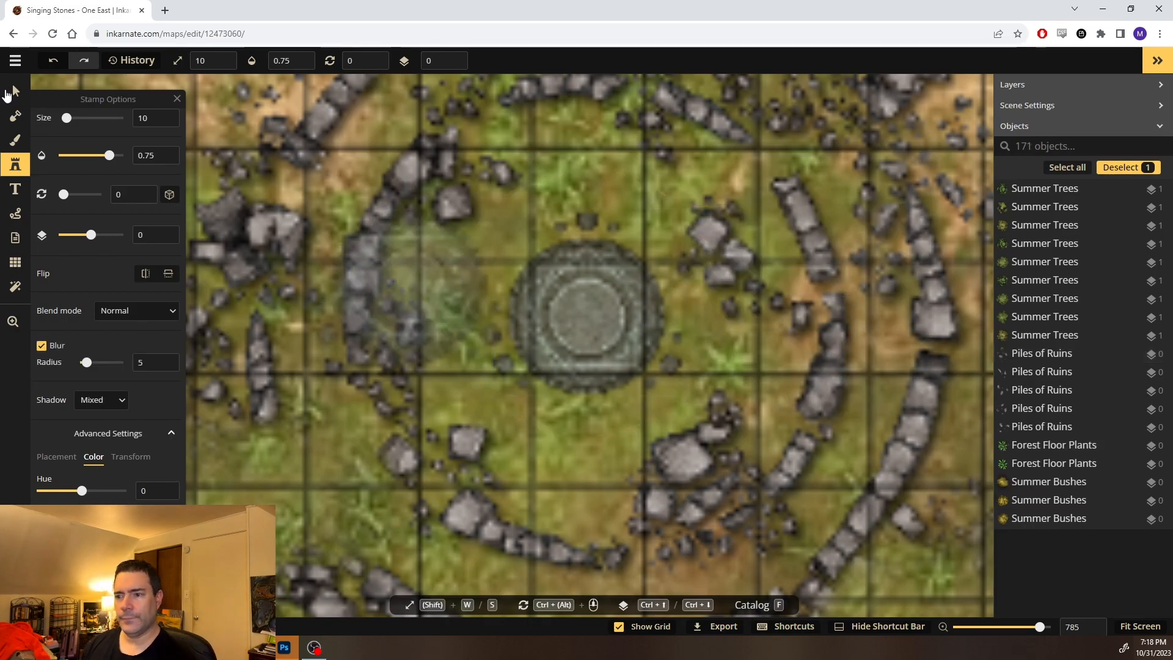
# Switch to the Brush tool on the background layer and reduce the brush size to 1
pyautogui.click(16, 139)
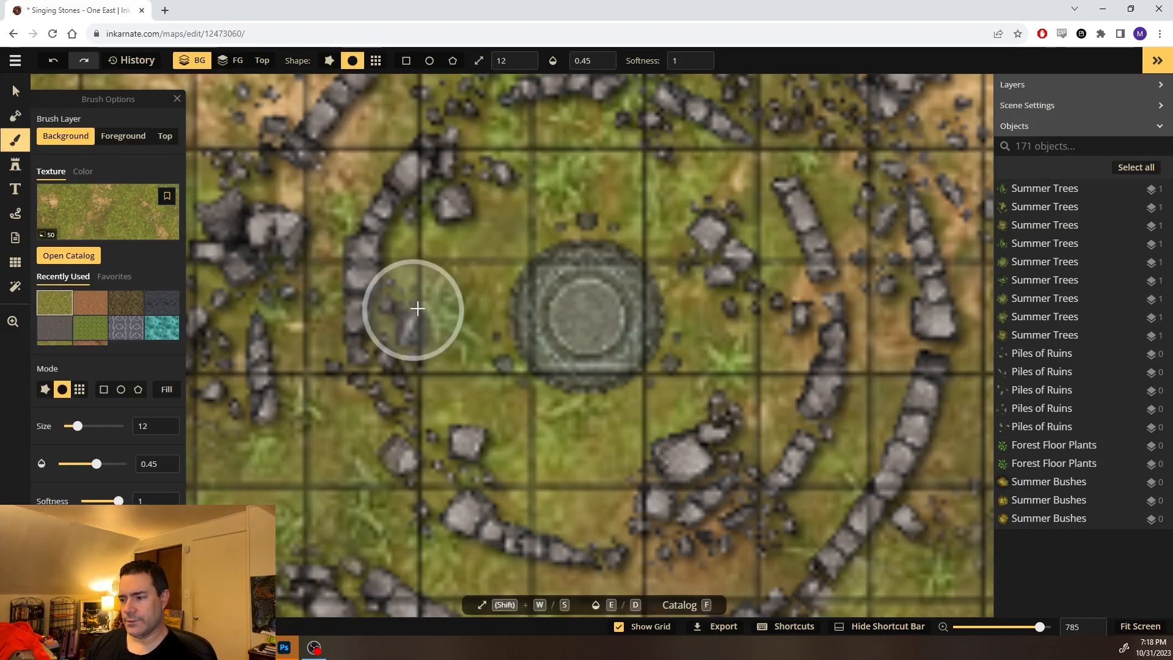
pyautogui.press('s')
pyautogui.press('s')
pyautogui.press('s')
pyautogui.press('s')
pyautogui.press('s')
pyautogui.press('s')
pyautogui.press('s')
pyautogui.press('s')
pyautogui.press('s')
pyautogui.press('s')
pyautogui.press('s')
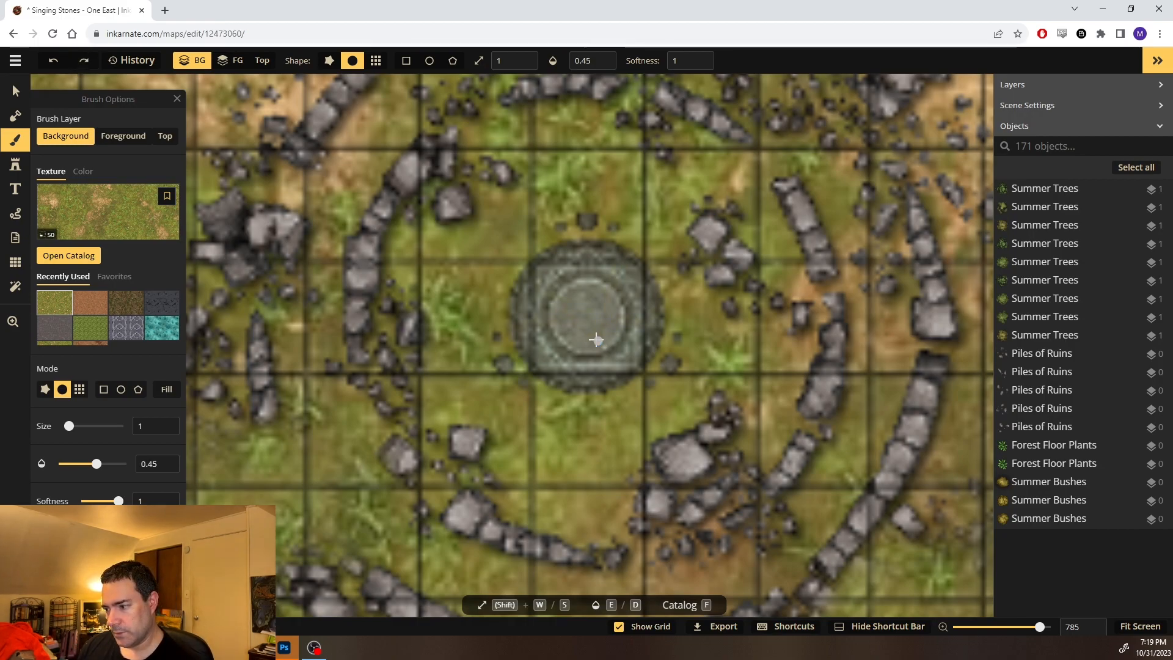
# Choose the leafy green foliage texture from the Forest pack and paint overgrowth across the summoning circle at 0.45 opacity
pyautogui.click(65, 257)
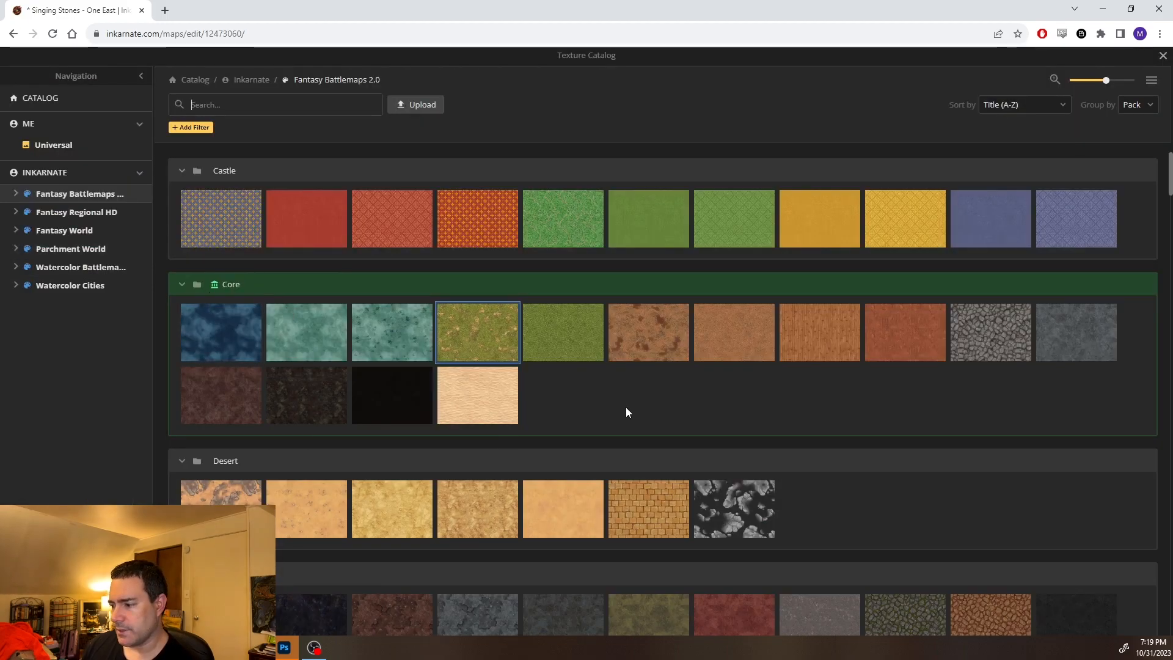
pyautogui.scroll(-9, 625, 411)
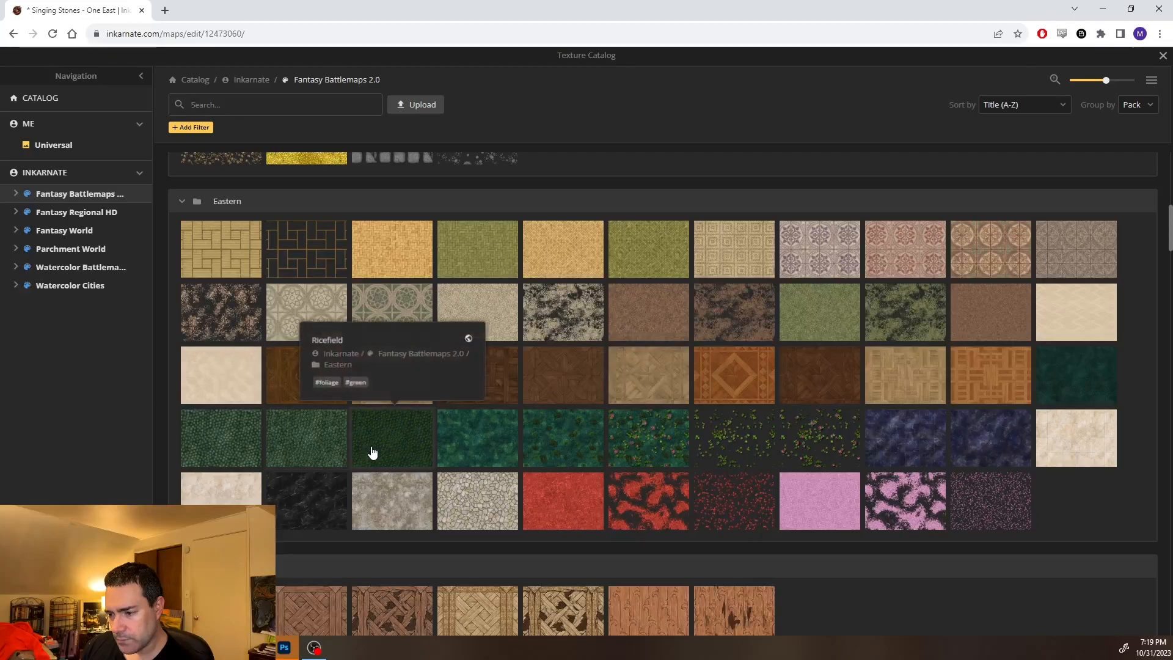
pyautogui.scroll(-7, 372, 452)
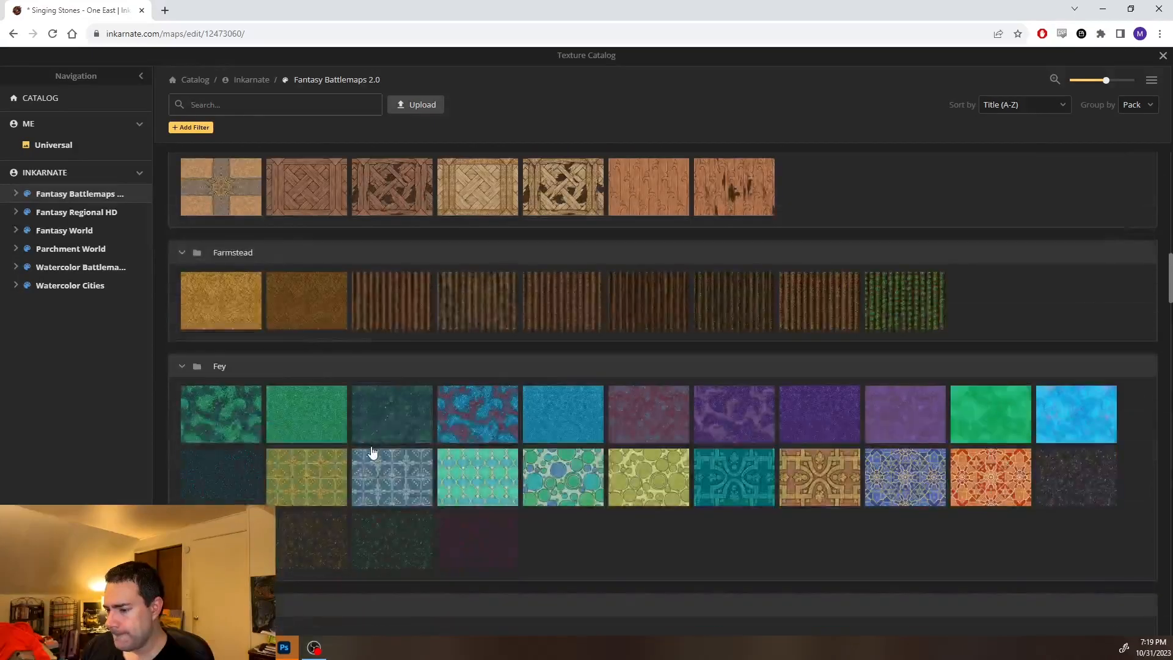
pyautogui.scroll(-3, 372, 450)
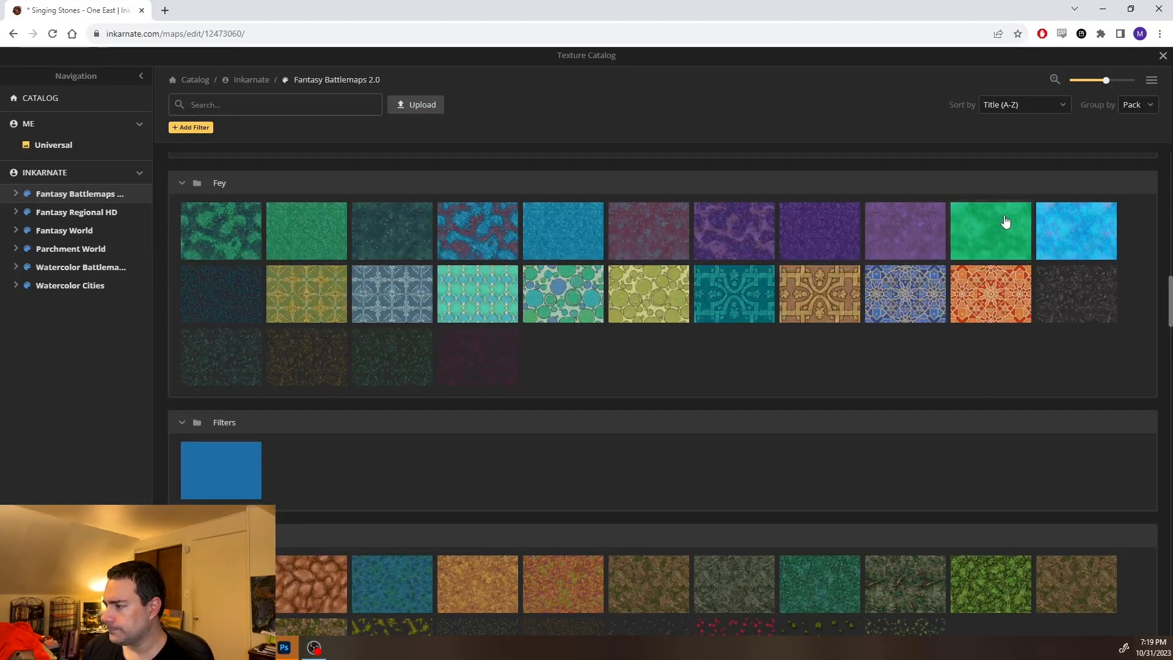
pyautogui.moveTo(1006, 222)
pyautogui.scroll(-3, 738, 371)
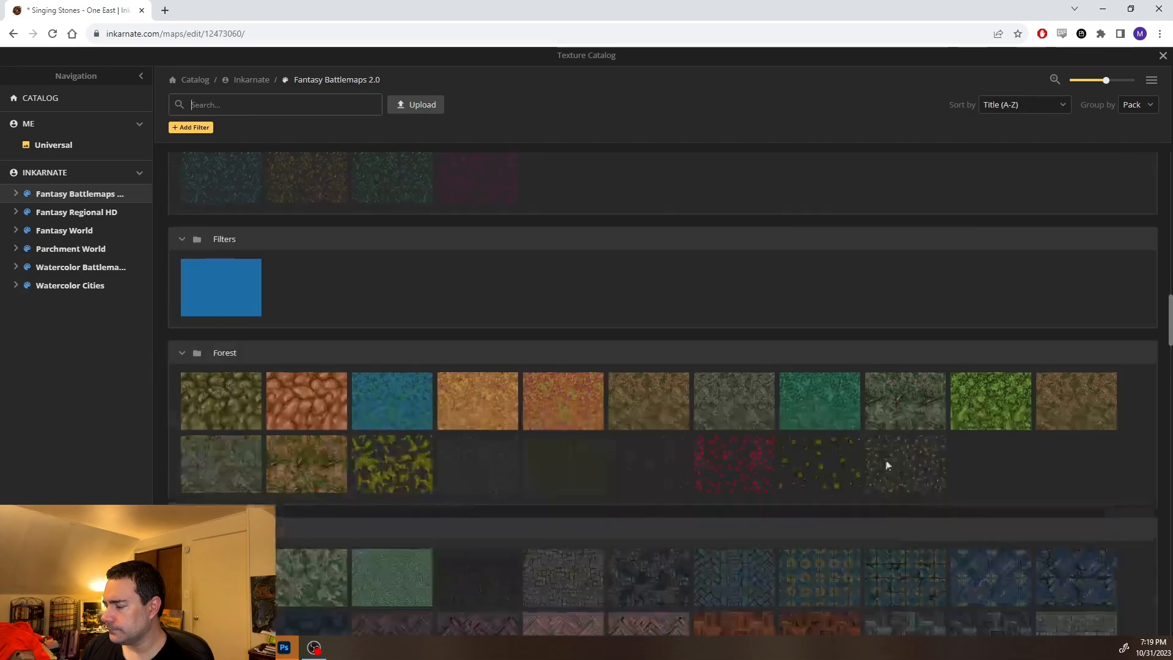
pyautogui.click(985, 419)
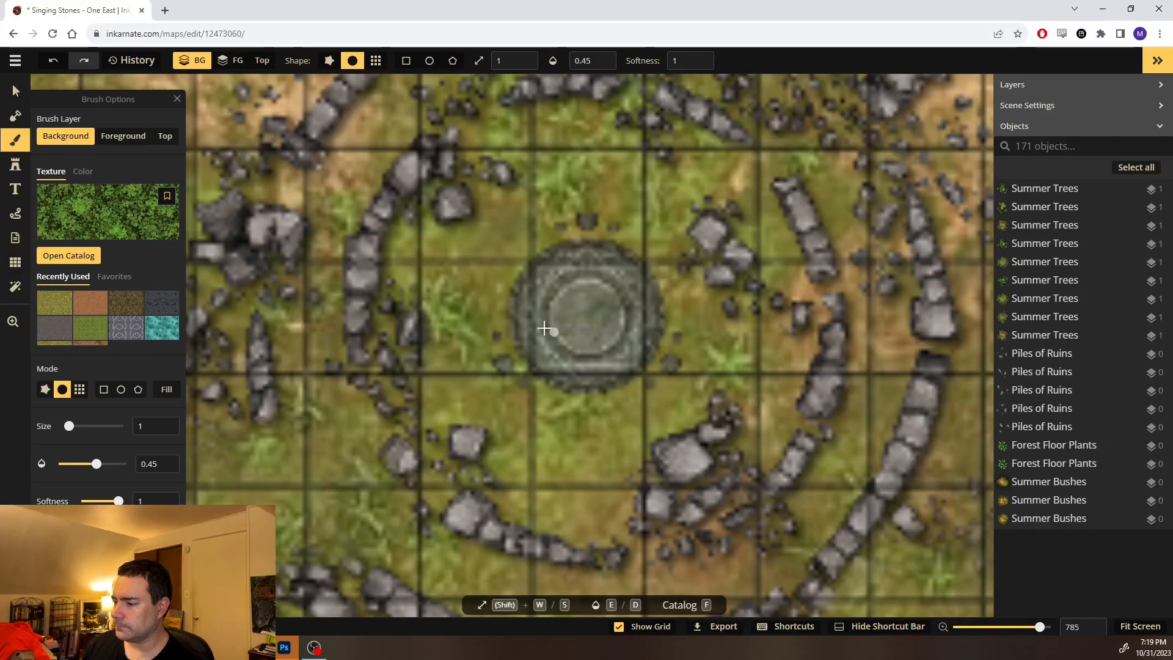
pyautogui.moveTo(506, 335); pyautogui.dragTo(547, 332)
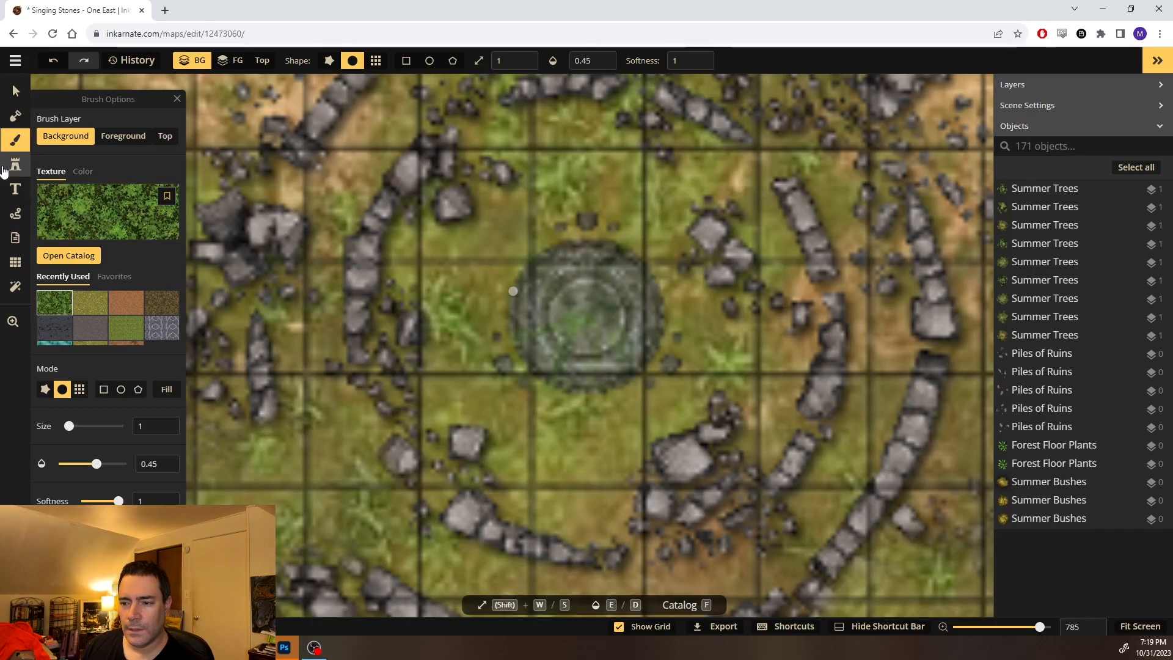
pyautogui.click(97, 254)
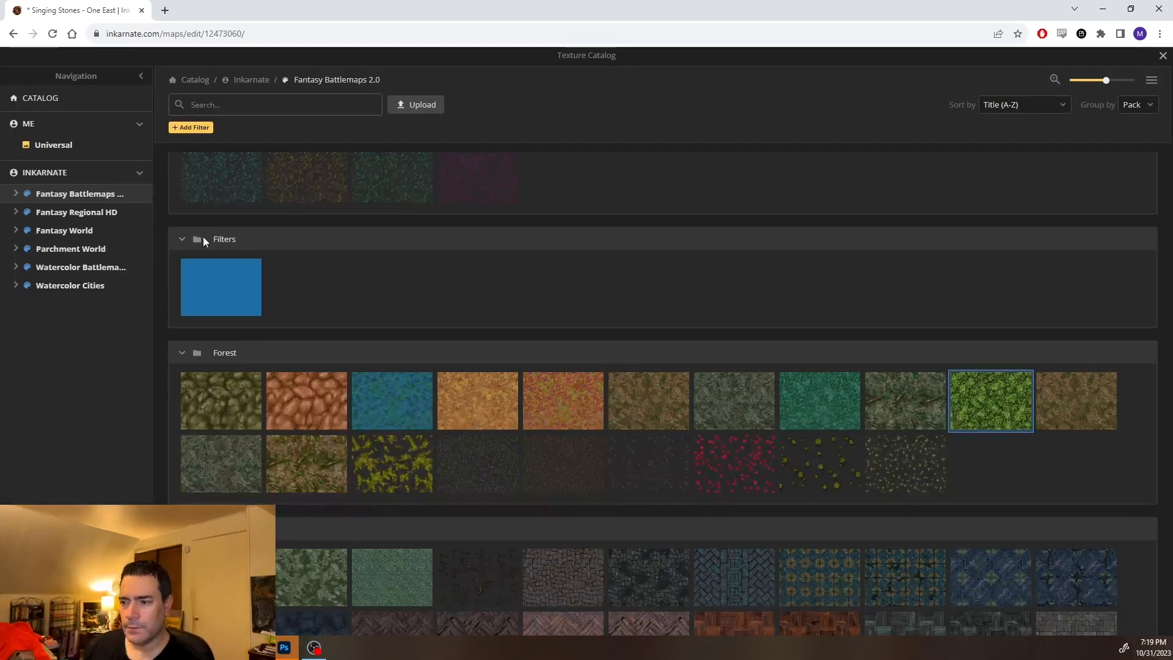
pyautogui.click(1160, 56)
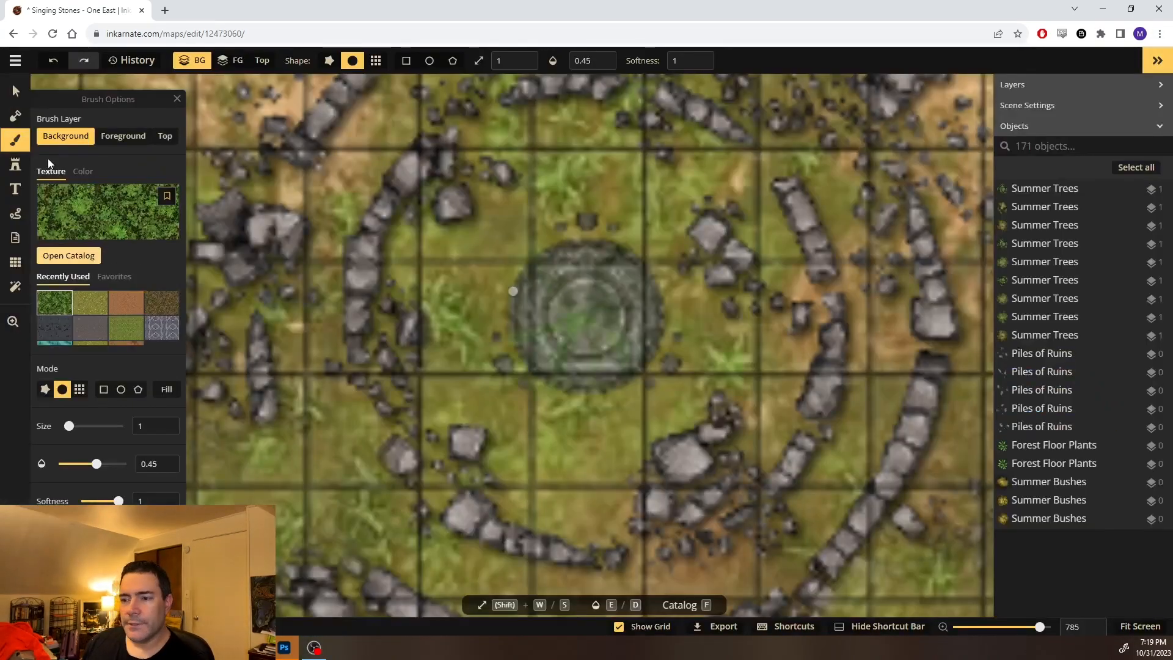
# Search the Fantasy Battlemaps 2.0 stamp catalog for "flower"
pyautogui.click(8, 165)
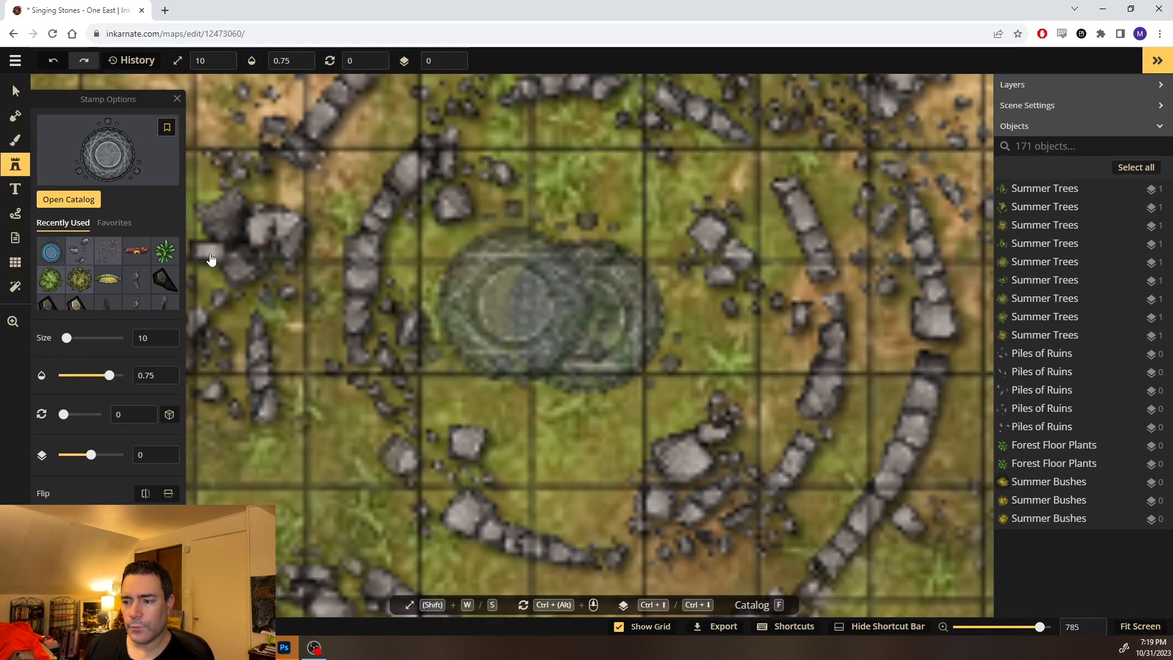
pyautogui.click(64, 197)
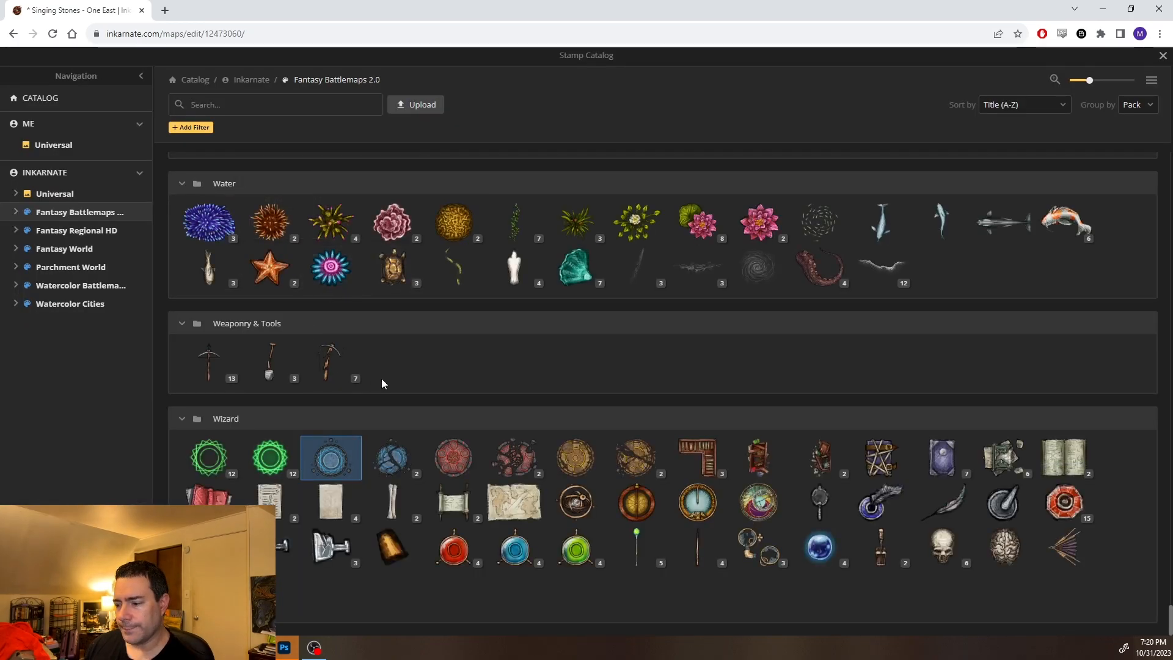
pyautogui.scroll(6, 383, 367)
pyautogui.write('flower')
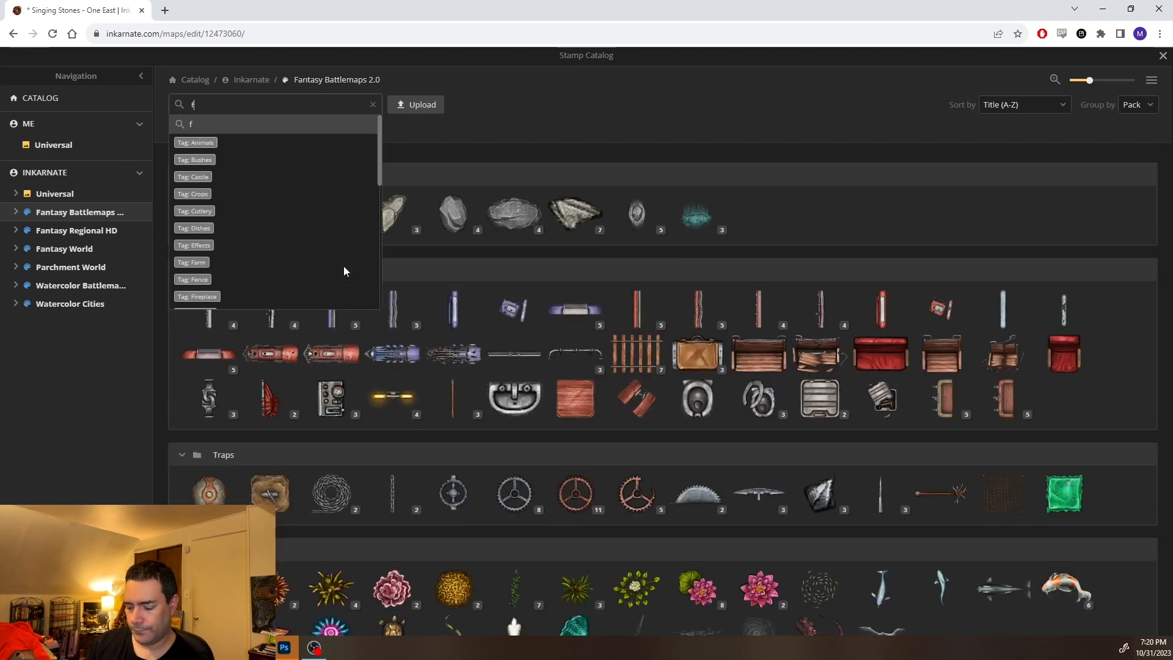
pyautogui.press('Return')
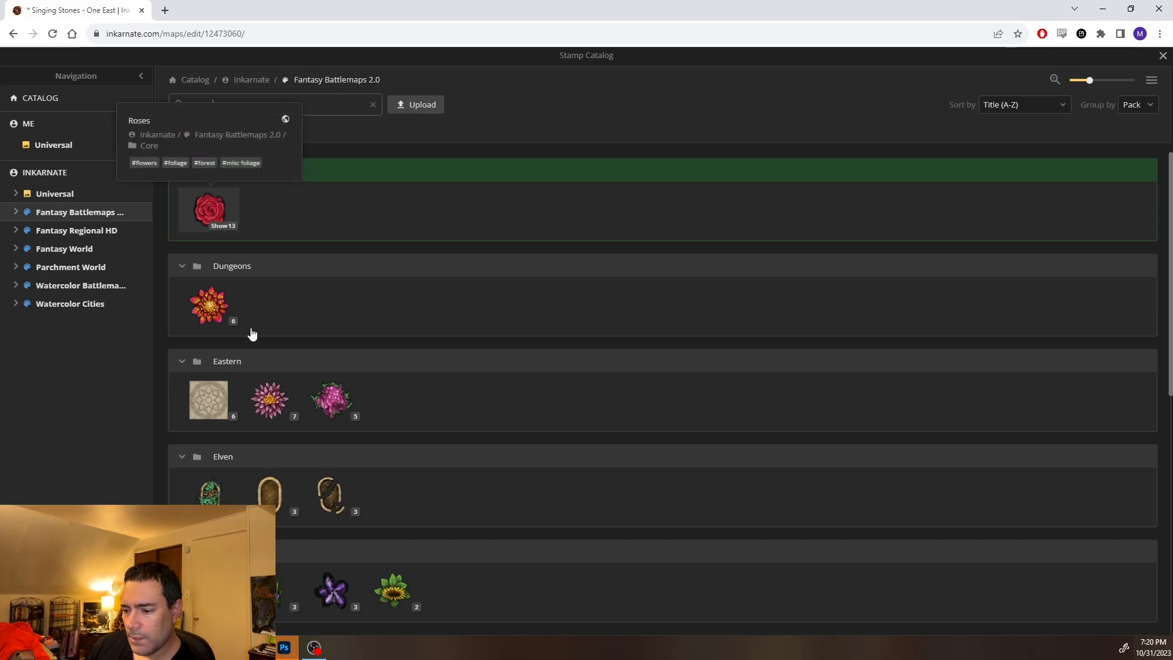
# Choose the second variant of the purple Deadly Nightshade flower stamp from the Gothic Horror pack
pyautogui.scroll(-5, 273, 357)
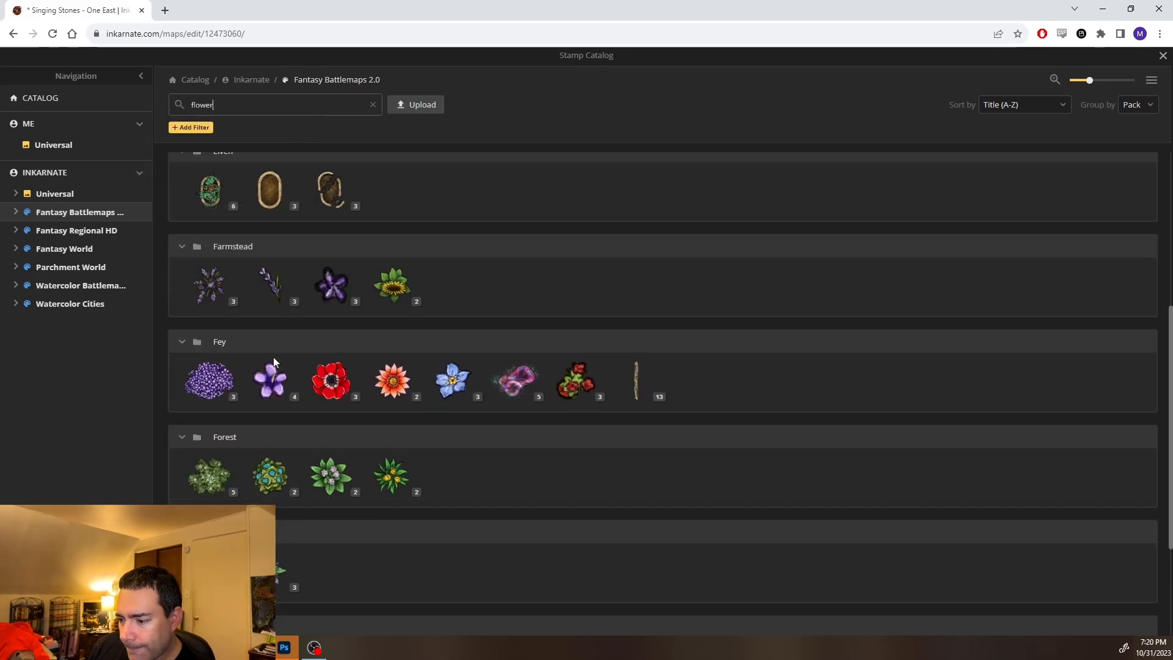
pyautogui.scroll(-1, 273, 357)
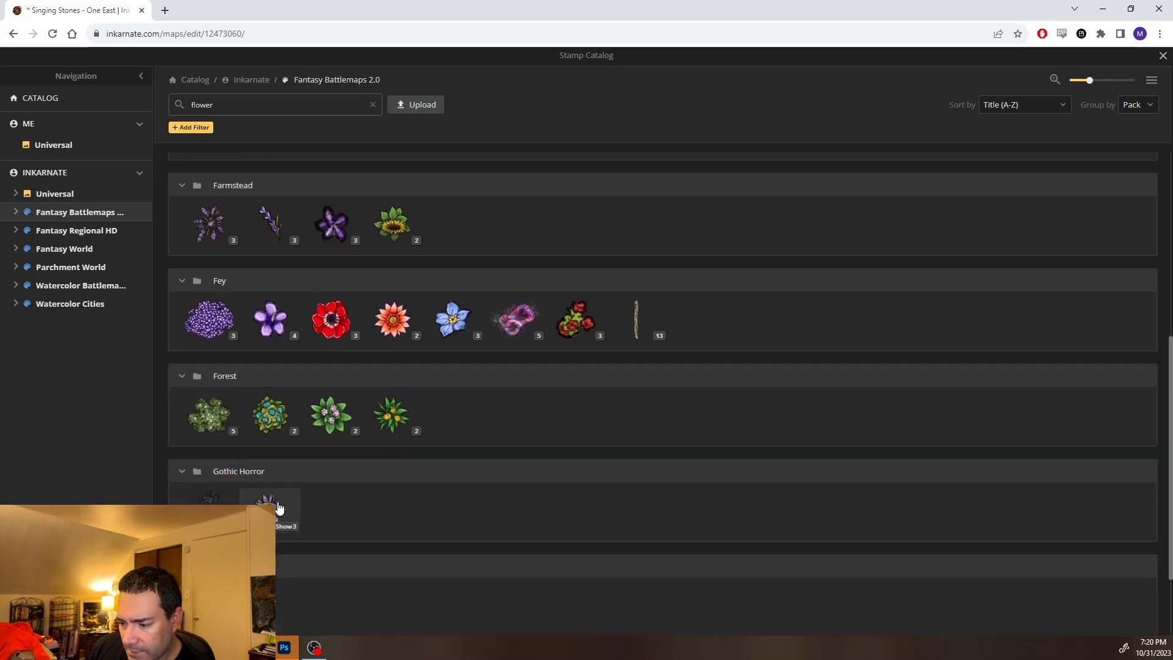
pyautogui.moveTo(279, 508)
pyautogui.scroll(-2, 390, 508)
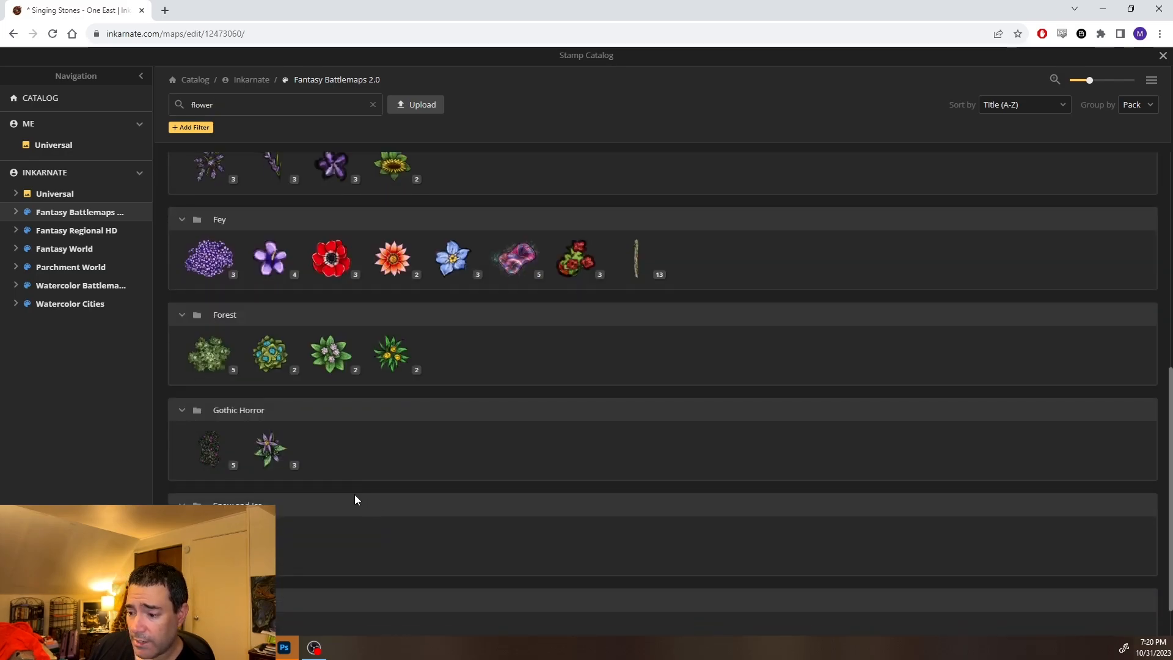
pyautogui.click(284, 417)
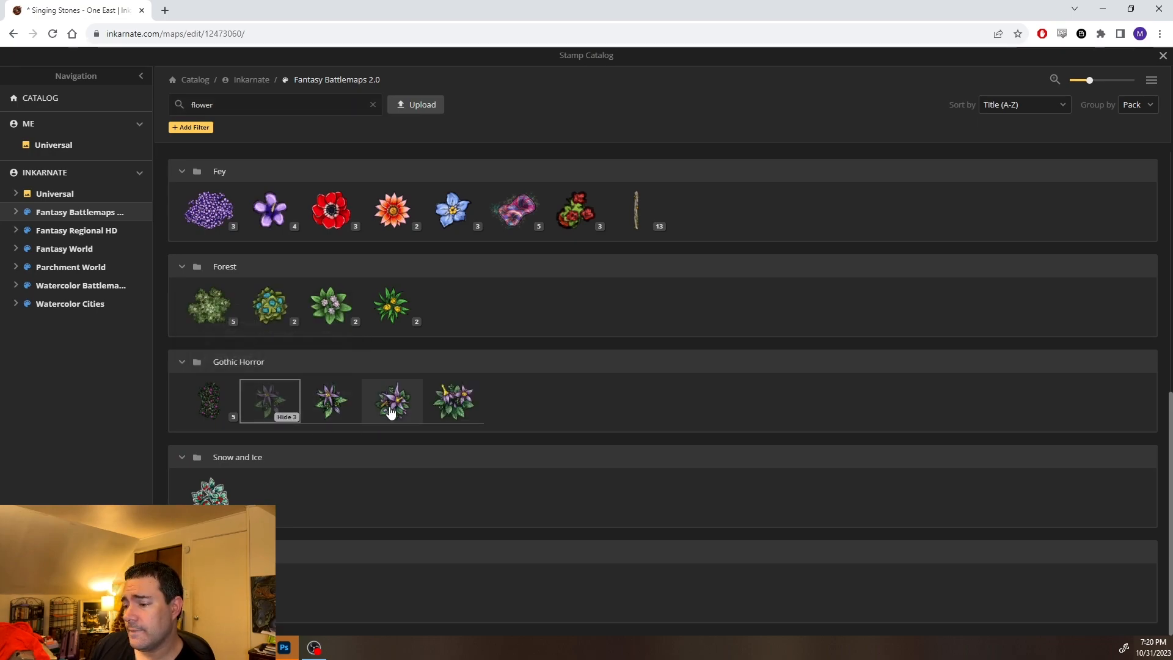
pyautogui.moveTo(390, 412)
pyautogui.click(416, 409)
pyautogui.scroll(2, 570, 311)
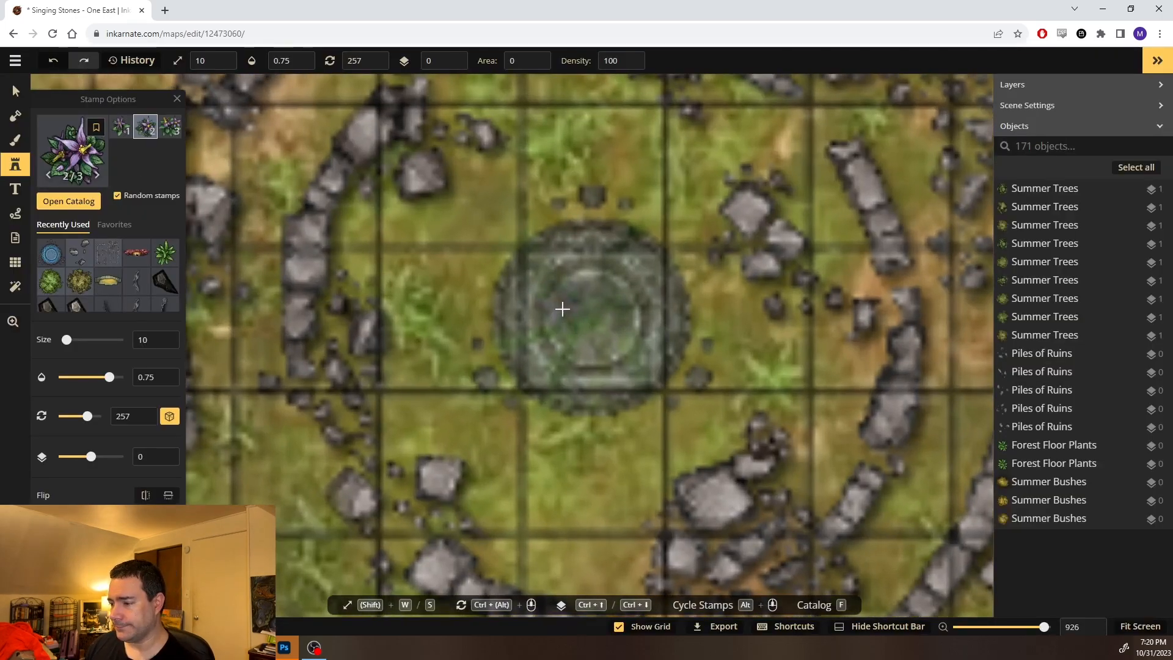
# Place one nightshade flower near the centre of the summoning circle at size 10 and 0.75 opacity
pyautogui.click(565, 292)
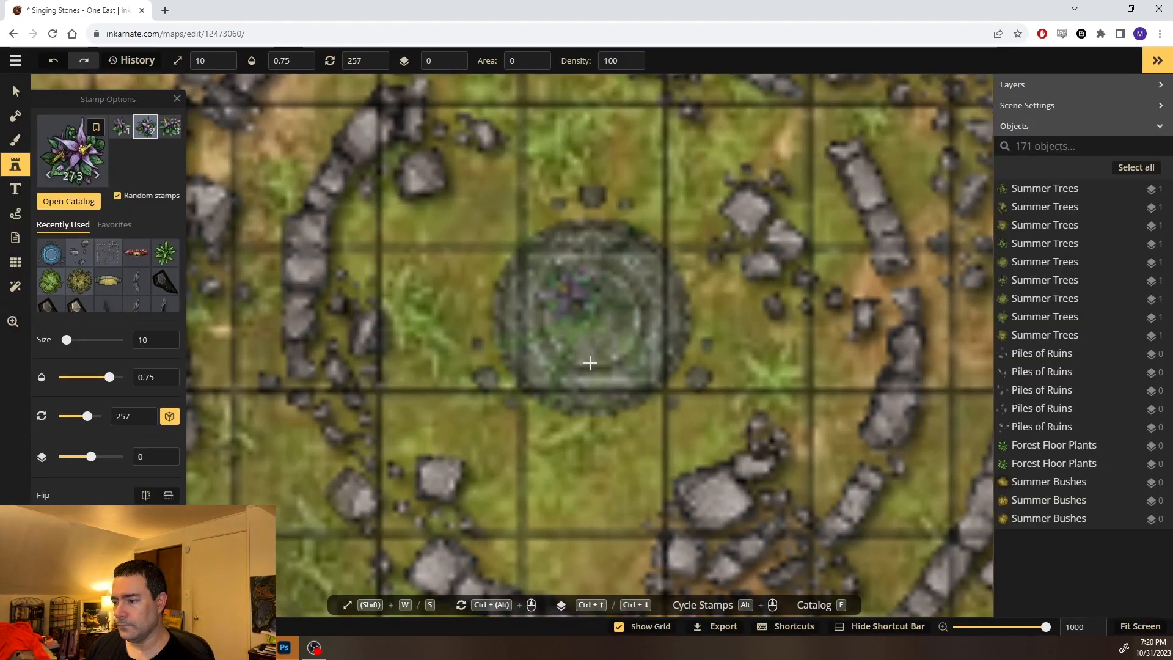
pyautogui.click(16, 91)
pyautogui.click(569, 300)
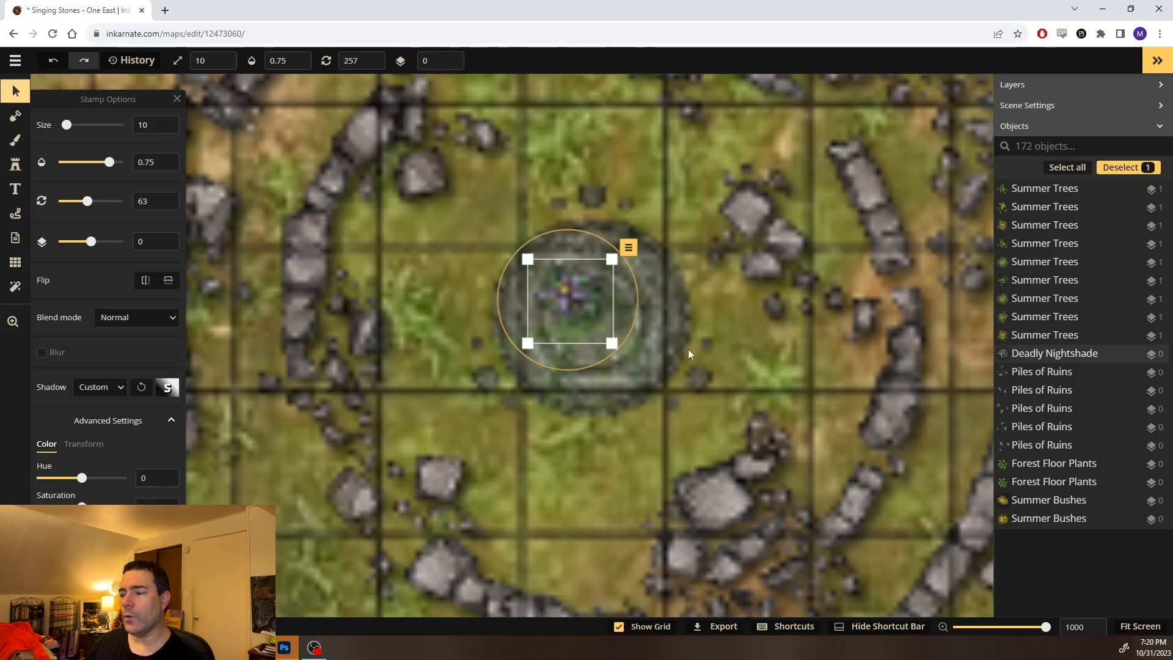
pyautogui.click(747, 341)
pyautogui.scroll(-2, 748, 341)
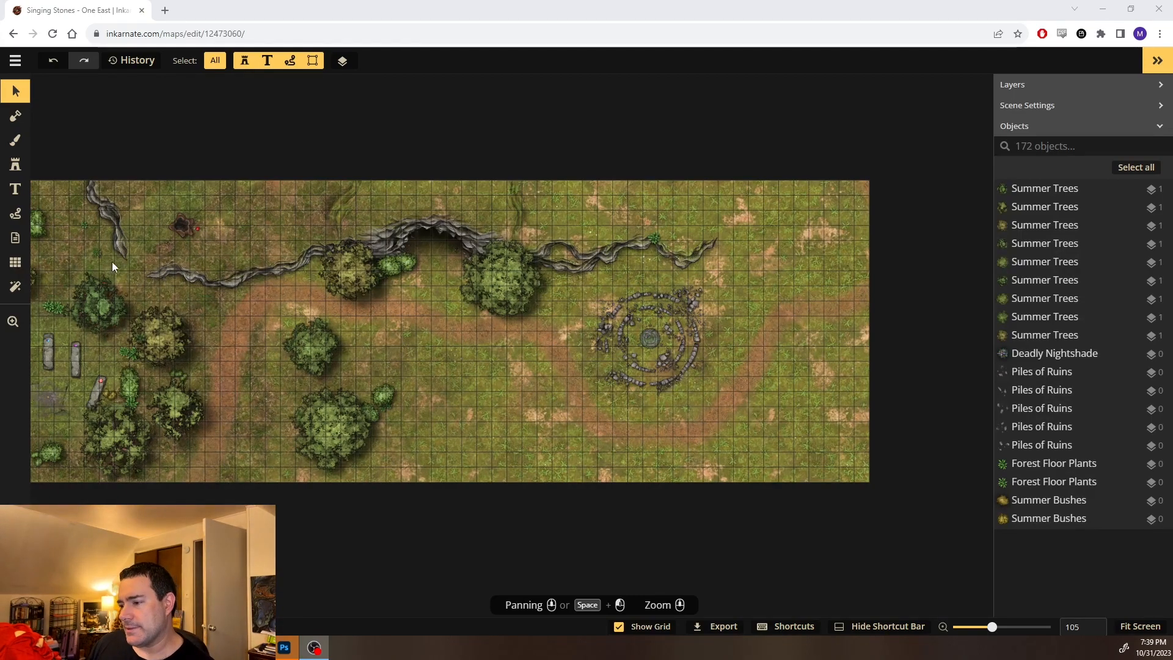
# Copy the small tree north of the gravestones and place the duplicate along the path's southern edge, below the cave entrance
pyautogui.scroll(4, 471, 319)
pyautogui.moveTo(439, 350)
pyautogui.mouseDown()
pyautogui.moveTo(720, 290)
pyautogui.moveTo(770, 364)
pyautogui.mouseUp()
pyautogui.press('space')
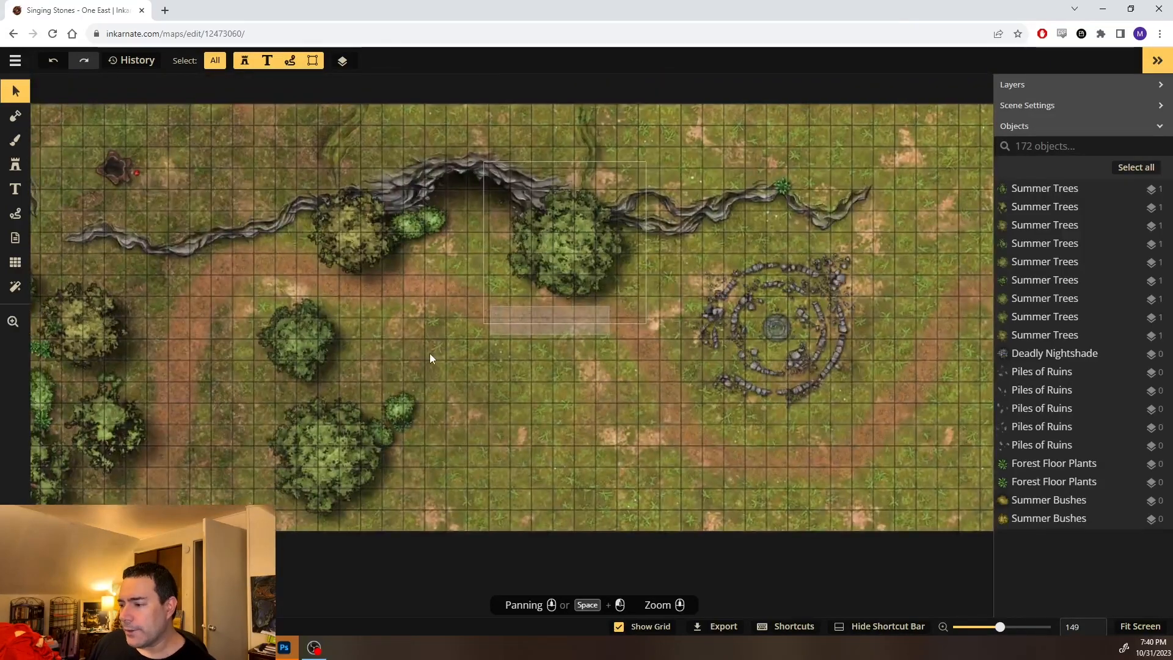
pyautogui.moveTo(408, 359); pyautogui.dragTo(702, 323)
pyautogui.moveTo(453, 314)
pyautogui.mouseDown()
pyautogui.moveTo(526, 319)
pyautogui.moveTo(648, 358)
pyautogui.mouseUp()
pyautogui.moveTo(180, 276); pyautogui.dragTo(217, 286)
pyautogui.click(306, 278)
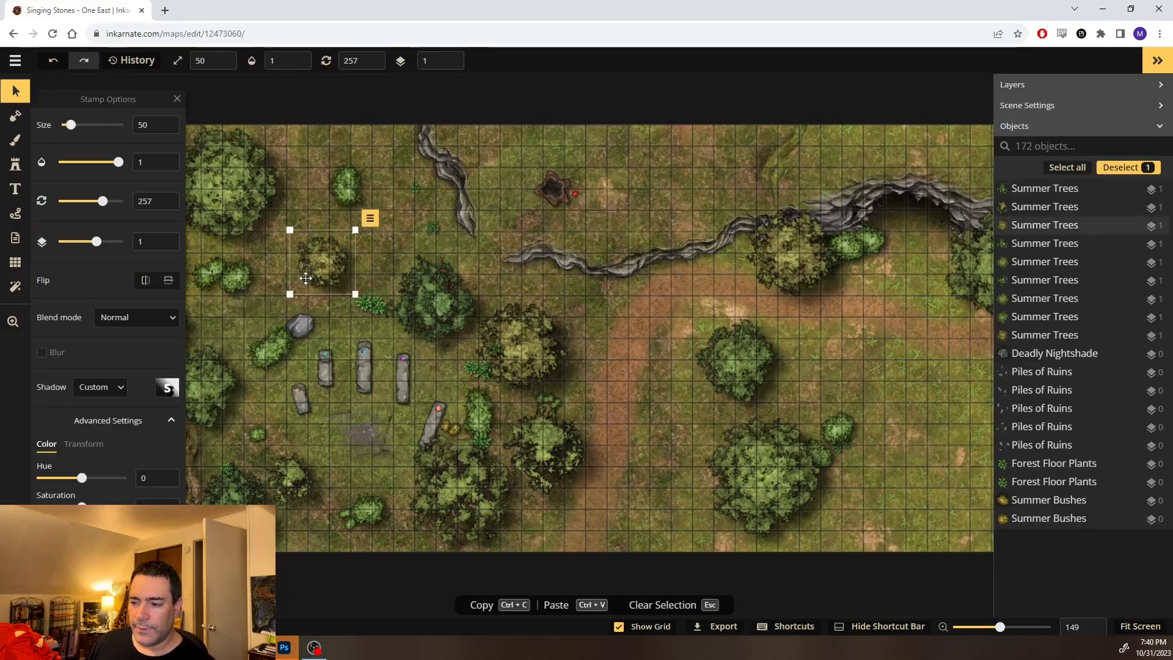
pyautogui.press('z')
pyautogui.moveTo(910, 409); pyautogui.dragTo(569, 318)
pyautogui.click(631, 387)
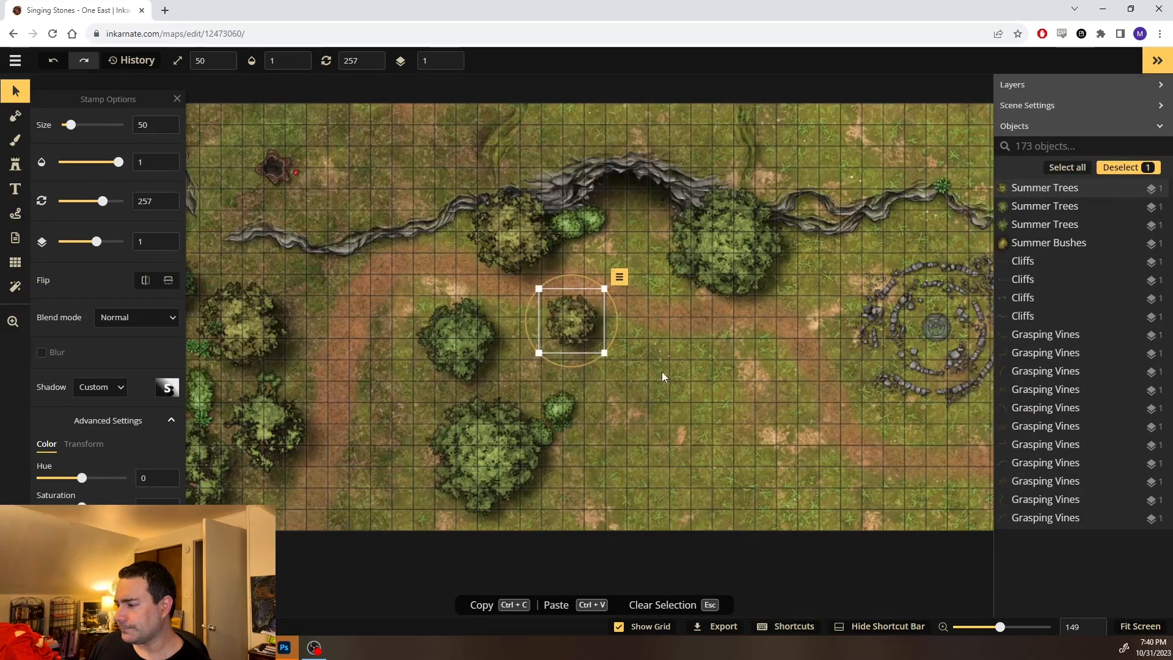
# Duplicate the size 83 tree southeast of the gravestones onto the path's edge east of the stone ruin, rotated to 133
pyautogui.press('z')
pyautogui.moveTo(615, 396); pyautogui.dragTo(712, 379)
pyautogui.click(374, 405)
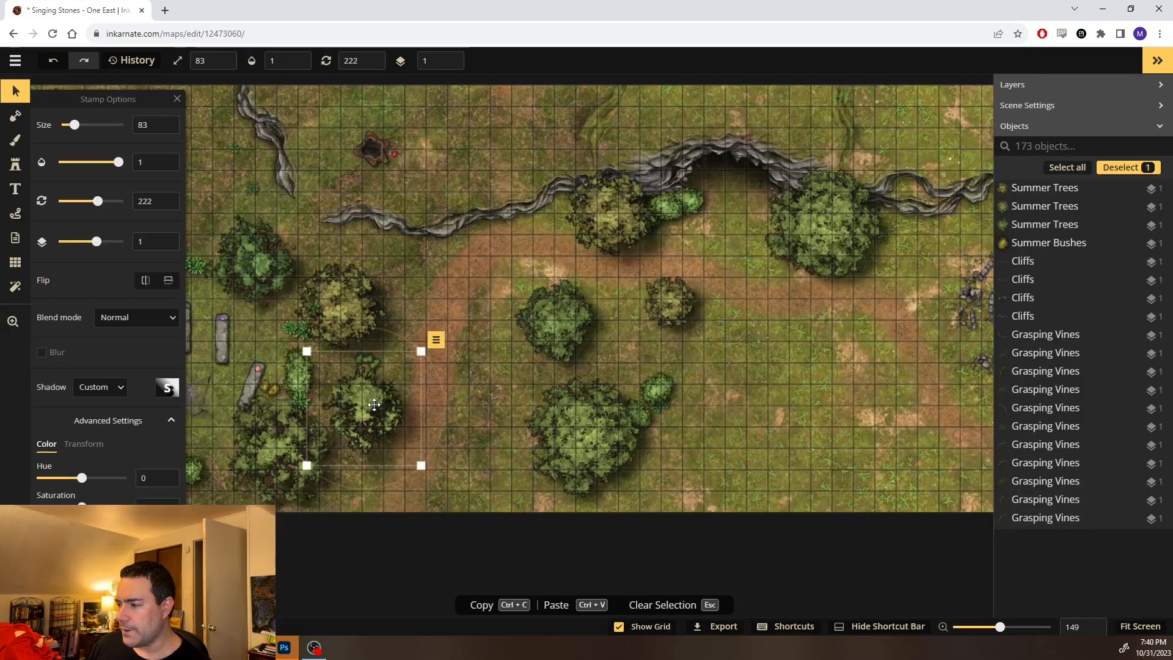
pyautogui.press('space')
pyautogui.moveTo(924, 388); pyautogui.dragTo(746, 280)
pyautogui.hotkey('ctrl', 'v')
pyautogui.moveTo(693, 219); pyautogui.dragTo(675, 319)
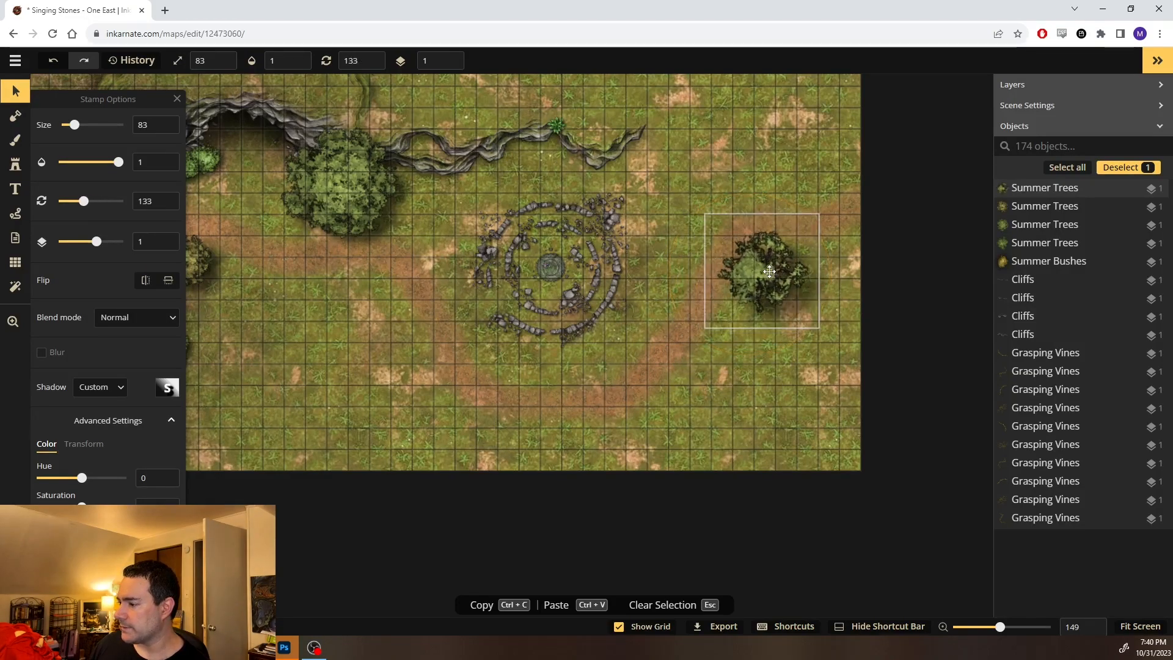
pyautogui.click(285, 368)
# Search the stamp catalog for "fallen" and choose the second bare variant of the Forest pack's fallen tree
pyautogui.press('space')
pyautogui.moveTo(330, 368); pyautogui.dragTo(524, 397)
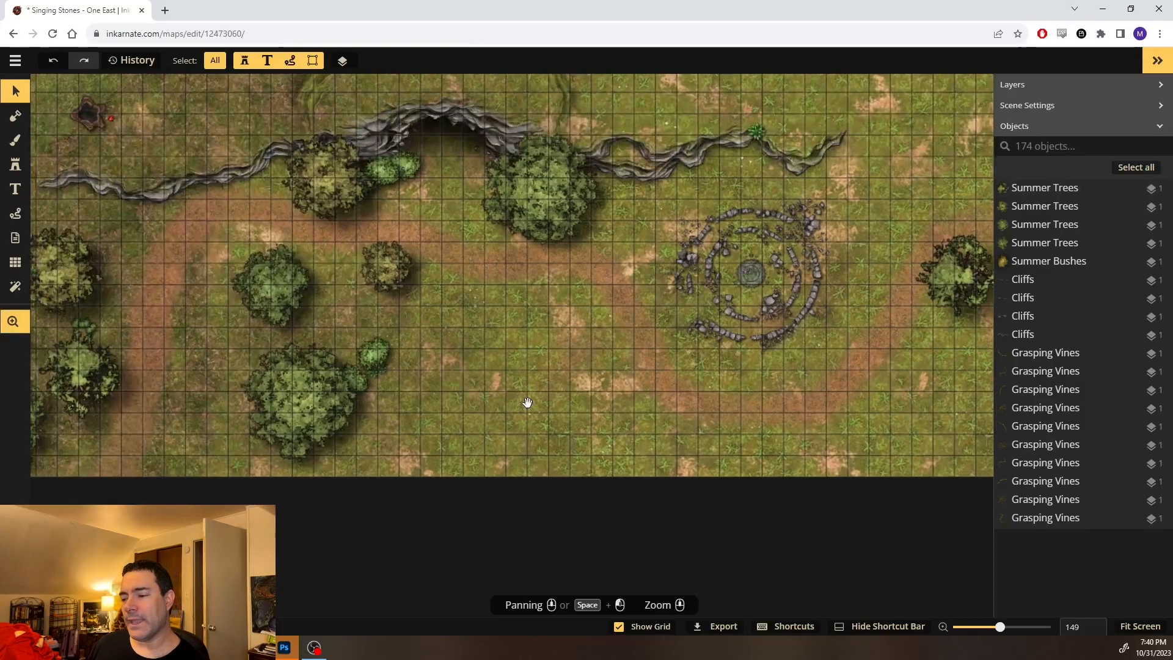
pyautogui.moveTo(532, 280); pyautogui.dragTo(375, 398)
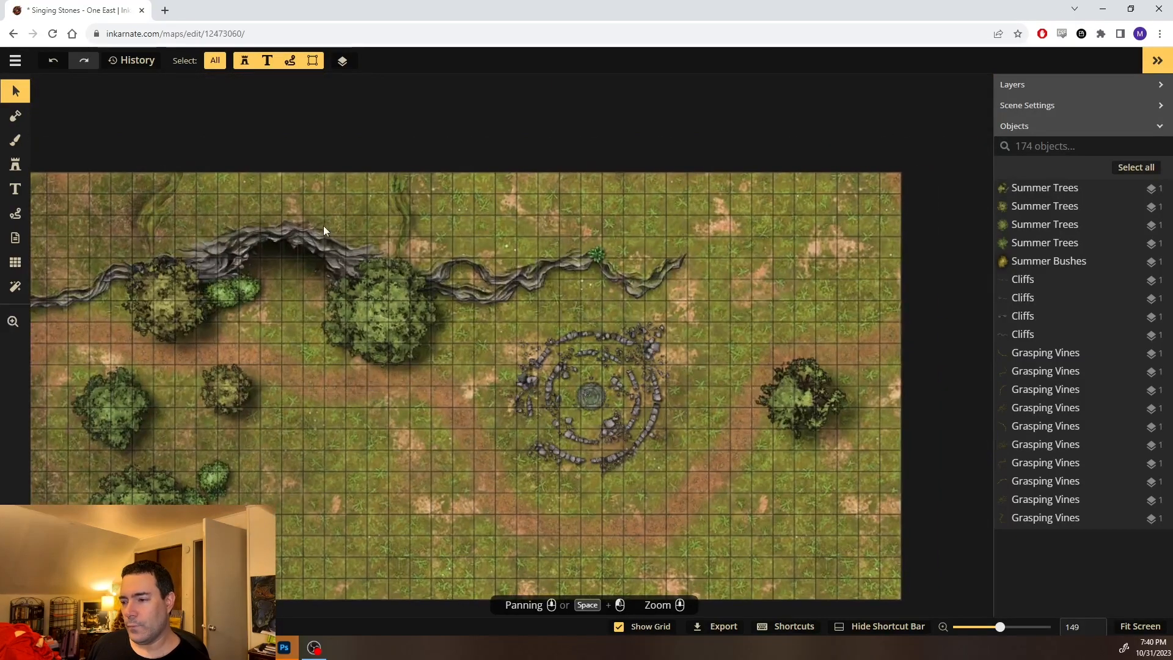
pyautogui.moveTo(519, 427); pyautogui.dragTo(406, 399)
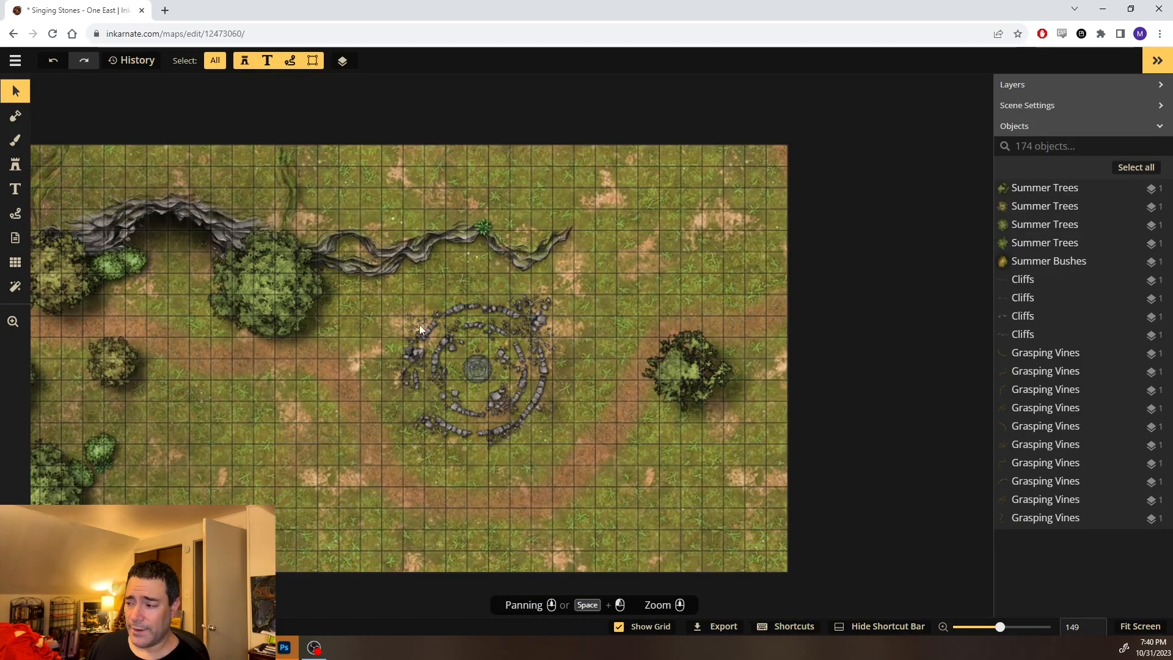
pyautogui.moveTo(352, 365); pyautogui.dragTo(472, 315)
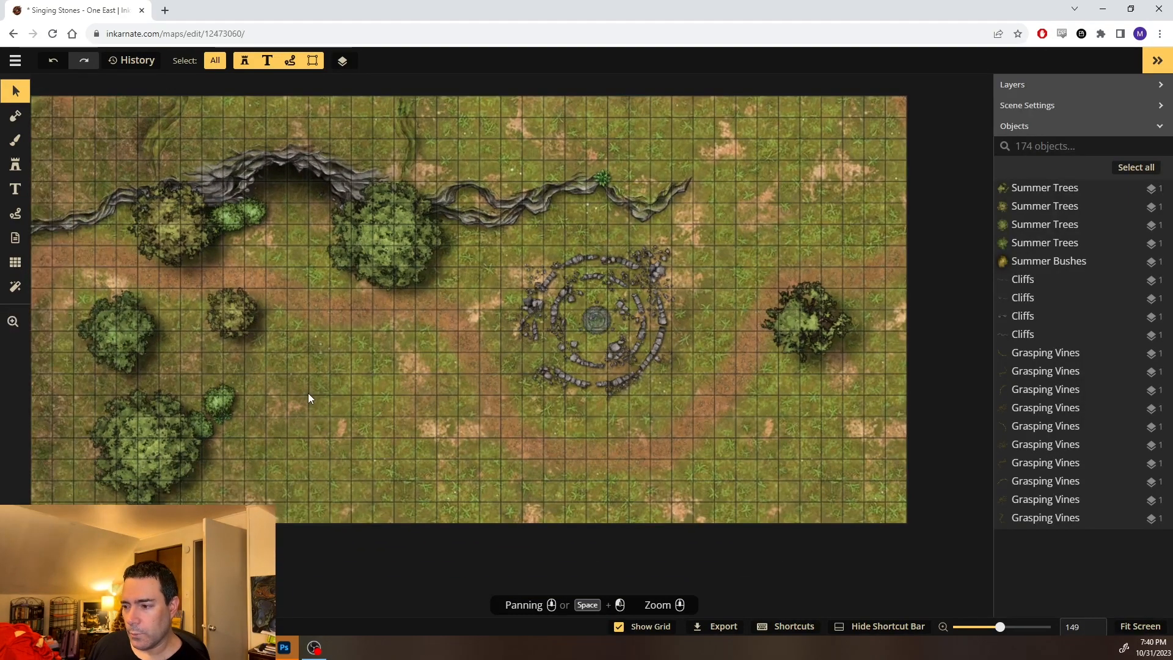
pyautogui.click(21, 173)
pyautogui.click(72, 200)
pyautogui.write('fallen')
pyautogui.press('Return')
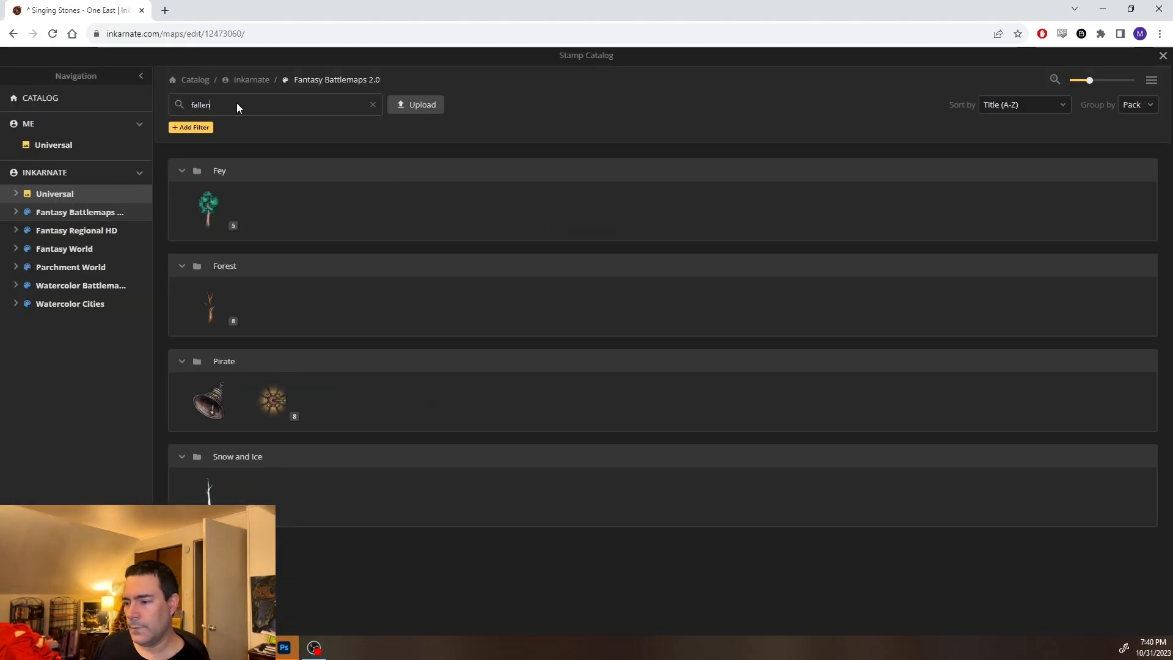
pyautogui.click(223, 322)
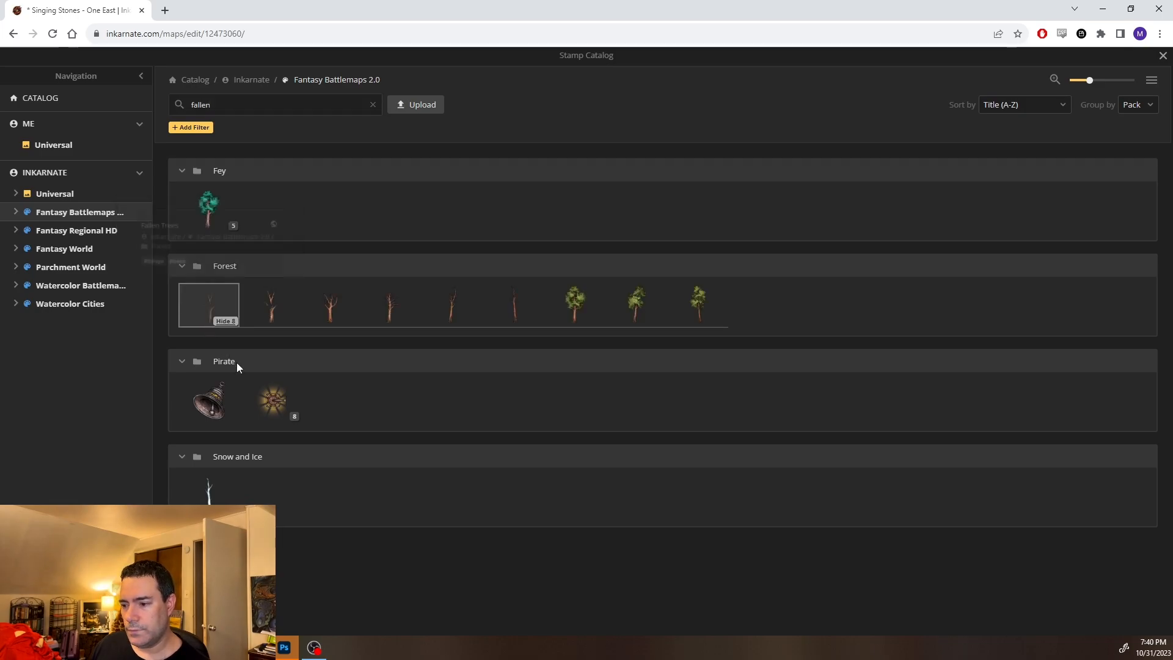
pyautogui.click(324, 315)
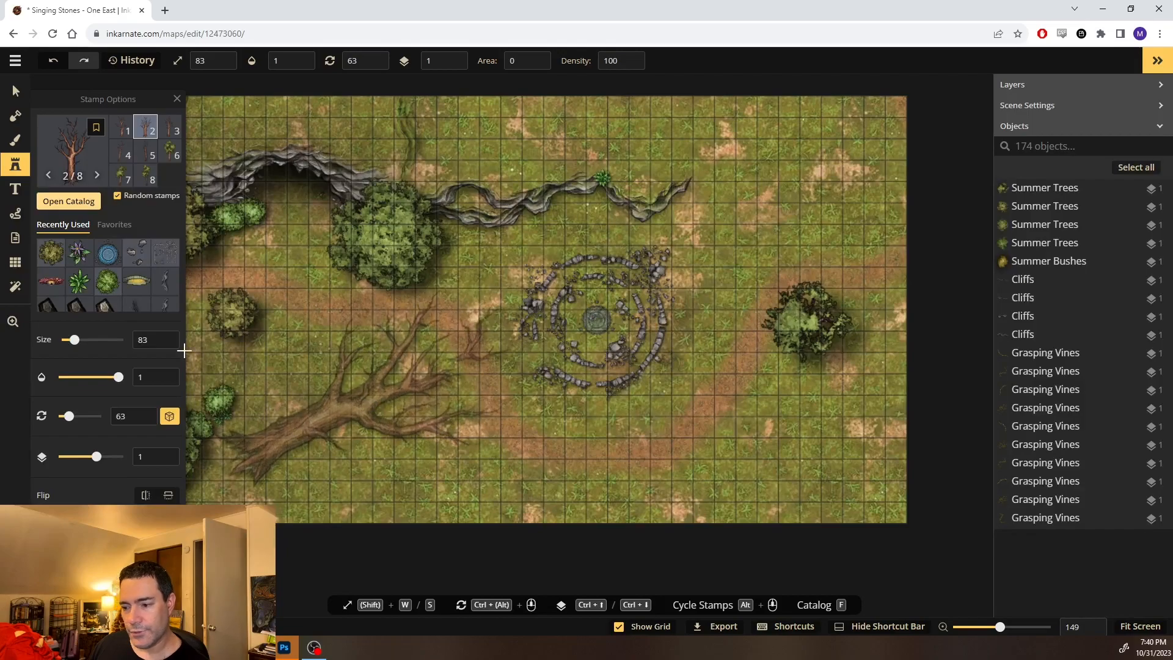
# Set the fallen tree stamp's size to 50 and place it in the grass southwest of the stone ruin
pyautogui.scroll(-4, 144, 340)
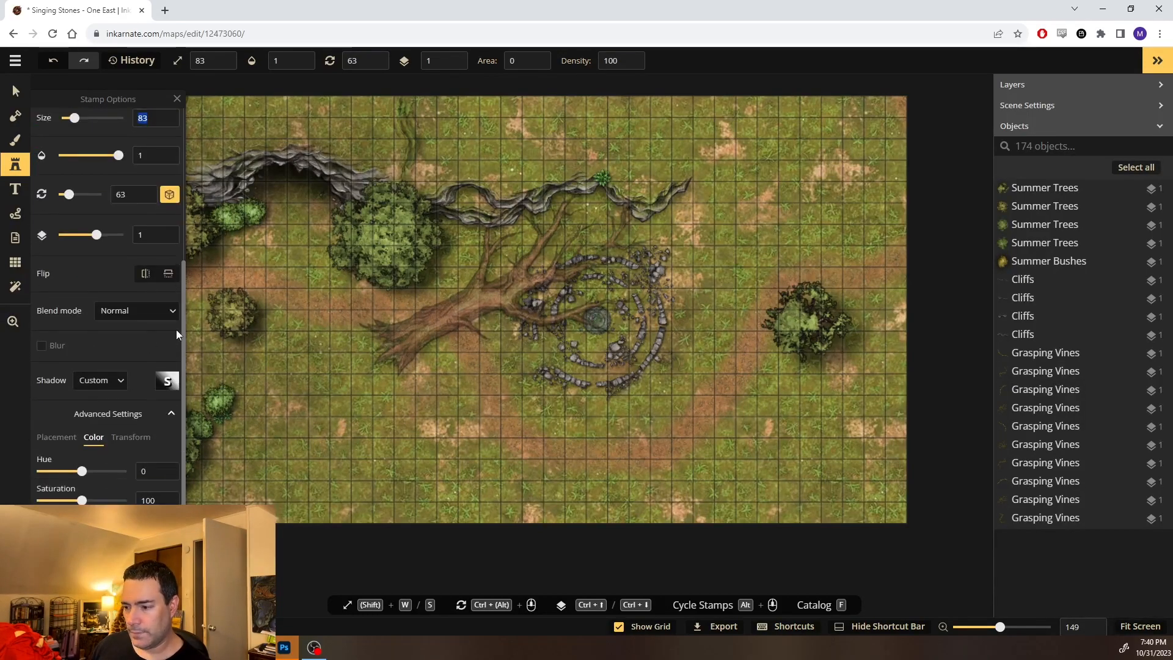
pyautogui.scroll(3, 128, 372)
pyautogui.scroll(2, 128, 372)
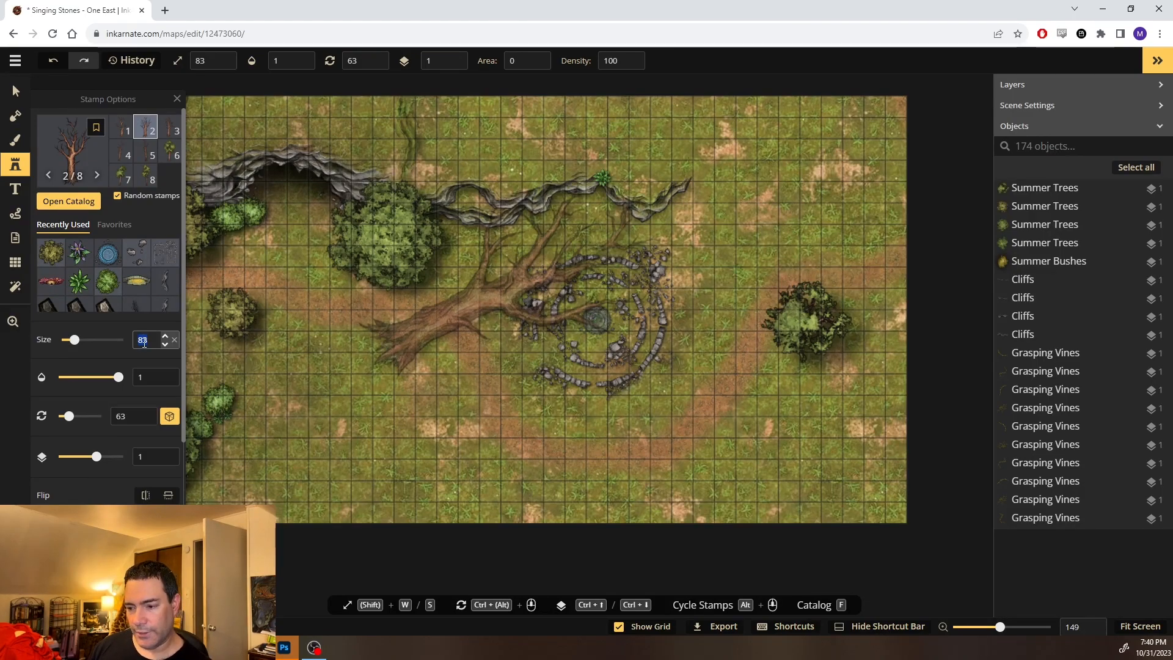
pyautogui.write('30')
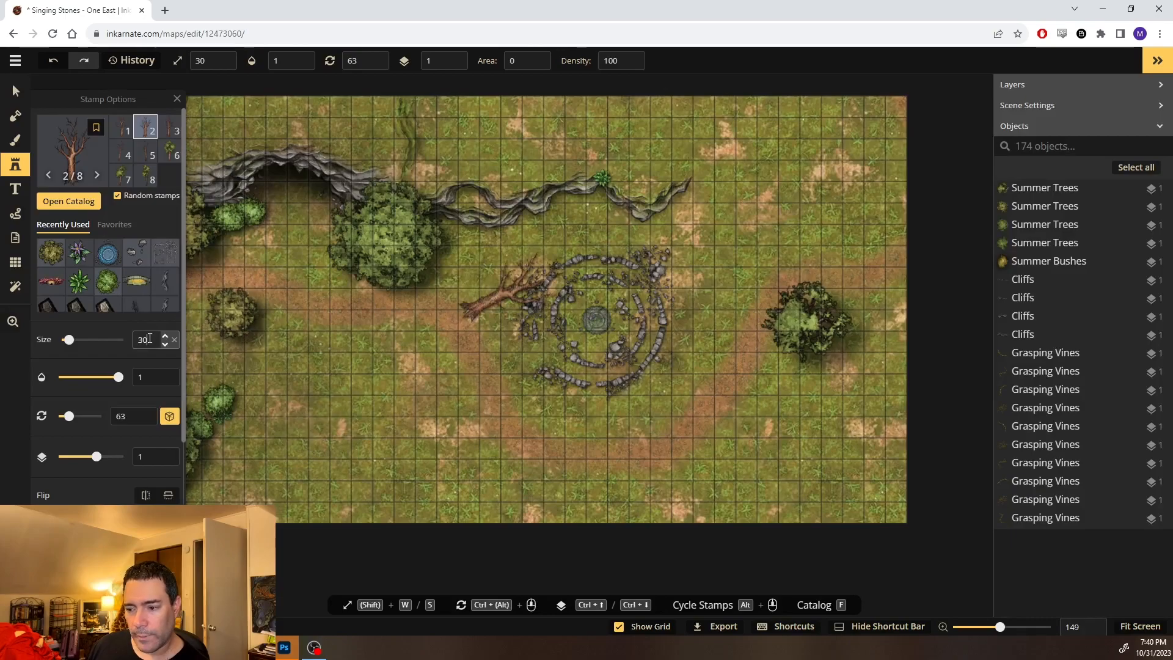
pyautogui.write('50')
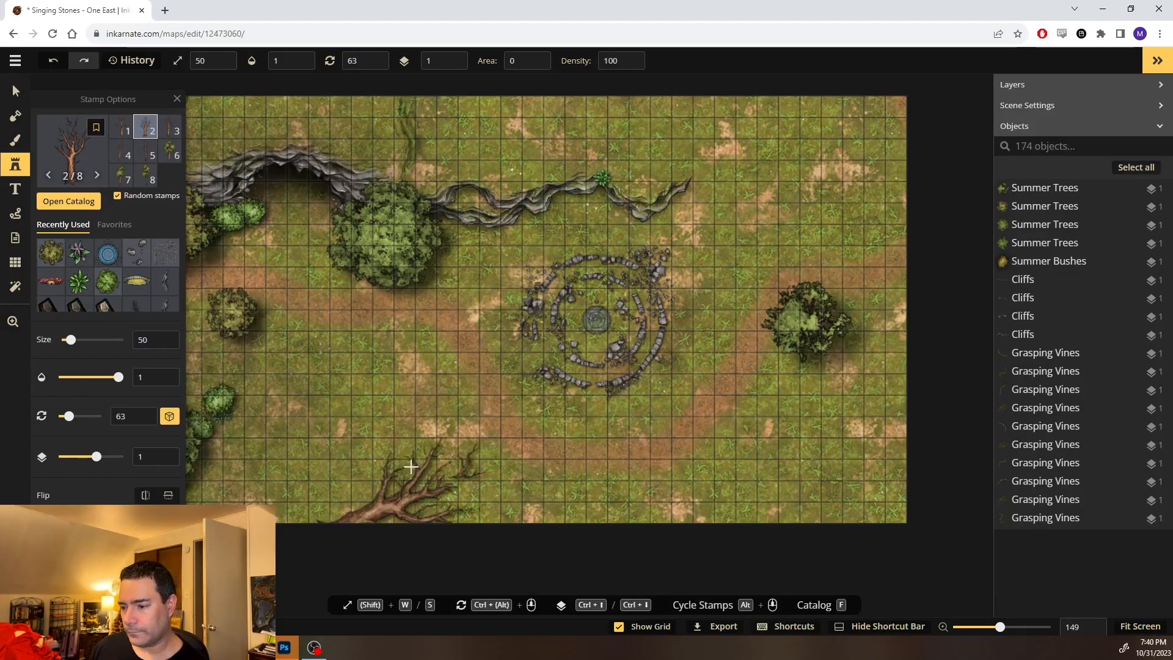
pyautogui.click(373, 416)
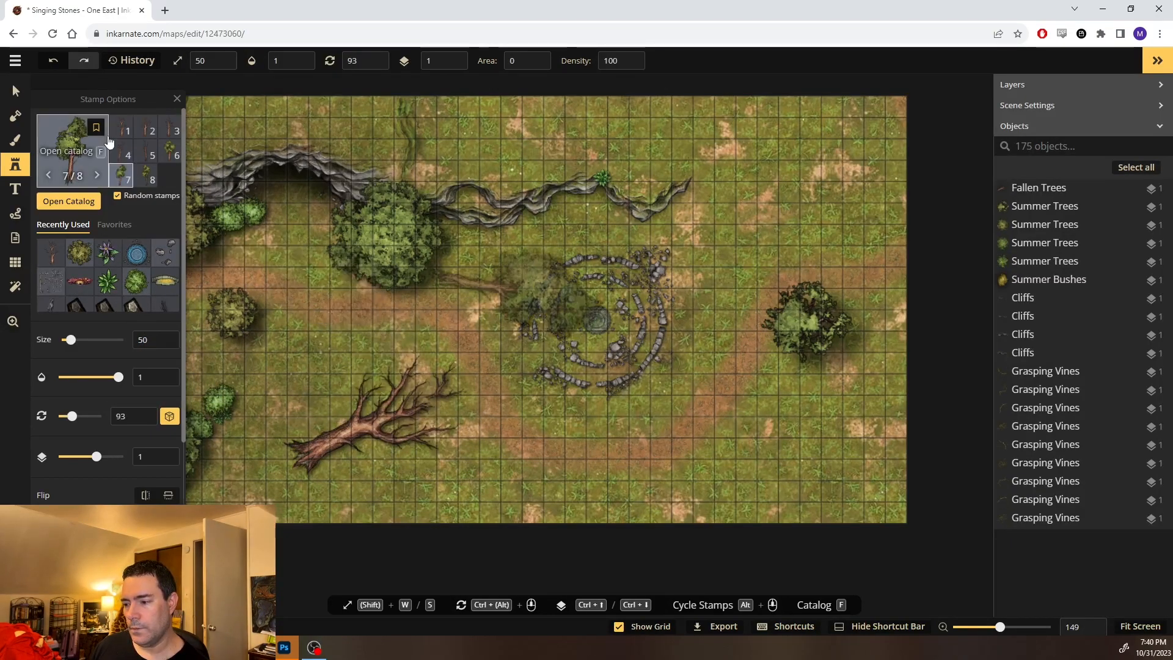
# Rotate the fallen tree to 113 and move it southeast, closer to the bend of the path
pyautogui.click(15, 92)
pyautogui.click(391, 421)
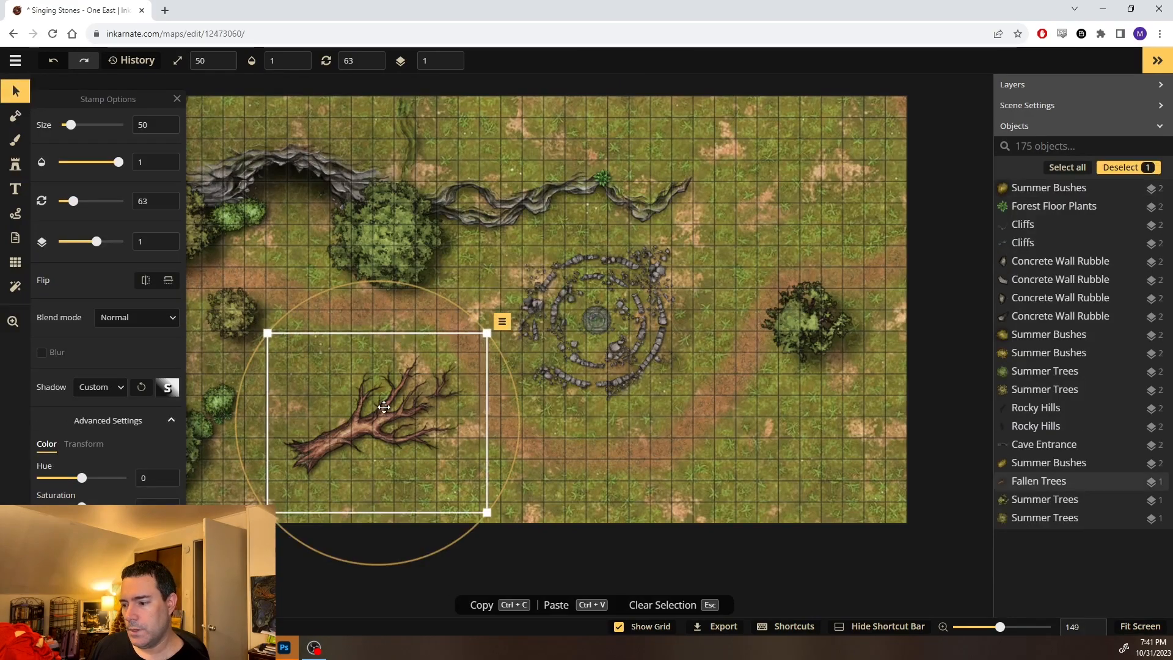
pyautogui.moveTo(412, 286); pyautogui.dragTo(502, 361)
pyautogui.moveTo(367, 428); pyautogui.dragTo(419, 449)
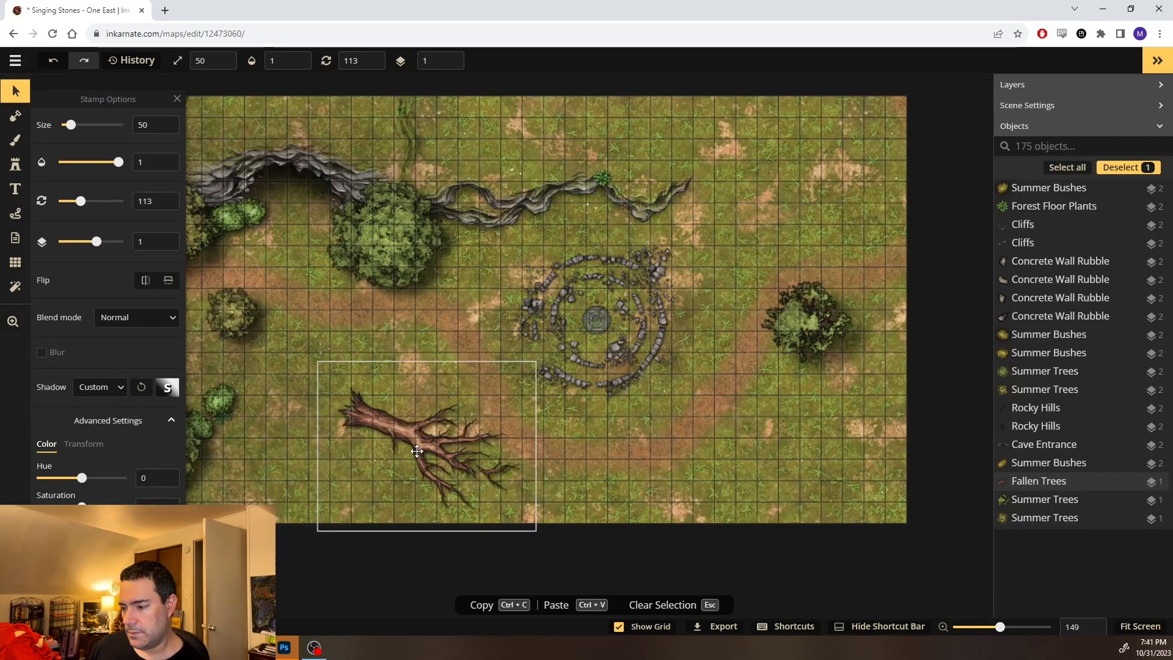
pyautogui.click(665, 416)
# Search the Fantasy Battlemaps 2.0 stamp catalog for "pit" and for "hole"
pyautogui.moveTo(538, 379); pyautogui.dragTo(657, 369)
pyautogui.click(16, 165)
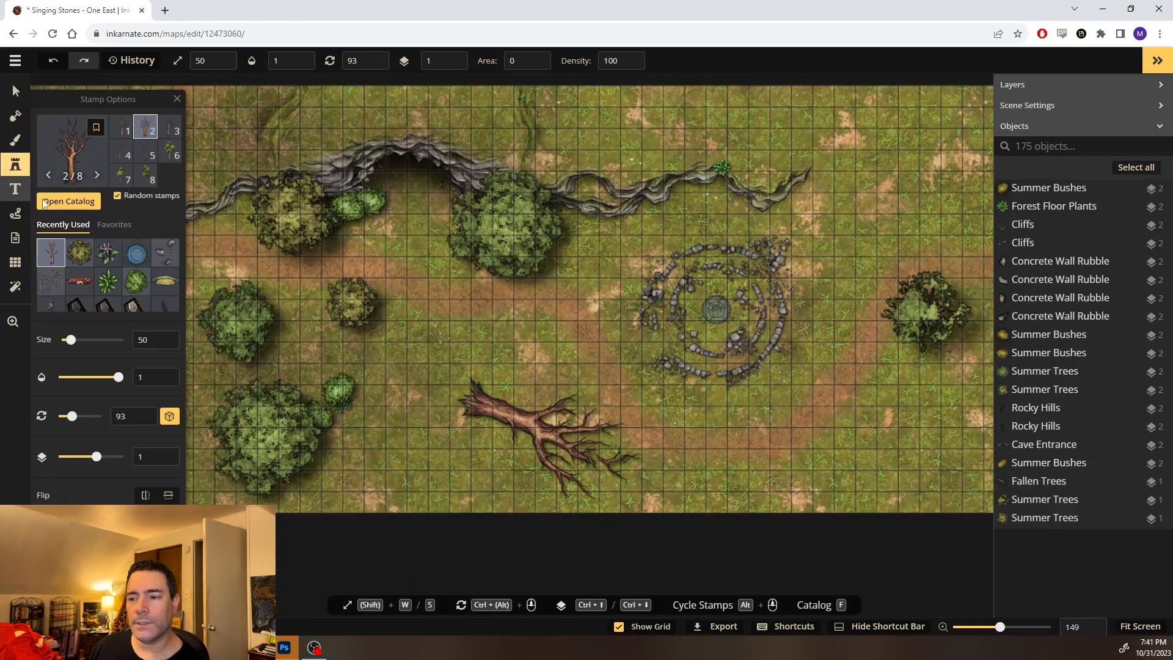
pyautogui.click(56, 198)
pyautogui.write('pit')
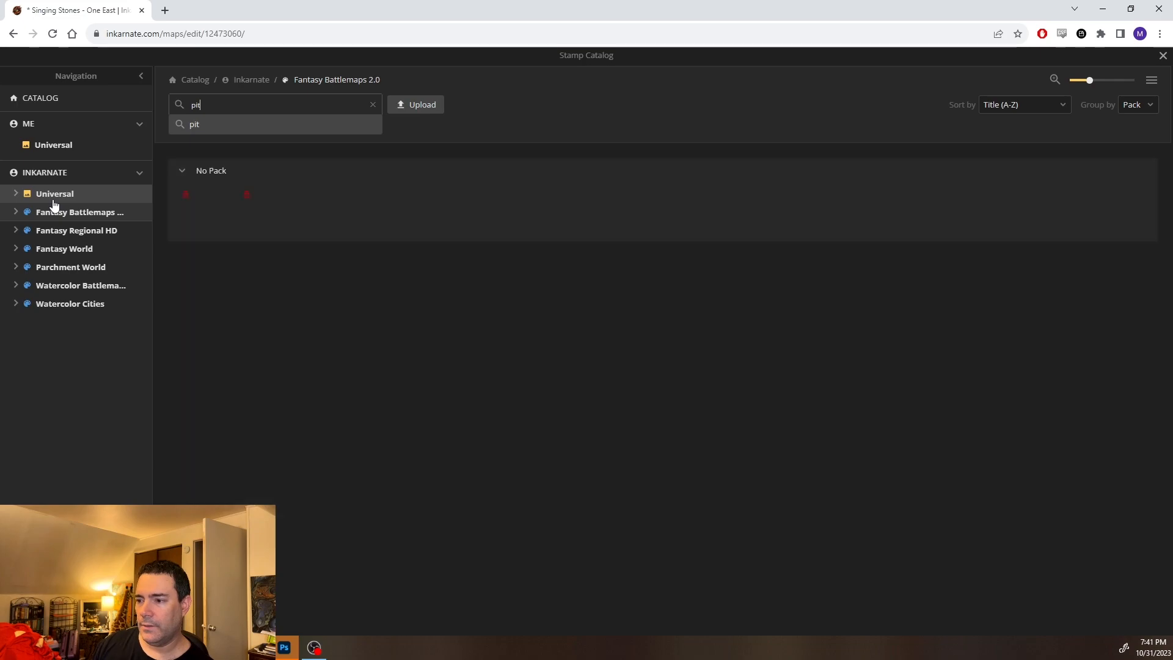
pyautogui.click(85, 212)
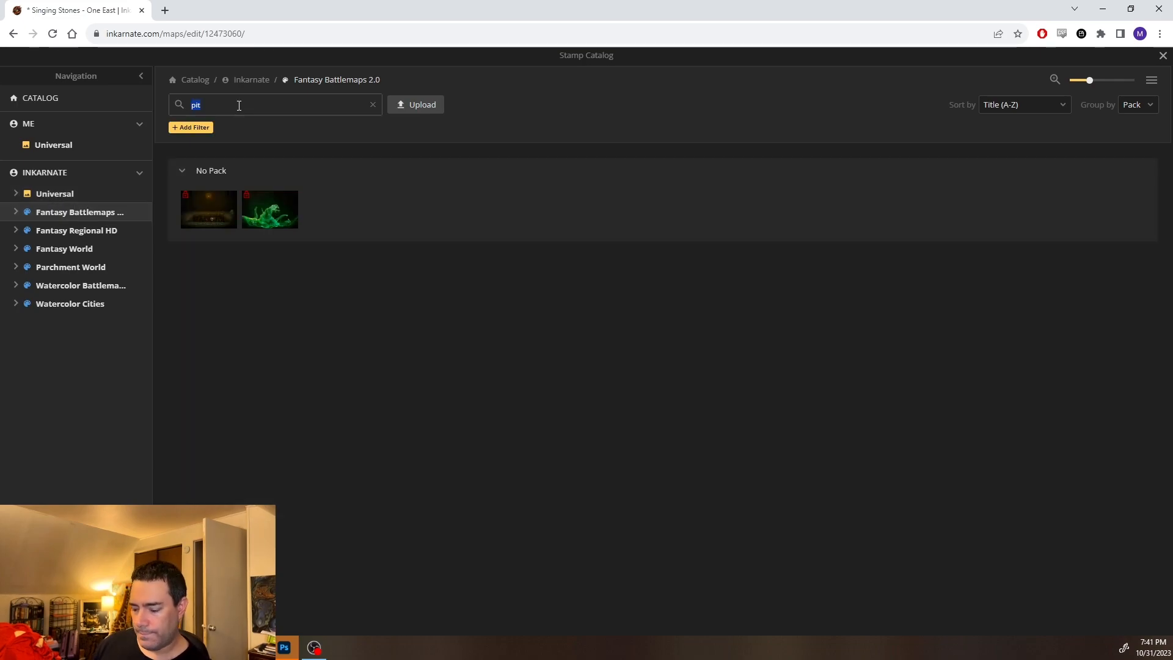
pyautogui.write('hole')
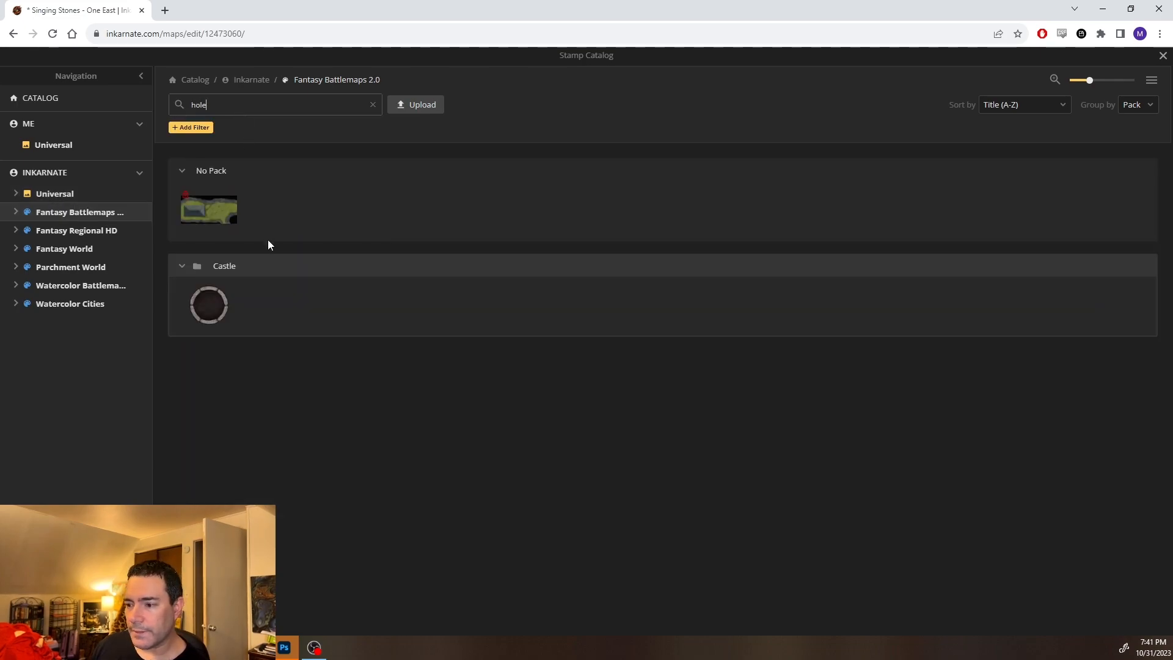
pyautogui.moveTo(213, 310)
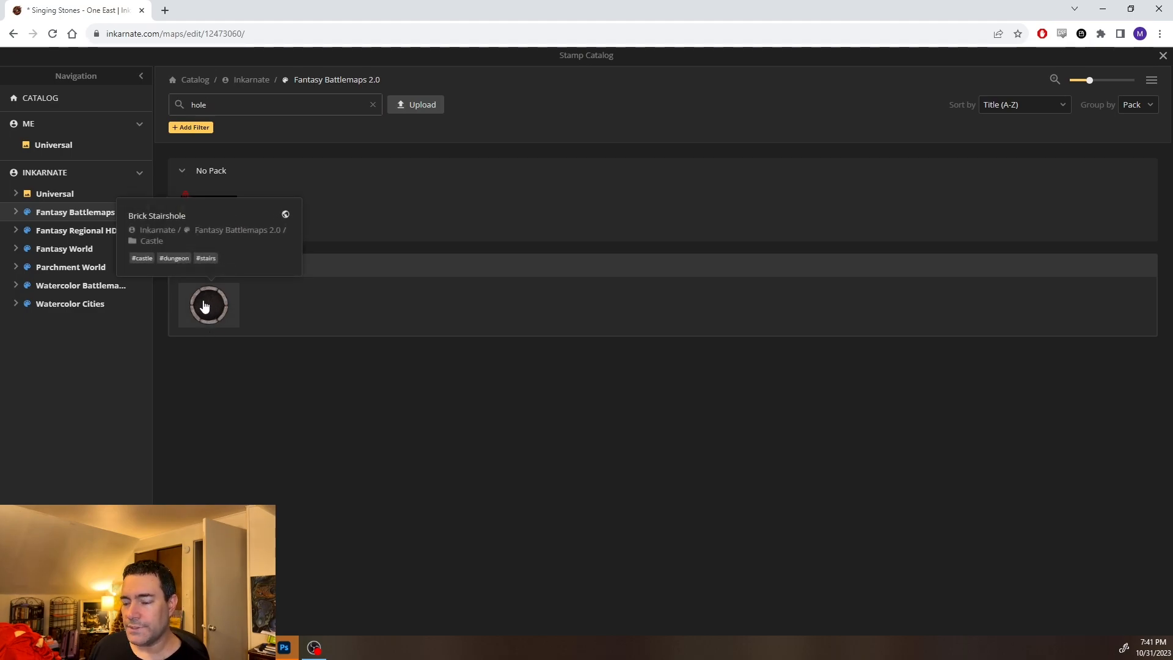
# Search the Universal and Watercolor Battlemaps stamps for "hole", and the Watercolor Battlemaps stamps also for "pit"
pyautogui.click(43, 193)
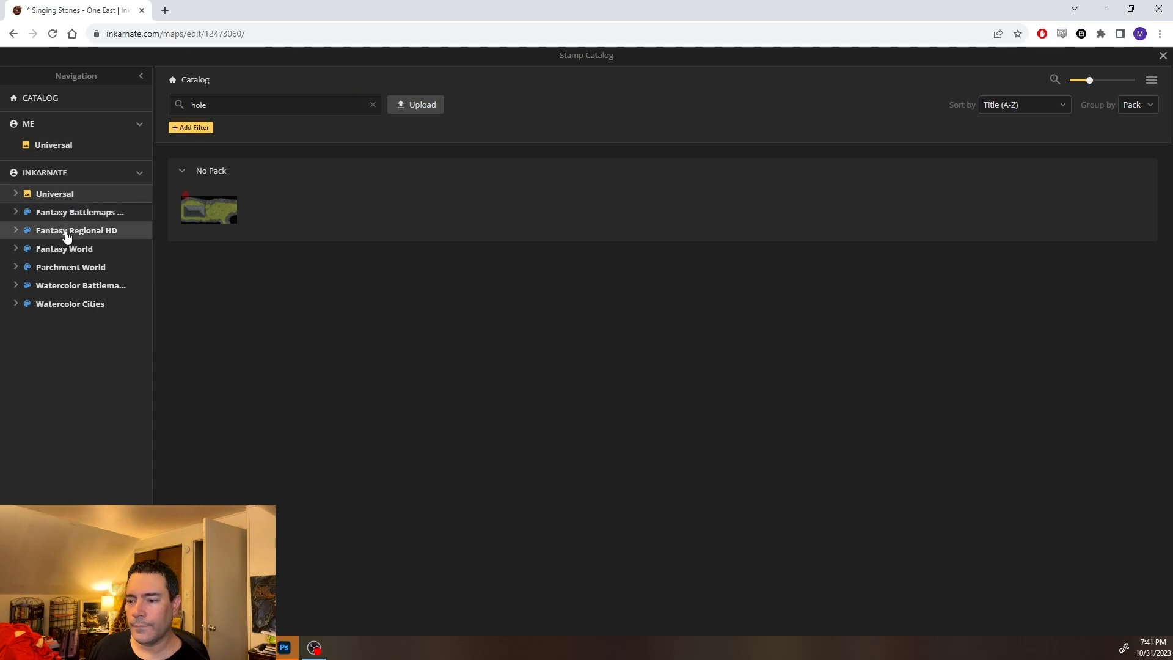
pyautogui.click(69, 287)
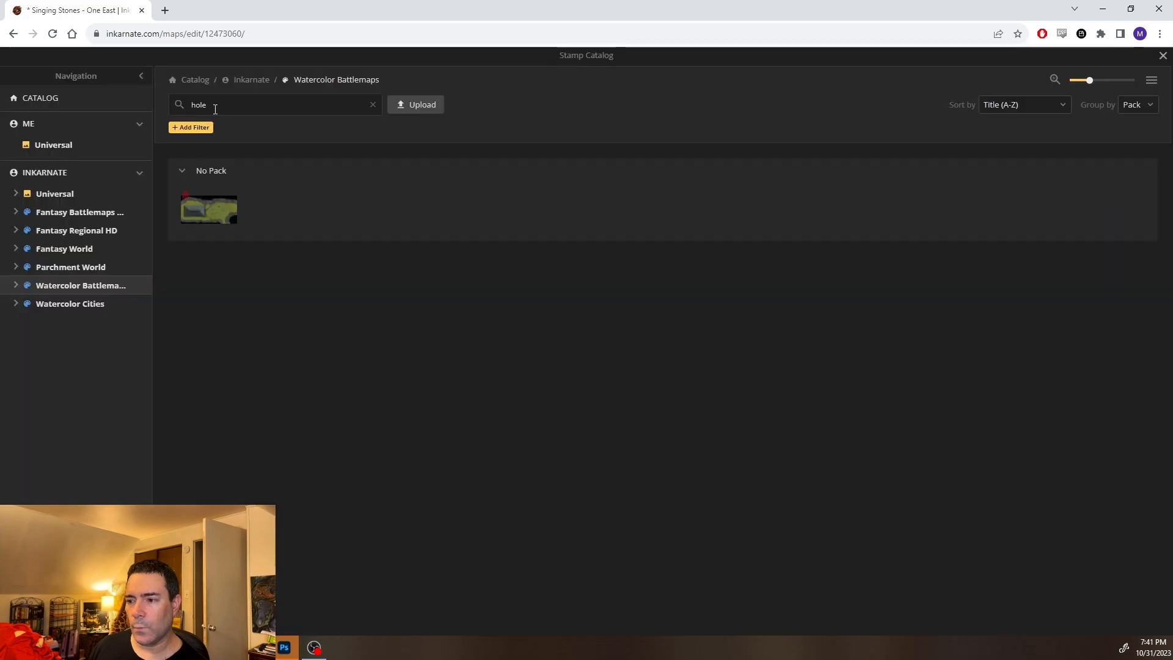
pyautogui.doubleClick(215, 109)
pyautogui.write('holebo')
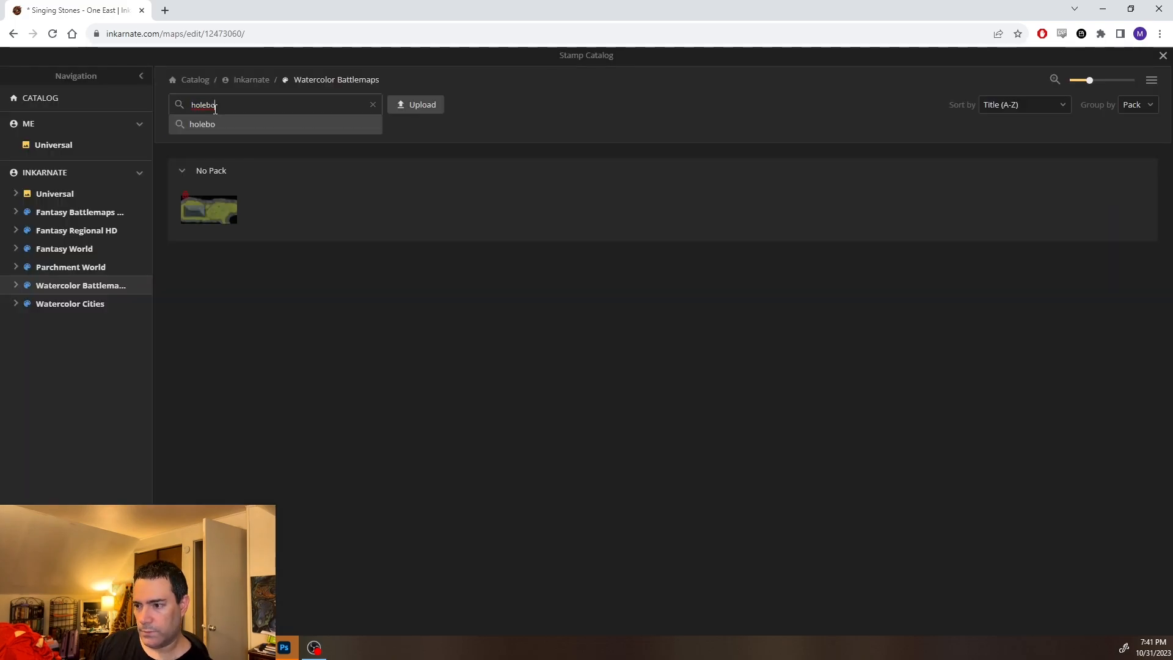
pyautogui.press('BackSpace')
pyautogui.press('BackSpace')
pyautogui.press('BackSpace')
pyautogui.press('BackSpace')
pyautogui.press('BackSpace')
pyautogui.press('BackSpace')
pyautogui.write('pit')
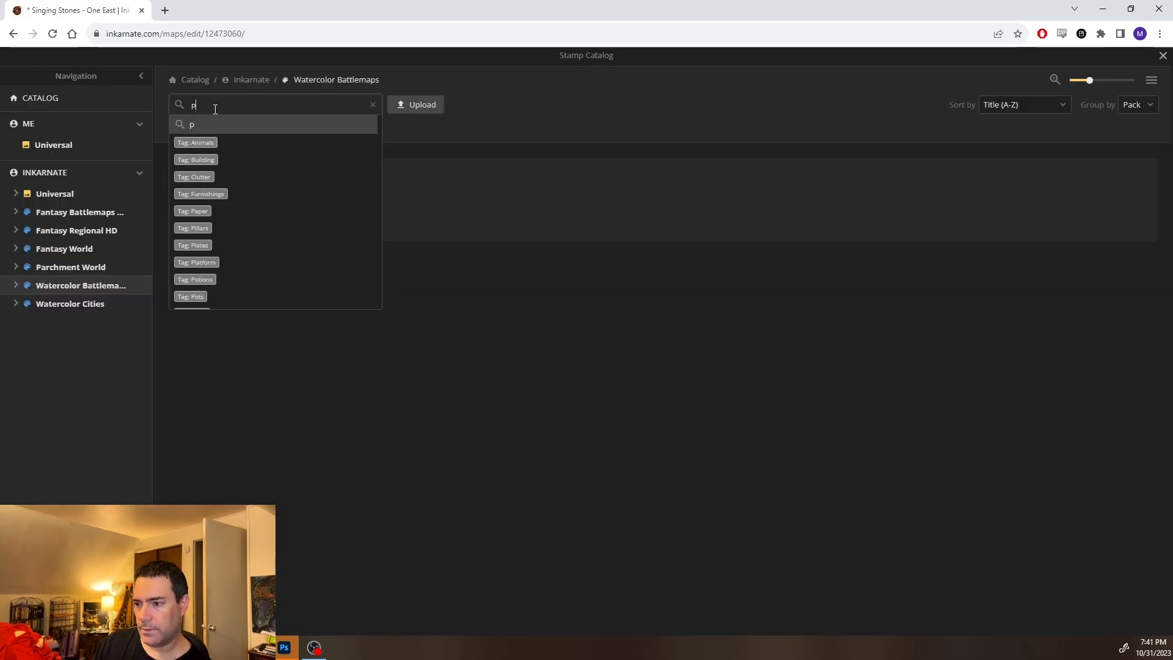
pyautogui.moveTo(221, 307)
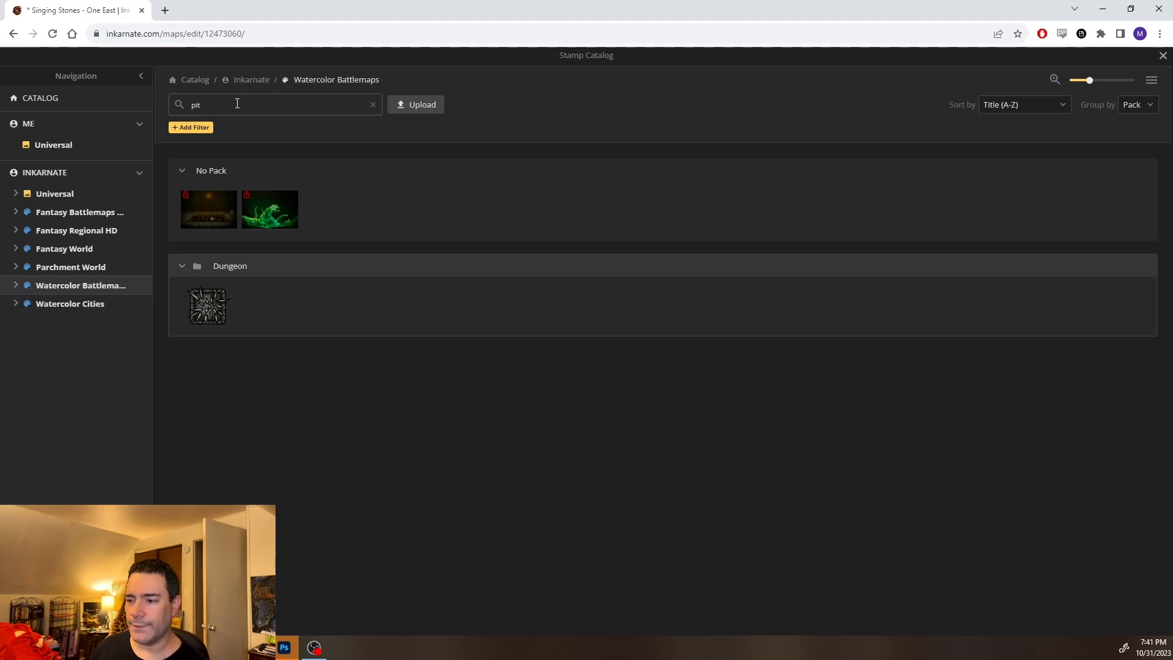
# Browse all Fantasy Battlemaps 2.0 stamps and try out the Elven pack's Hollowed Out Trees stamp over the clearing
pyautogui.click(373, 104)
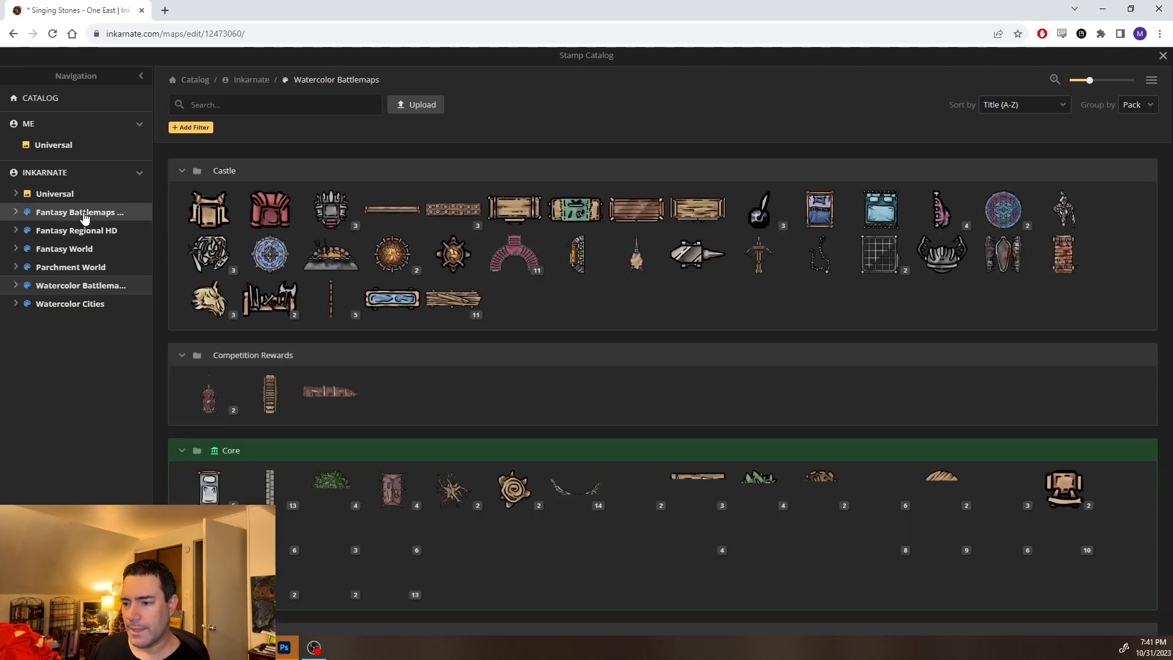
pyautogui.click(74, 214)
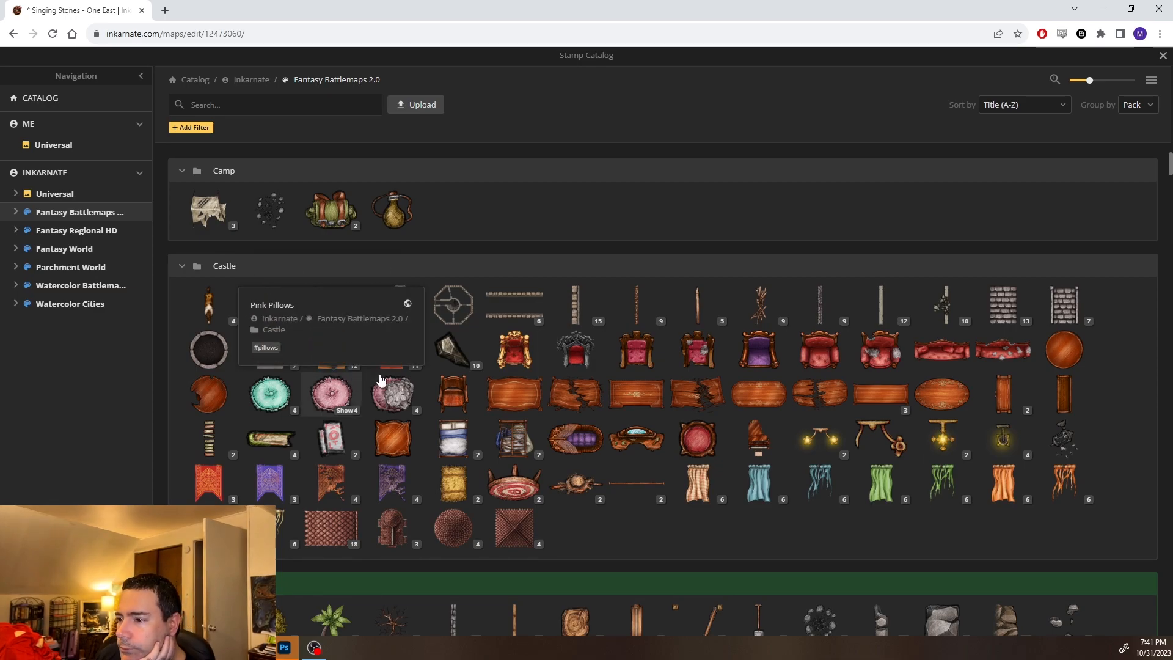
pyautogui.scroll(-2, 413, 277)
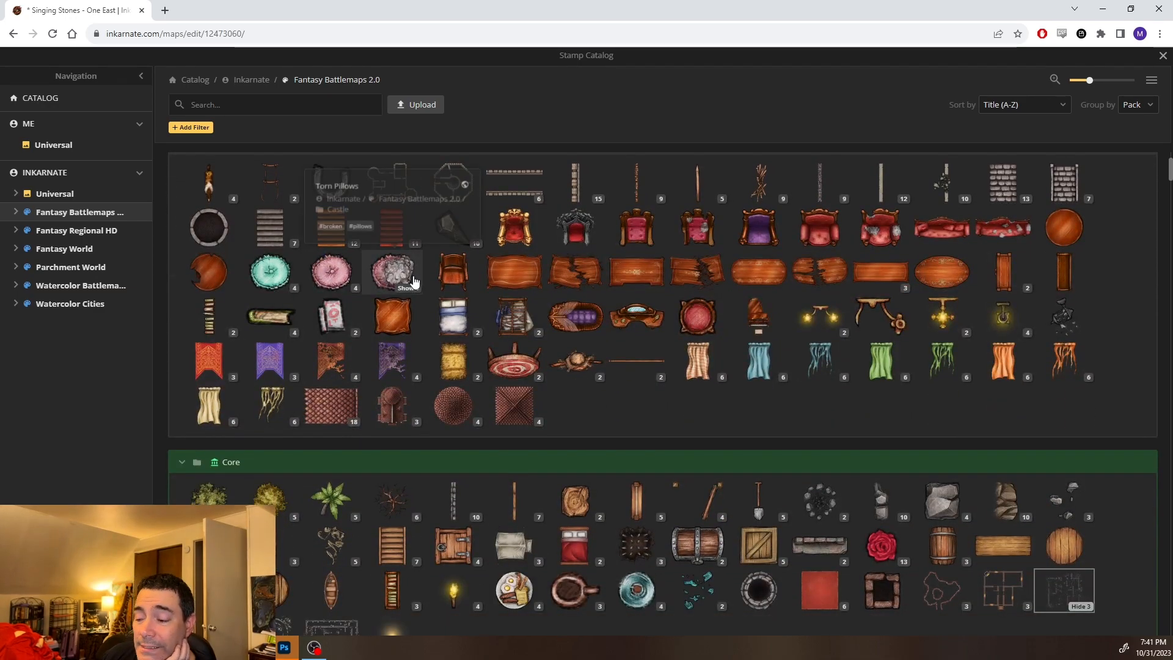
pyautogui.scroll(-6, 414, 281)
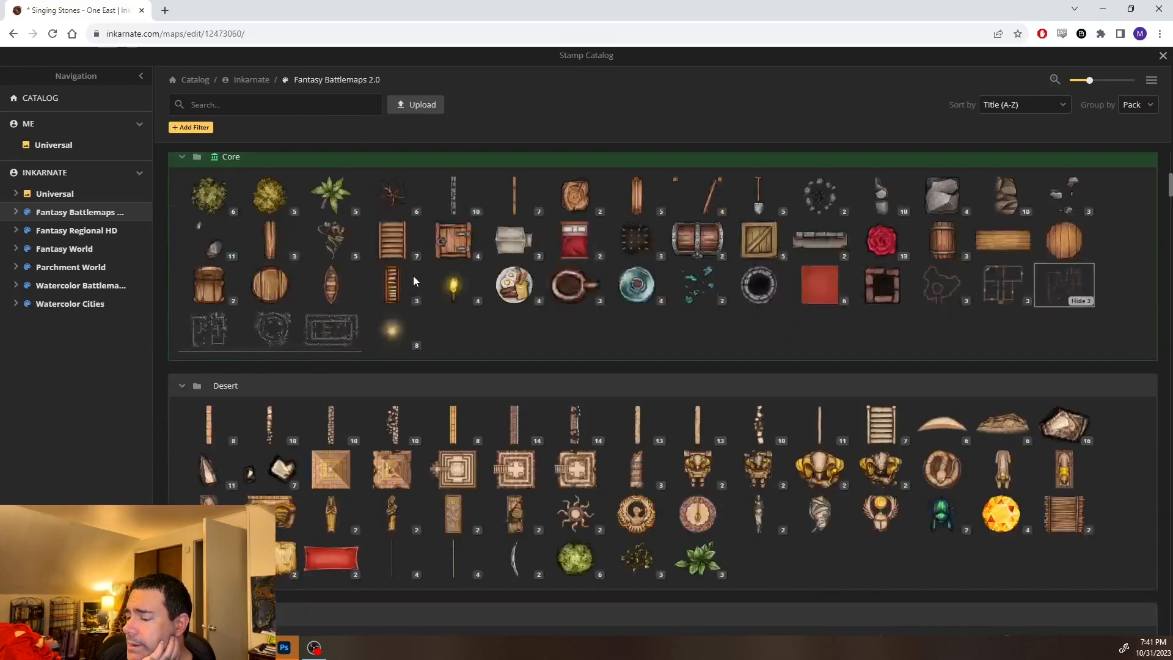
pyautogui.scroll(-3, 413, 281)
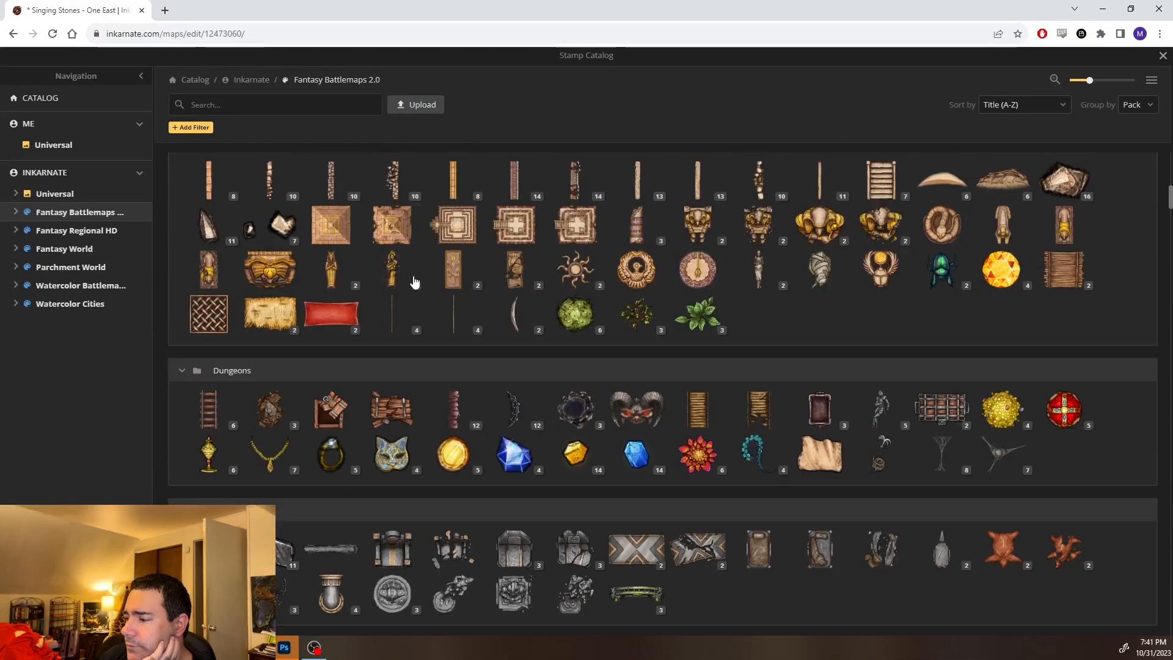
pyautogui.scroll(-6, 414, 281)
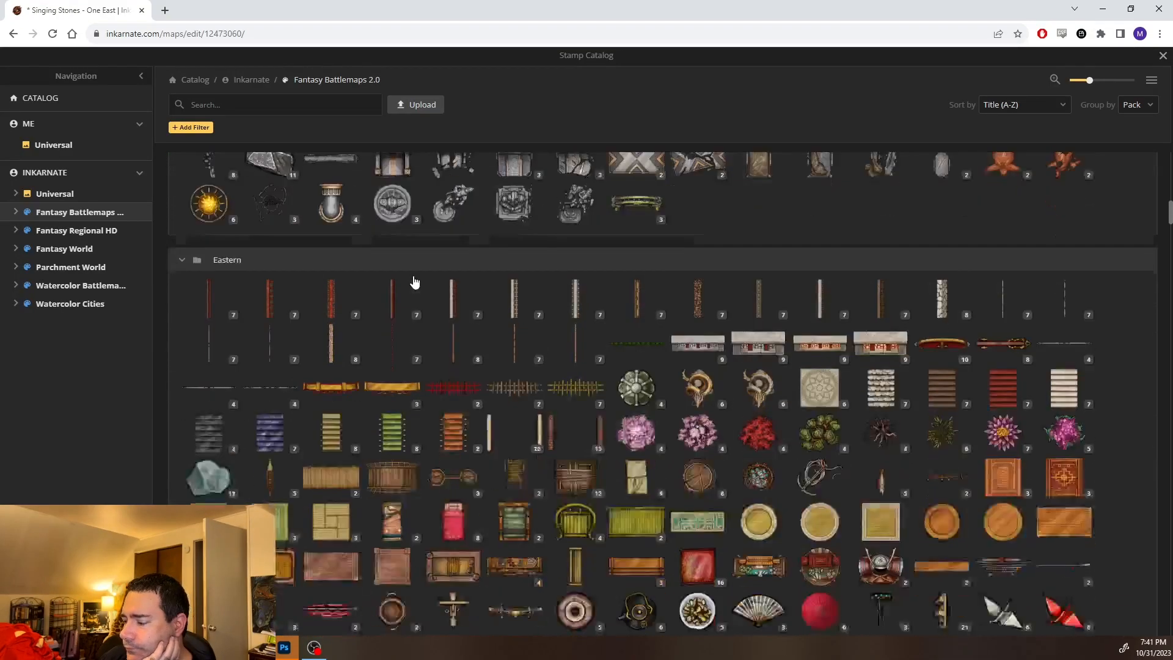
pyautogui.scroll(-3, 414, 281)
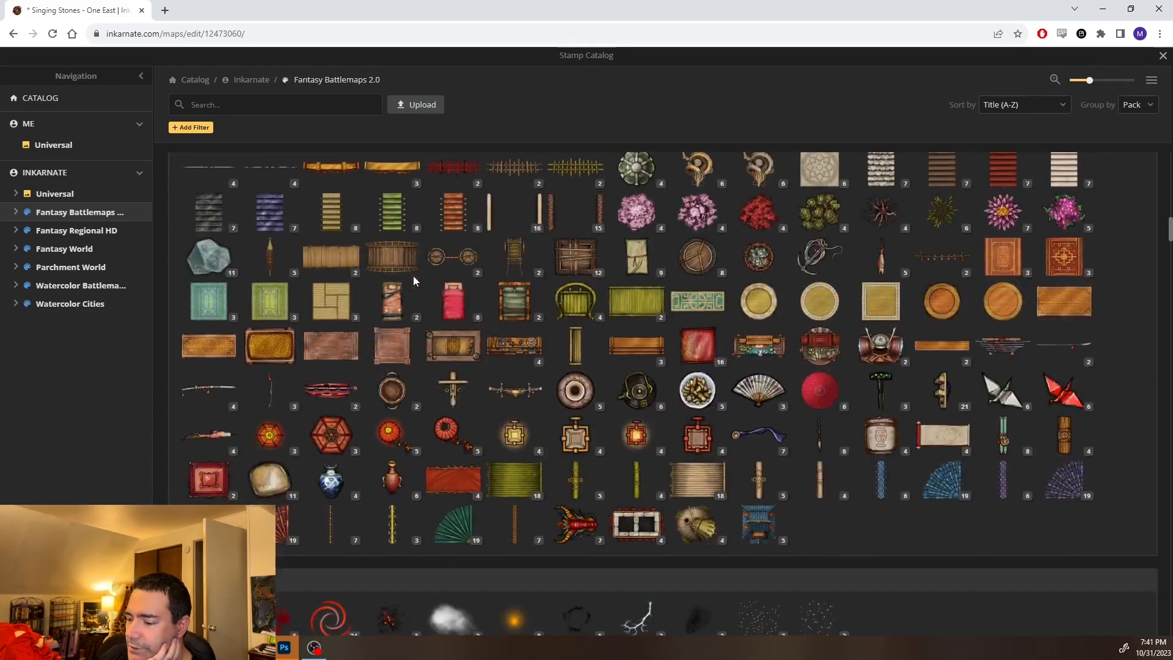
pyautogui.scroll(-4, 413, 280)
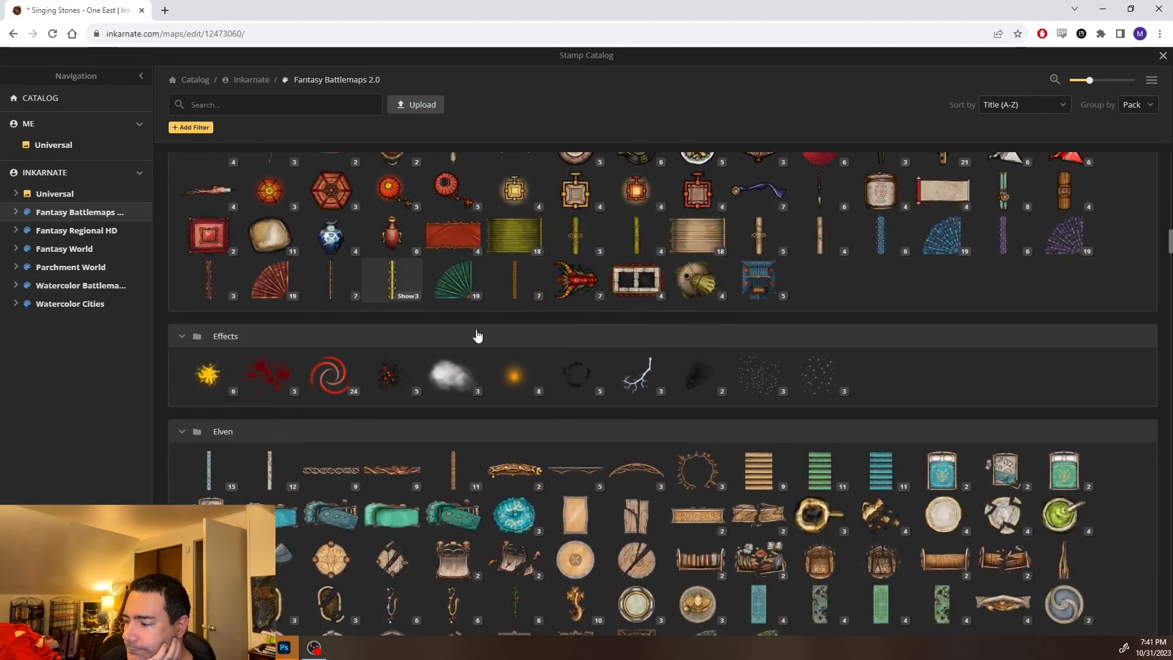
pyautogui.moveTo(713, 463)
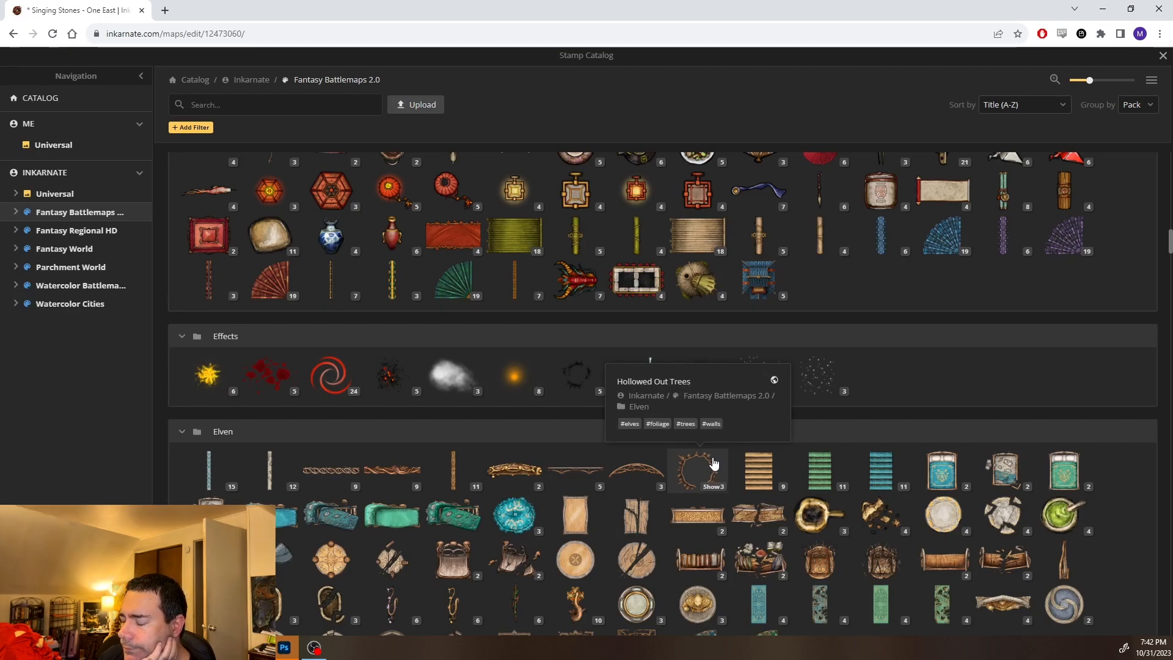
pyautogui.click(710, 462)
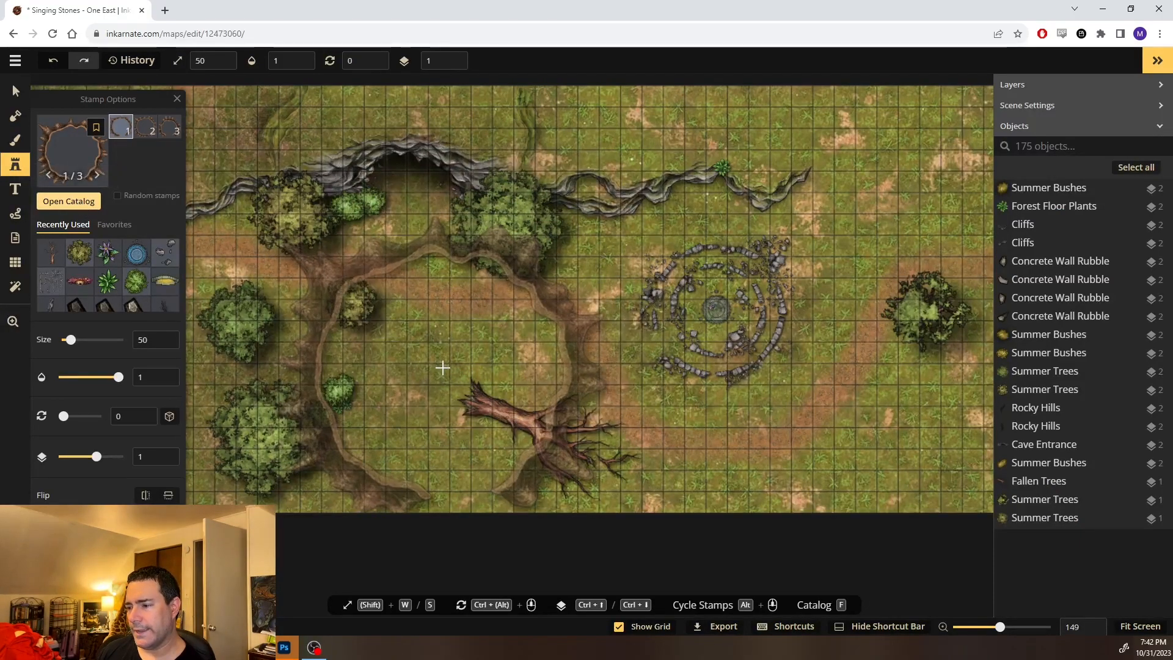
pyautogui.click(513, 305)
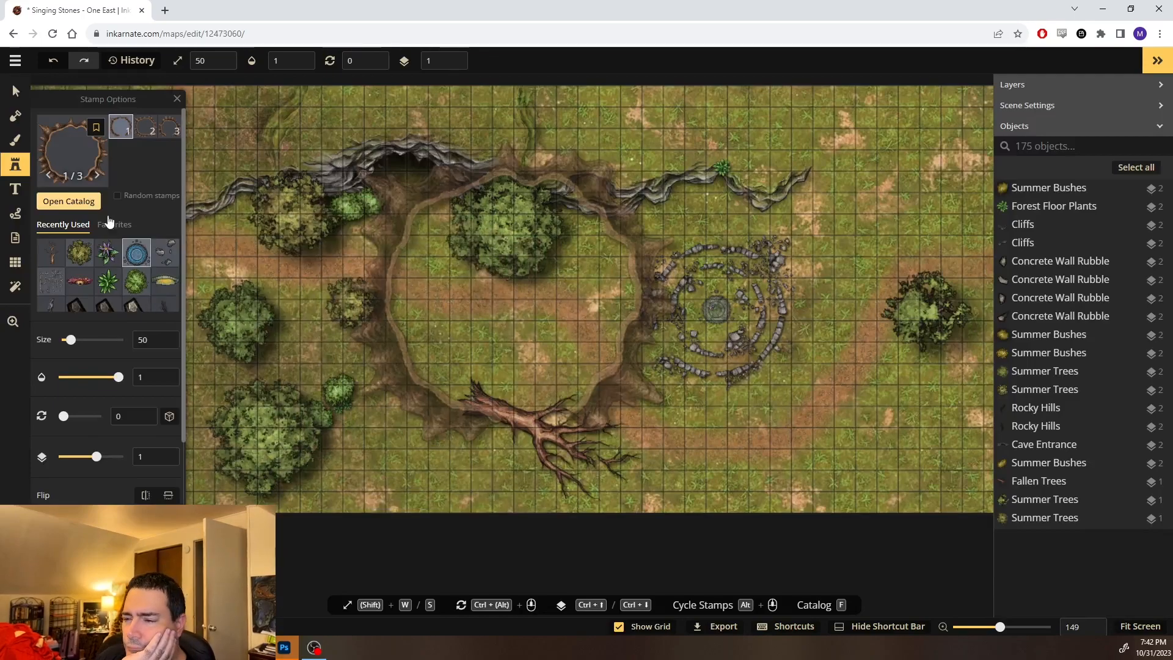
# Choose the Forest pack's reddish-brown rocky ground texture for the background brush
pyautogui.click(28, 144)
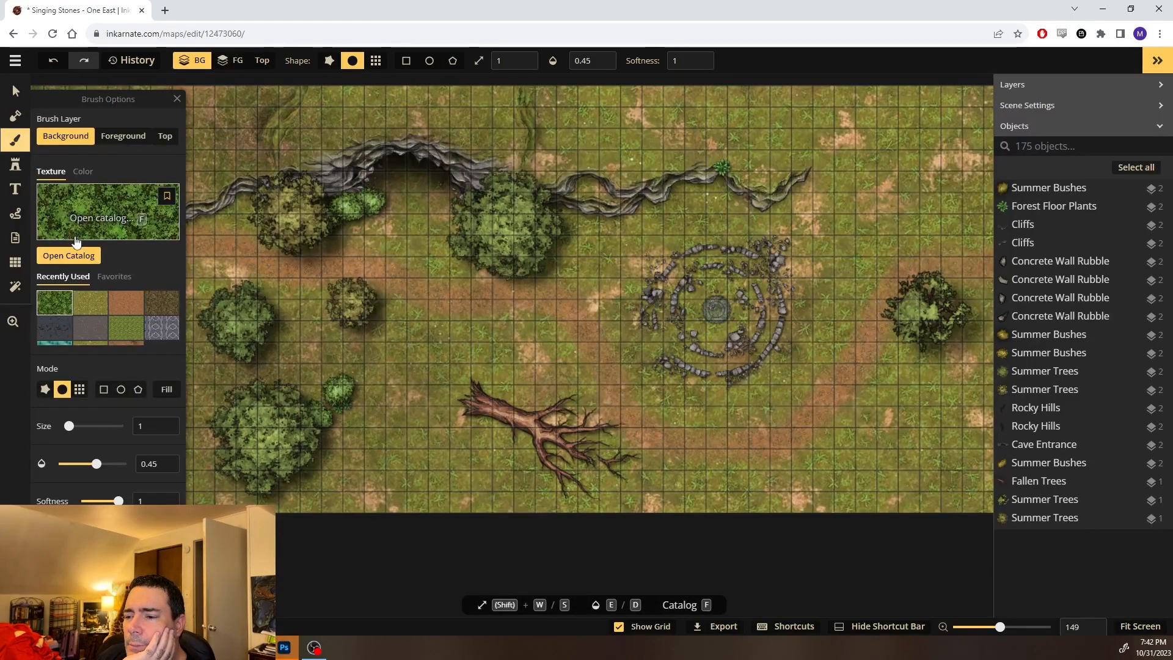
pyautogui.press('f')
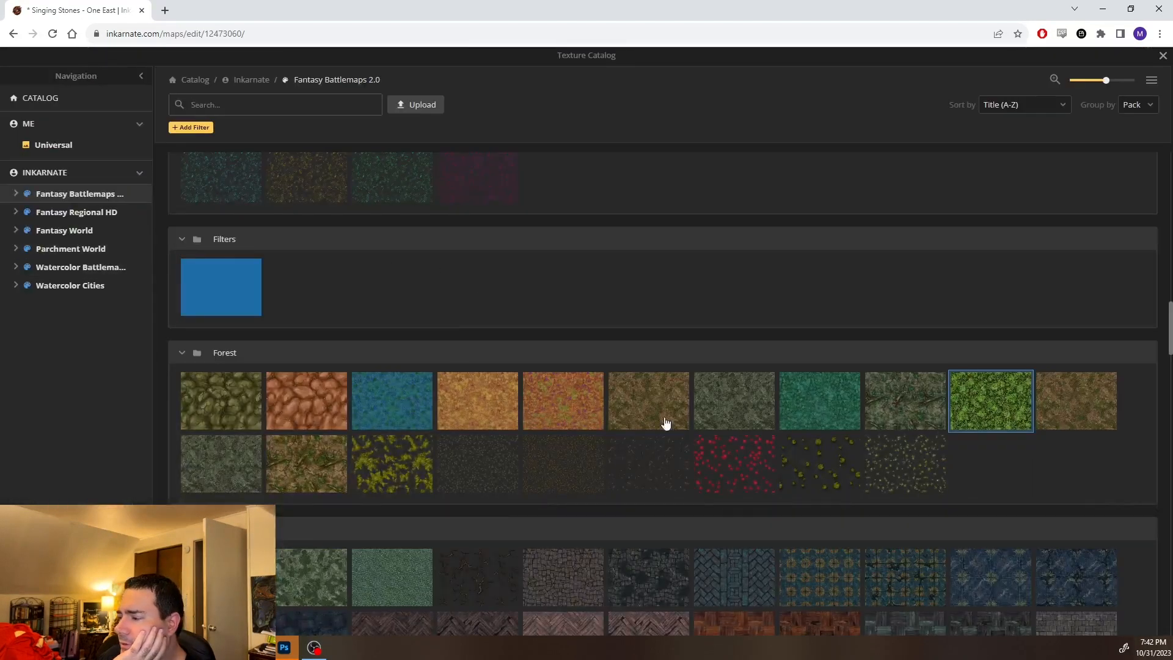
pyautogui.click(293, 410)
# Set the brush size to 8 and give the brush a rough-edged shape, ready for the fallen tree's broken end
pyautogui.scroll(5, 443, 411)
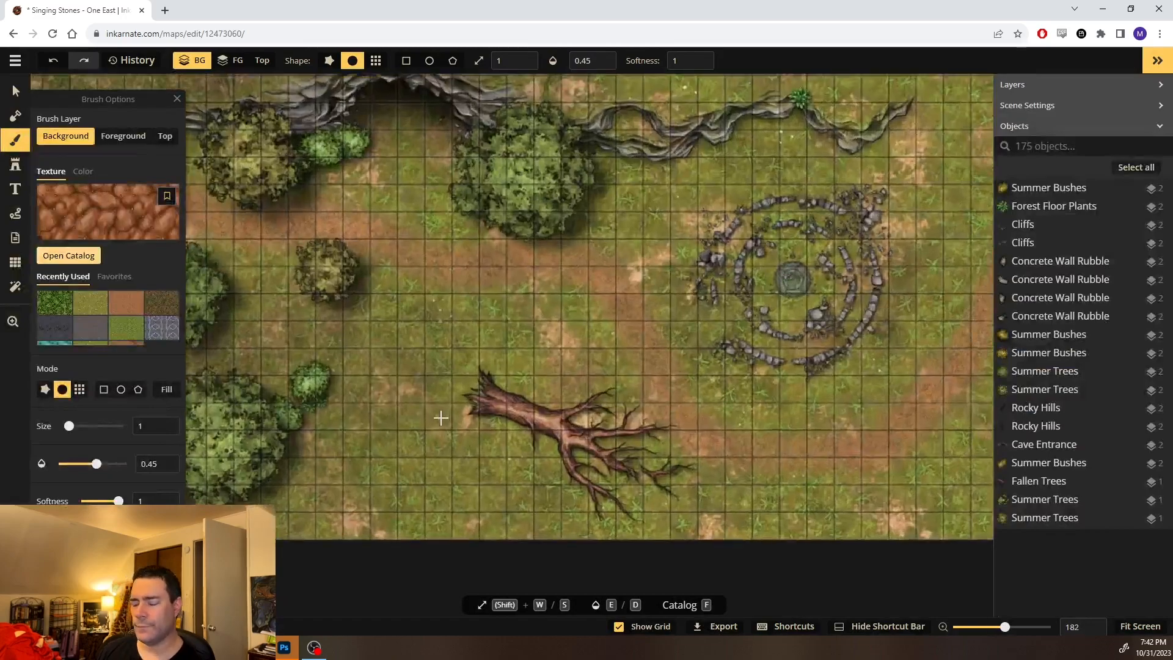
pyautogui.scroll(5, 438, 394)
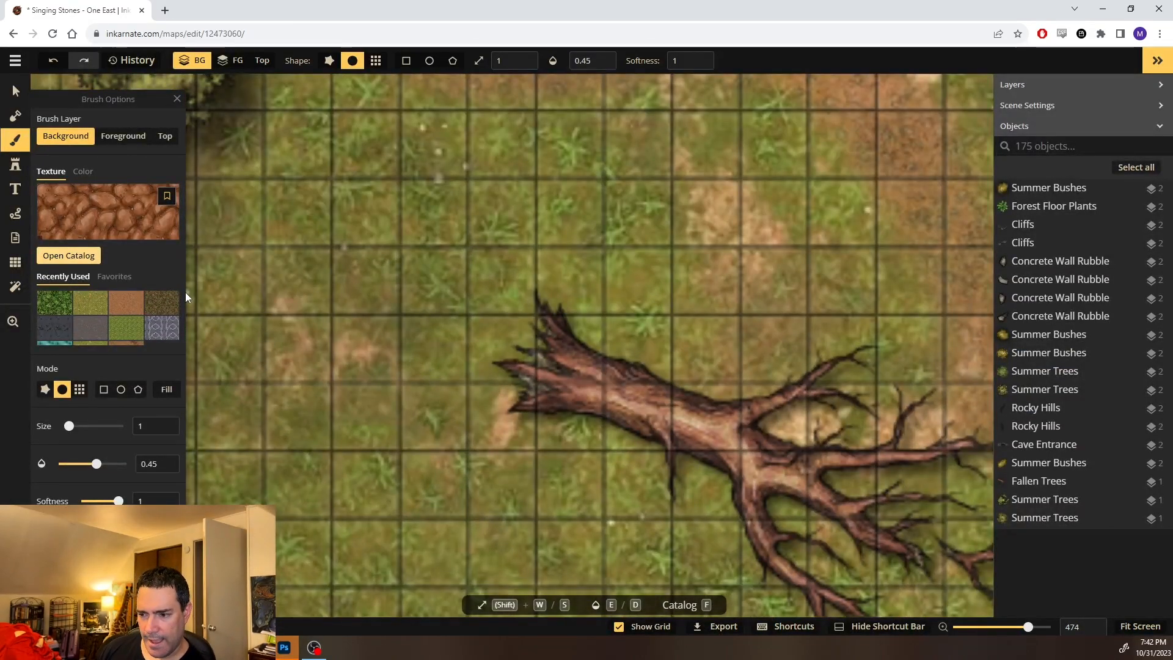
pyautogui.press('w')
pyautogui.press('w')
pyautogui.press('w')
pyautogui.press('w')
pyautogui.press('w')
pyautogui.press('w')
pyautogui.press('w')
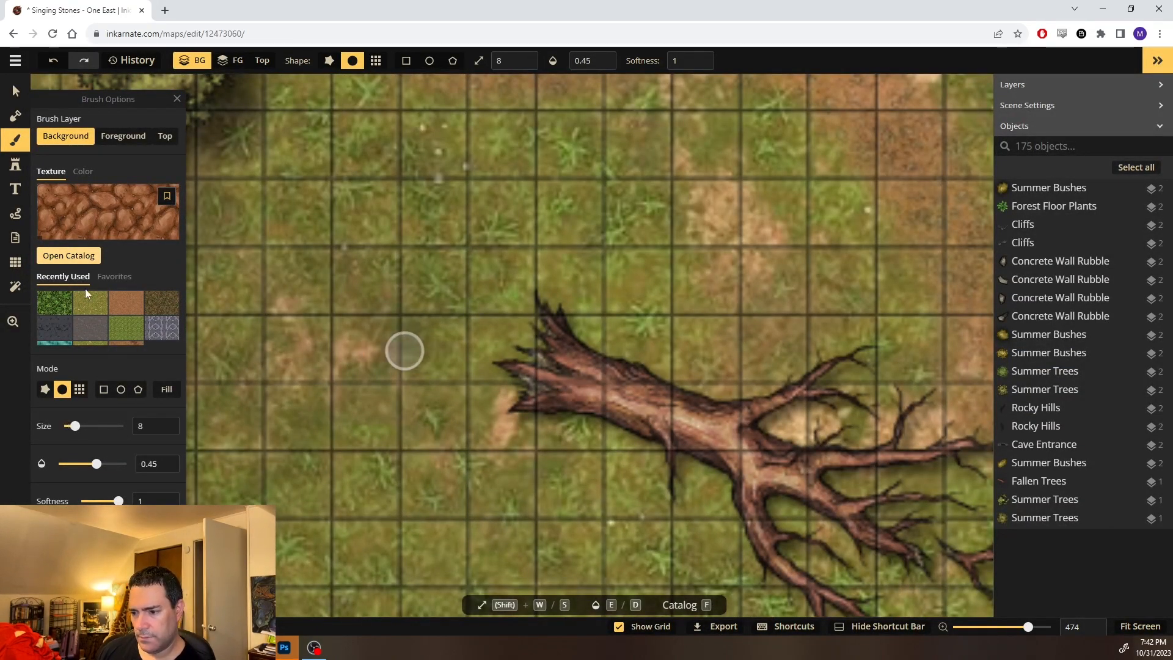
pyautogui.click(44, 389)
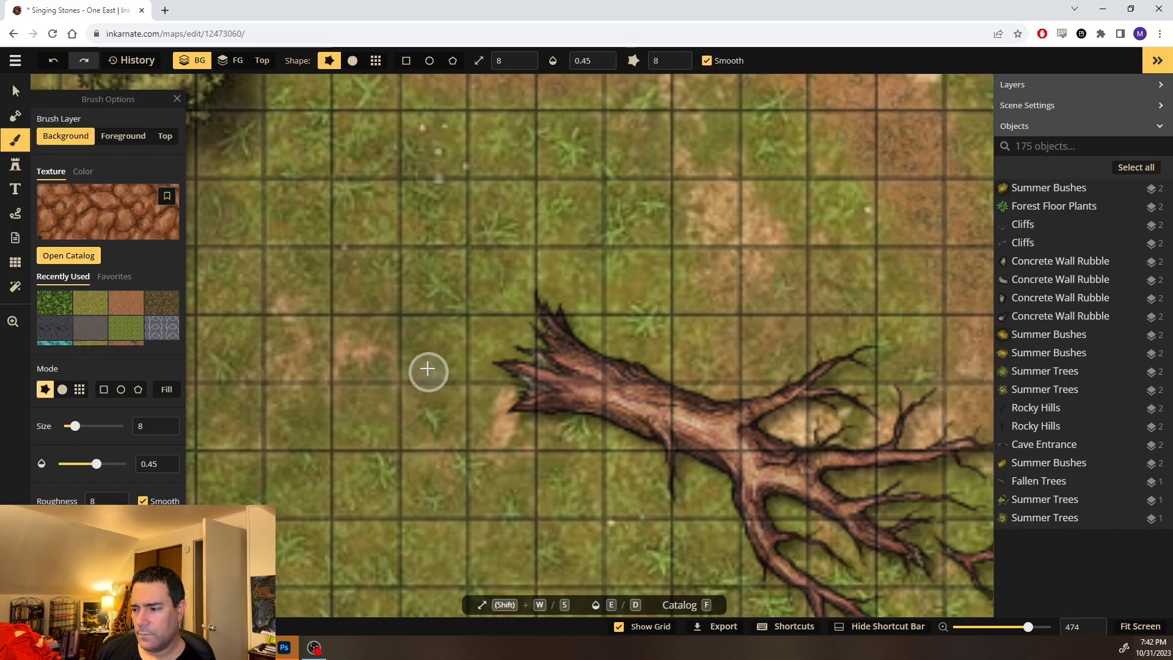
# Try painting a reddish-brown ground patch at the fallen tree's broken end, and undo it
pyautogui.moveTo(465, 345)
pyautogui.mouseDown()
pyautogui.moveTo(434, 312)
pyautogui.moveTo(405, 305)
pyautogui.moveTo(376, 357)
pyautogui.moveTo(528, 421)
pyautogui.mouseUp()
pyautogui.moveTo(493, 365)
pyautogui.mouseDown()
pyautogui.moveTo(534, 369)
pyautogui.moveTo(491, 391)
pyautogui.moveTo(552, 371)
pyautogui.moveTo(448, 377)
pyautogui.mouseUp()
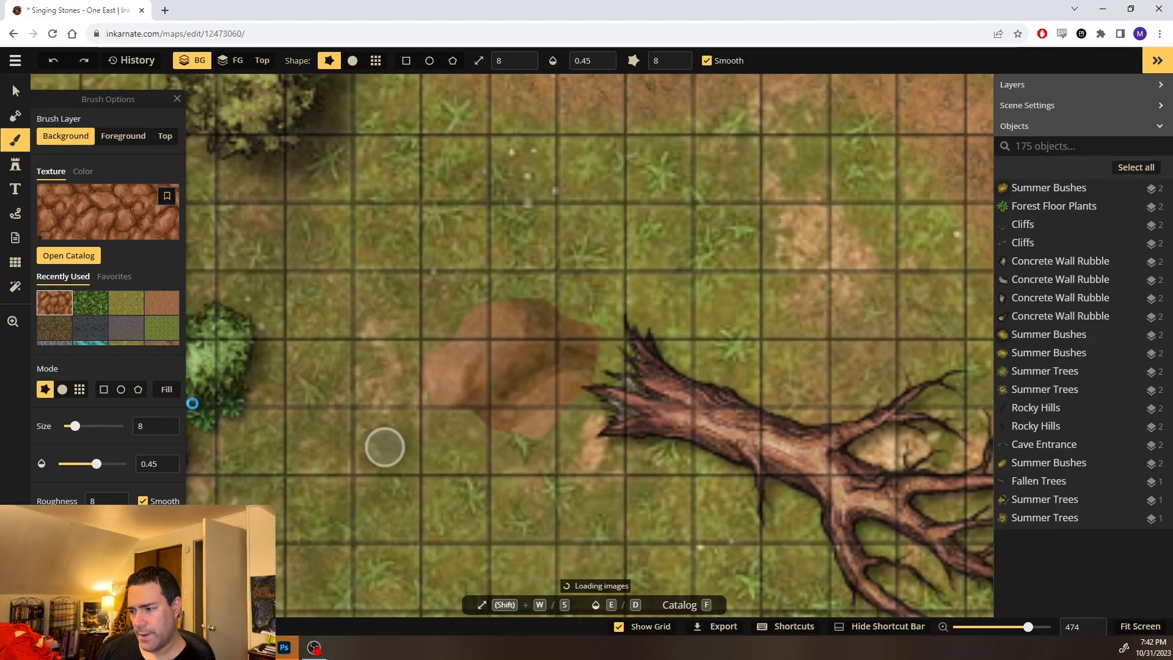
pyautogui.hotkey('ctrl', 'z')
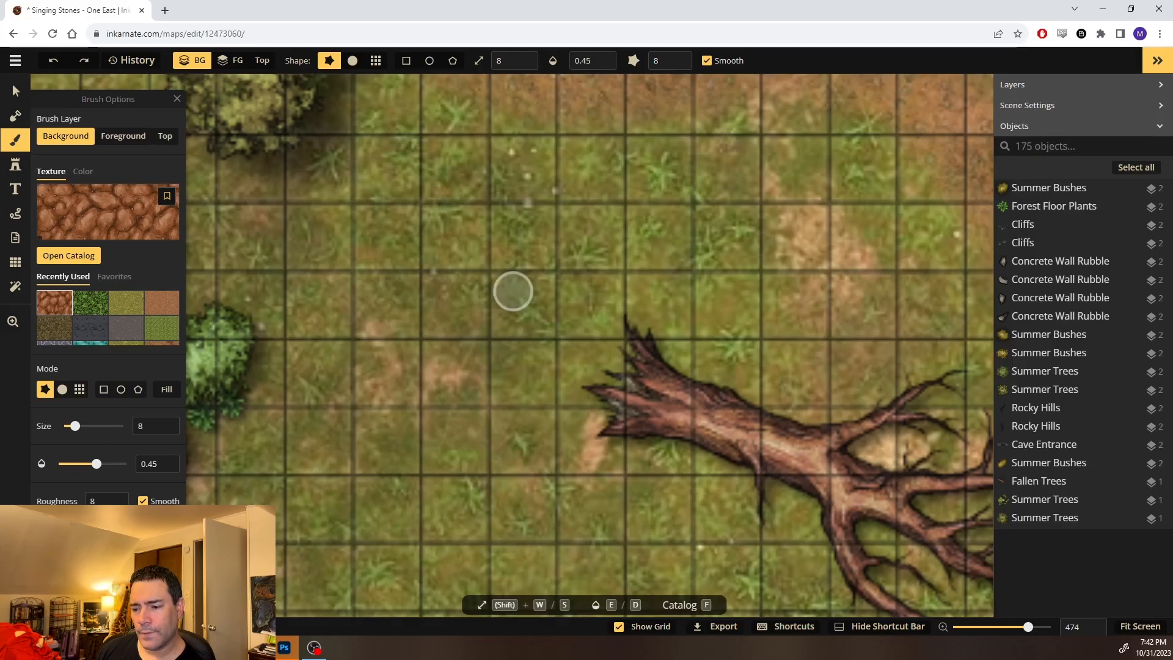
# Set the brush opacity to 1 and the texture's placement size to 30
pyautogui.moveTo(98, 466); pyautogui.dragTo(123, 464)
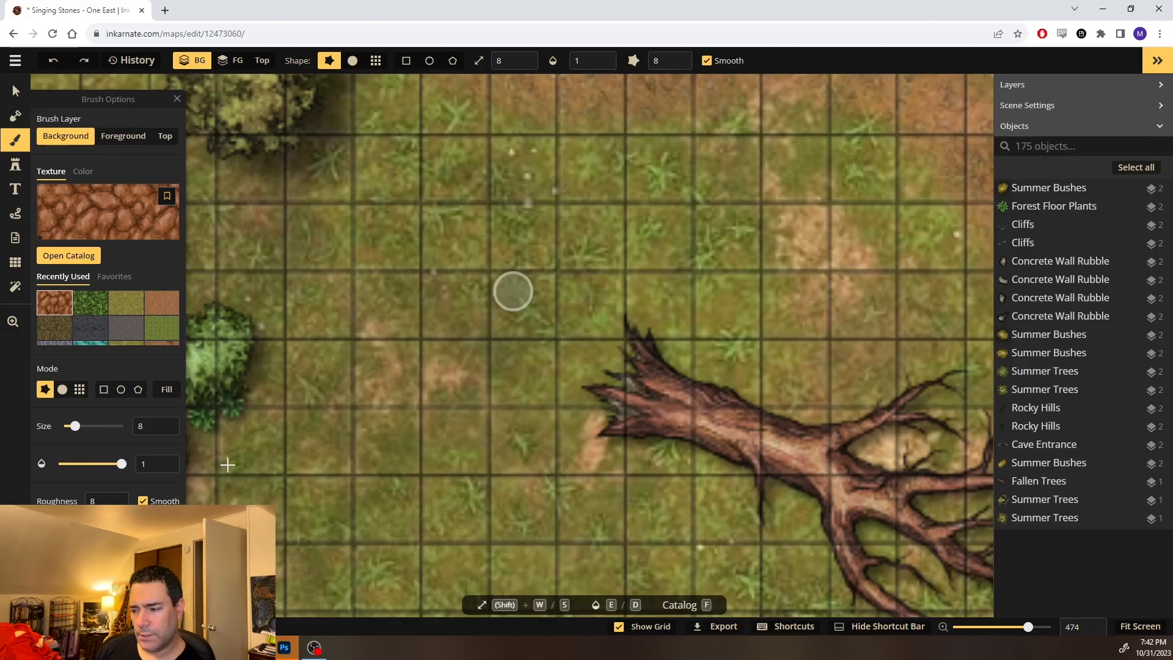
pyautogui.scroll(-2, 95, 446)
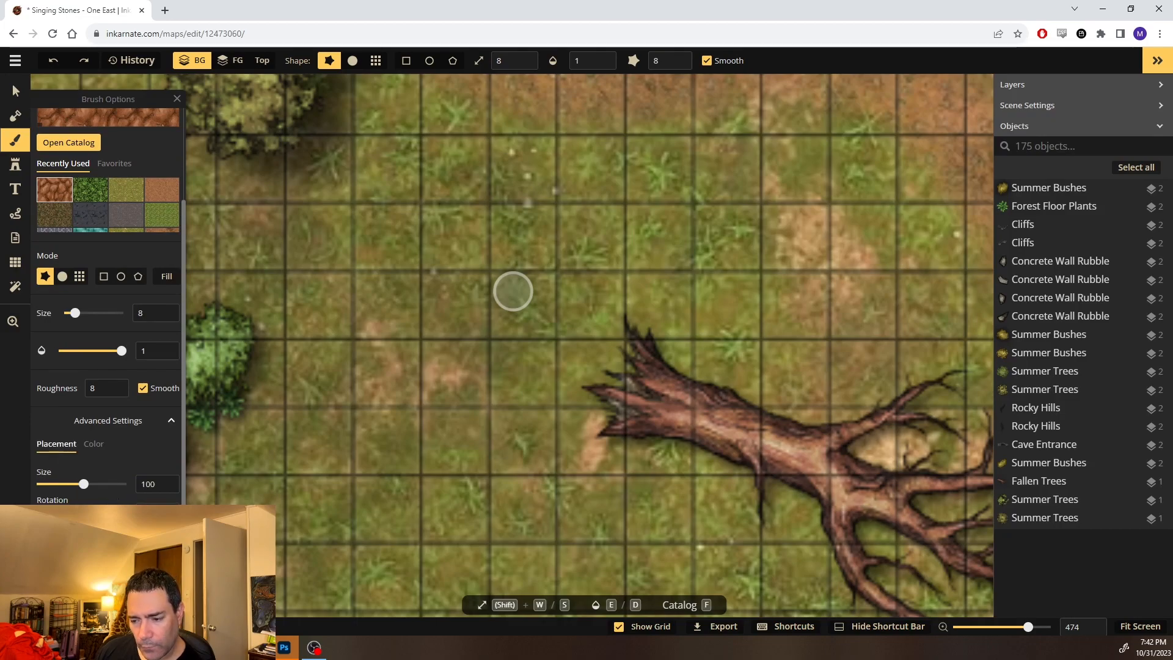
pyautogui.moveTo(75, 493); pyautogui.dragTo(55, 496)
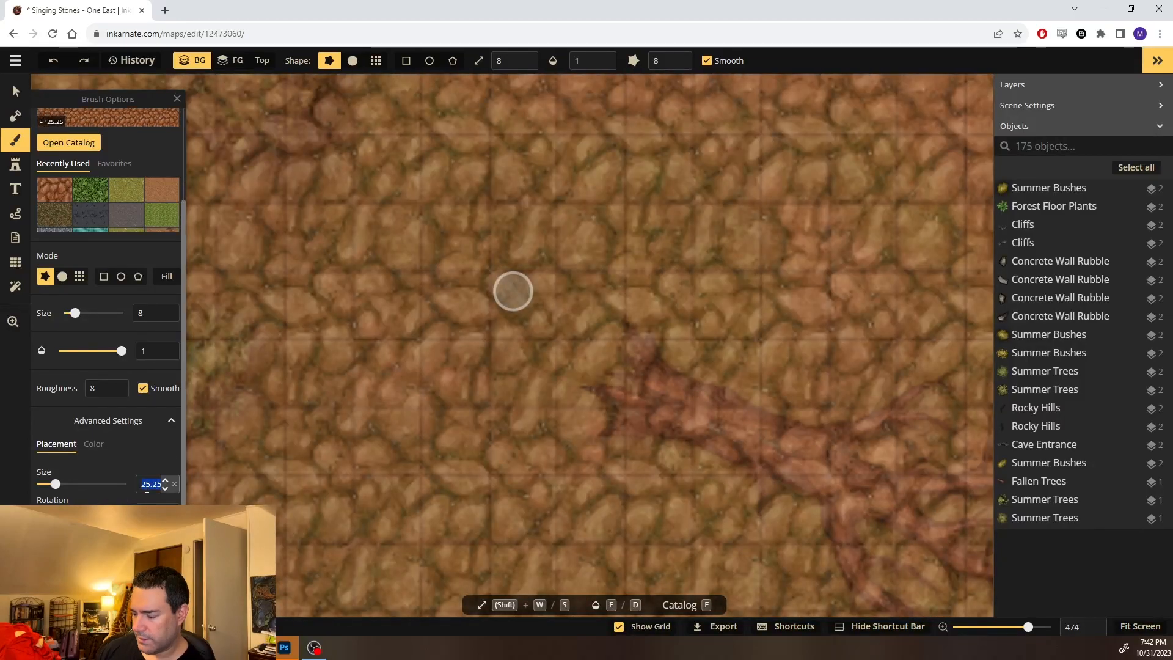
pyautogui.write('30')
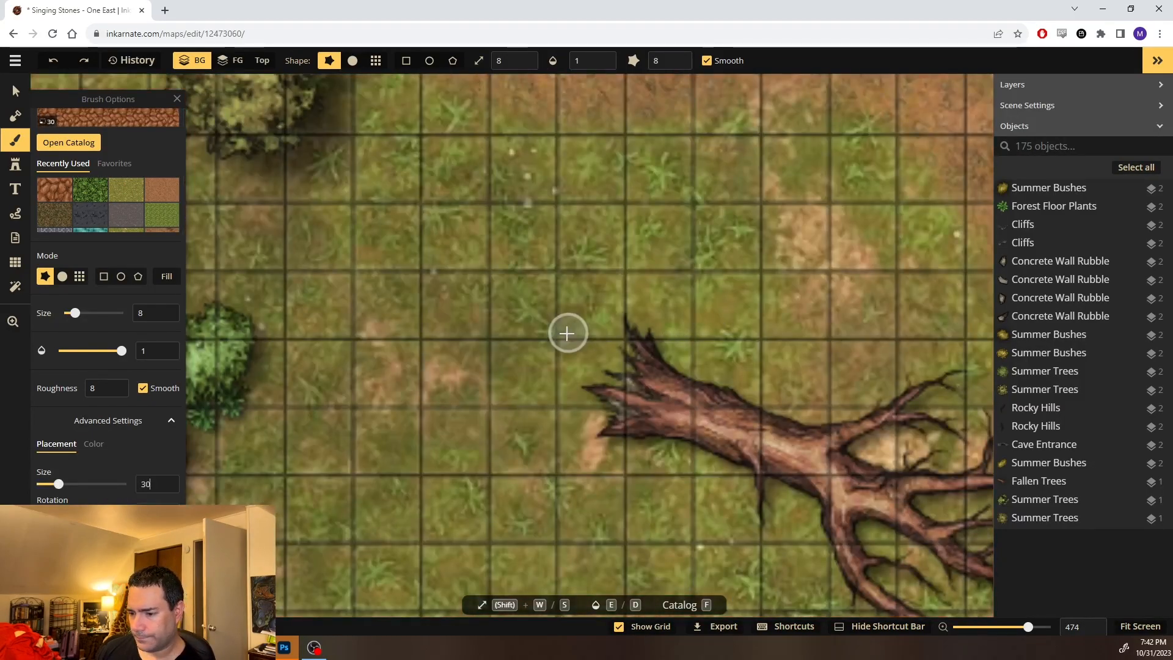
# Try a reddish-brown ground patch with the resized texture beside the fallen tree's broken end, and undo it
pyautogui.moveTo(567, 333)
pyautogui.mouseDown()
pyautogui.moveTo(458, 325)
pyautogui.moveTo(505, 359)
pyautogui.moveTo(483, 352)
pyautogui.moveTo(488, 367)
pyautogui.mouseUp()
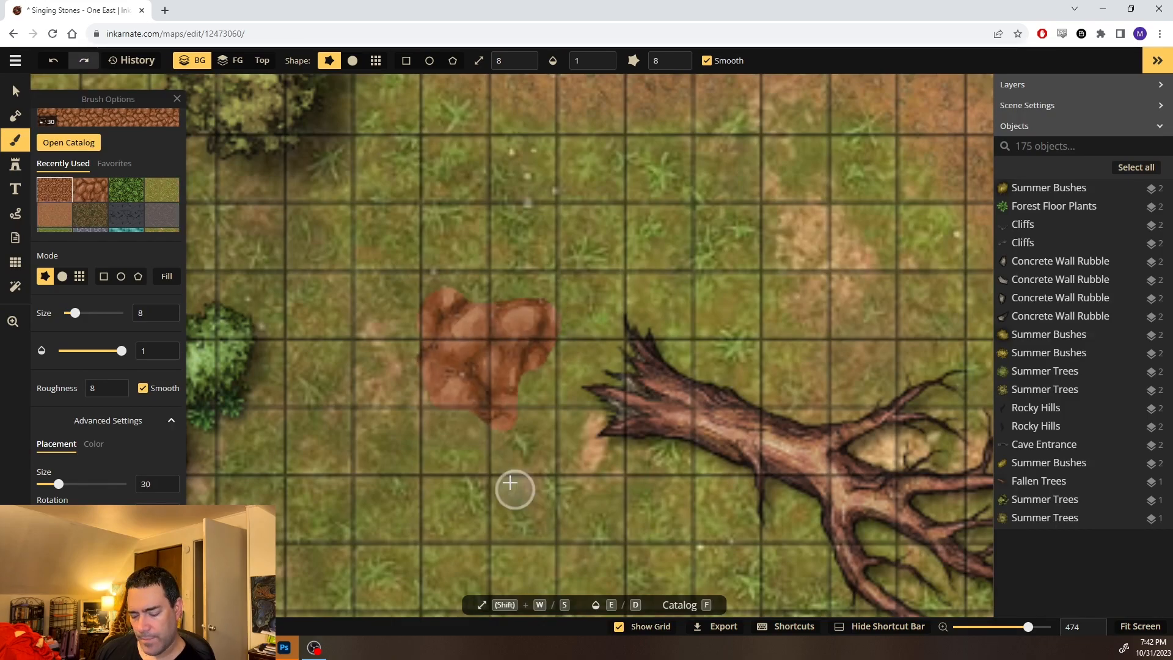
pyautogui.hotkey('ctrl', 'z')
# Set the ground texture's placement size to 15 and darken its color to a deep brown
pyautogui.moveTo(59, 485); pyautogui.dragTo(49, 486)
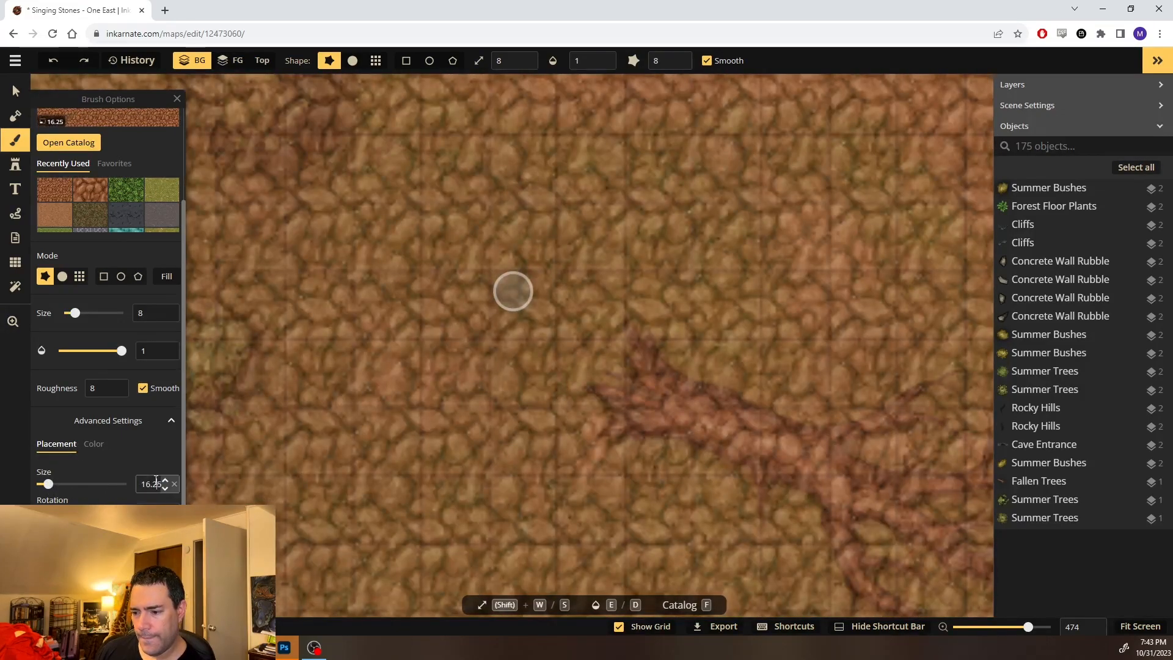
pyautogui.write('15')
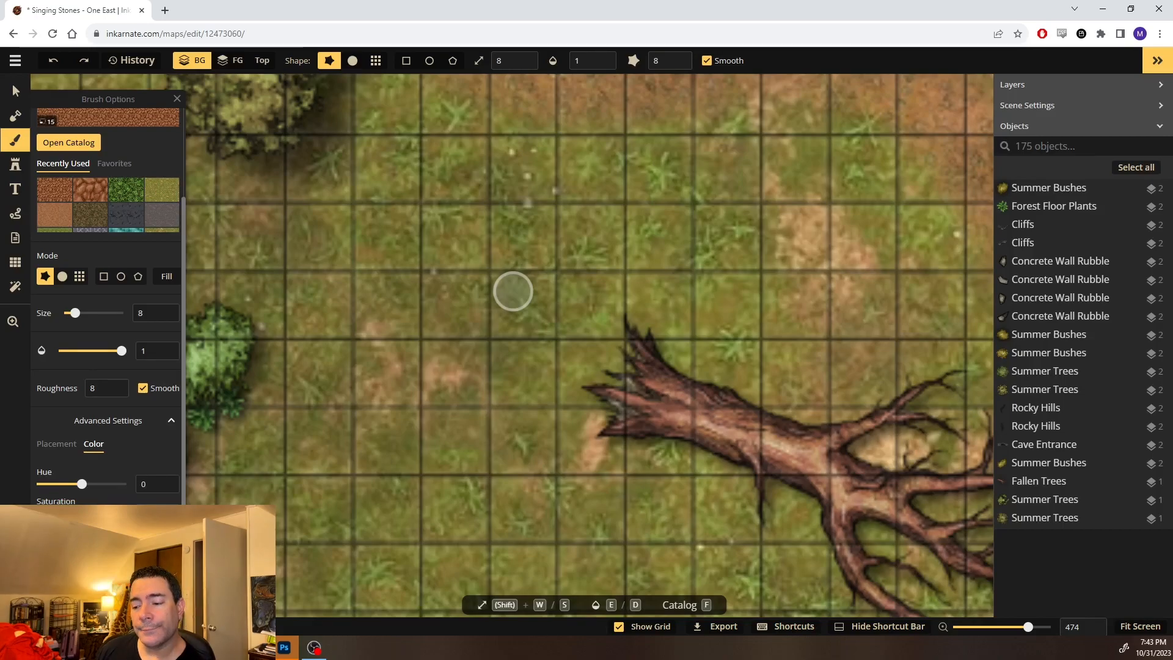
pyautogui.moveTo(82, 542); pyautogui.dragTo(66, 542)
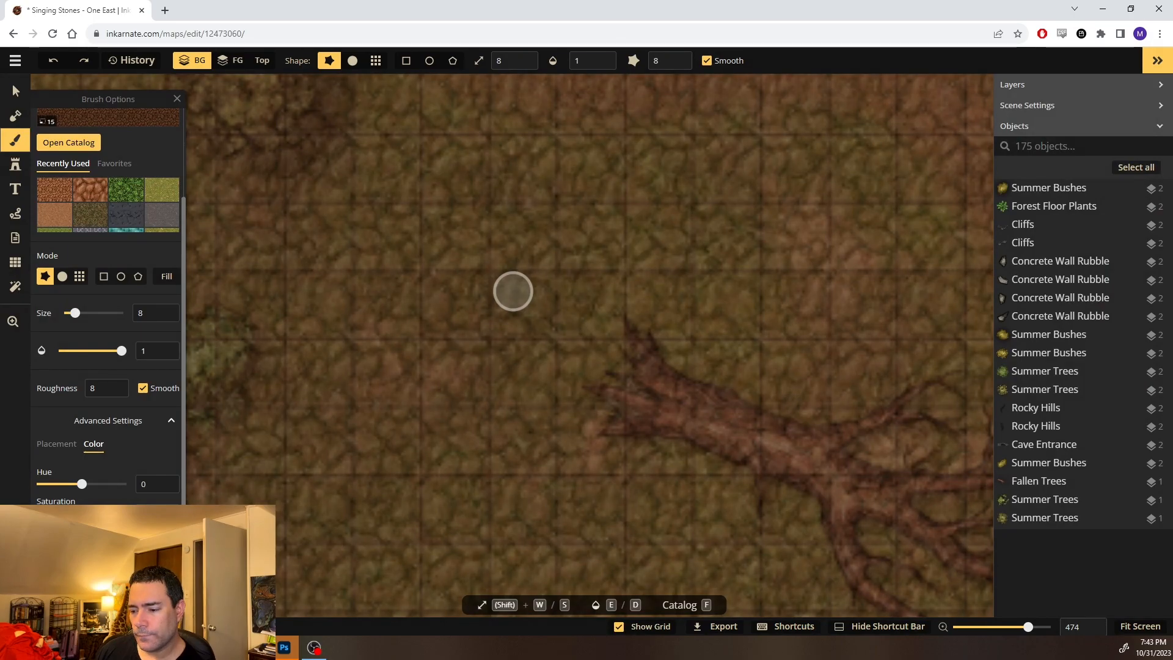
# Try dark brown ground patches near the tree's broken end, with and without smooth edges, and undo them
pyautogui.moveTo(480, 311)
pyautogui.mouseDown()
pyautogui.moveTo(529, 369)
pyautogui.moveTo(526, 359)
pyautogui.moveTo(481, 378)
pyautogui.mouseUp()
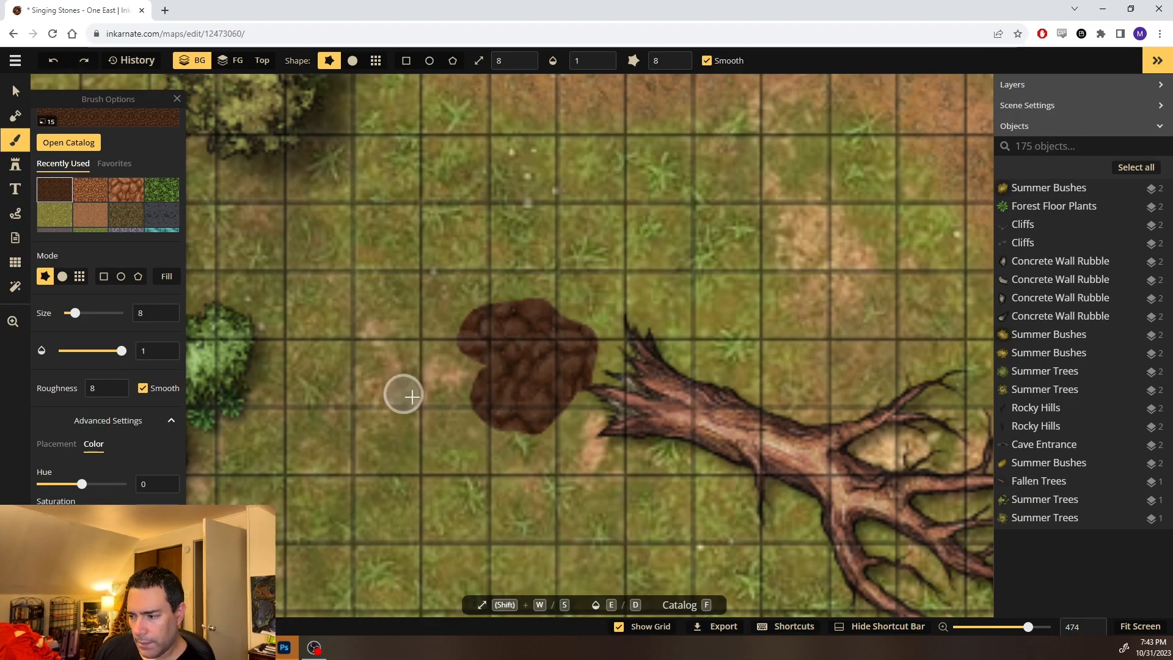
pyautogui.hotkey('ctrl', 'z')
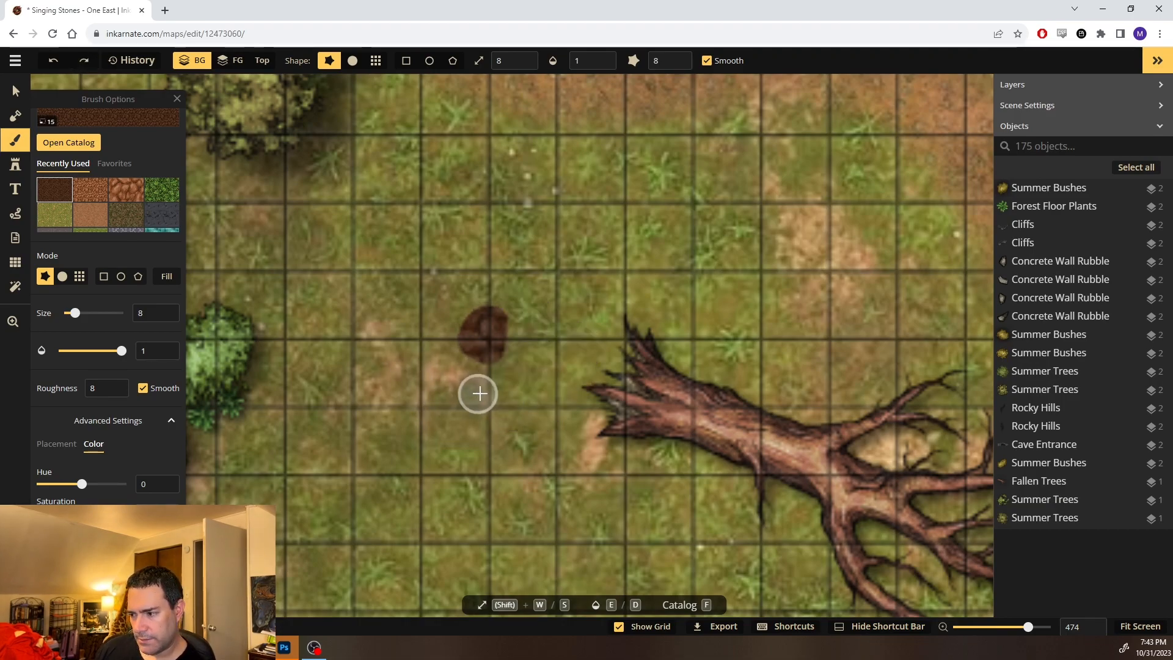
pyautogui.hotkey('ctrl', 'z')
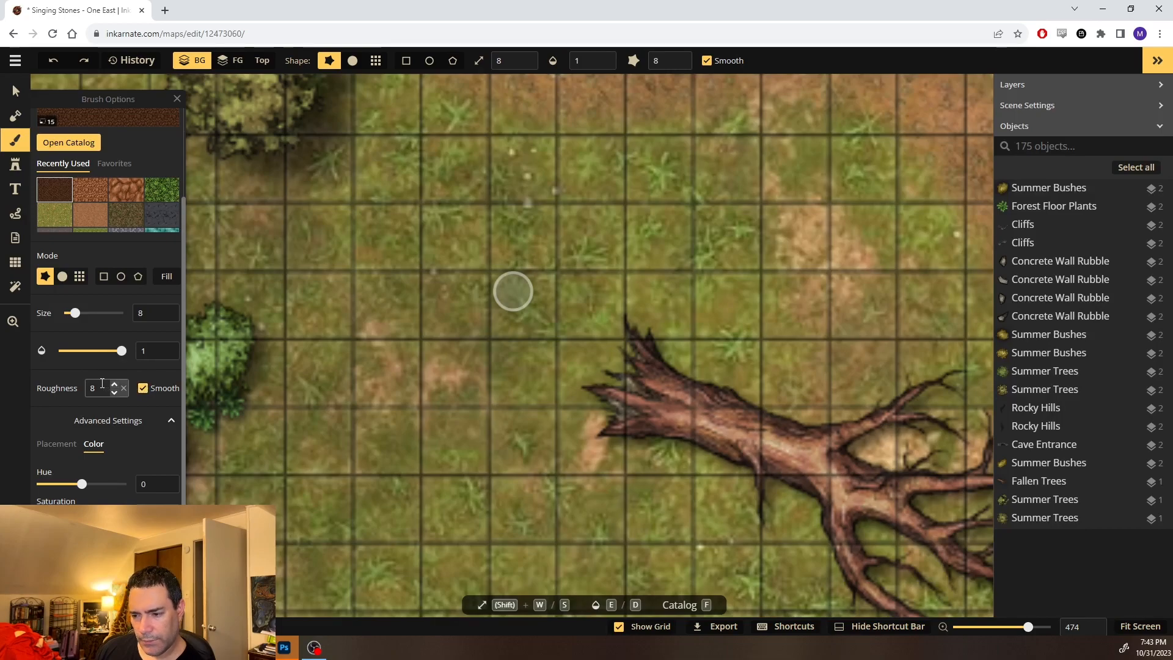
pyautogui.moveTo(371, 364)
pyautogui.mouseDown()
pyautogui.moveTo(526, 348)
pyautogui.moveTo(479, 325)
pyautogui.moveTo(424, 419)
pyautogui.mouseUp()
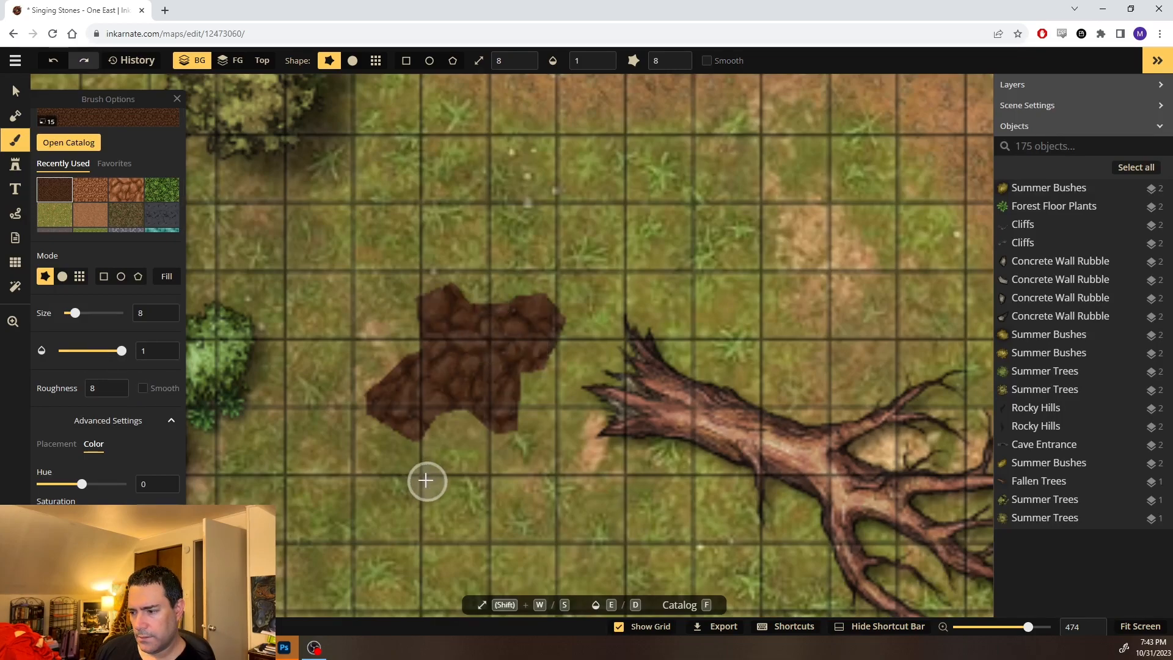
pyautogui.hotkey('ctrl', 'z')
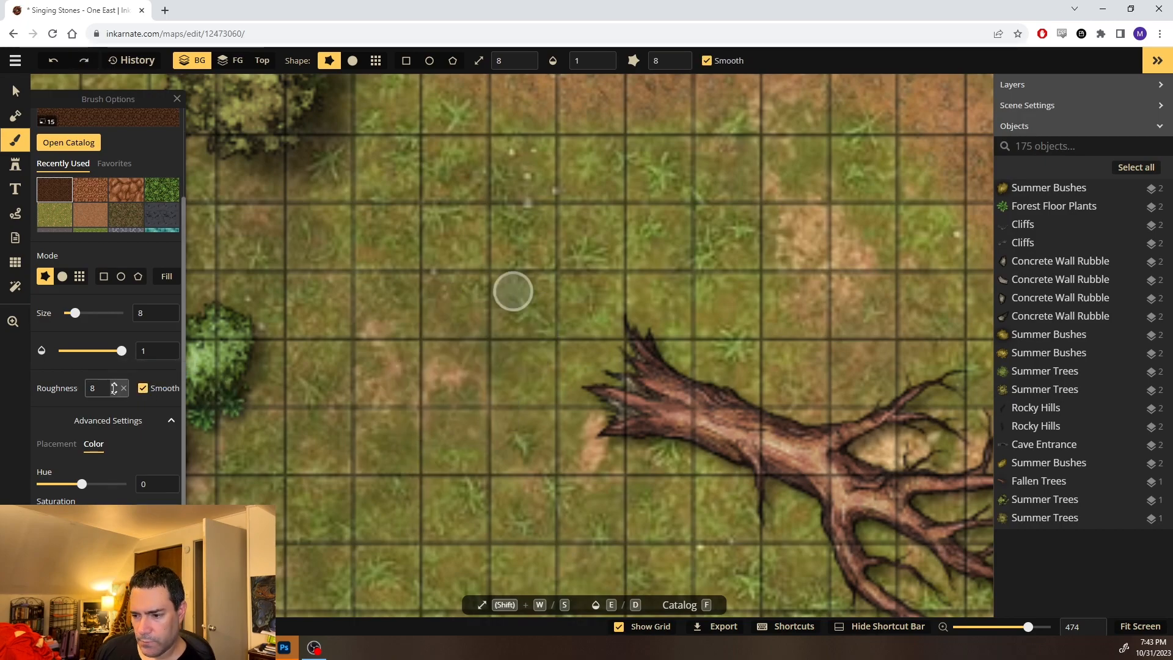
# Set the brush roughness to 4 with smoothing on and paint a dark brown patch about two grid squares wide at the tree's broken end
pyautogui.moveTo(529, 304)
pyautogui.mouseDown()
pyautogui.moveTo(538, 331)
pyautogui.moveTo(499, 345)
pyautogui.moveTo(483, 334)
pyautogui.moveTo(511, 394)
pyautogui.moveTo(537, 362)
pyautogui.moveTo(565, 352)
pyautogui.moveTo(573, 367)
pyautogui.moveTo(580, 354)
pyautogui.moveTo(544, 387)
pyautogui.moveTo(516, 362)
pyautogui.moveTo(496, 308)
pyautogui.moveTo(557, 315)
pyautogui.mouseUp()
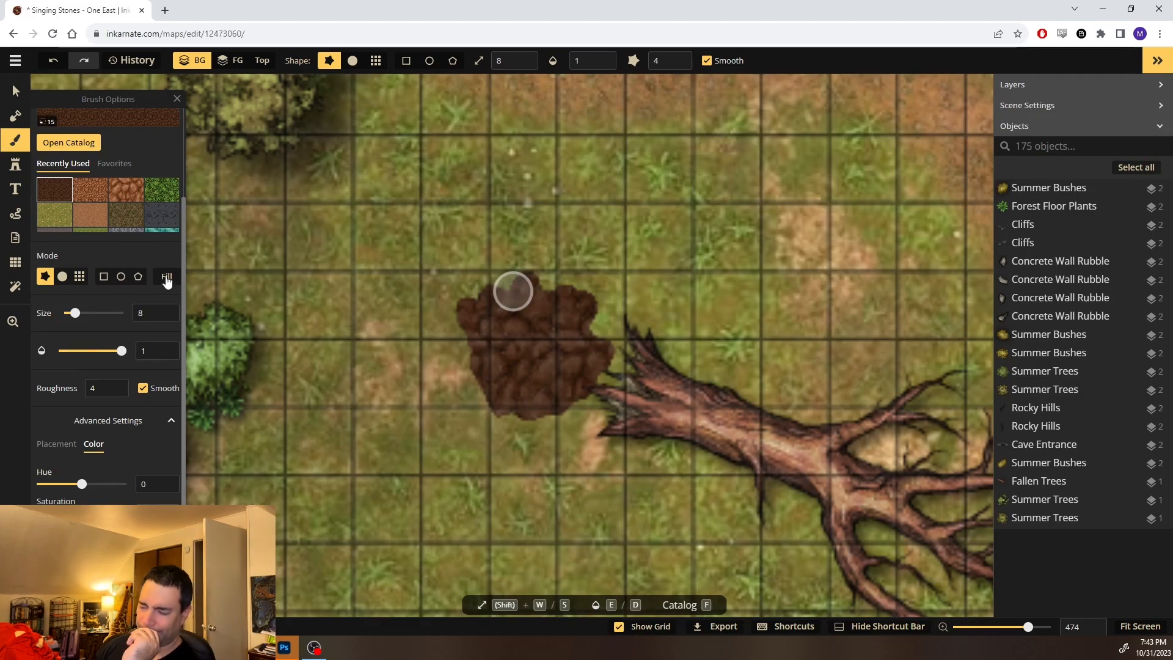
# Search the Fantasy Battlemaps 2.0 stamps for "cliff" and choose the Core pack's rocky cliff stamp for the dark ground patch
pyautogui.click(22, 174)
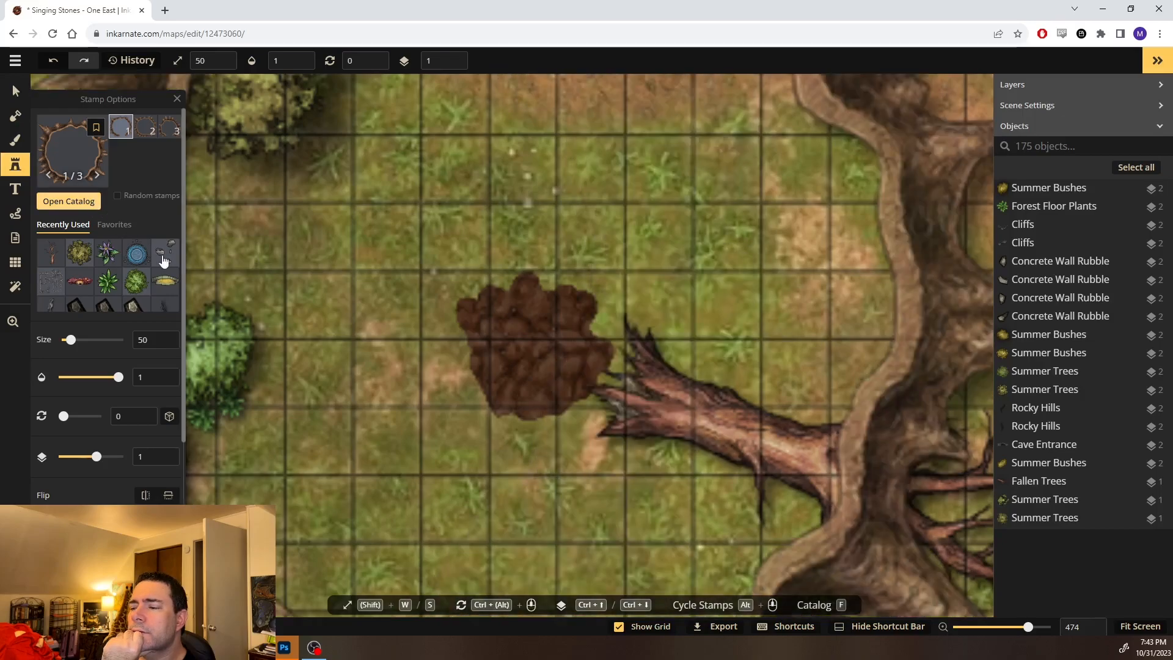
pyautogui.press('f')
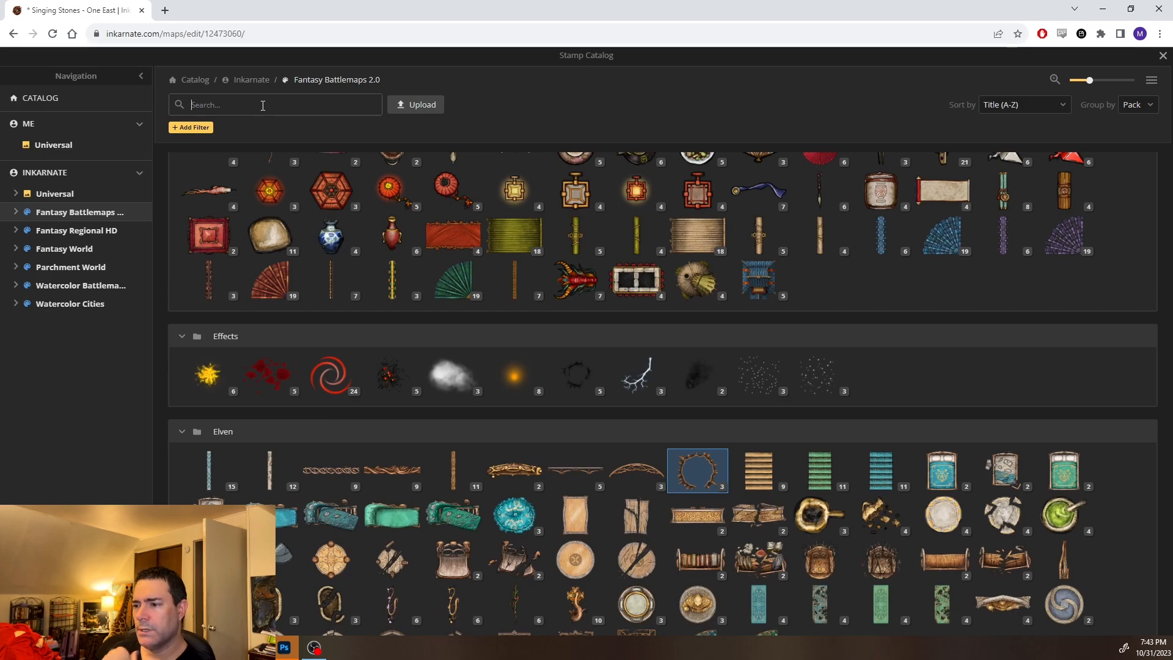
pyautogui.write('cliff')
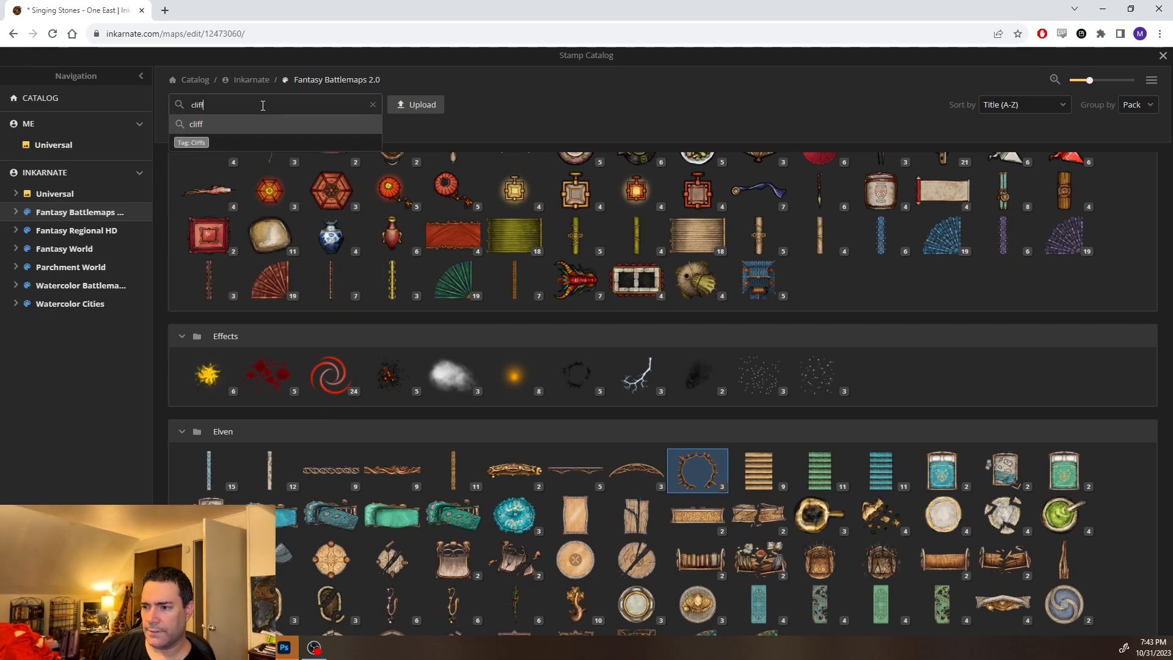
pyautogui.press('Return')
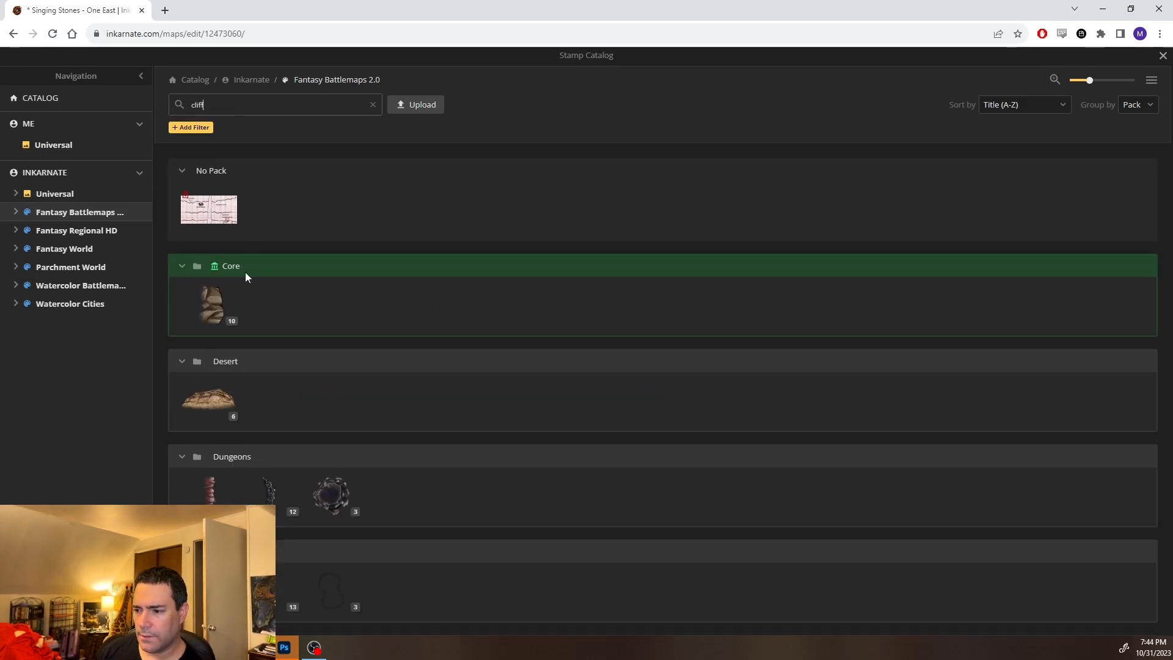
pyautogui.click(210, 305)
pyautogui.click(483, 389)
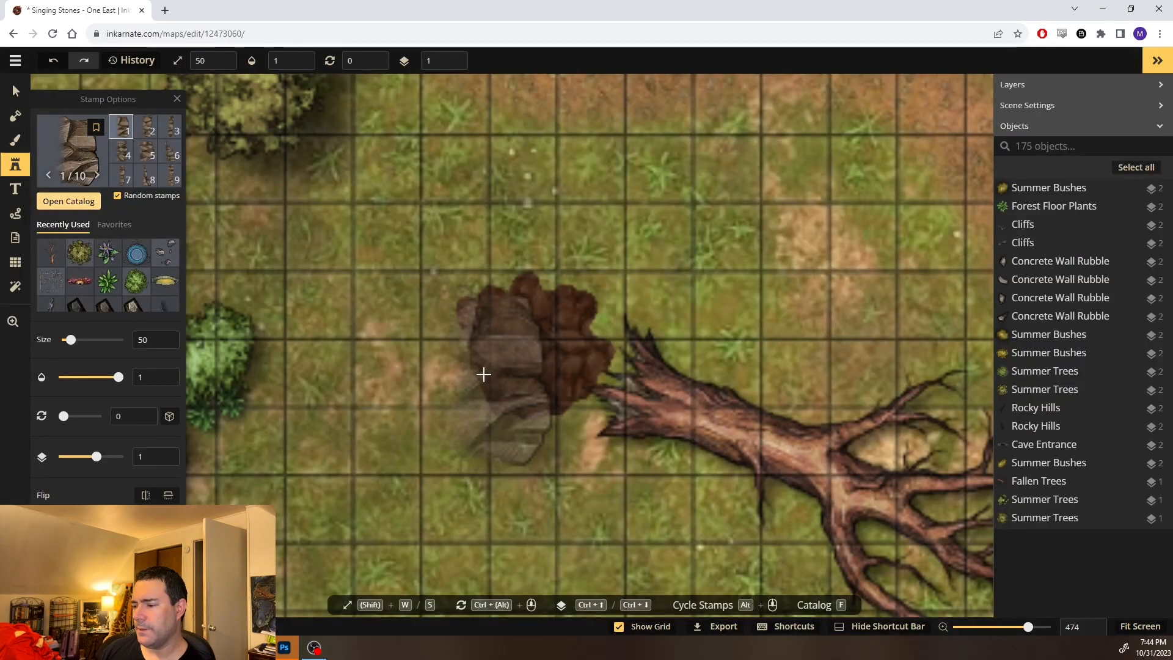
# Place a size 15 cliff stamp on the lower-left edge of the dirt patch, rotated to 333 degrees
pyautogui.scroll(5, 482, 389)
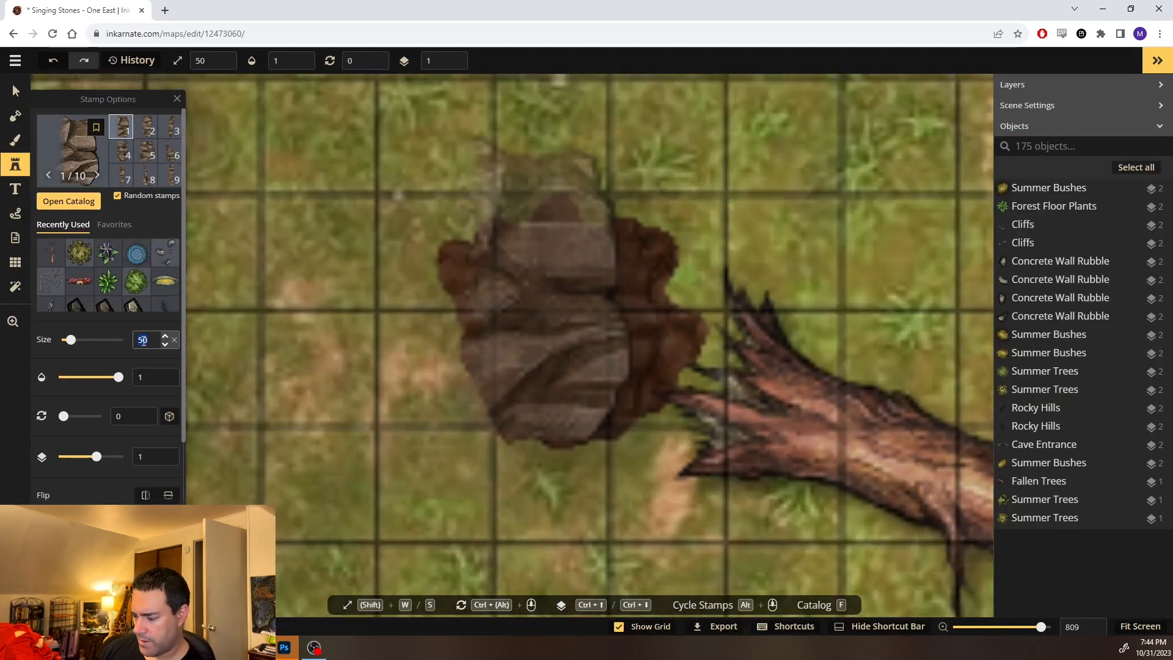
pyautogui.write('10w')
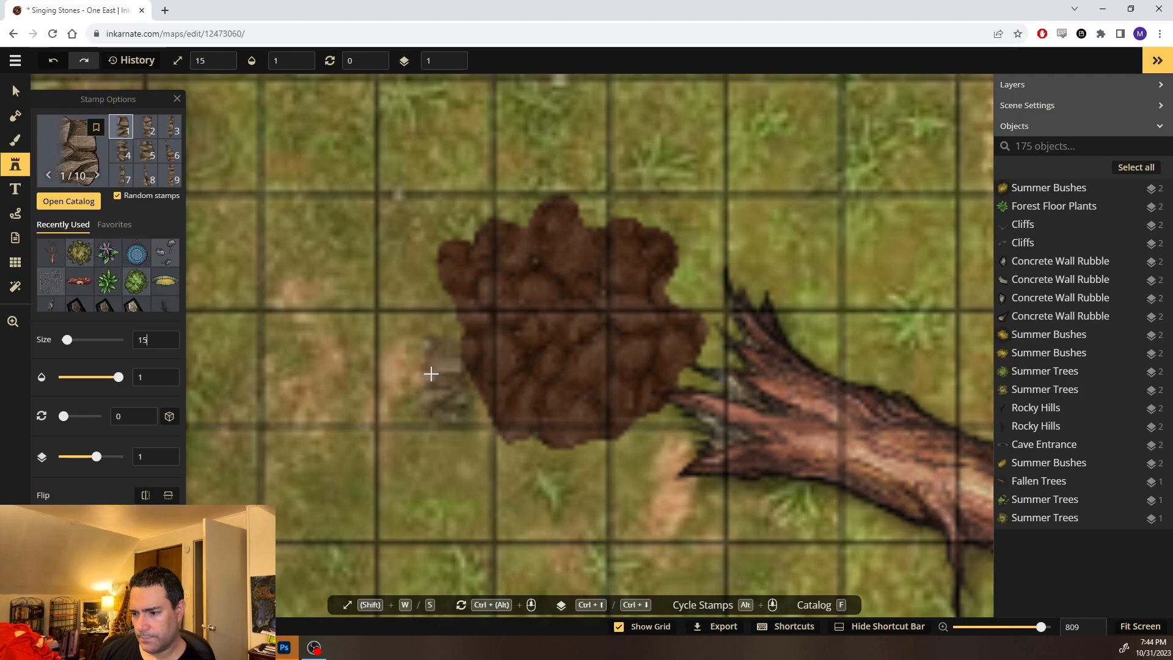
pyautogui.click(487, 390)
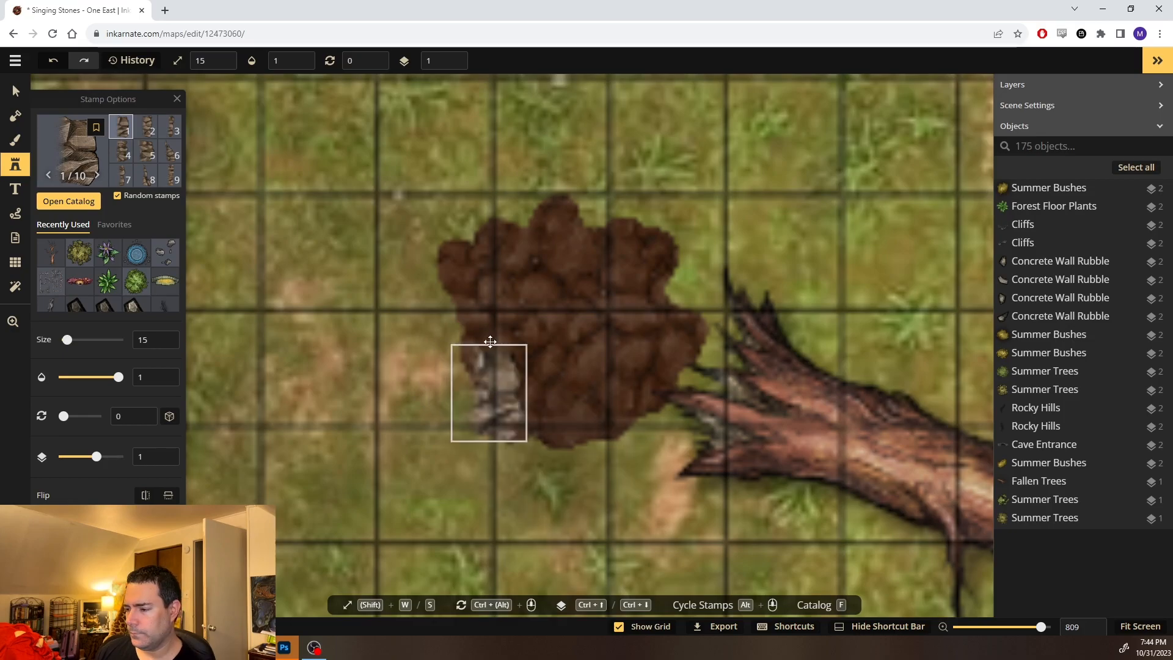
pyautogui.moveTo(483, 336); pyautogui.dragTo(460, 343)
pyautogui.moveTo(494, 388)
pyautogui.mouseDown()
pyautogui.moveTo(504, 391)
pyautogui.moveTo(491, 381)
pyautogui.mouseUp()
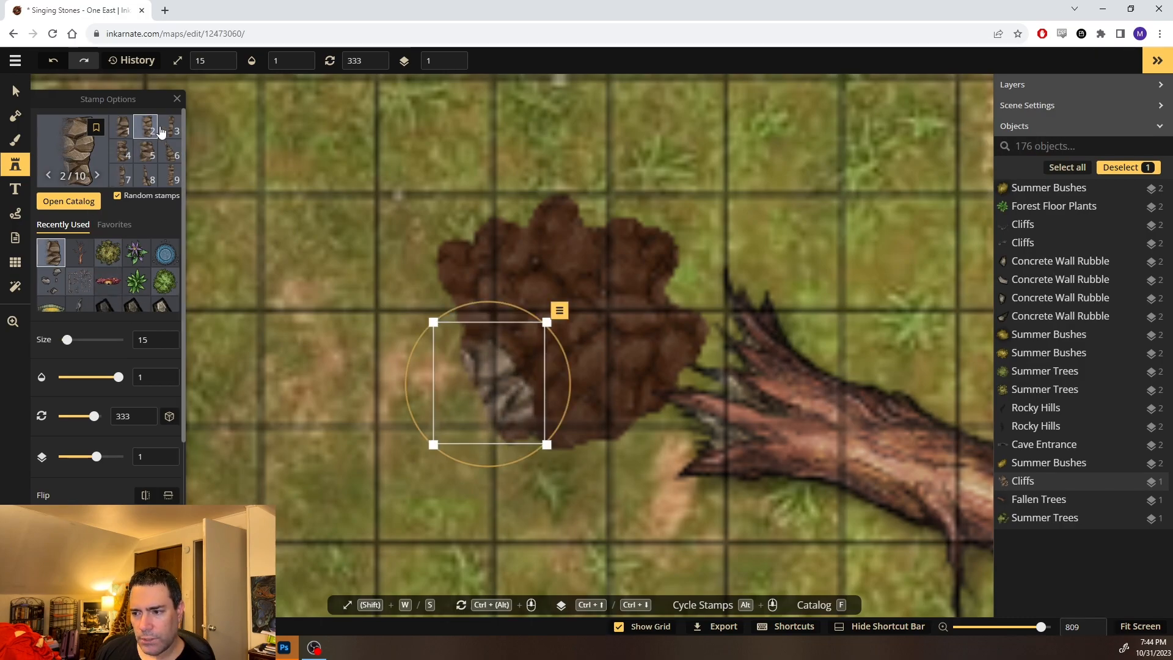
# Place the fourth cliff variant along the bottom edge of the dirt patch, rotated to 278 degrees
pyautogui.click(128, 150)
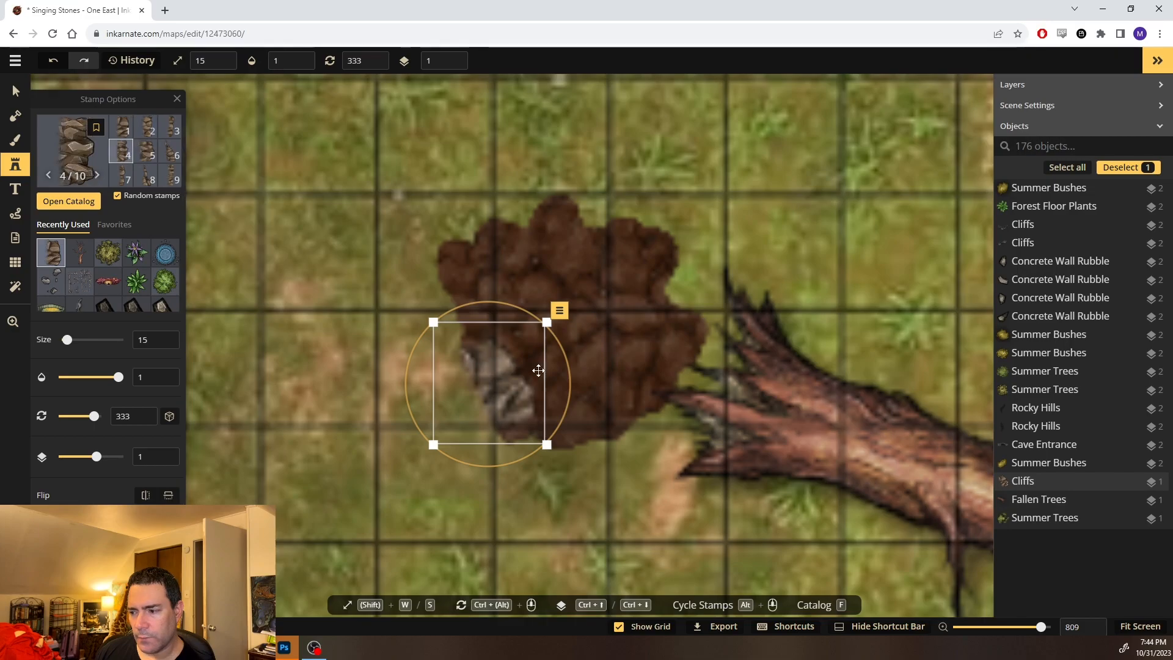
pyautogui.click(589, 384)
pyautogui.moveTo(583, 283); pyautogui.dragTo(526, 341)
pyautogui.moveTo(562, 385); pyautogui.dragTo(534, 422)
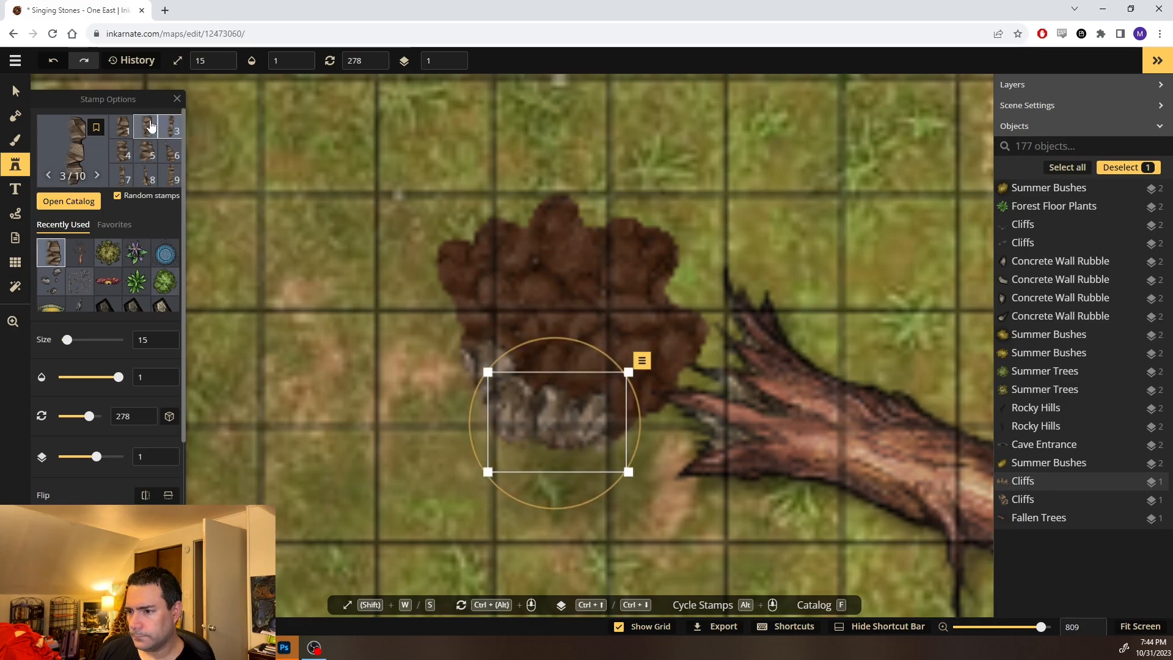
# Place the first cliff variant along the lower-right edge of the dirt patch, rotated to 236 degrees
pyautogui.click(121, 129)
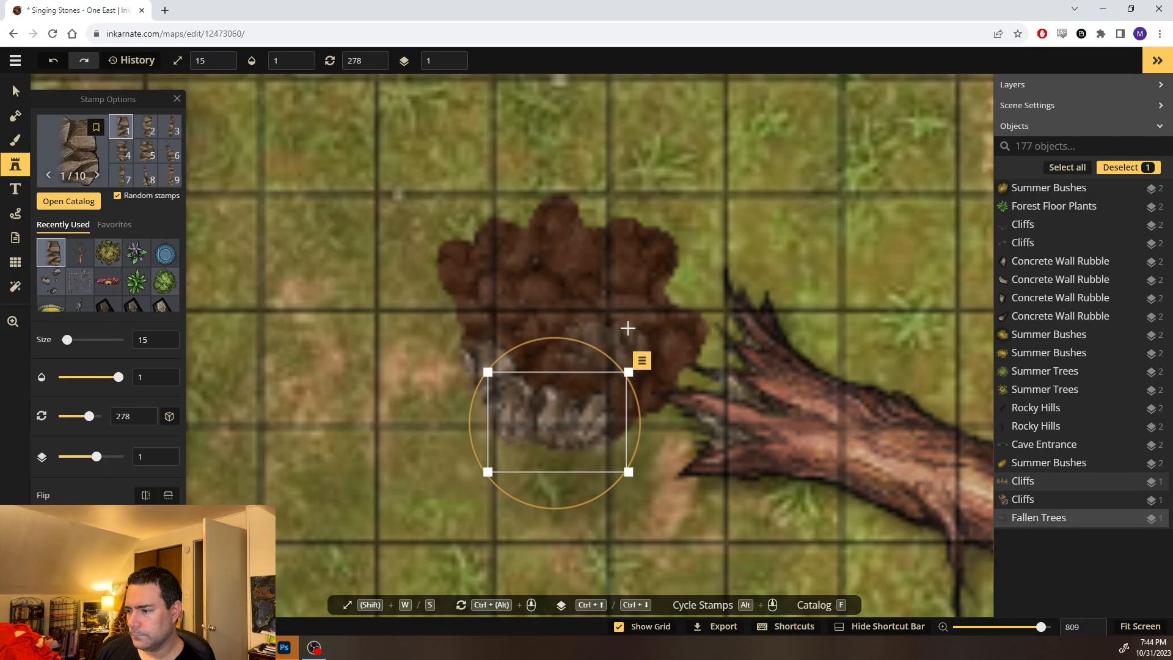
pyautogui.click(618, 314)
pyautogui.moveTo(571, 241)
pyautogui.mouseDown()
pyautogui.moveTo(530, 259)
pyautogui.moveTo(558, 245)
pyautogui.mouseUp()
pyautogui.moveTo(631, 343); pyautogui.dragTo(639, 397)
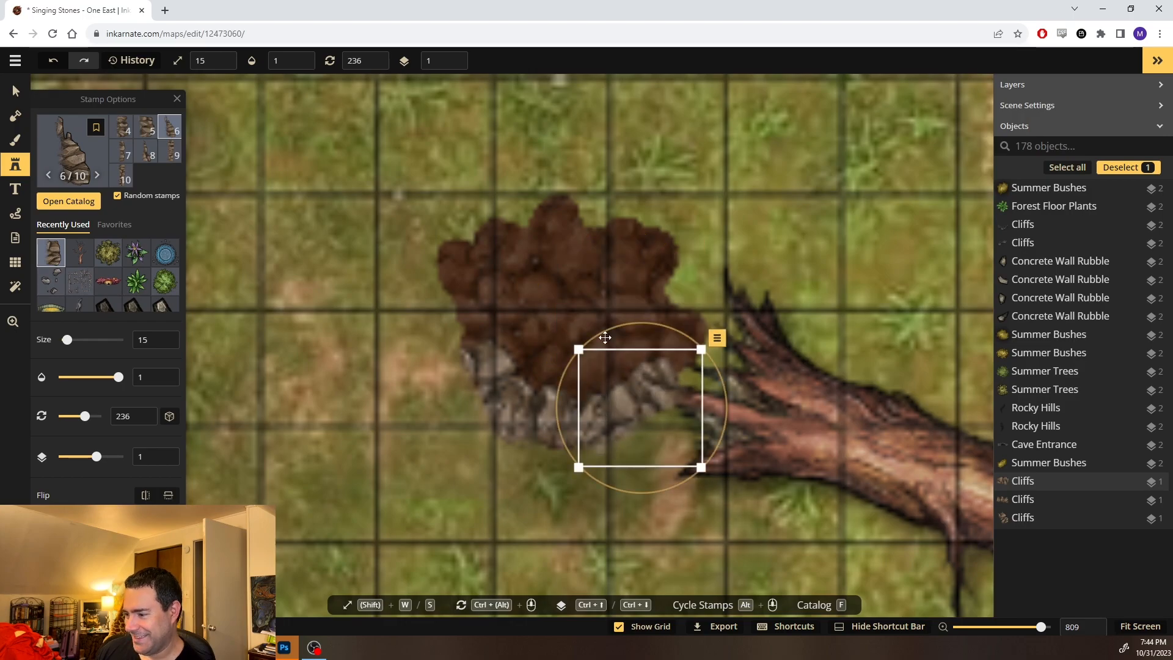
# Add cliff stamps to the dirt patch's left edge, rotated to 18 degrees, and right edge, rotated to 187 degrees
pyautogui.click(470, 281)
pyautogui.moveTo(542, 198); pyautogui.dragTo(485, 324)
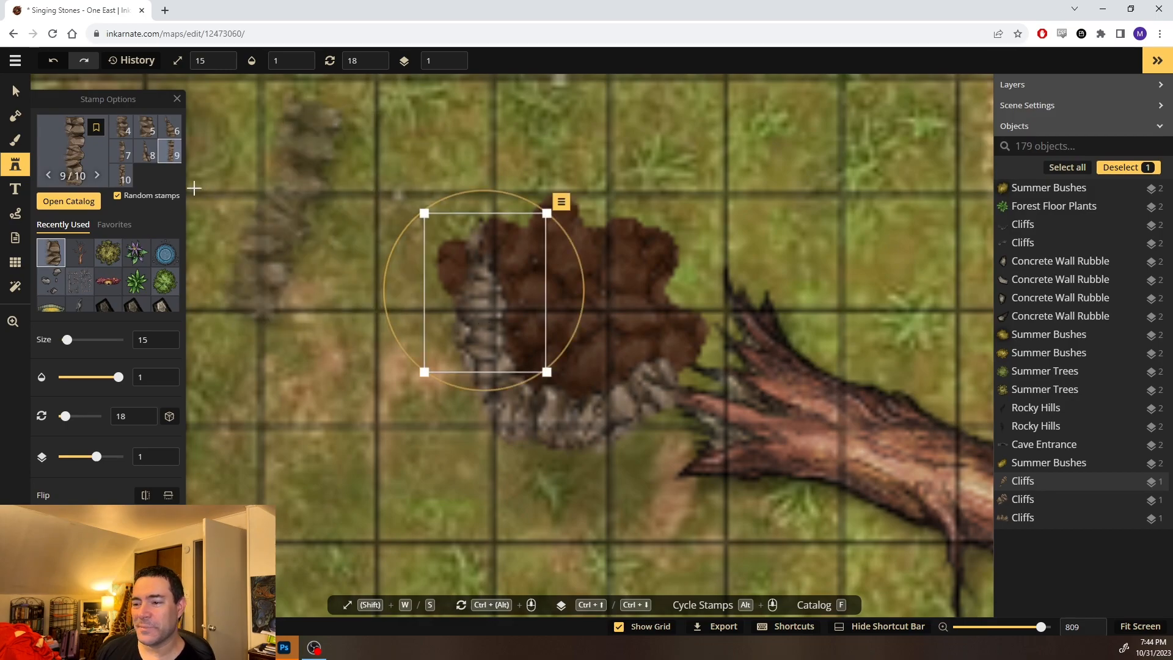
pyautogui.click(633, 319)
pyautogui.moveTo(637, 232); pyautogui.dragTo(655, 367)
pyautogui.moveTo(640, 315); pyautogui.dragTo(670, 320)
pyautogui.moveTo(649, 252); pyautogui.dragTo(671, 246)
pyautogui.moveTo(662, 319); pyautogui.dragTo(674, 312)
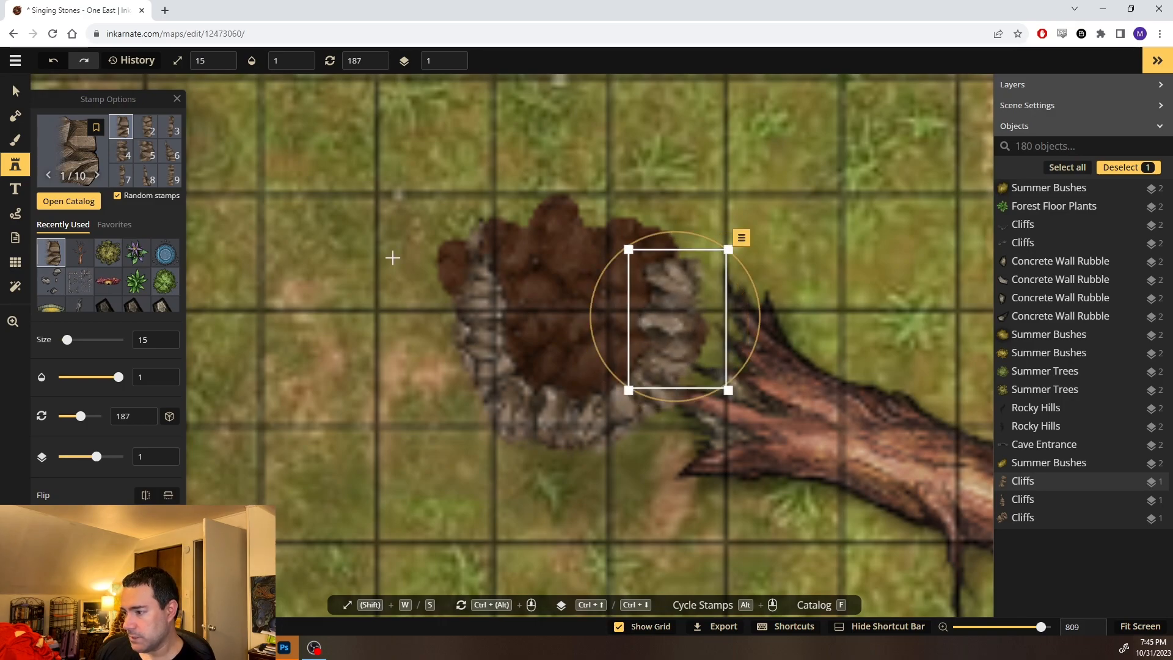
# Paint the grass texture over the dirt outside the right-hand cliffs, and switch the size 8 brush to the soft round mode
pyautogui.press('b')
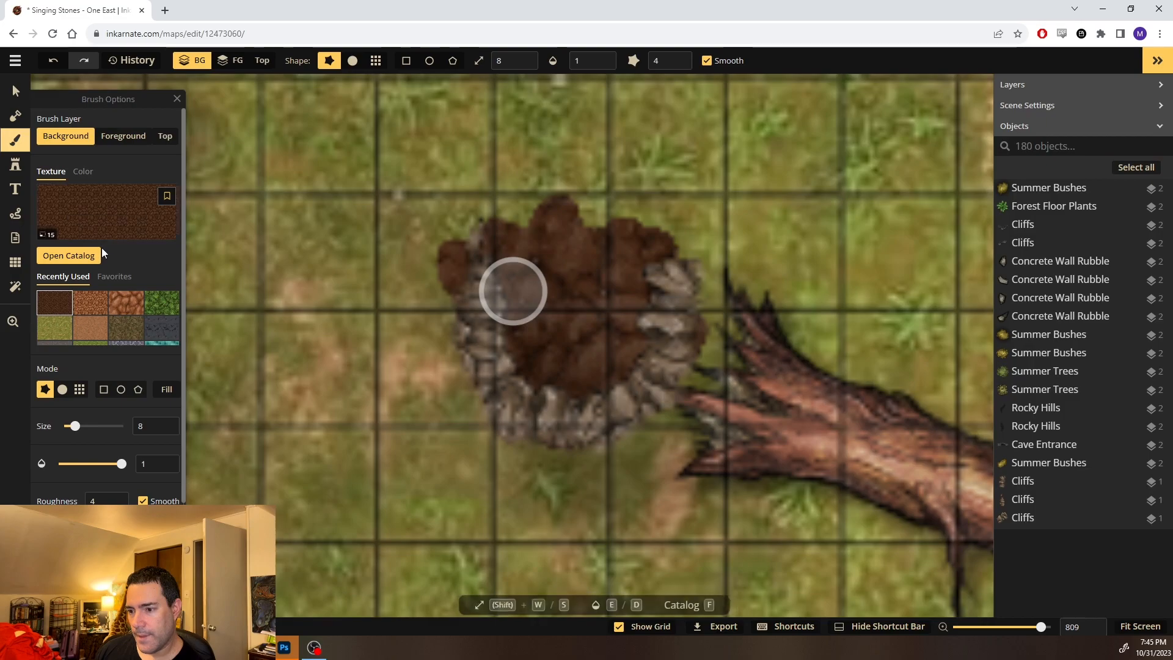
pyautogui.click(54, 328)
pyautogui.moveTo(748, 316)
pyautogui.mouseDown()
pyautogui.moveTo(713, 355)
pyautogui.moveTo(716, 320)
pyautogui.moveTo(708, 368)
pyautogui.moveTo(704, 305)
pyautogui.moveTo(707, 361)
pyautogui.mouseUp()
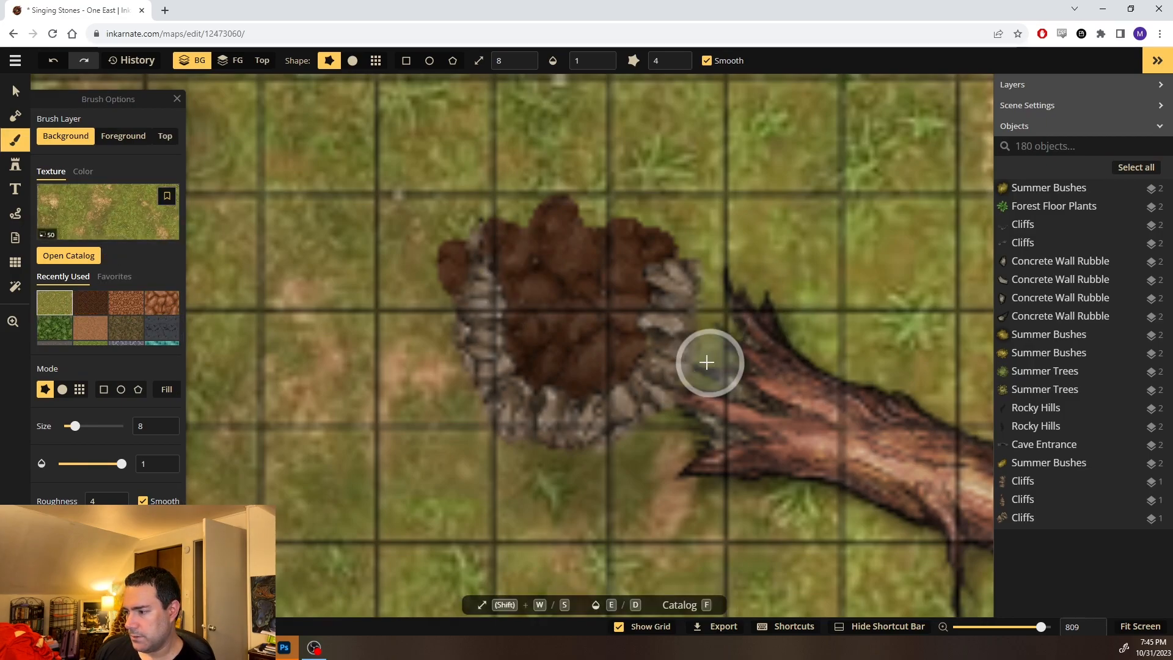
pyautogui.click(62, 389)
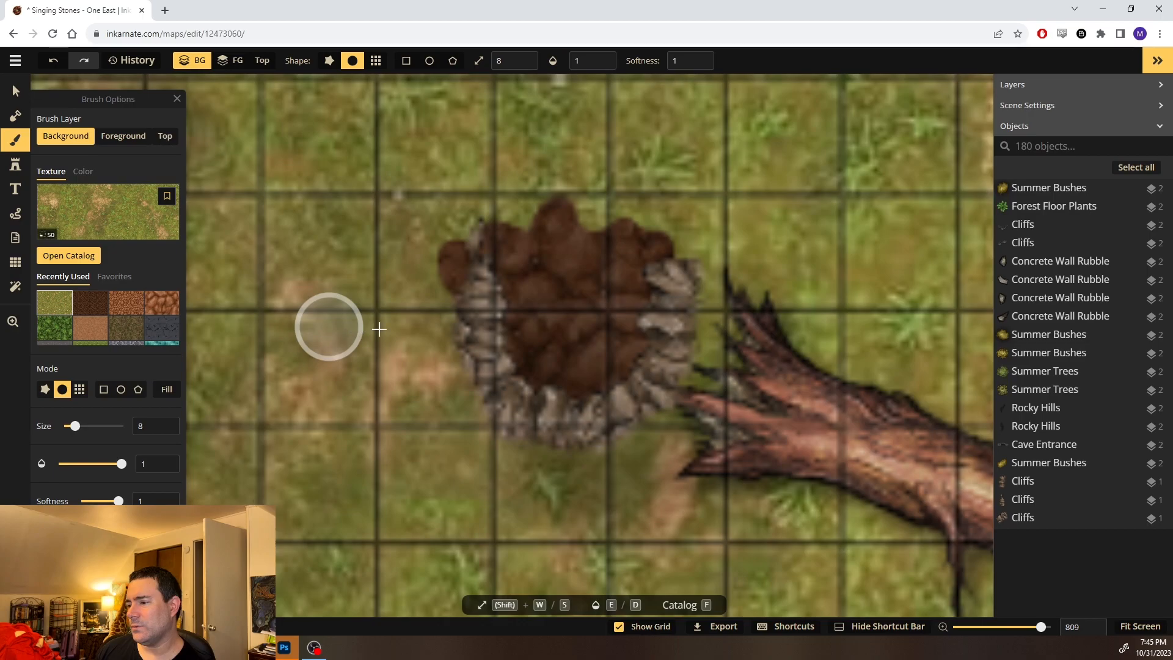
# Place a cliff stamp on the upper-right edge of the dirt patch, rotated to 138 degrees and aligned with the neighbouring stones
pyautogui.click(15, 165)
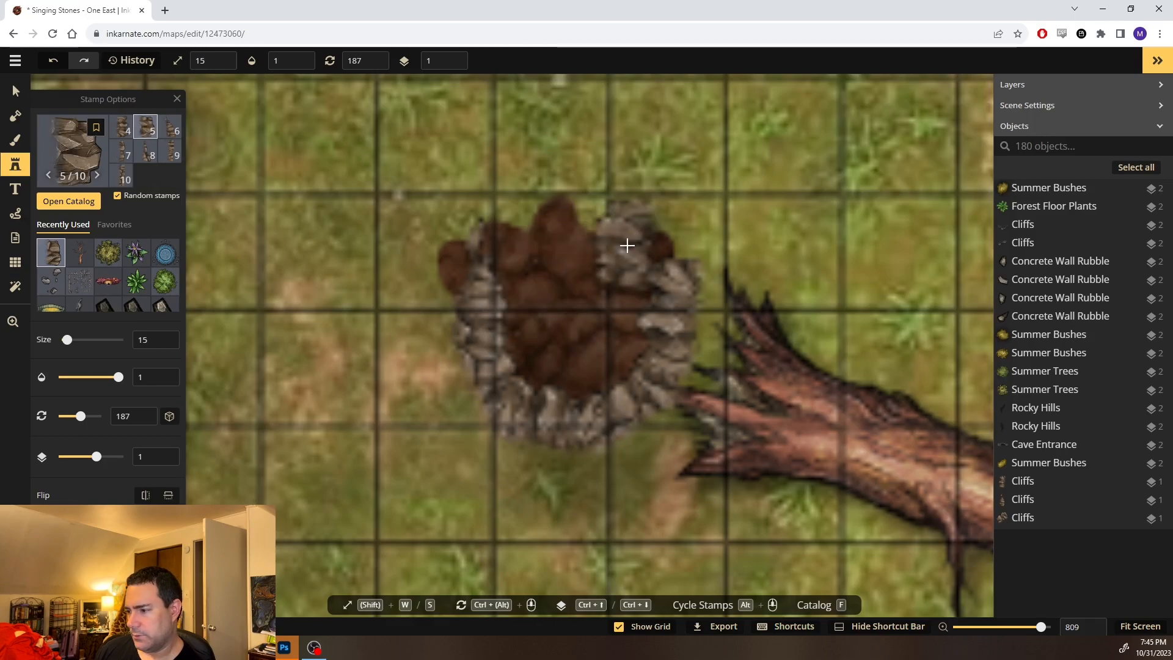
pyautogui.click(623, 256)
pyautogui.moveTo(626, 187); pyautogui.dragTo(561, 226)
pyautogui.moveTo(615, 259); pyautogui.dragTo(636, 254)
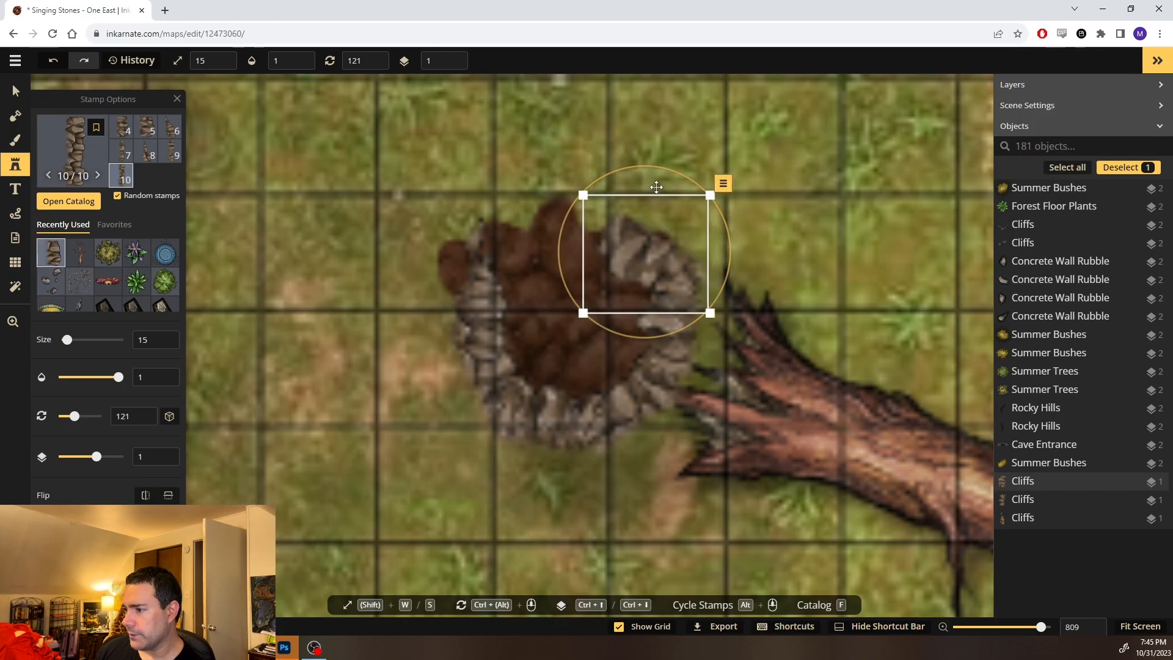
pyautogui.moveTo(654, 165); pyautogui.dragTo(668, 168)
pyautogui.moveTo(633, 247); pyautogui.dragTo(639, 241)
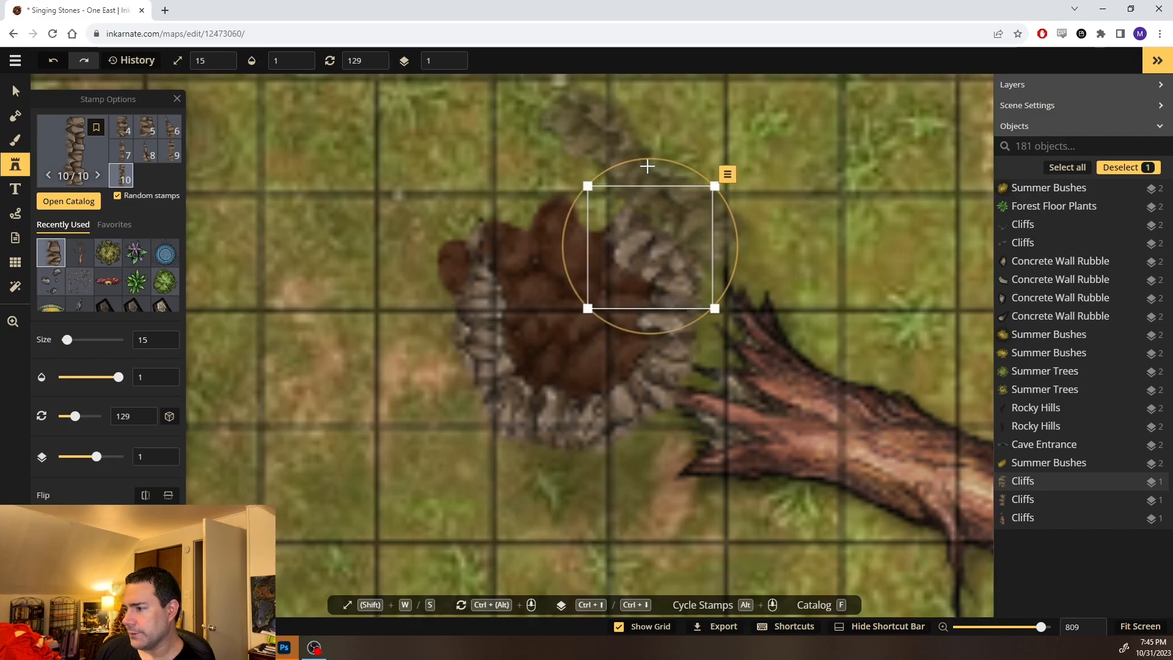
pyautogui.moveTo(649, 165); pyautogui.dragTo(663, 163)
pyautogui.moveTo(642, 225); pyautogui.dragTo(642, 236)
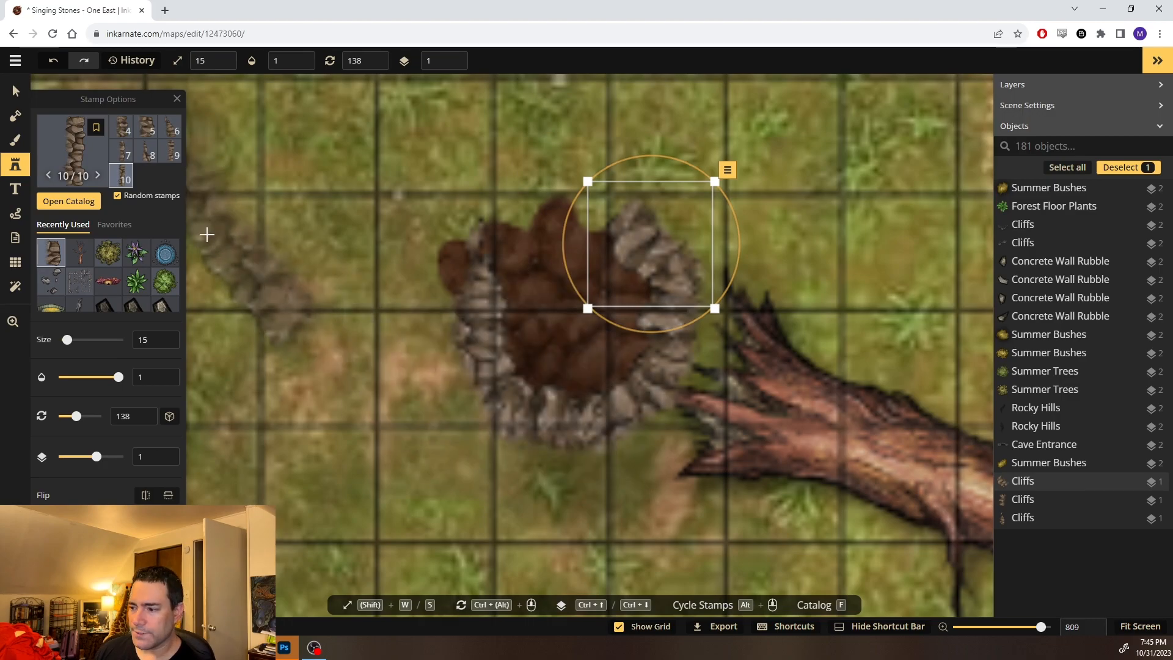
# Paint grass over the dirt sticking out beyond the upper-left side of the stone ring
pyautogui.press('b')
pyautogui.moveTo(431, 241)
pyautogui.mouseDown()
pyautogui.moveTo(434, 306)
pyautogui.moveTo(438, 264)
pyautogui.mouseUp()
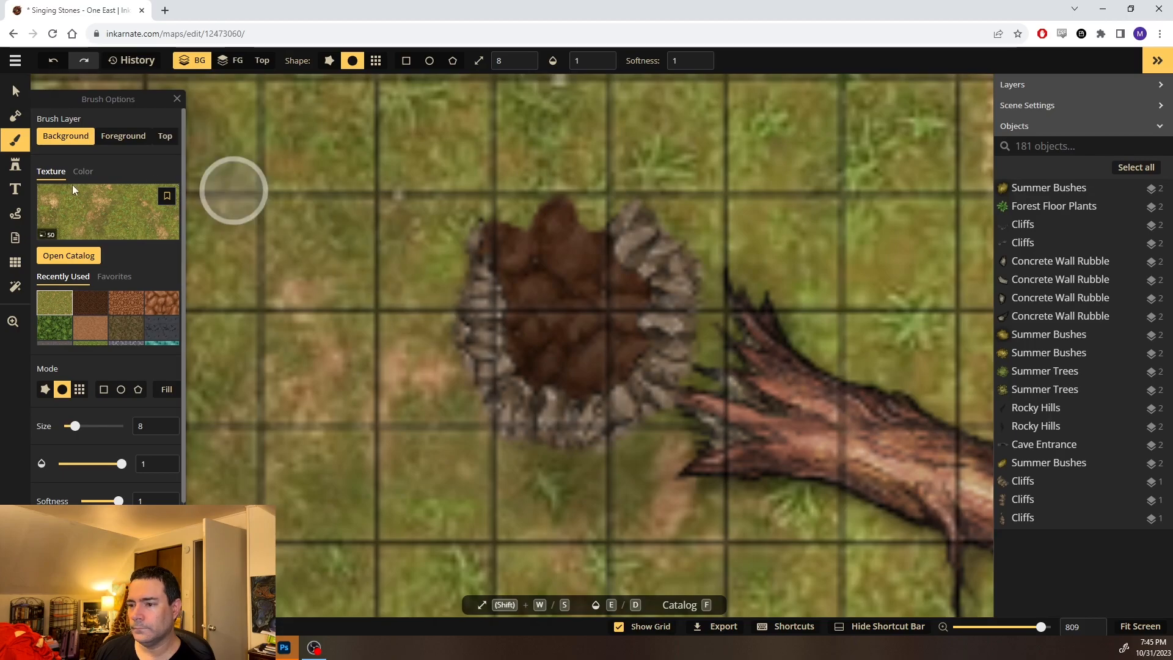
# Place a cliff stamp across the top edge of the dirt patch, rotated to 96 degrees
pyautogui.click(19, 165)
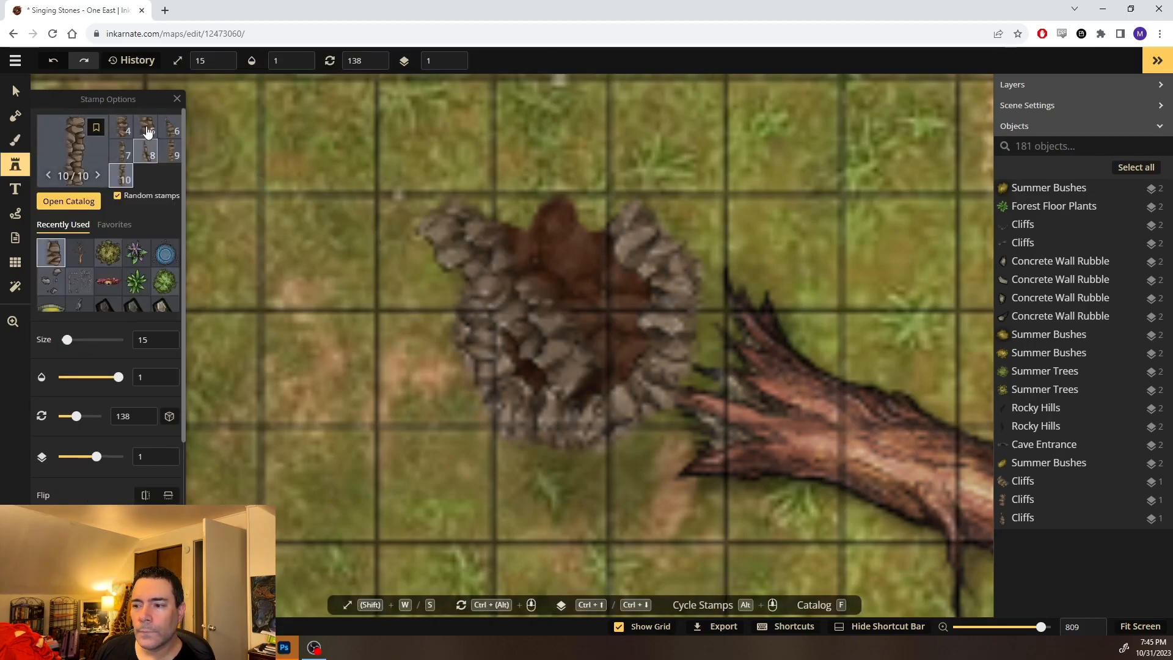
pyautogui.click(148, 132)
pyautogui.scroll(1, 157, 140)
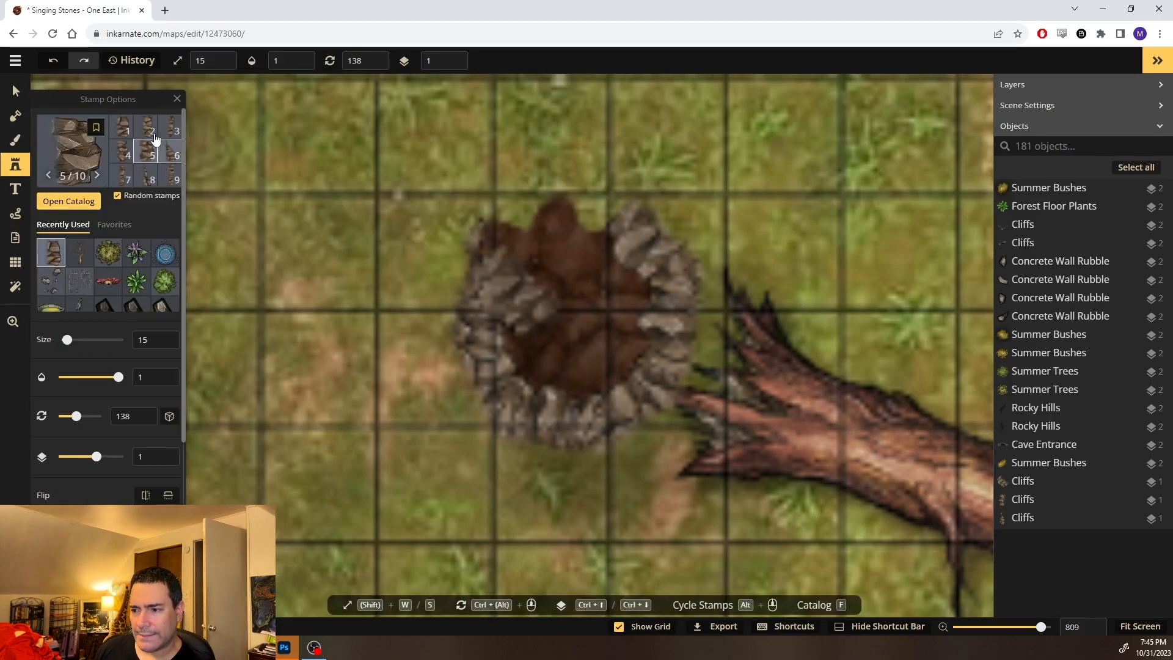
pyautogui.click(563, 219)
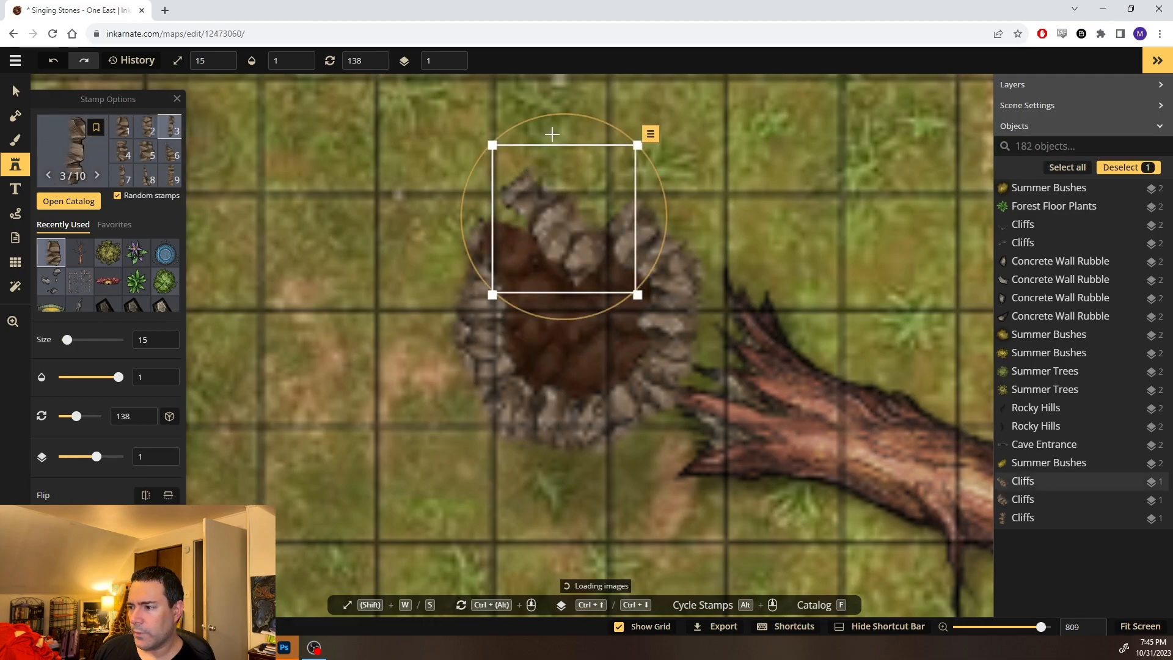
pyautogui.moveTo(555, 117); pyautogui.dragTo(564, 232)
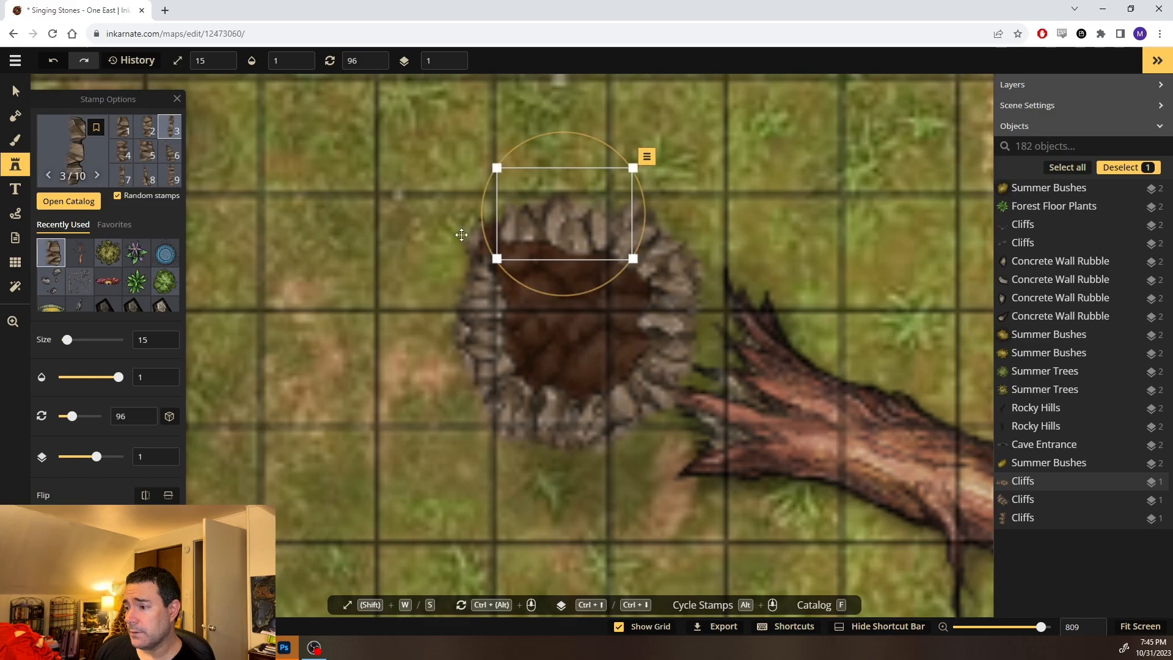
# Close the upper-left gap in the stone ring with the first cliff variant, rotated to 64 degrees
pyautogui.click(123, 127)
pyautogui.click(540, 309)
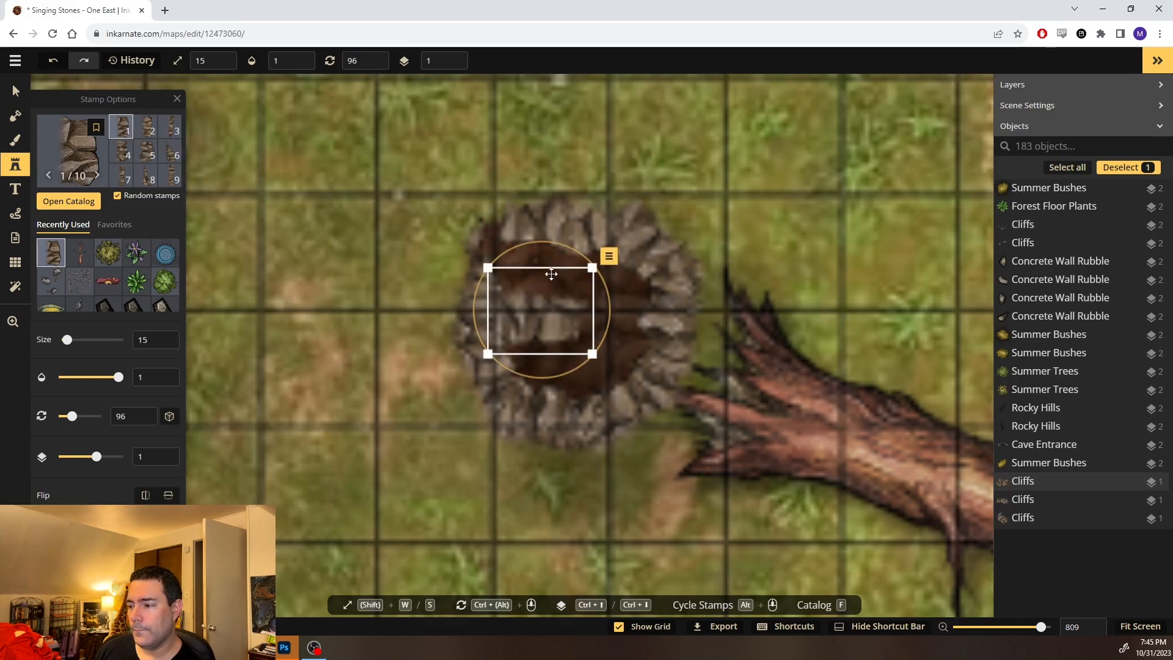
pyautogui.moveTo(539, 243); pyautogui.dragTo(501, 245)
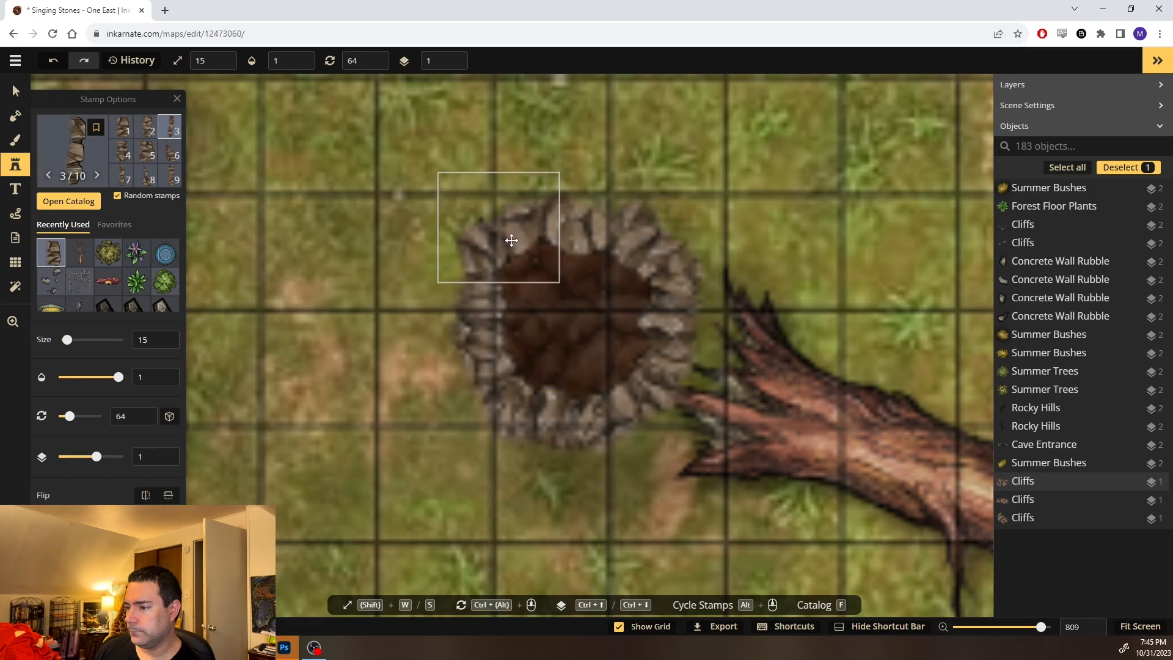
pyautogui.moveTo(516, 236); pyautogui.dragTo(517, 235)
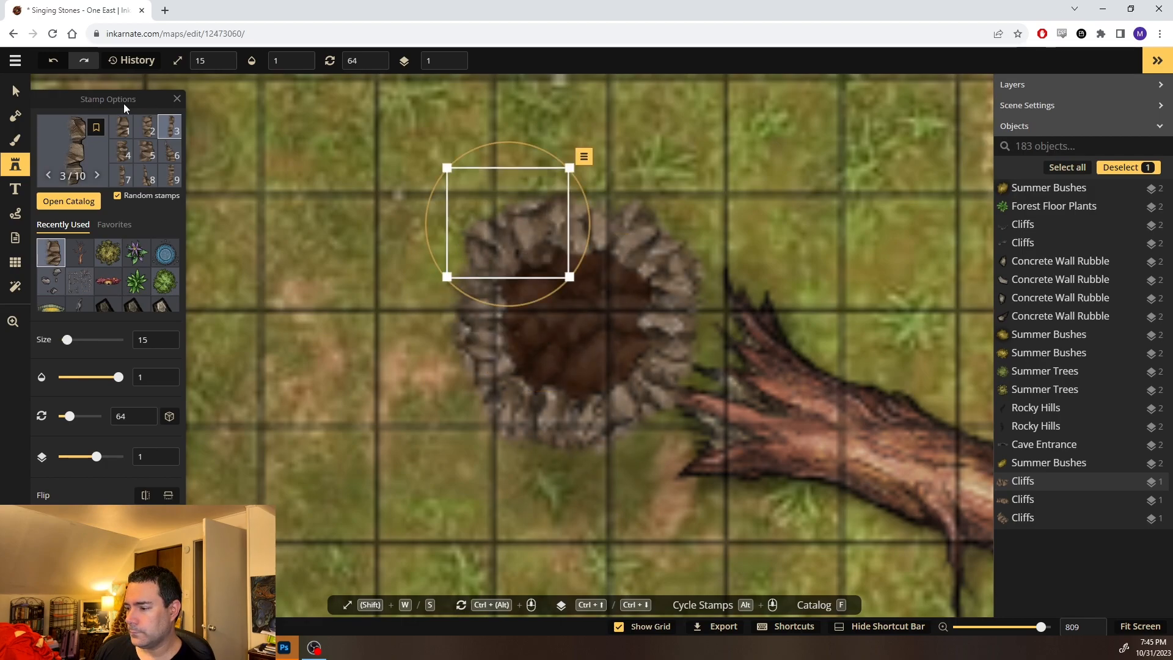
# Deselect the cliff stamp and lock the fallen tree beside the hole
pyautogui.click(16, 89)
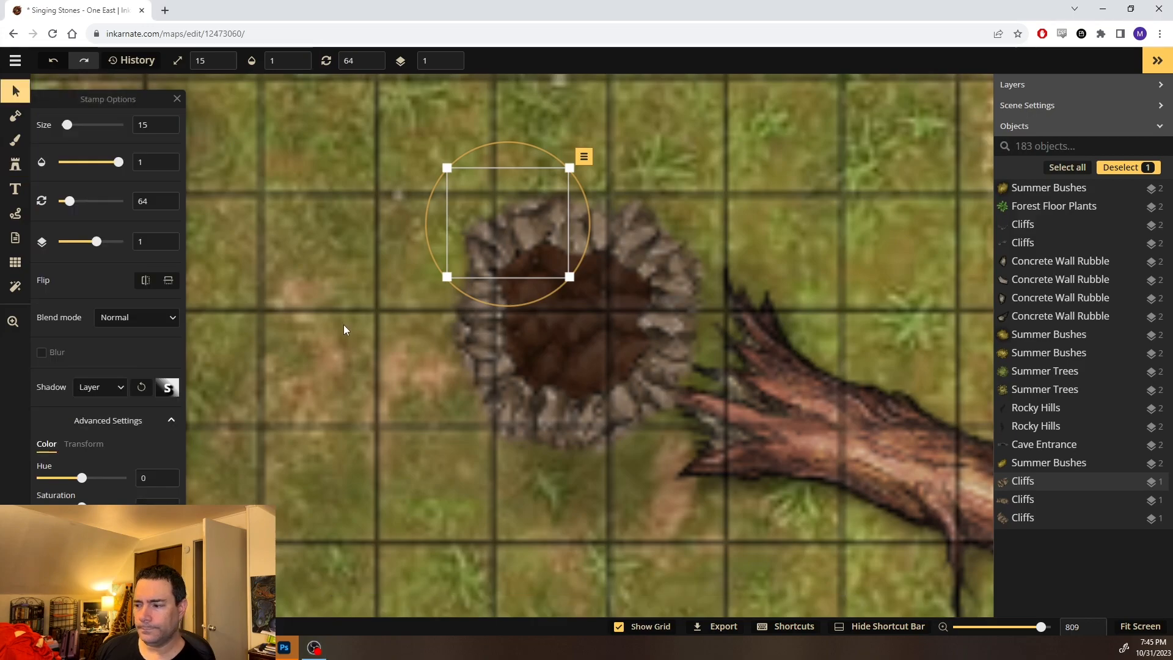
pyautogui.click(343, 324)
pyautogui.scroll(-2, 547, 445)
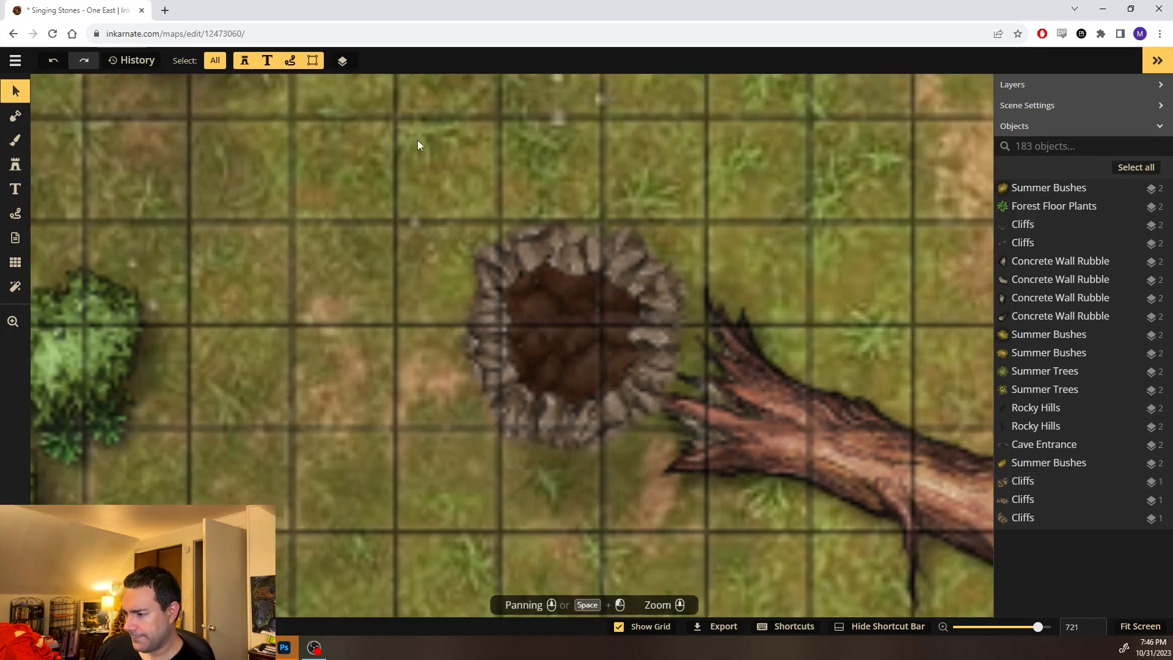
pyautogui.click(845, 421)
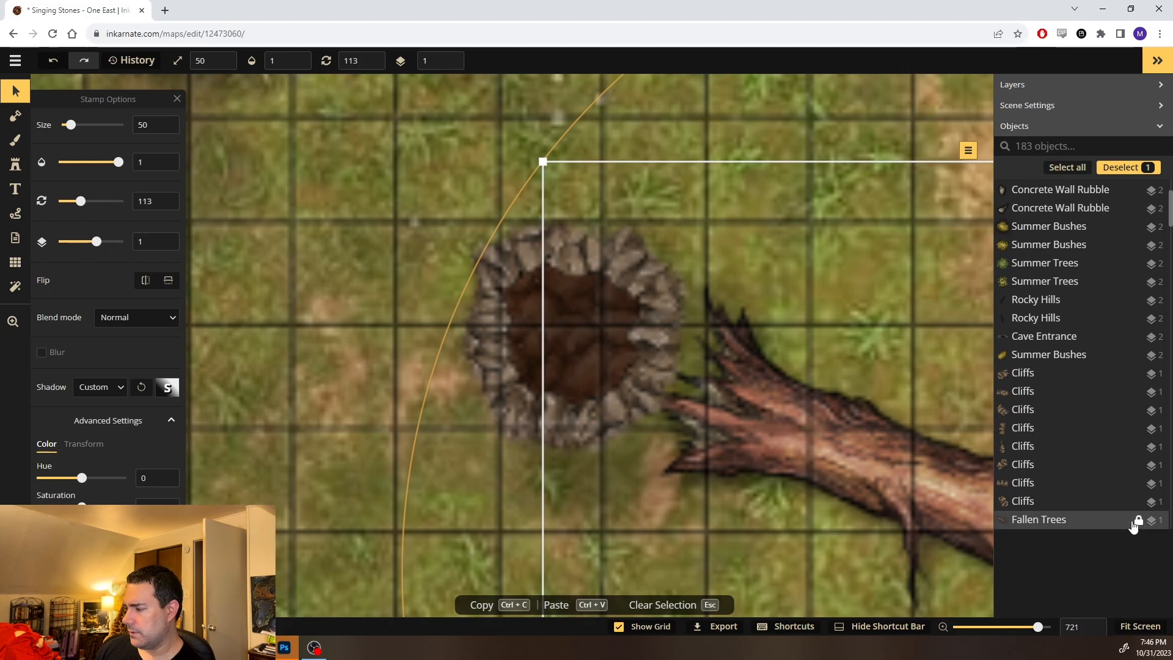
pyautogui.click(1138, 523)
# Select all eight cliff stamps around the hole and recolor them to a darker, more saturated brown
pyautogui.click(420, 236)
pyautogui.moveTo(701, 451); pyautogui.dragTo(741, 475)
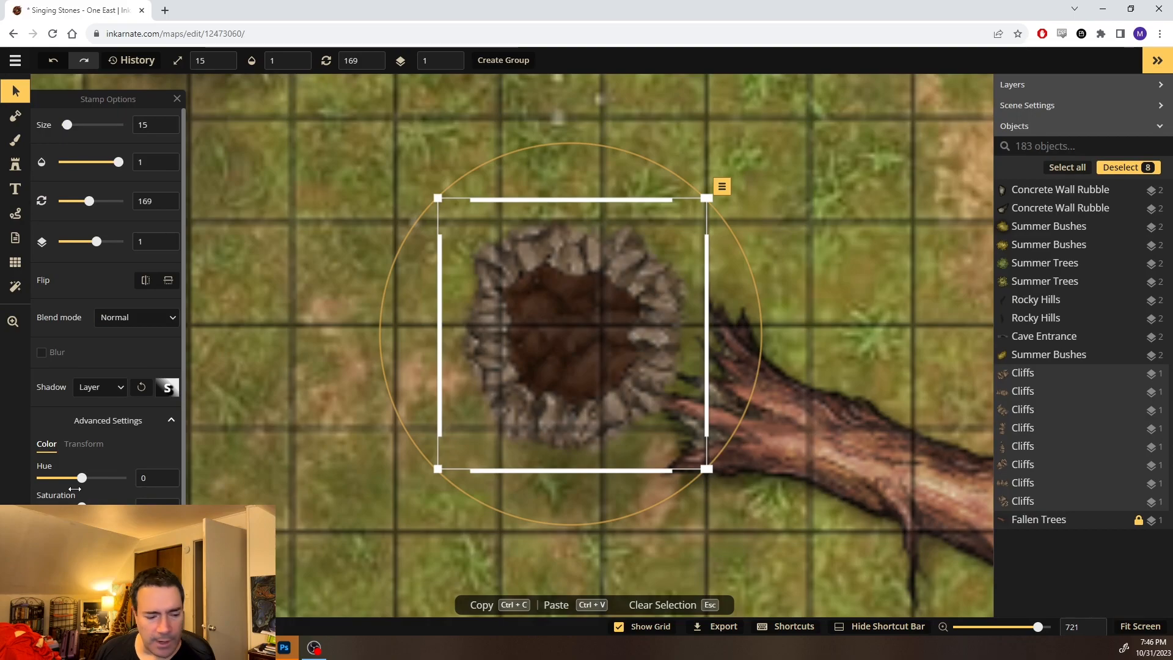
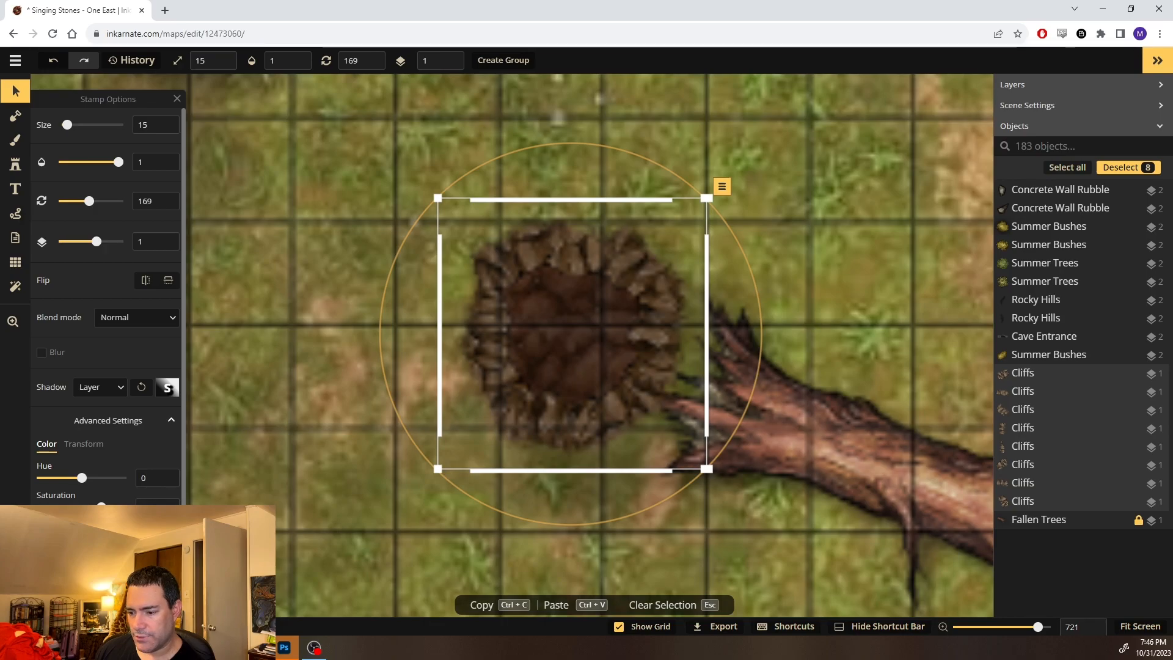
pyautogui.click(309, 314)
# Paint the inside of the uprooted-tree hole with the dark brown dirt texture on the background, using a size 8 brush
pyautogui.click(20, 144)
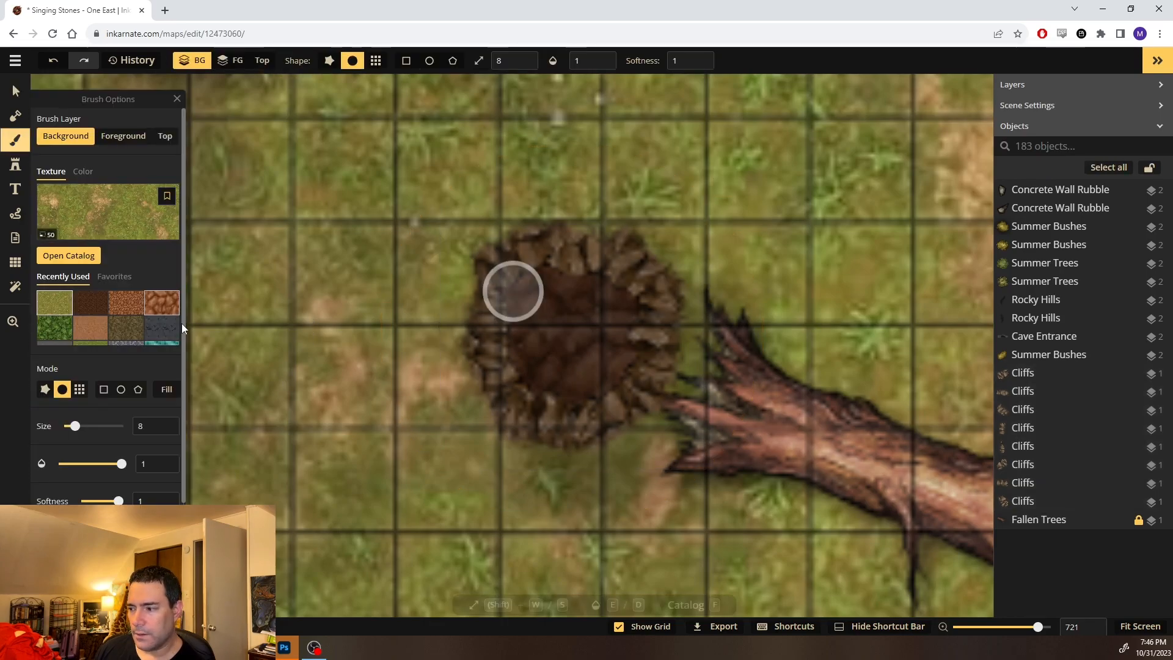
pyautogui.click(92, 303)
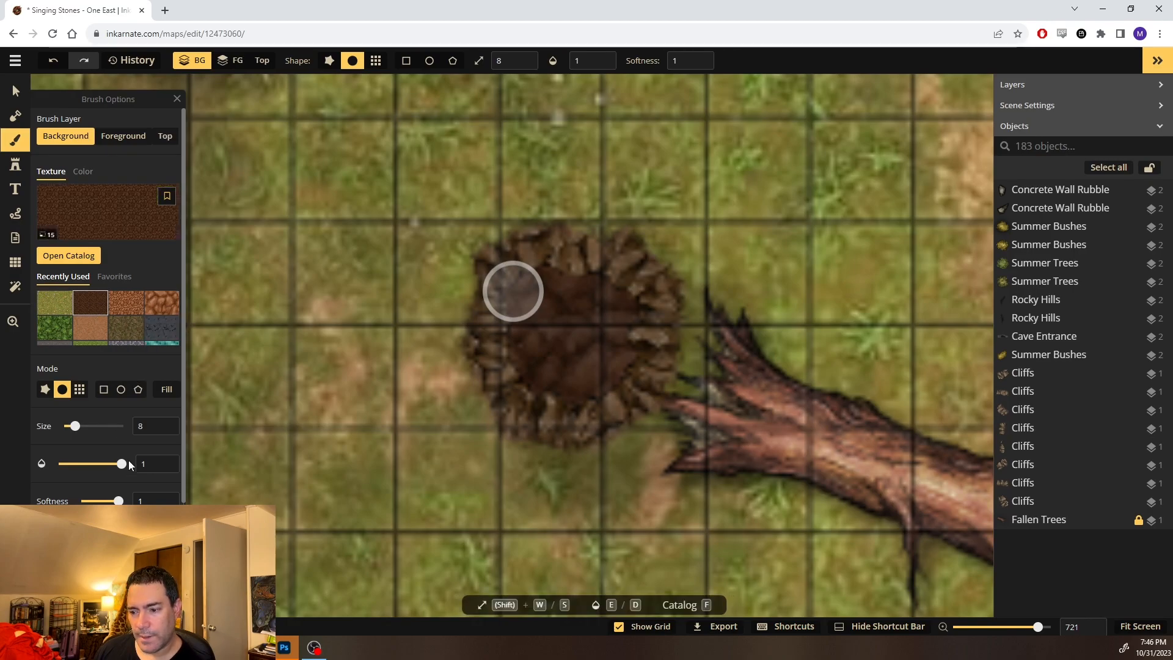
pyautogui.scroll(-2, 107, 305)
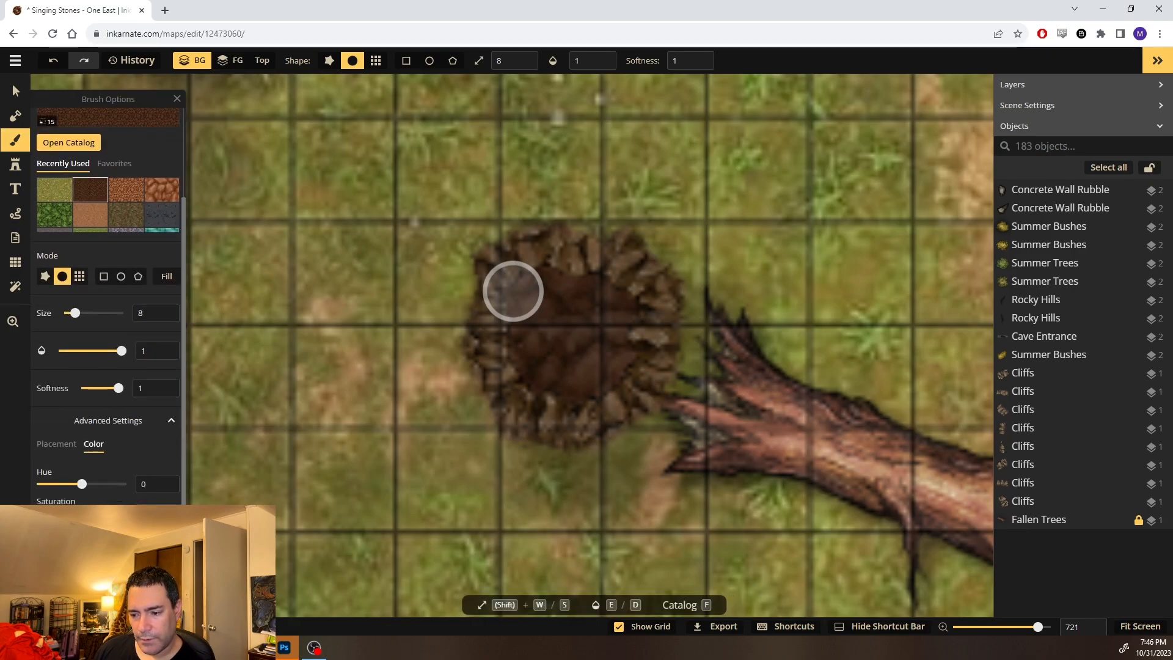
pyautogui.click(513, 291)
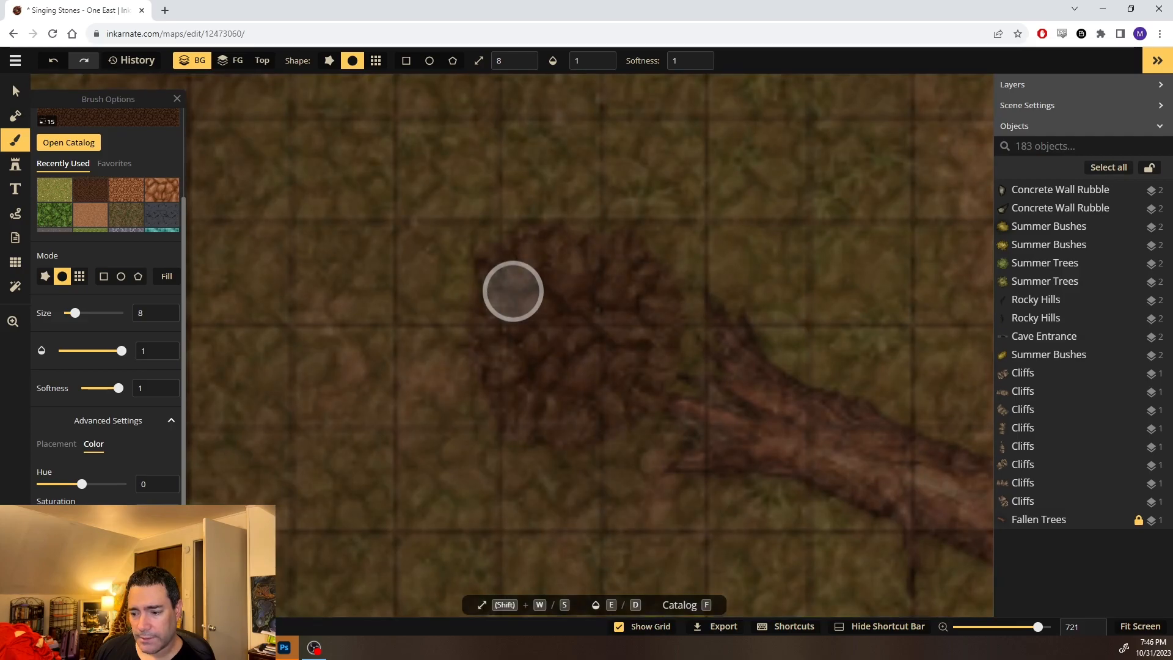
pyautogui.hotkey('ctrl', 'z')
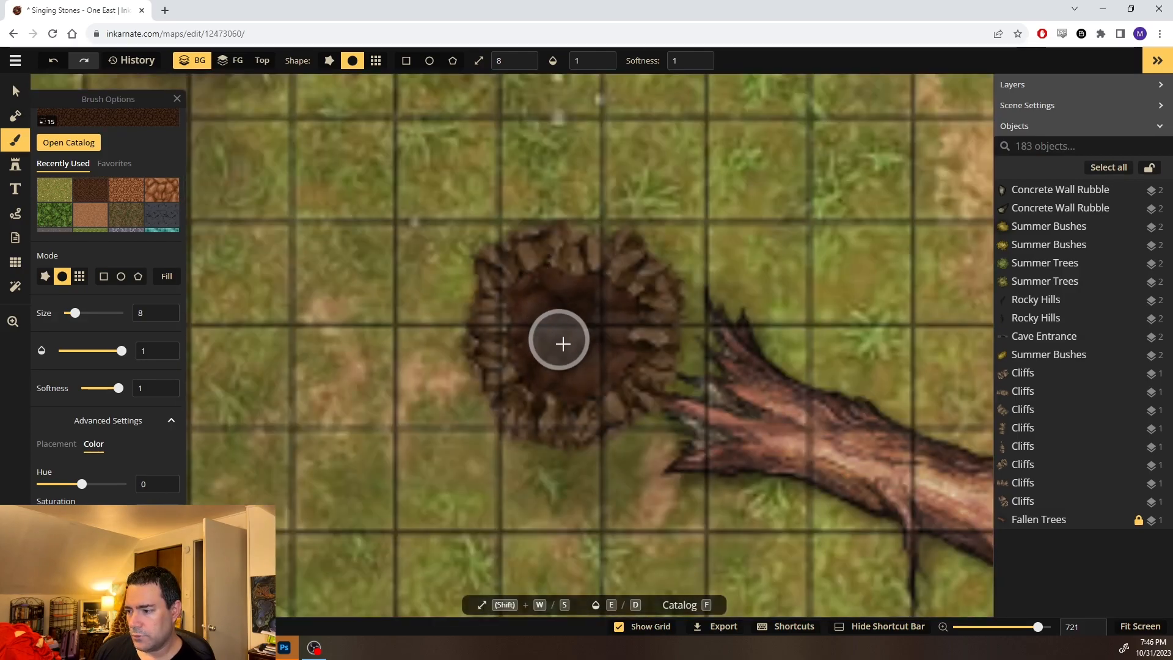
pyautogui.moveTo(563, 334)
pyautogui.mouseDown()
pyautogui.moveTo(577, 343)
pyautogui.moveTo(571, 317)
pyautogui.moveTo(564, 369)
pyautogui.mouseUp()
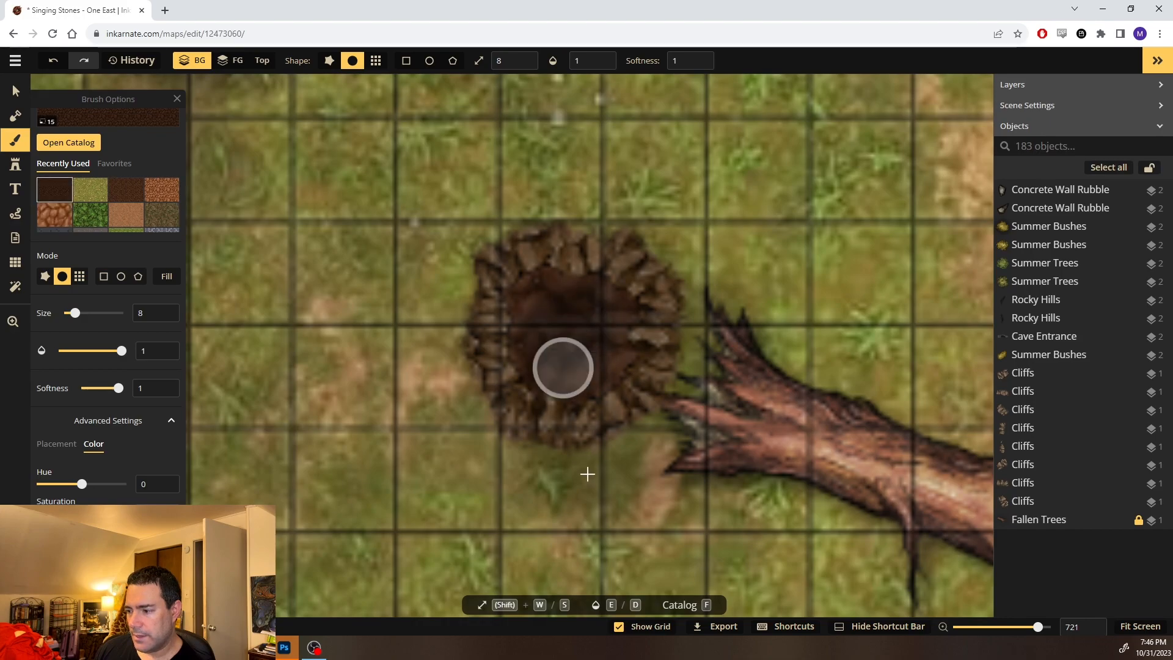
pyautogui.scroll(3, 592, 356)
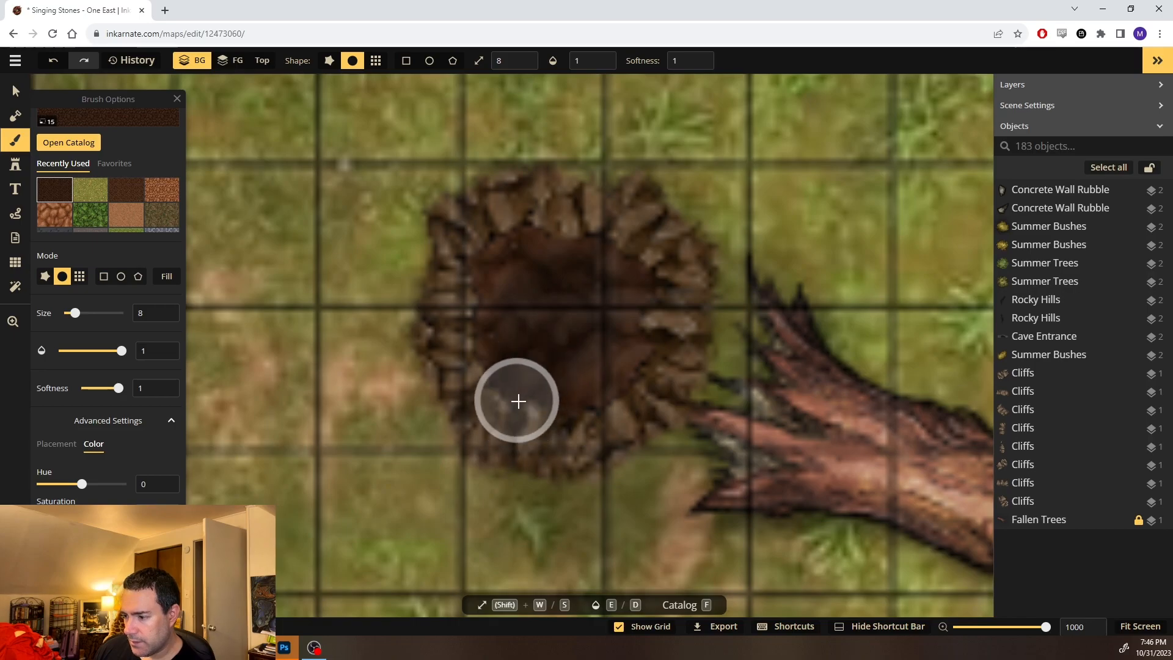
pyautogui.moveTo(569, 413); pyautogui.dragTo(654, 450)
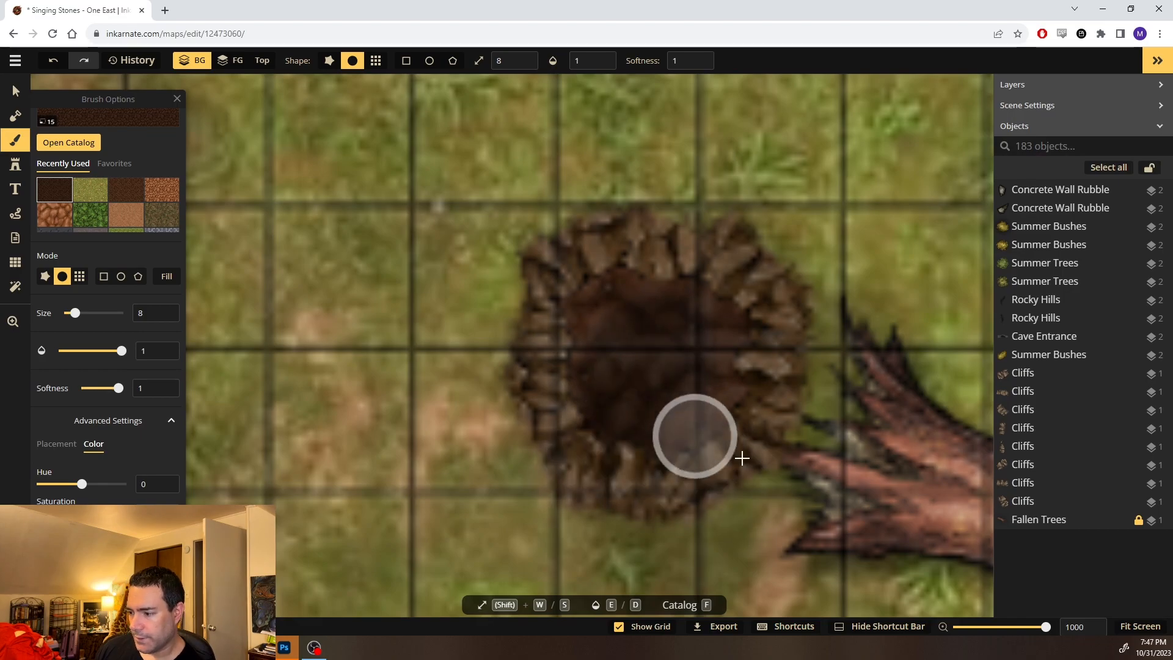
# Place a Summer Trees stamp at size 50, rotated to 40 degrees, and move it just above the uprooted-tree hole
pyautogui.scroll(-4, 617, 415)
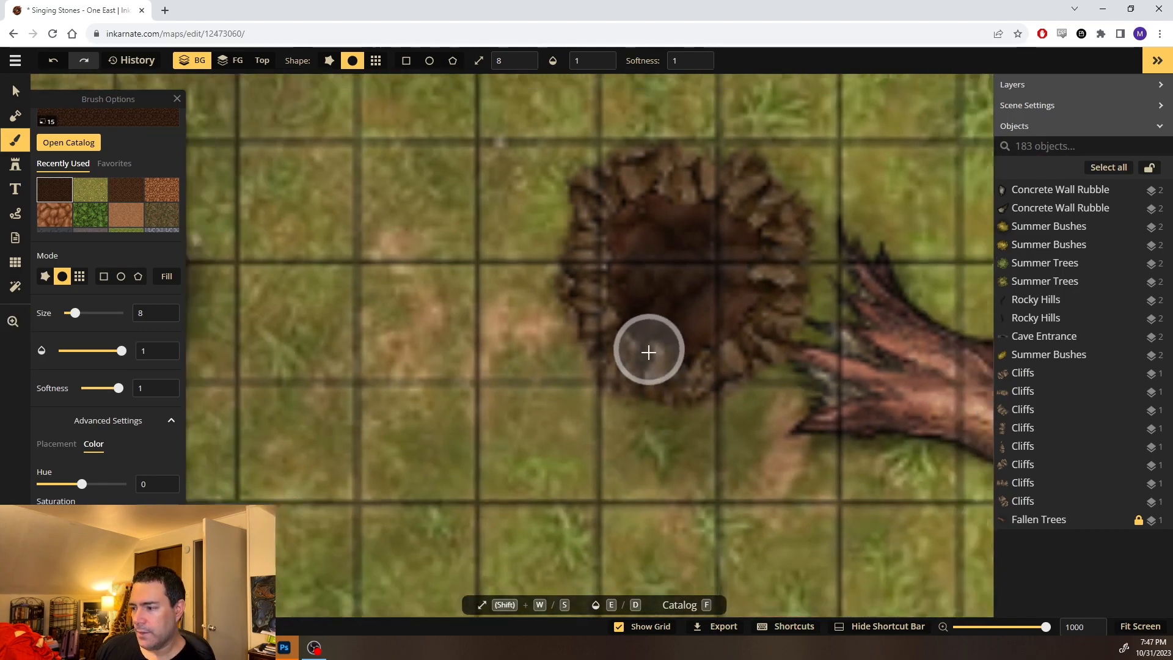
pyautogui.scroll(-5, 647, 346)
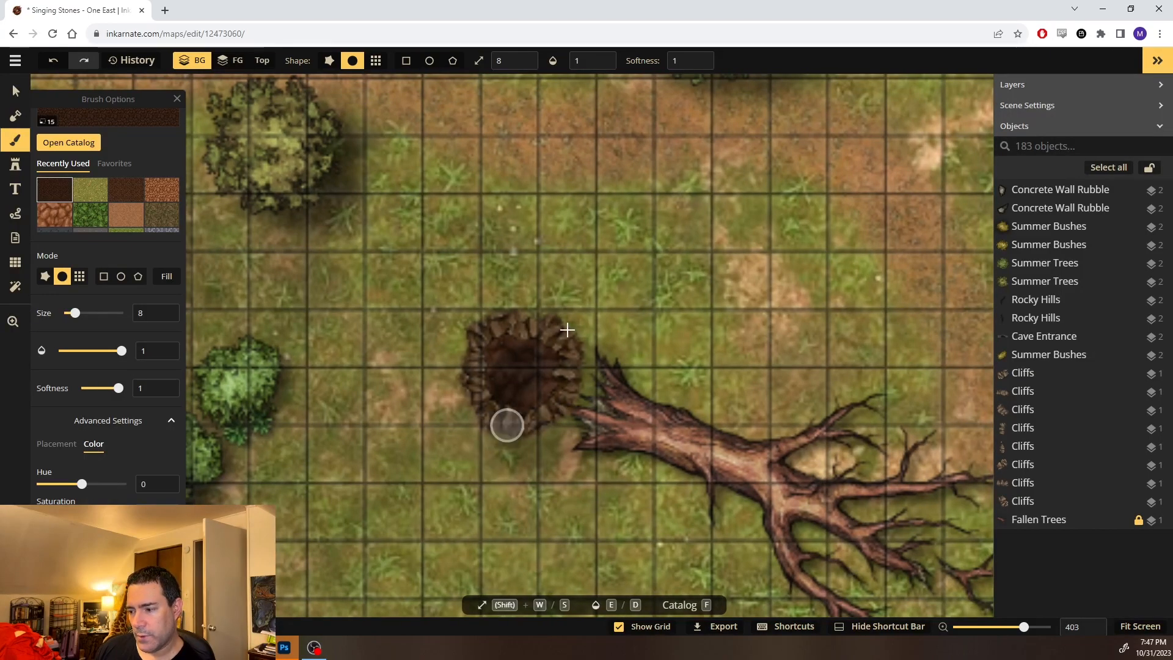
pyautogui.scroll(-4, 465, 420)
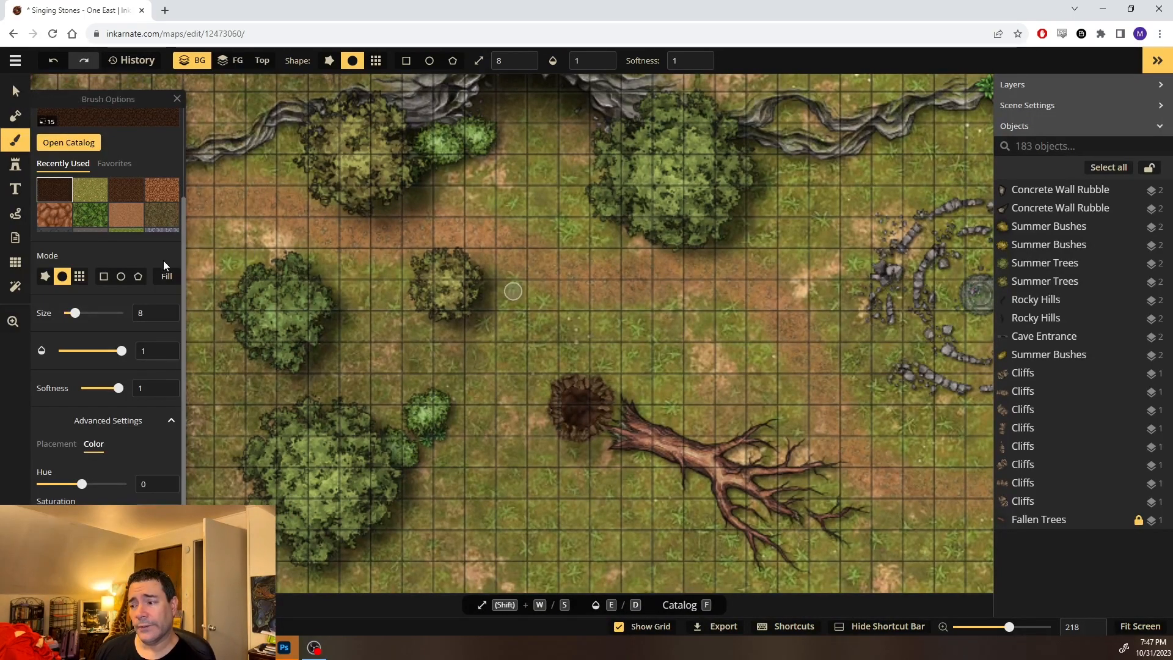
pyautogui.click(17, 165)
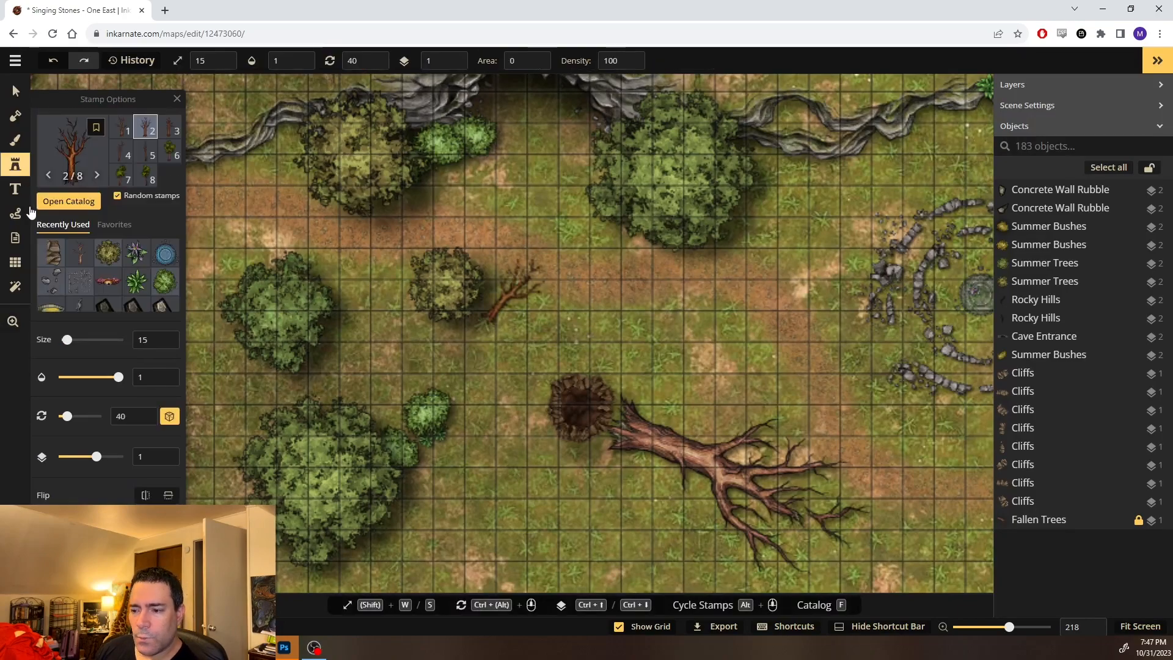
pyautogui.click(12, 84)
pyautogui.click(306, 312)
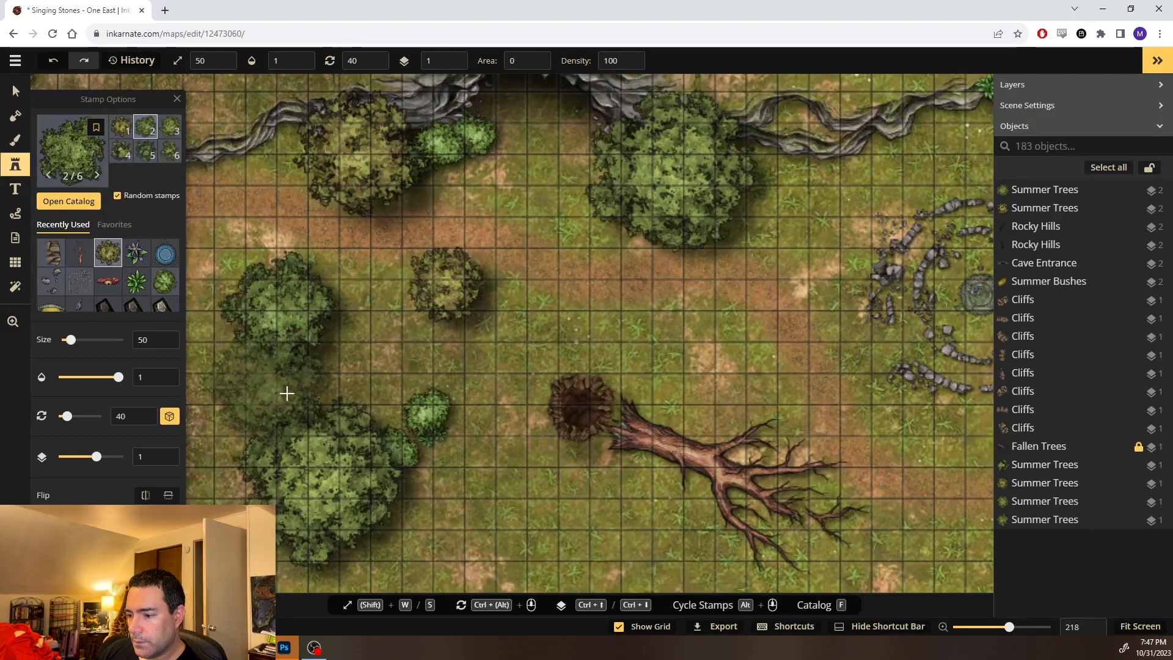
pyautogui.click(282, 396)
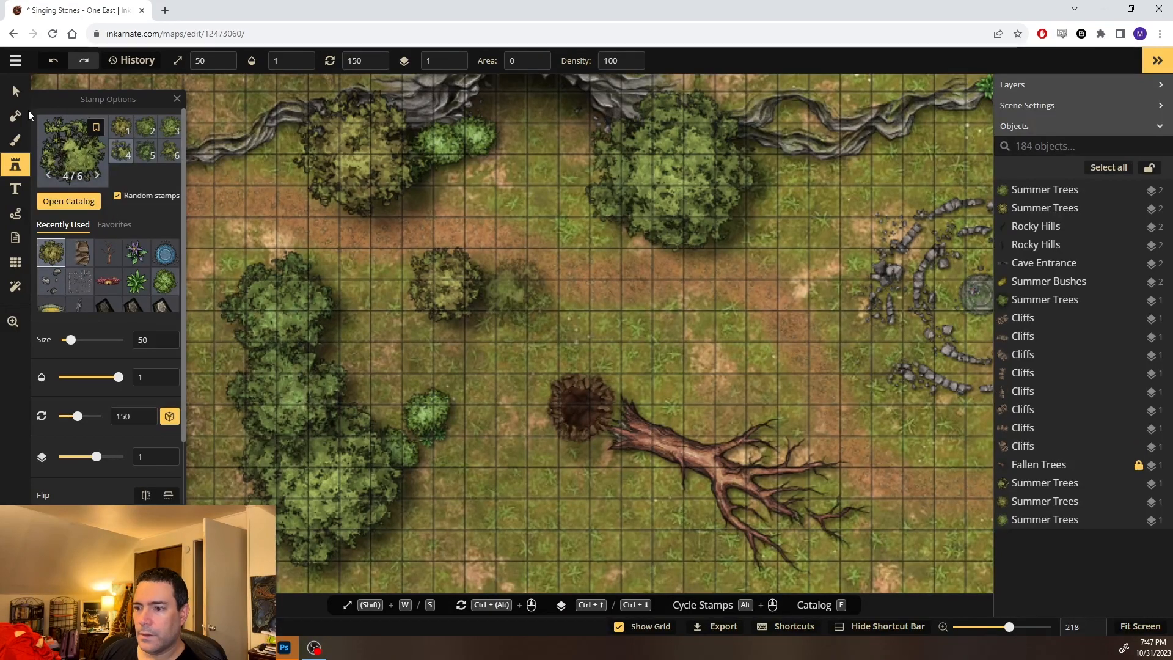
pyautogui.press('v')
pyautogui.click(299, 399)
pyautogui.moveTo(303, 401); pyautogui.dragTo(564, 332)
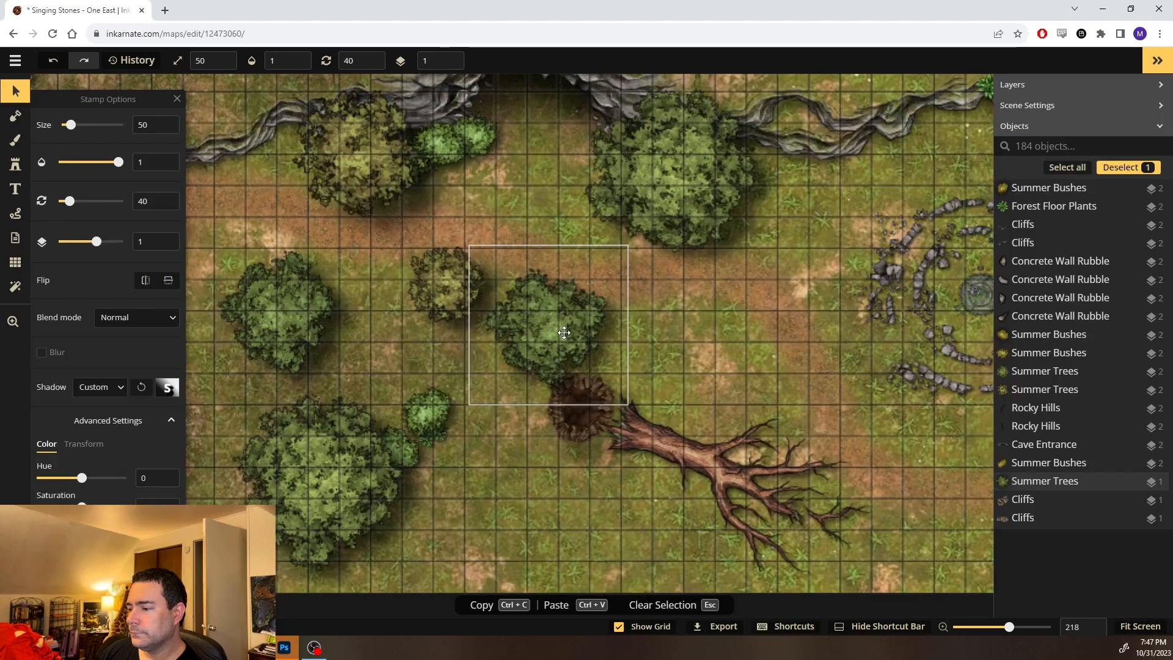
# Place three size 50 summer trees: above the fallen trunk, at the map's south edge below the hole, and east of the stone circle
pyautogui.click(17, 165)
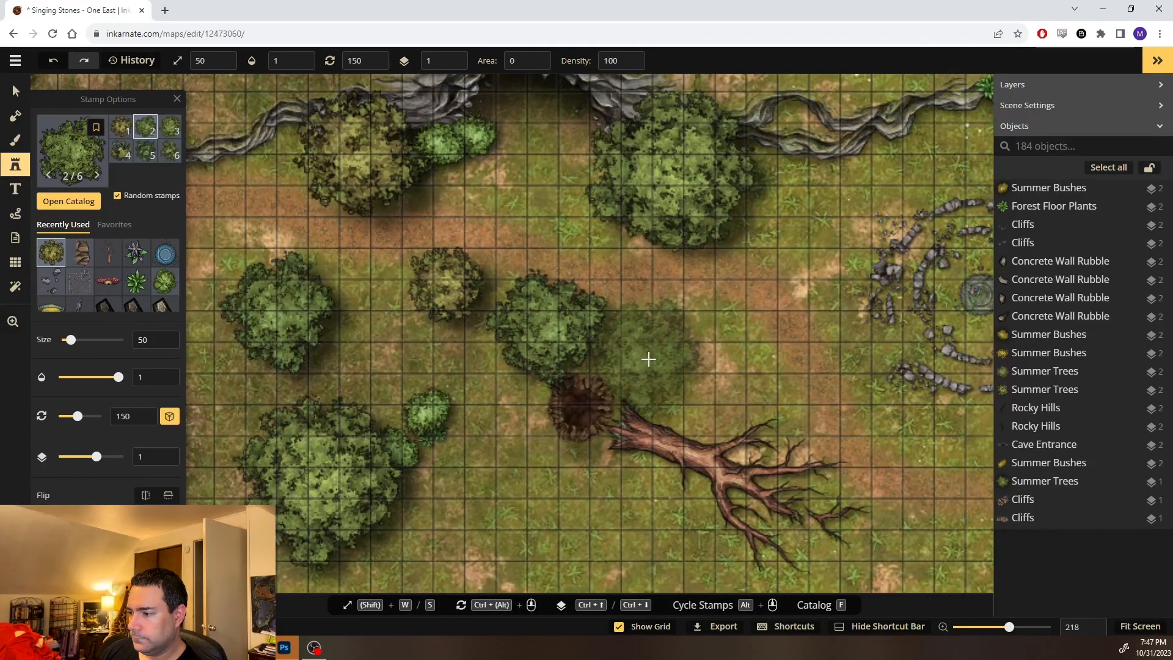
pyautogui.click(712, 341)
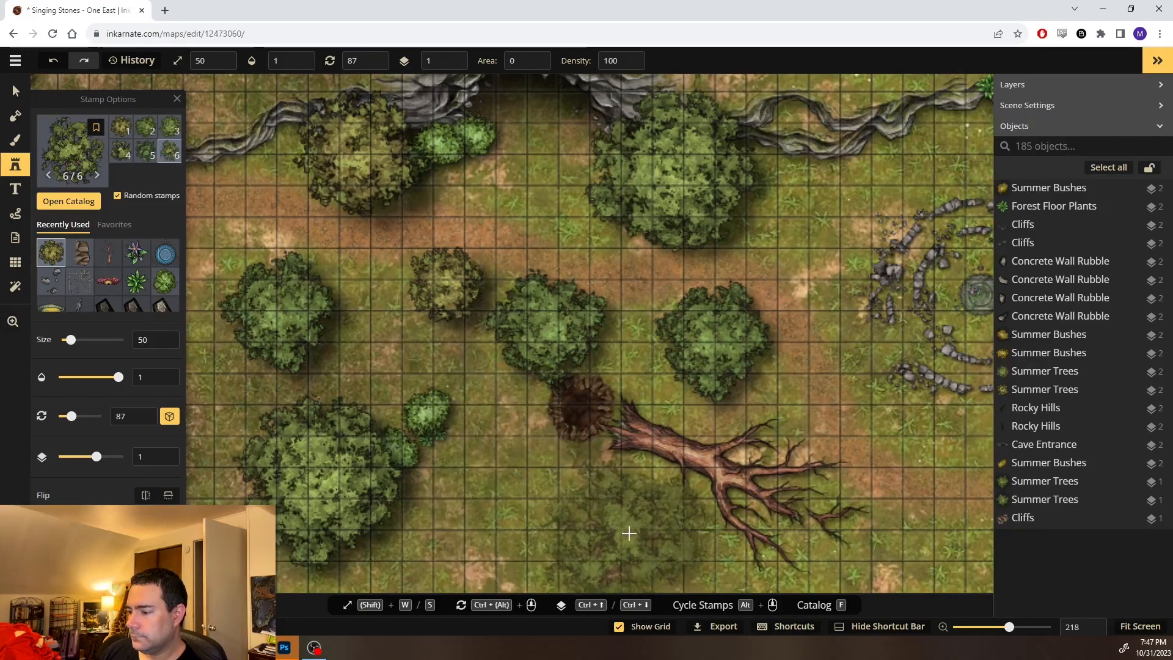
pyautogui.click(523, 530)
pyautogui.moveTo(676, 533); pyautogui.dragTo(503, 461)
pyautogui.moveTo(799, 445); pyautogui.dragTo(485, 426)
pyautogui.click(686, 395)
# Place a size 50 summer tree at the east end of the cliff ridge and raise it to layer 2
pyautogui.moveTo(602, 257); pyautogui.dragTo(593, 498)
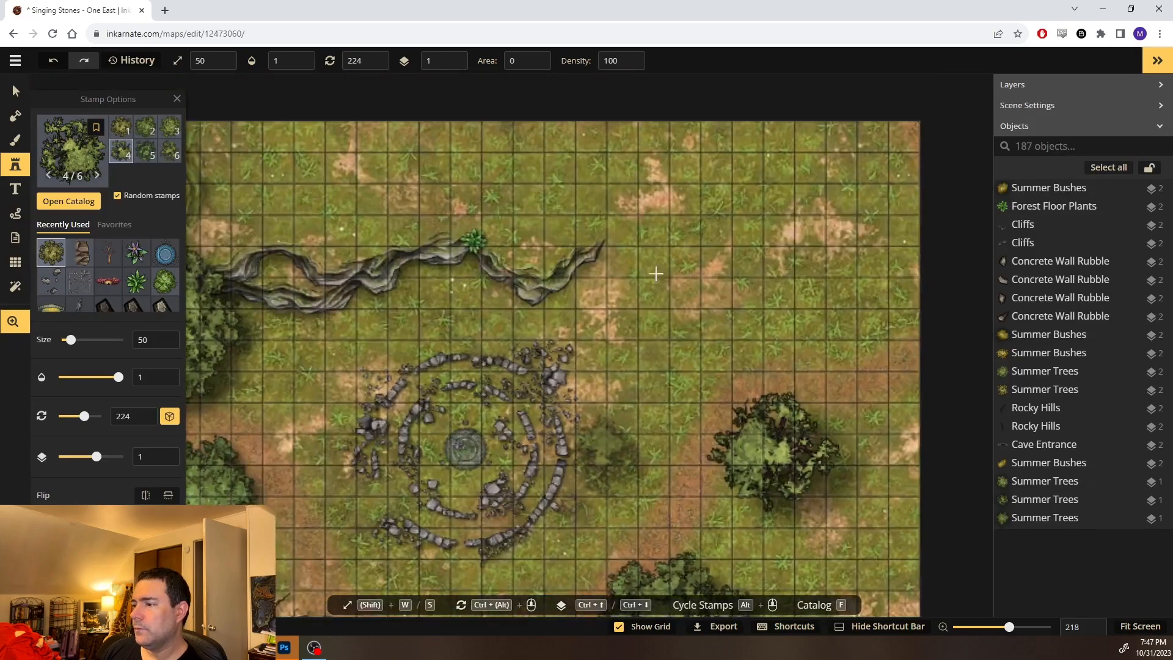
pyautogui.click(617, 258)
pyautogui.moveTo(630, 400); pyautogui.dragTo(783, 302)
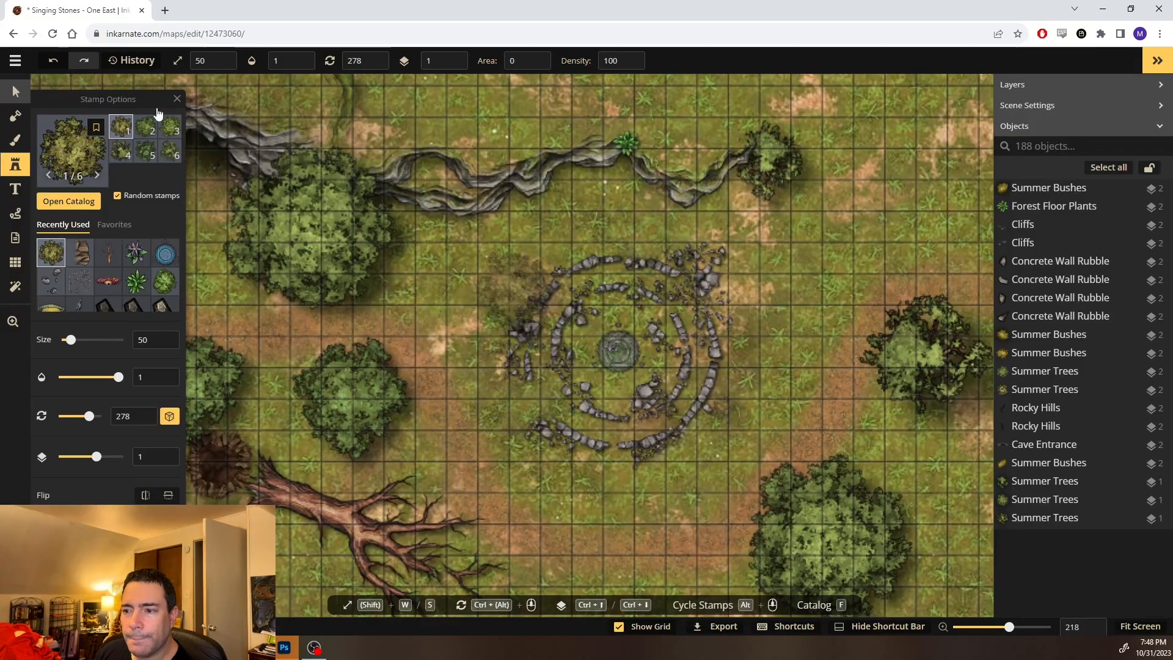
pyautogui.press('v')
pyautogui.click(782, 161)
pyautogui.press('pageup')
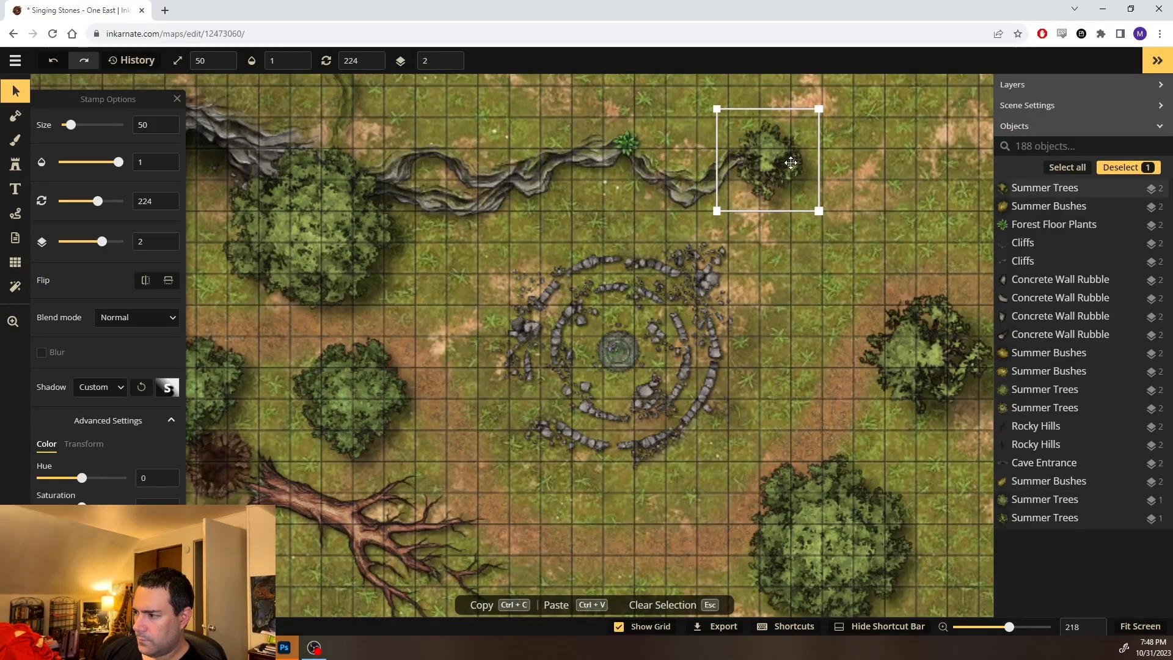
# Clear the selection and examine the tree distribution across the whole map and around the stone circle in its eastern half
pyautogui.press('space')
pyautogui.moveTo(428, 486); pyautogui.dragTo(622, 306)
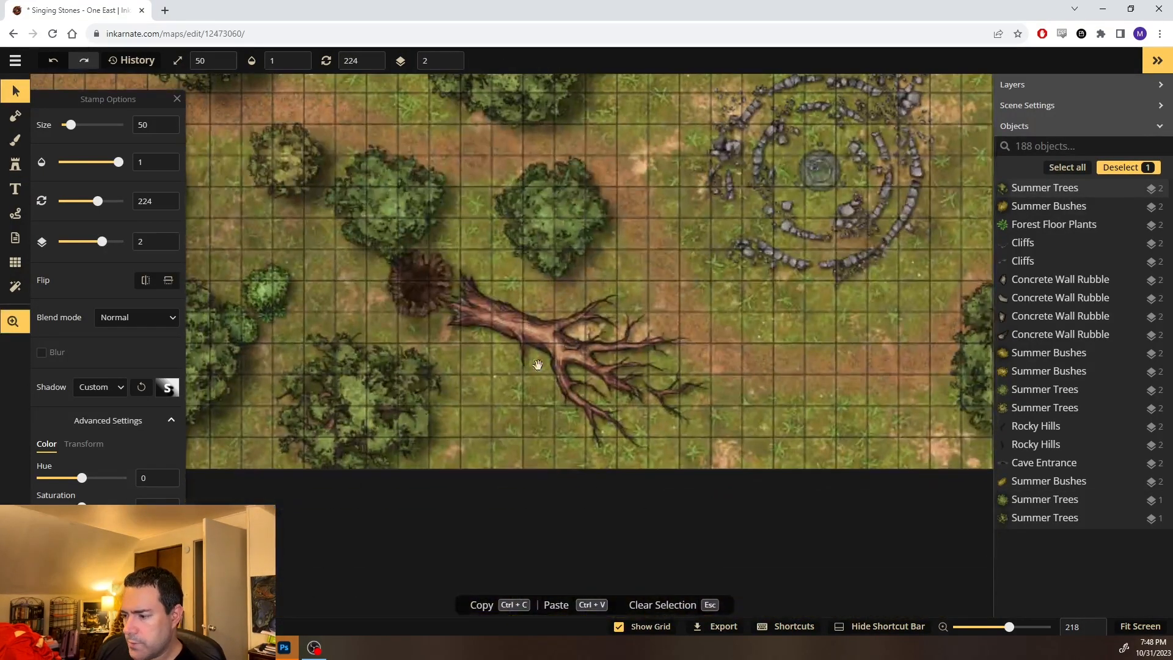
pyautogui.moveTo(497, 377); pyautogui.dragTo(607, 344)
pyautogui.scroll(-1, 505, 442)
pyautogui.scroll(-4, 505, 446)
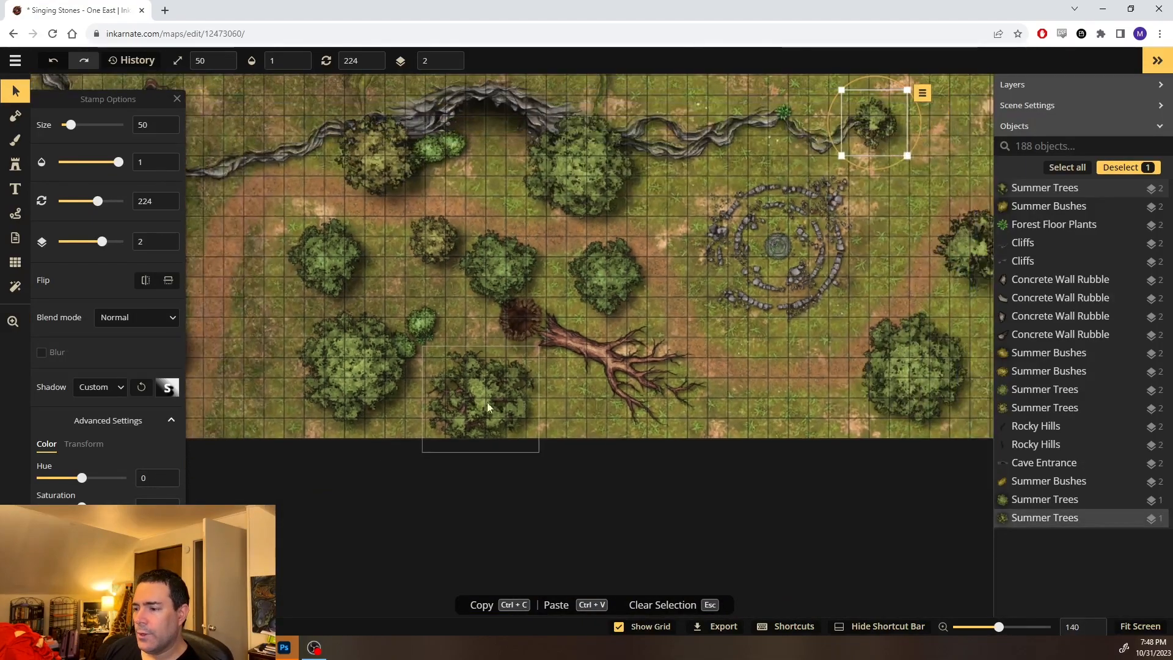
pyautogui.press('space')
pyautogui.moveTo(368, 471); pyautogui.dragTo(473, 458)
pyautogui.moveTo(612, 378); pyautogui.dragTo(548, 414)
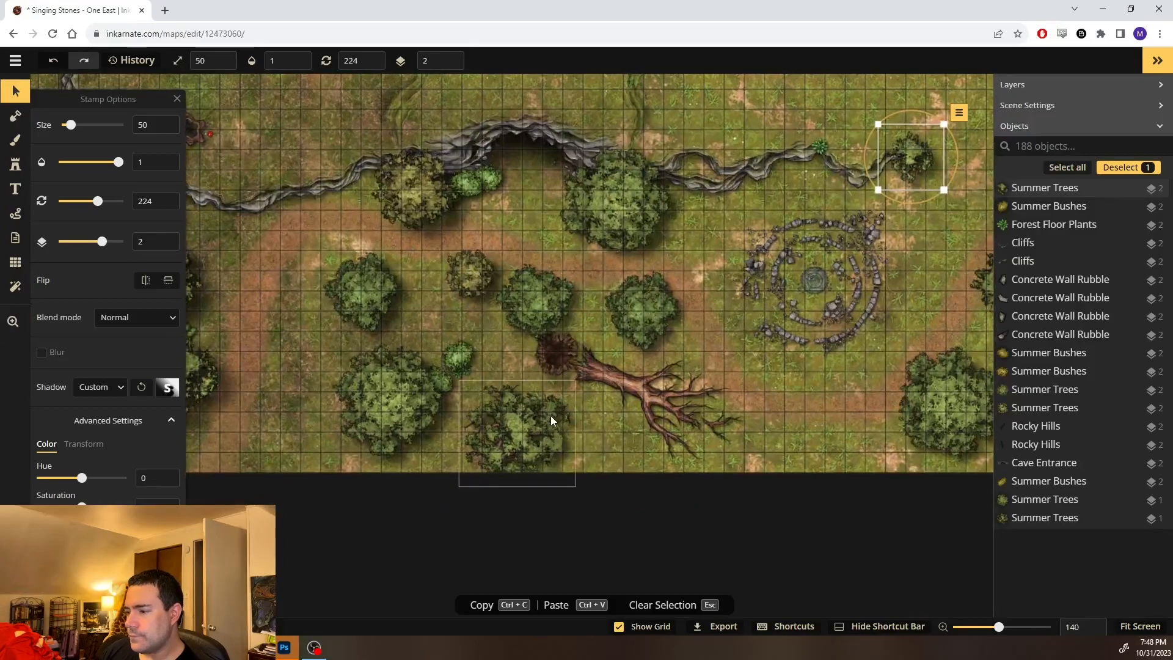
pyautogui.scroll(-3, 551, 415)
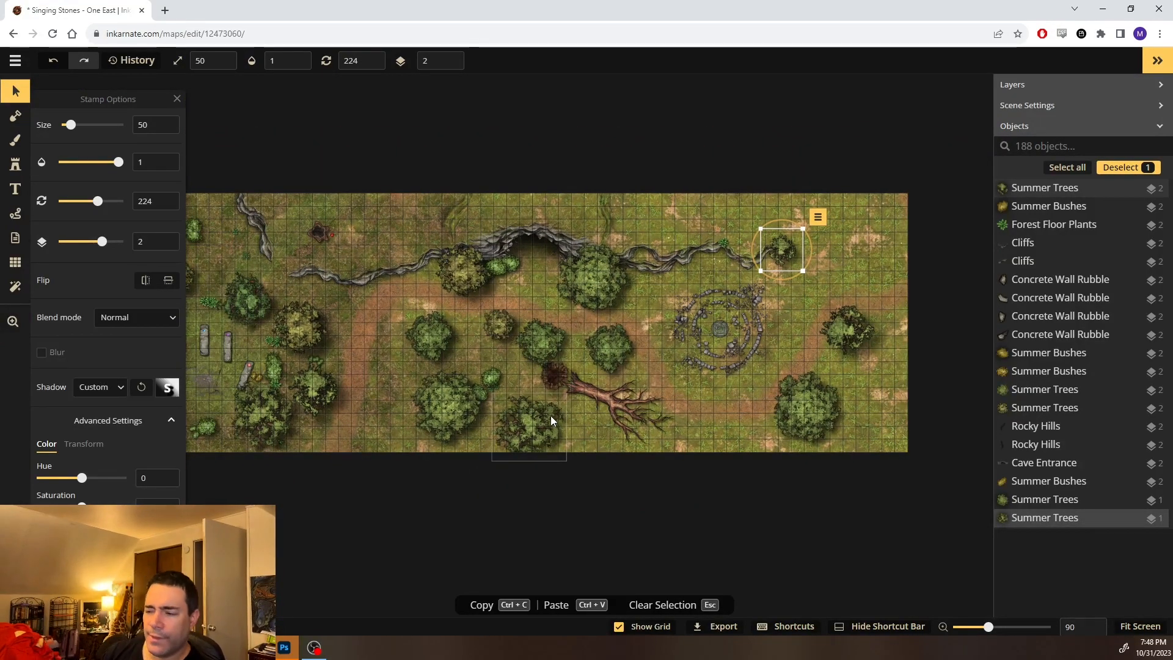
pyautogui.scroll(-1, 551, 416)
pyautogui.scroll(-2, 551, 416)
pyautogui.moveTo(482, 448); pyautogui.dragTo(550, 435)
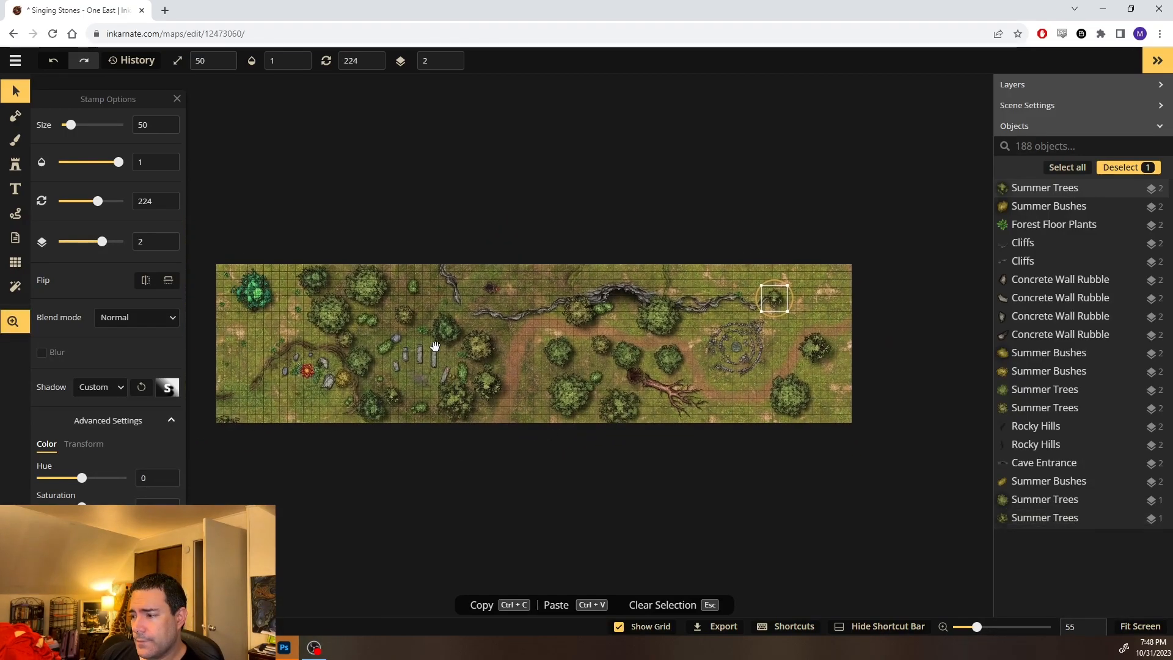
pyautogui.moveTo(251, 434); pyautogui.dragTo(478, 544)
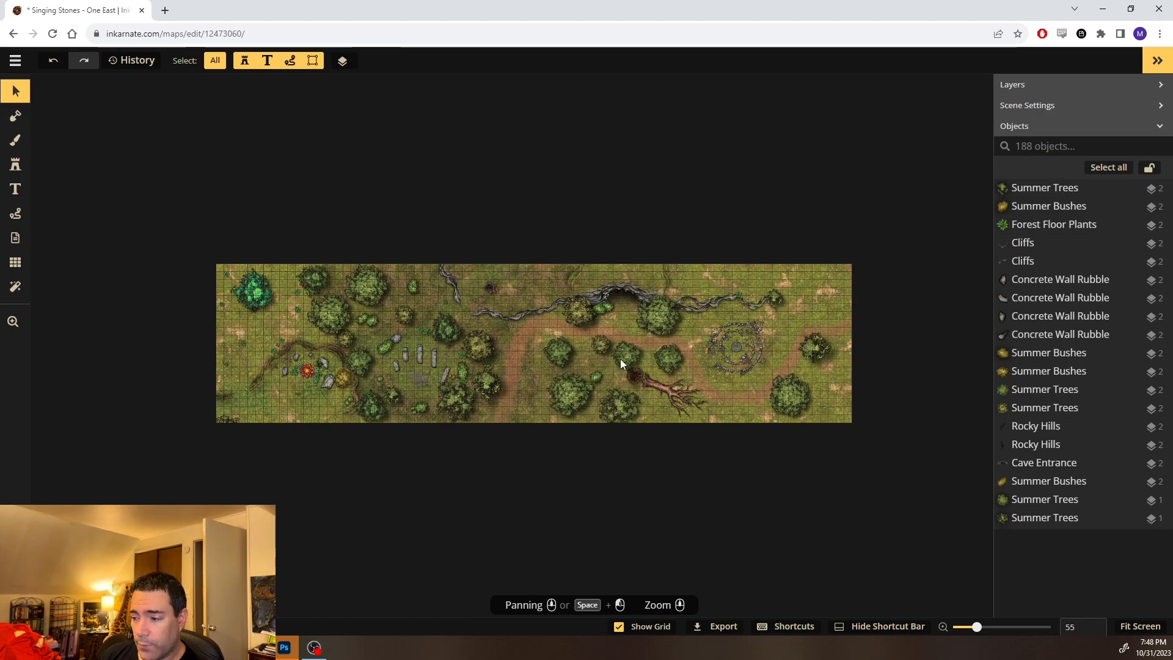
pyautogui.moveTo(199, 324); pyautogui.dragTo(184, 238)
pyautogui.moveTo(204, 185); pyautogui.dragTo(839, 522)
pyautogui.click(875, 320)
pyautogui.scroll(6, 715, 305)
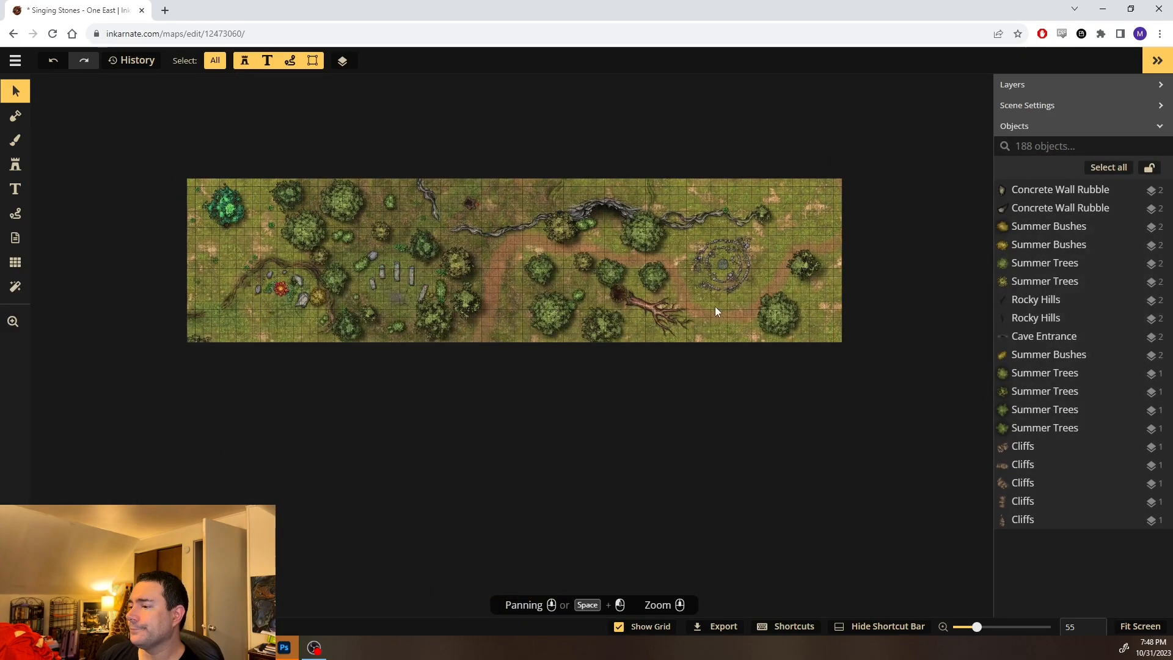
pyautogui.scroll(3, 703, 312)
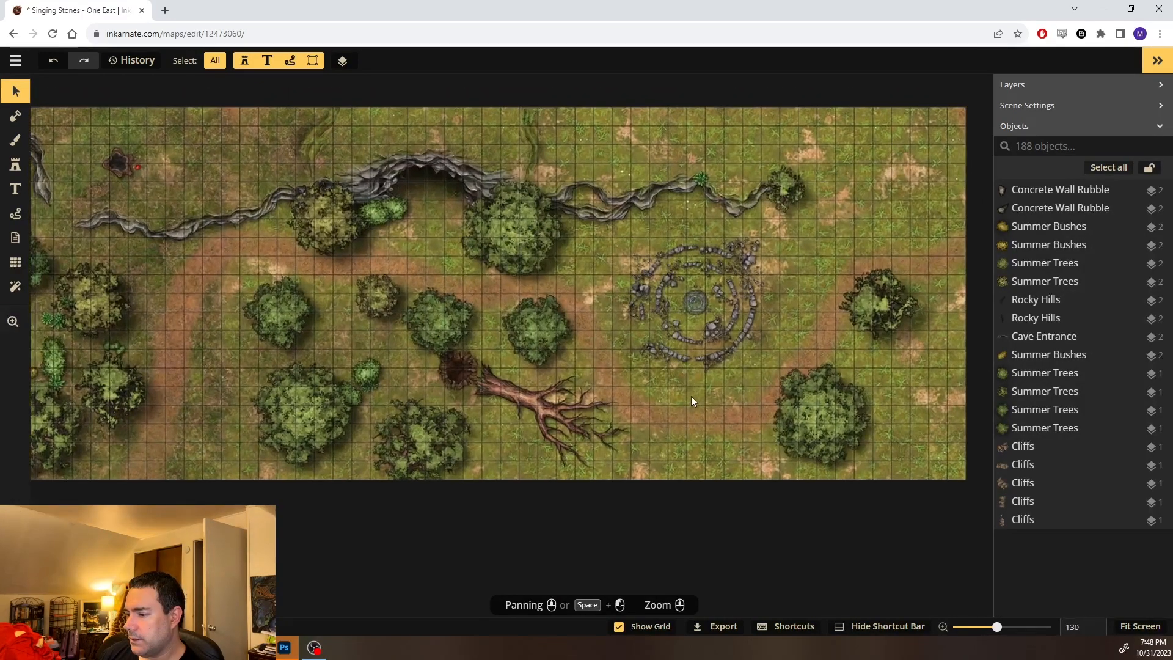
pyautogui.scroll(2, 678, 366)
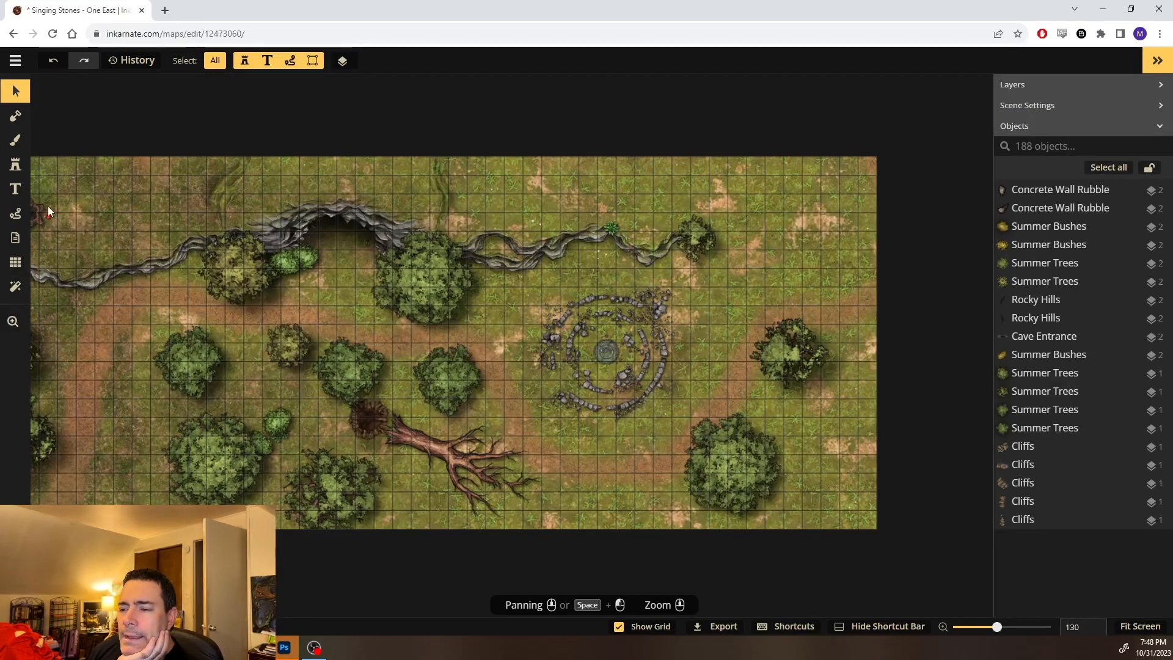
# Clear the stamp catalog's search filter and browse the Fantasy Battlemaps 2.0 packs from Castle through Eastern to Effects
pyautogui.click(22, 173)
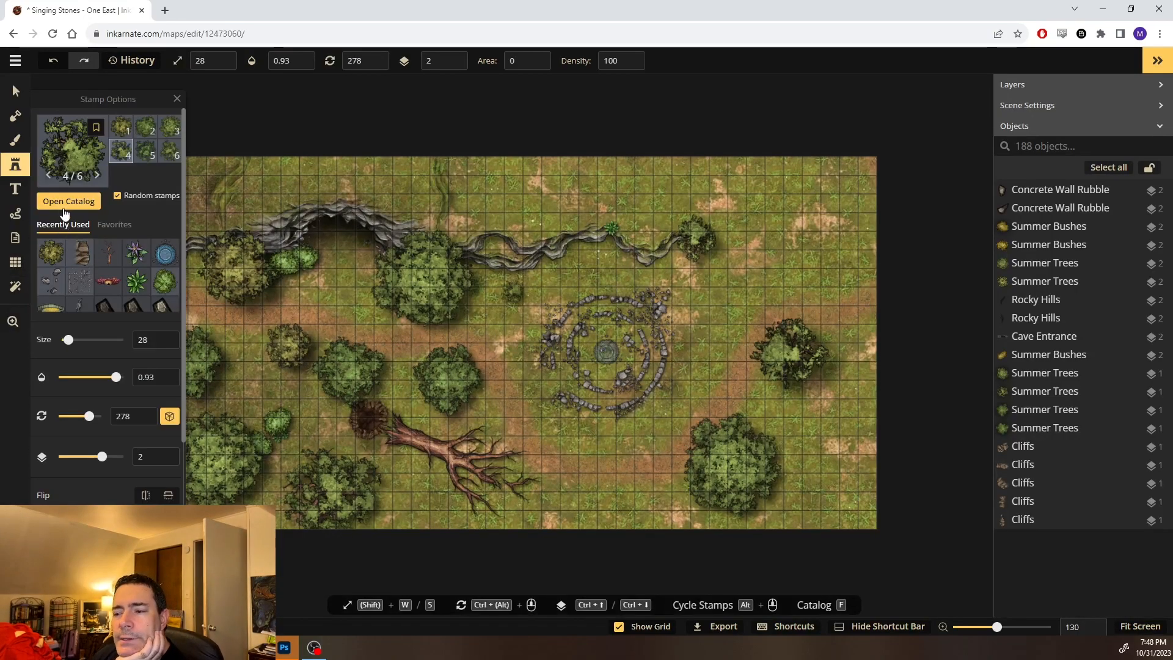
pyautogui.click(69, 201)
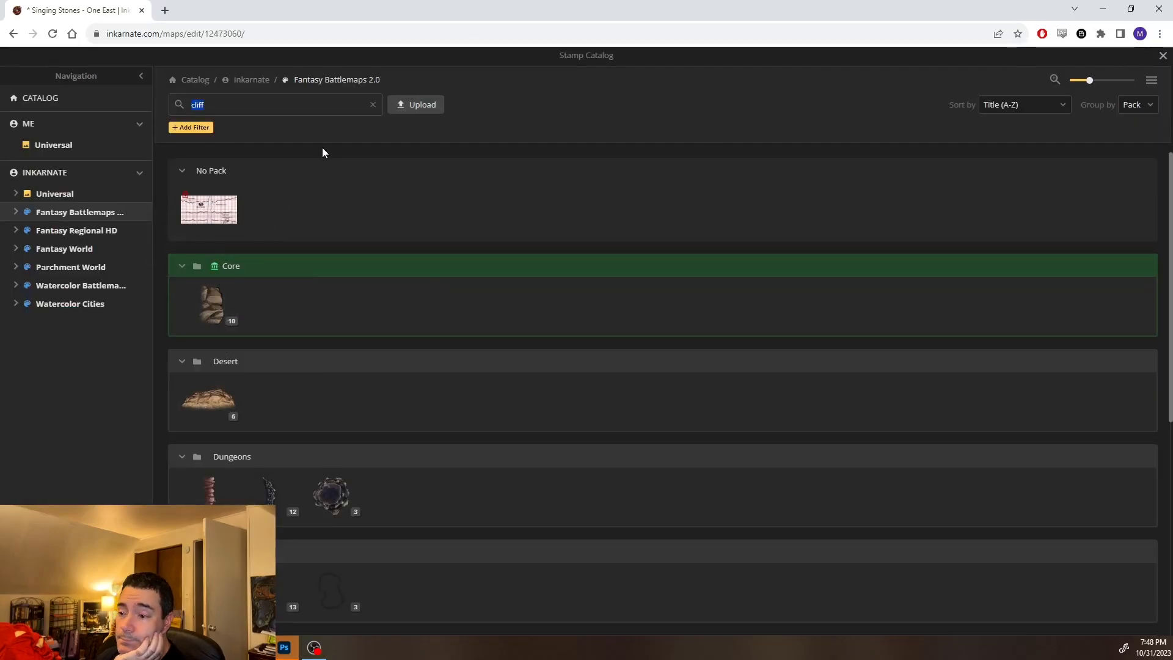
pyautogui.click(372, 105)
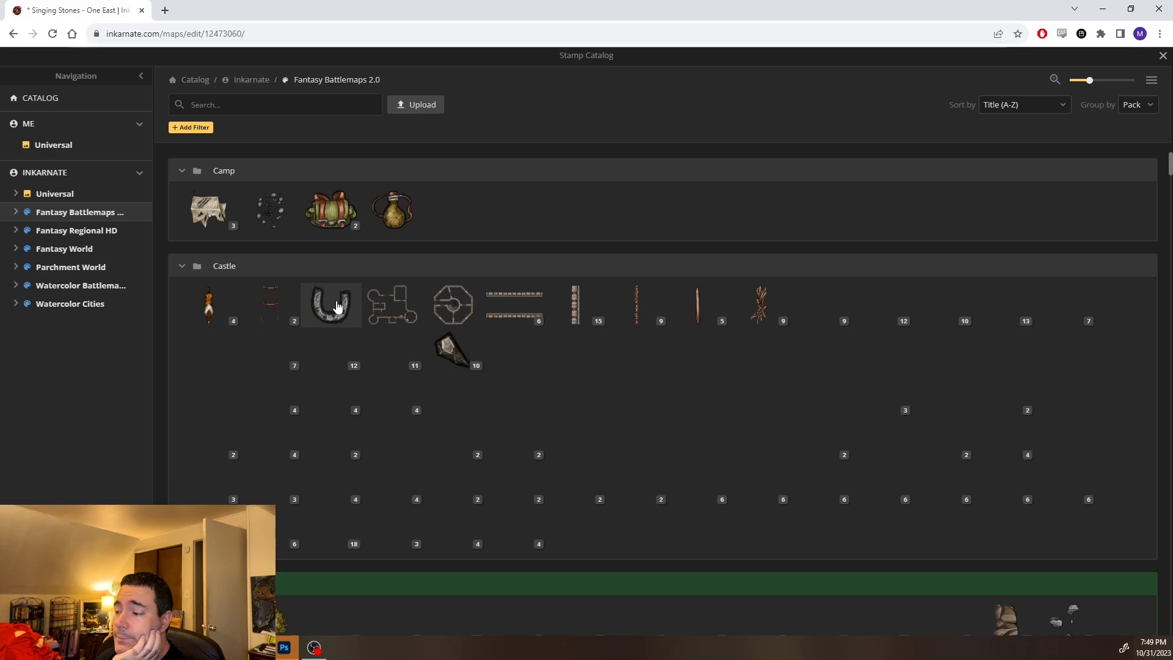
pyautogui.scroll(-1, 351, 400)
pyautogui.scroll(-5, 350, 398)
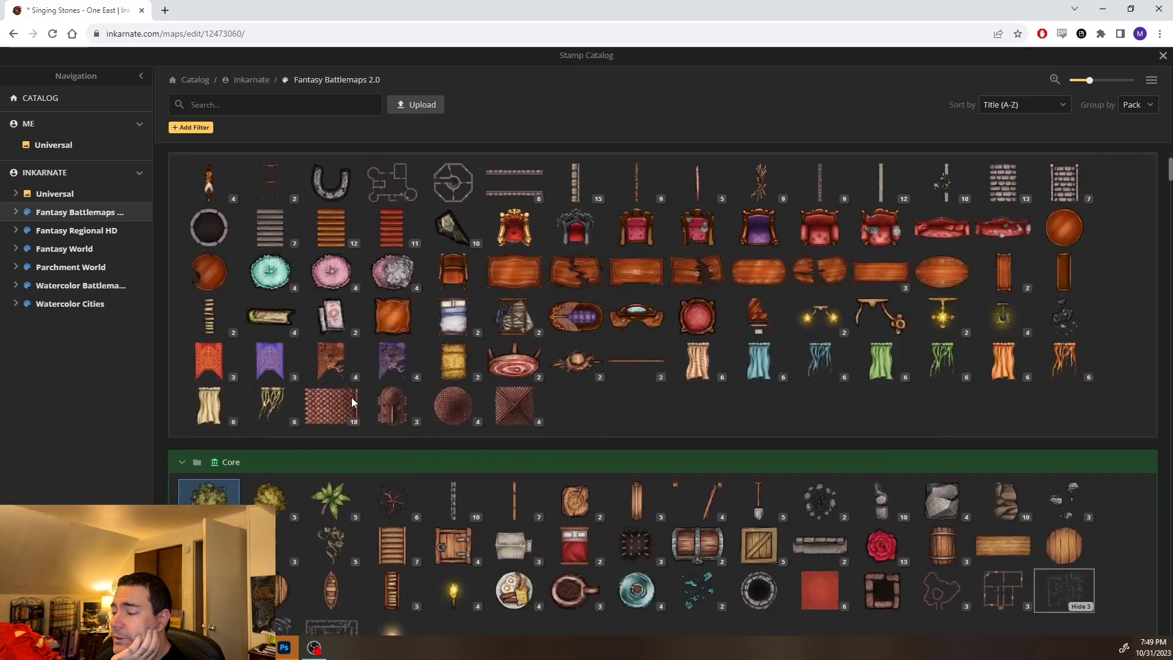
pyautogui.scroll(-2, 347, 401)
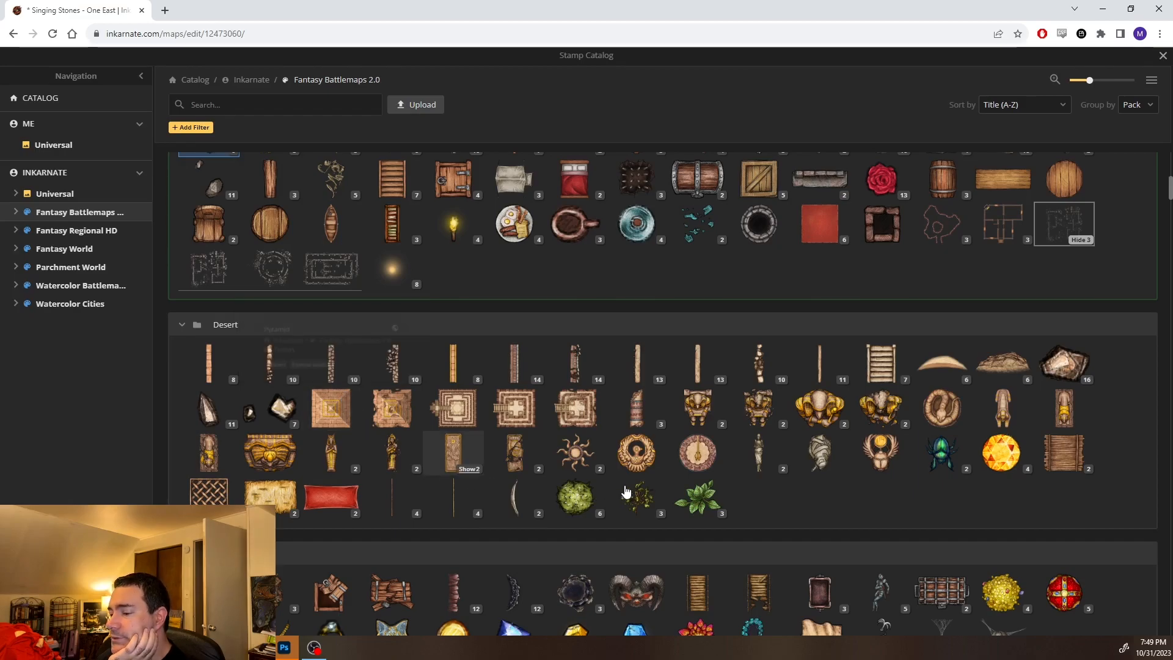
pyautogui.scroll(-5, 650, 516)
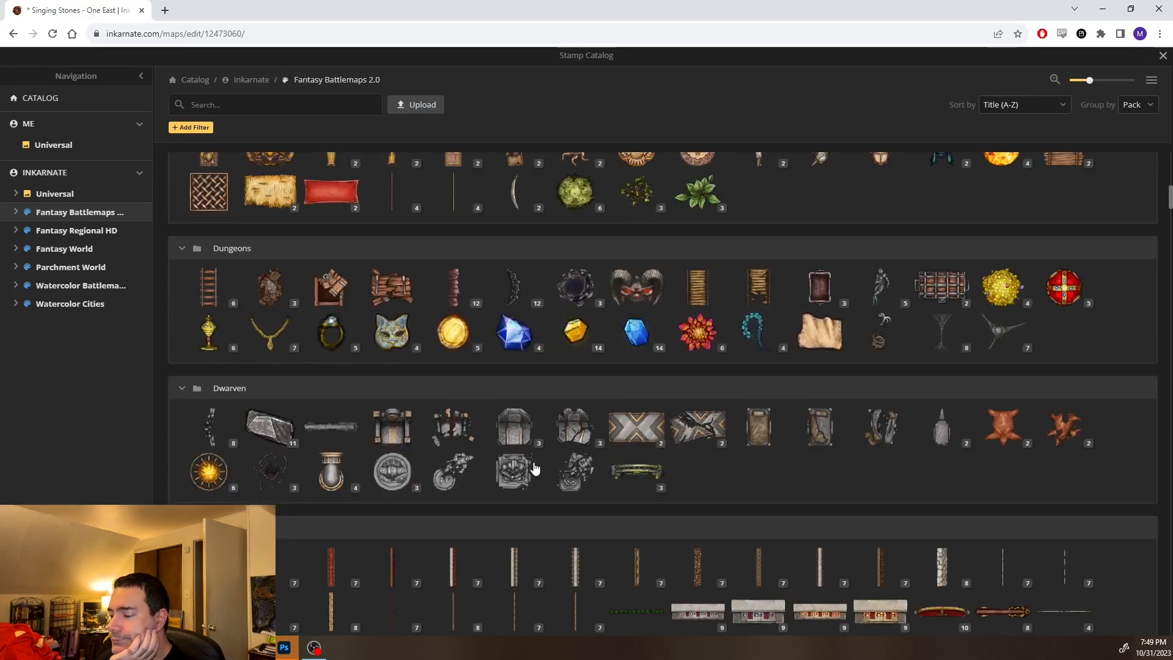
pyautogui.scroll(-5, 534, 468)
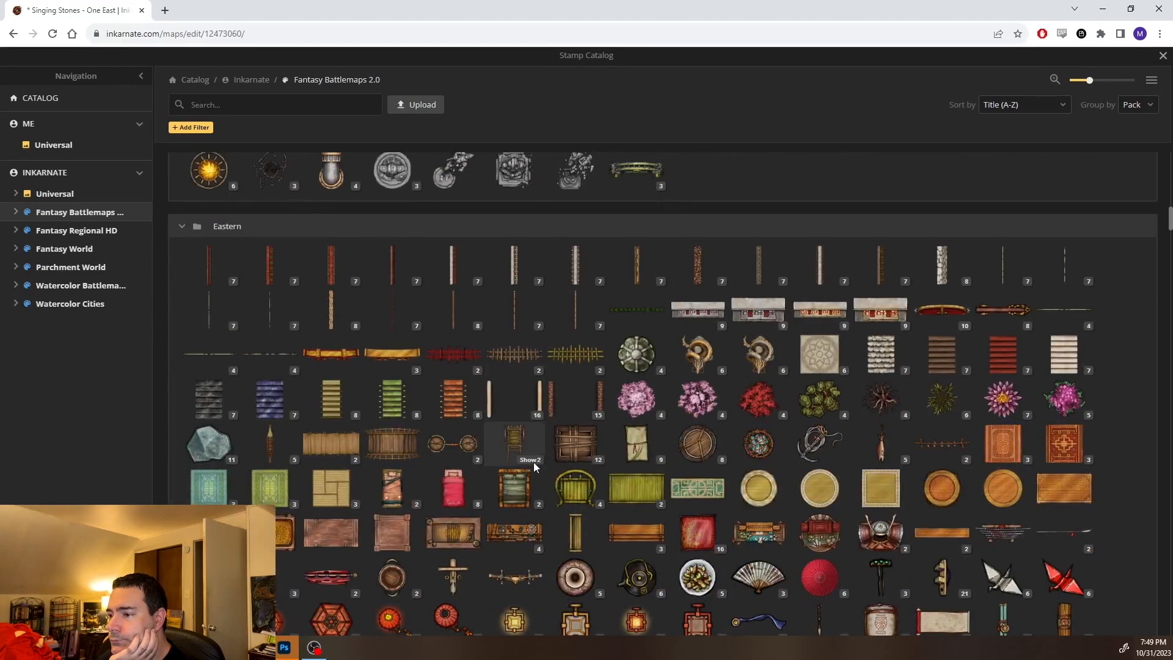
pyautogui.scroll(1, 534, 462)
pyautogui.moveTo(497, 452)
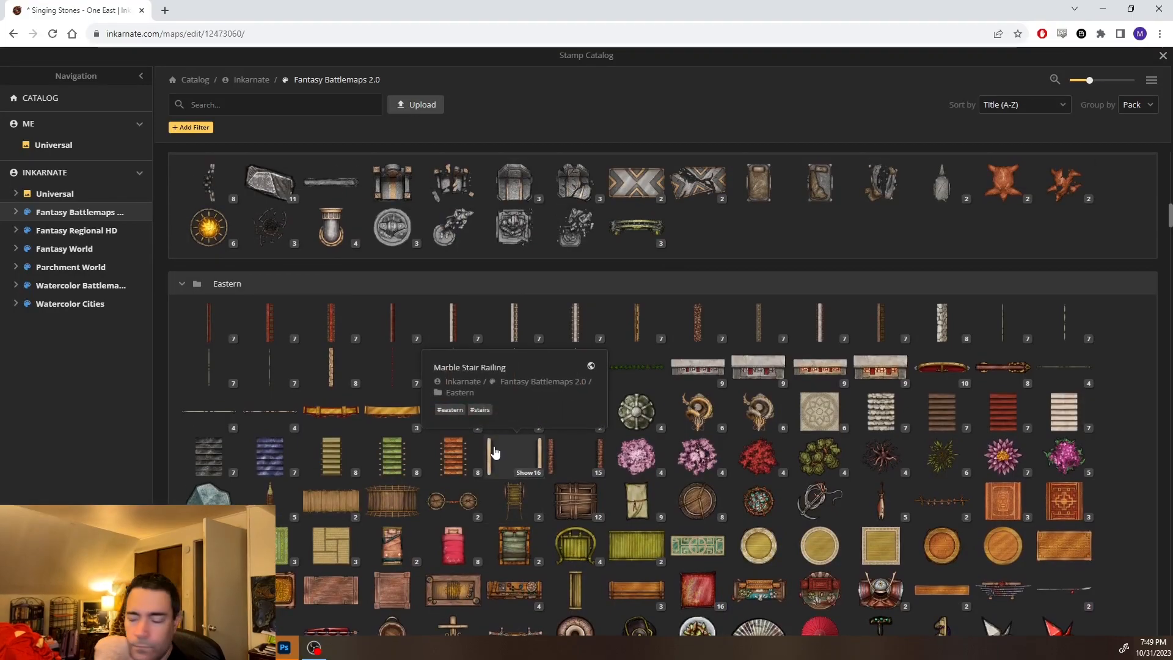
pyautogui.scroll(-2, 495, 451)
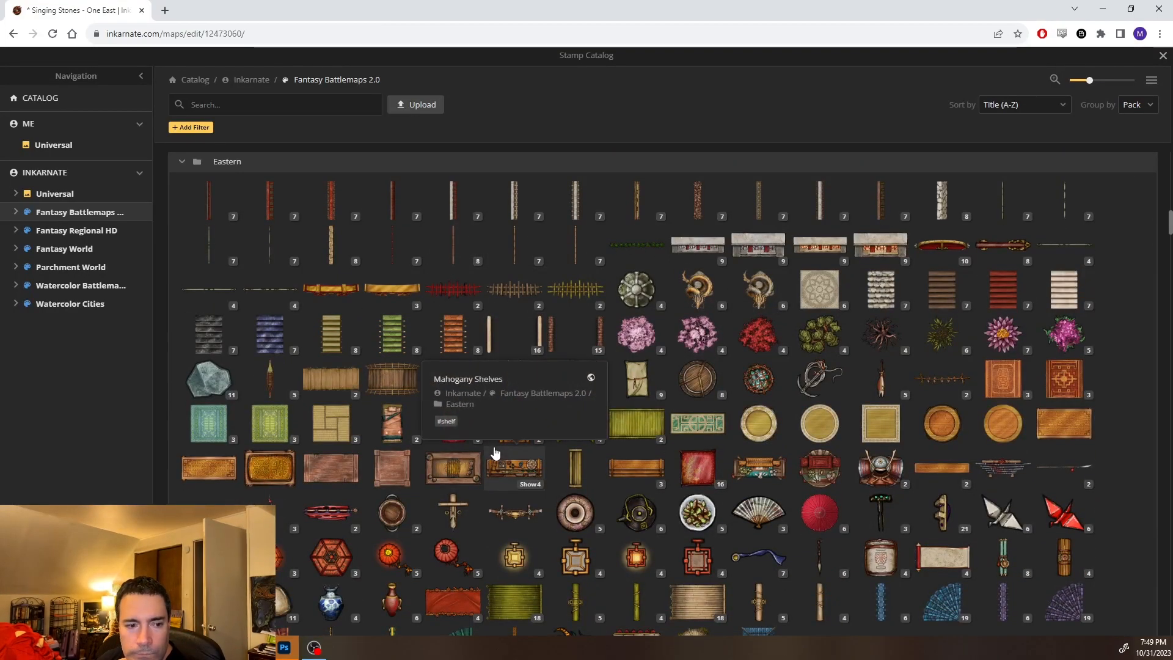
pyautogui.scroll(-3, 494, 452)
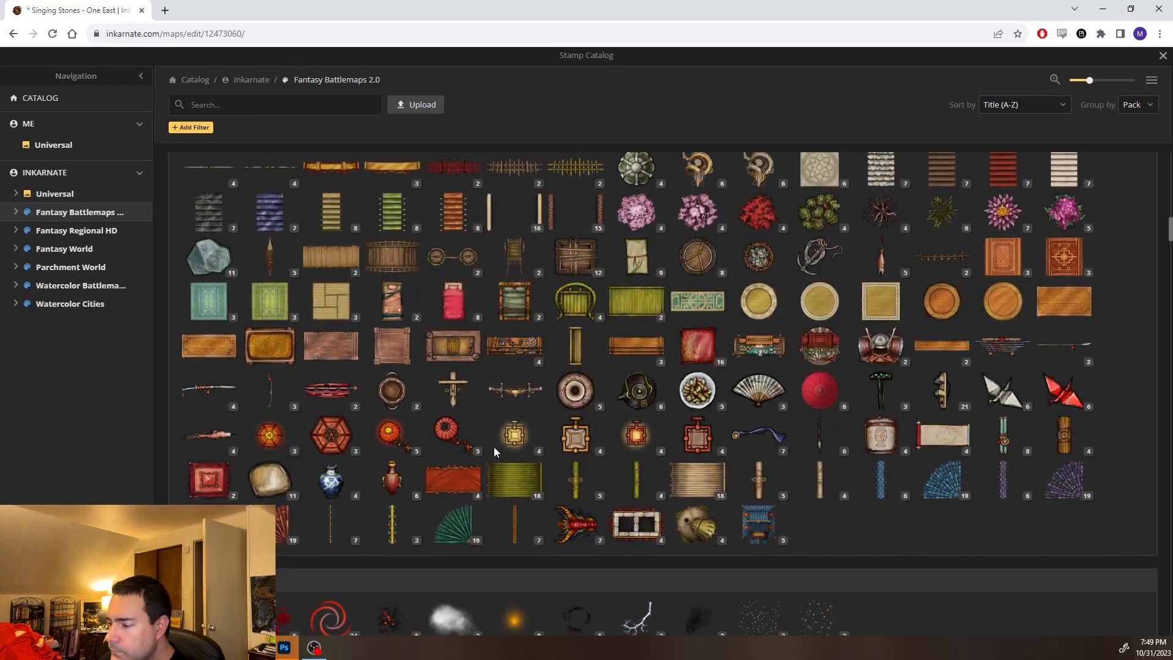
pyautogui.scroll(-4, 495, 452)
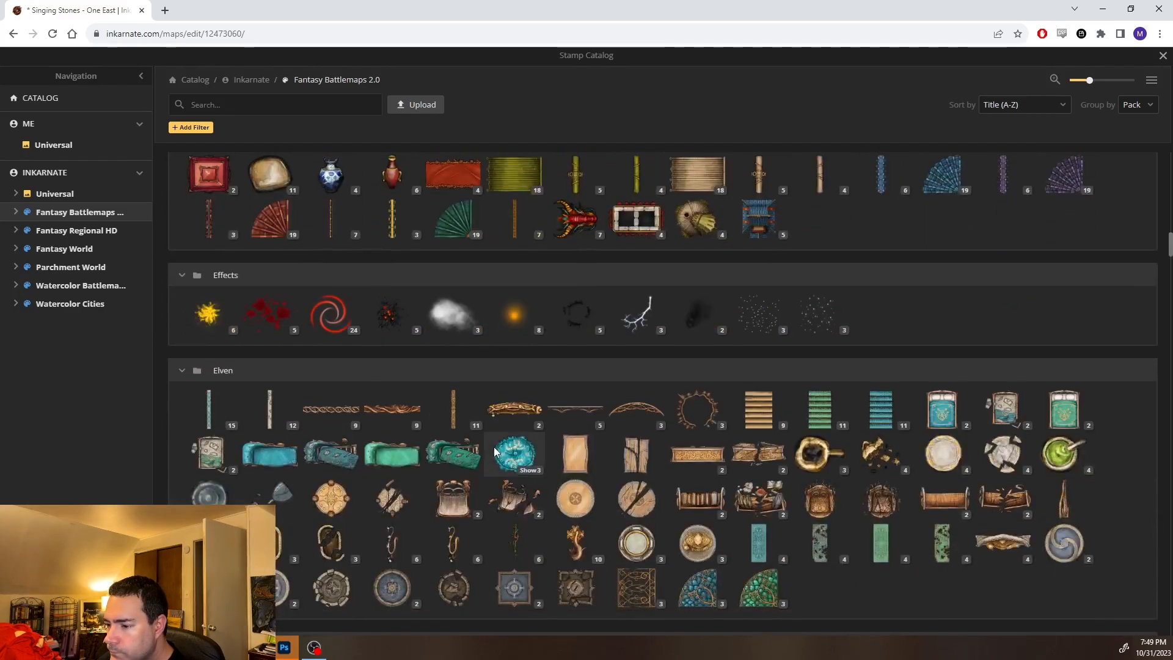
# Expand the Spells stamp group in the Effects pack to inspect its variants, and collapse it again
pyautogui.moveTo(329, 320)
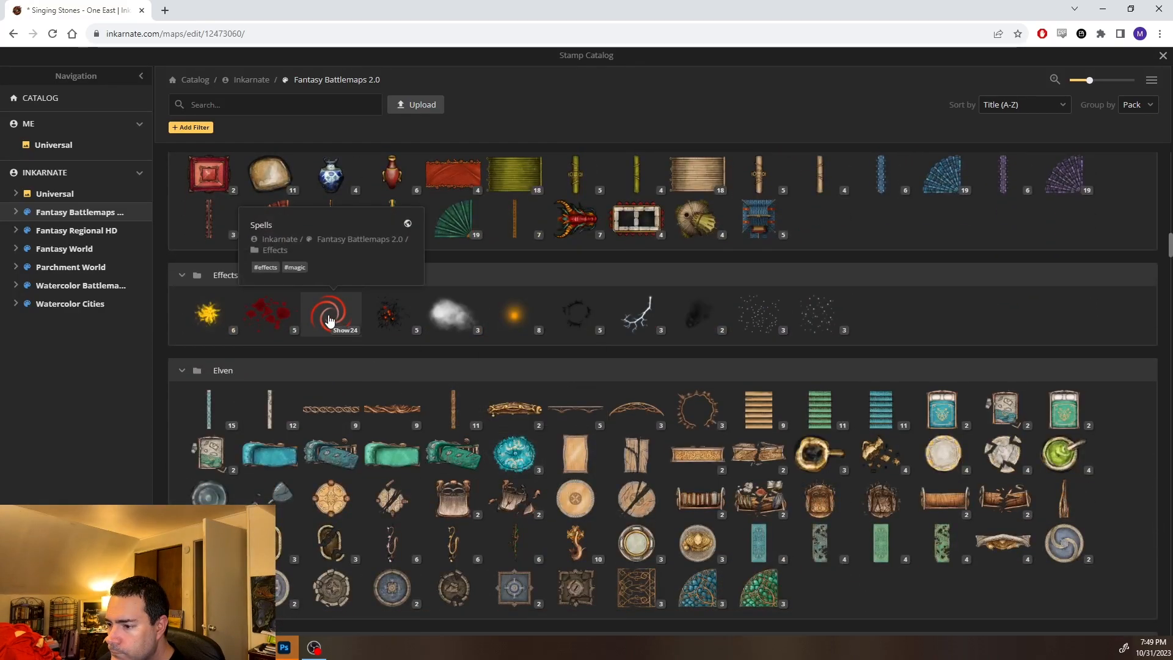
pyautogui.click(345, 330)
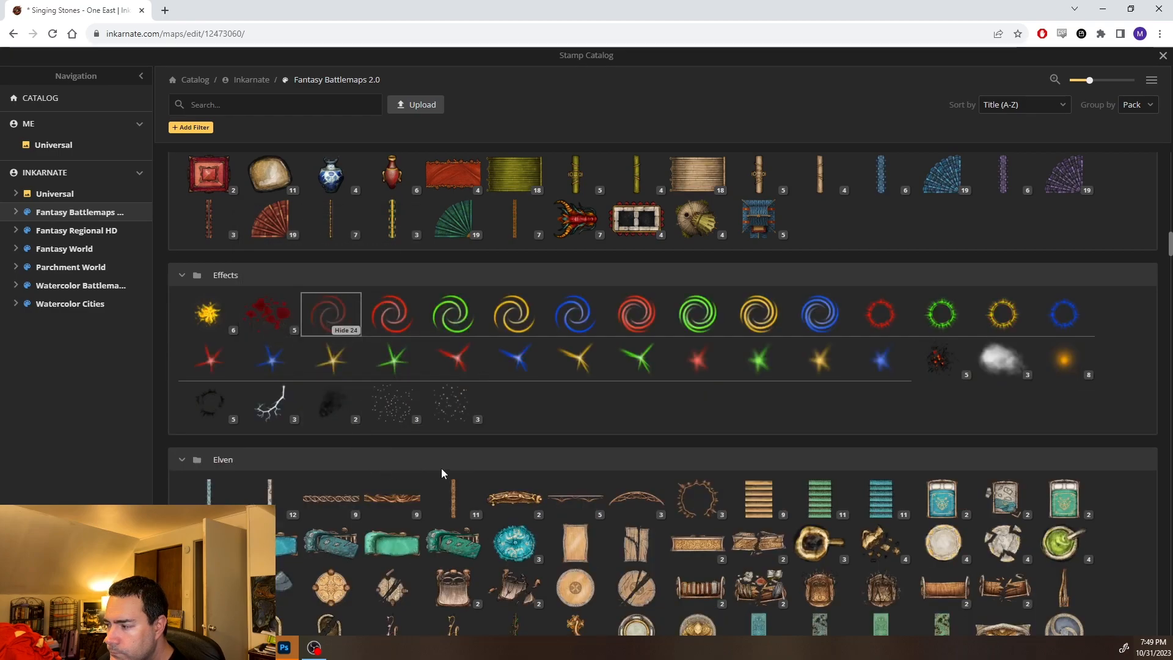
pyautogui.click(345, 330)
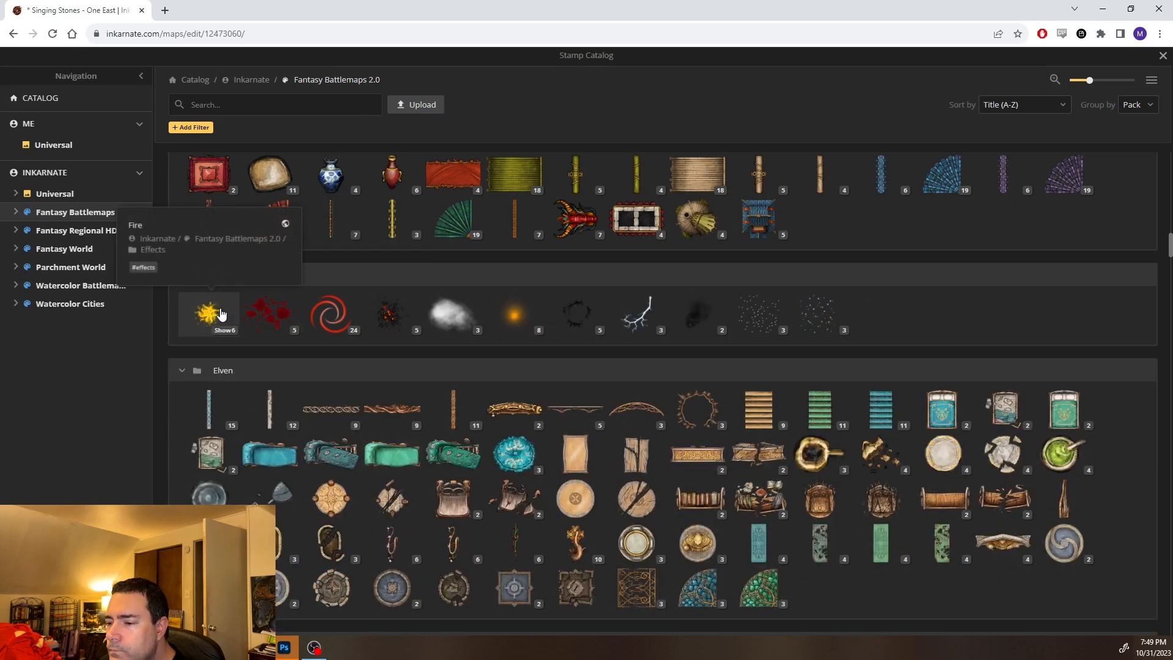
# Look through the Elven, Epic Stamps, Farmstead, Fey and Forest packs for suitable stamps and close the catalog
pyautogui.scroll(-3, 206, 427)
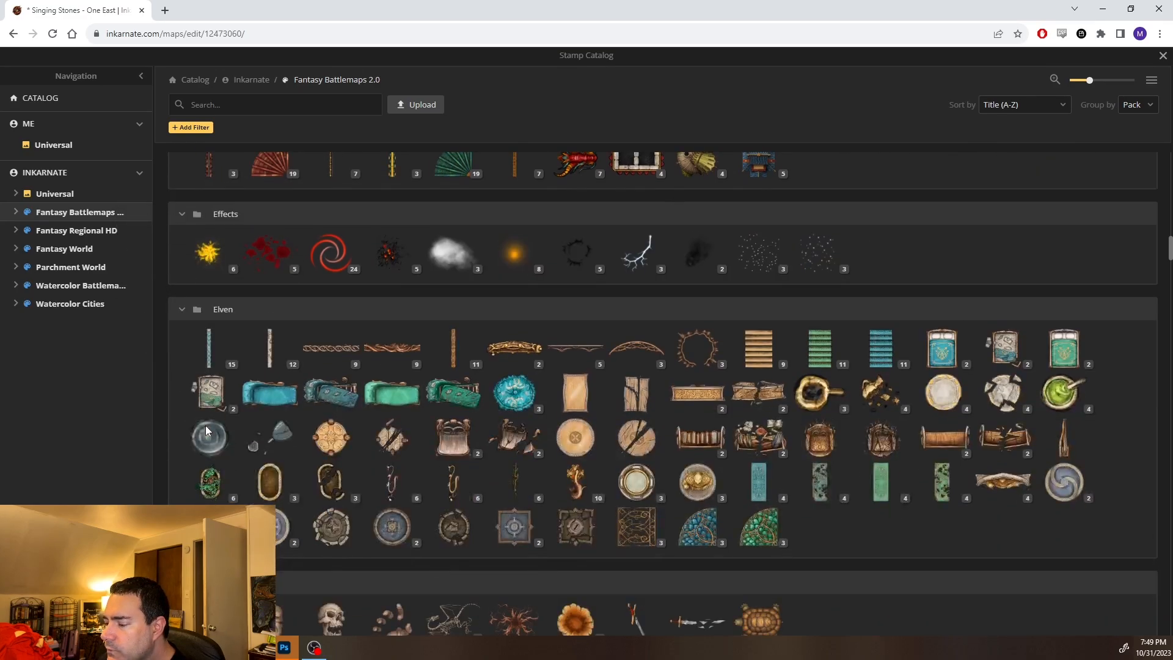
pyautogui.moveTo(208, 432)
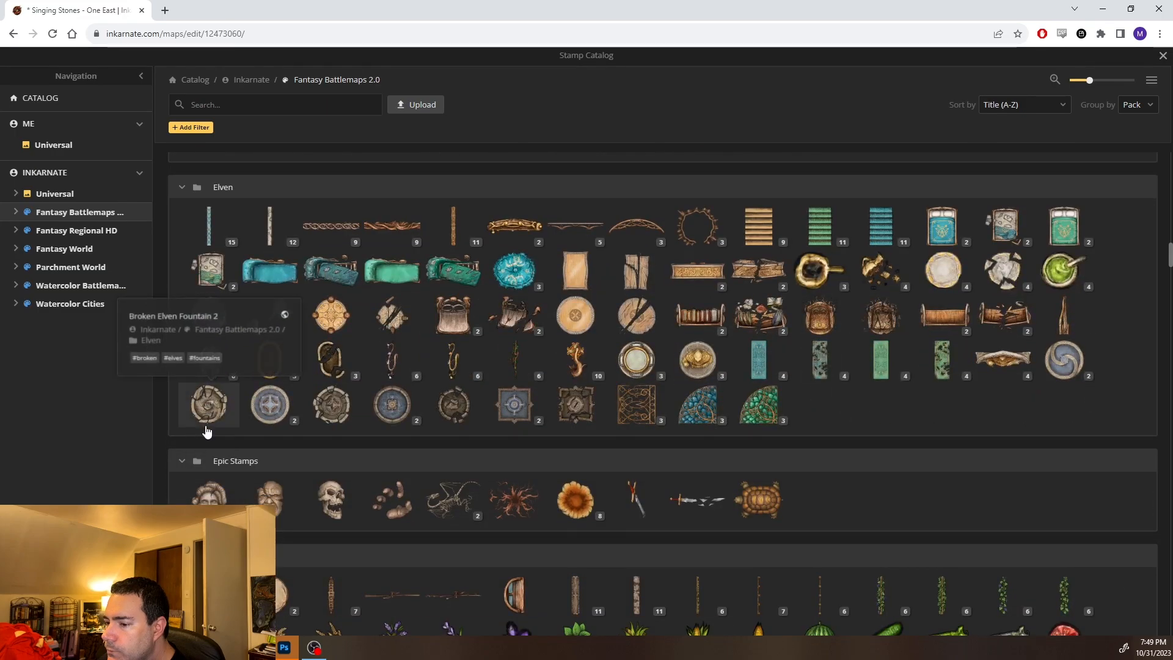
pyautogui.scroll(-5, 208, 431)
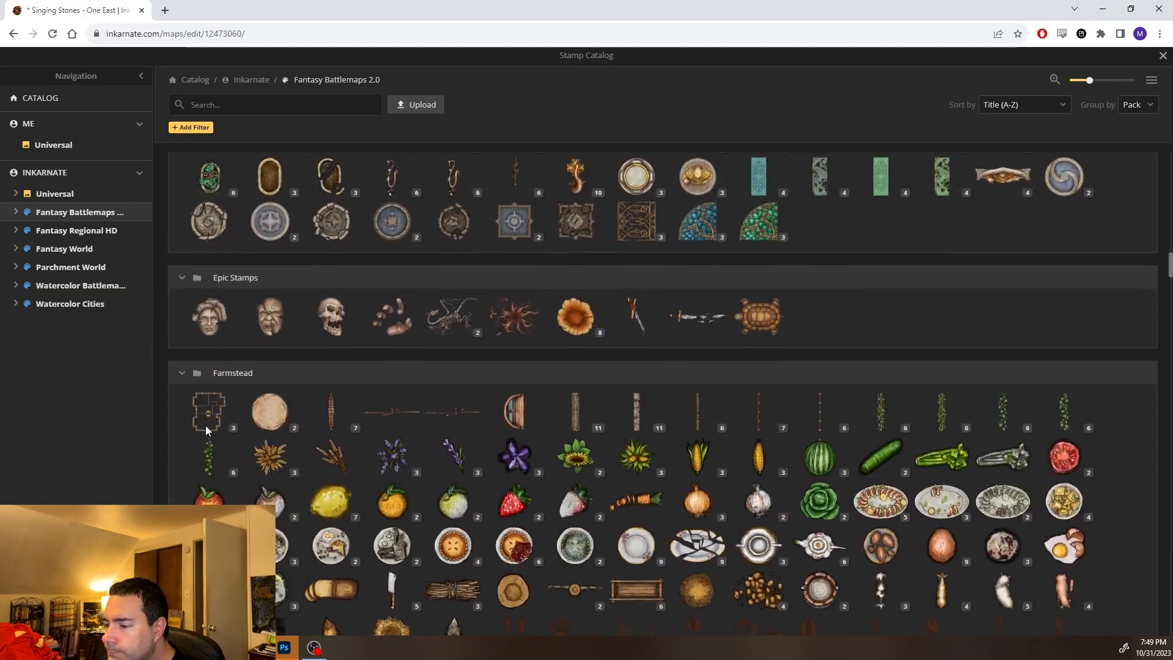
pyautogui.scroll(-3, 206, 430)
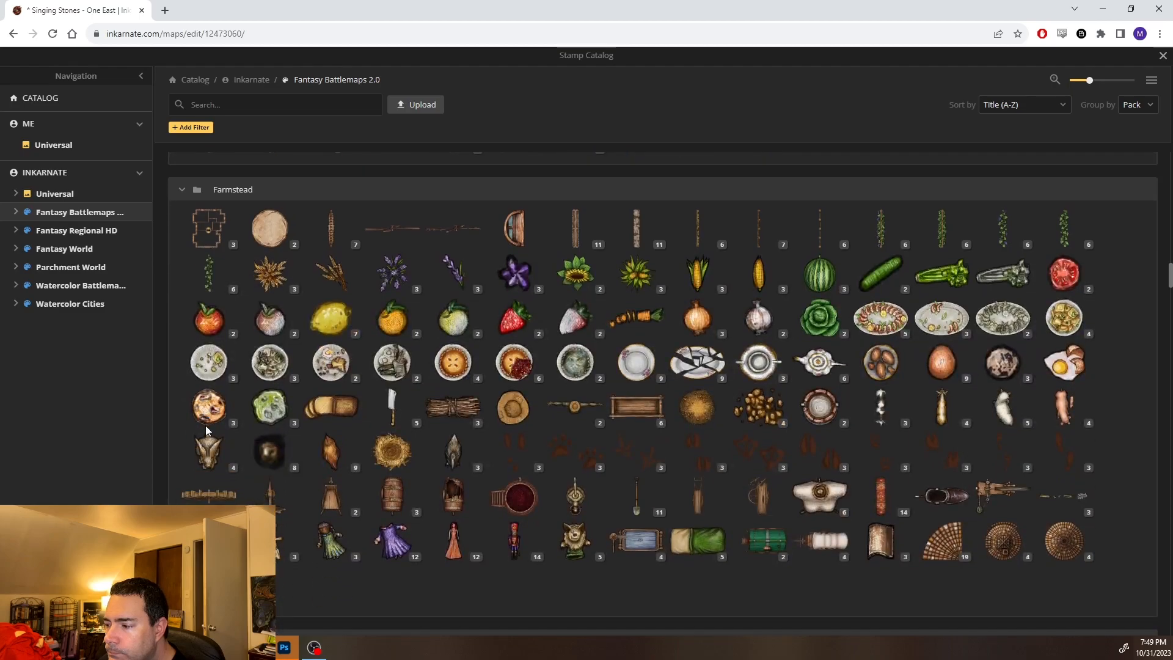
pyautogui.scroll(-3, 207, 431)
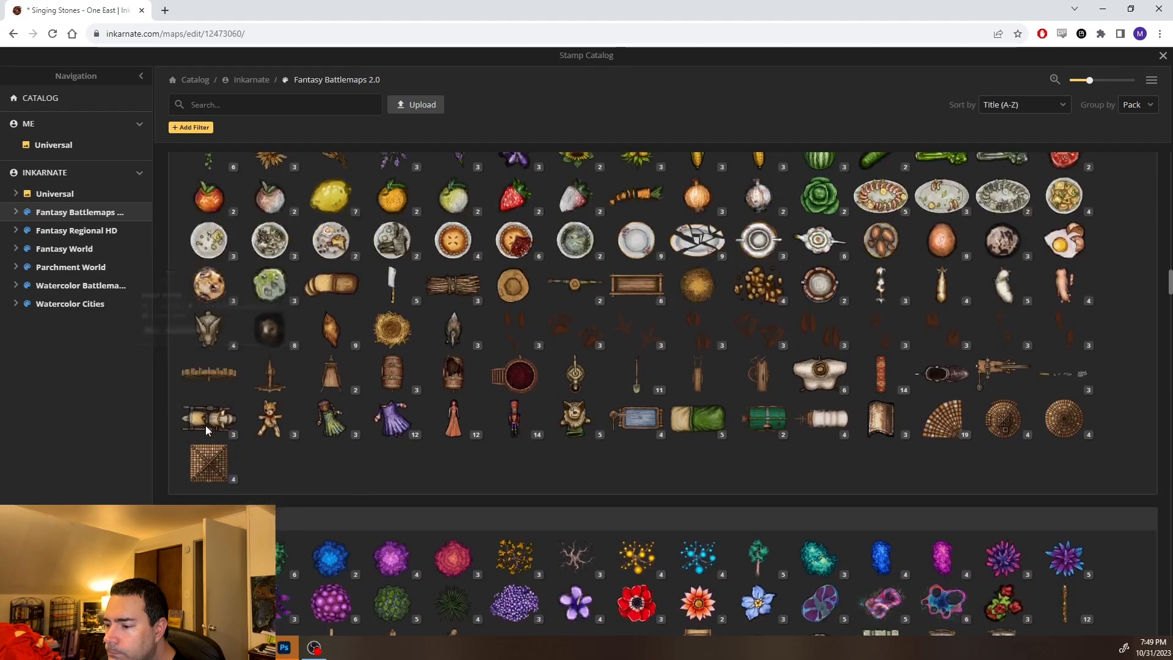
pyautogui.scroll(-5, 207, 432)
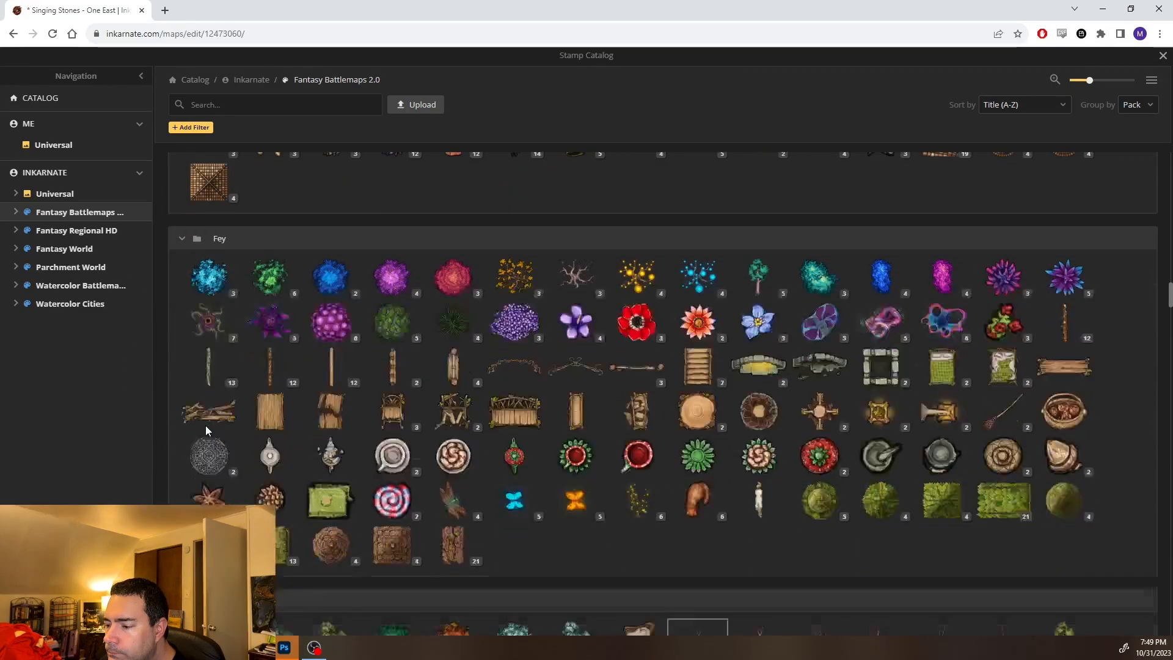
pyautogui.scroll(-4, 206, 430)
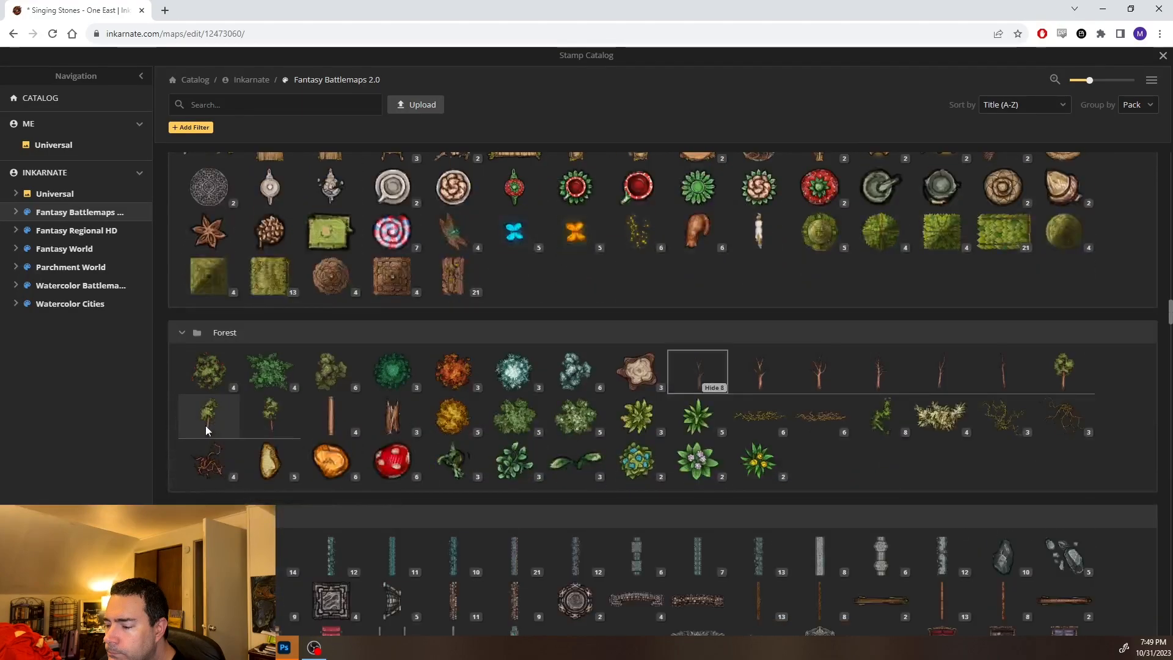
pyautogui.scroll(-1, 205, 425)
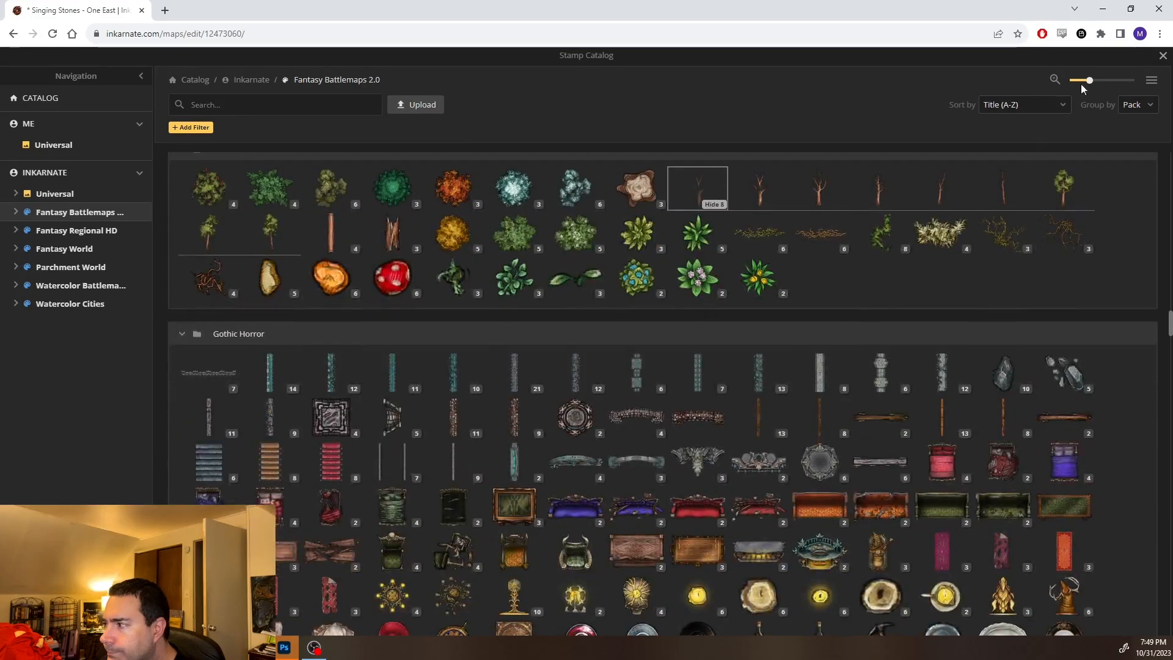
pyautogui.click(1162, 56)
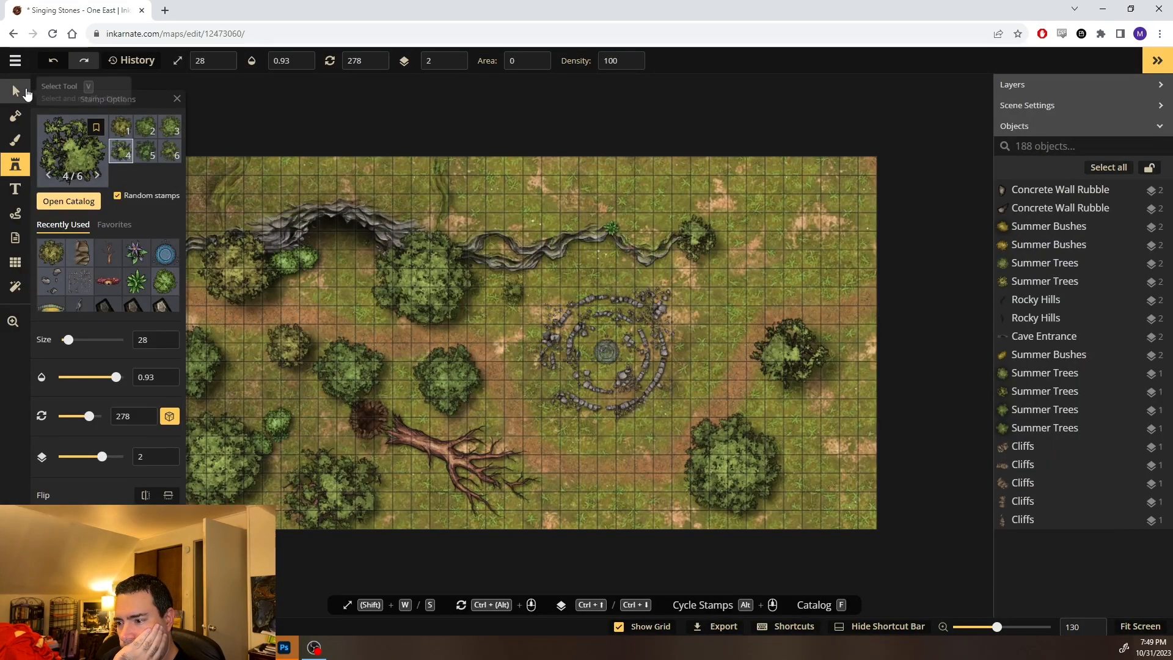
# Reuse the Summer Bushes stamp from beside the cave to place a size 50 bush by the tree above the hole, lowered to layer 0
pyautogui.click(28, 91)
pyautogui.click(282, 275)
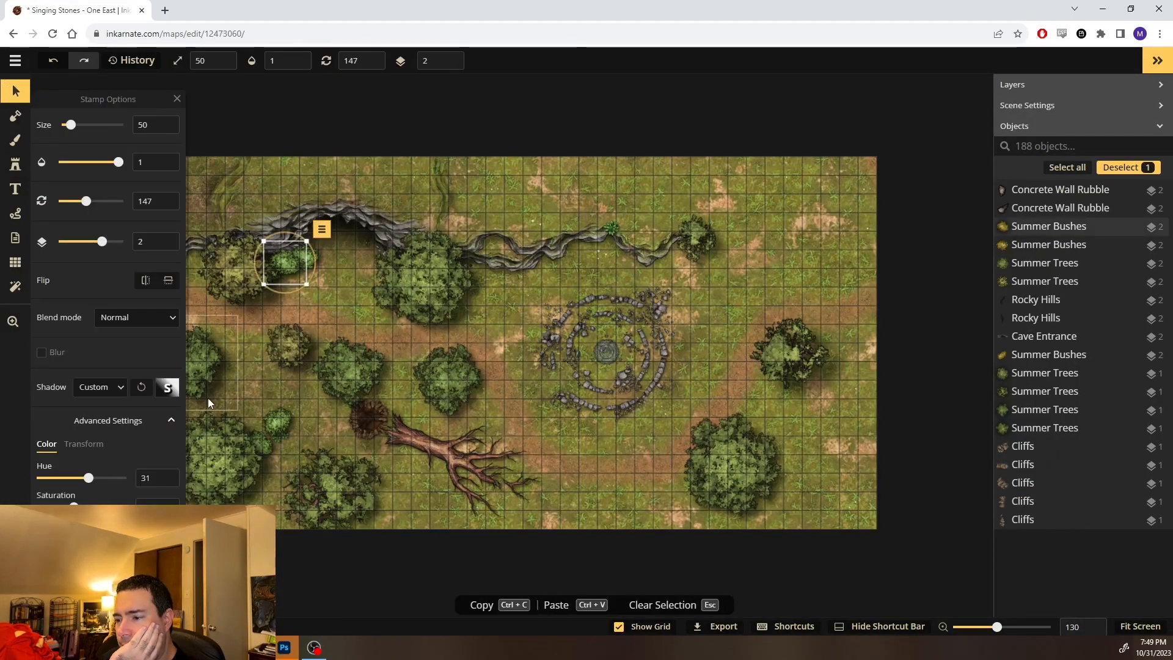
pyautogui.click(16, 167)
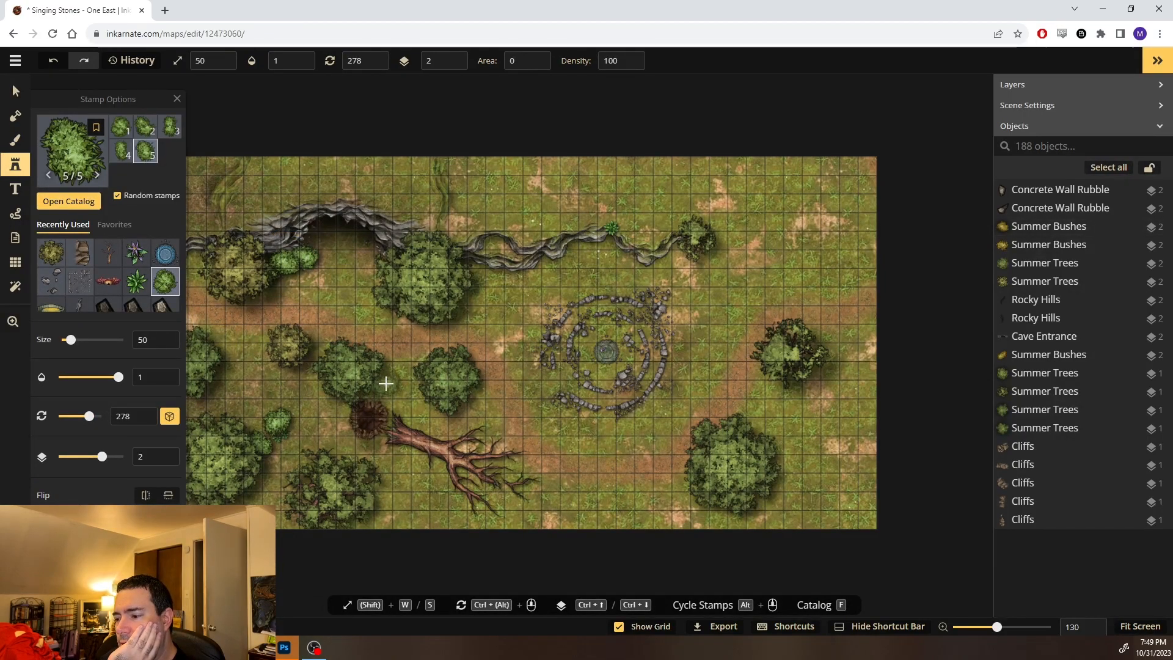
pyautogui.click(385, 383)
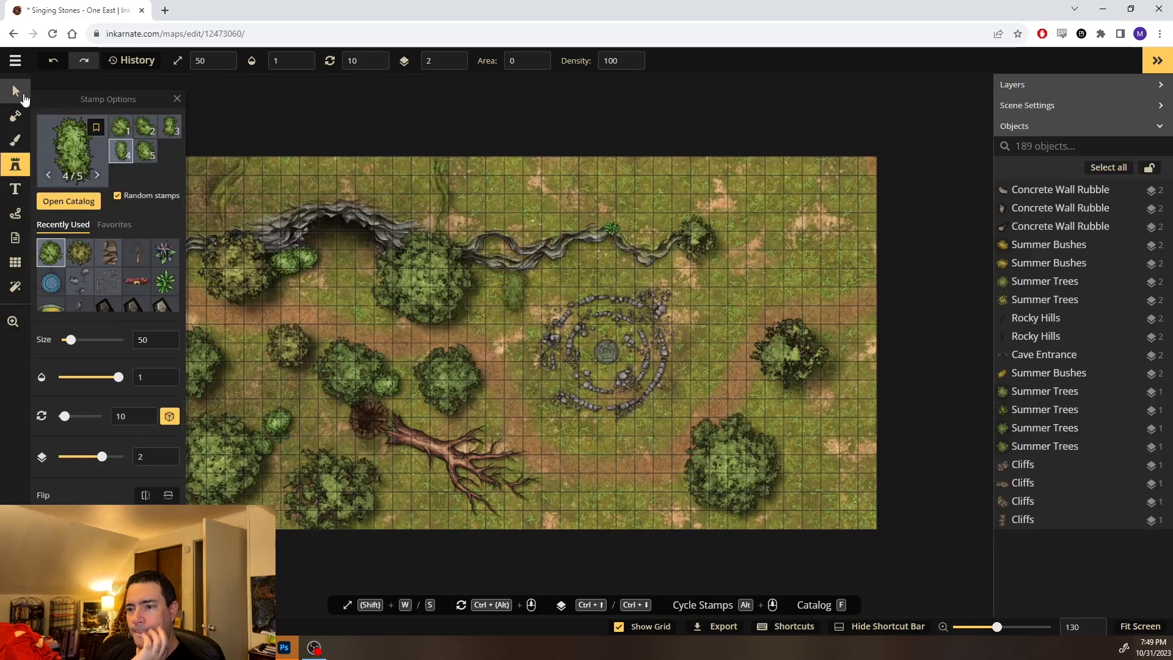
pyautogui.click(23, 96)
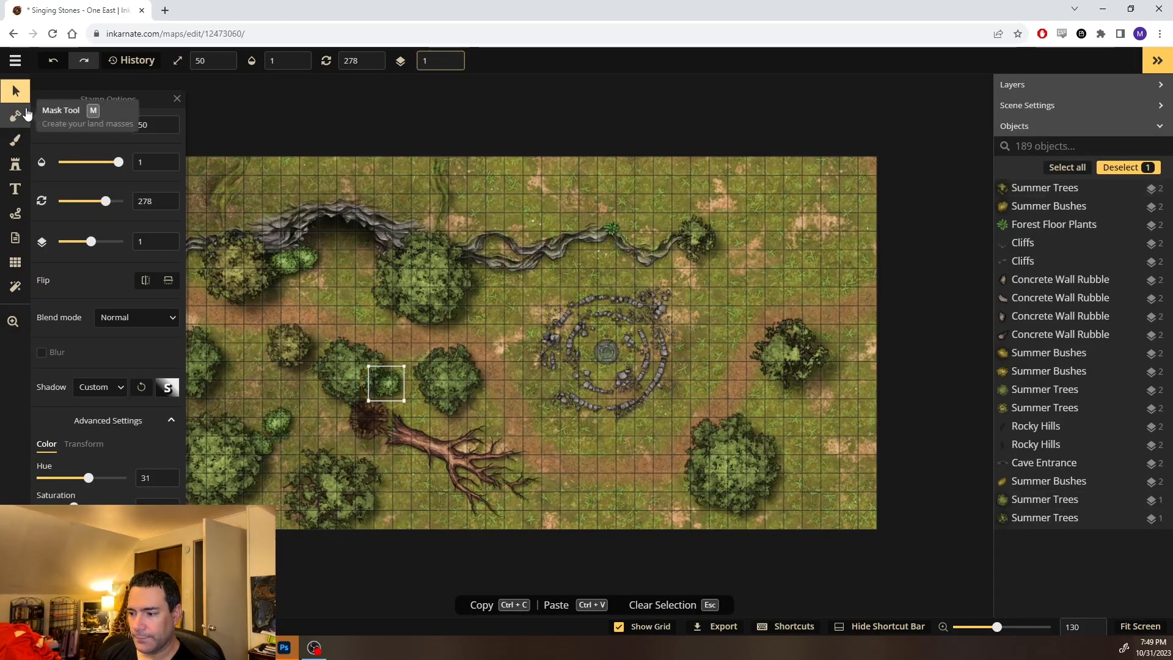
pyautogui.press('pagedown')
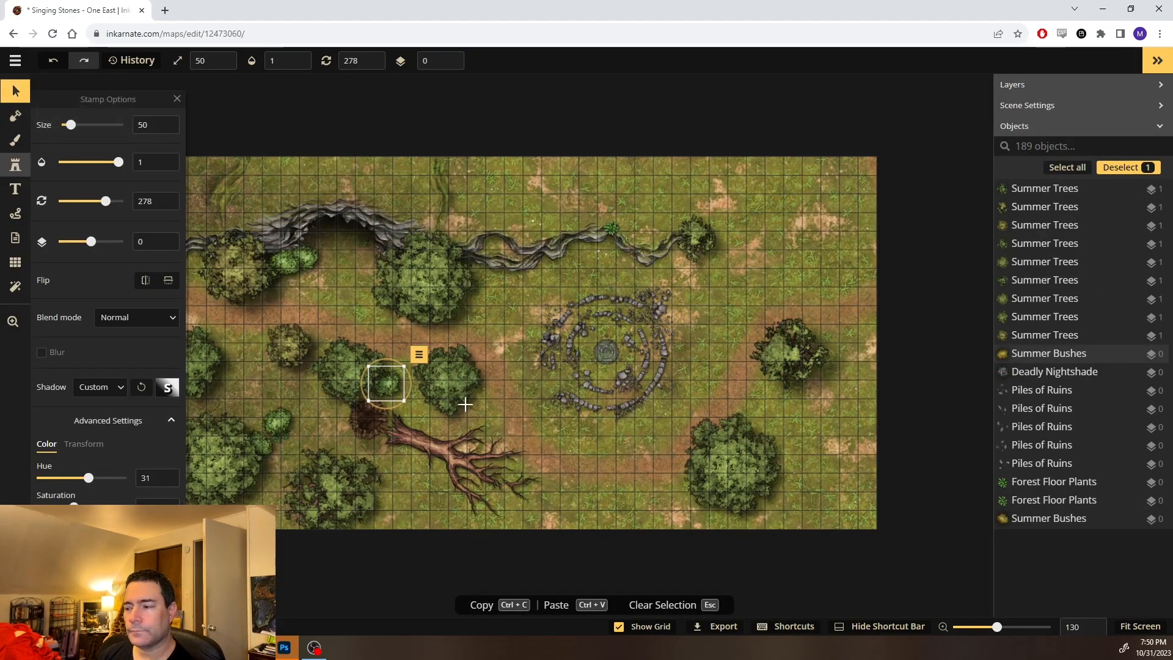
# Place three size 50 summer bushes on layer 0: one beside the eastern tree and two around the large southeastern tree
pyautogui.click(15, 164)
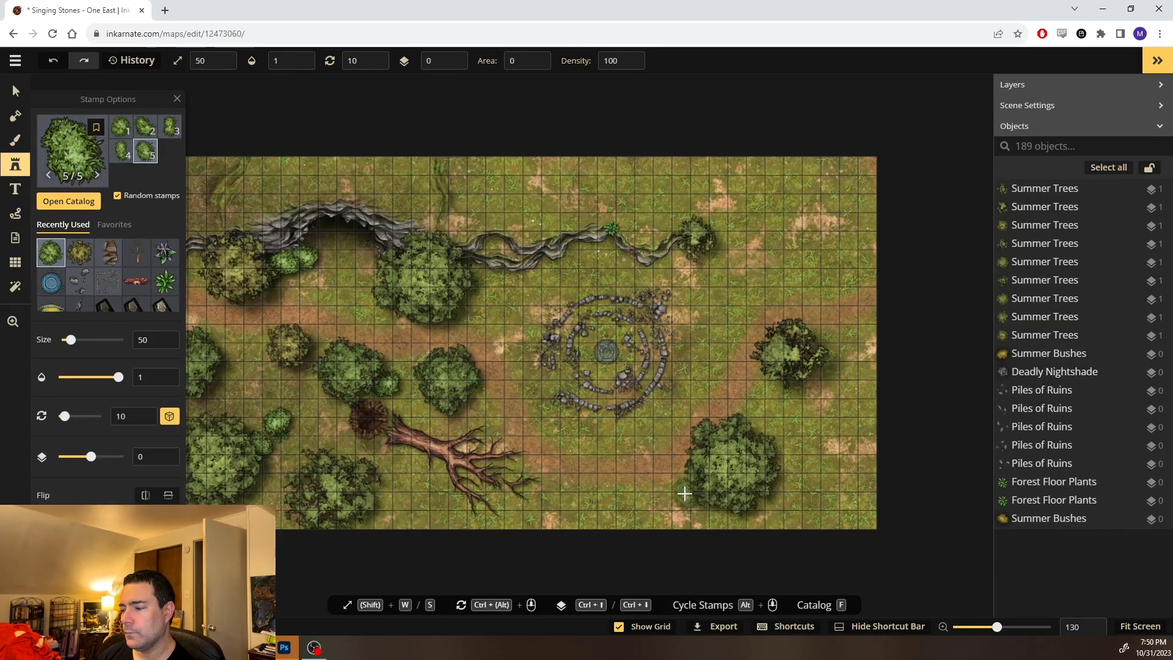
pyautogui.click(798, 369)
pyautogui.click(808, 386)
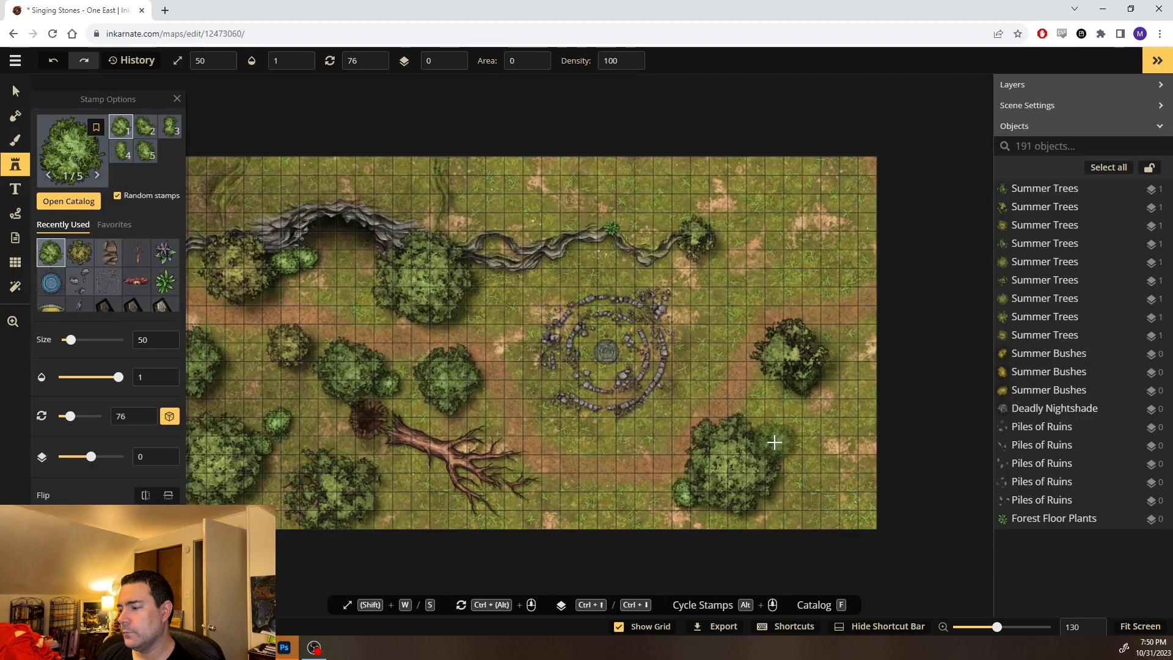
pyautogui.click(647, 465)
# Place two size 50 summer bushes on layer 0: beside the tree above the fallen trunk and west of the uprooted-tree hole
pyautogui.moveTo(407, 436); pyautogui.dragTo(598, 399)
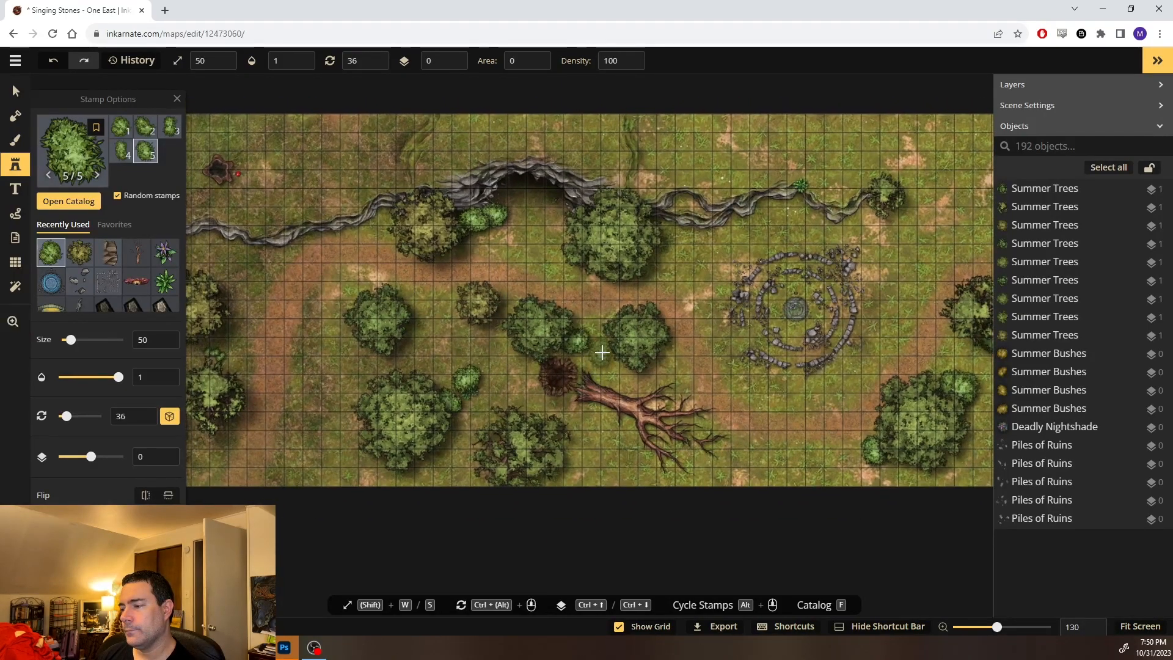
pyautogui.click(632, 453)
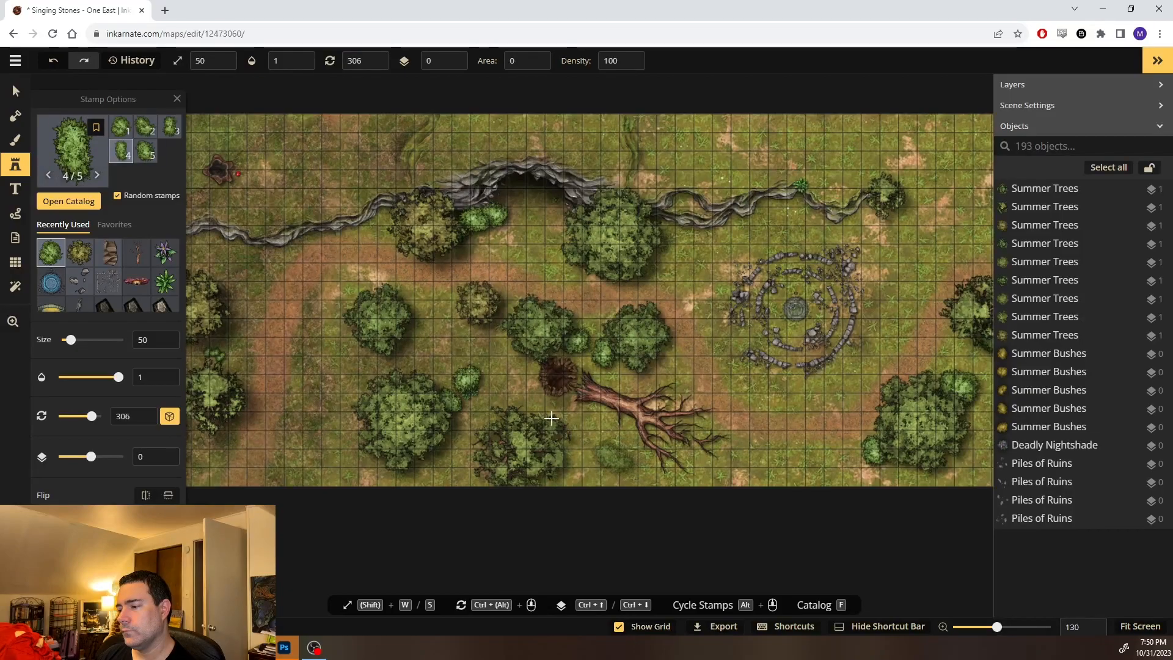
pyautogui.click(565, 432)
# Search the stamp catalog for "stone" and look through the matching packs for suitable stones
pyautogui.moveTo(681, 446); pyautogui.dragTo(482, 377)
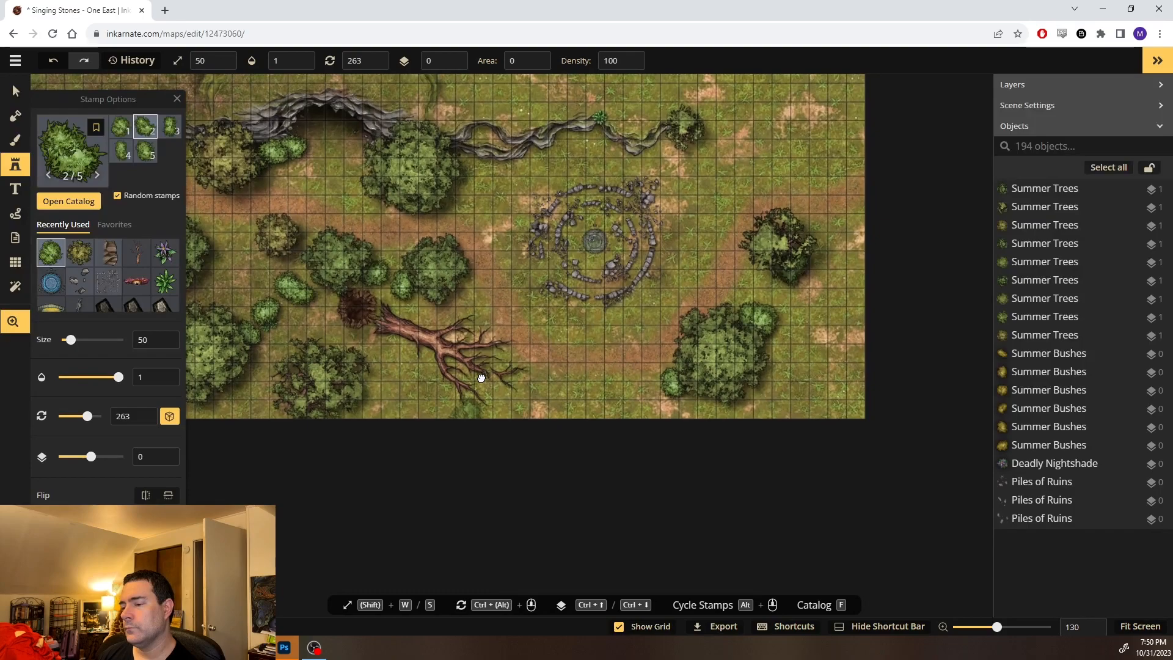
pyautogui.moveTo(419, 356)
pyautogui.mouseDown()
pyautogui.moveTo(467, 384)
pyautogui.moveTo(420, 368)
pyautogui.mouseUp()
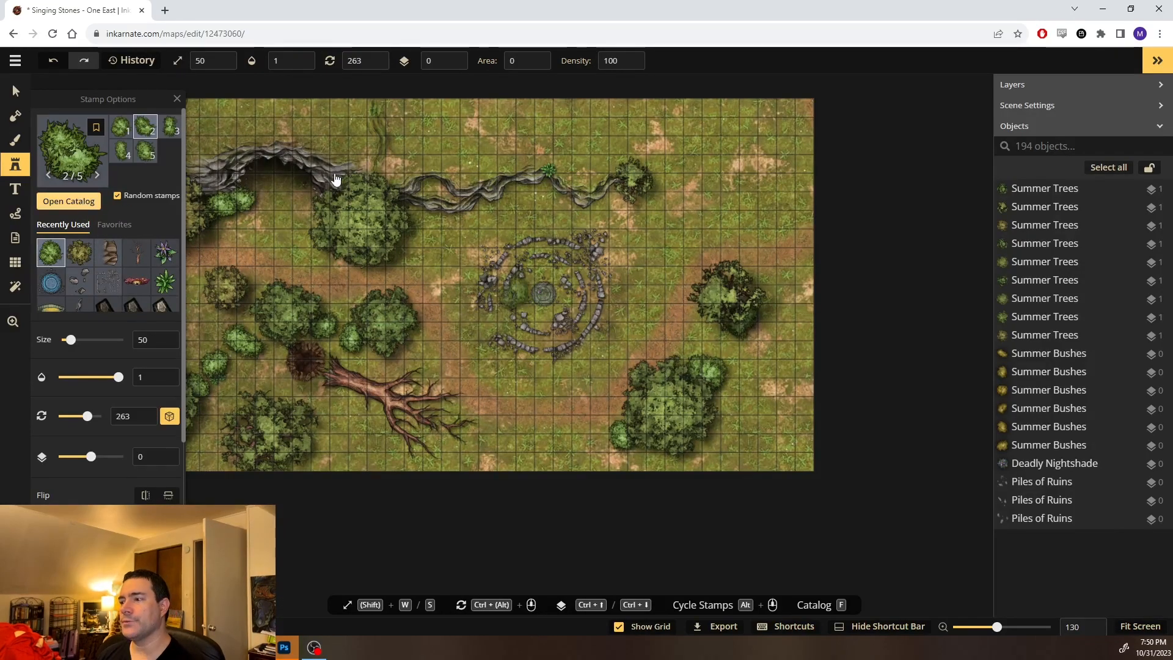
pyautogui.press('f')
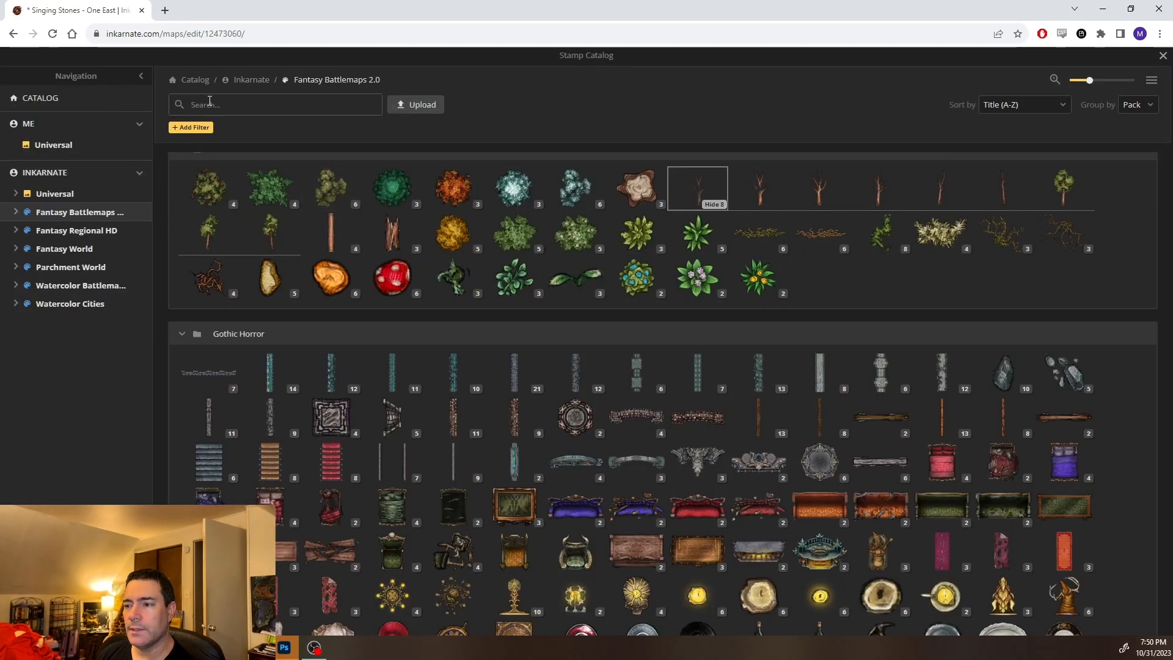
pyautogui.write('stone')
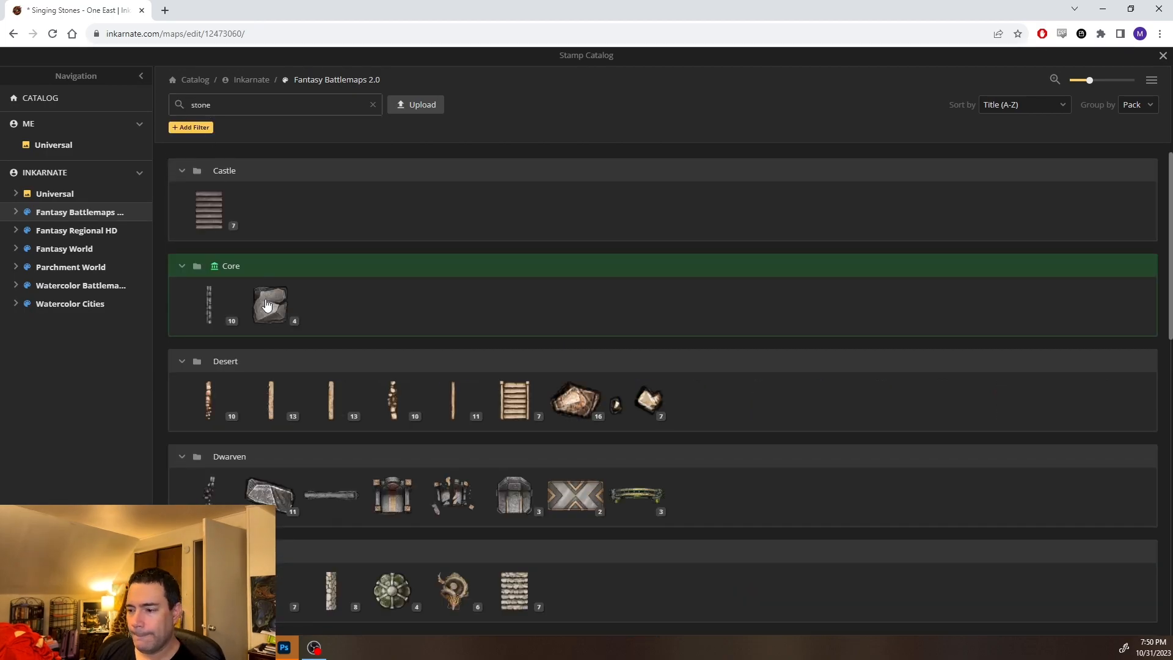
pyautogui.scroll(-7, 288, 282)
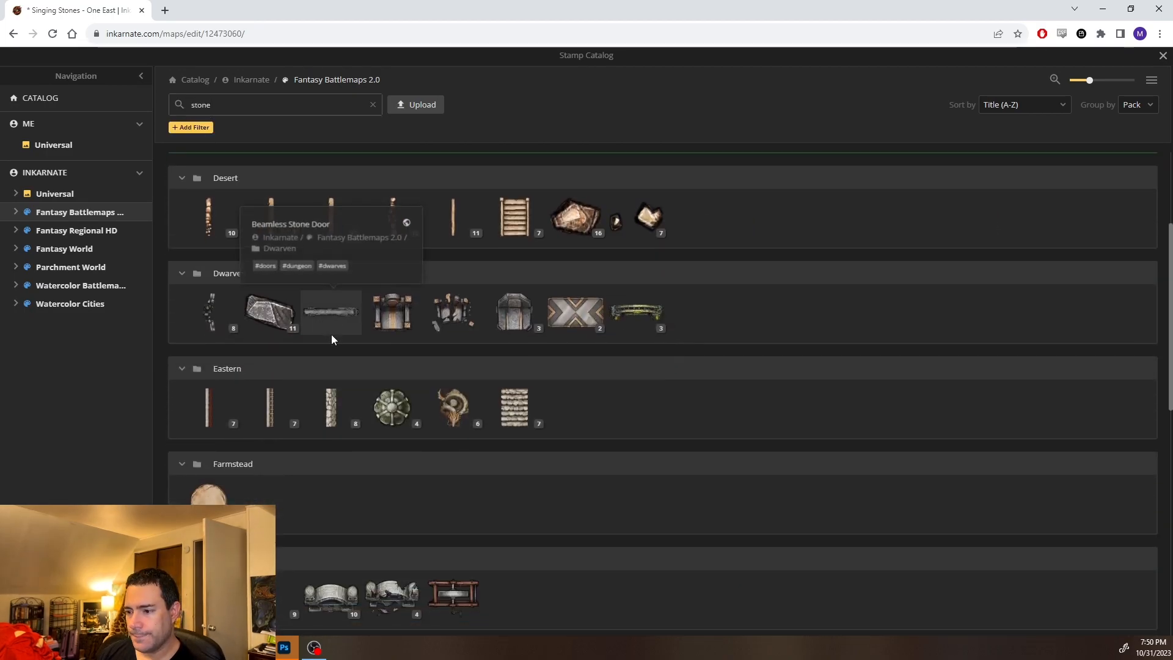
pyautogui.scroll(-5, 331, 339)
pyautogui.scroll(7, 332, 340)
pyautogui.scroll(5, 332, 340)
pyautogui.scroll(-2, 331, 340)
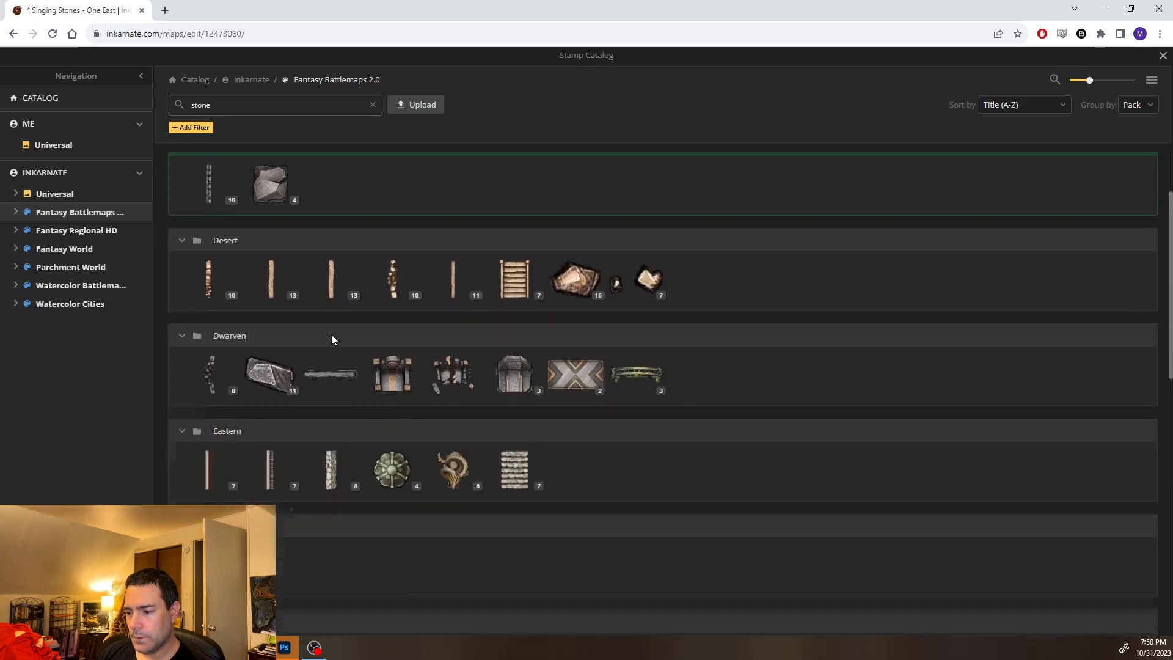
# Search the catalog for "rock", choose the Small Rocks stamp from the Core pack and set its size to 20
pyautogui.doubleClick(207, 107)
pyautogui.write('rock')
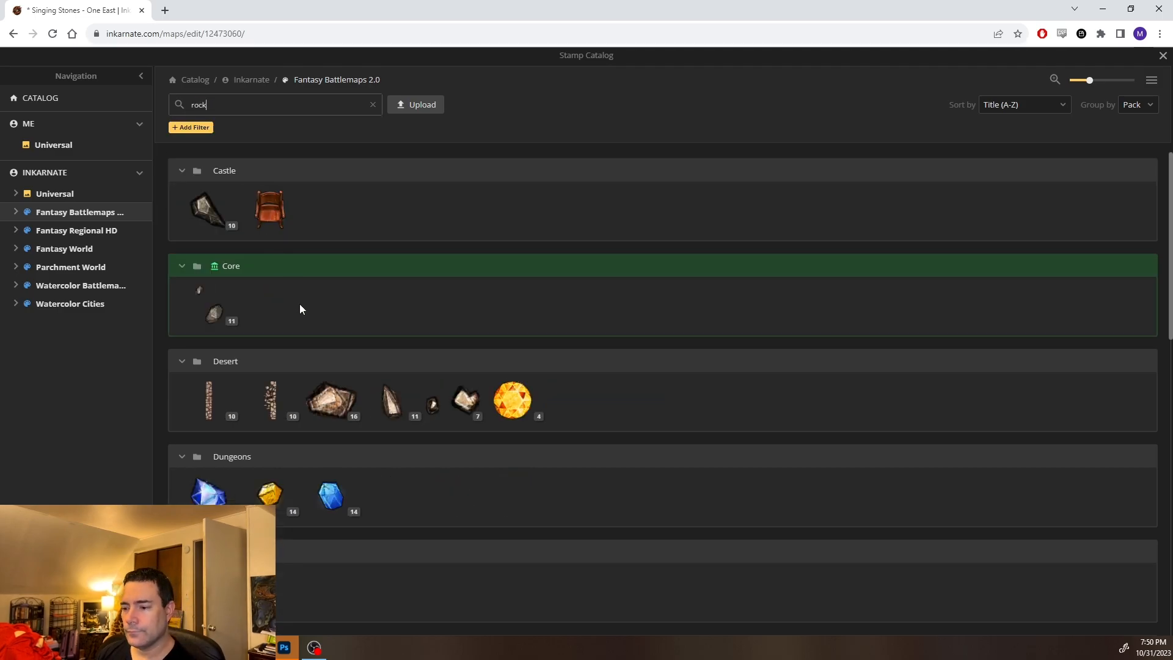
pyautogui.click(226, 310)
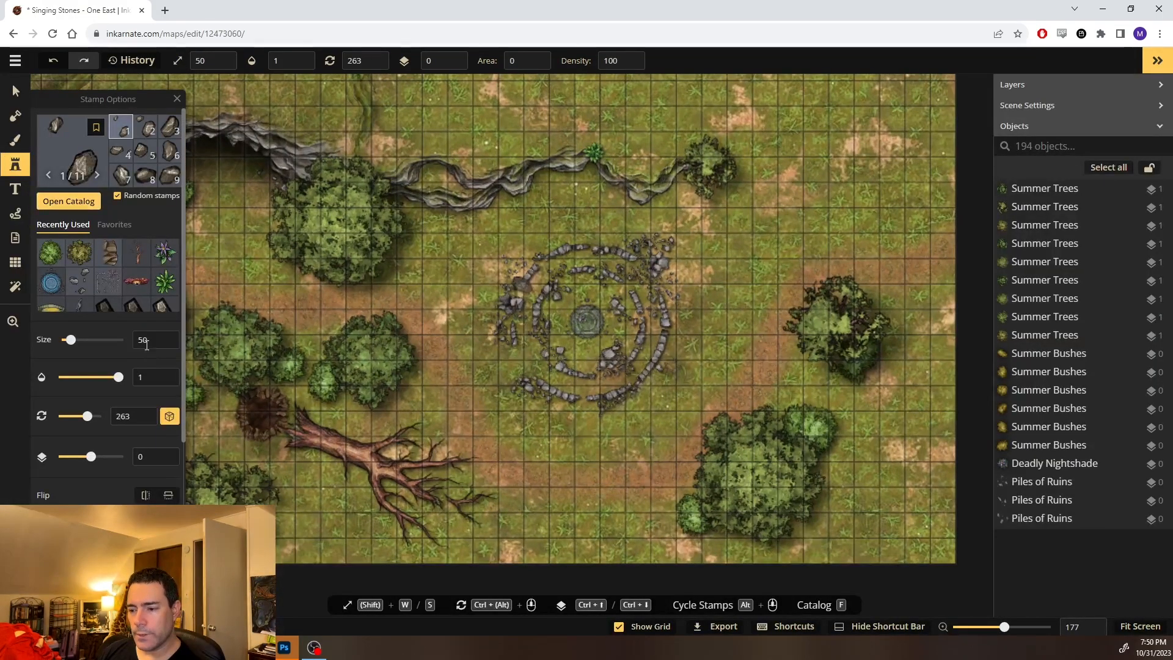
pyautogui.doubleClick(146, 342)
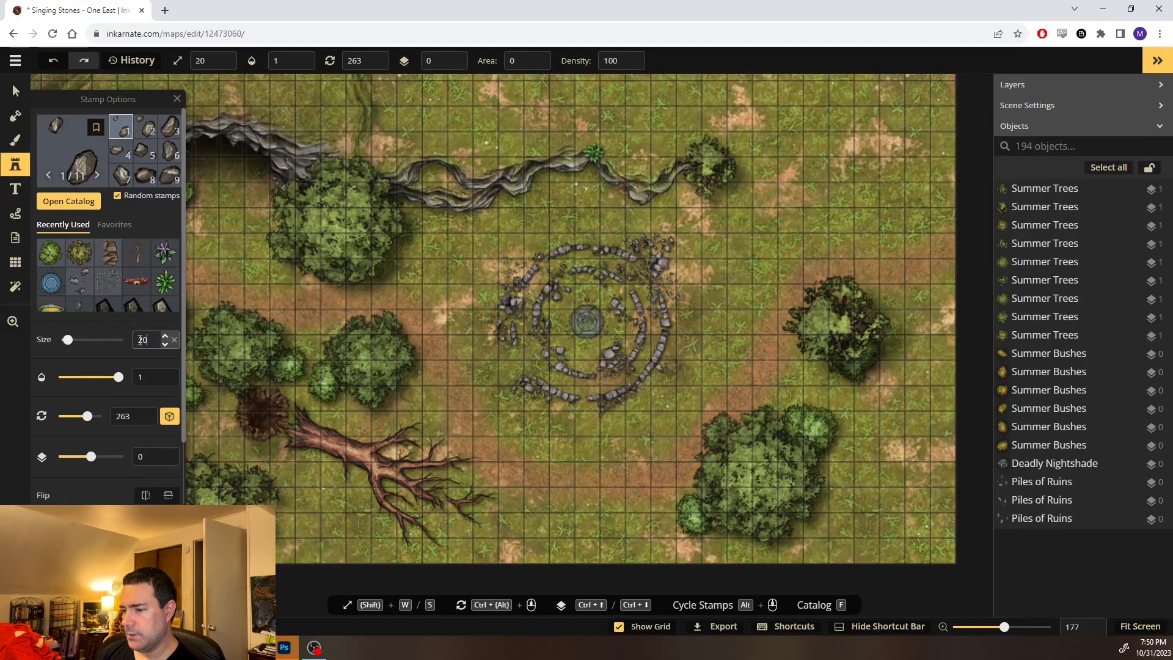
# Place size 20 small rocks inside the cliff's oval pocket, north of the large tree beside it, and just above the cliff farther east
pyautogui.scroll(10, 433, 183)
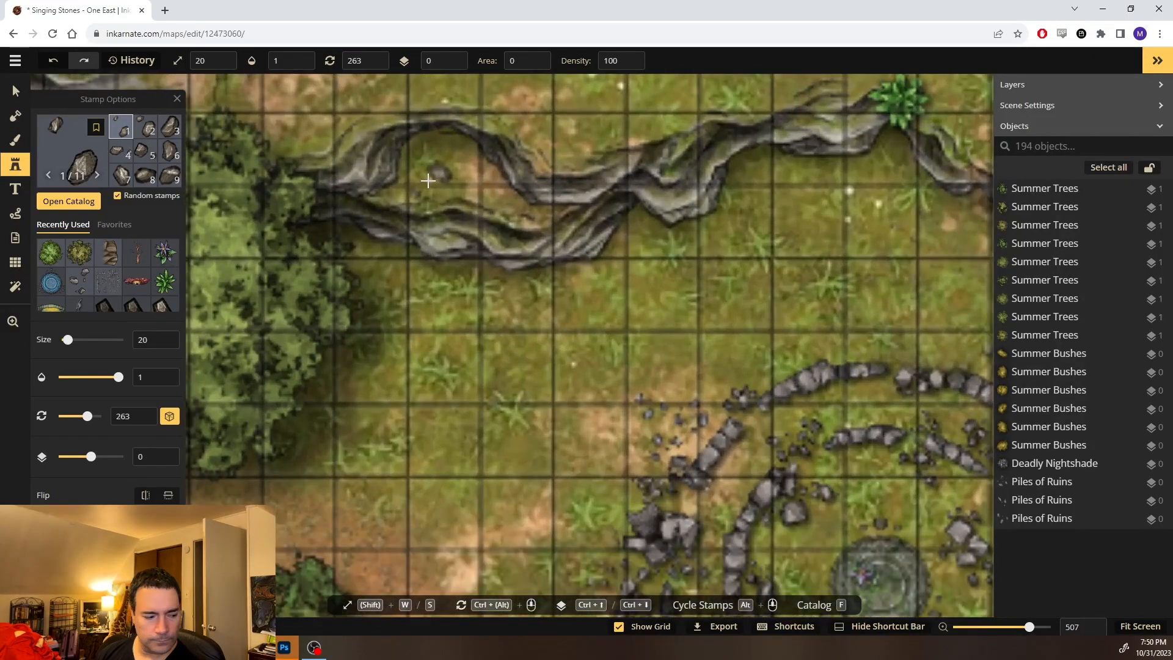
pyautogui.moveTo(428, 181); pyautogui.dragTo(490, 244)
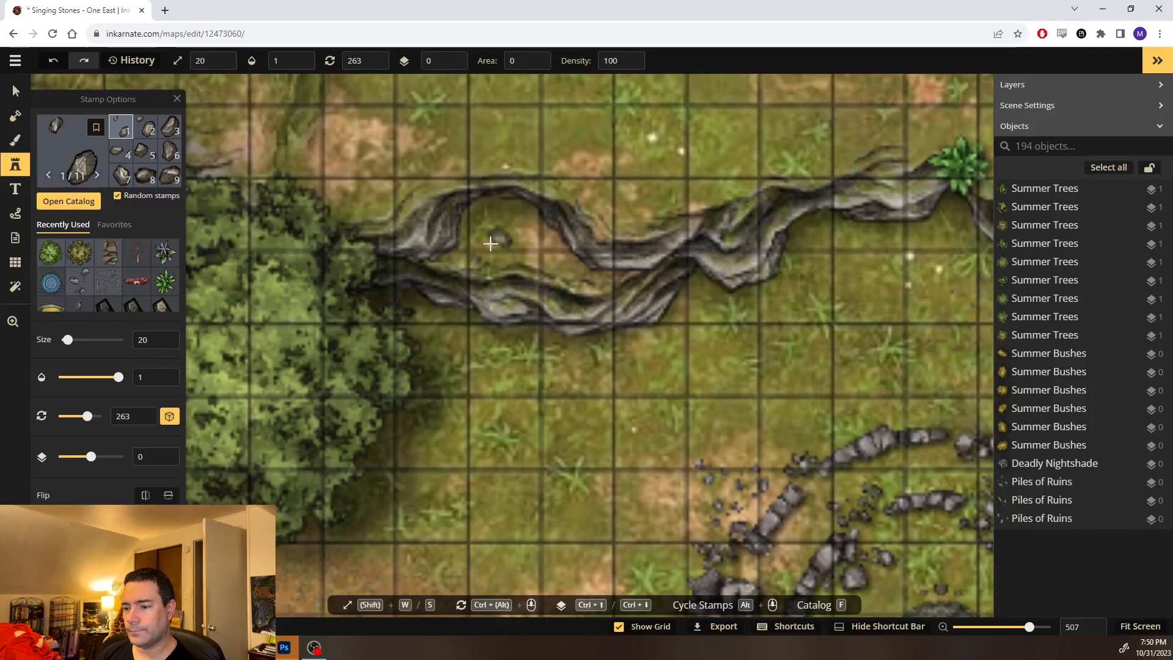
pyautogui.click(491, 221)
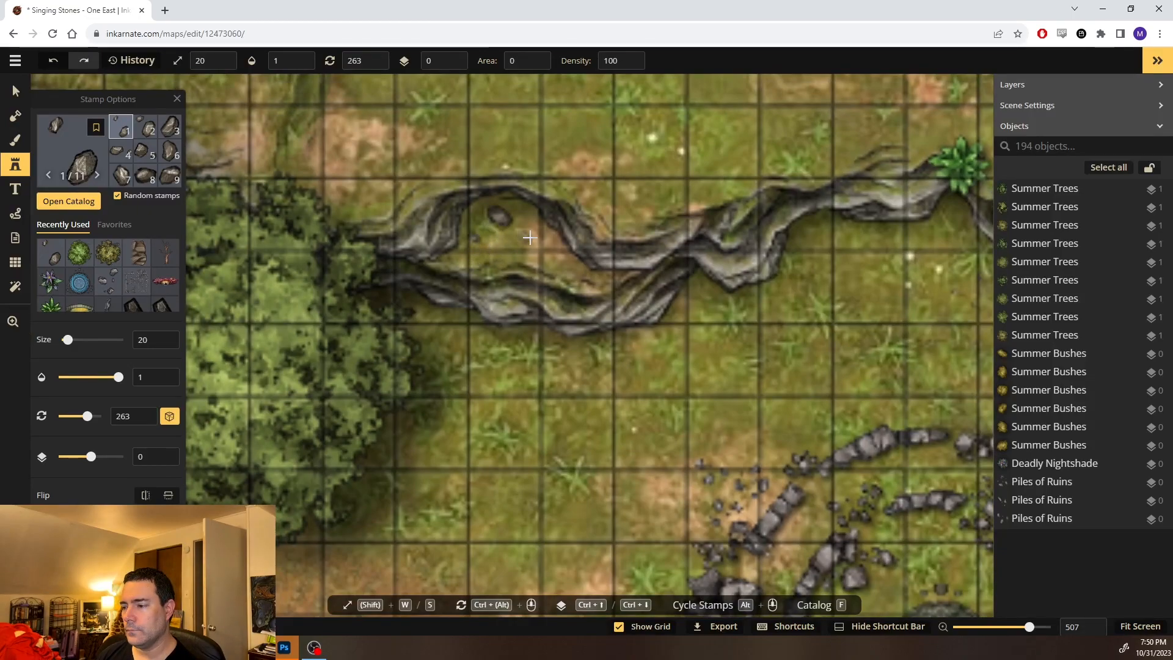
pyautogui.click(553, 254)
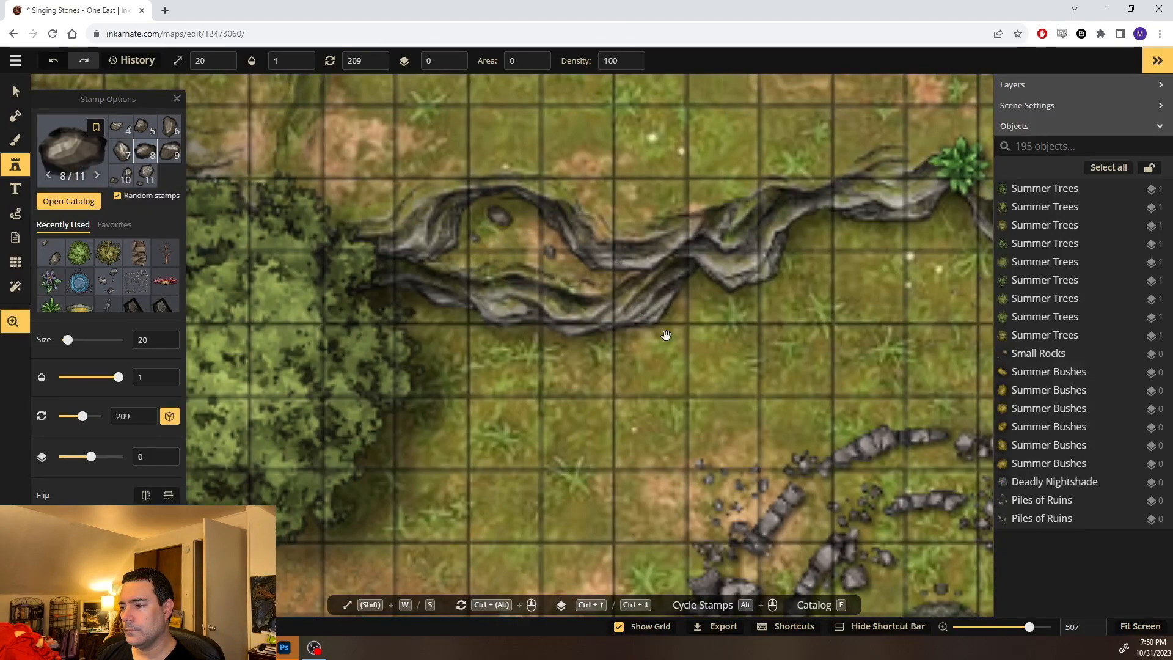
pyautogui.moveTo(459, 199); pyautogui.dragTo(606, 312)
pyautogui.click(505, 305)
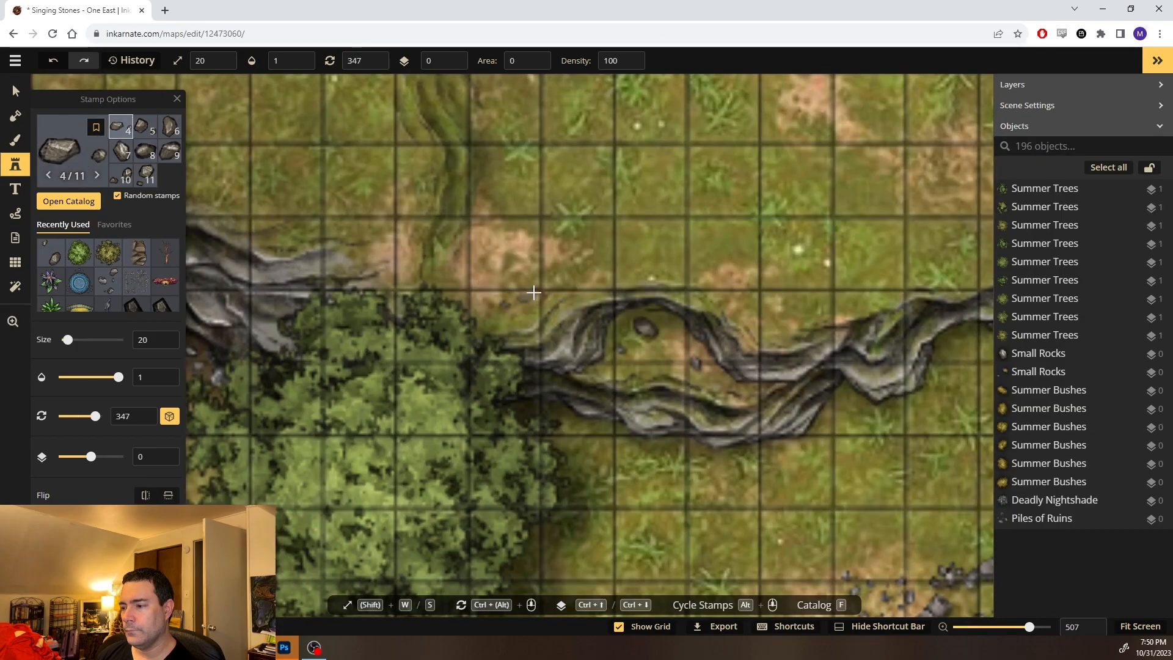
pyautogui.click(536, 292)
pyautogui.click(761, 311)
pyautogui.click(800, 312)
# Place more size 20 small rocks along the eastern cliff, beside the small tree at its end and near the cave's eastern side
pyautogui.moveTo(692, 427); pyautogui.dragTo(427, 416)
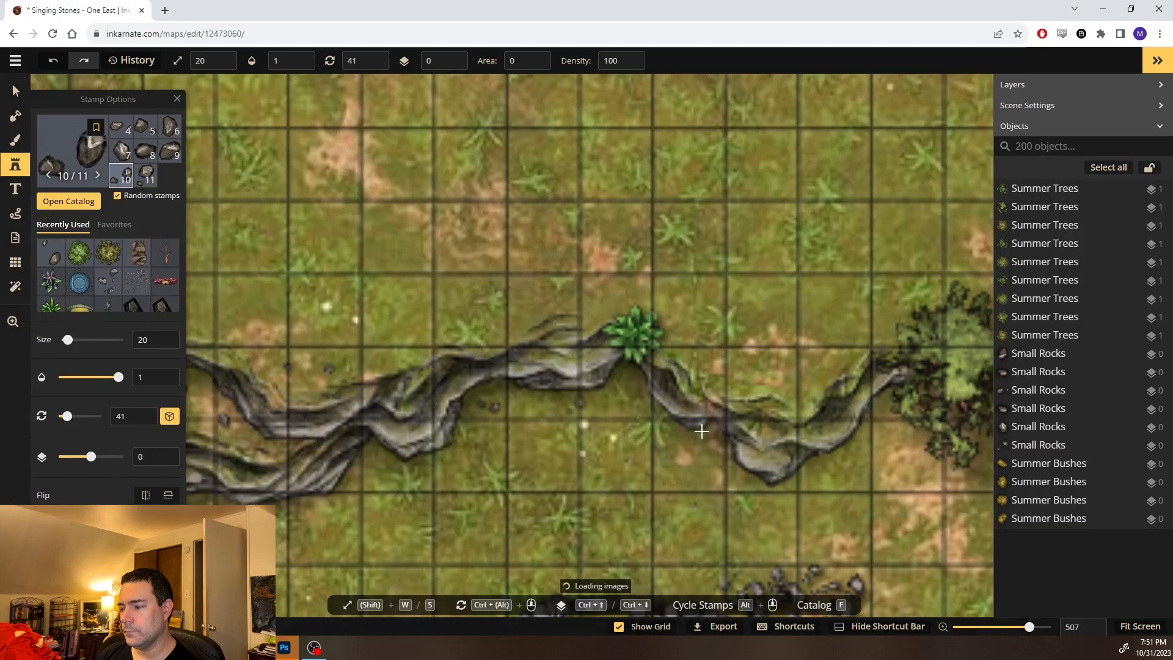
pyautogui.click(688, 425)
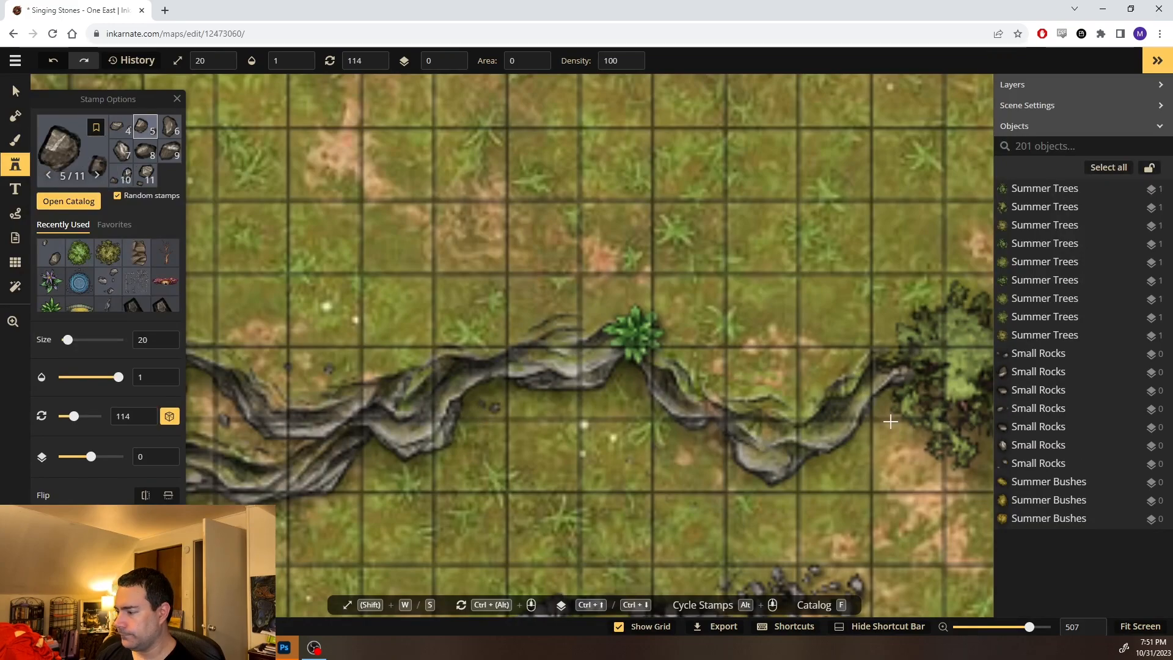
pyautogui.click(875, 448)
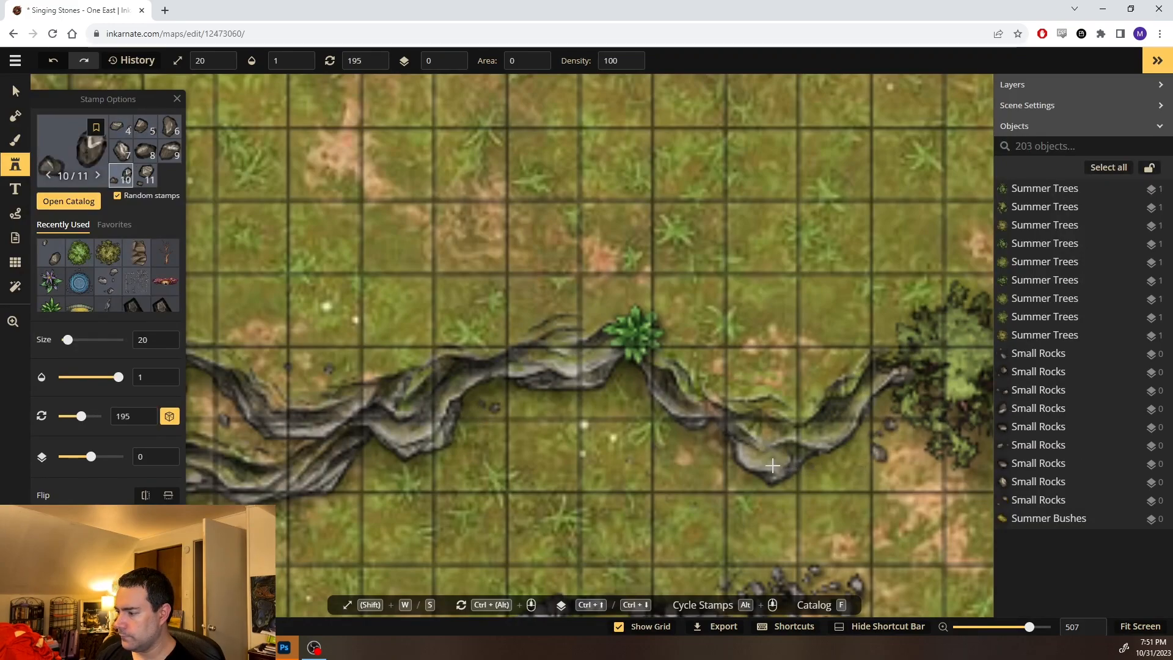
pyautogui.click(703, 447)
pyautogui.moveTo(585, 380); pyautogui.dragTo(992, 436)
pyautogui.moveTo(409, 419); pyautogui.dragTo(519, 403)
pyautogui.click(608, 427)
pyautogui.click(529, 412)
# Place four size 20 small rocks: two above the cave, one by the tree west of it and one at the cave mouth's western edge
pyautogui.moveTo(382, 359); pyautogui.dragTo(766, 407)
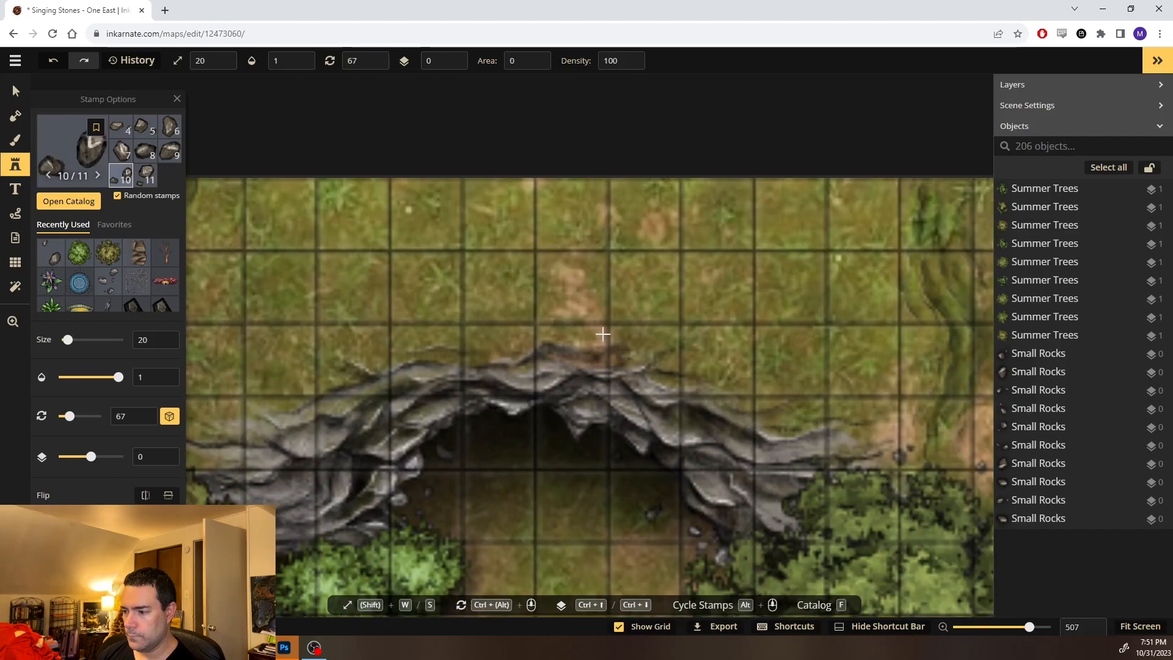
pyautogui.click(562, 332)
pyautogui.click(514, 337)
pyautogui.moveTo(733, 367); pyautogui.dragTo(743, 319)
pyautogui.click(618, 350)
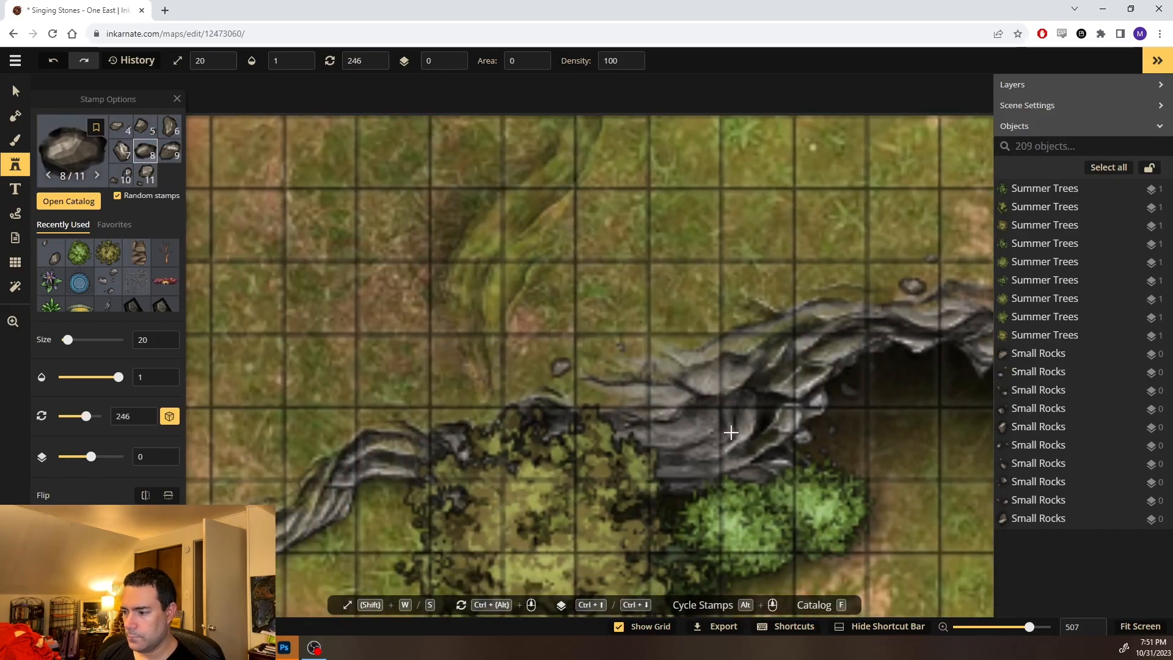
pyautogui.click(725, 427)
# Inspect the rocks and vegetation along the cliff, from the cave to the stone circle and across to the western forest
pyautogui.scroll(-3, 623, 382)
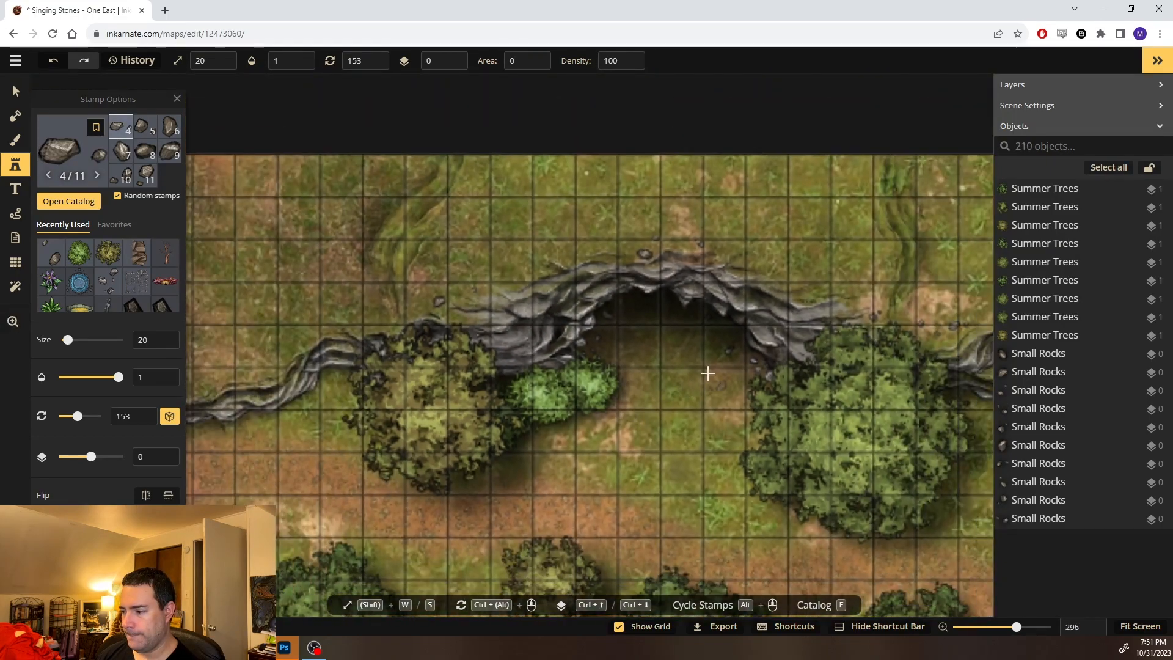
pyautogui.moveTo(790, 427); pyautogui.dragTo(406, 387)
pyautogui.moveTo(756, 364); pyautogui.dragTo(649, 379)
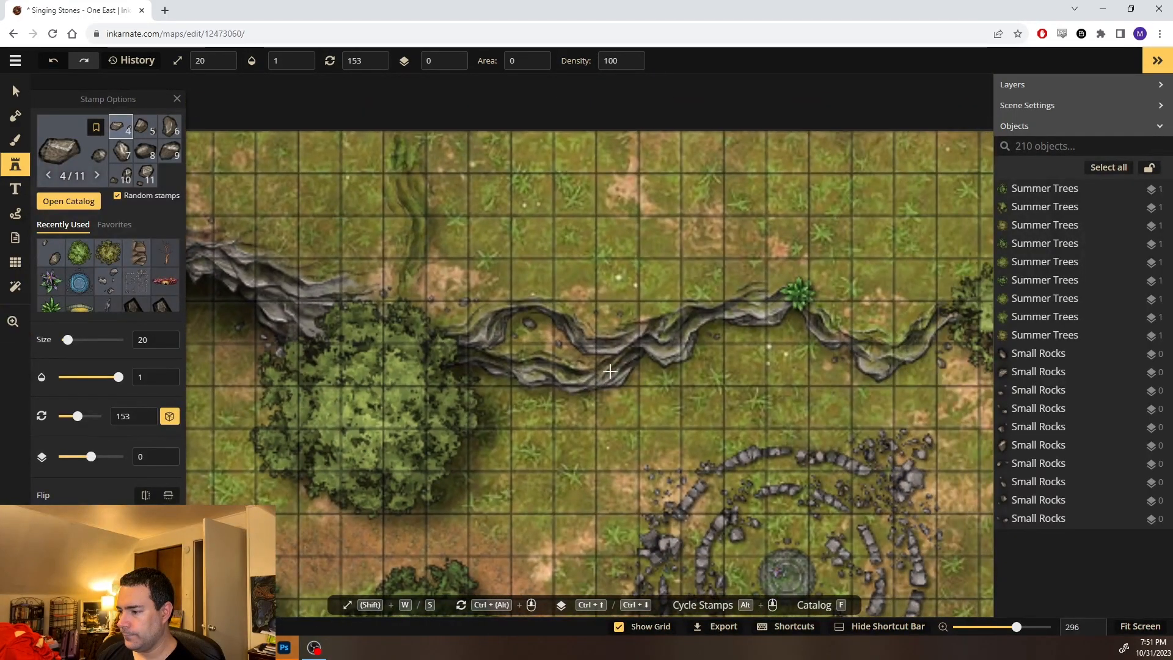
pyautogui.moveTo(781, 400); pyautogui.dragTo(703, 316)
pyautogui.scroll(-3, 633, 328)
pyautogui.scroll(-1, 568, 328)
pyautogui.moveTo(508, 336)
pyautogui.mouseDown()
pyautogui.moveTo(595, 356)
pyautogui.moveTo(699, 351)
pyautogui.moveTo(794, 273)
pyautogui.mouseUp()
pyautogui.moveTo(378, 336); pyautogui.dragTo(498, 367)
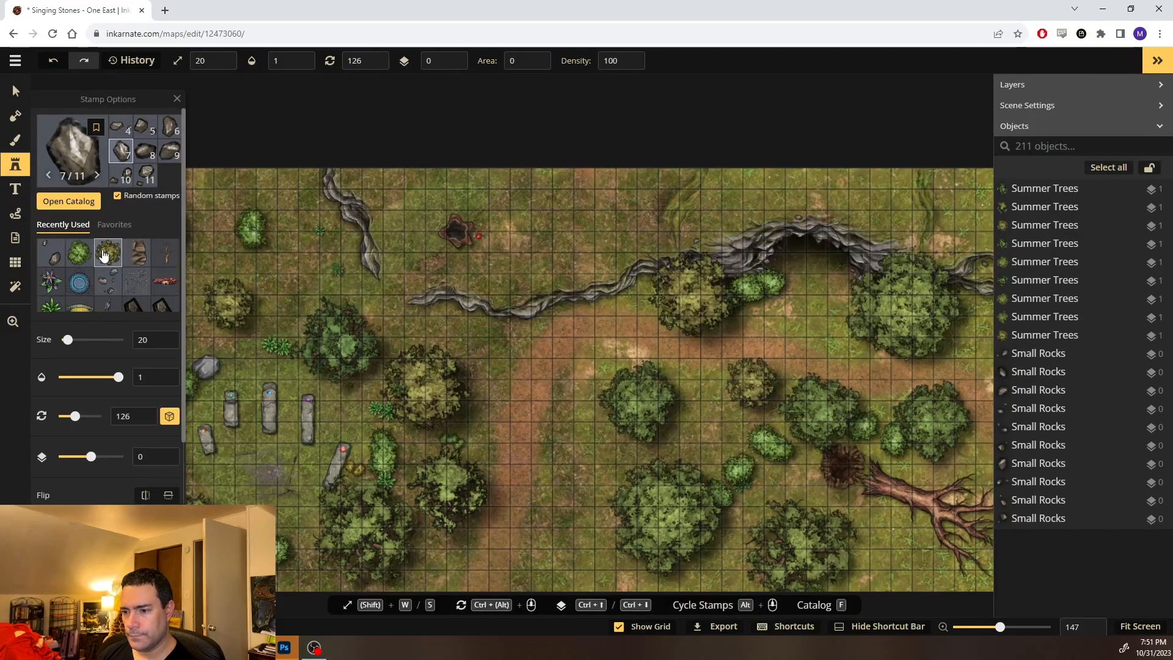
# Check the small summer tree's settings and place a size 50 summer tree on layer 1 above the cliff, northwest of the cave
pyautogui.click(19, 91)
pyautogui.moveTo(766, 364); pyautogui.dragTo(766, 360)
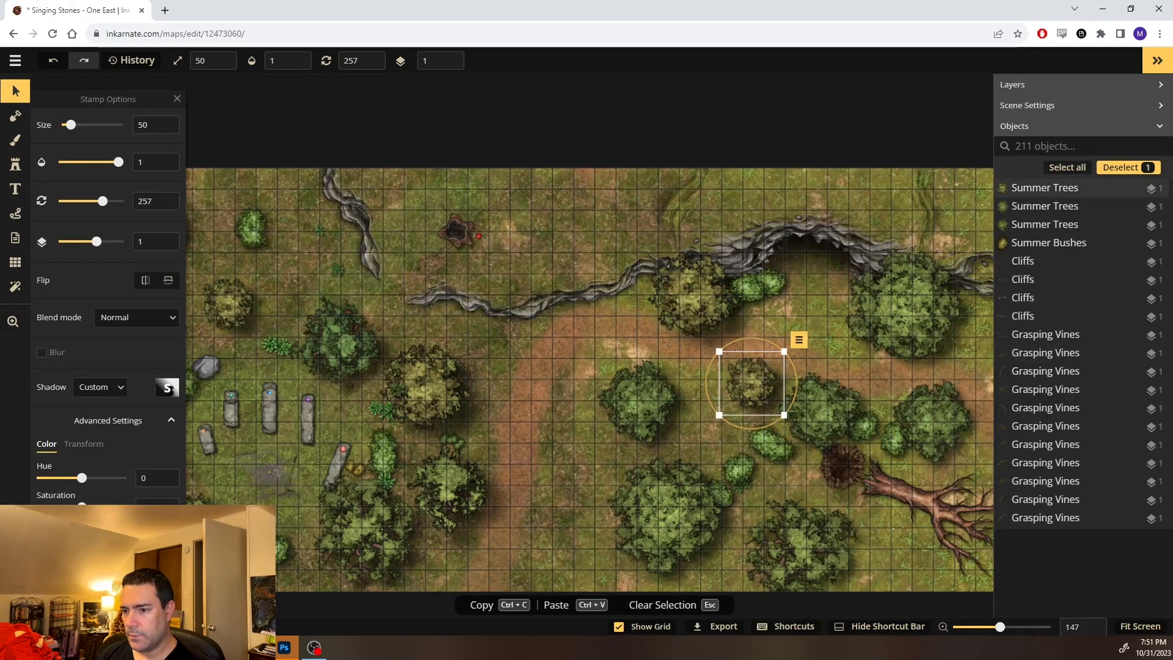
pyautogui.click(17, 165)
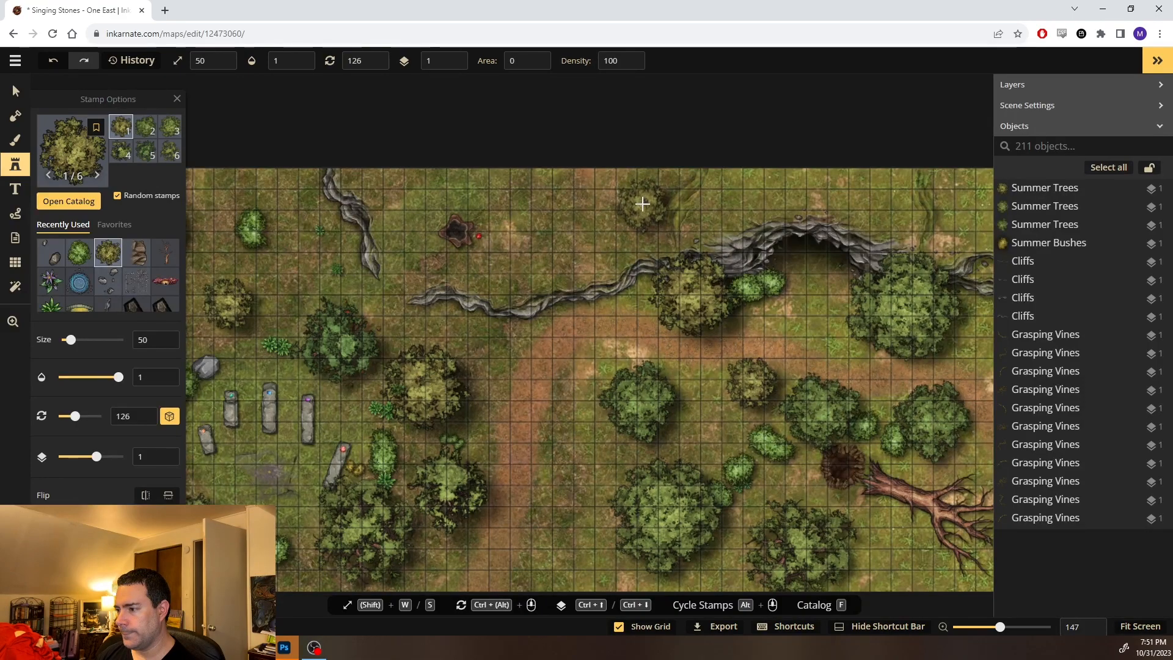
pyautogui.click(642, 204)
pyautogui.hscroll(3, 654, 287)
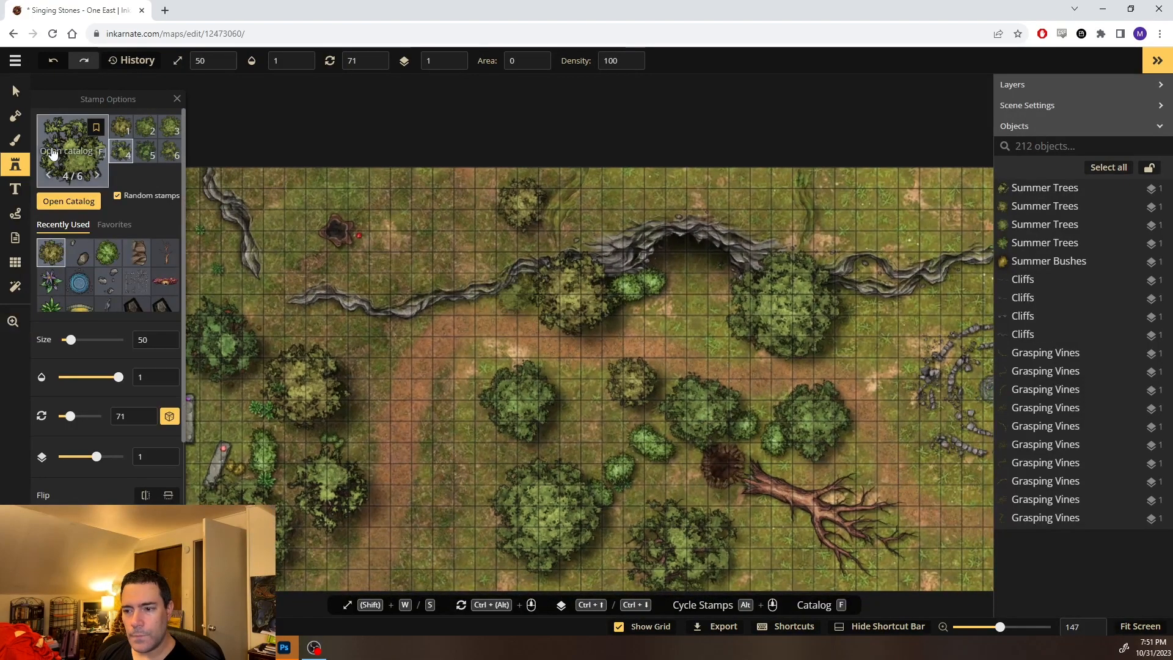
# Set up a background brush with the brown-green forest ground texture, size 38 and opacity 0.49
pyautogui.press('b')
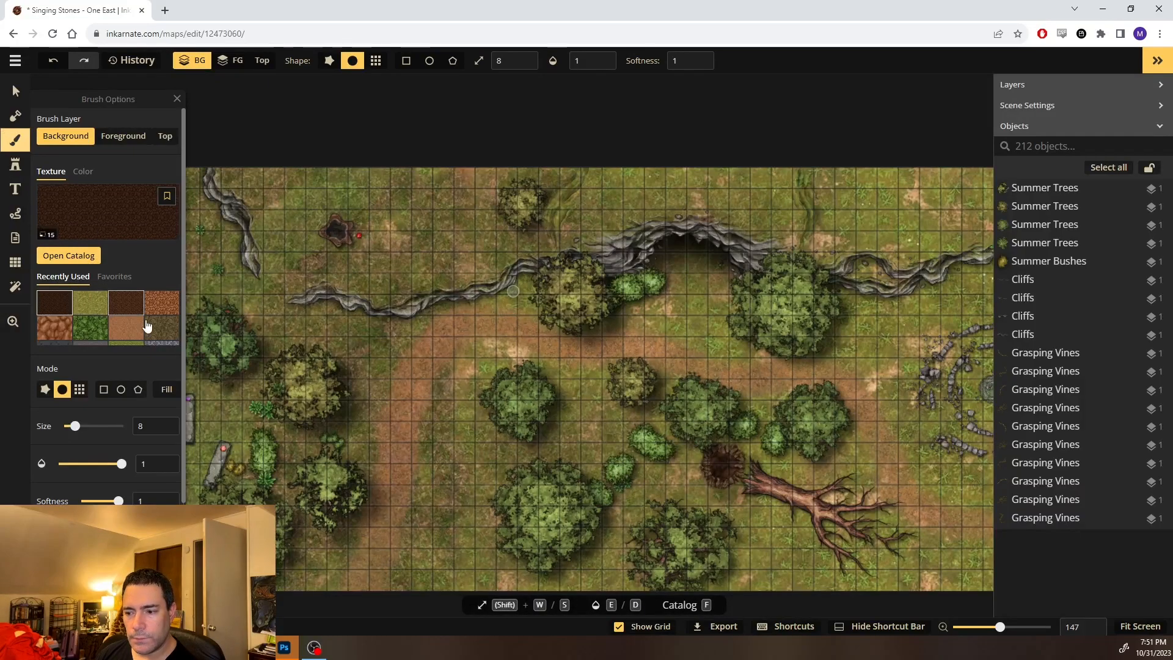
pyautogui.hotkey('shift', 'w')
pyautogui.press('space')
pyautogui.moveTo(350, 364); pyautogui.dragTo(758, 321)
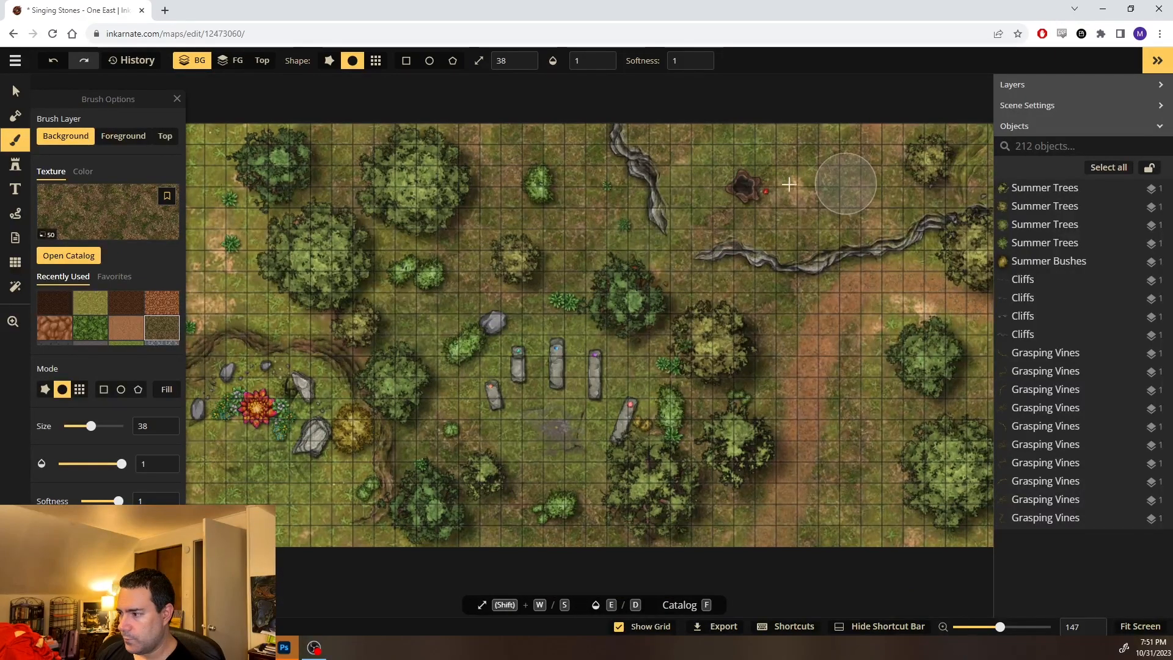
pyautogui.press('space')
pyautogui.moveTo(954, 309); pyautogui.dragTo(365, 262)
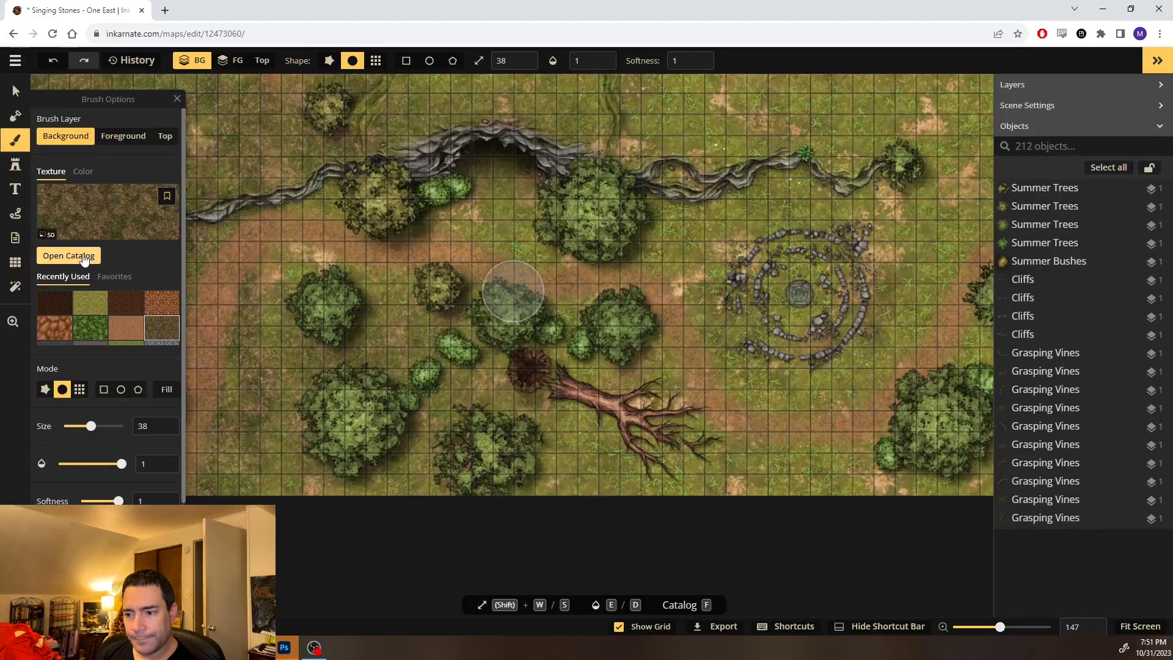
pyautogui.press('f')
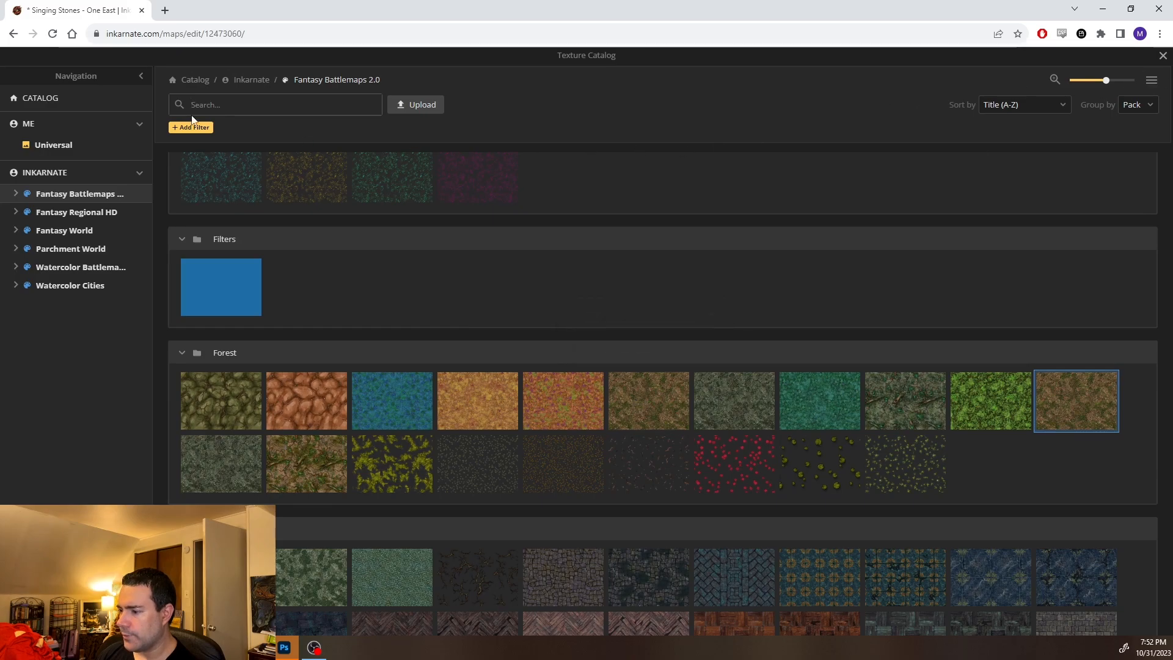
pyautogui.click(1160, 56)
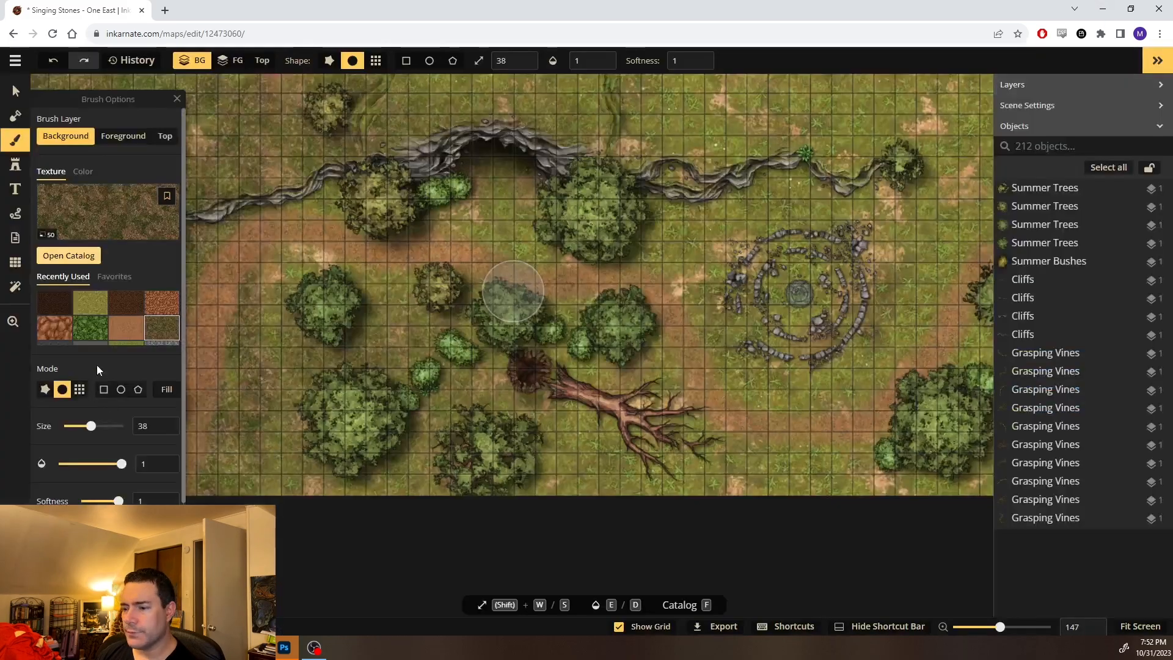
pyautogui.moveTo(91, 465); pyautogui.dragTo(99, 466)
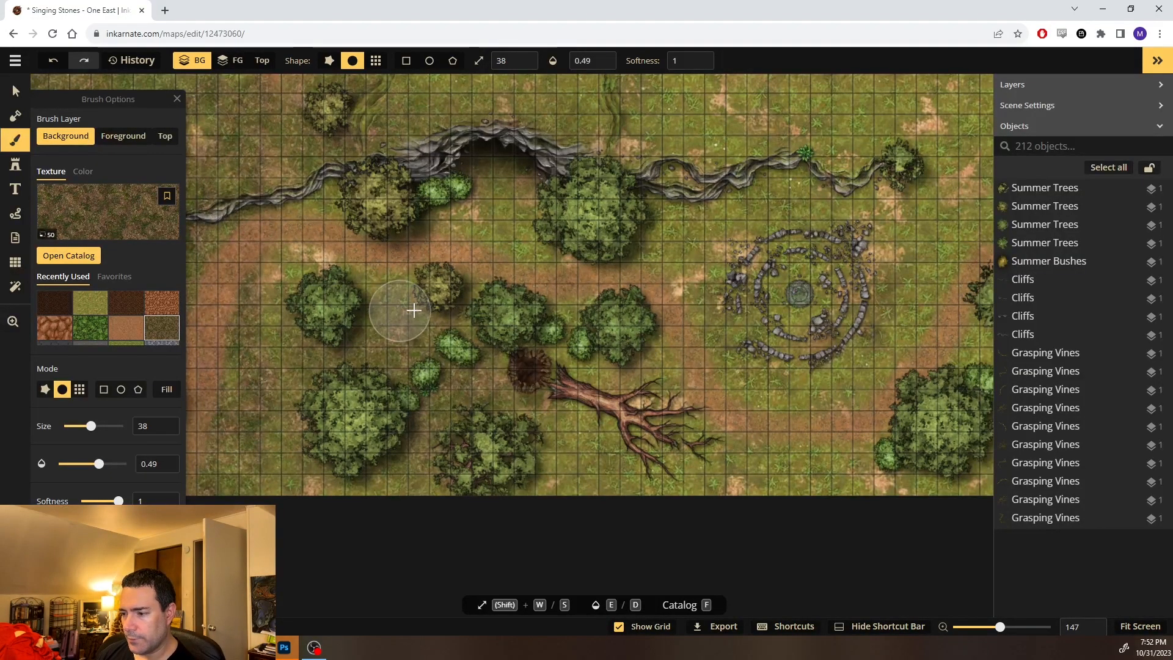
# Paint the forest ground texture onto the background around the fallen tree and the trees and bushes west of it
pyautogui.moveTo(350, 305); pyautogui.dragTo(519, 312)
pyautogui.press('space')
pyautogui.moveTo(558, 422); pyautogui.dragTo(410, 355)
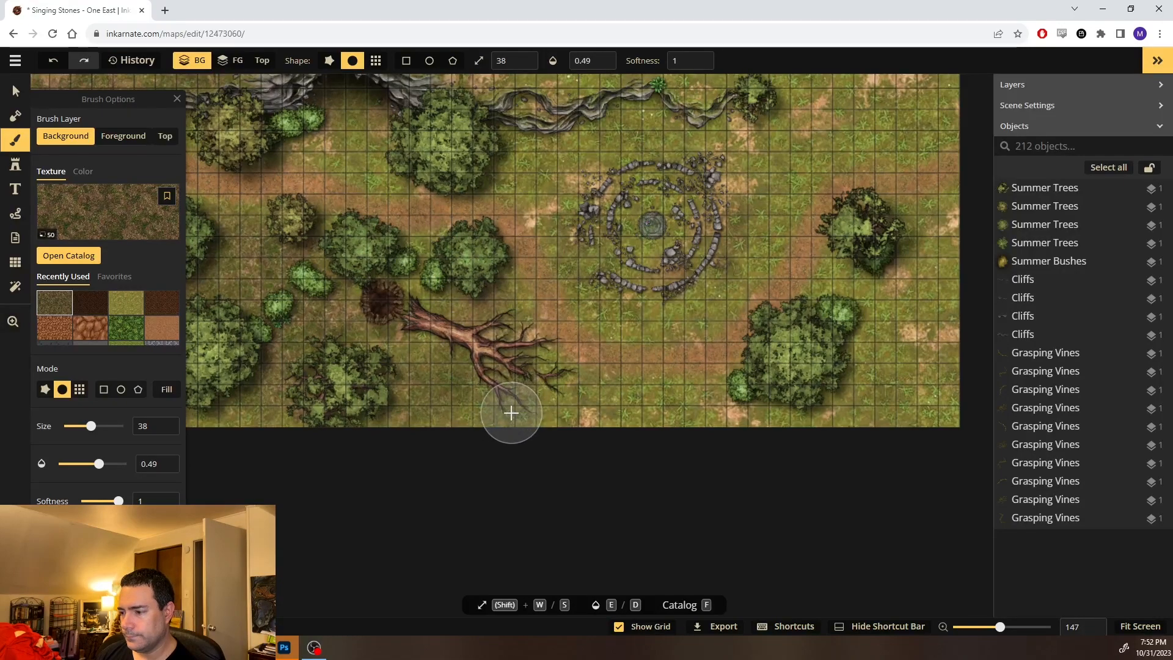
pyautogui.moveTo(503, 336); pyautogui.dragTo(610, 397)
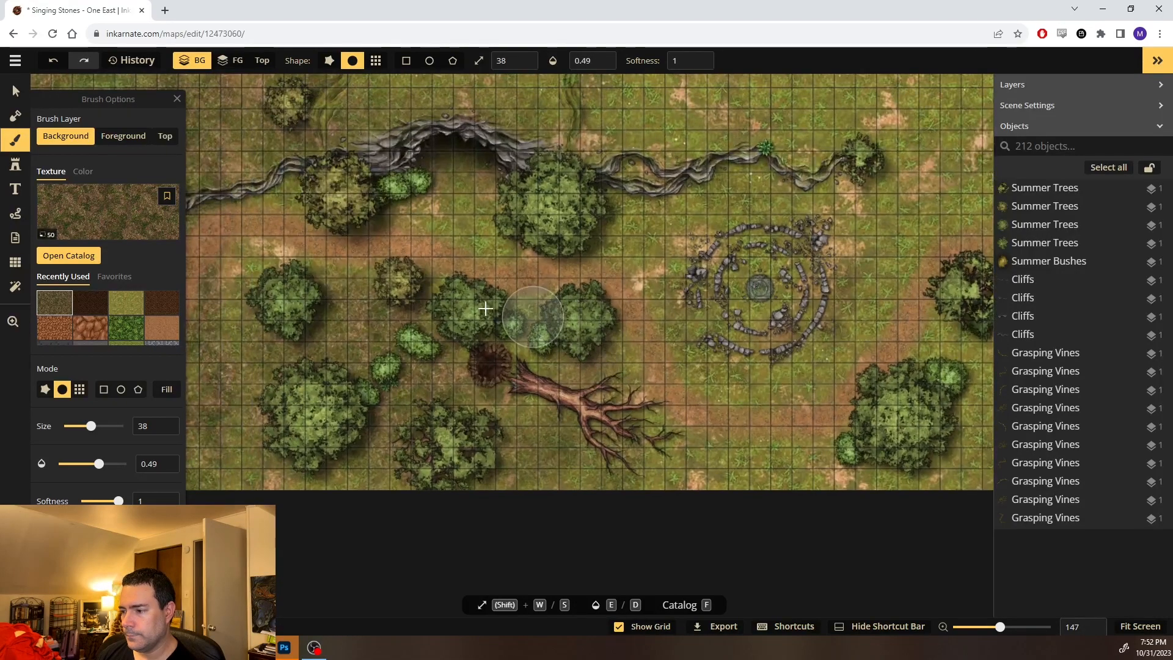
pyautogui.moveTo(461, 314); pyautogui.dragTo(556, 391)
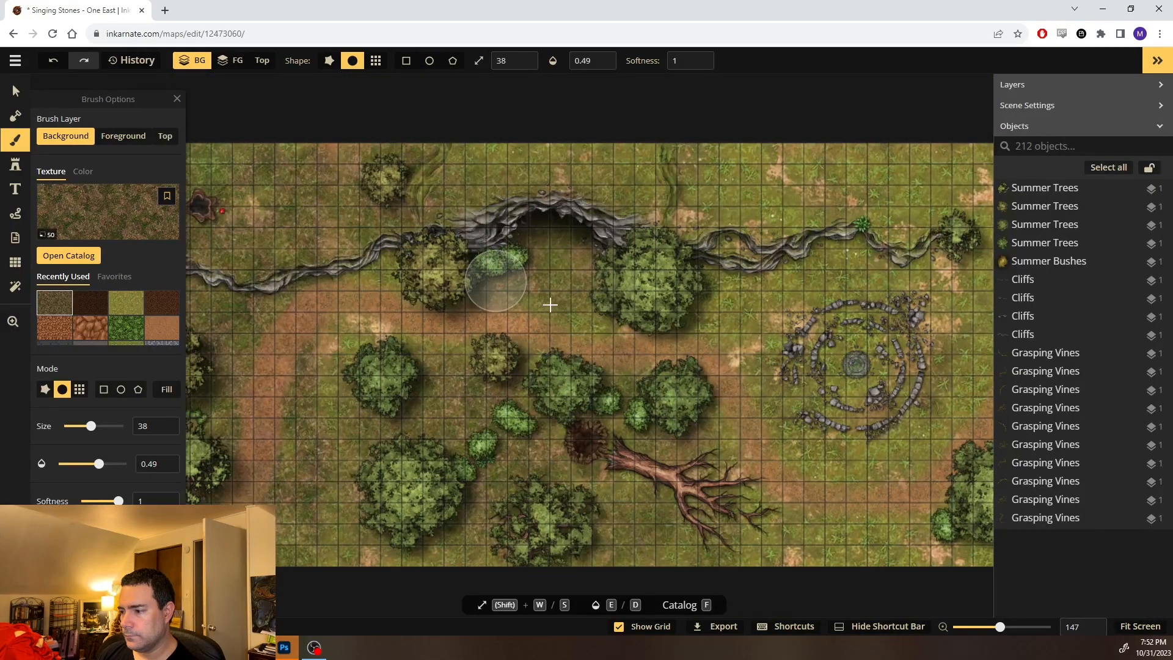
# Try a forest ground texture stroke beside the small tree above the cliff, northwest of the cave, and undo it
pyautogui.moveTo(752, 301)
pyautogui.mouseDown()
pyautogui.moveTo(340, 367)
pyautogui.moveTo(623, 450)
pyautogui.mouseUp()
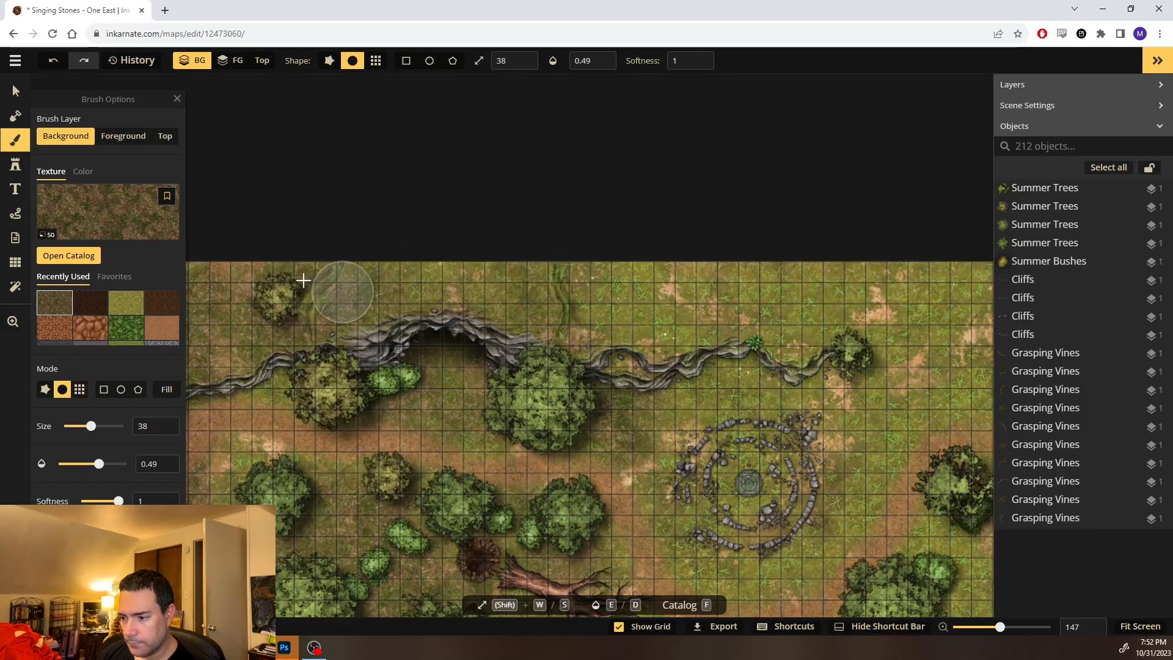
pyautogui.moveTo(324, 300); pyautogui.dragTo(373, 295)
pyautogui.hotkey('ctrl', 'z')
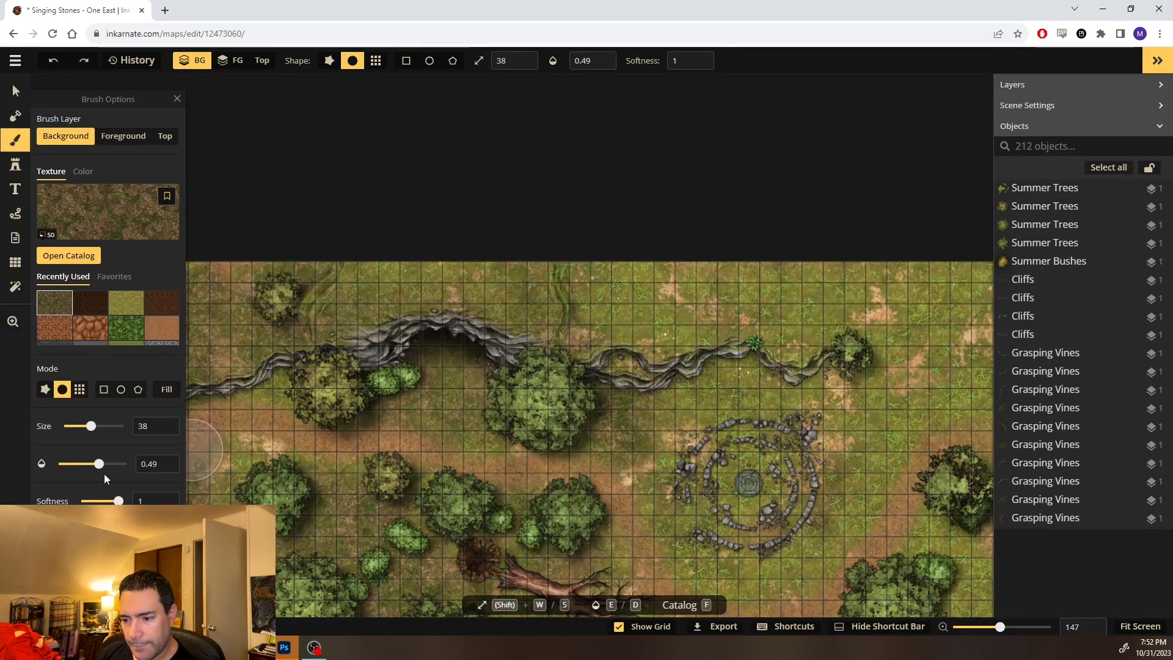
# Paint the forest ground texture around the trees near the map's eastern edge
pyautogui.press('space')
pyautogui.moveTo(607, 419); pyautogui.dragTo(361, 302)
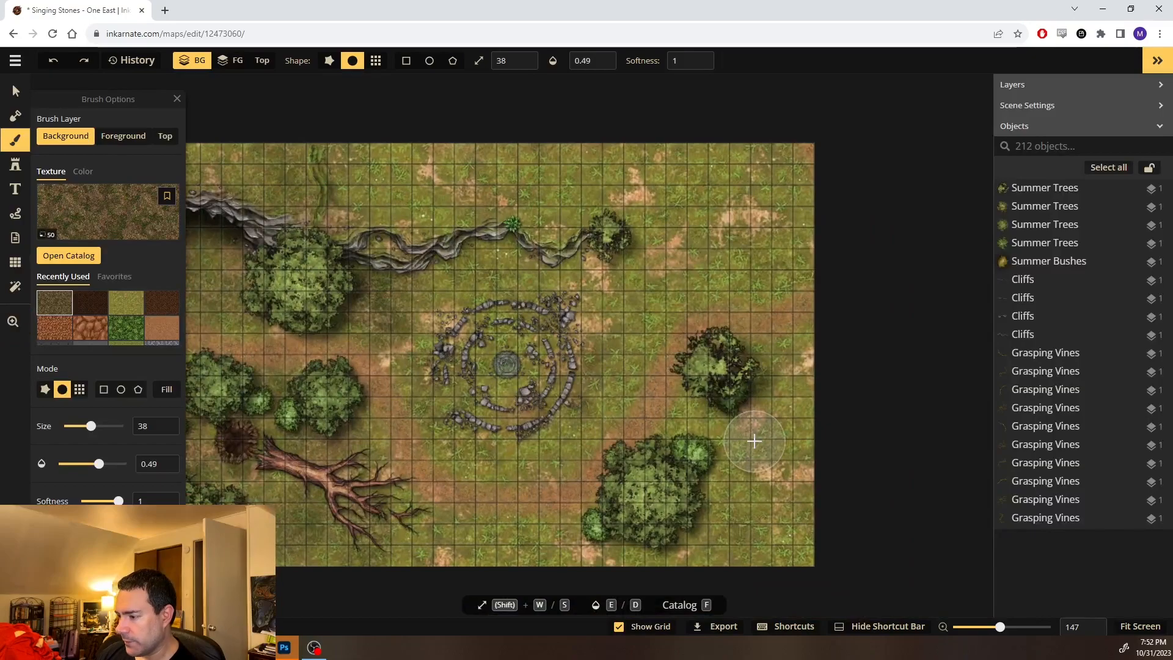
pyautogui.moveTo(717, 395); pyautogui.dragTo(686, 434)
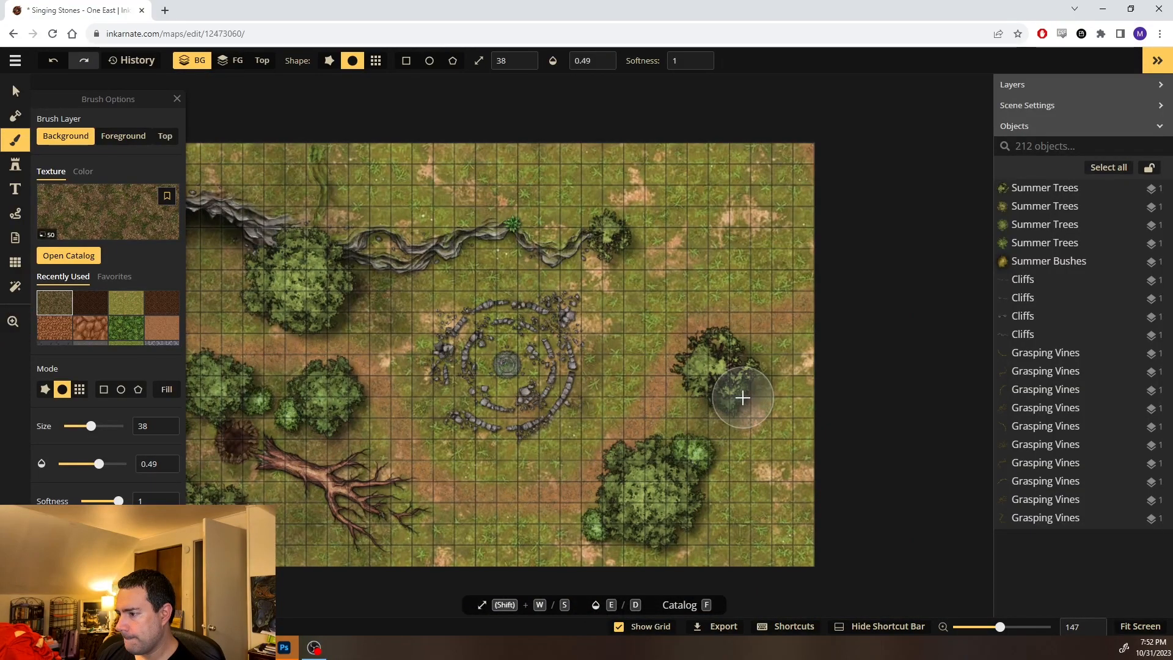
pyautogui.moveTo(742, 397); pyautogui.dragTo(763, 450)
# Move the small summer tree at the cliff's eastern end to layer 2 and rotate it to 245
pyautogui.click(15, 93)
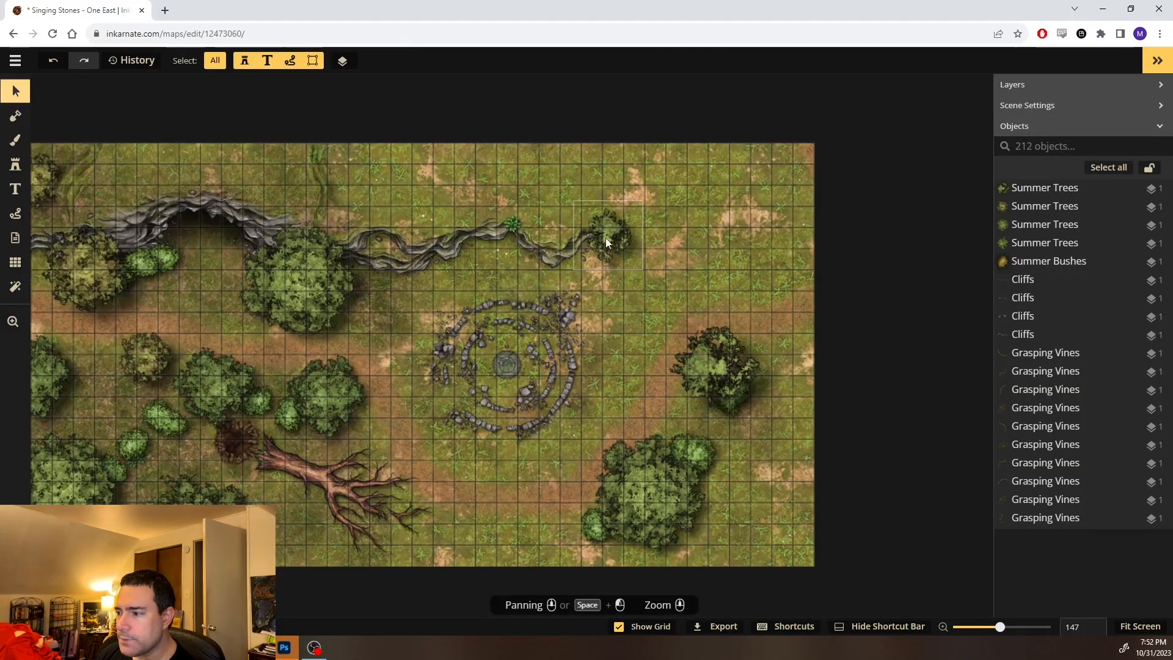
pyautogui.click(616, 239)
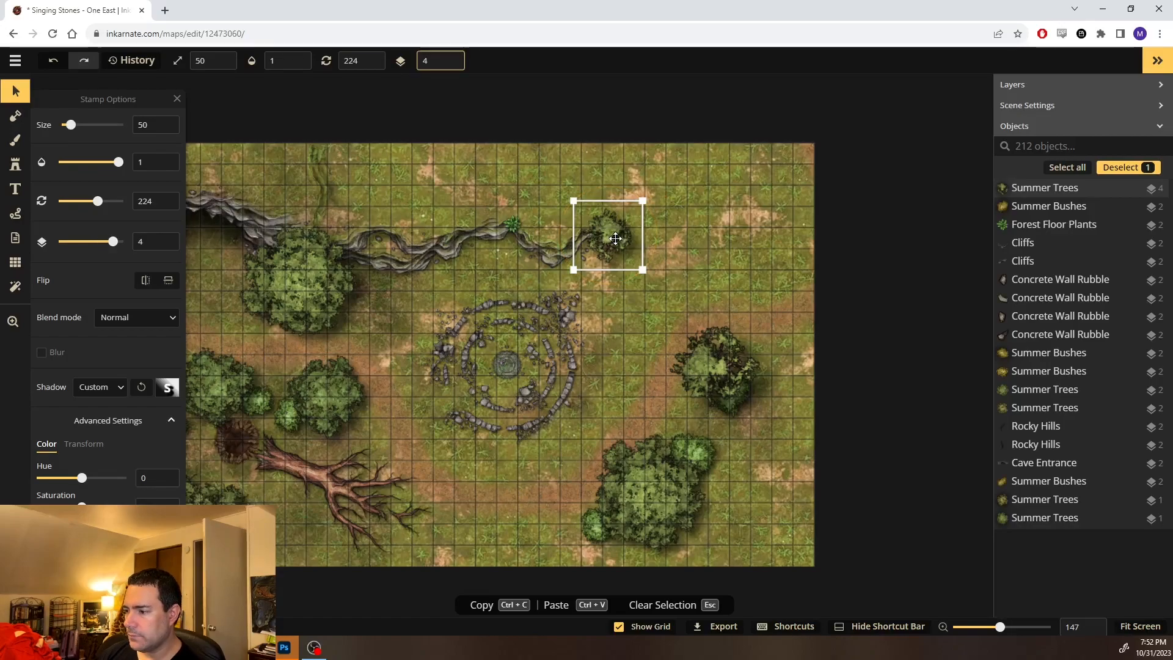
pyautogui.press('pagedown')
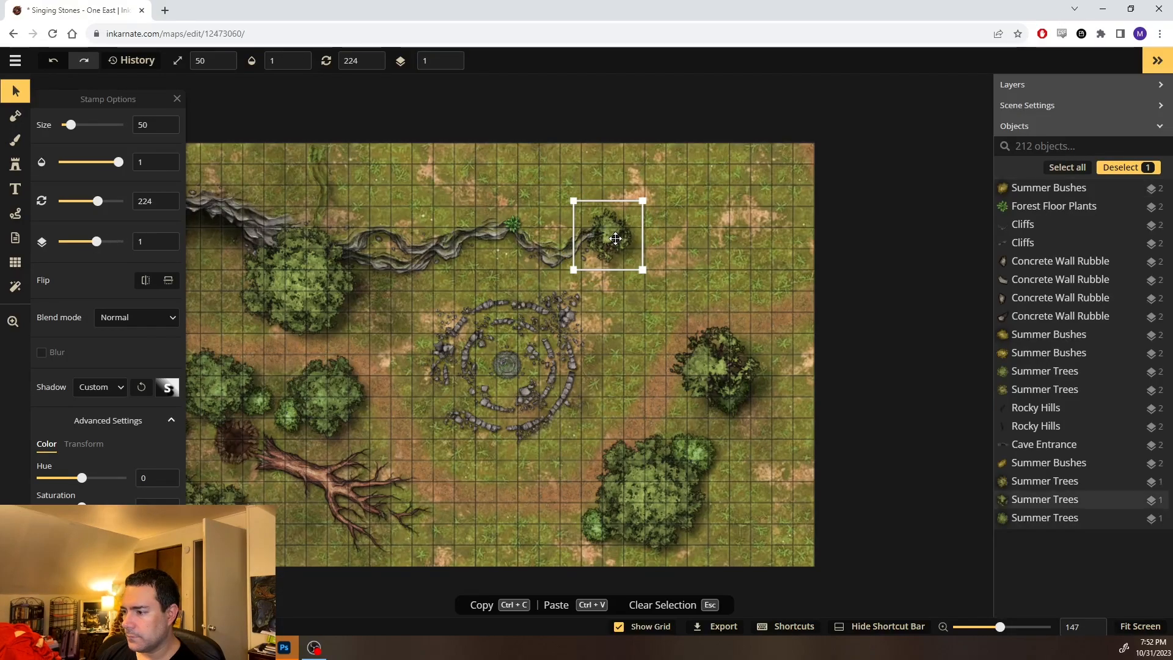
pyautogui.press('pageup')
pyautogui.scroll(6, 625, 238)
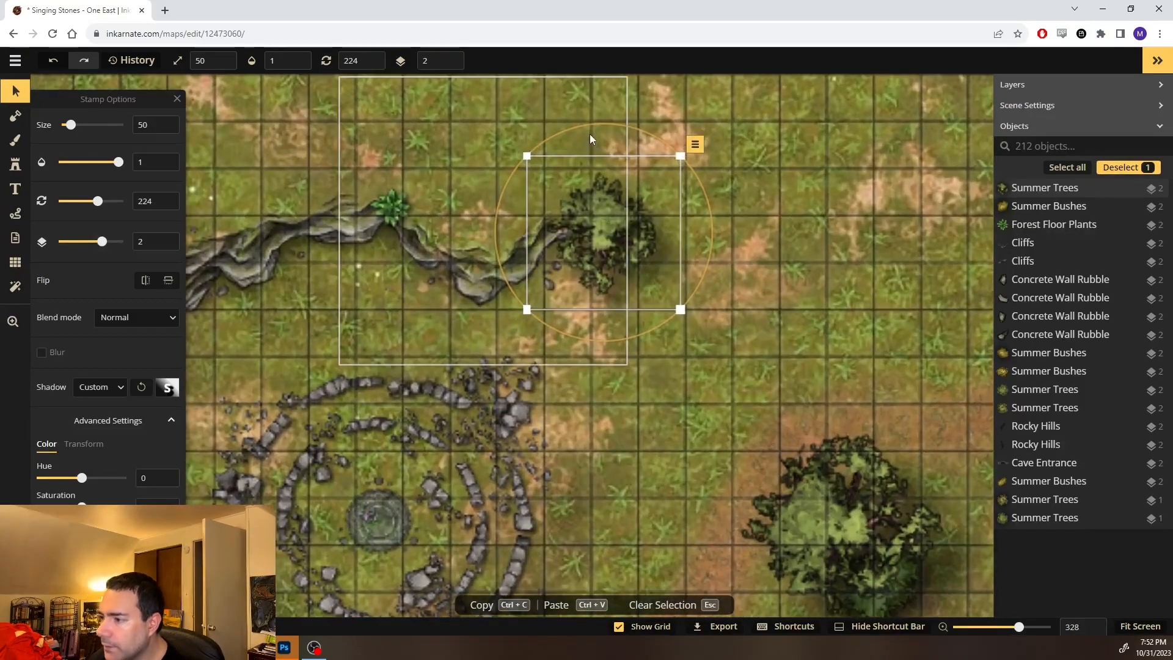
pyautogui.moveTo(590, 138); pyautogui.dragTo(630, 141)
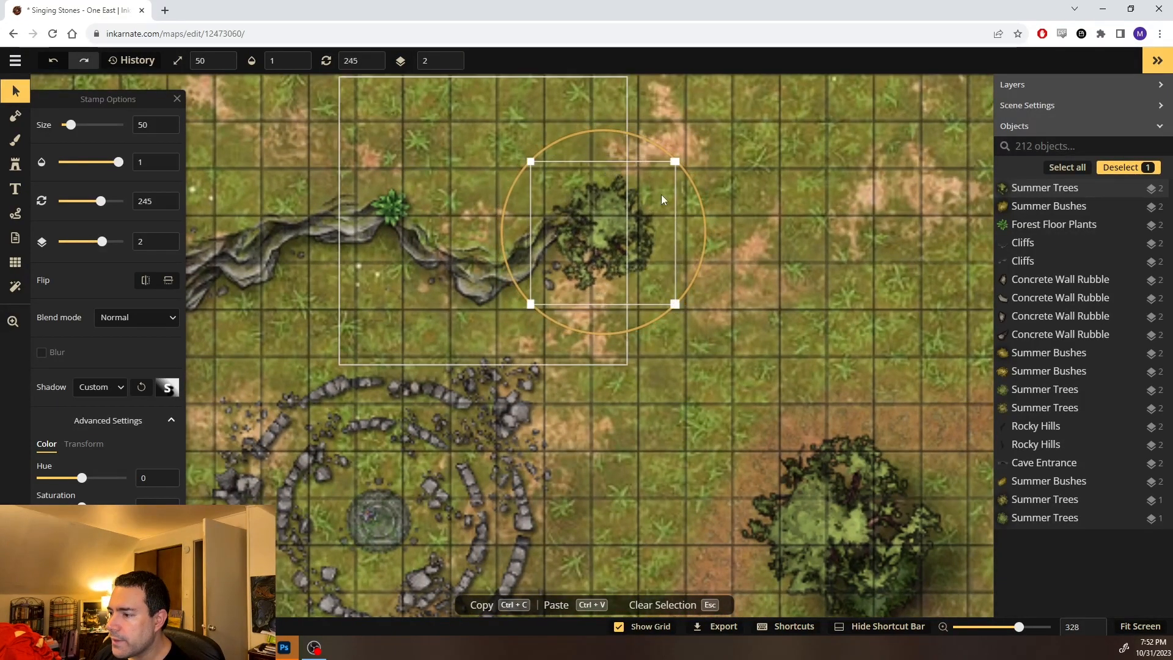
pyautogui.click(805, 364)
pyautogui.scroll(-2, 805, 364)
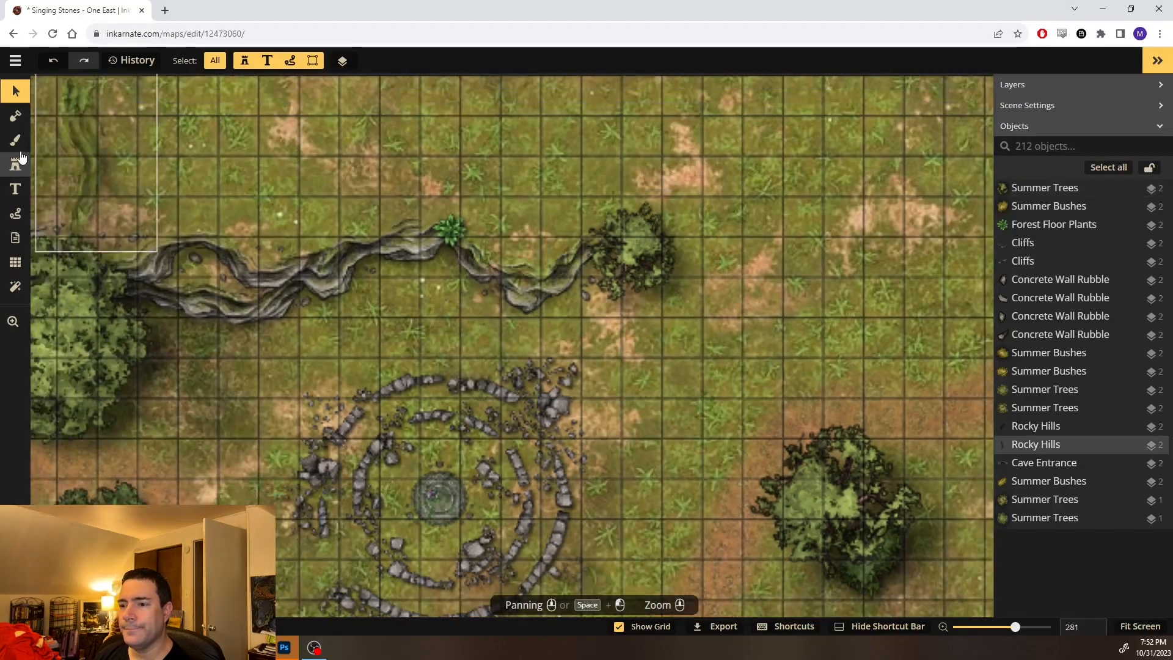
# Paint the forest ground texture around the small summer tree at the cliff's eastern end
pyautogui.press('b')
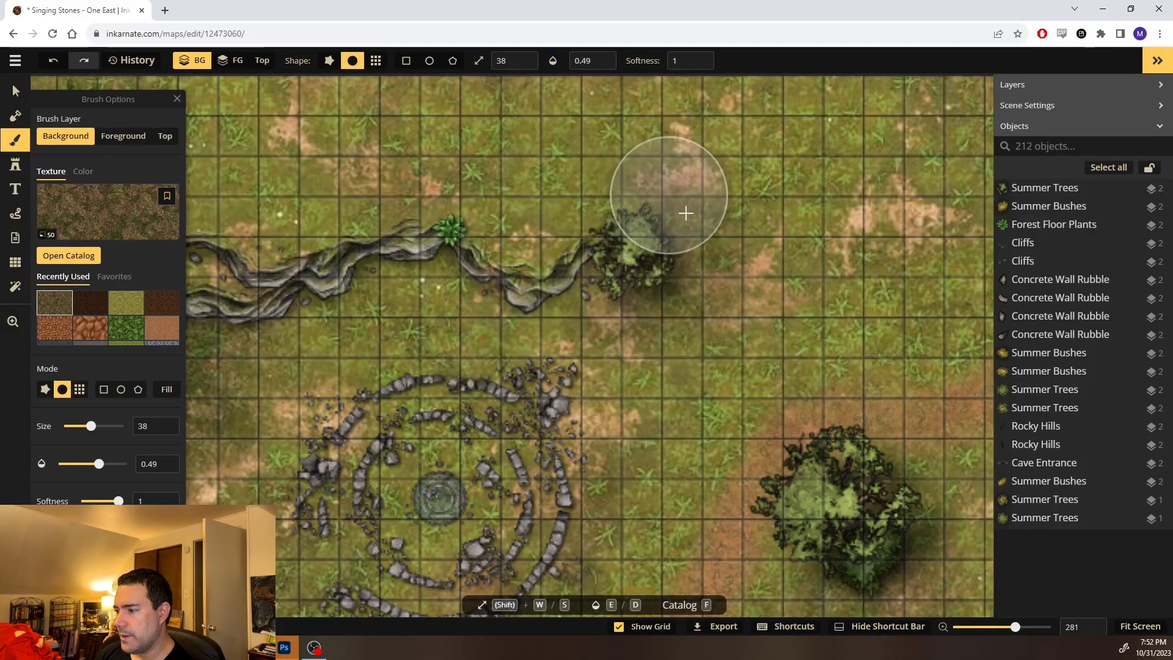
pyautogui.moveTo(709, 375); pyautogui.dragTo(685, 420)
pyautogui.scroll(-4, 685, 420)
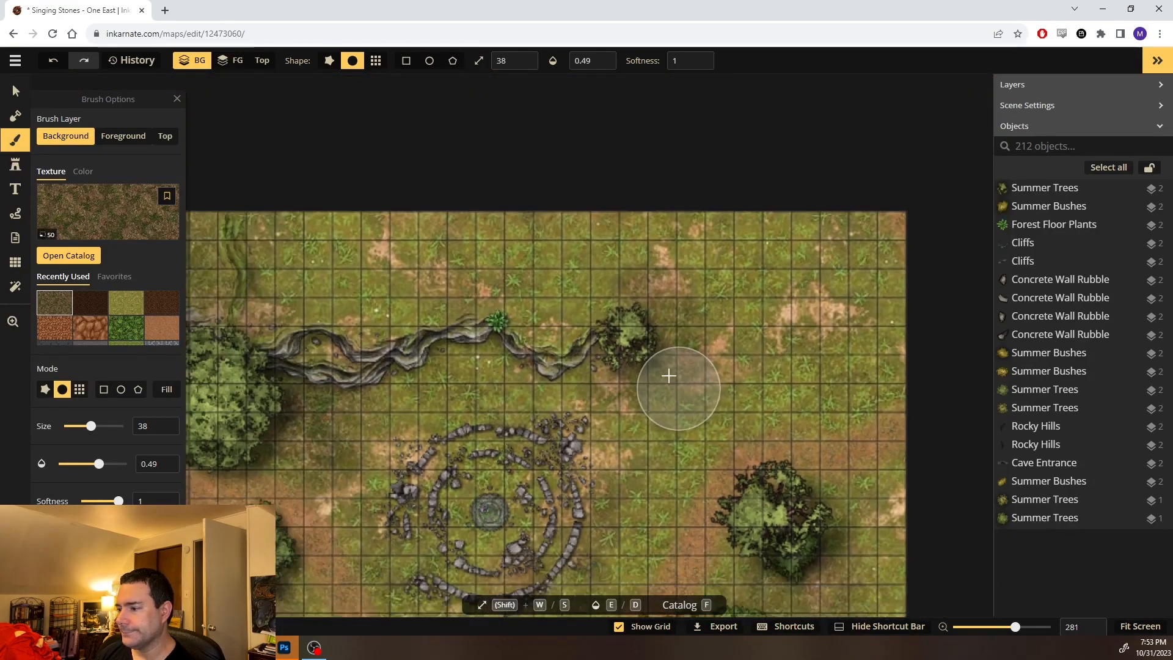
pyautogui.moveTo(589, 300); pyautogui.dragTo(546, 141)
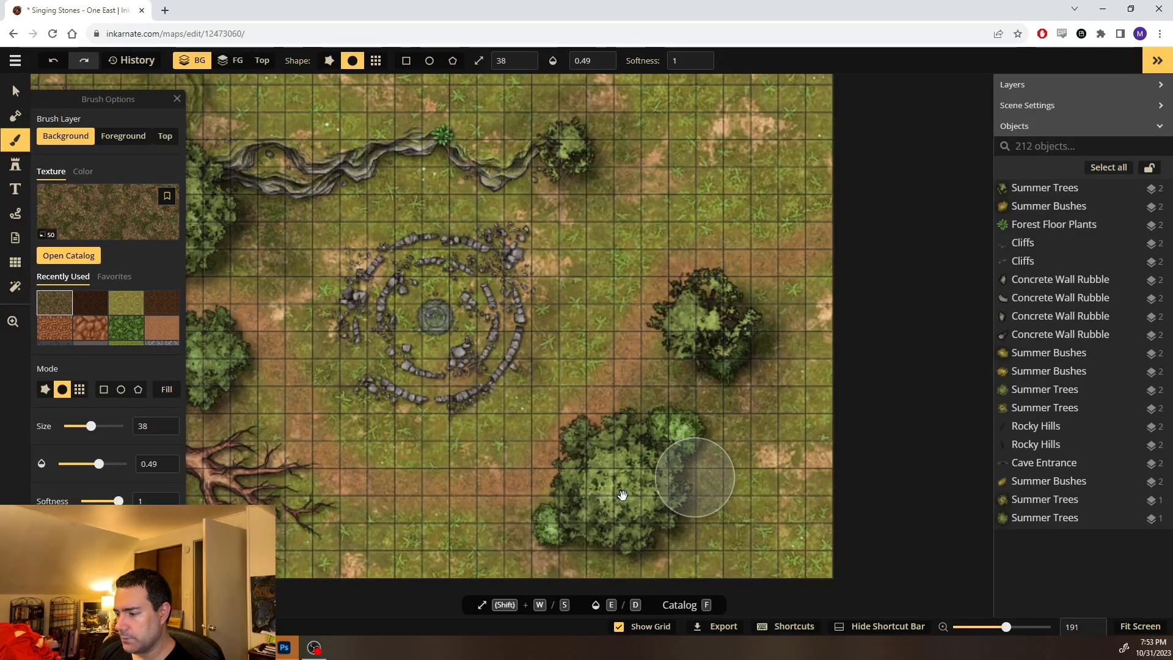
# Inspect the ground shading around the trees, from the southeastern trees past the cave to the western path and back
pyautogui.moveTo(687, 476); pyautogui.dragTo(835, 458)
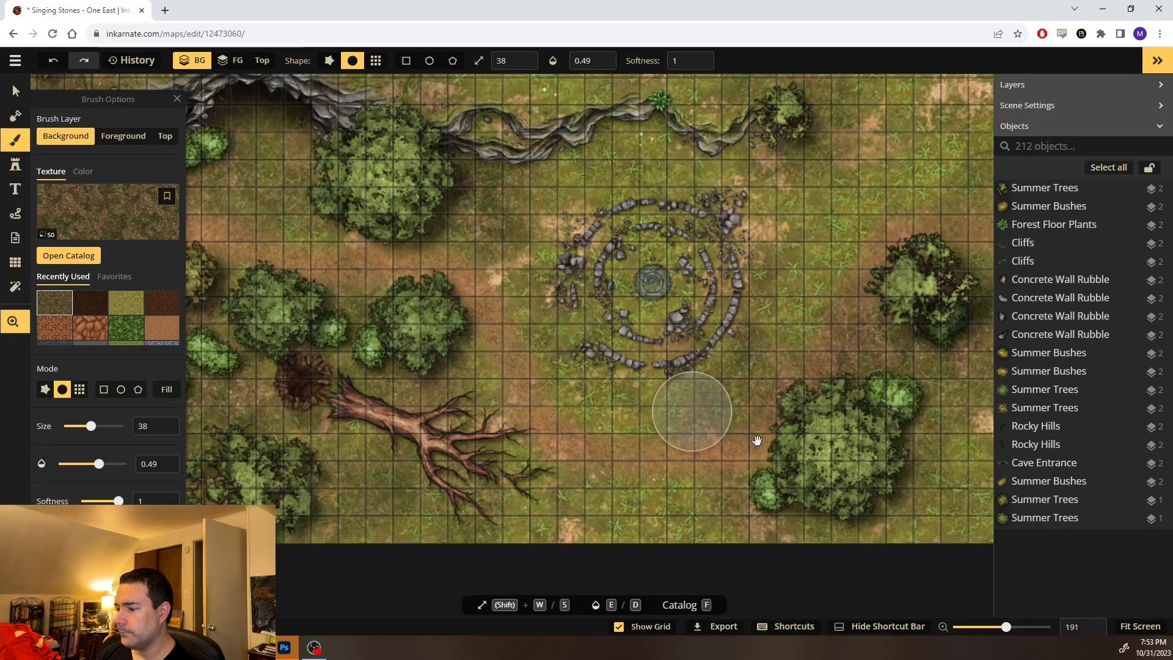
pyautogui.moveTo(689, 411); pyautogui.dragTo(851, 445)
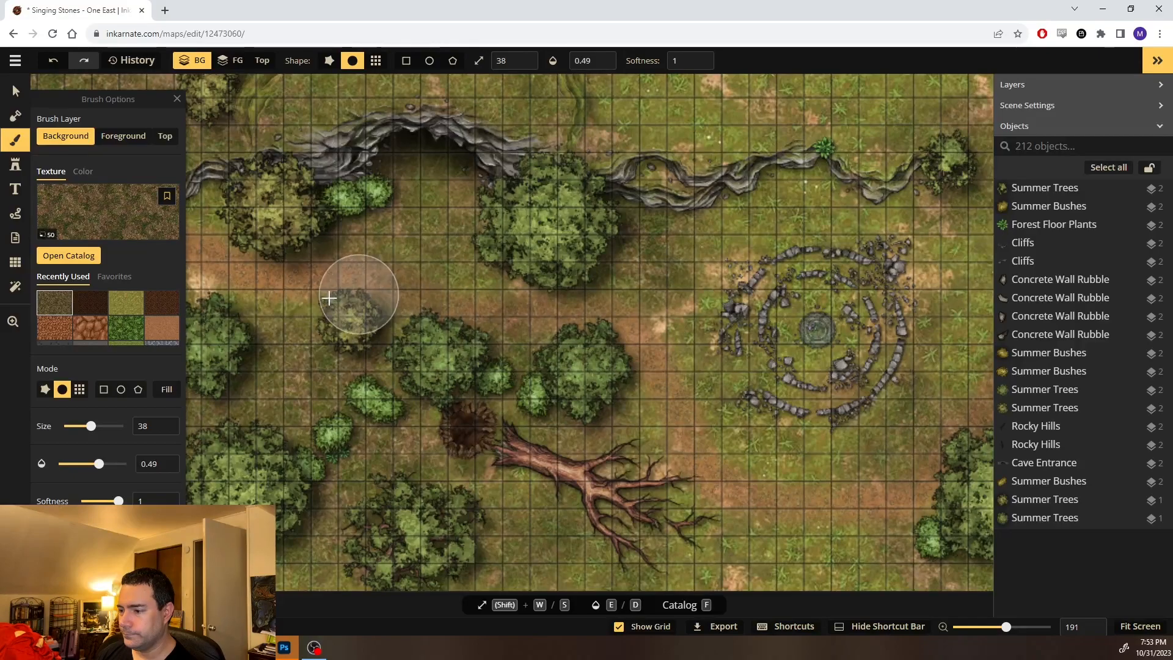
pyautogui.moveTo(324, 281); pyautogui.dragTo(578, 300)
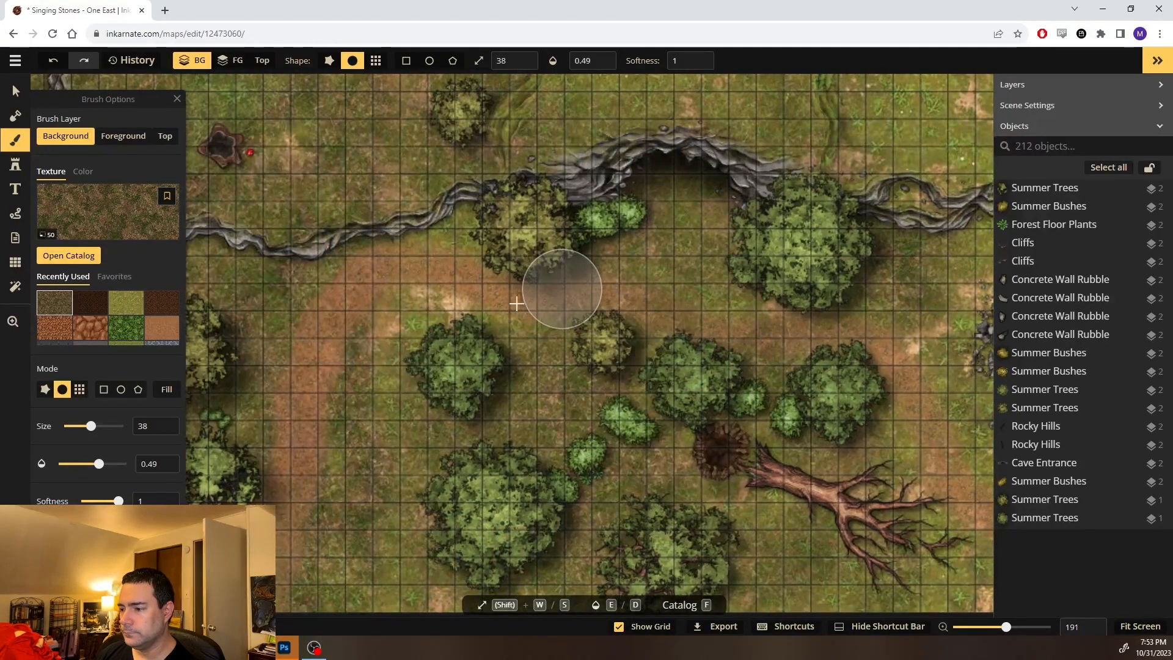
pyautogui.moveTo(538, 389); pyautogui.dragTo(674, 344)
pyautogui.scroll(-3, 673, 343)
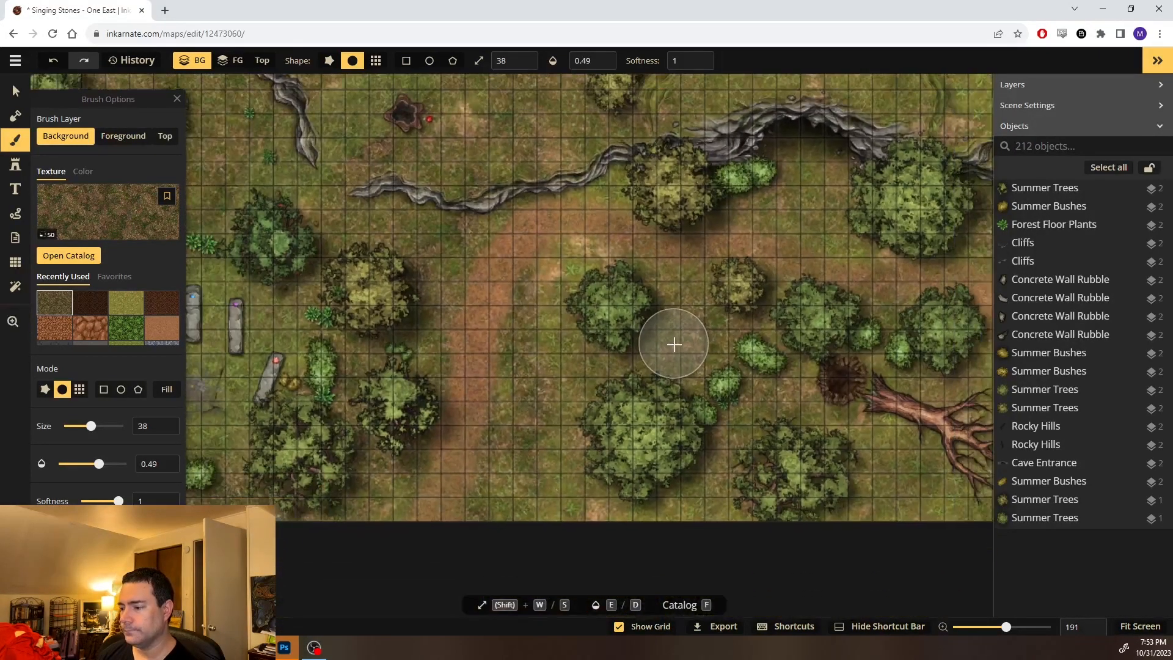
pyautogui.moveTo(707, 383); pyautogui.dragTo(495, 348)
pyautogui.moveTo(812, 310); pyautogui.dragTo(575, 346)
pyautogui.scroll(-3, 599, 343)
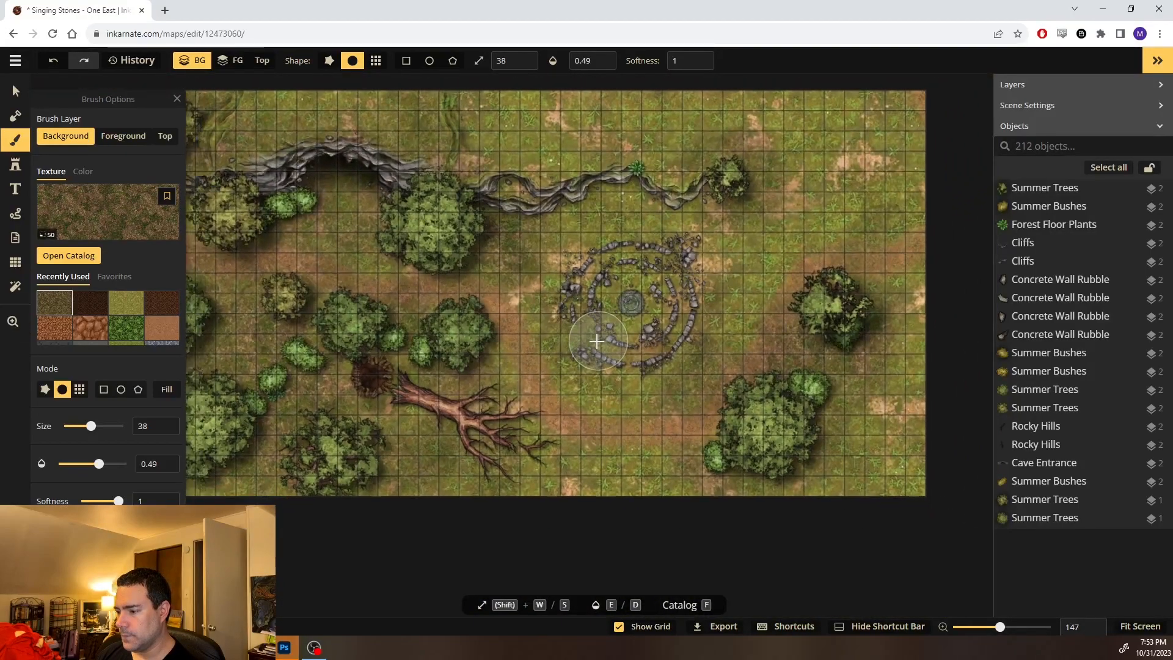
pyautogui.moveTo(687, 312); pyautogui.dragTo(598, 361)
# Reuse the stamp of a large western forest tree to place a size 50 summer tree on layer 1 in the northeast corner
pyautogui.click(15, 164)
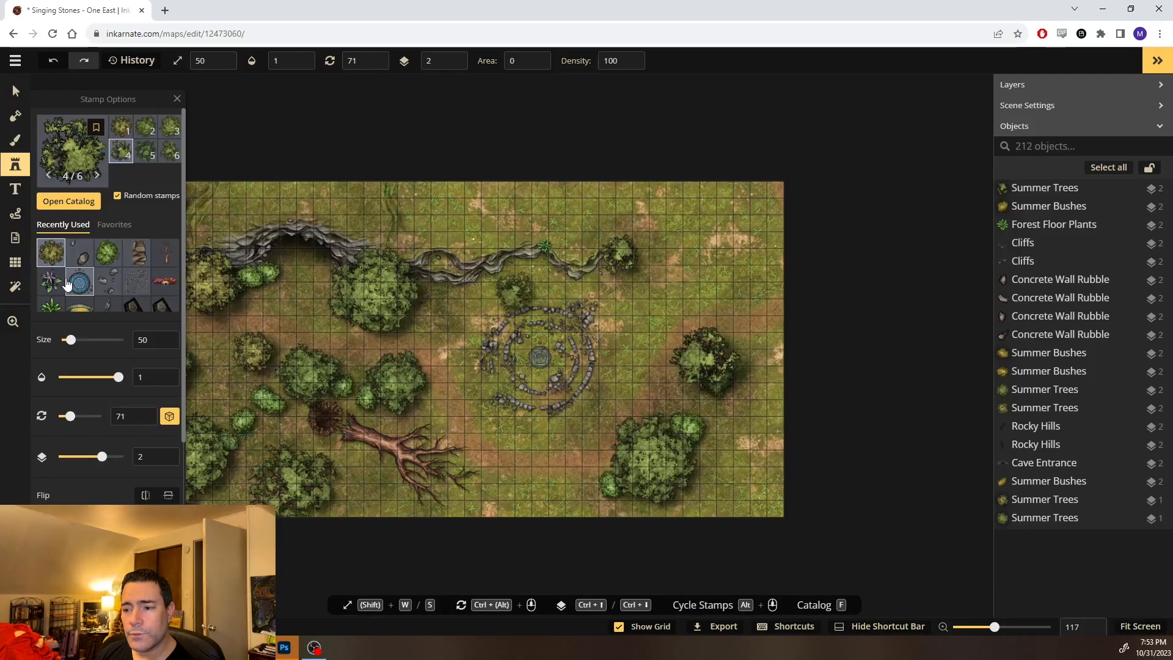
pyautogui.moveTo(280, 286); pyautogui.dragTo(808, 215)
pyautogui.moveTo(381, 272); pyautogui.dragTo(532, 295)
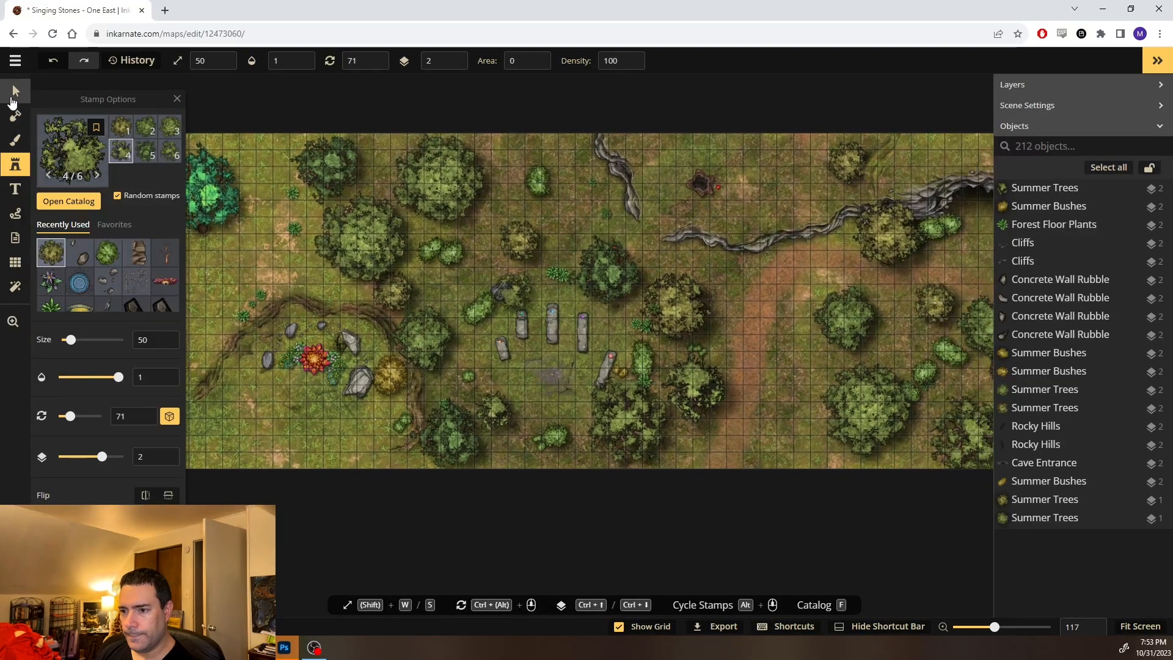
pyautogui.click(15, 91)
pyautogui.click(360, 238)
pyautogui.click(15, 164)
pyautogui.moveTo(782, 249); pyautogui.dragTo(260, 318)
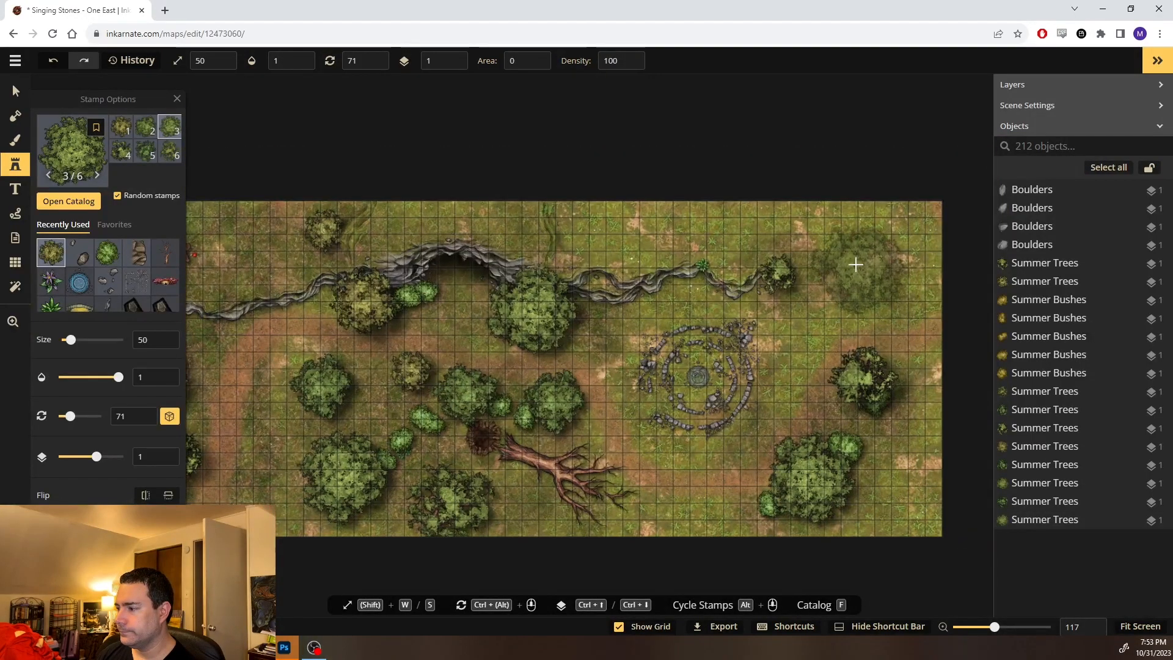
pyautogui.click(869, 254)
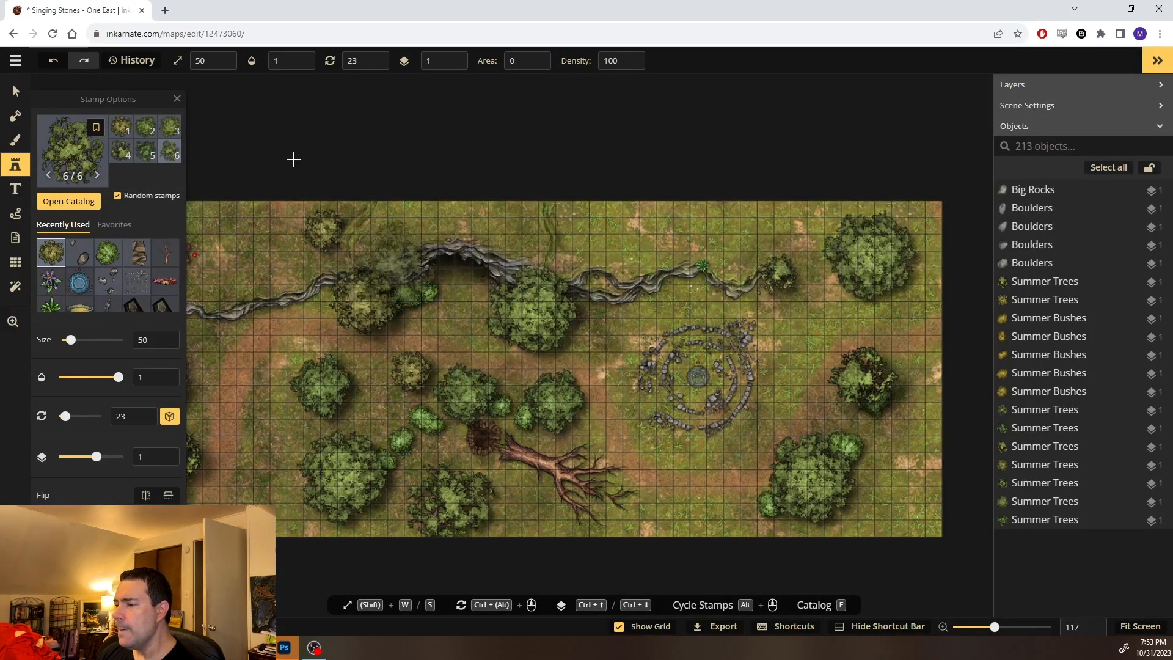
# Copy the western forest floor plant's stamp and place two at size 18 on layer 1: above the cliff east of the cave and north of the cliff-end tree
pyautogui.moveTo(274, 312); pyautogui.dragTo(508, 307)
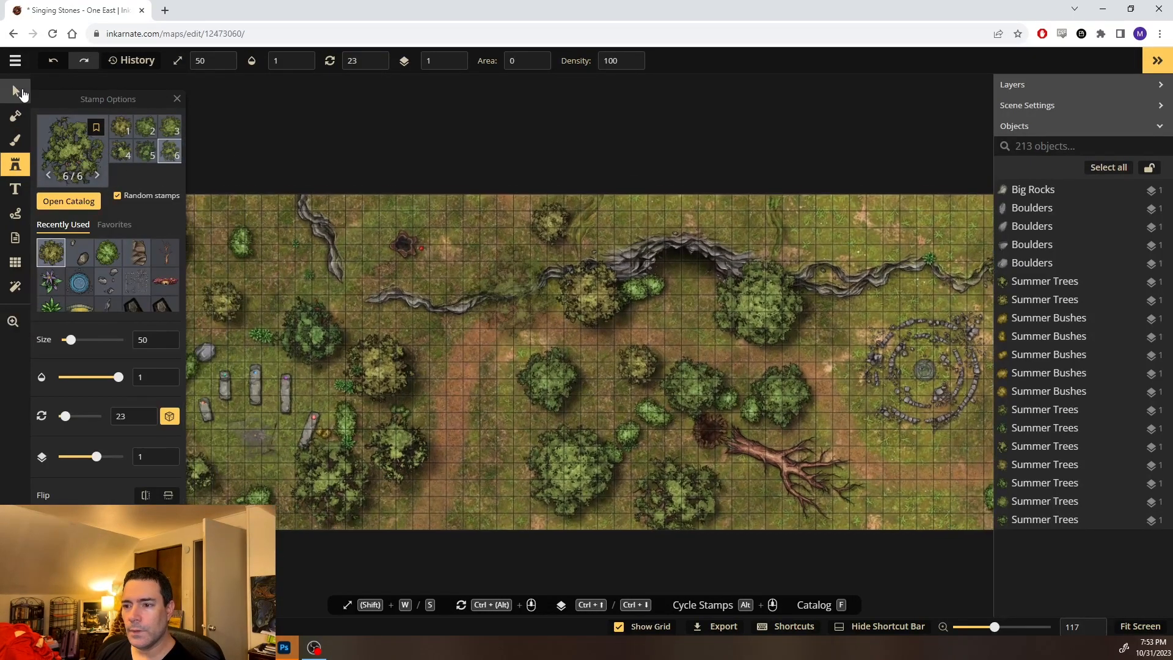
pyautogui.click(13, 85)
pyautogui.click(310, 279)
pyautogui.click(306, 275)
pyautogui.moveTo(864, 294); pyautogui.dragTo(482, 341)
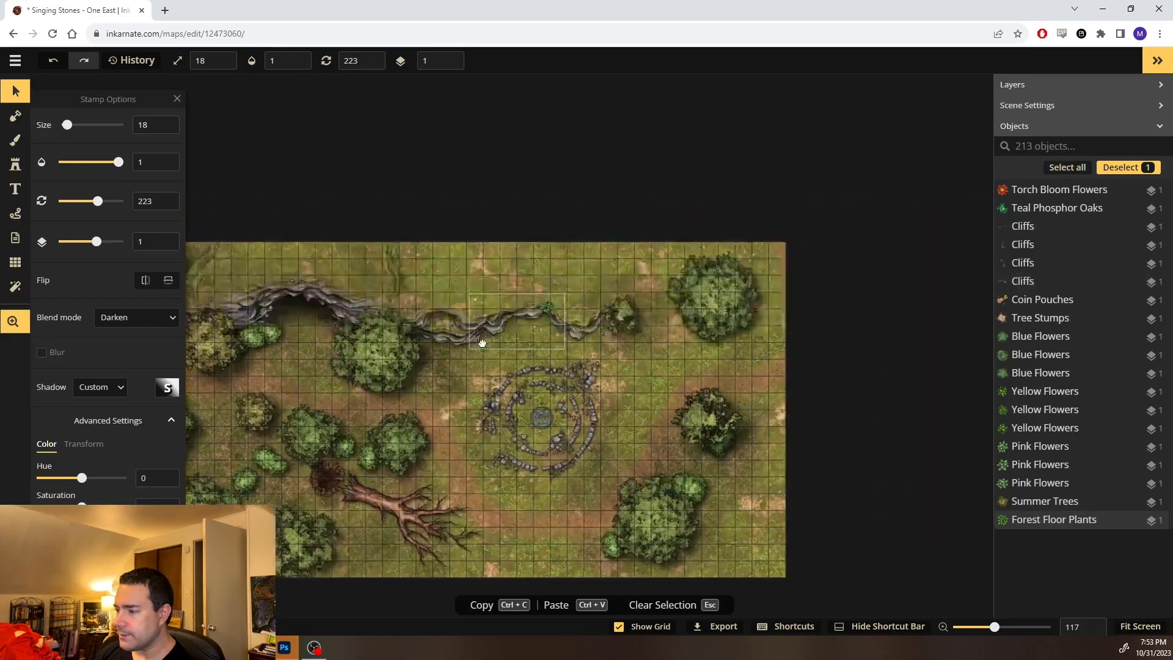
pyautogui.click(15, 165)
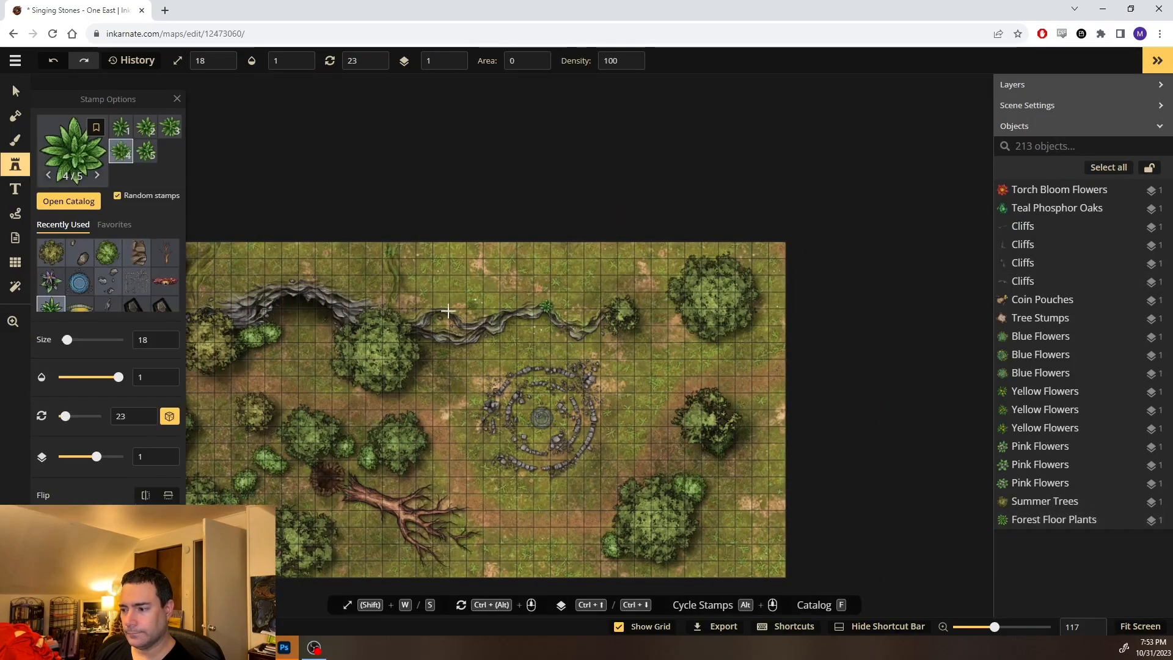
pyautogui.scroll(2, 368, 283)
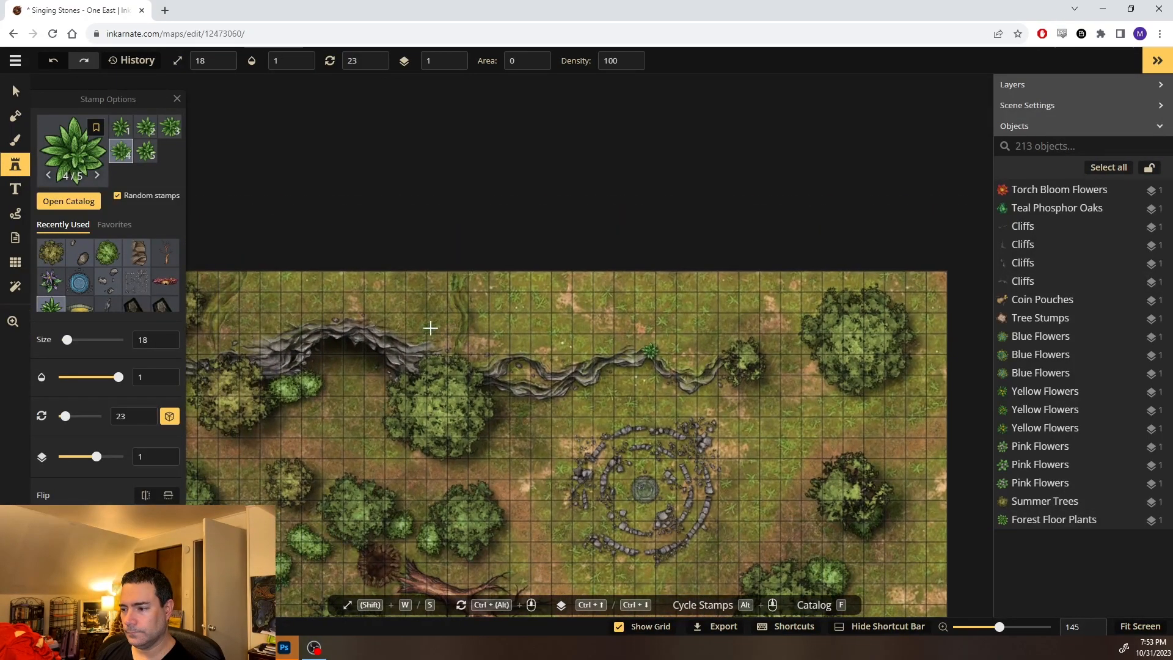
pyautogui.click(431, 328)
pyautogui.moveTo(717, 347); pyautogui.dragTo(615, 351)
pyautogui.scroll(5, 658, 317)
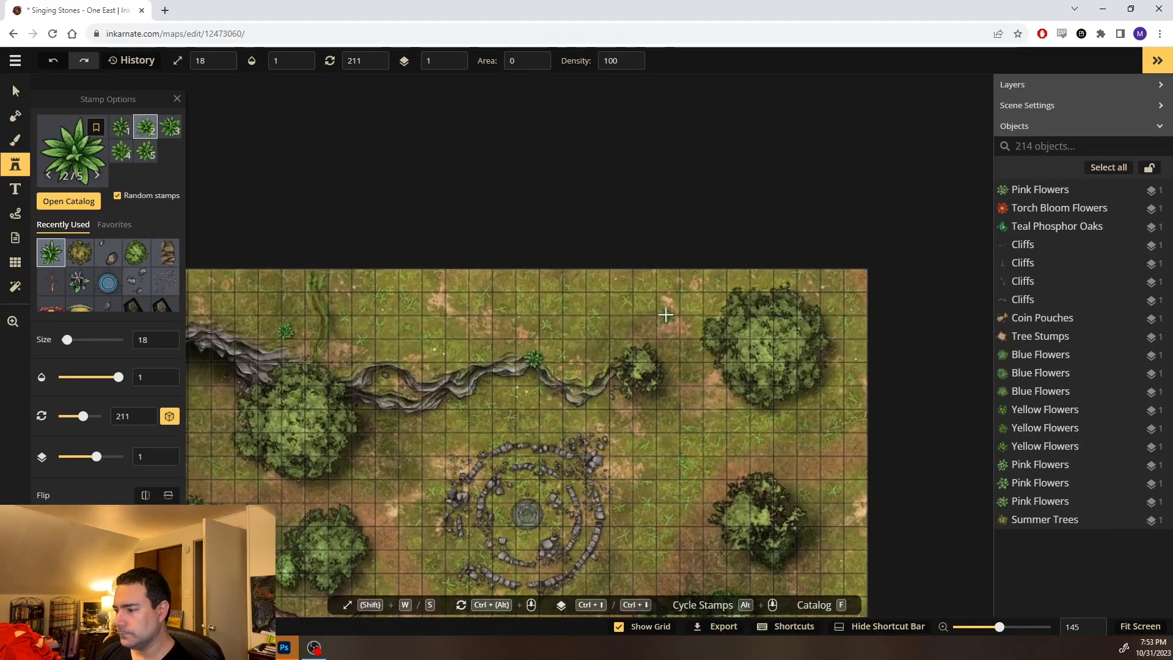
pyautogui.click(602, 290)
# Place three size 18 forest floor plants: one near the southeastern trees and two by the southern edge, east of the fallen tree
pyautogui.moveTo(742, 416); pyautogui.dragTo(461, 246)
pyautogui.moveTo(627, 497); pyautogui.dragTo(587, 283)
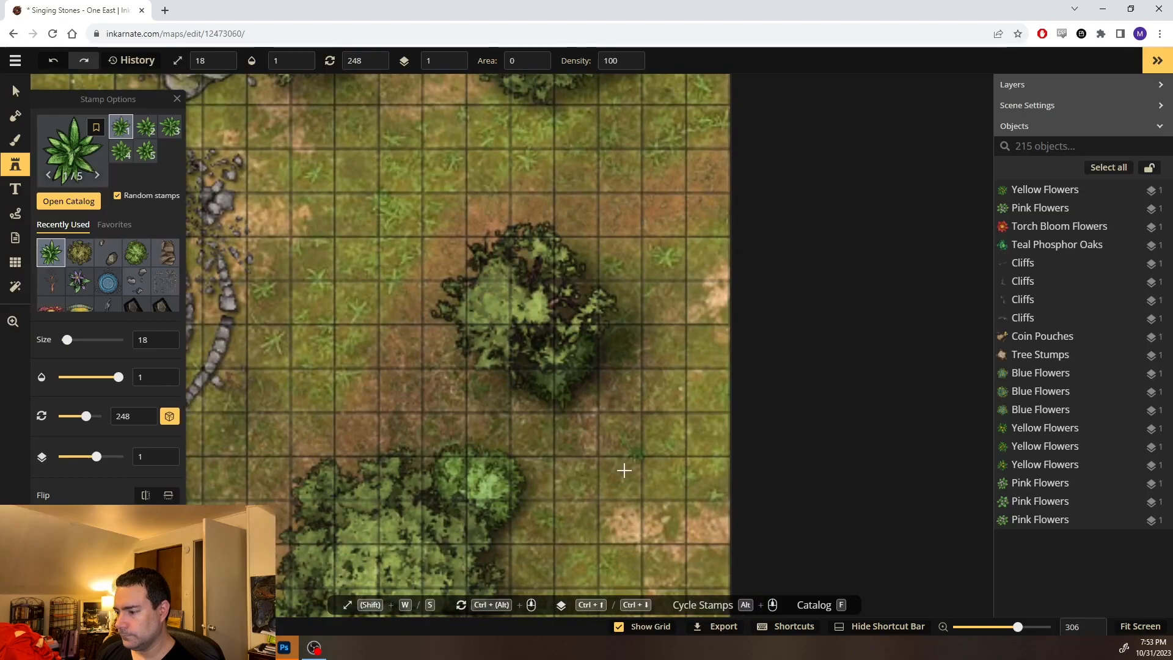
pyautogui.moveTo(613, 512); pyautogui.dragTo(749, 204)
pyautogui.moveTo(370, 344); pyautogui.dragTo(723, 351)
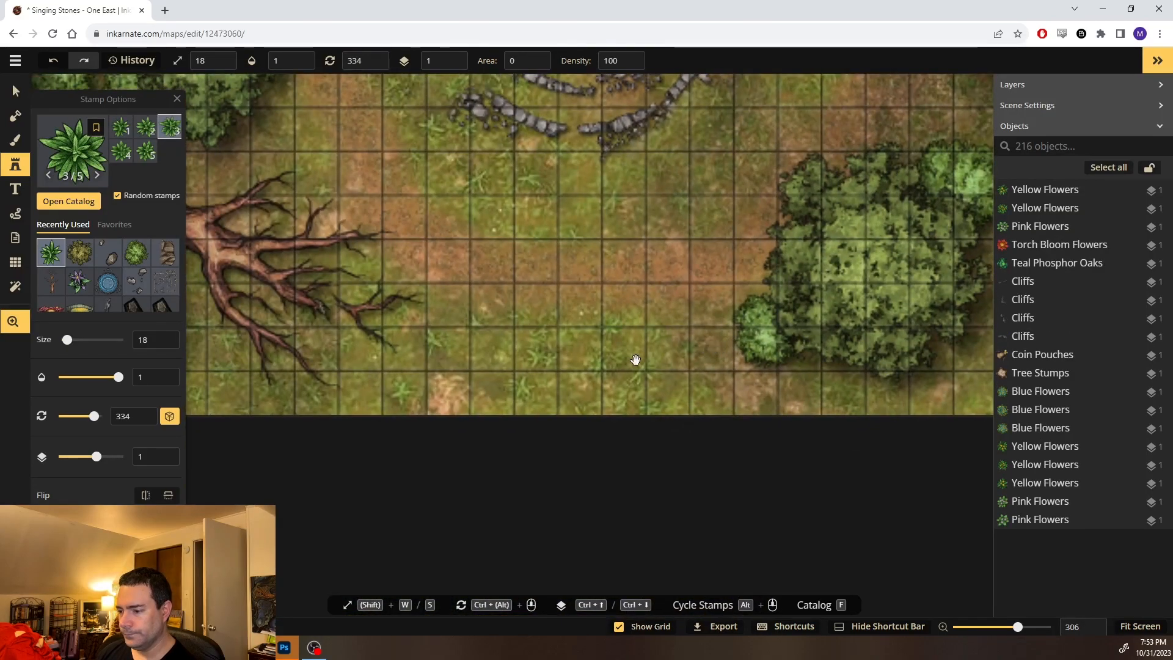
pyautogui.click(583, 366)
pyautogui.click(547, 355)
# Place two size 18 forest floor plants: one inside the stone circle east of its central slab and one just west of the circle
pyautogui.moveTo(445, 328); pyautogui.dragTo(611, 438)
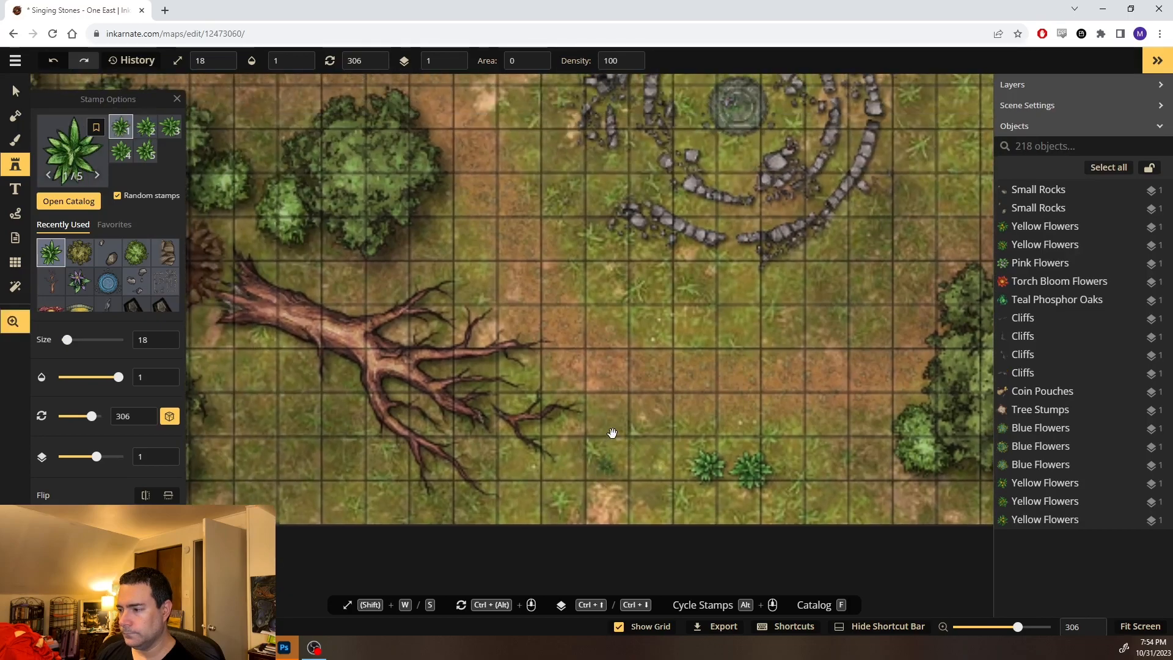
pyautogui.moveTo(623, 261); pyautogui.dragTo(619, 409)
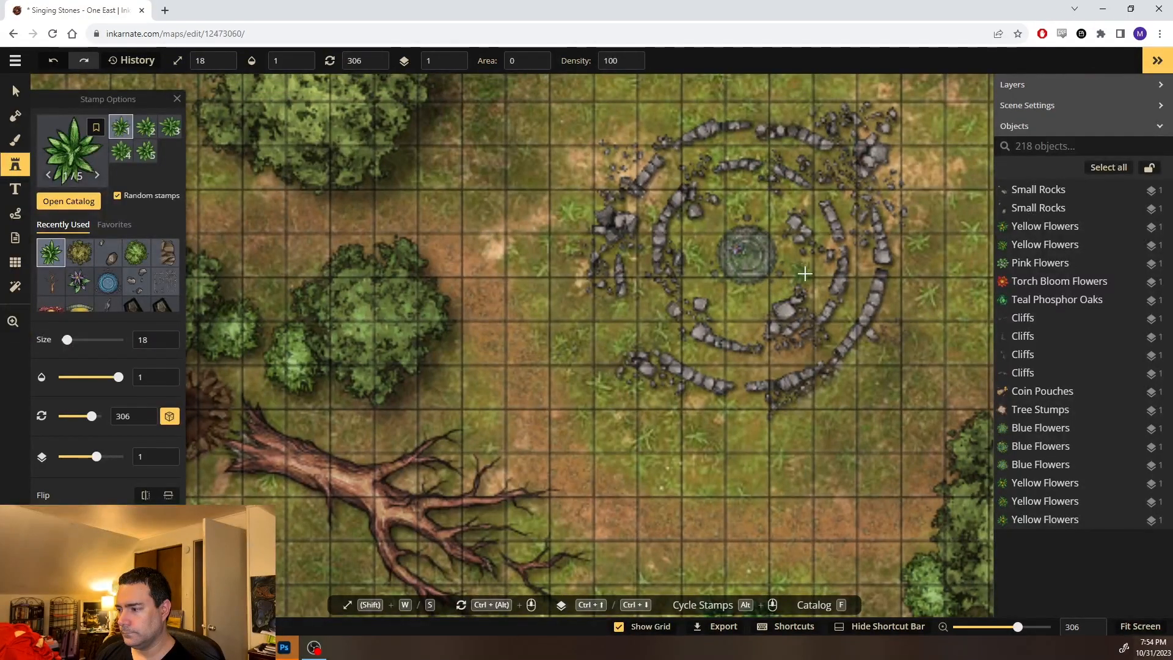
pyautogui.click(802, 272)
pyautogui.moveTo(576, 218); pyautogui.dragTo(619, 273)
pyautogui.click(630, 380)
# Place two size 18 forest floor plants among the trees west of the fallen tree, one by the southern edge and one north of the bushes, and save the map
pyautogui.moveTo(630, 380); pyautogui.dragTo(837, 177)
pyautogui.moveTo(609, 417); pyautogui.dragTo(768, 351)
pyautogui.moveTo(366, 403); pyautogui.dragTo(528, 427)
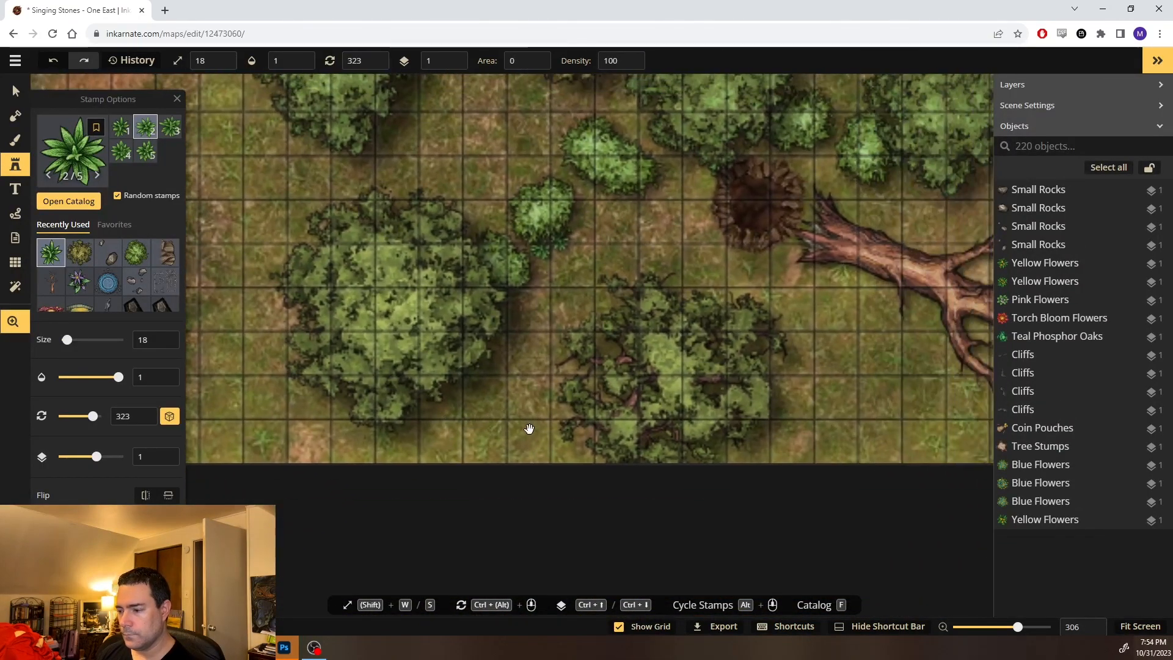
pyautogui.click(464, 411)
pyautogui.moveTo(544, 360); pyautogui.dragTo(519, 424)
pyautogui.moveTo(507, 321); pyautogui.dragTo(486, 386)
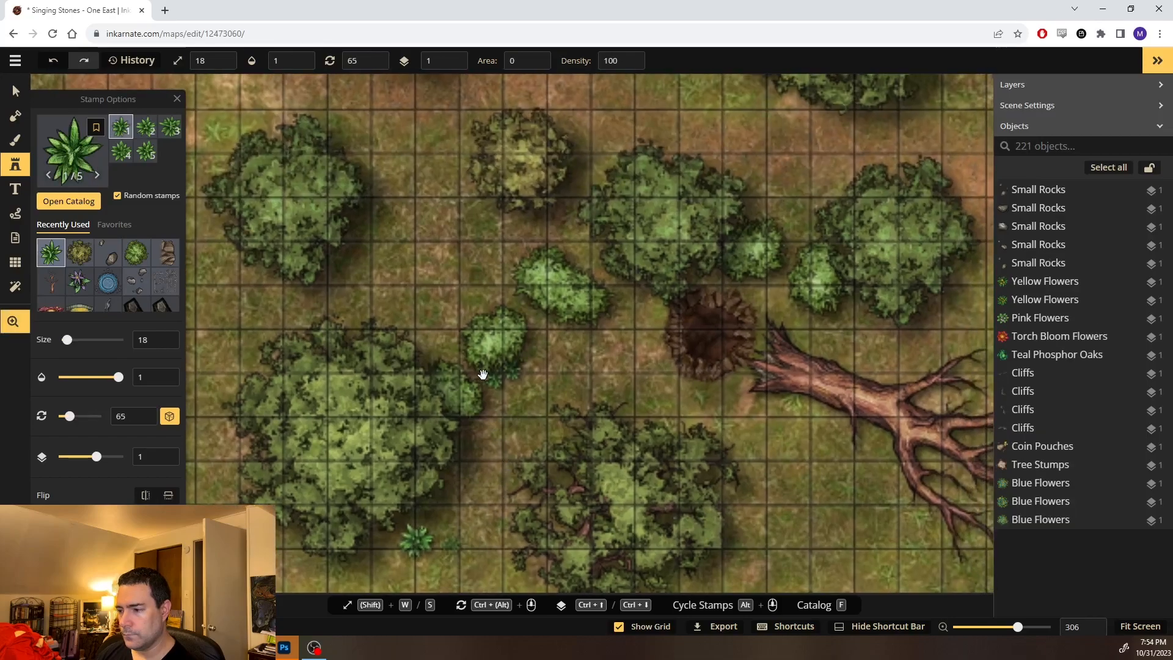
pyautogui.click(568, 302)
pyautogui.moveTo(772, 320); pyautogui.dragTo(451, 350)
pyautogui.scroll(-3, 450, 350)
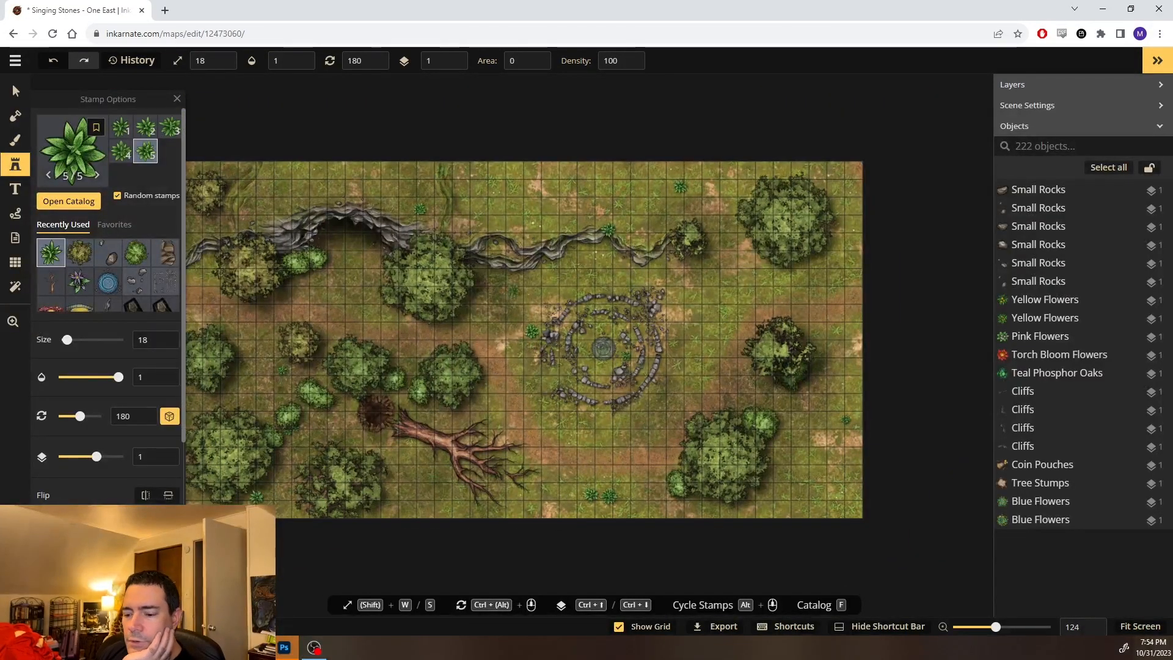
pyautogui.hotkey('ctrl', 's')
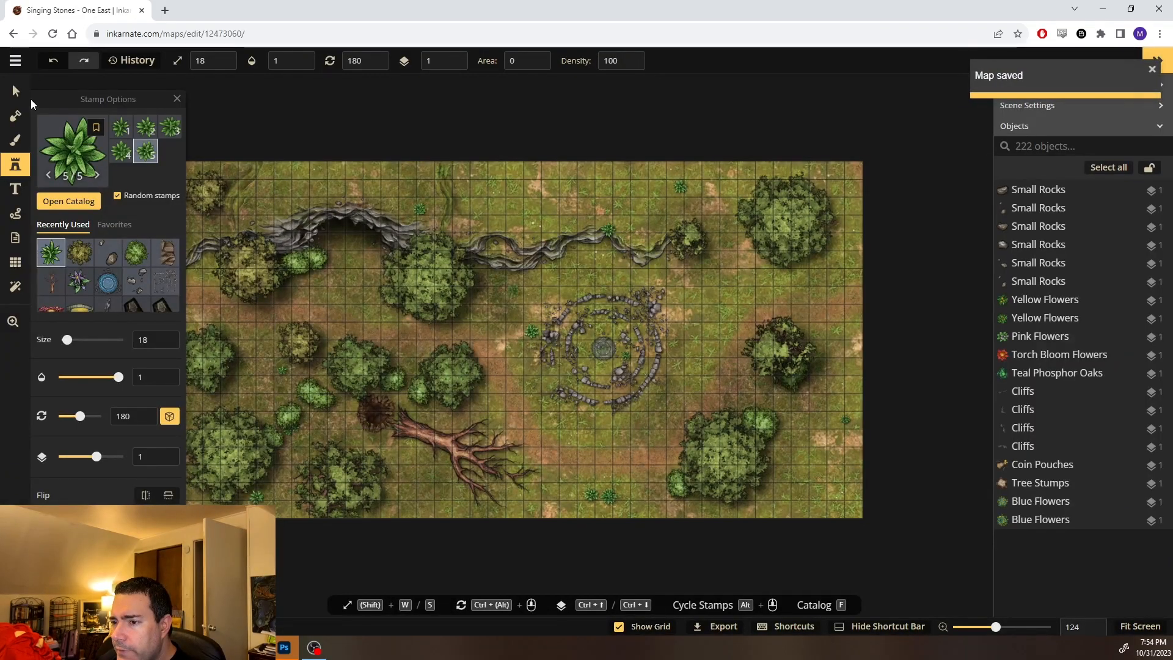
# Clear the stamp catalog's search, browse the Fantasy Battlemaps 2.0 packs from Castle to Fey, and examine the variants of the Farmstead Rabbits stamp
pyautogui.click(31, 100)
pyautogui.click(541, 421)
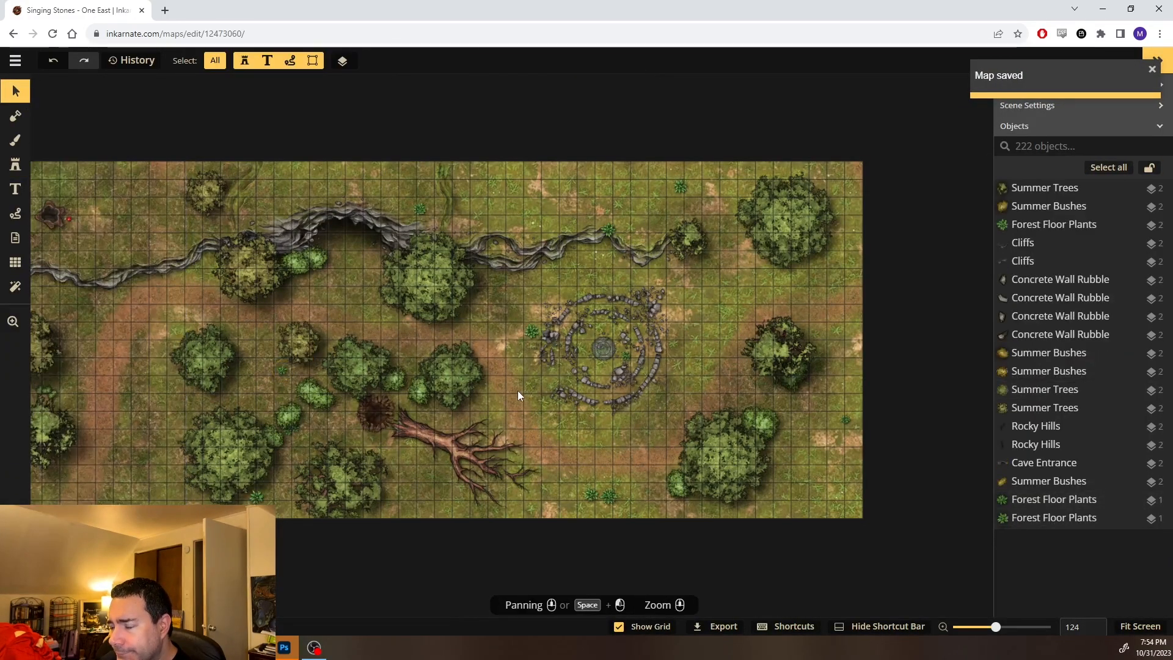
pyautogui.click(16, 165)
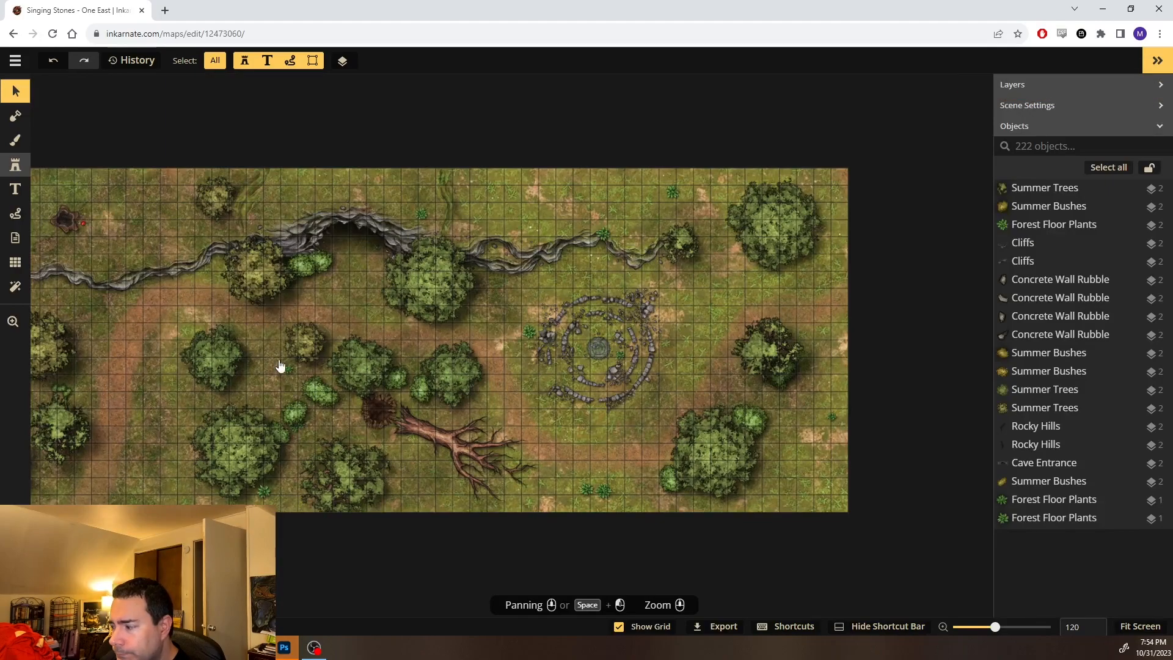
pyautogui.click(88, 202)
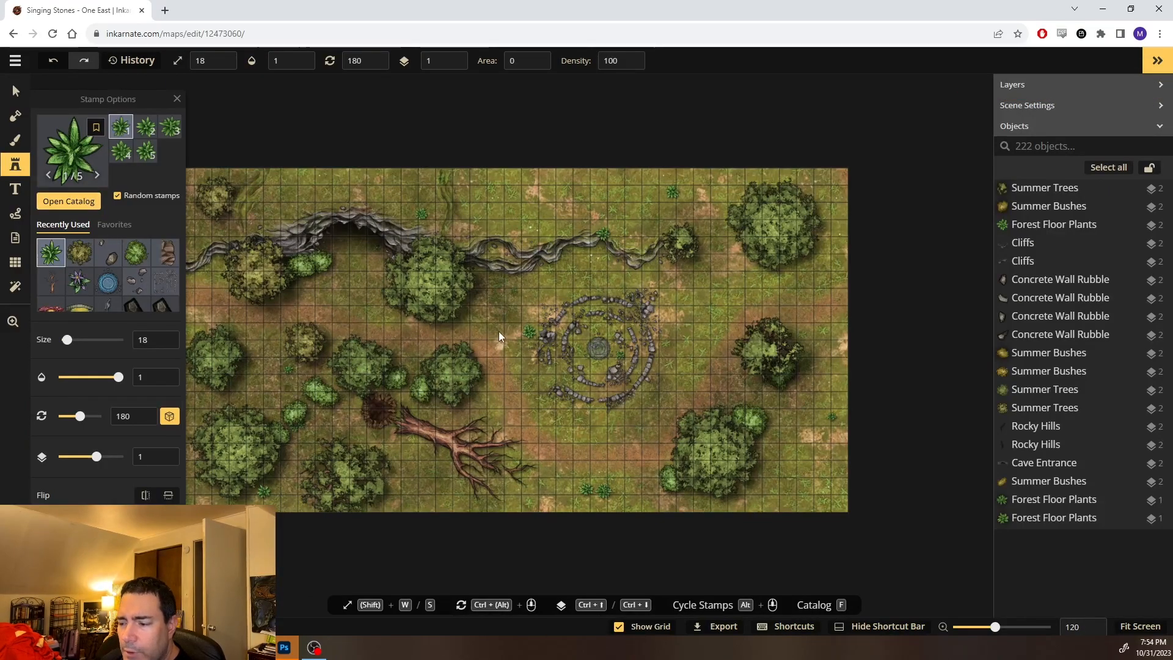
pyautogui.scroll(-7, 374, 401)
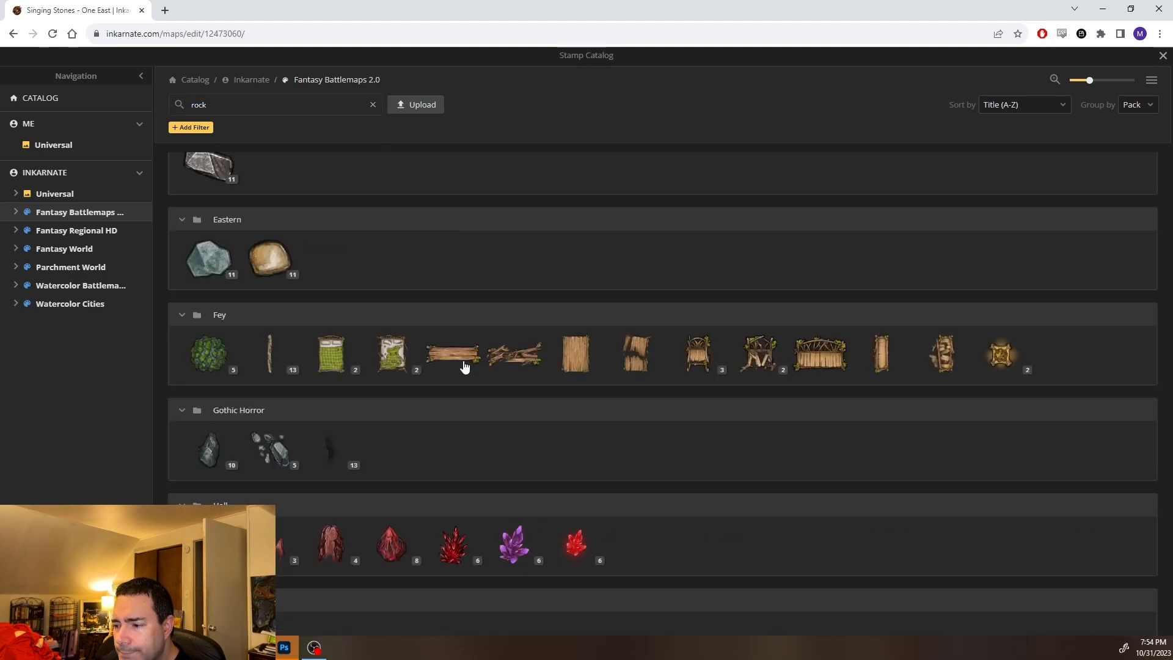
pyautogui.press('BackSpace')
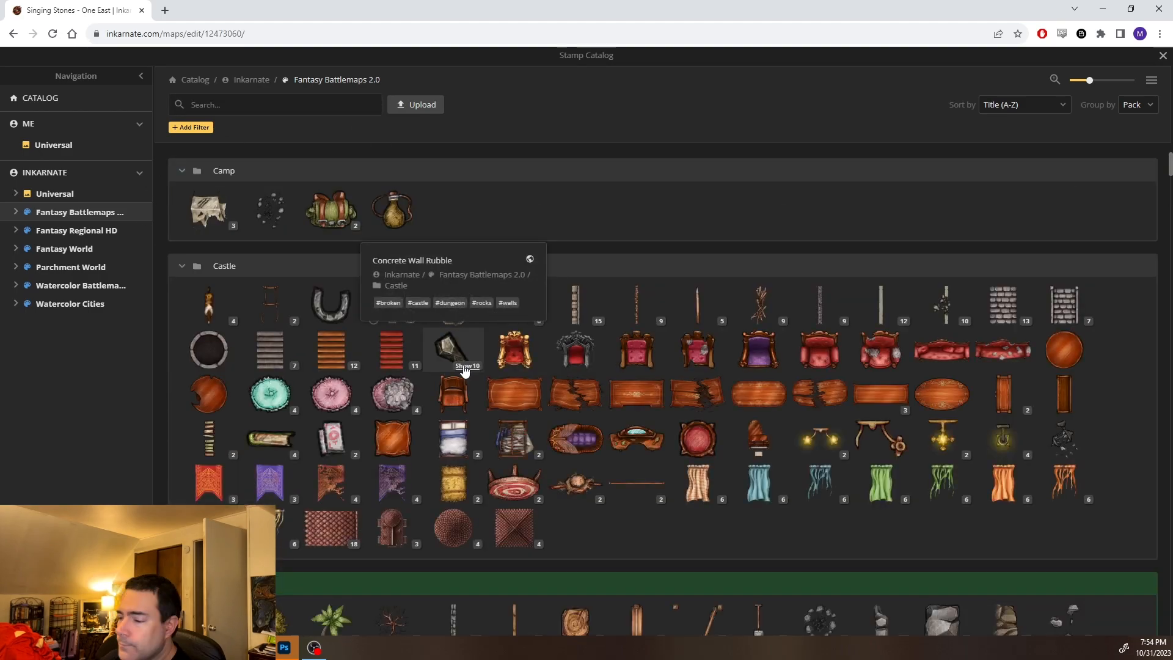
pyautogui.scroll(-6, 464, 370)
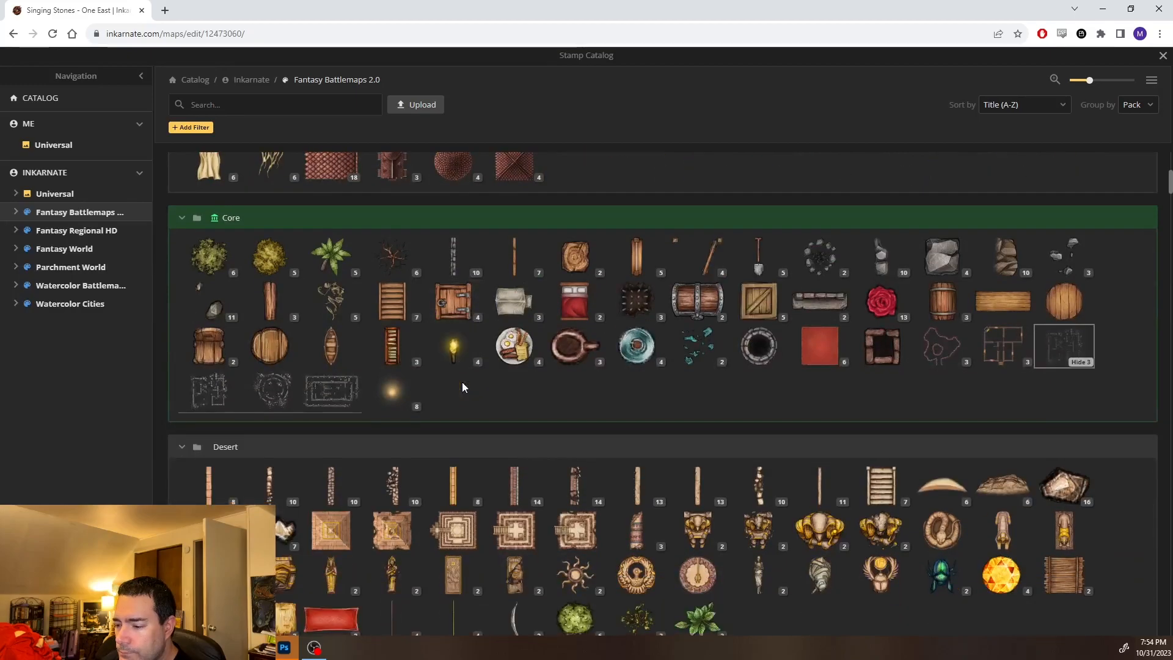
pyautogui.scroll(-3, 462, 386)
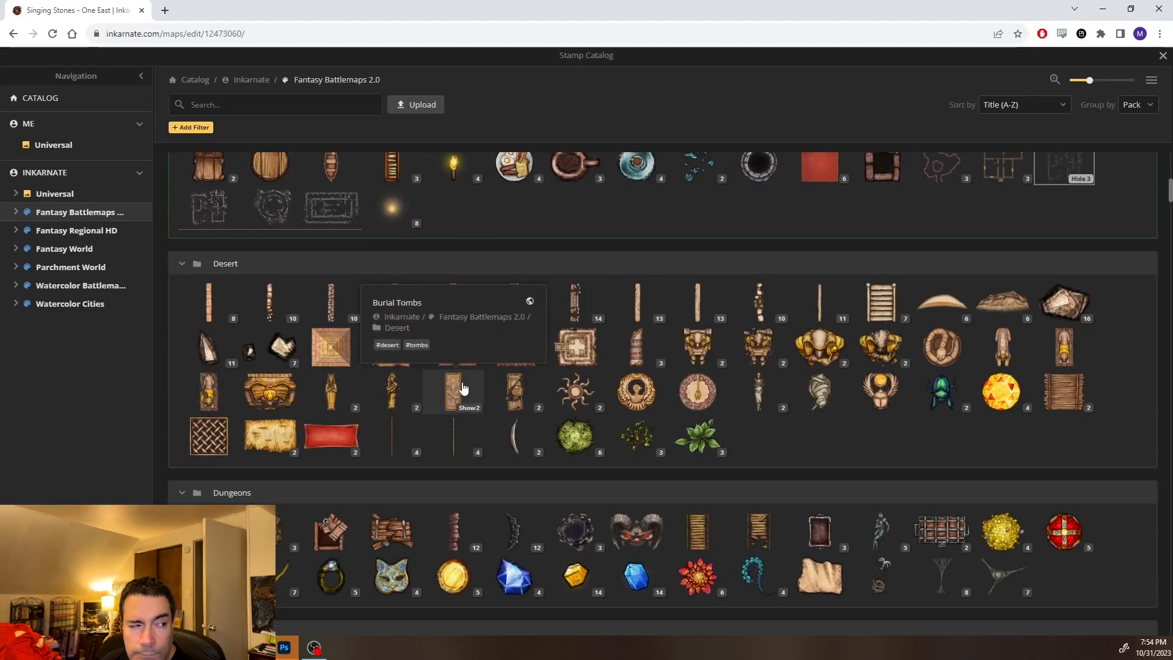
pyautogui.scroll(-4, 462, 386)
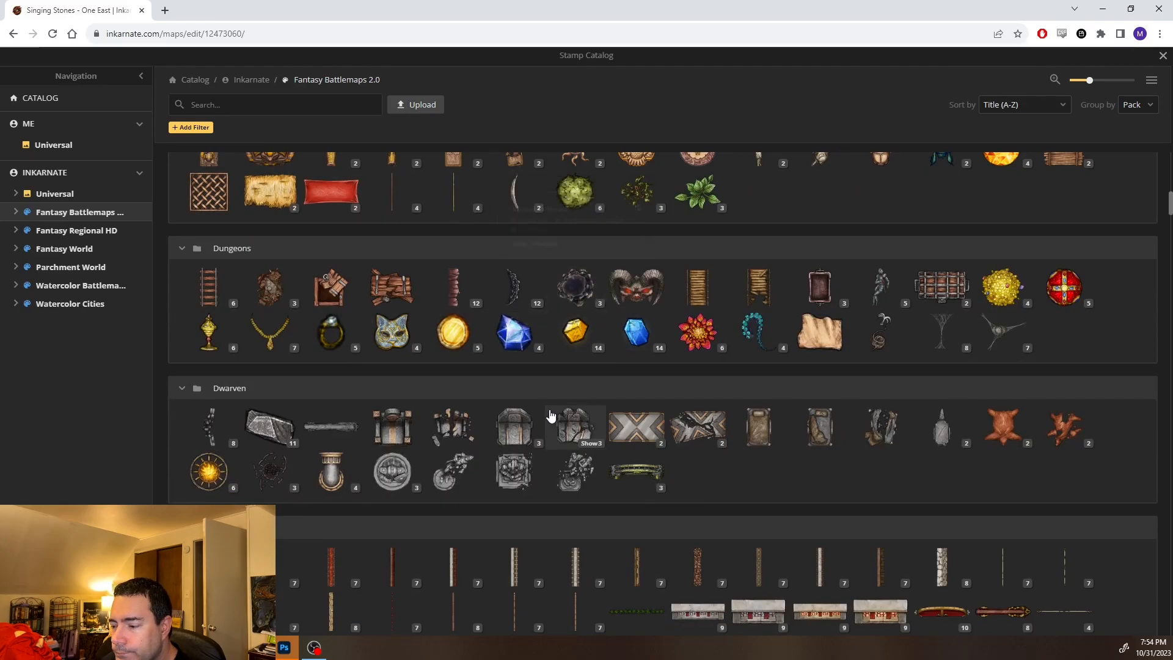
pyautogui.scroll(-5, 549, 410)
pyautogui.scroll(-8, 548, 409)
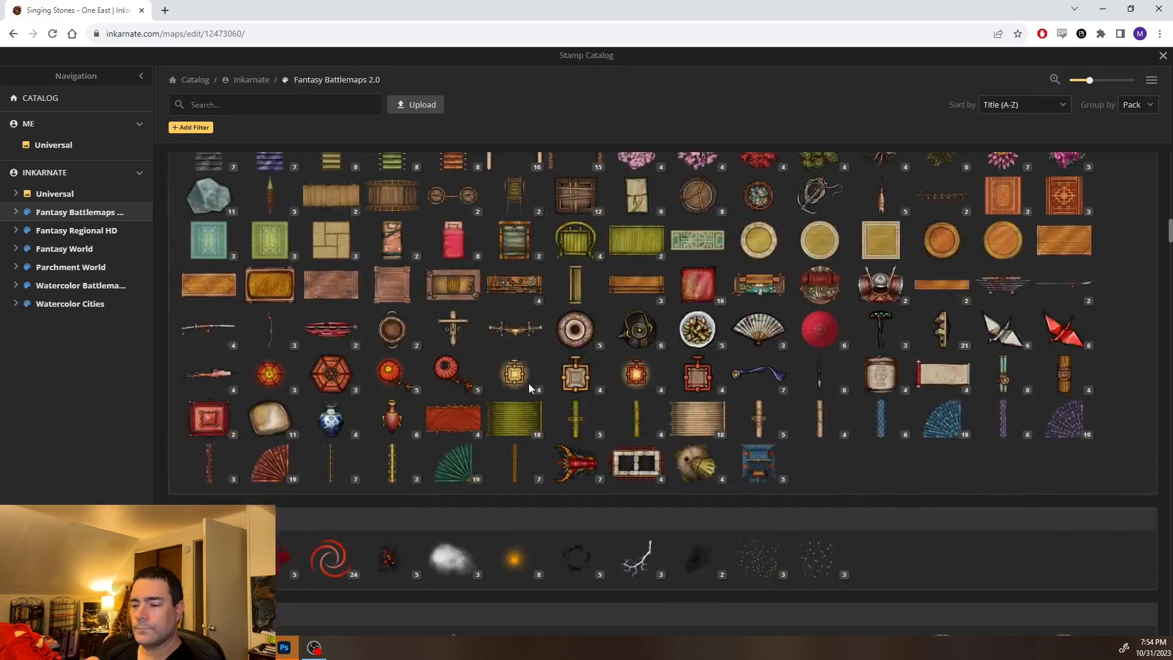
pyautogui.scroll(-15, 535, 382)
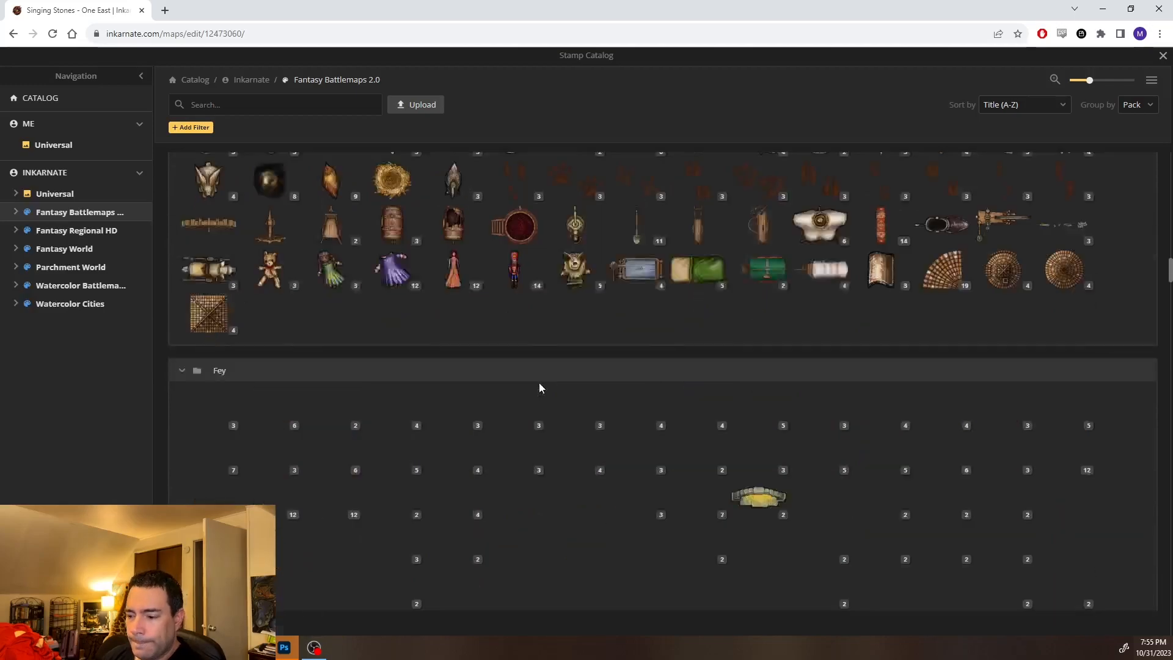
pyautogui.scroll(6, 538, 385)
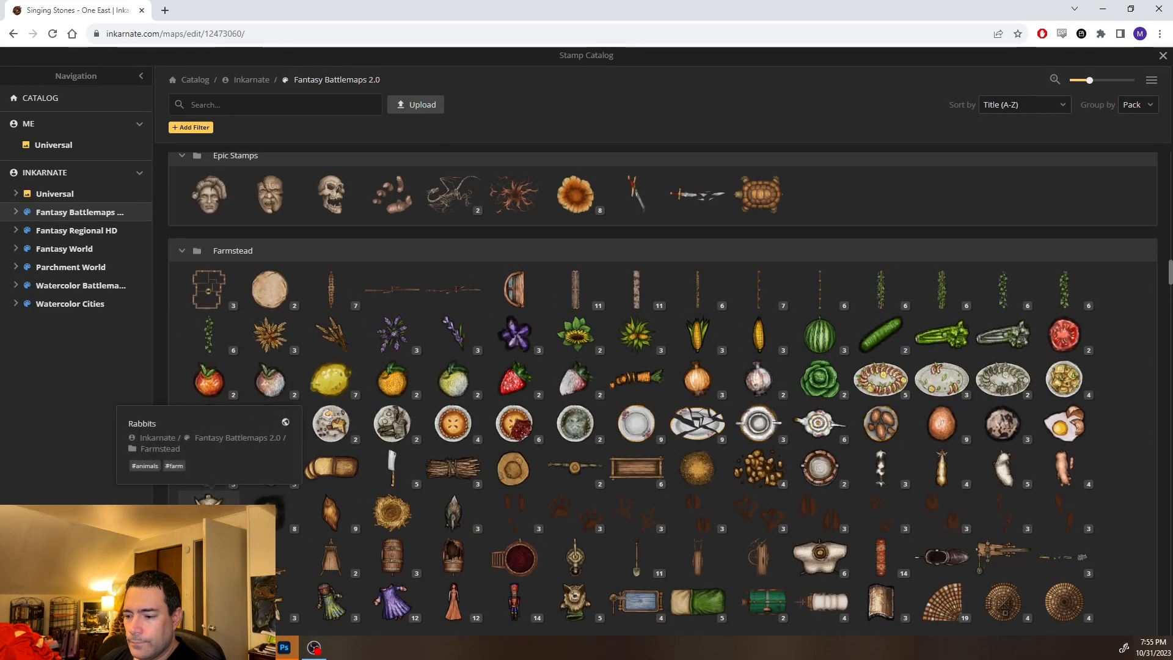
pyautogui.click(208, 507)
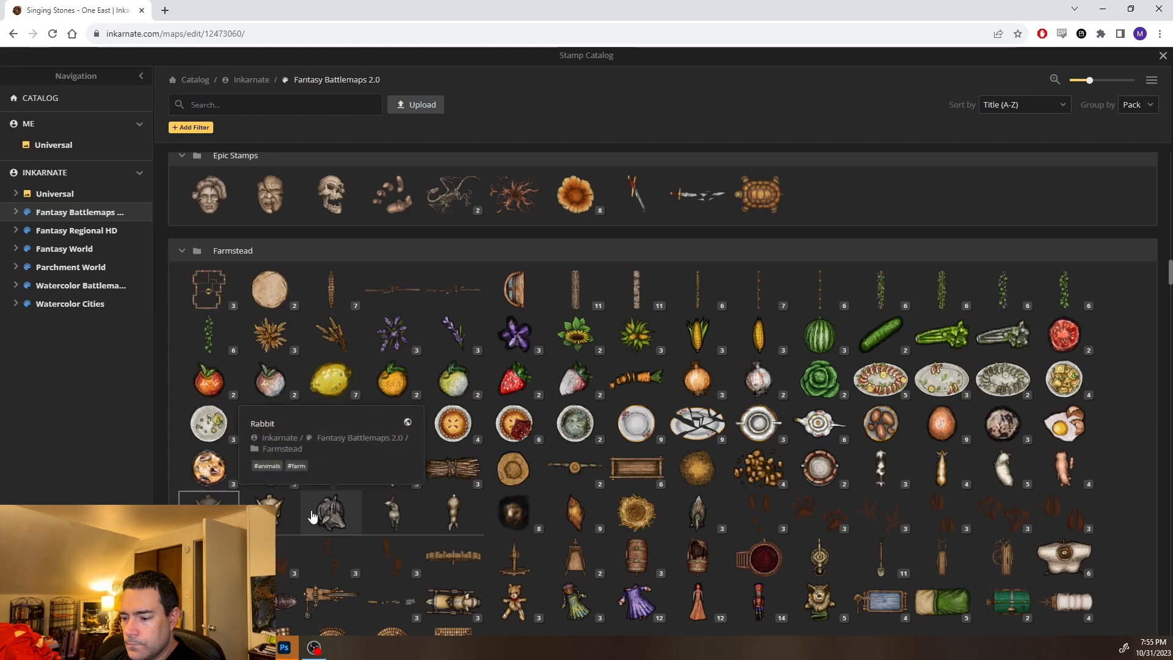
pyautogui.click(1156, 57)
# Examine the cliff's eastern end, the stone circle and the surrounding ground for spots that need more detail
pyautogui.scroll(6, 691, 281)
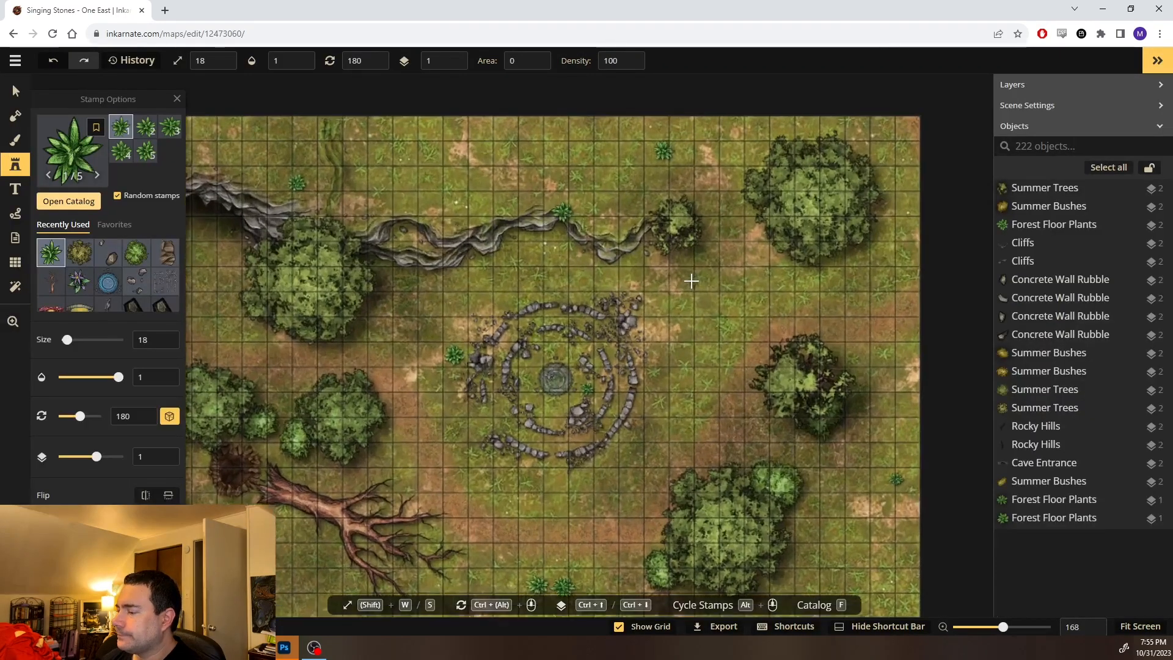
pyautogui.scroll(4, 702, 281)
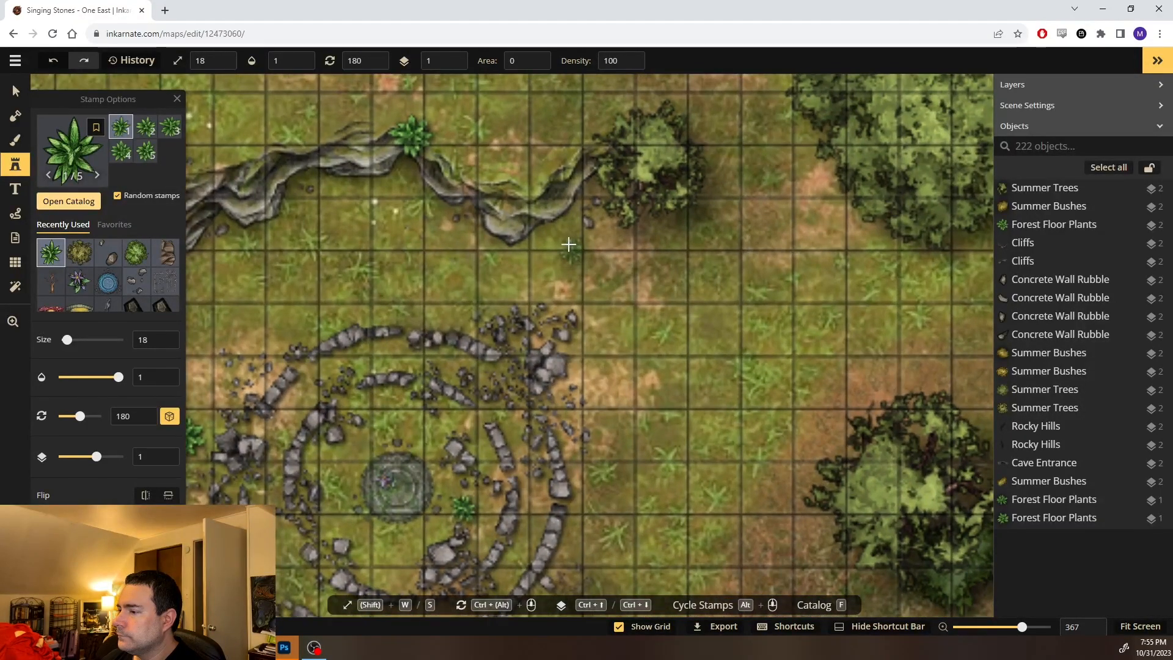
pyautogui.moveTo(675, 201); pyautogui.dragTo(765, 296)
pyautogui.moveTo(521, 309); pyautogui.dragTo(576, 254)
pyautogui.scroll(-2, 577, 266)
pyautogui.scroll(-4, 577, 267)
pyautogui.moveTo(689, 353); pyautogui.dragTo(611, 289)
pyautogui.moveTo(680, 228); pyautogui.dragTo(634, 259)
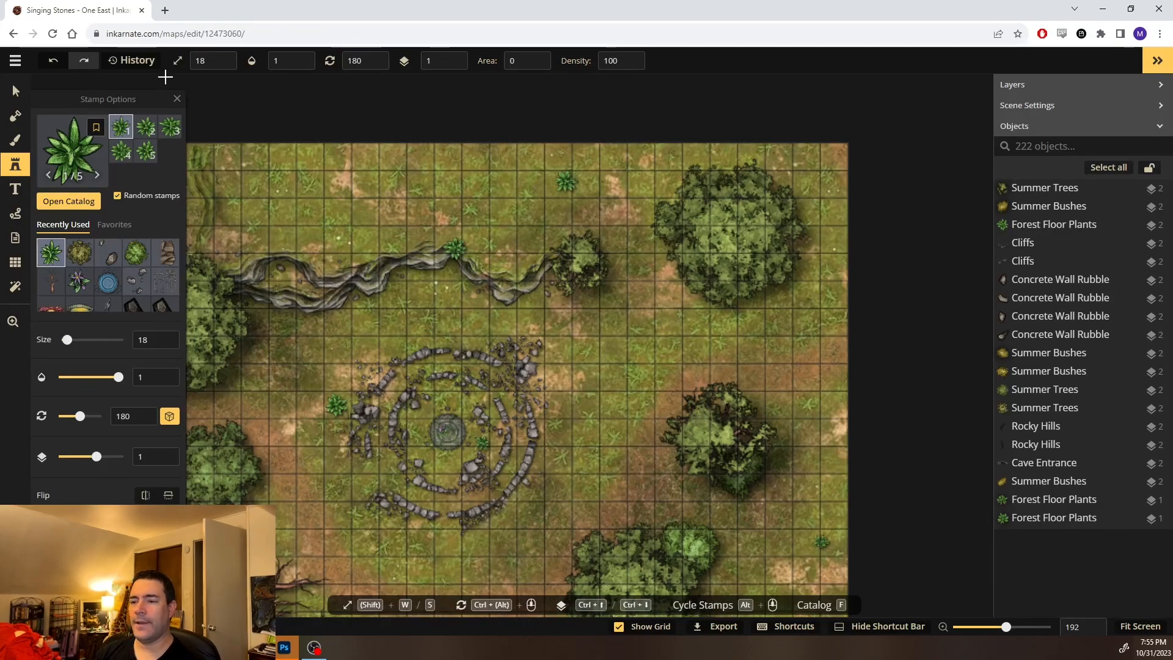
# Duplicate the large cave entrance and fit the copy at size 11 into the eastern cliff, just below the forest floor plant
pyautogui.moveTo(299, 204); pyautogui.dragTo(411, 221)
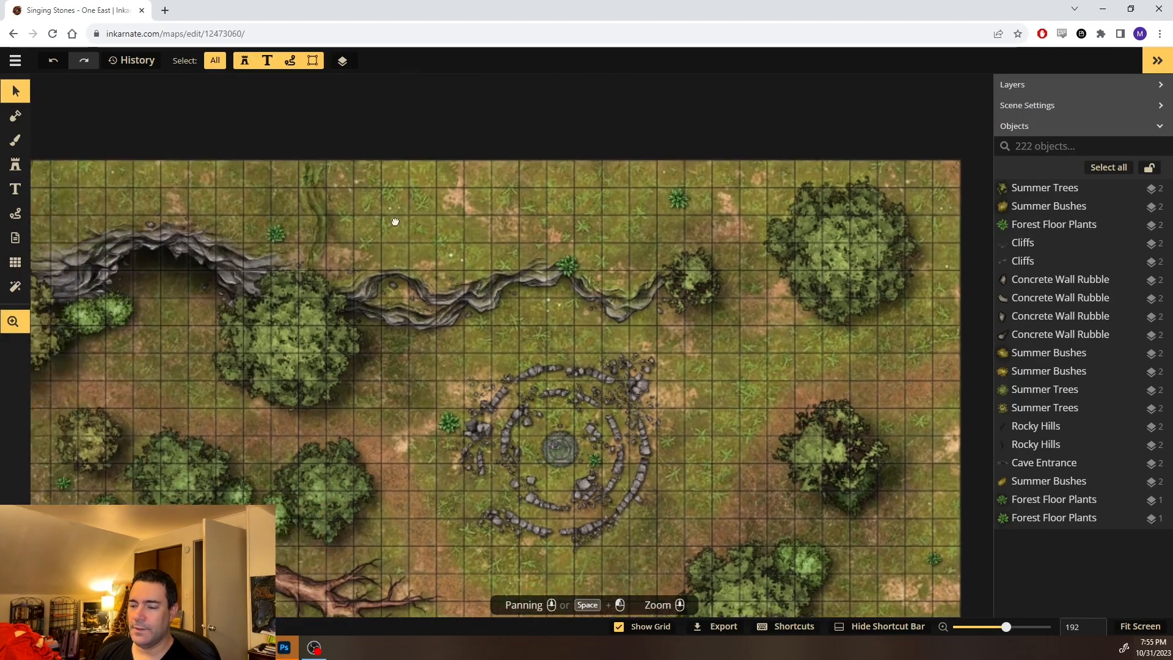
pyautogui.click(190, 256)
pyautogui.hotkey('ctrl', 'c')
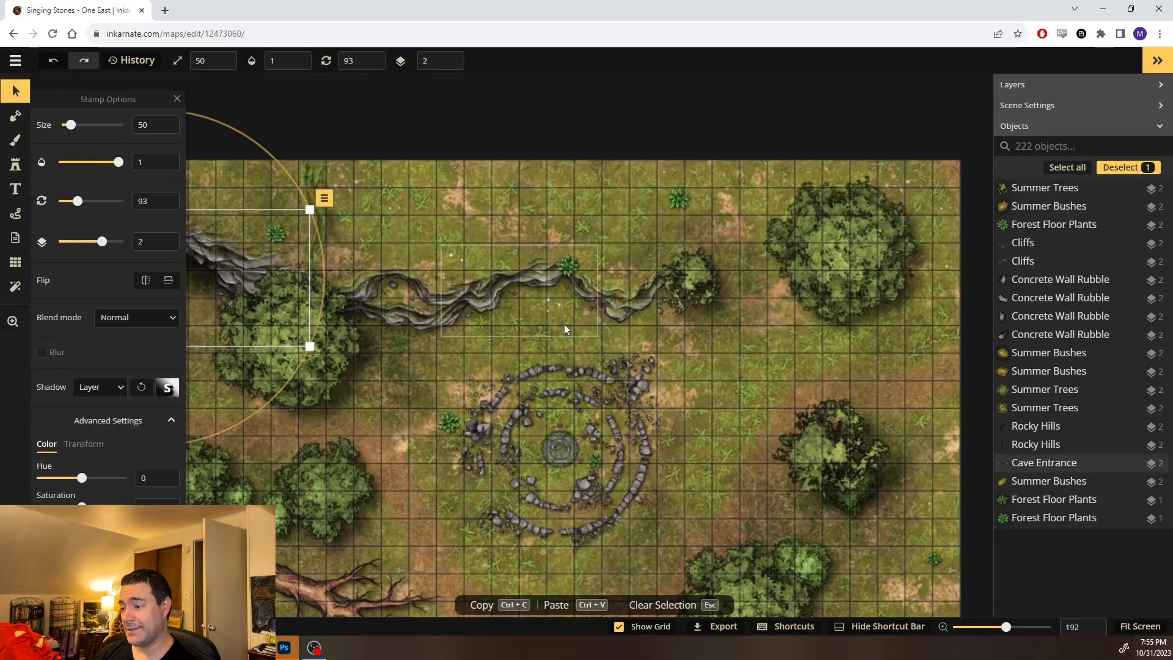
pyautogui.hotkey('ctrl', 'v')
pyautogui.moveTo(718, 356); pyautogui.dragTo(686, 335)
pyautogui.scroll(6, 427, 232)
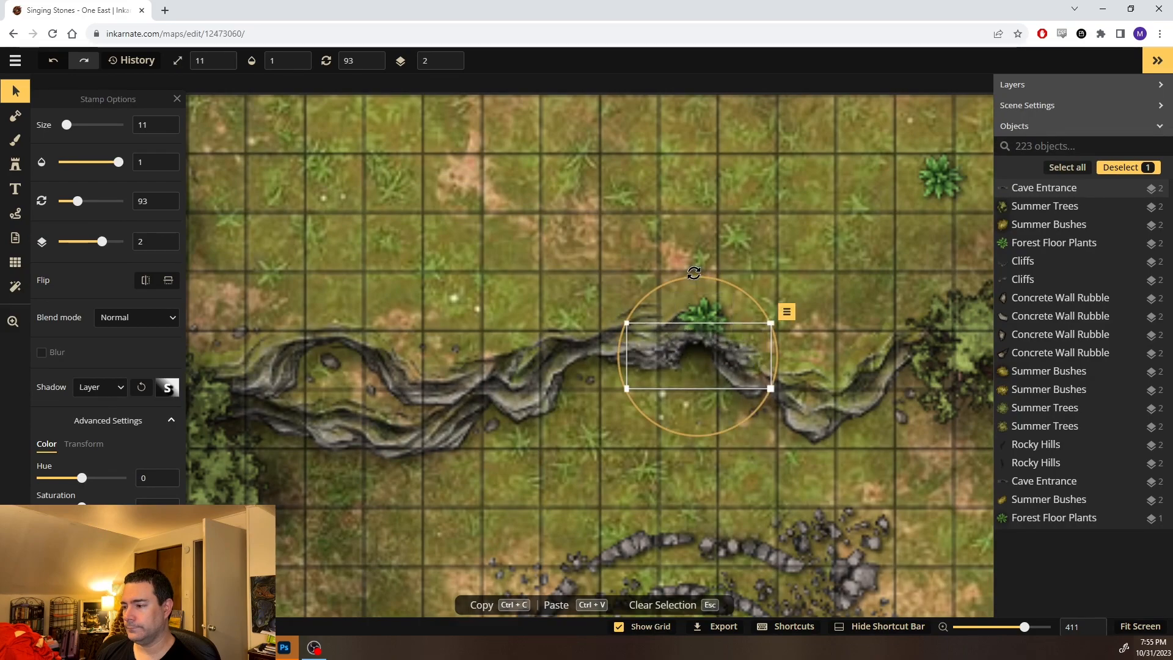
# Rotate the small cave entrance to 102, lower it to layer 1 behind the cliffs, and nudge it into line with the rock
pyautogui.moveTo(719, 279); pyautogui.dragTo(719, 279)
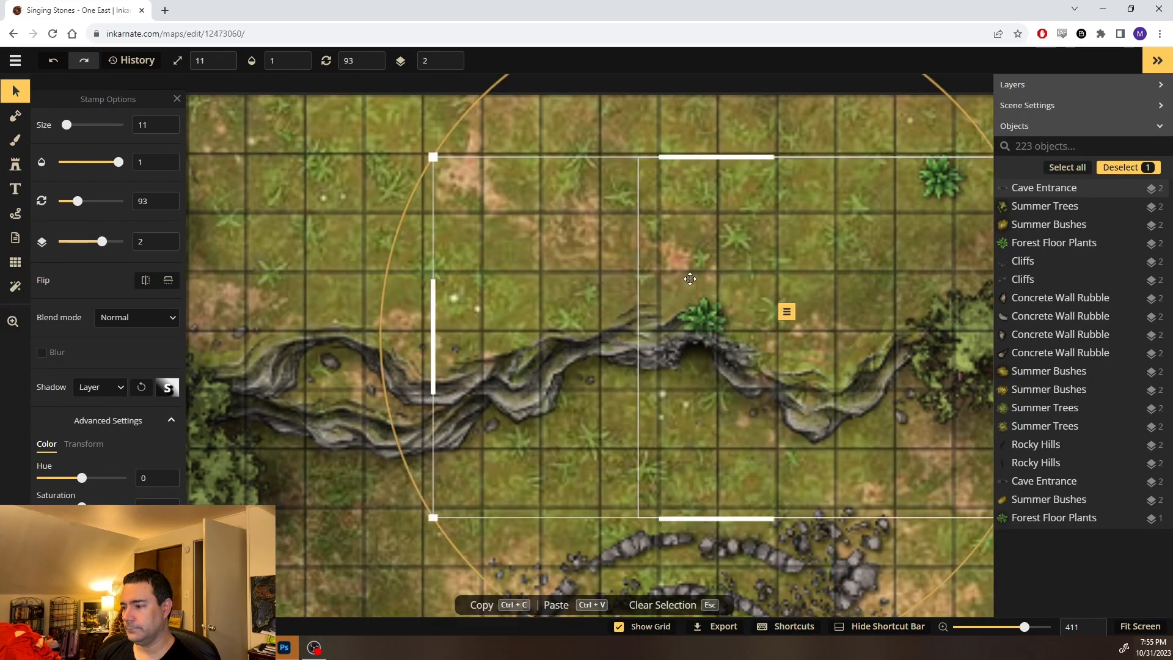
pyautogui.click(703, 346)
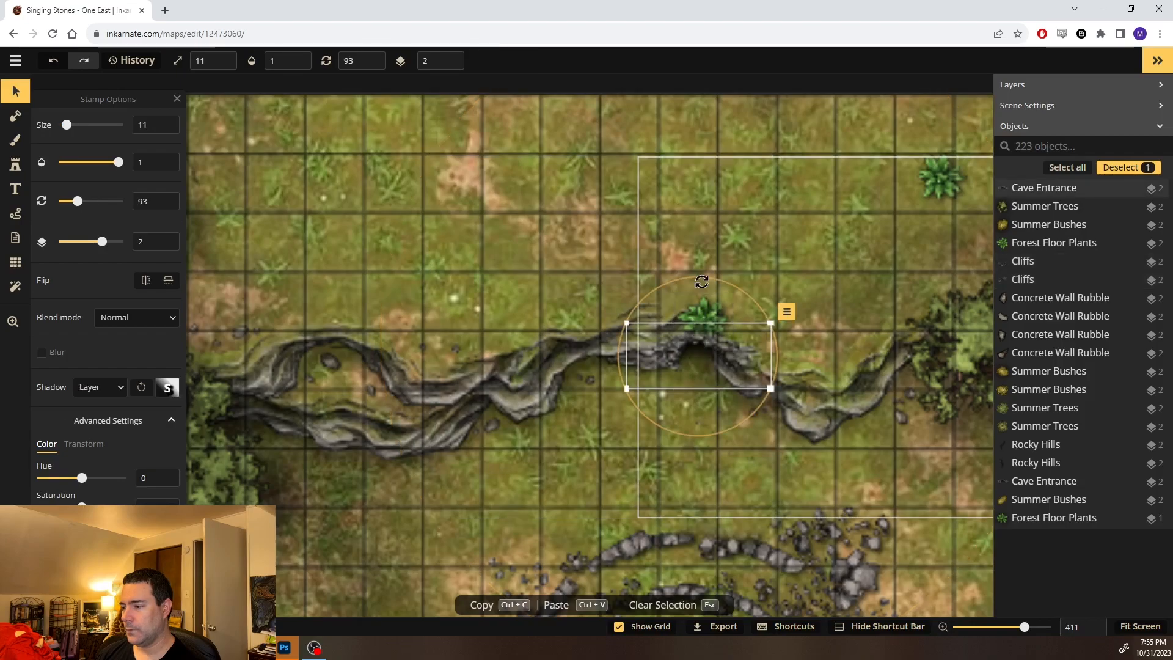
pyautogui.moveTo(701, 276); pyautogui.dragTo(714, 276)
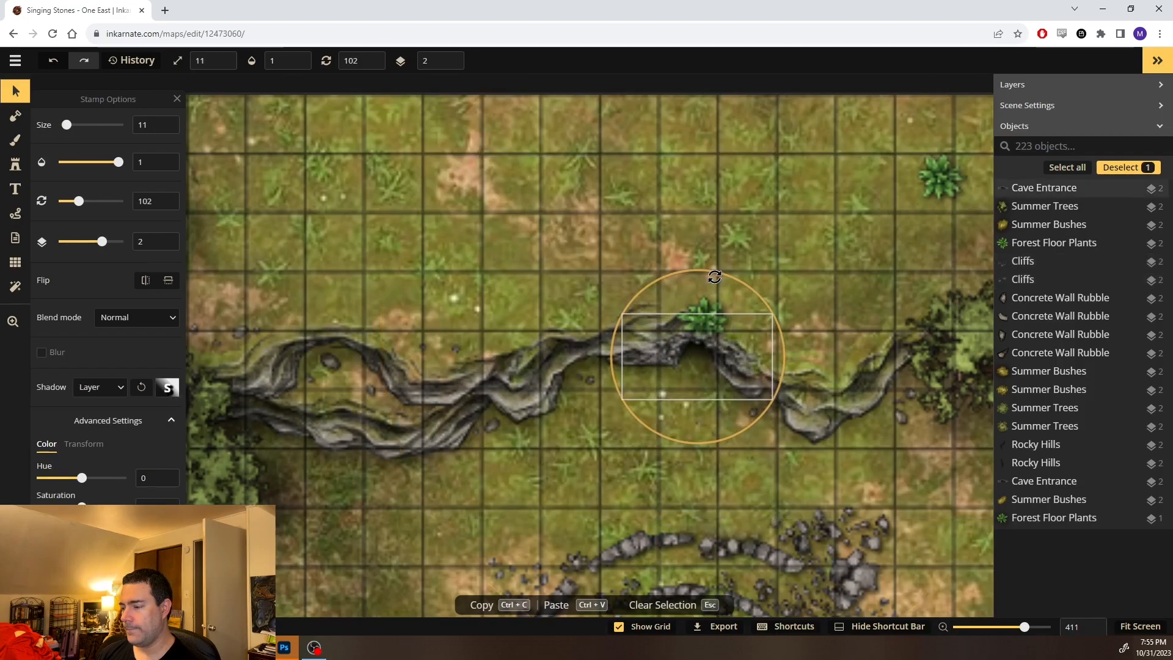
pyautogui.press('Left')
pyautogui.press('pagedown')
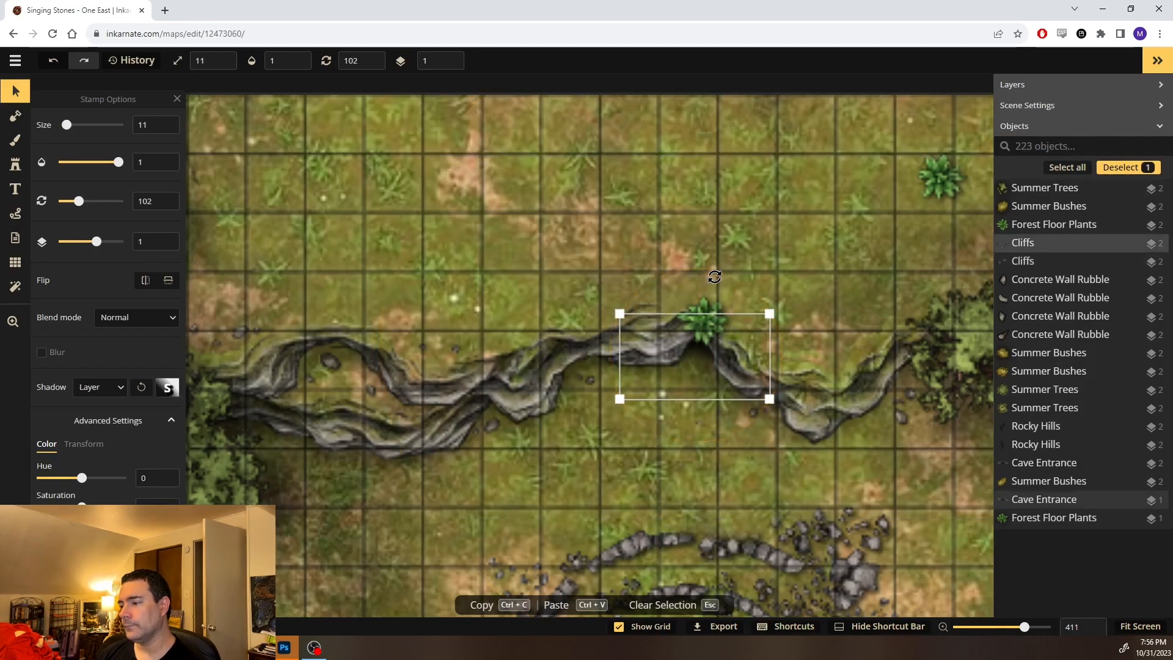
pyautogui.press('Up')
pyautogui.press('Up')
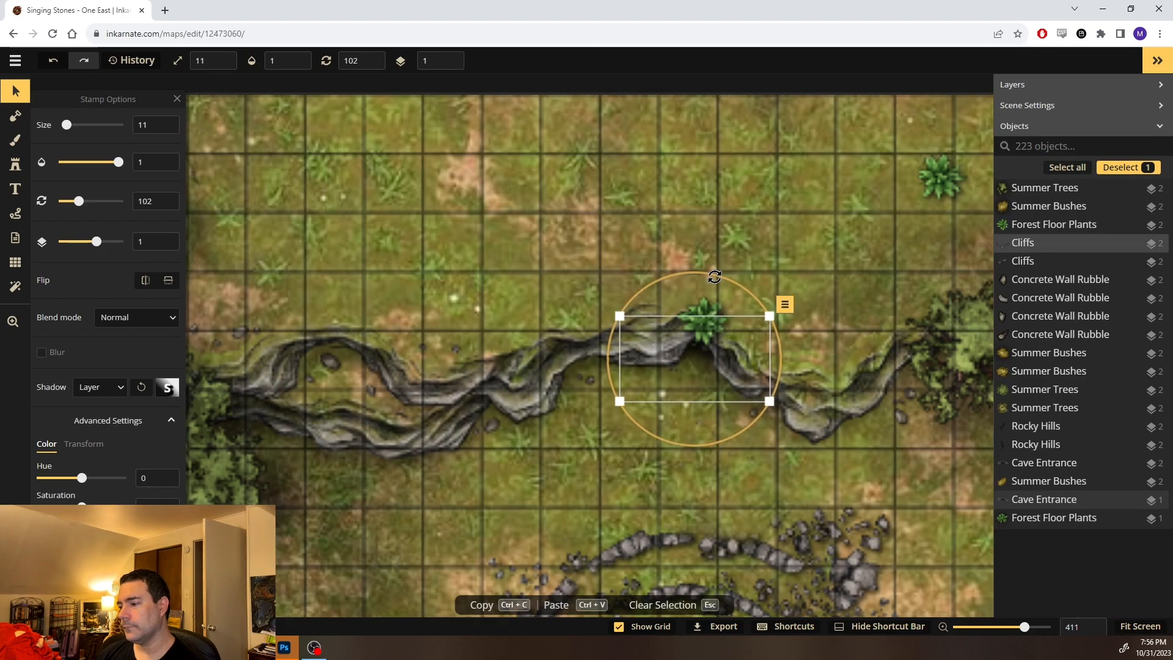
pyautogui.press('Right')
pyautogui.press('Left')
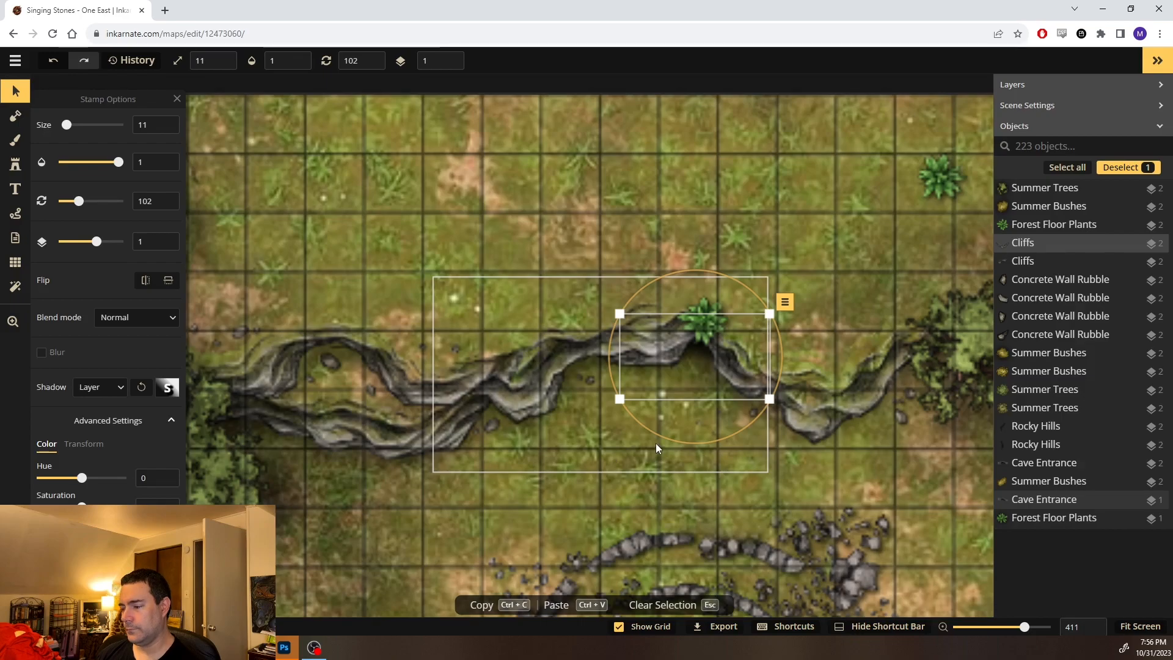
pyautogui.click(544, 492)
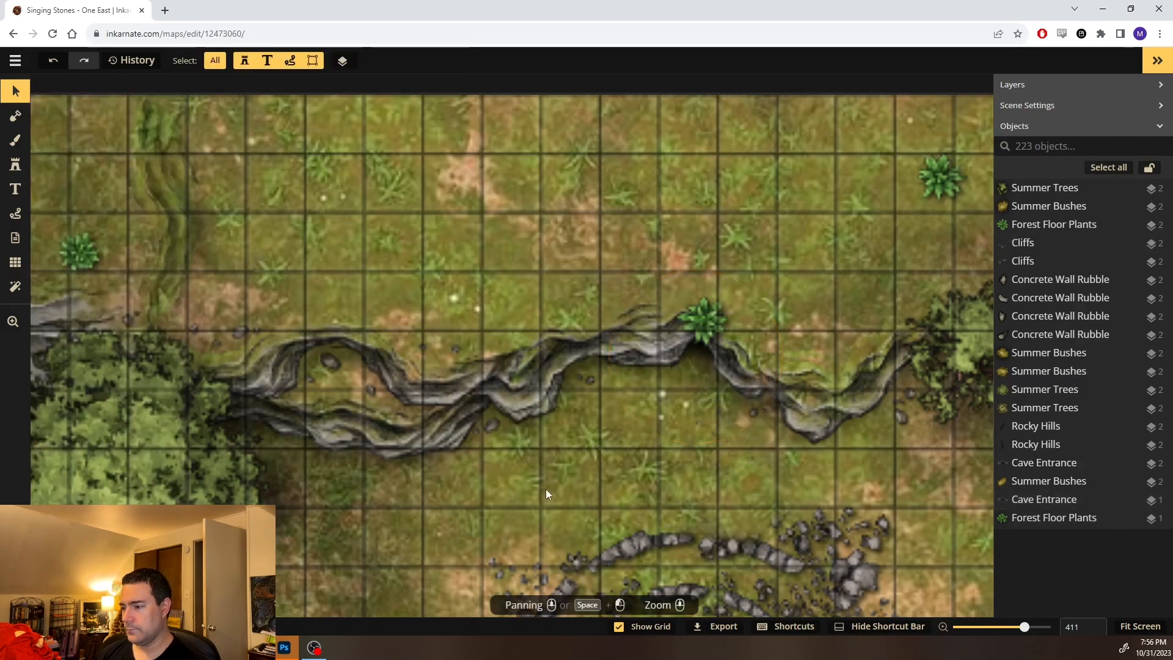
# Try deleting the small cave entrance from the eastern cliff and undo the deletion
pyautogui.click(700, 360)
pyautogui.press('Delete')
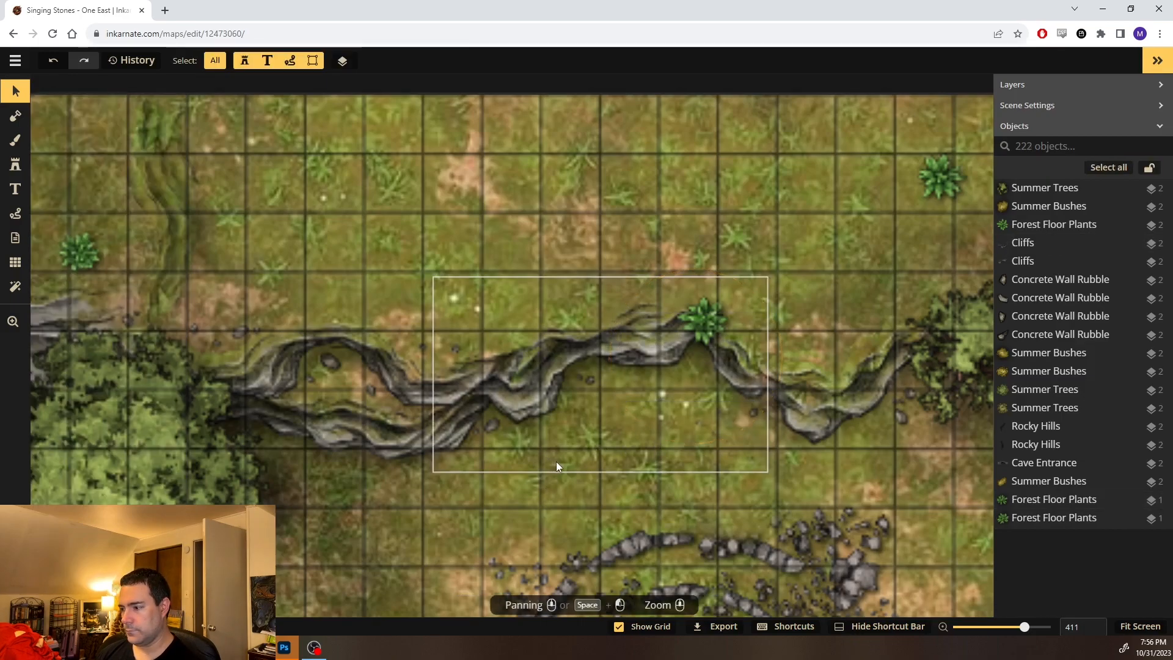
pyautogui.hotkey('ctrl', 'z')
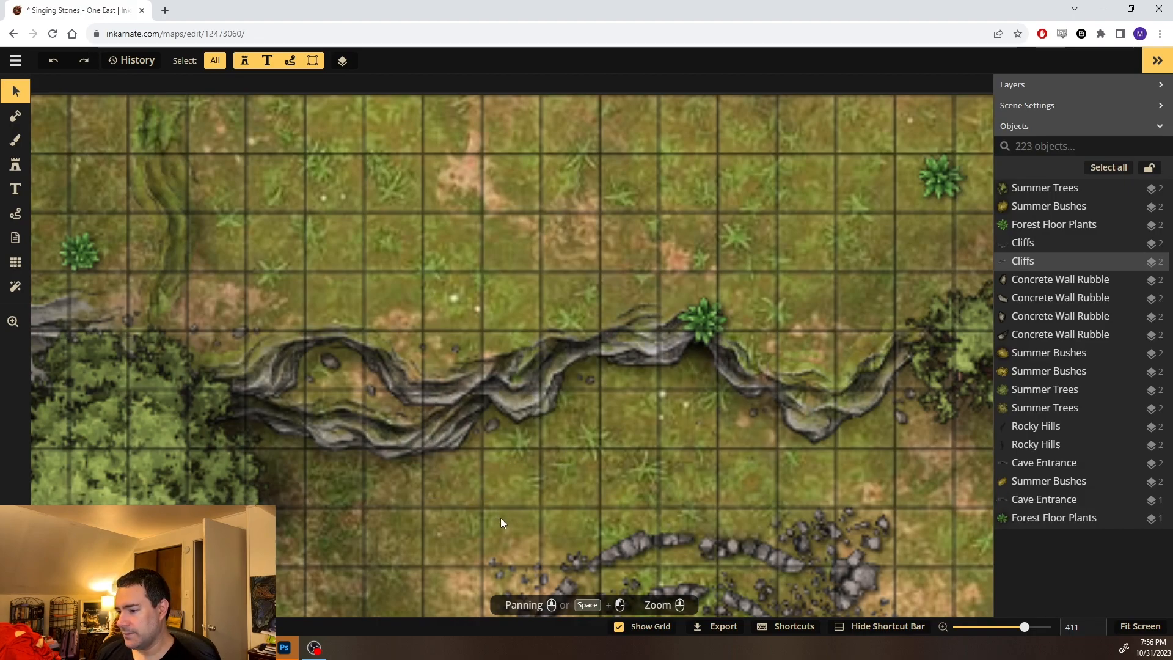
# Select the rabbit stamp from the Farmstead pack of the stamp catalog for use near the small cave entrance
pyautogui.scroll(5, 673, 395)
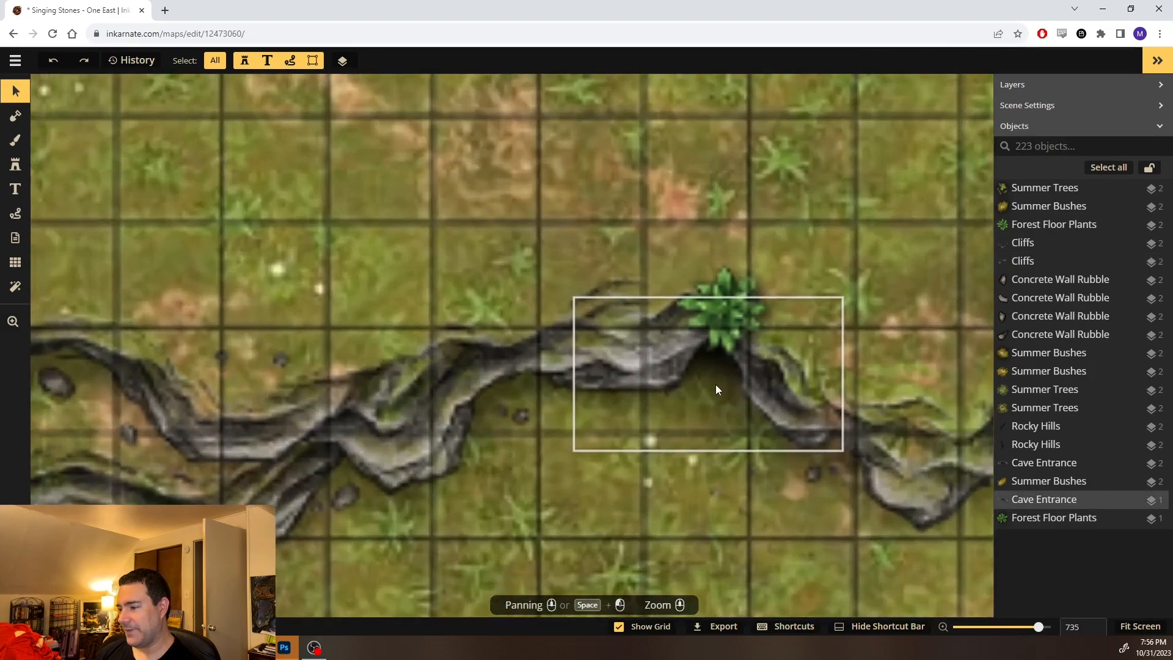
pyautogui.scroll(1, 716, 385)
pyautogui.moveTo(699, 383); pyautogui.dragTo(576, 342)
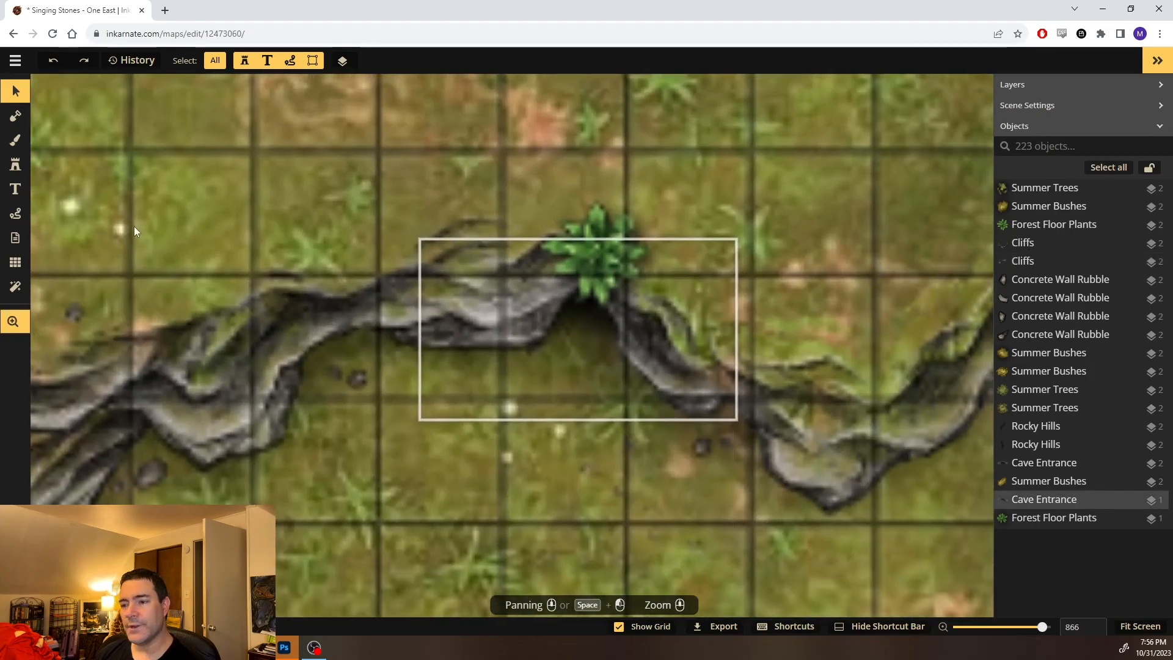
pyautogui.click(15, 164)
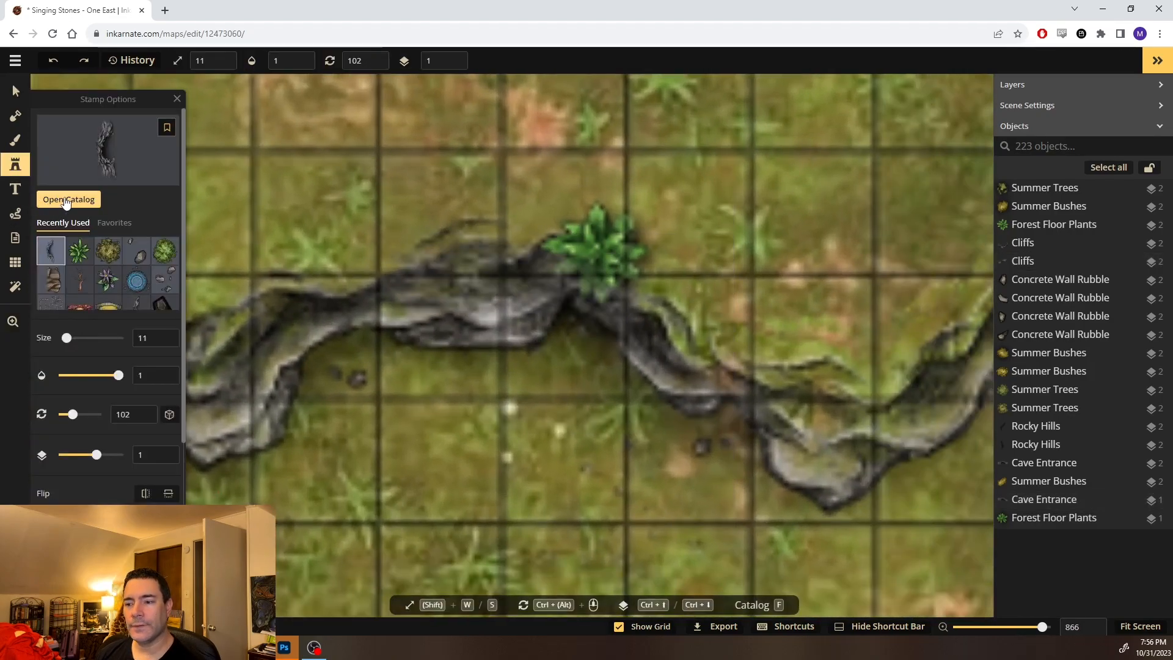
pyautogui.press('f')
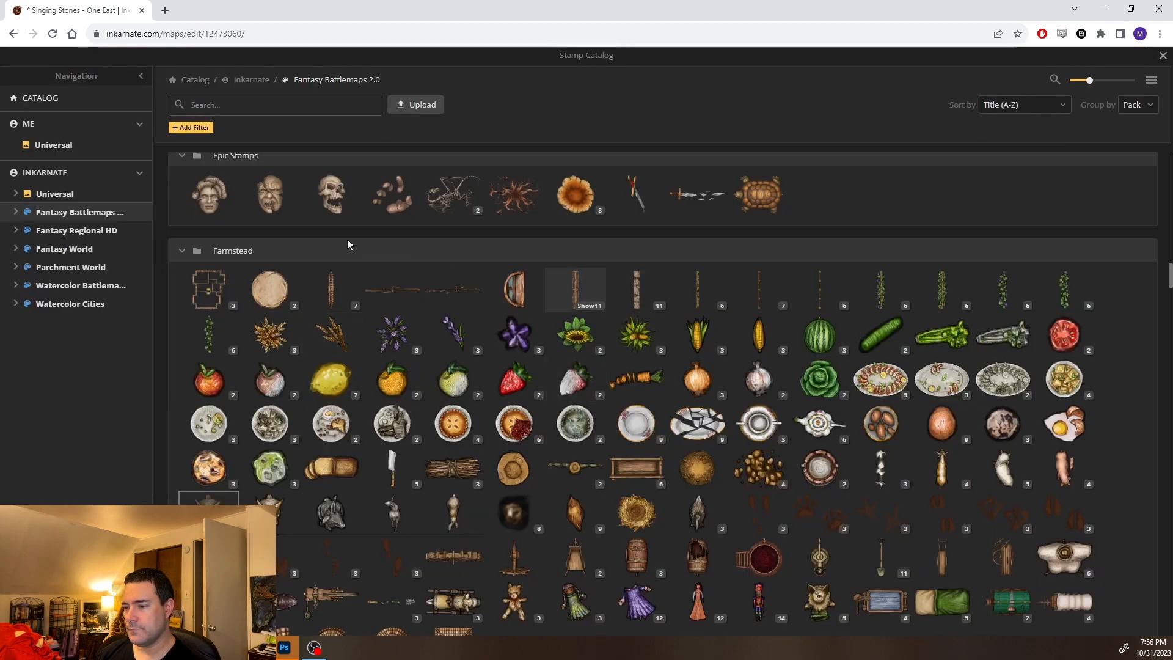
pyautogui.click(330, 512)
pyautogui.scroll(1, 524, 327)
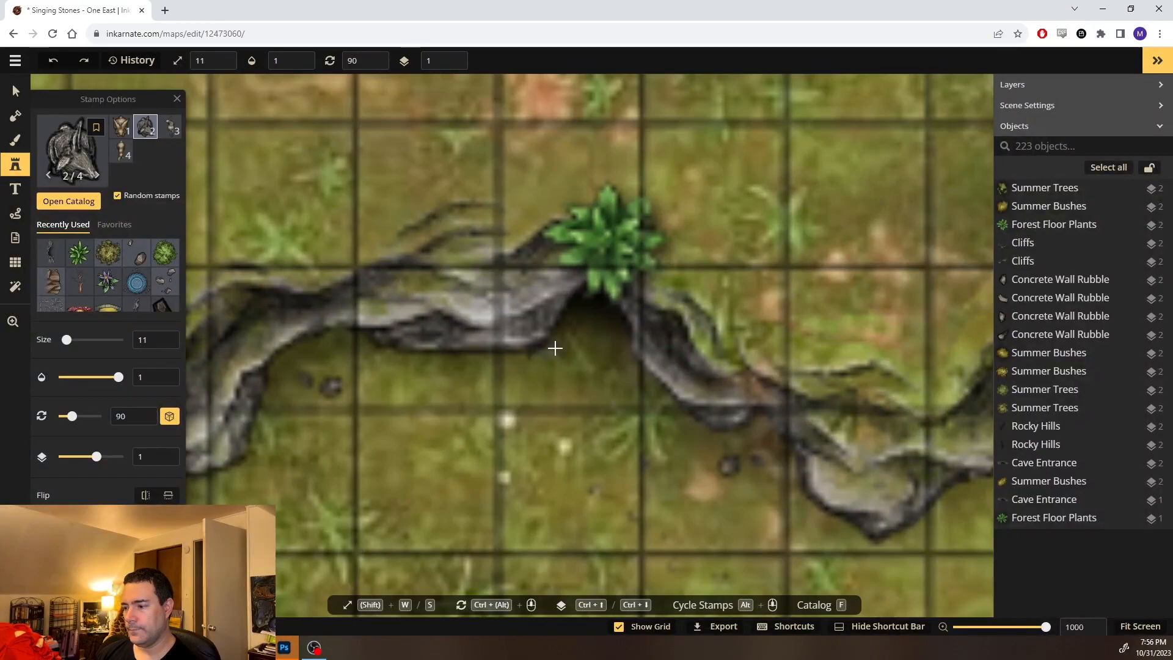
pyautogui.click(165, 337)
pyautogui.click(165, 337)
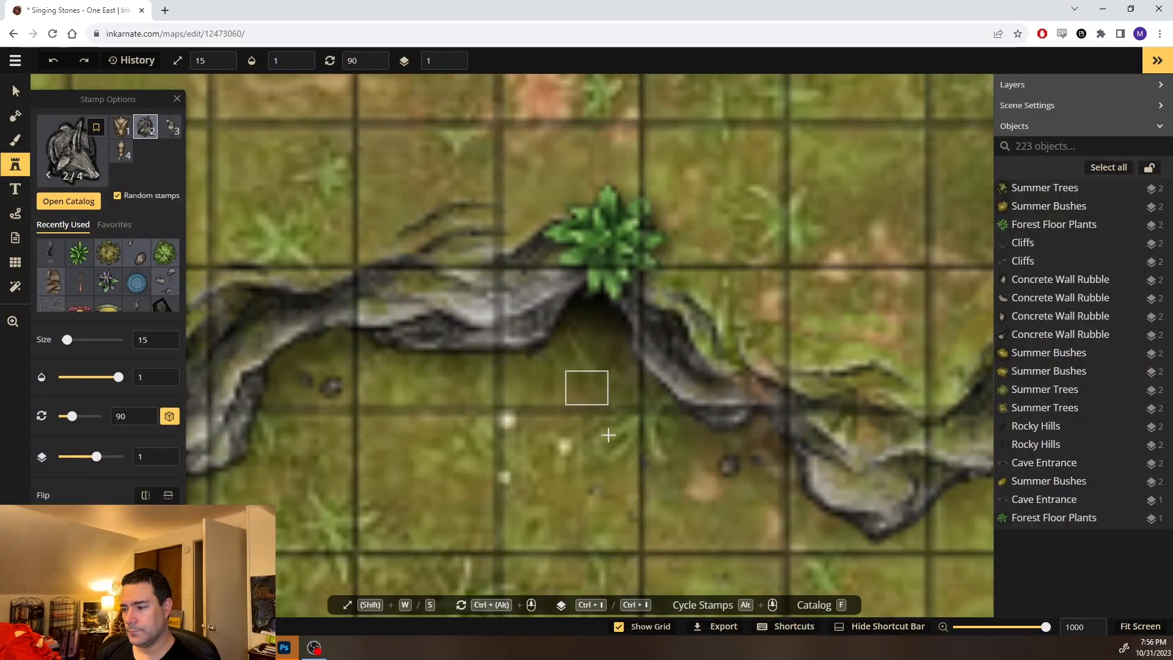
pyautogui.click(588, 387)
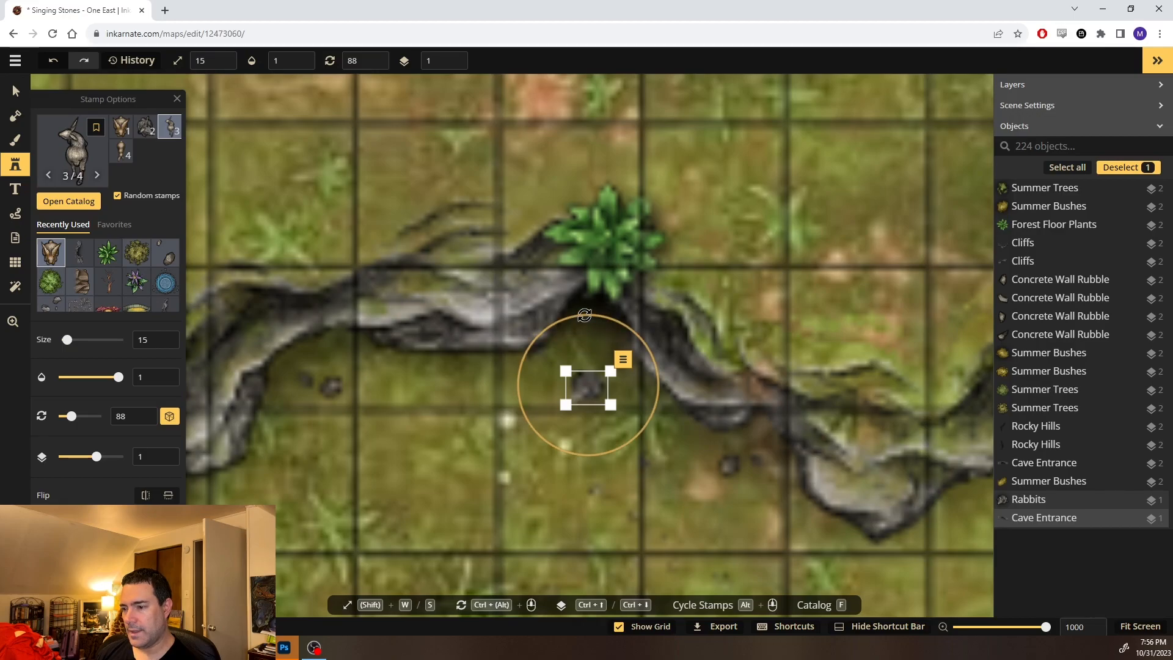
pyautogui.moveTo(588, 315); pyautogui.dragTo(702, 374)
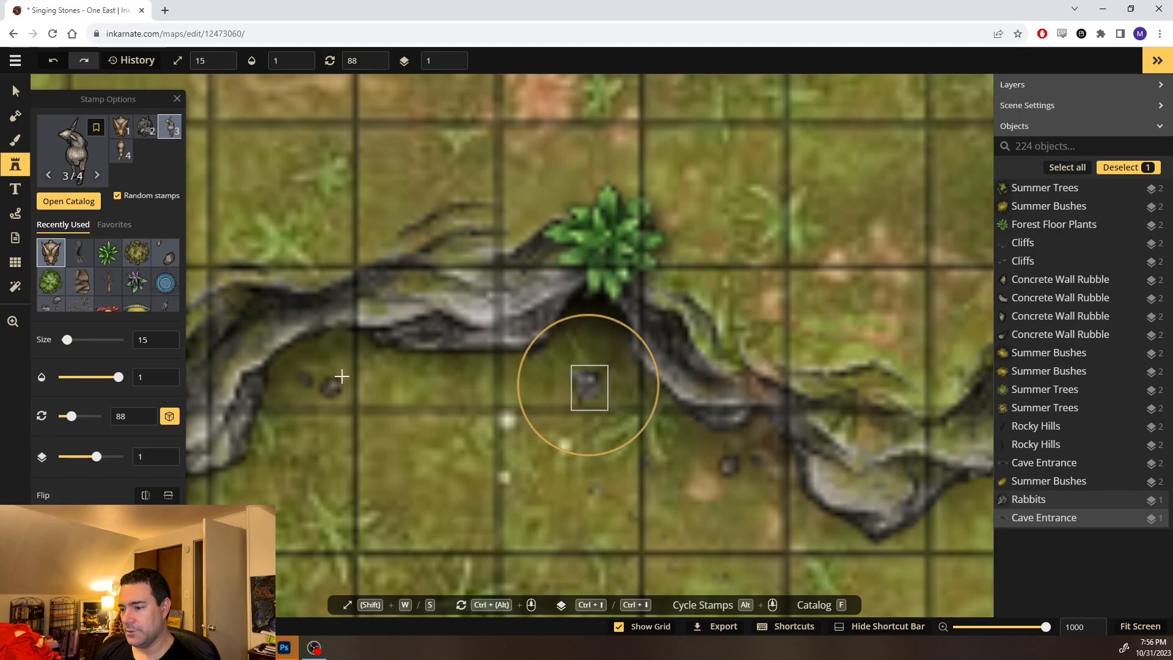
pyautogui.moveTo(68, 339)
pyautogui.mouseDown()
pyautogui.moveTo(100, 339)
pyautogui.moveTo(69, 340)
pyautogui.mouseUp()
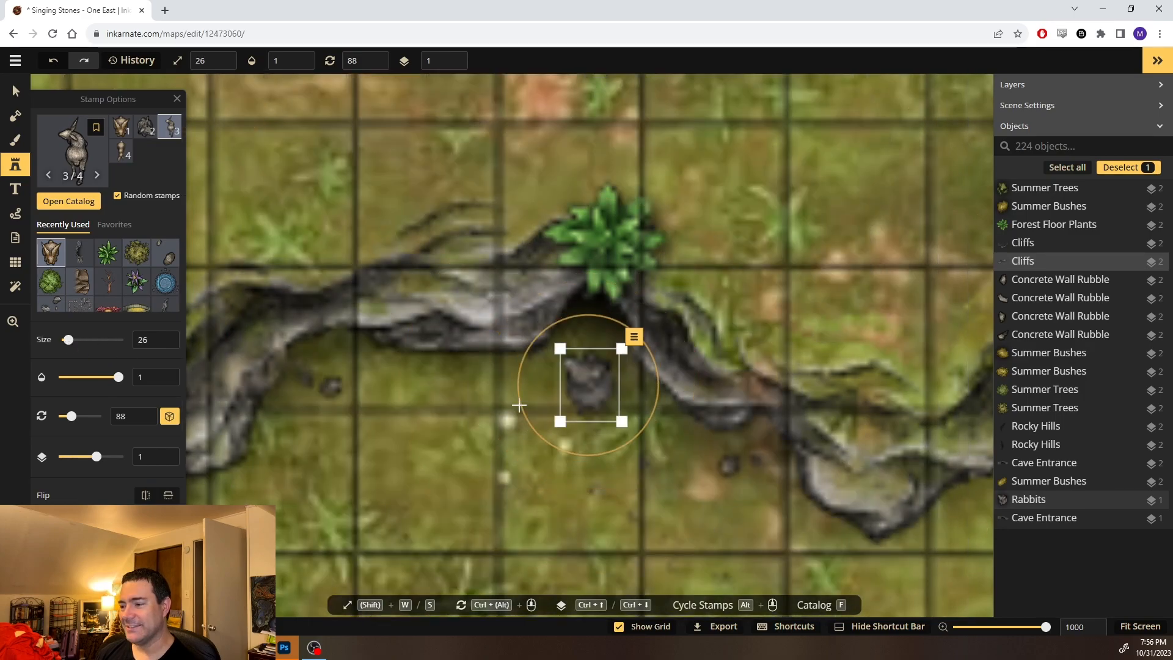
pyautogui.moveTo(573, 328); pyautogui.dragTo(531, 496)
pyautogui.press('Delete')
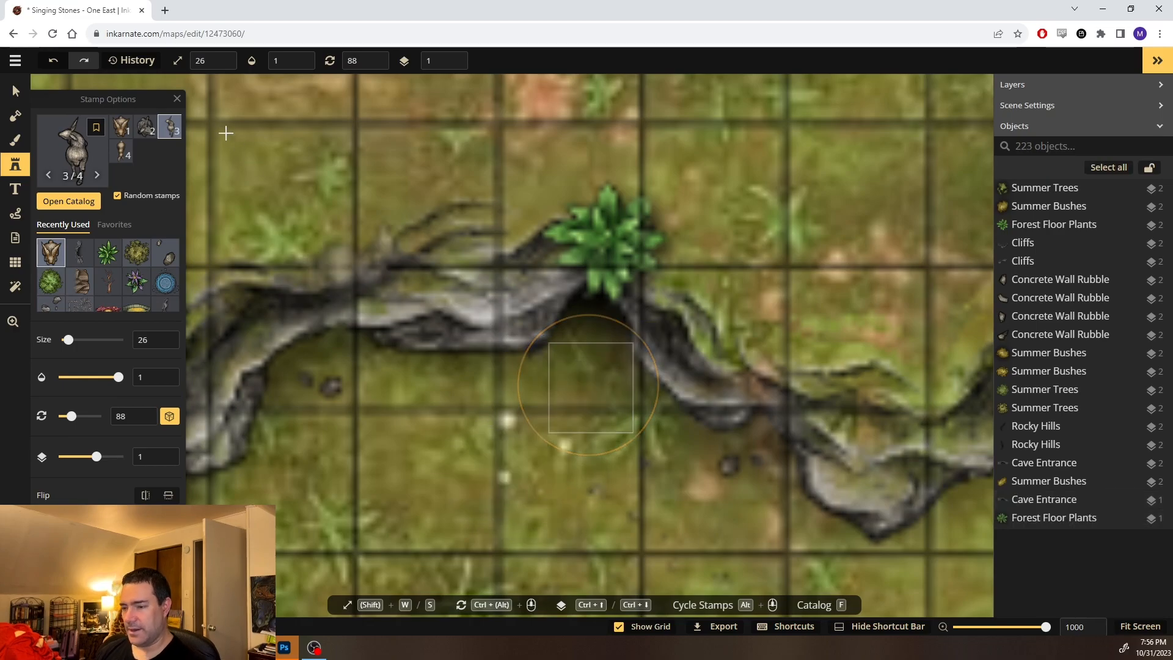
# Place the brown rabbit variant 1, rotate it, shrink it to size 15 and move it into the small cave's mouth
pyautogui.click(121, 127)
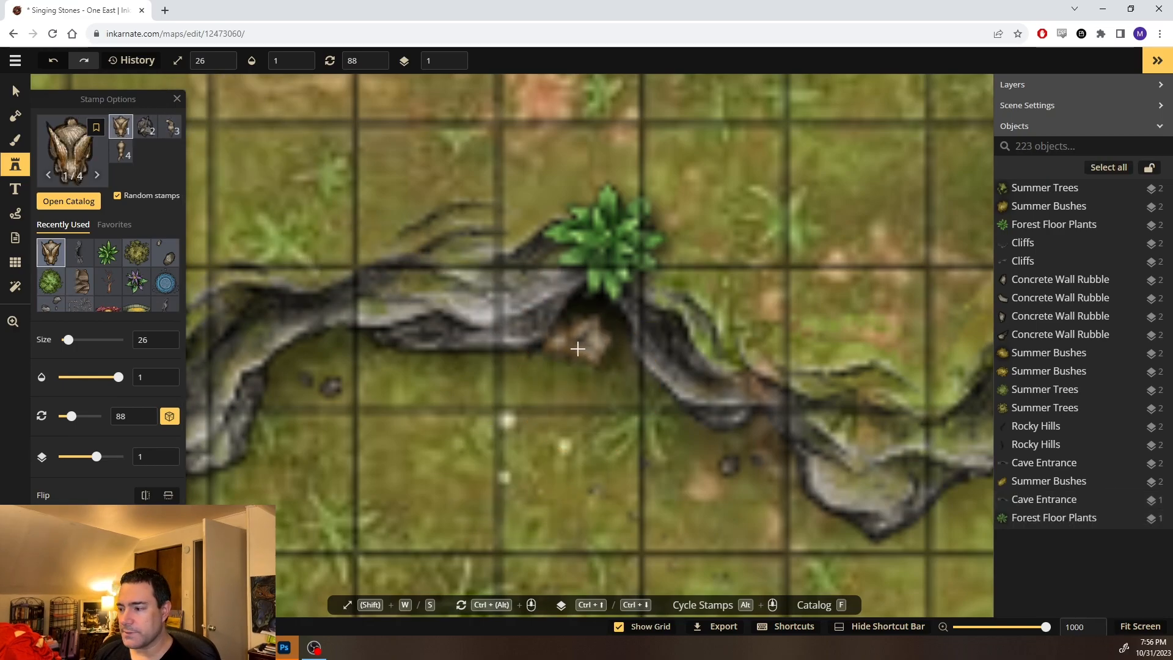
pyautogui.click(580, 379)
pyautogui.moveTo(586, 310); pyautogui.dragTo(492, 316)
pyautogui.press('s')
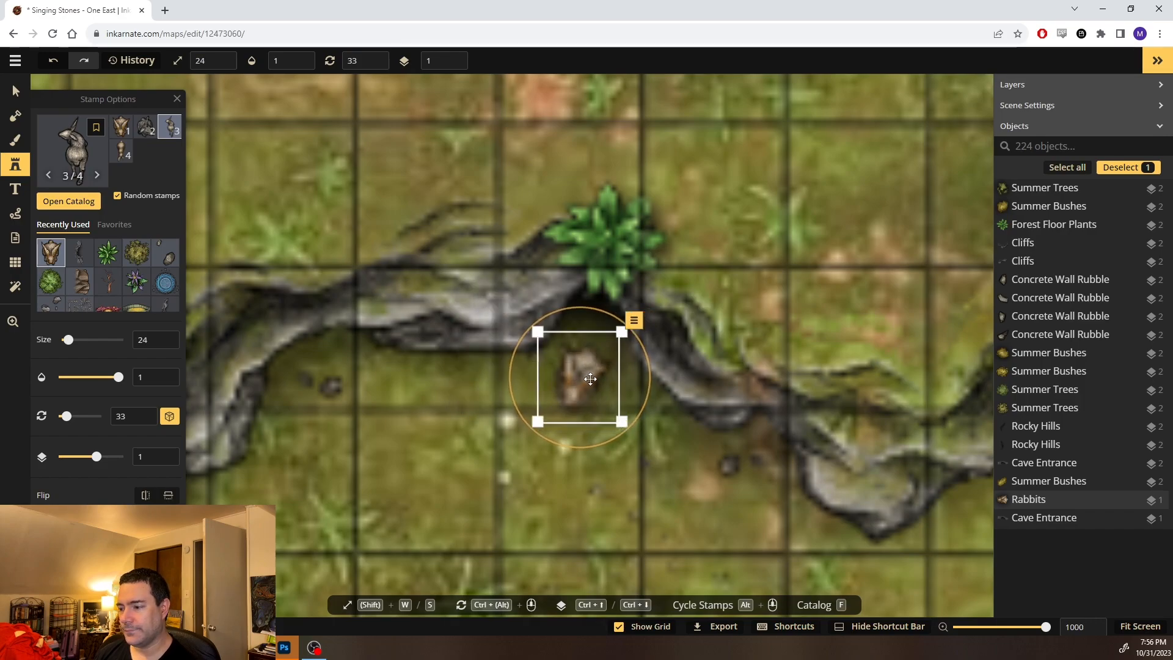
pyautogui.press('s')
pyautogui.press('s')
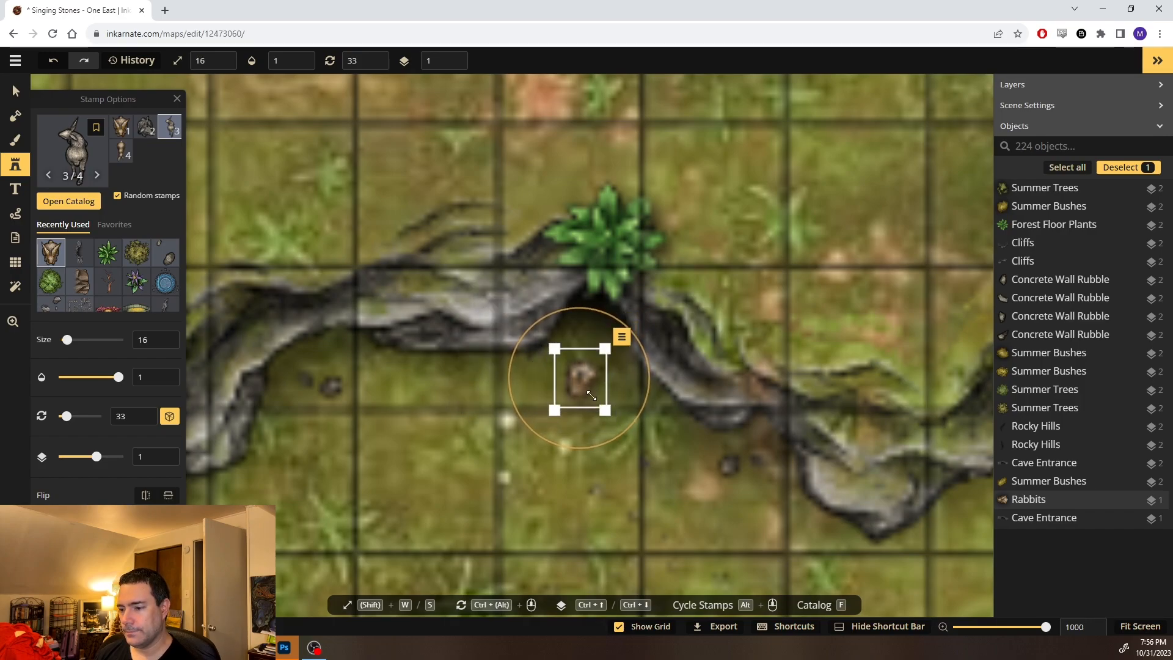
pyautogui.moveTo(585, 385); pyautogui.dragTo(595, 356)
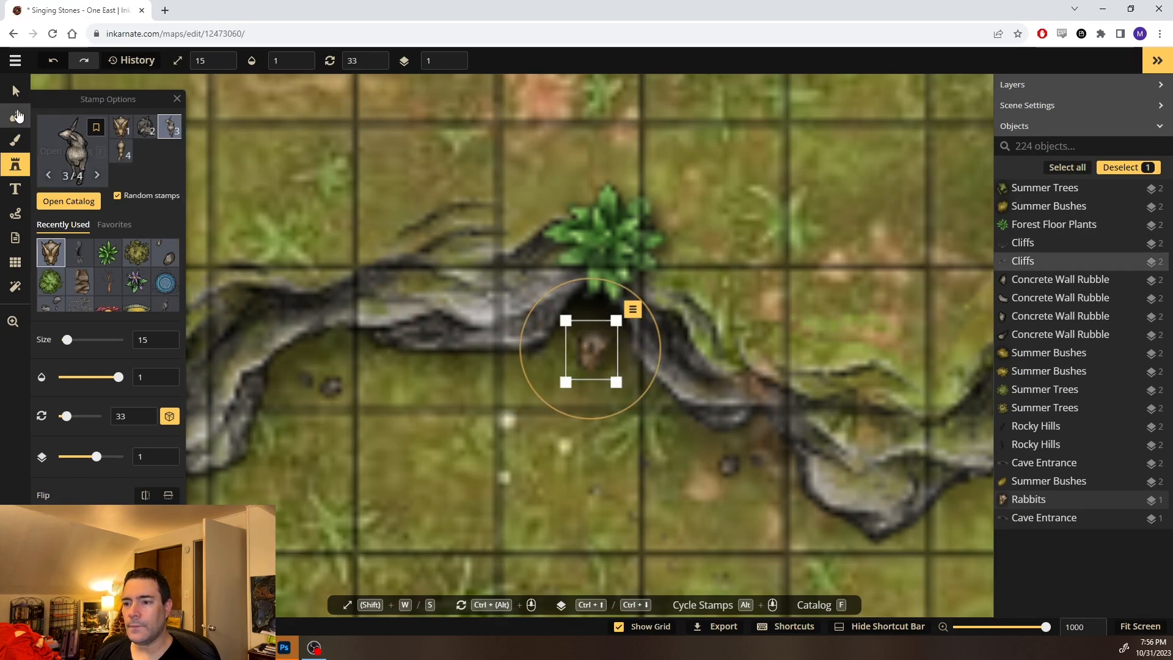
# Plant four forest floor plants at size 15 on layer 1 in an arc around the rabbit below the small cave
pyautogui.click(108, 253)
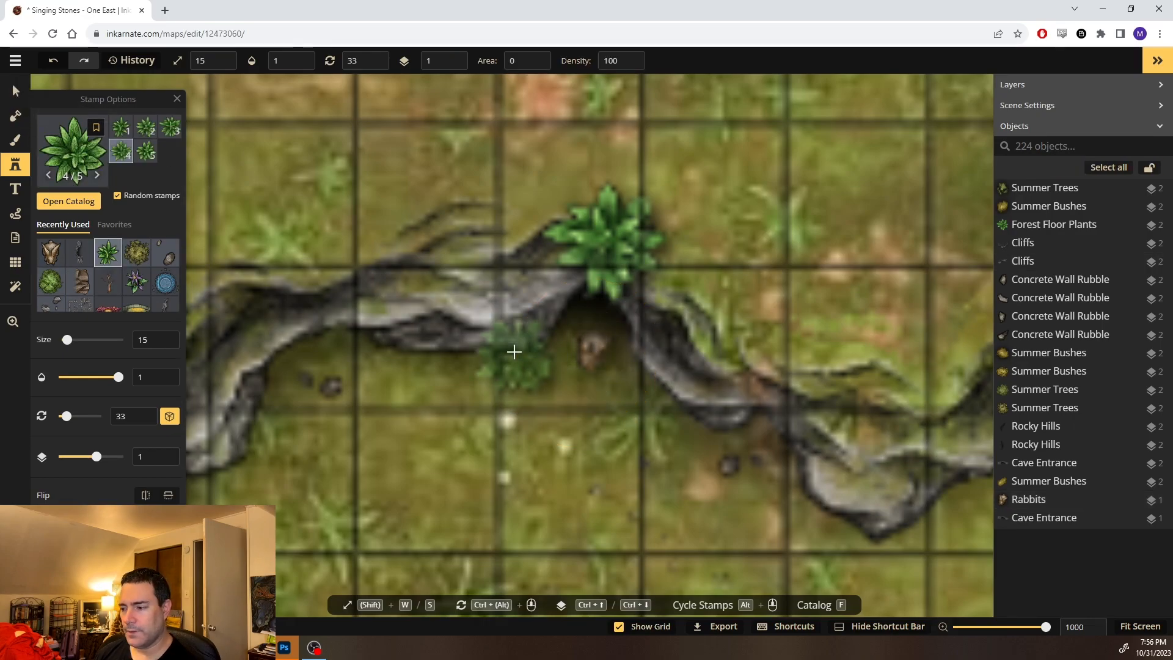
pyautogui.click(519, 365)
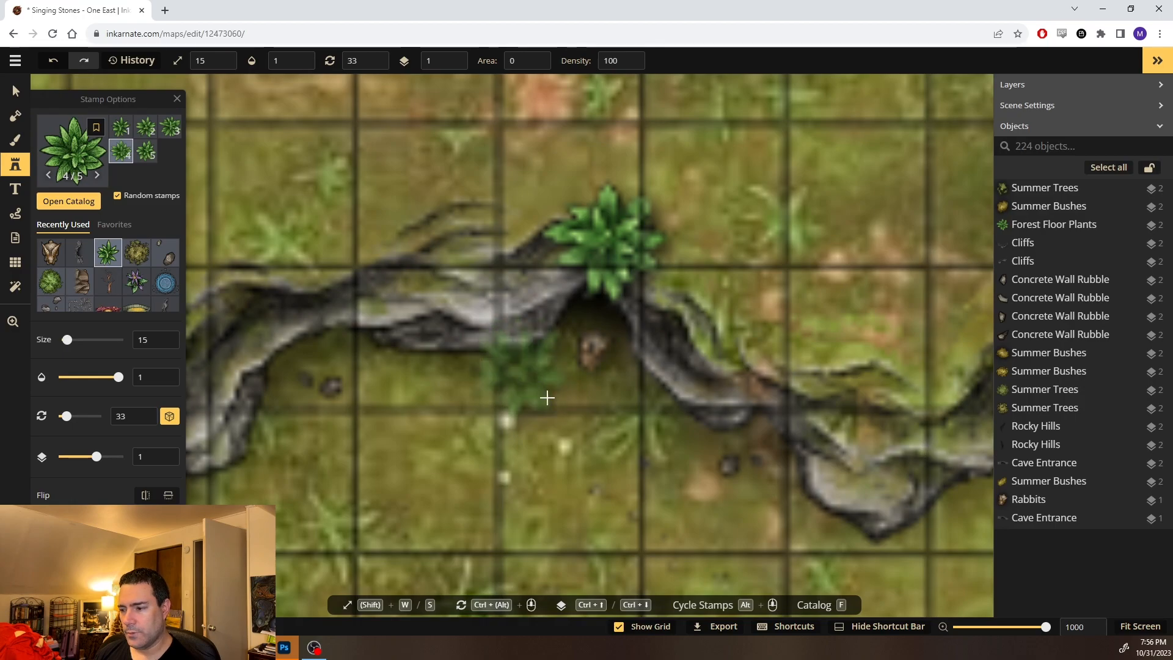
pyautogui.click(649, 425)
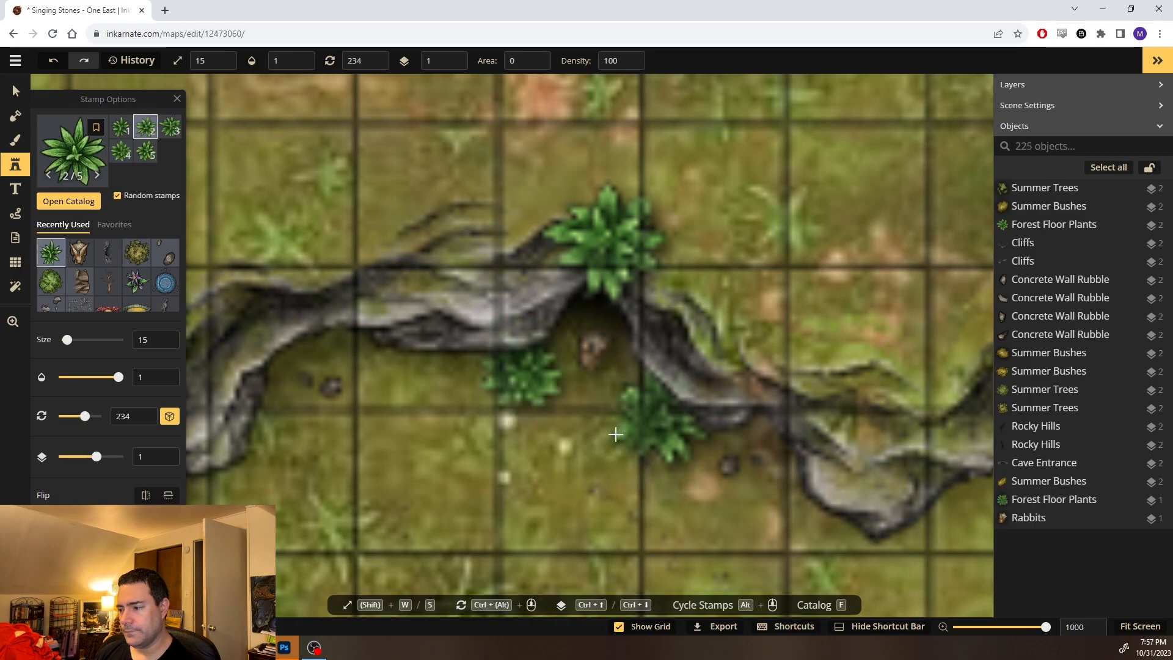
pyautogui.click(592, 442)
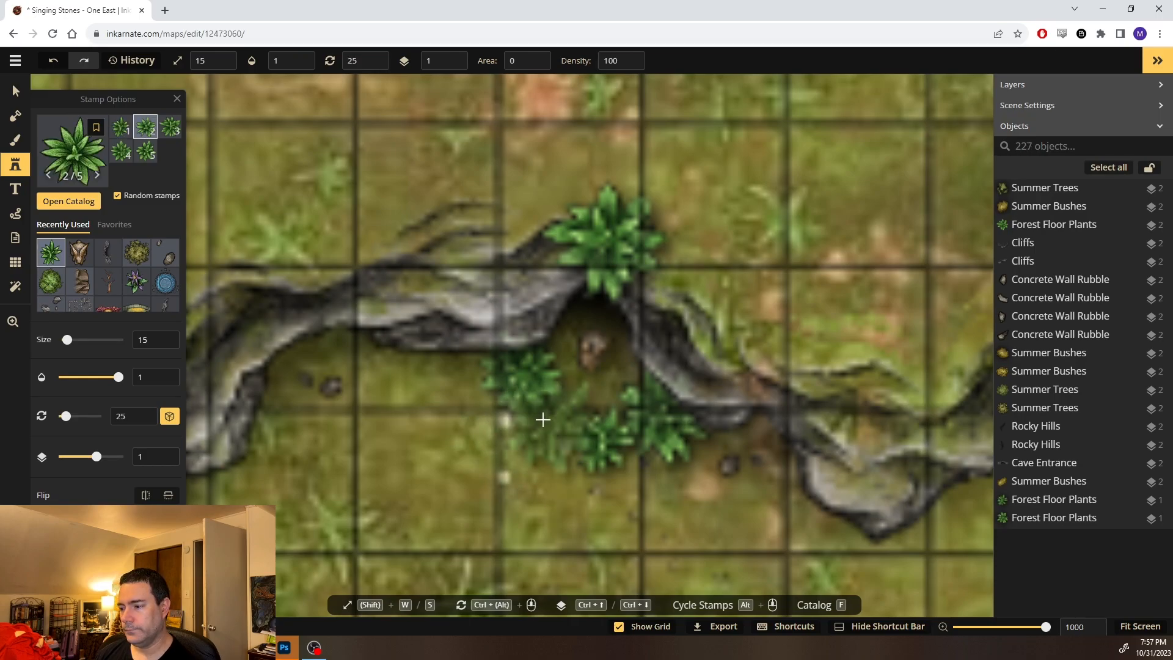
pyautogui.click(517, 294)
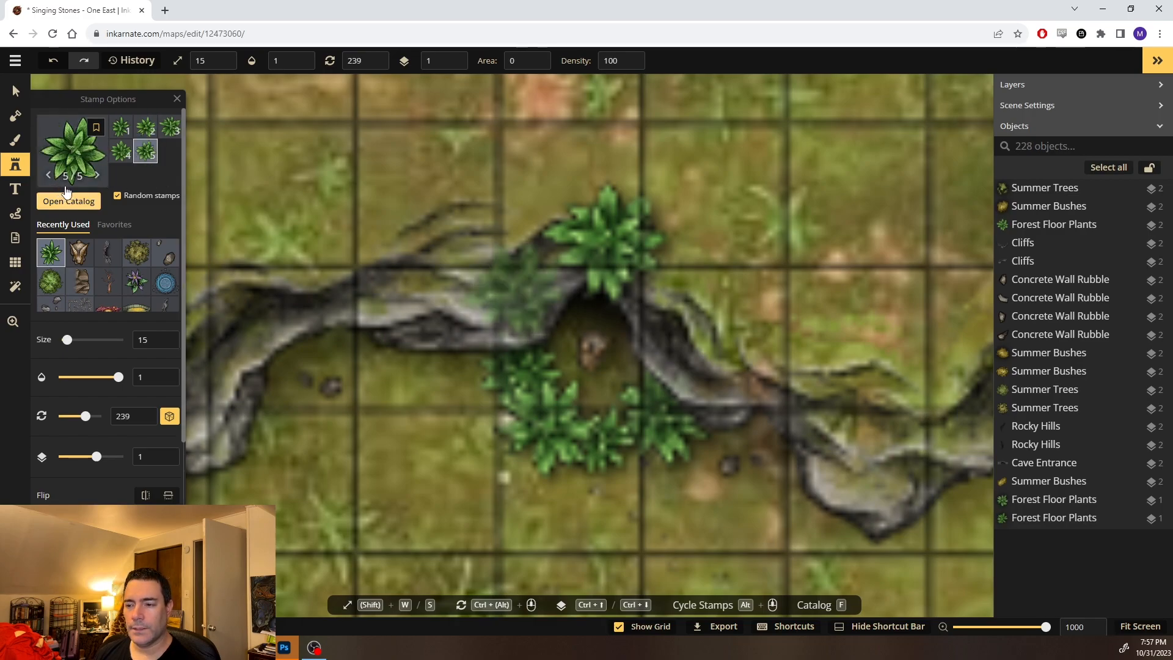
# Search the stamp catalog for "sparkle" and "gem", and select the yellow gem stamp from the Desert pack
pyautogui.click(69, 200)
pyautogui.write('sparkle')
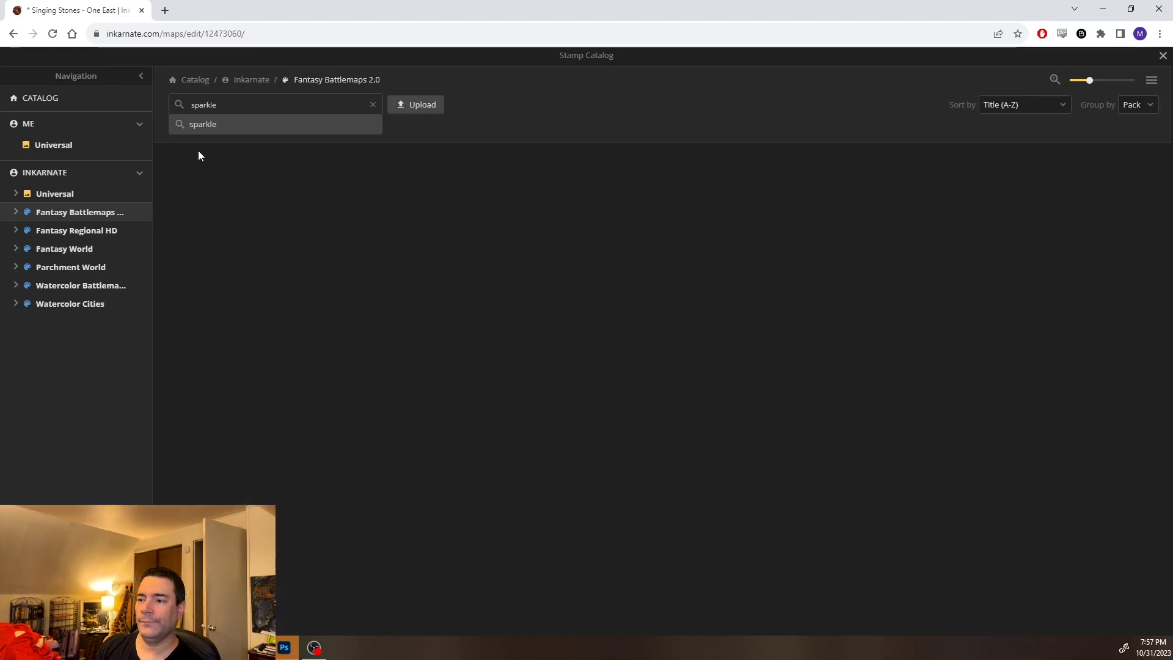
pyautogui.press('Return')
pyautogui.click(373, 104)
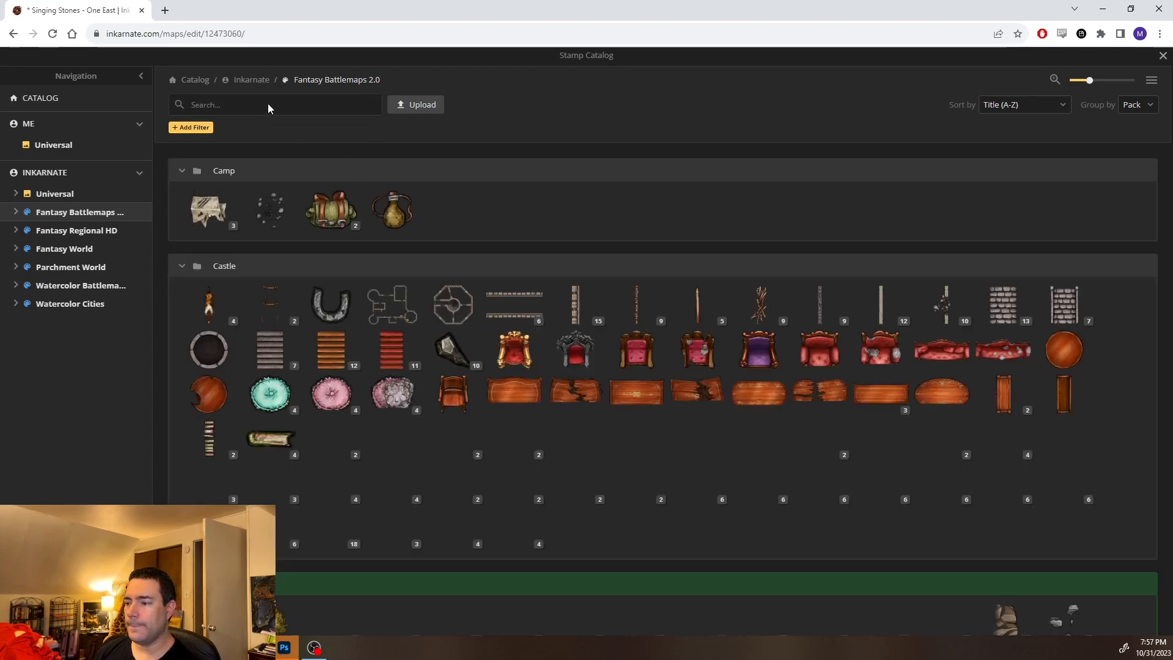
pyautogui.write('gem')
pyautogui.press('Return')
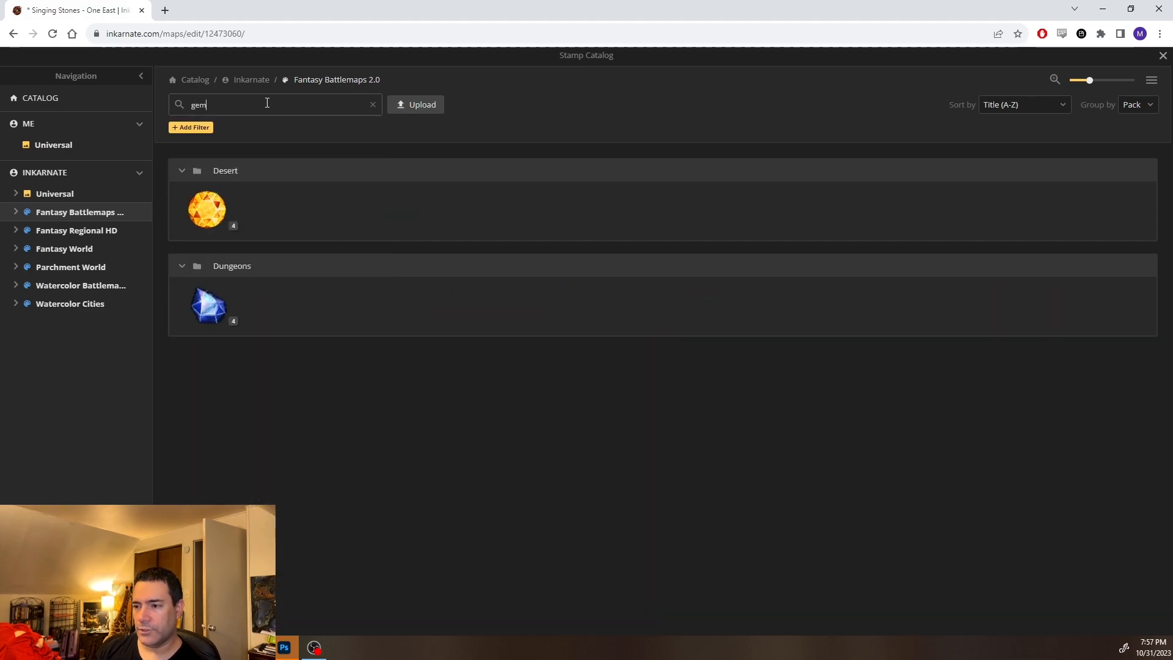
pyautogui.click(212, 214)
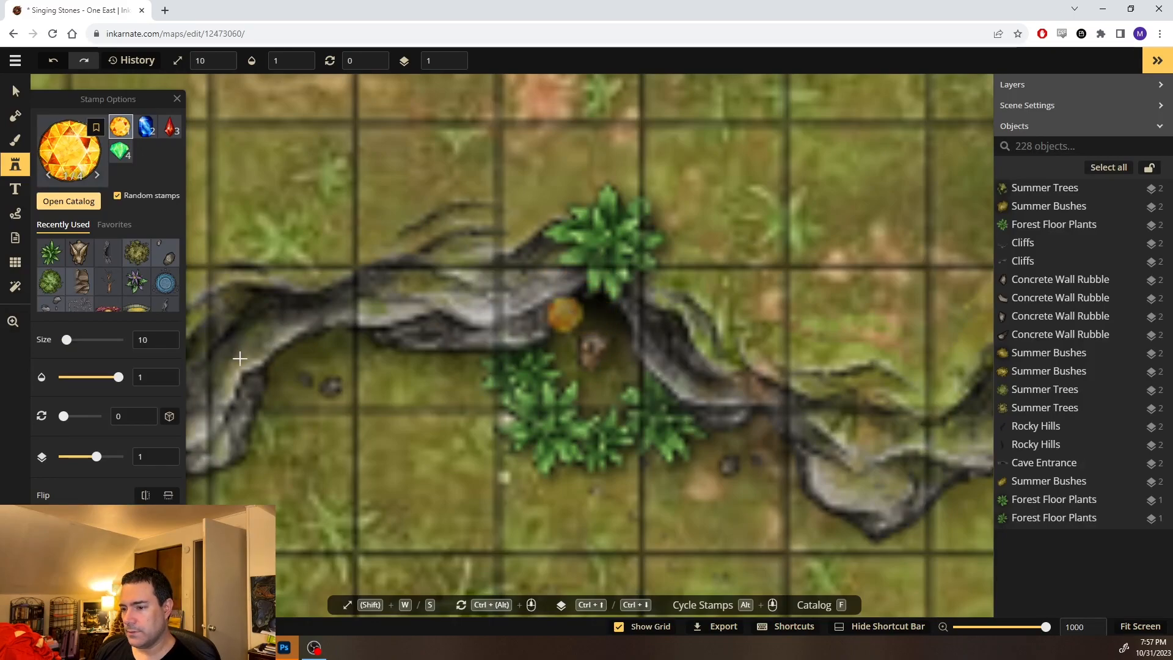
# Place a yellow gem at size 10 inside the small cave entrance, lower its opacity to 0.65, and delete the stray red gem
pyautogui.click(401, 457)
pyautogui.moveTo(426, 477); pyautogui.dragTo(404, 461)
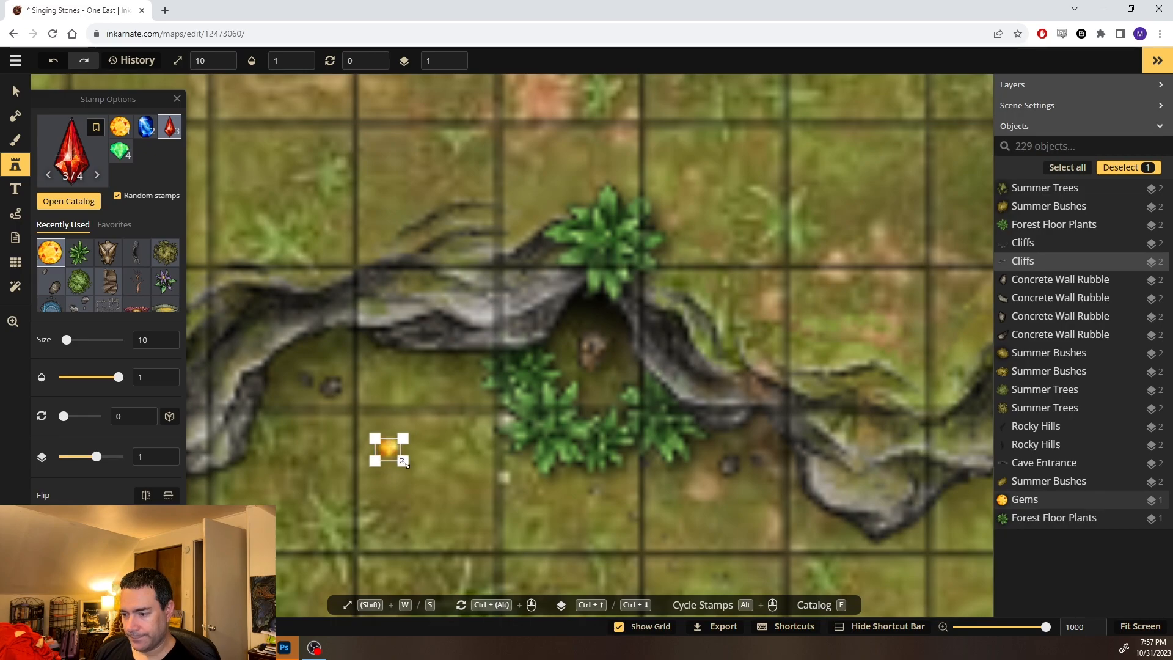
pyautogui.moveTo(384, 449)
pyautogui.mouseDown()
pyautogui.moveTo(579, 443)
pyautogui.moveTo(580, 310)
pyautogui.moveTo(591, 309)
pyautogui.mouseUp()
pyautogui.press('Up')
pyautogui.press('Right')
pyautogui.moveTo(118, 377); pyautogui.dragTo(109, 377)
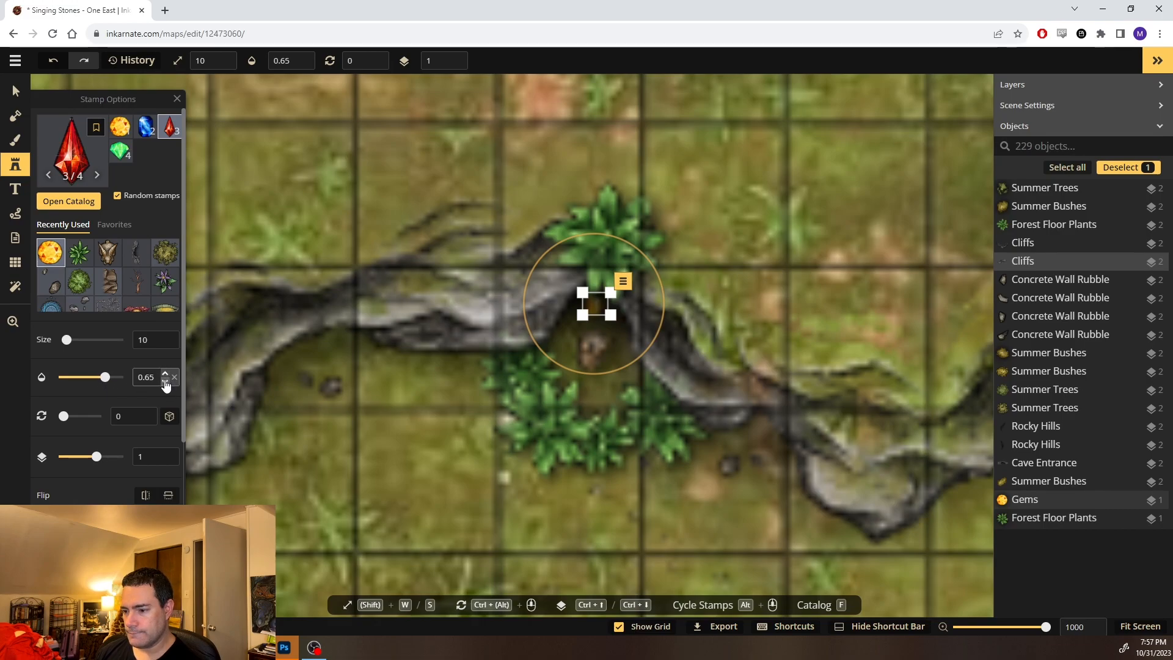
pyautogui.click(426, 426)
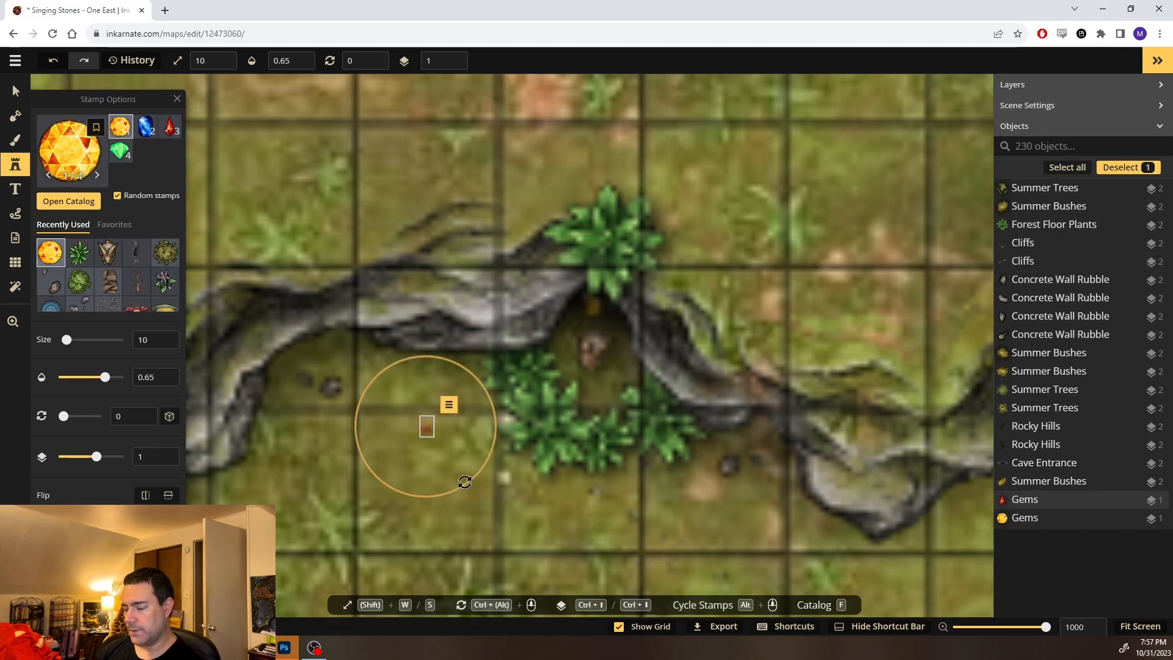
pyautogui.press('Delete')
pyautogui.click(14, 91)
pyautogui.click(422, 361)
pyautogui.scroll(-8, 421, 360)
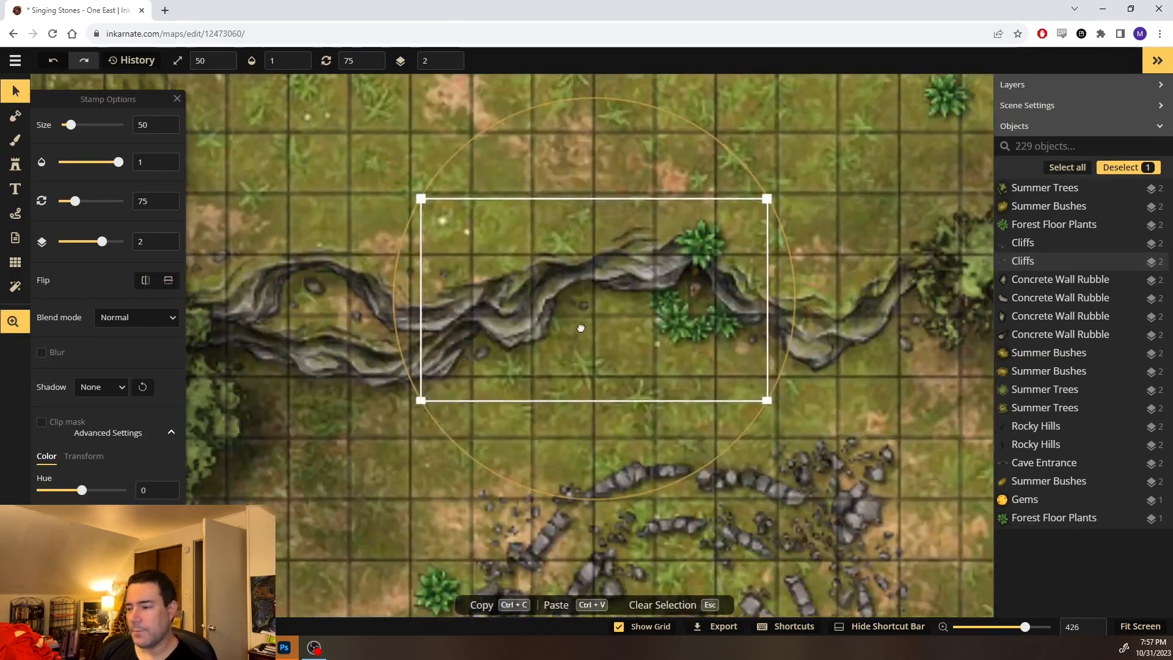
pyautogui.scroll(-4, 588, 327)
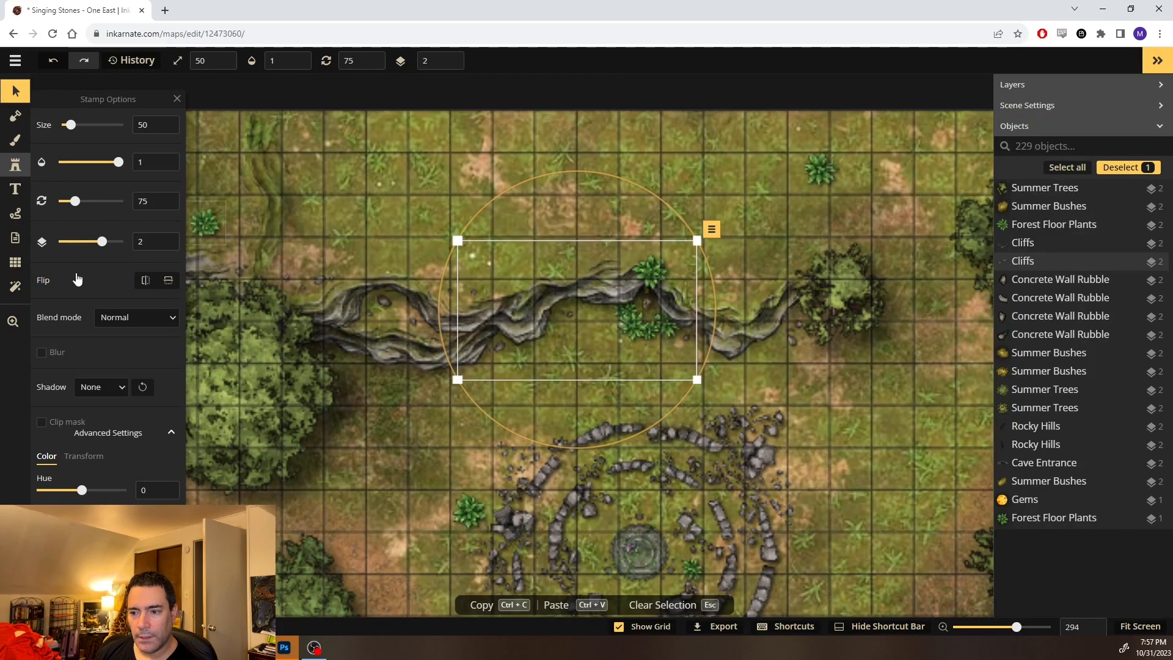
# Search the stamp catalog for "light" and select the soft glow stamp from the Core pack
pyautogui.click(15, 165)
pyautogui.click(73, 204)
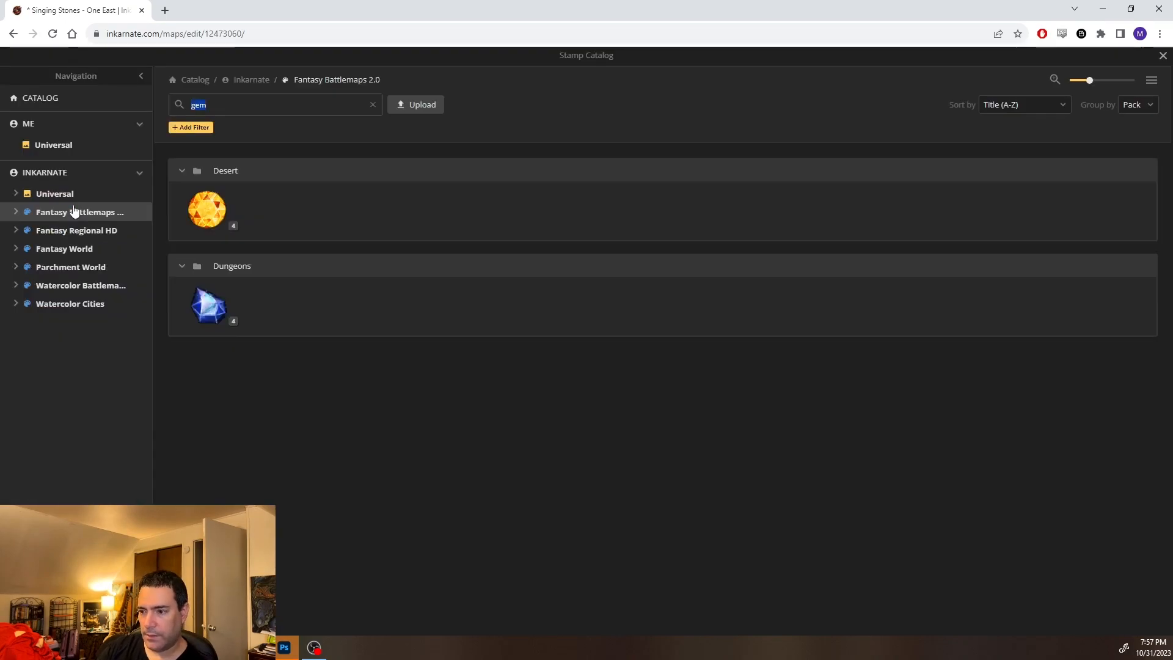
pyautogui.write('light')
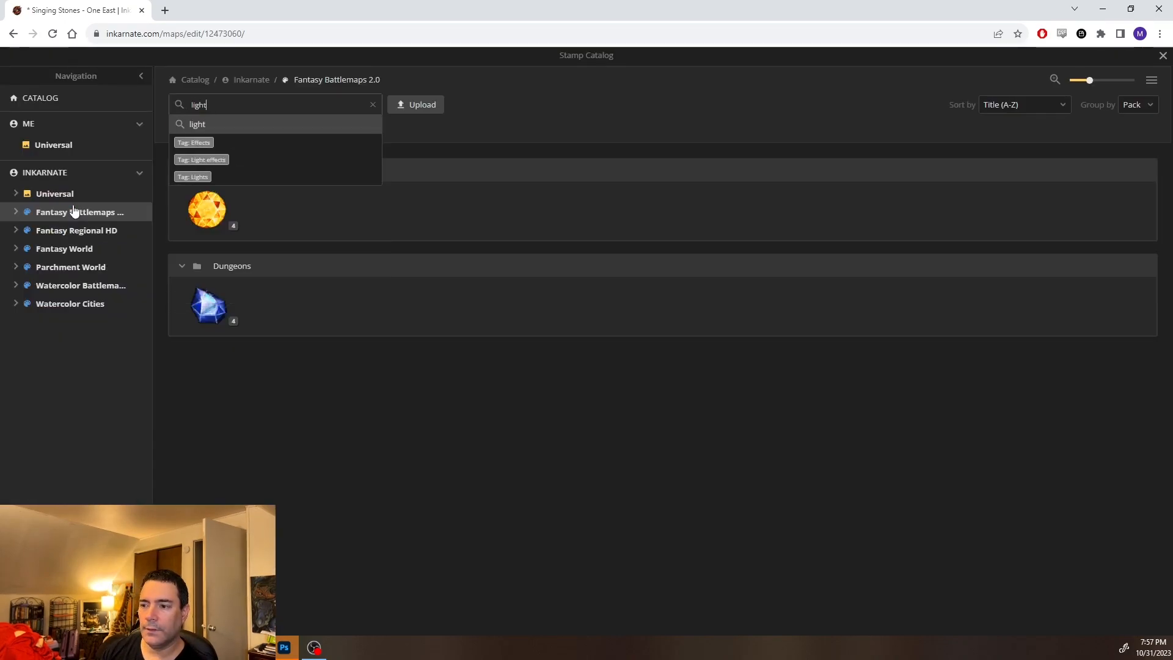
pyautogui.press('Return')
pyautogui.scroll(-1, 317, 490)
pyautogui.scroll(-8, 317, 489)
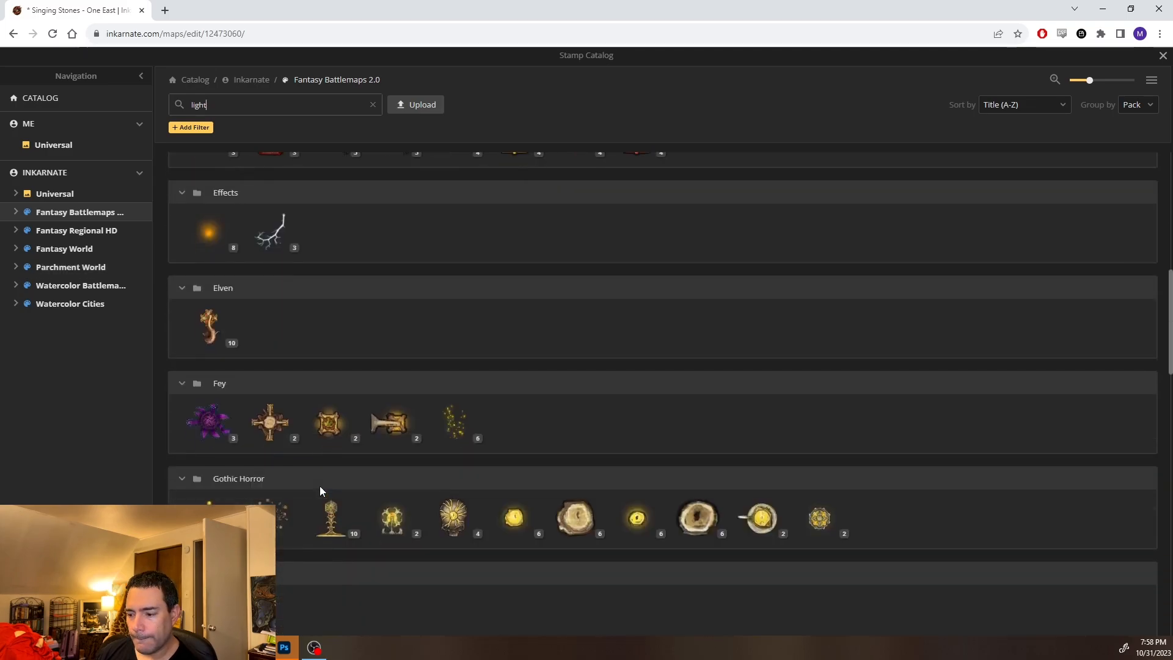
pyautogui.scroll(-5, 320, 486)
pyautogui.scroll(10, 331, 424)
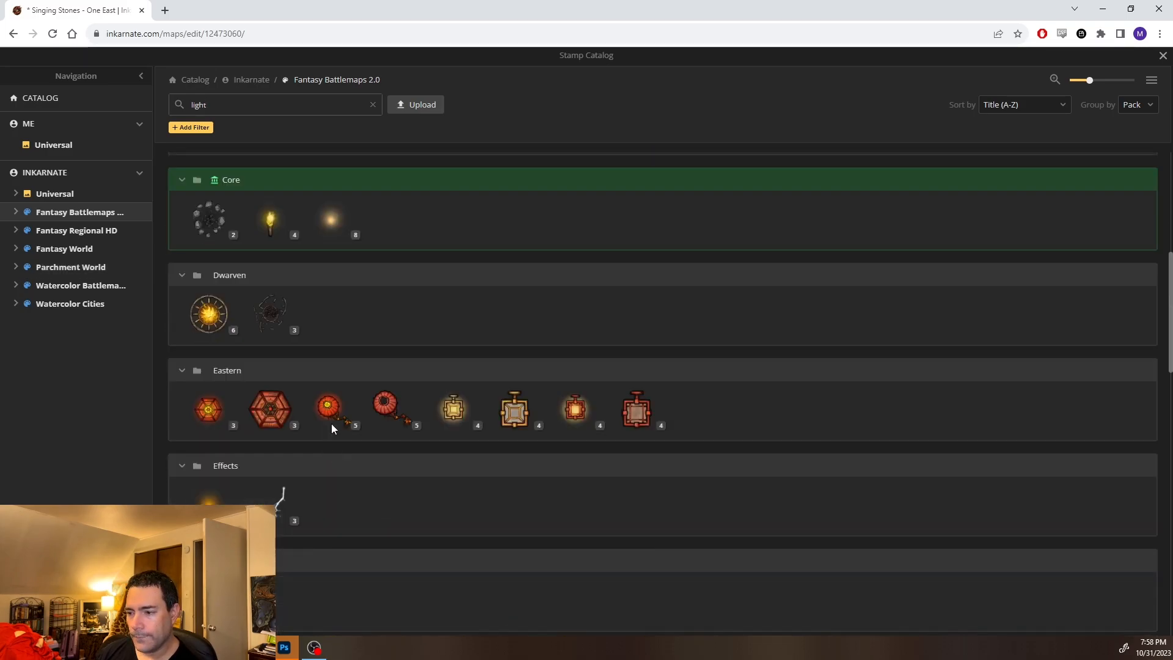
pyautogui.scroll(3, 331, 424)
pyautogui.click(330, 378)
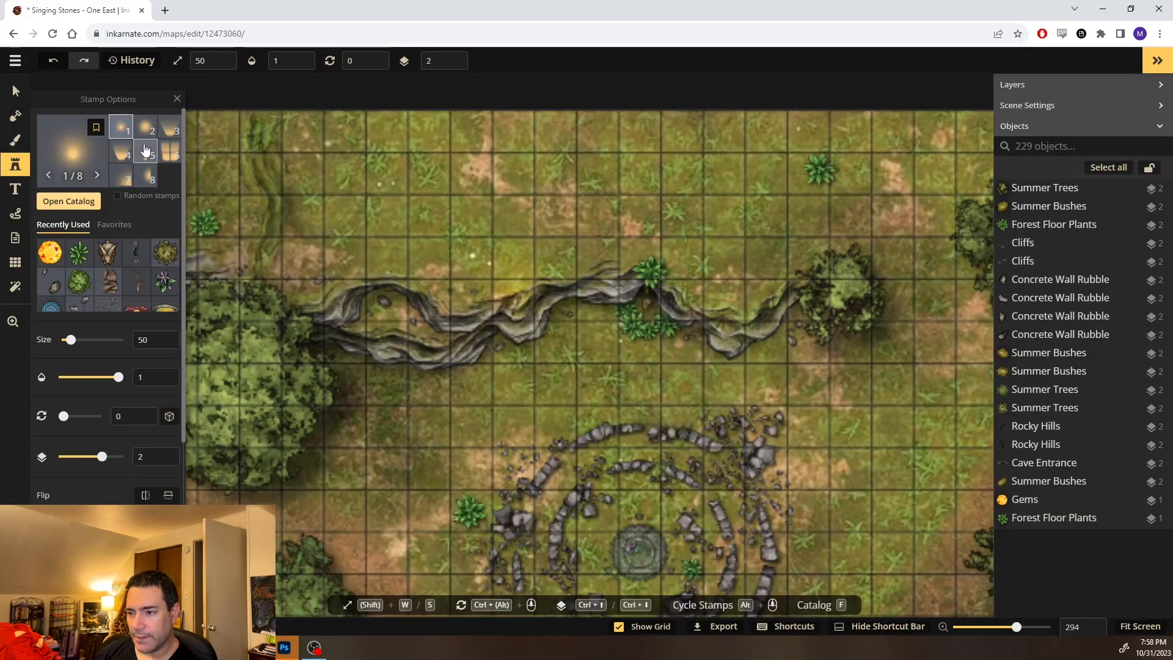
# Place the fifth light variant, the tall beam, beside the small cave on layer 2 and scale it down to size 10
pyautogui.scroll(-2, 131, 148)
pyautogui.scroll(2, 131, 152)
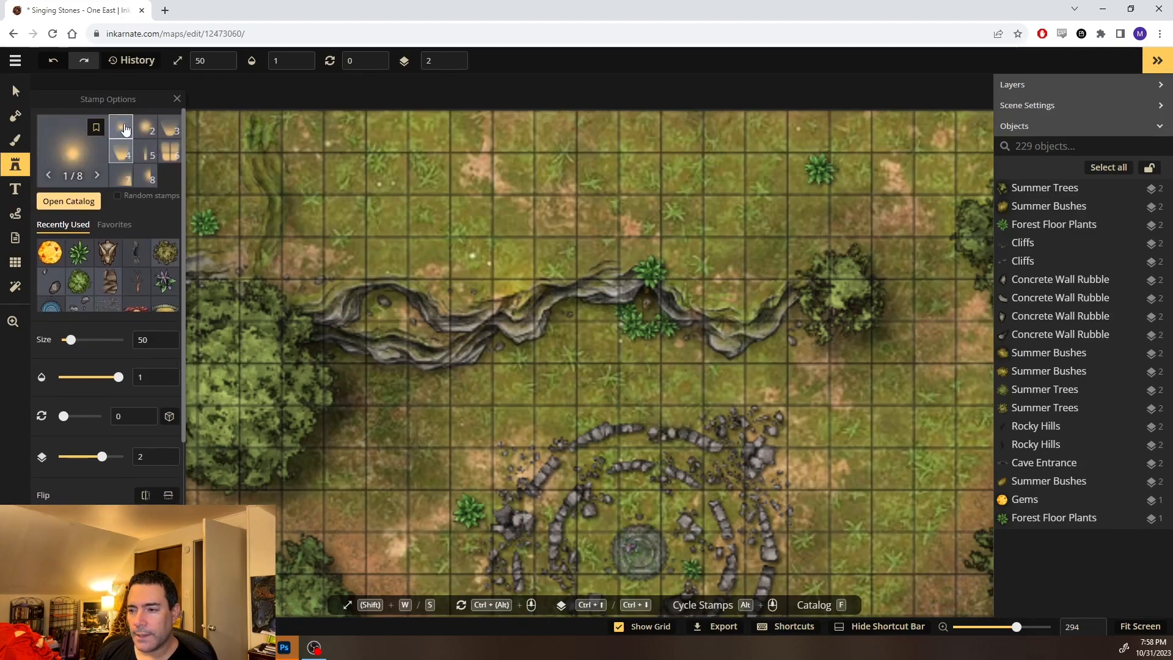
pyautogui.click(149, 152)
pyautogui.scroll(5, 654, 305)
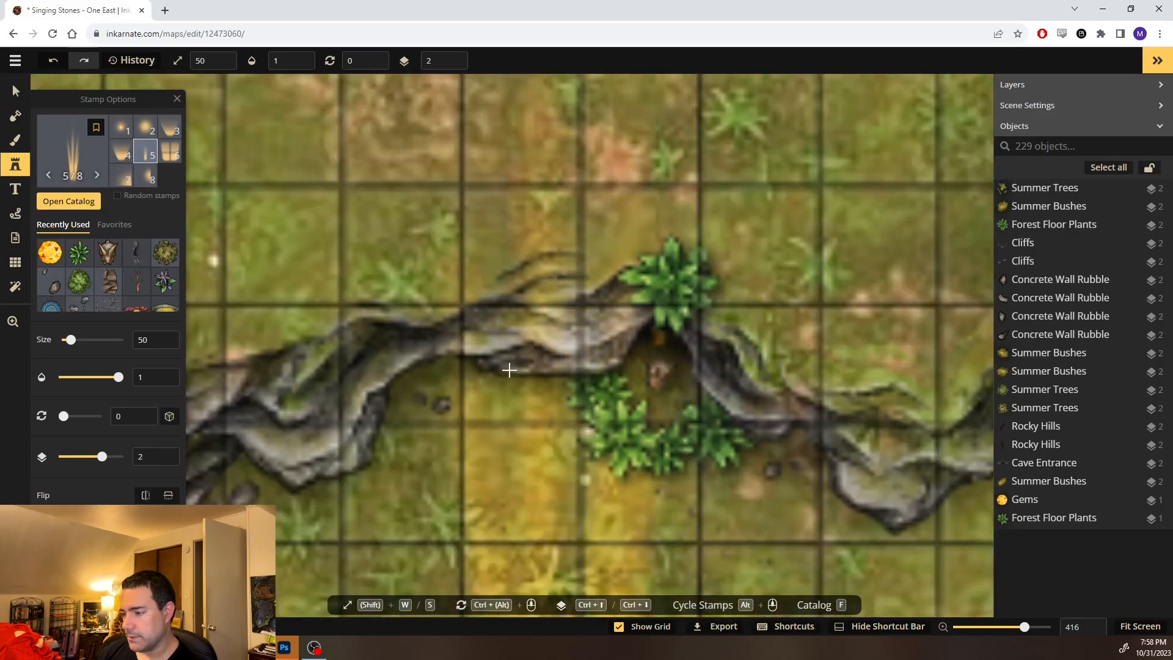
pyautogui.click(511, 365)
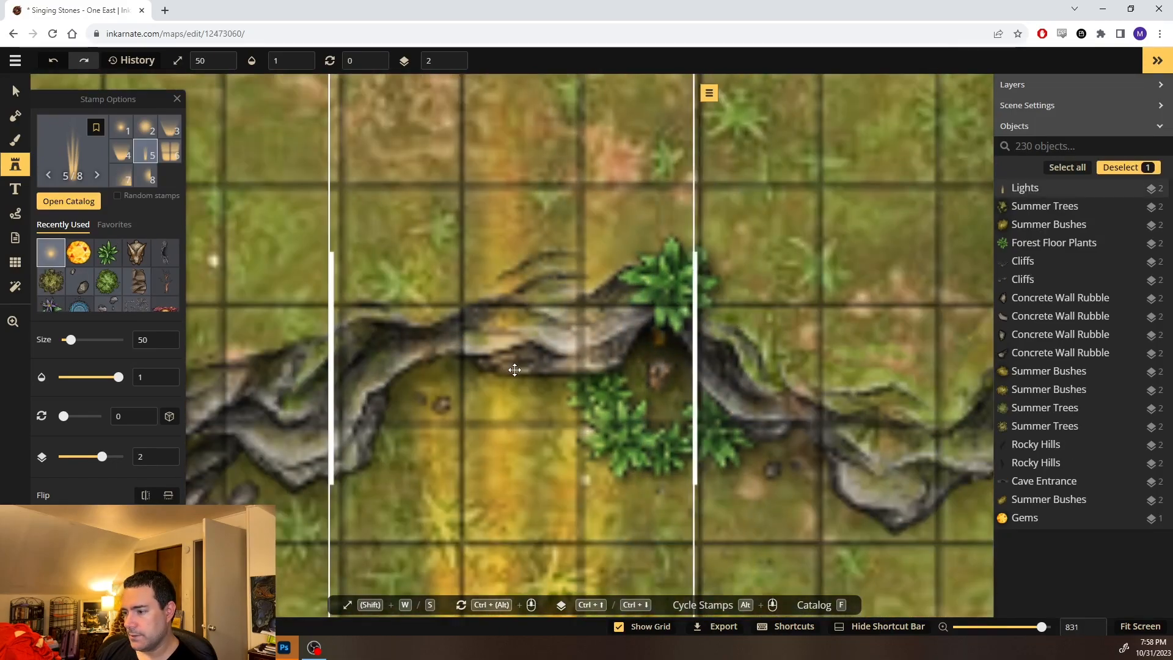
pyautogui.scroll(-10, 512, 363)
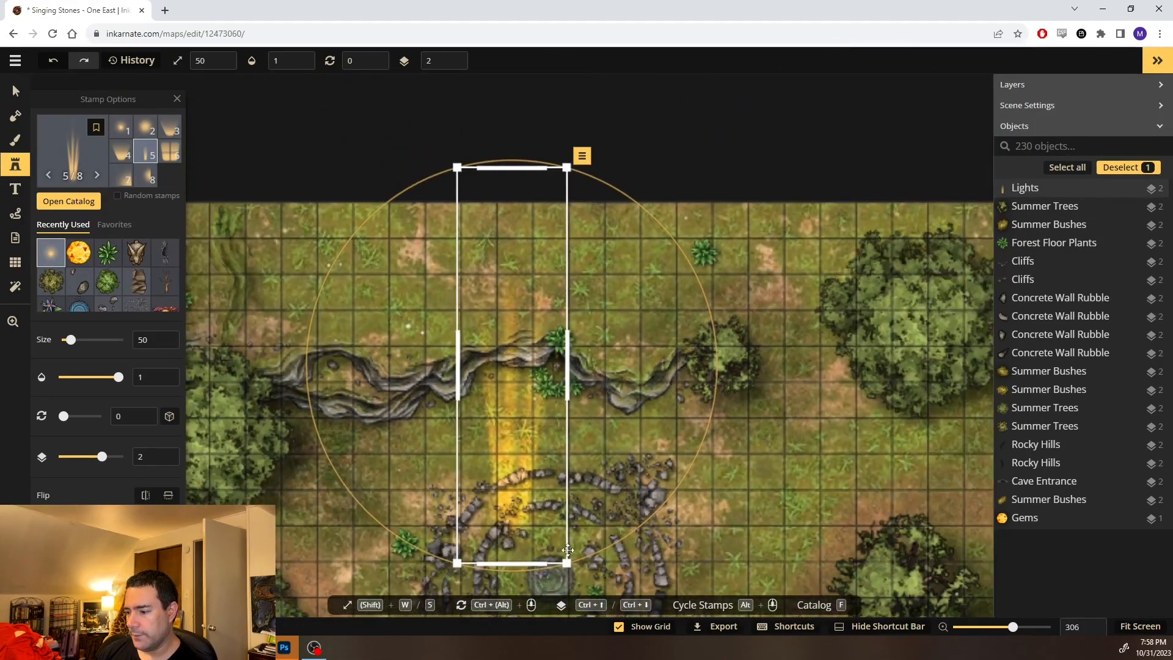
pyautogui.moveTo(566, 561); pyautogui.dragTo(406, 280)
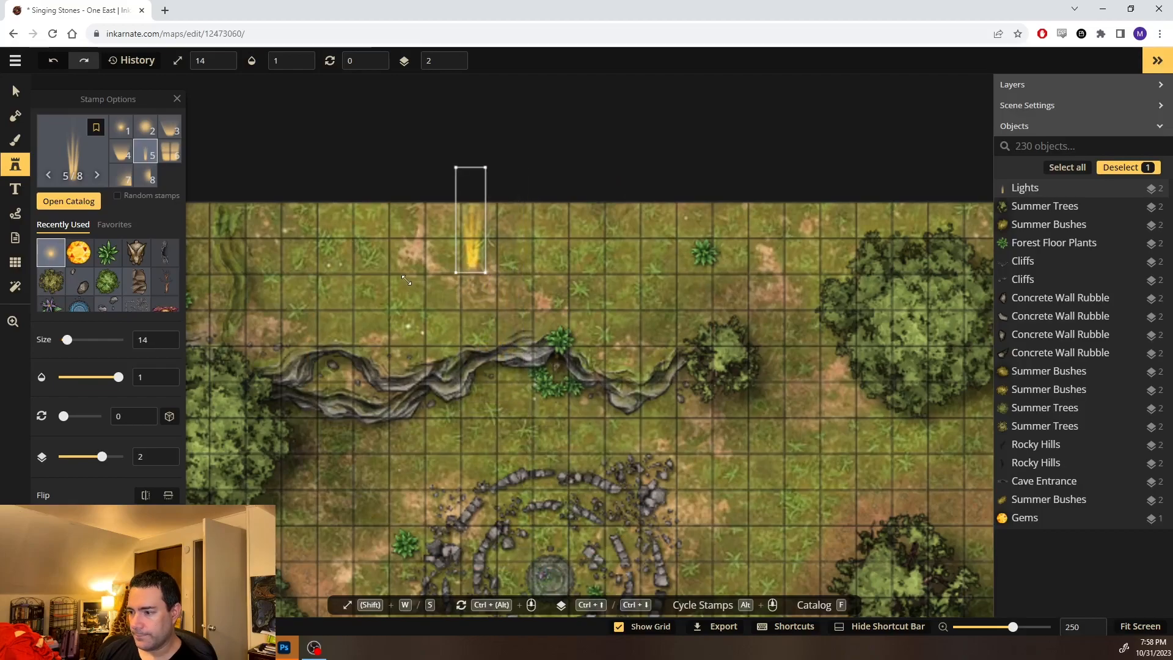
# Rotate the light beam to 203 degrees and move it over the small cave entrance
pyautogui.scroll(5, 489, 248)
pyautogui.moveTo(474, 231); pyautogui.dragTo(619, 423)
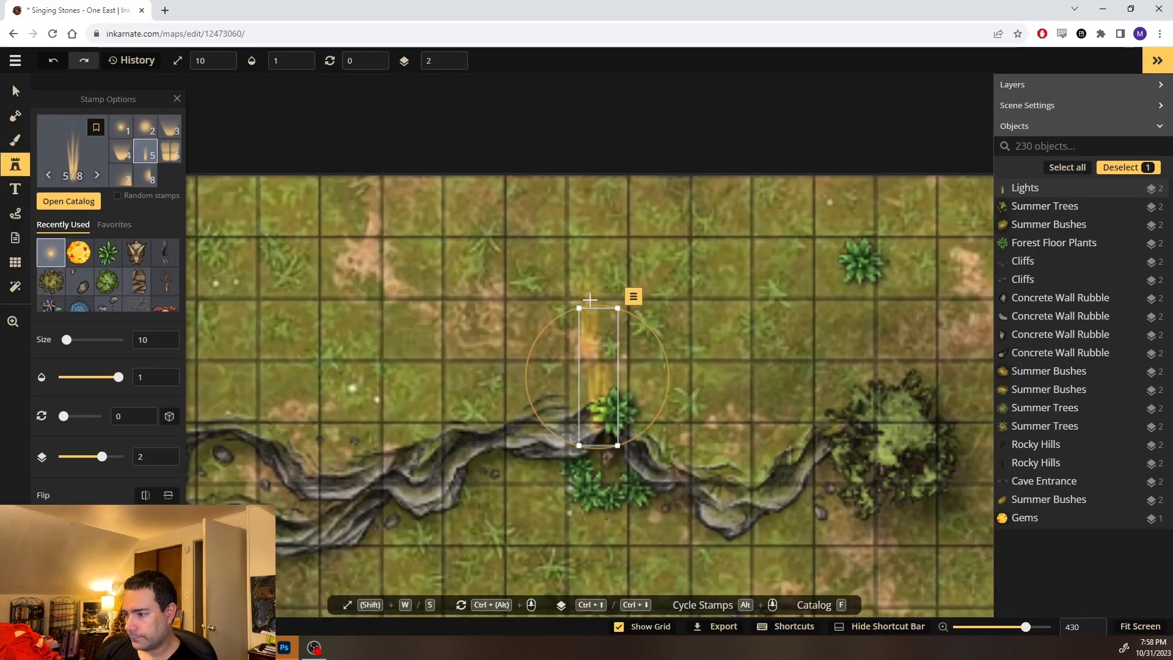
pyautogui.moveTo(452, 440); pyautogui.dragTo(642, 351)
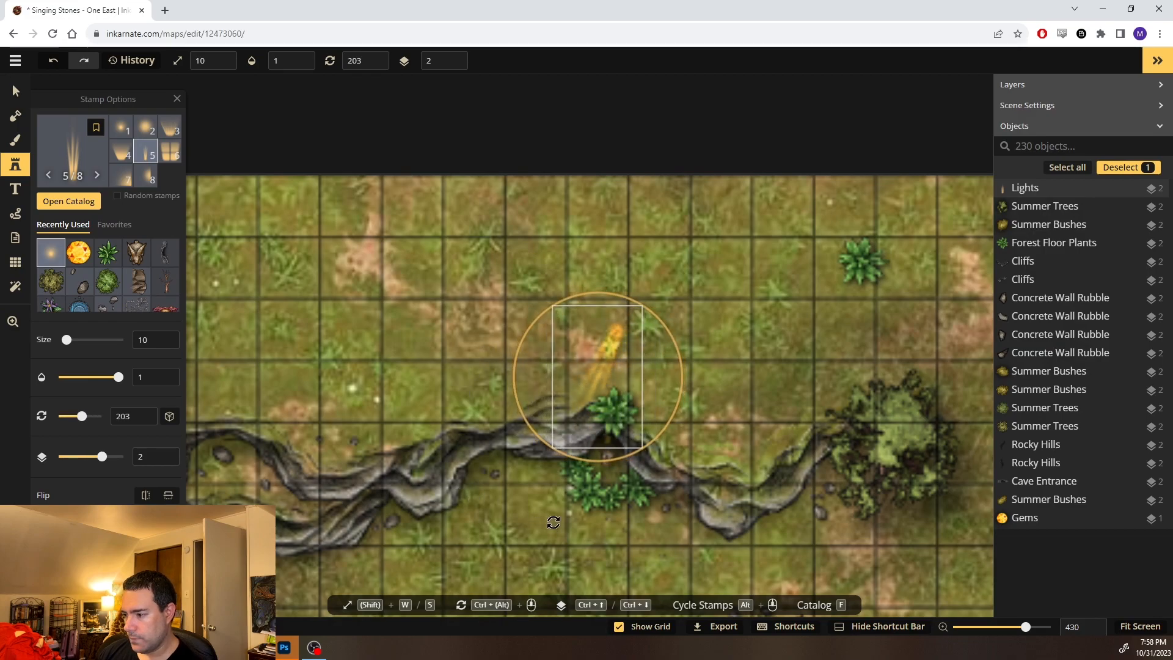
pyautogui.scroll(5, 642, 351)
pyautogui.scroll(2, 639, 343)
pyautogui.moveTo(556, 375); pyautogui.dragTo(570, 534)
pyautogui.press('space')
pyautogui.moveTo(723, 448); pyautogui.dragTo(733, 231)
pyautogui.moveTo(566, 380); pyautogui.dragTo(537, 444)
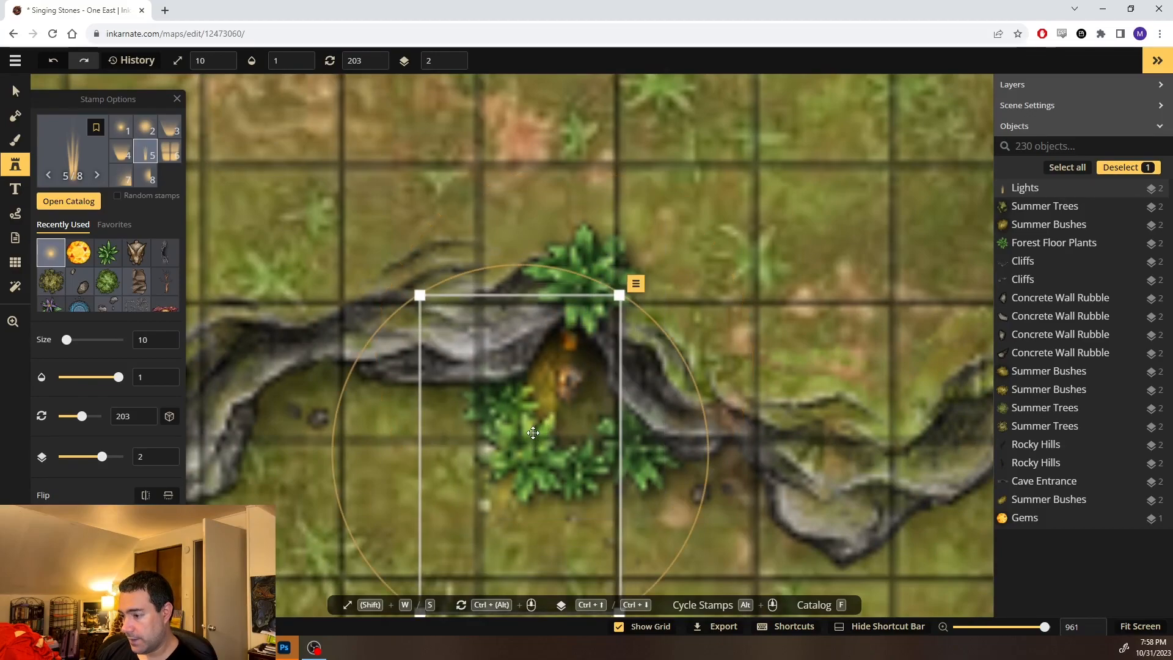
# Shrink the light beam further and fit it inside the small cave entrance over the gem and rabbit
pyautogui.scroll(-3, 533, 433)
pyautogui.moveTo(458, 550); pyautogui.dragTo(507, 473)
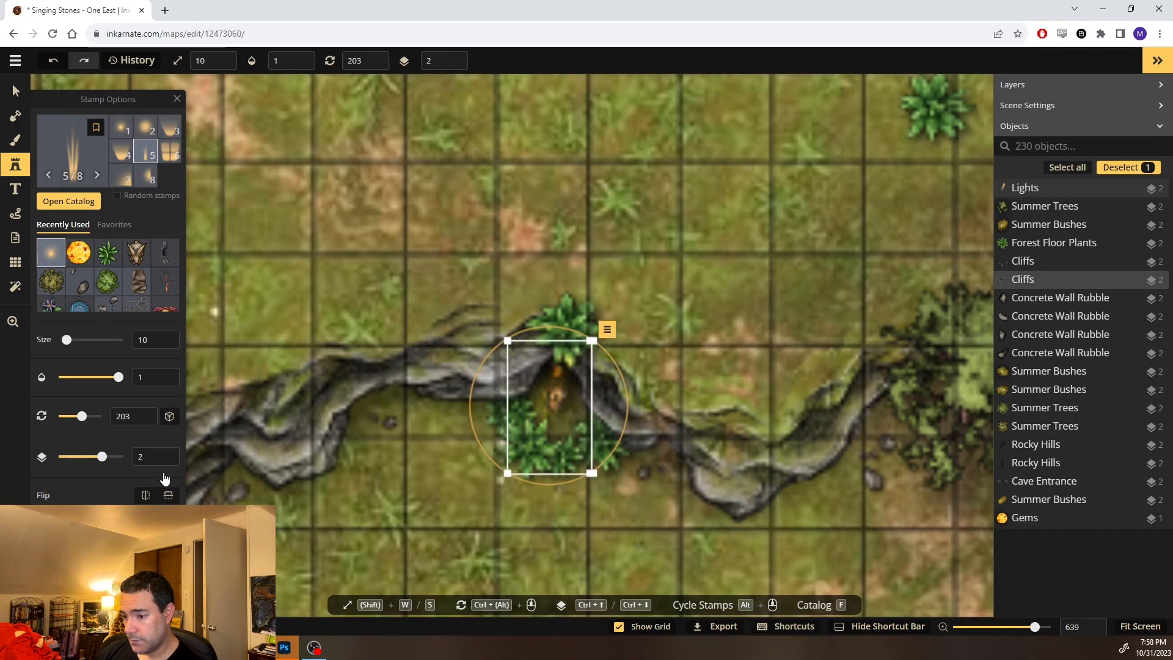
pyautogui.scroll(-4, 134, 460)
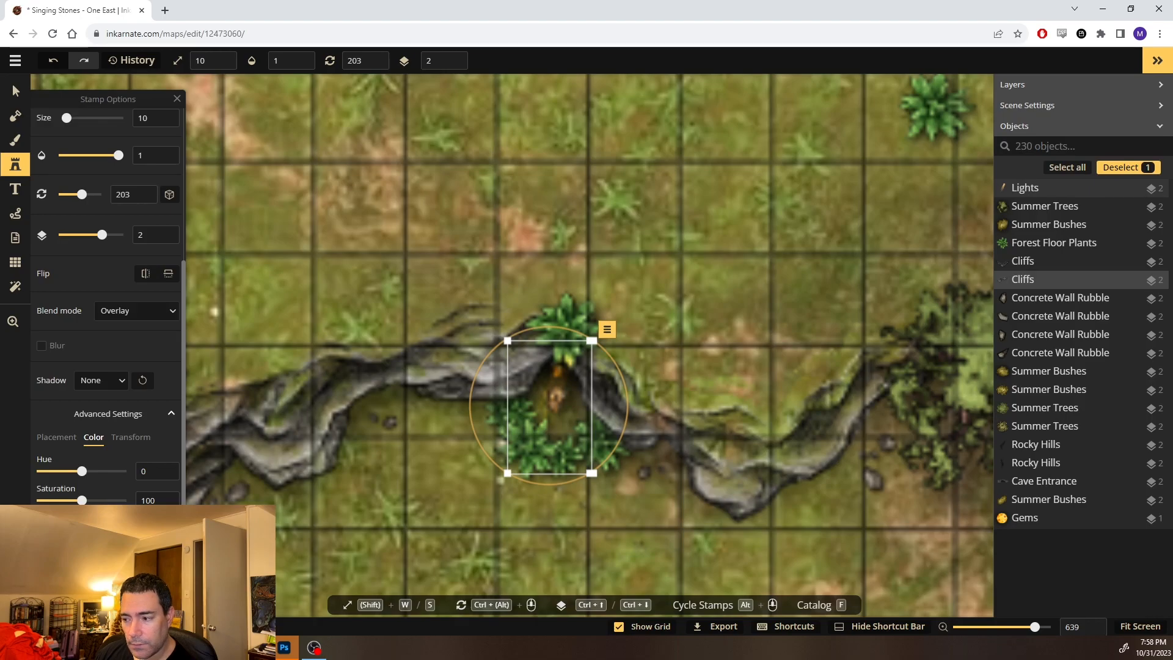
pyautogui.moveTo(559, 383)
pyautogui.mouseDown()
pyautogui.moveTo(538, 402)
pyautogui.moveTo(550, 397)
pyautogui.mouseUp()
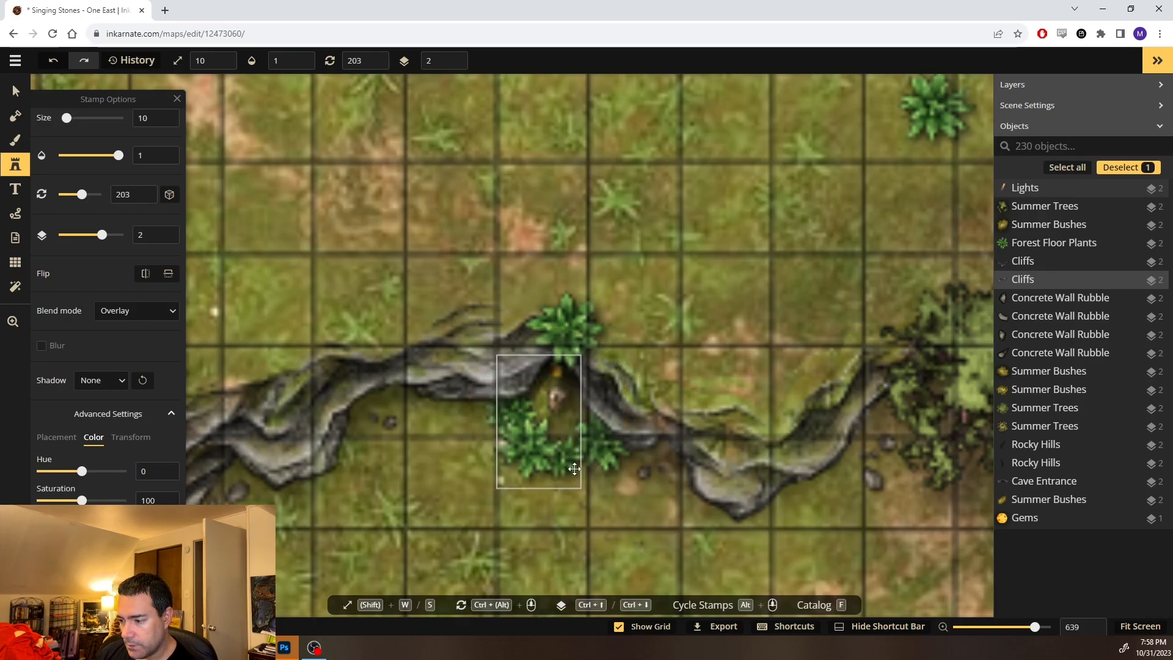
pyautogui.moveTo(574, 469); pyautogui.dragTo(574, 469)
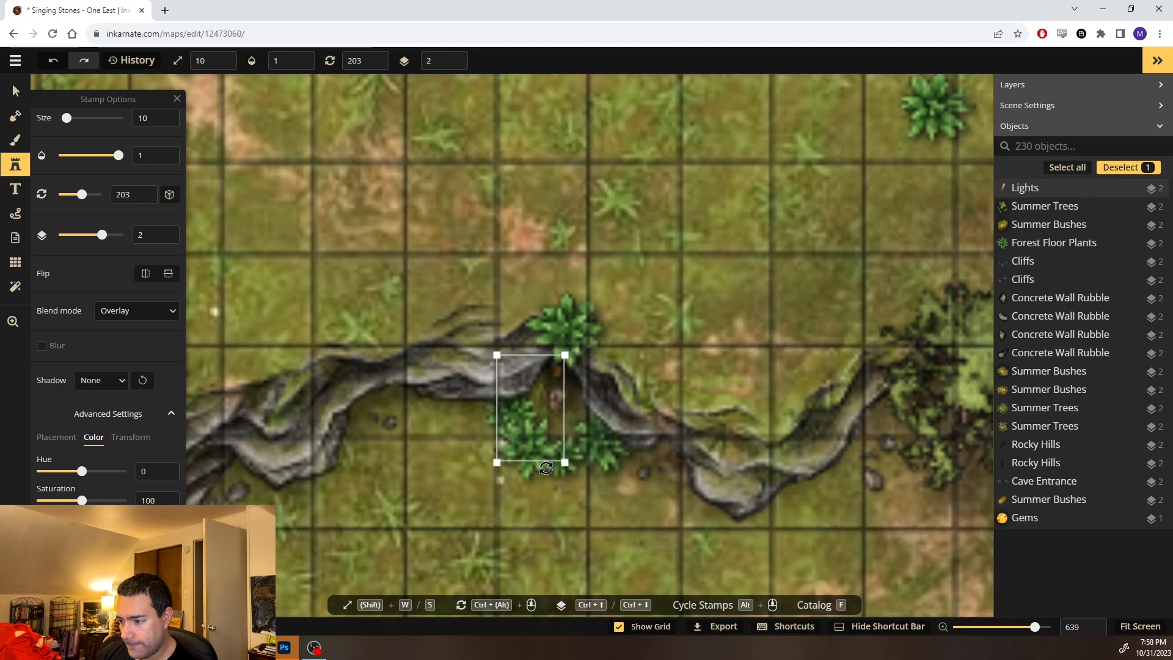
pyautogui.moveTo(539, 398); pyautogui.dragTo(555, 405)
pyautogui.moveTo(579, 465); pyautogui.dragTo(562, 438)
pyautogui.moveTo(537, 397); pyautogui.dragTo(548, 396)
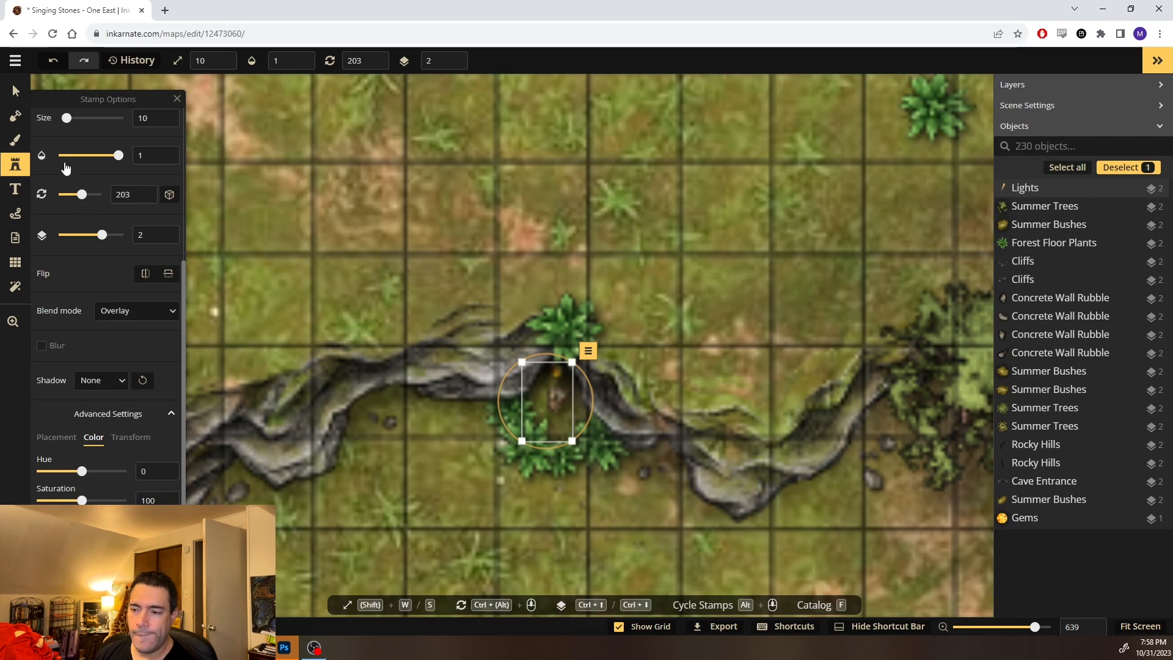
# Add a second light beam of matching size, rotated to 162 degrees, on the other side of the cave entrance
pyautogui.click(654, 351)
pyautogui.moveTo(664, 306); pyautogui.dragTo(569, 389)
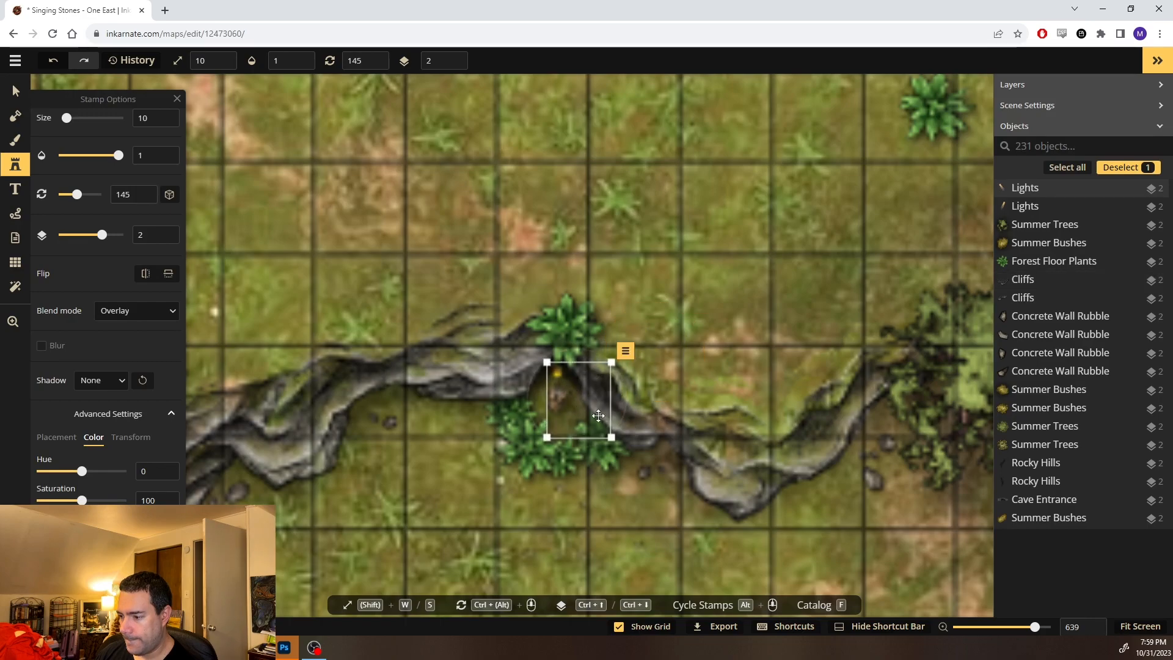
pyautogui.moveTo(623, 416); pyautogui.dragTo(617, 428)
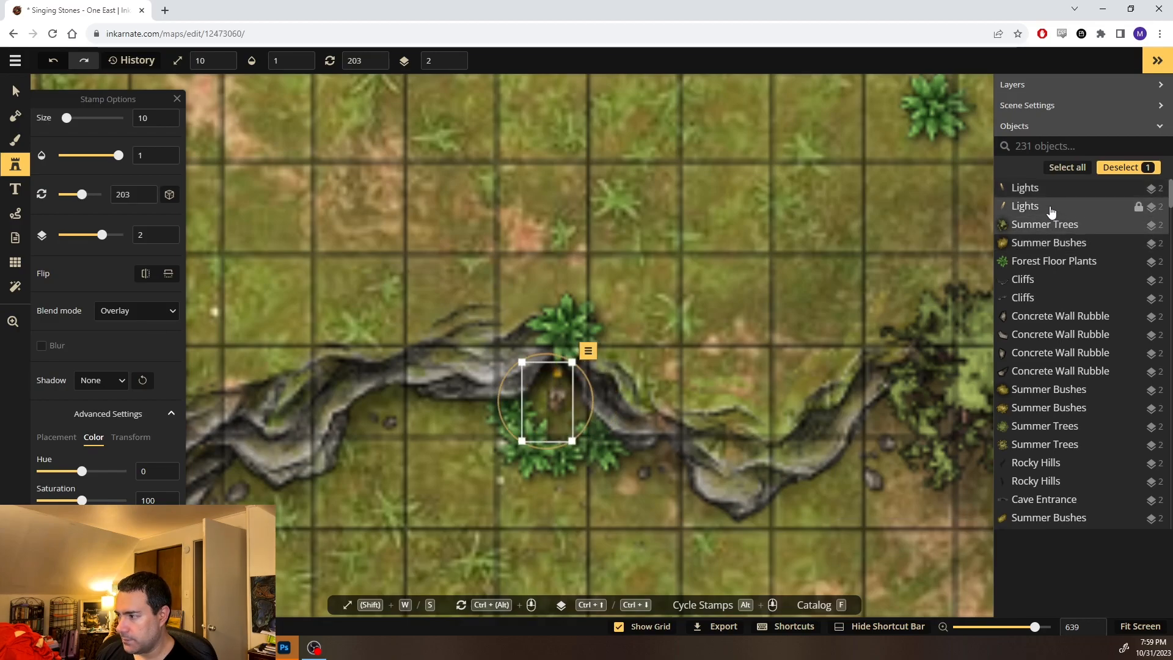
pyautogui.keyDown('shift'); pyautogui.click(1040, 190); pyautogui.keyUp('shift')
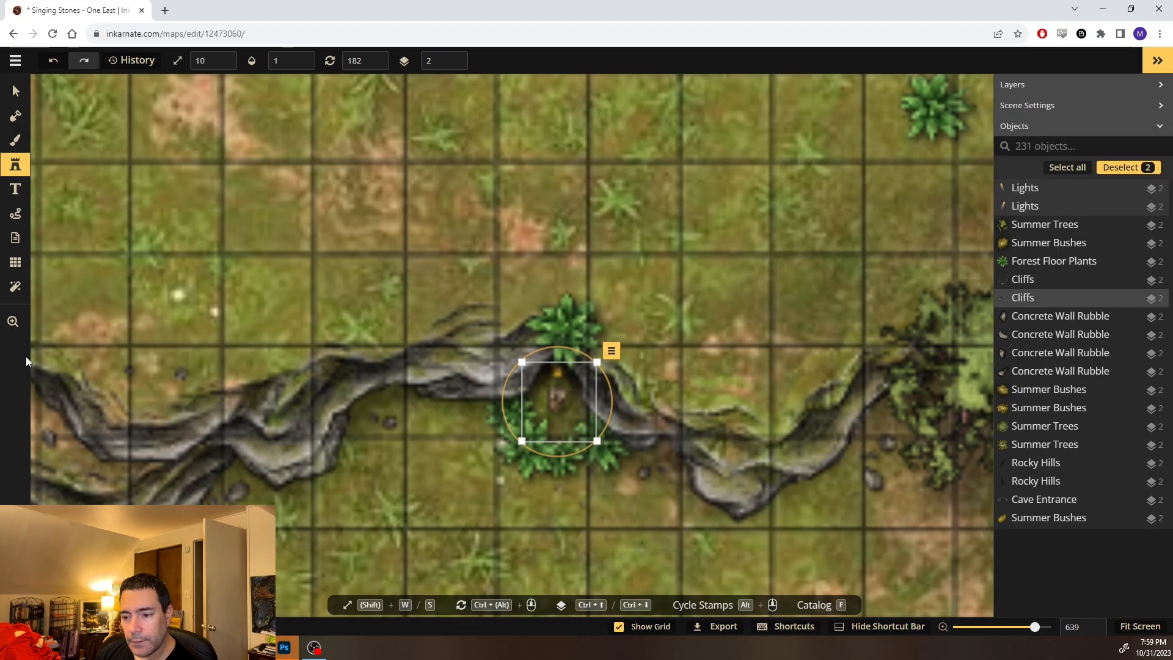
pyautogui.click(609, 351)
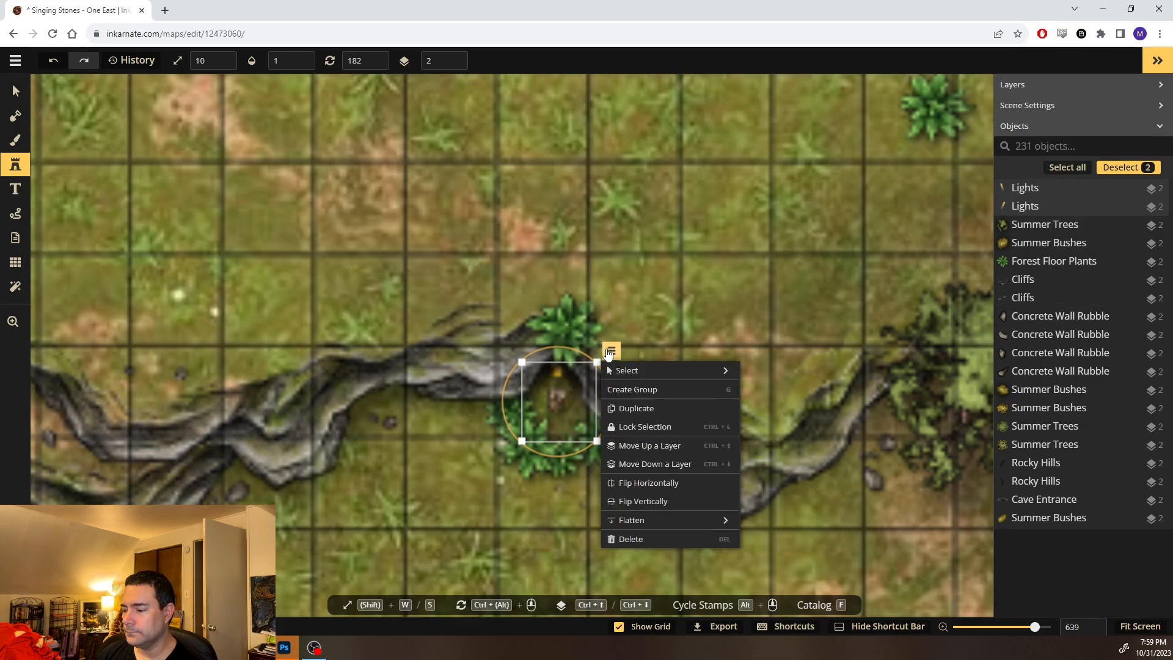
pyautogui.moveTo(659, 372)
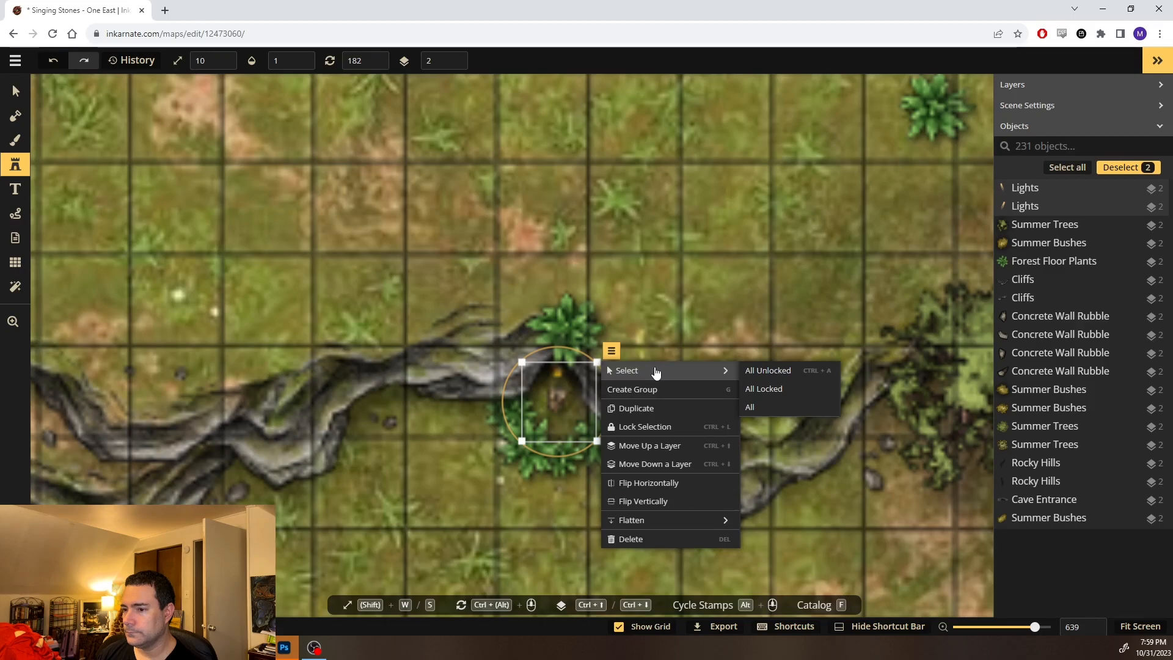
pyautogui.click(607, 367)
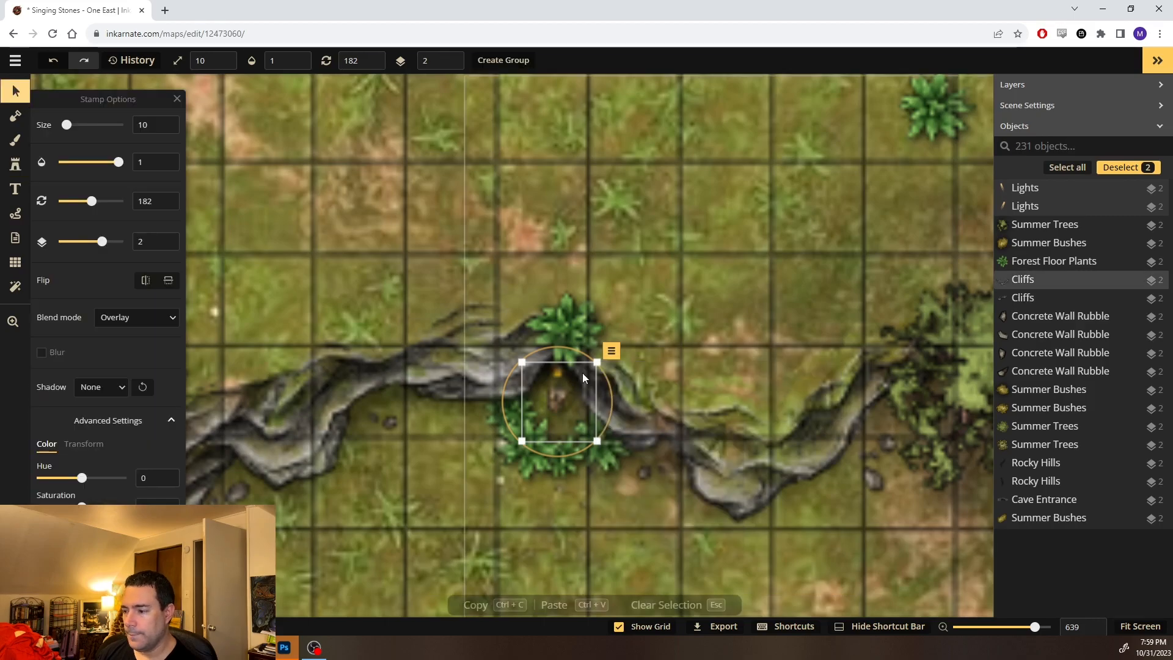
# Set the opacity of each of the two cave light beams to 0.6 and clear the selection
pyautogui.click(1082, 190)
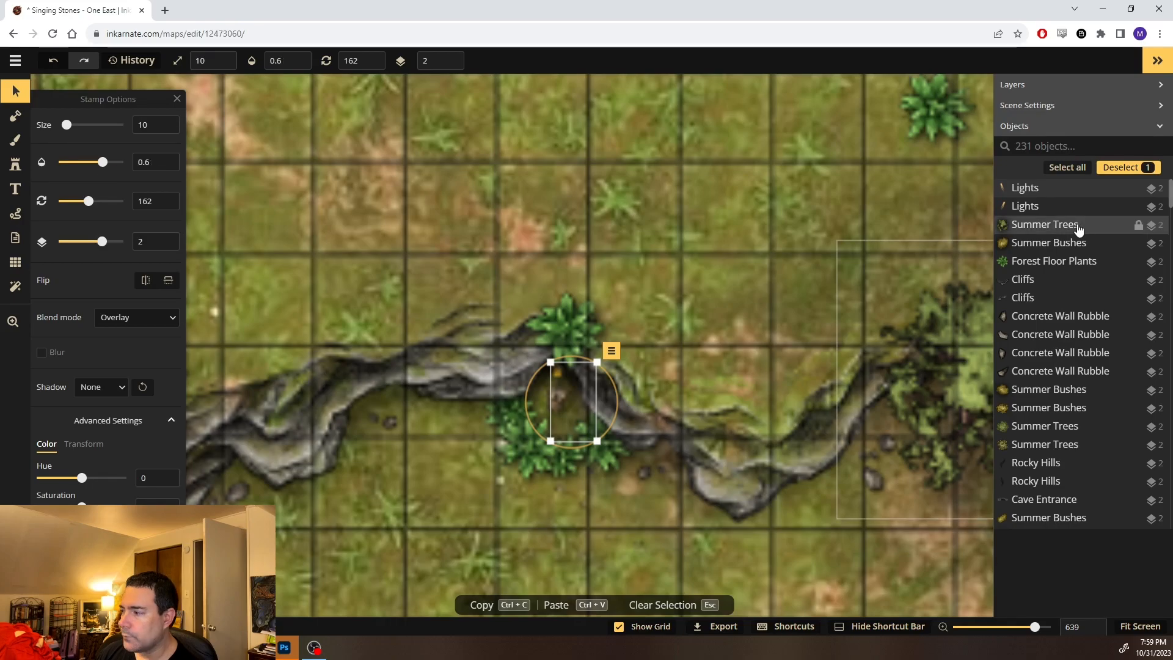
pyautogui.click(1032, 206)
pyautogui.doubleClick(142, 160)
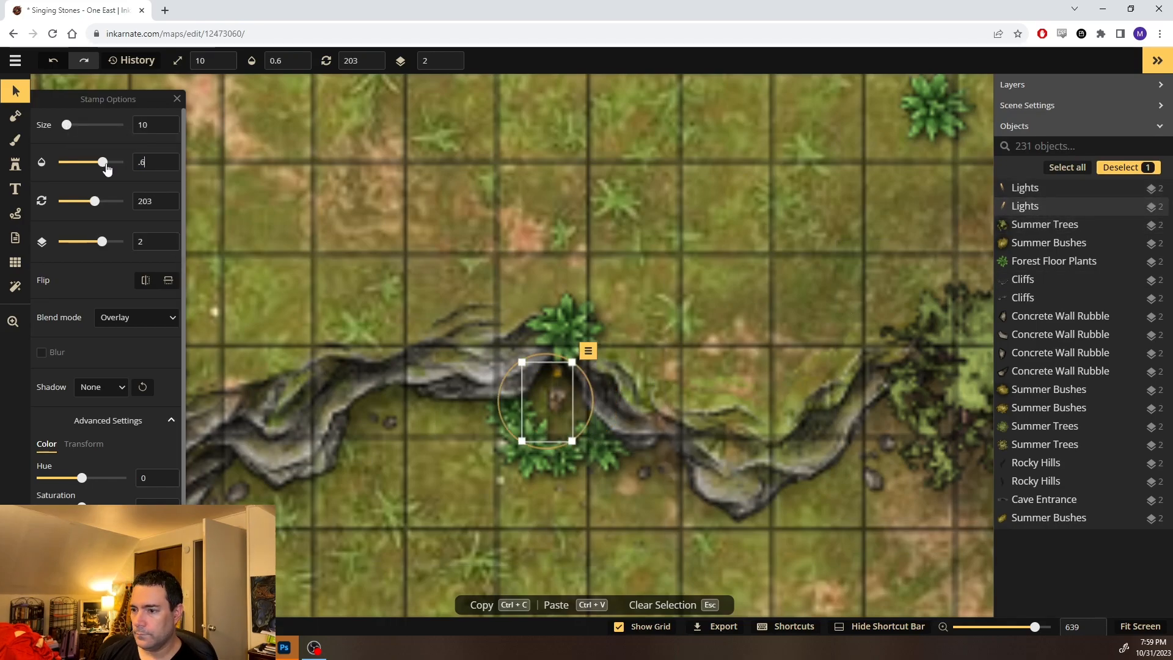
pyautogui.press('Escape')
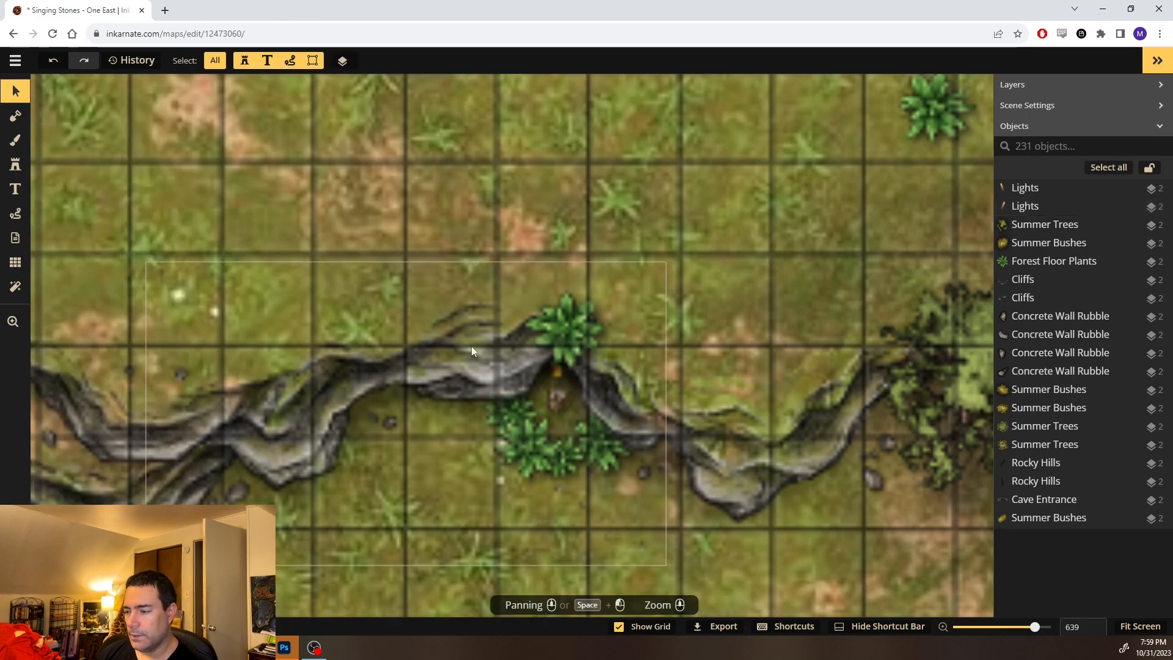
pyautogui.click(559, 373)
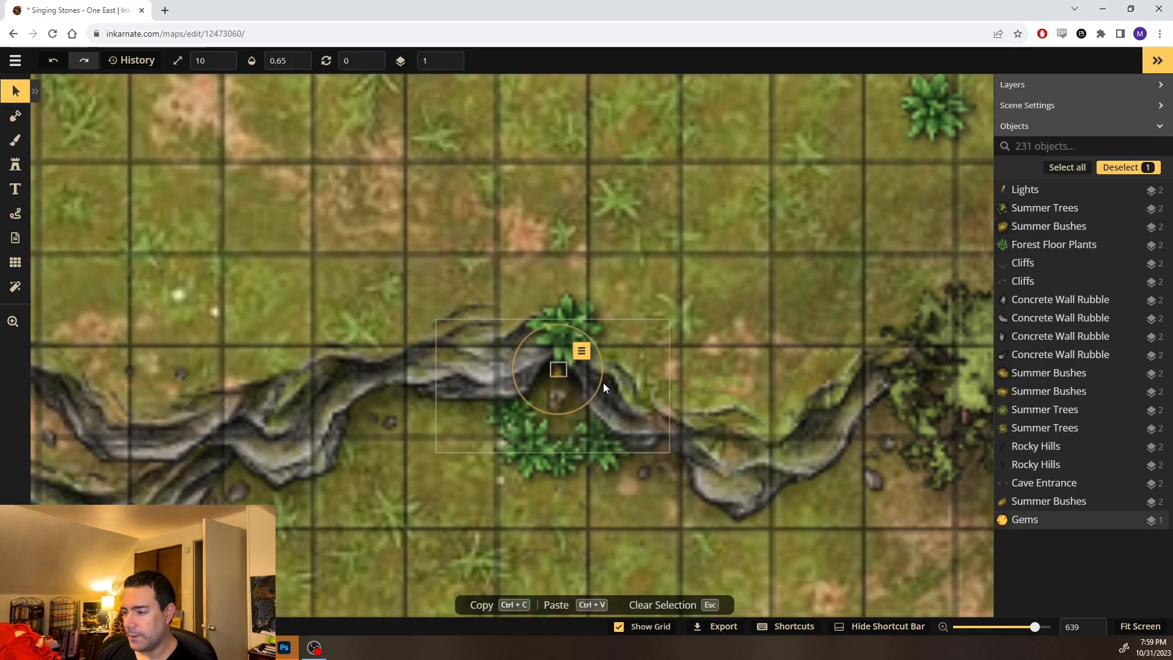
pyautogui.press('Escape')
pyautogui.scroll(-2, 446, 200)
pyautogui.scroll(-5, 446, 200)
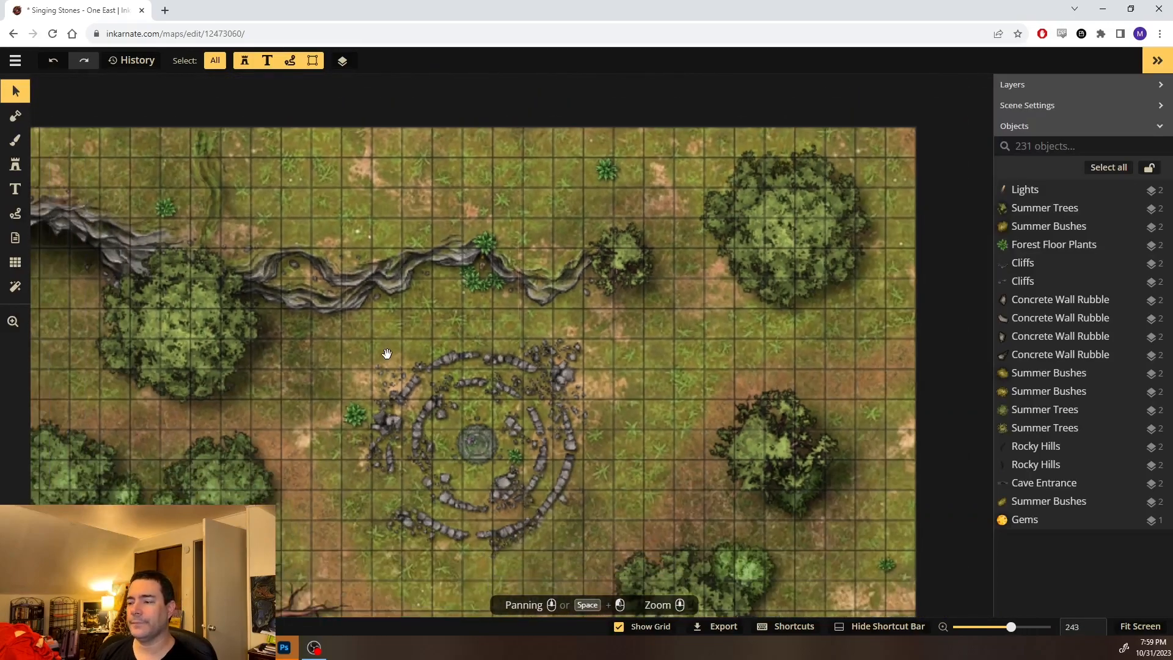
pyautogui.moveTo(407, 334); pyautogui.dragTo(826, 199)
pyautogui.scroll(4, 826, 199)
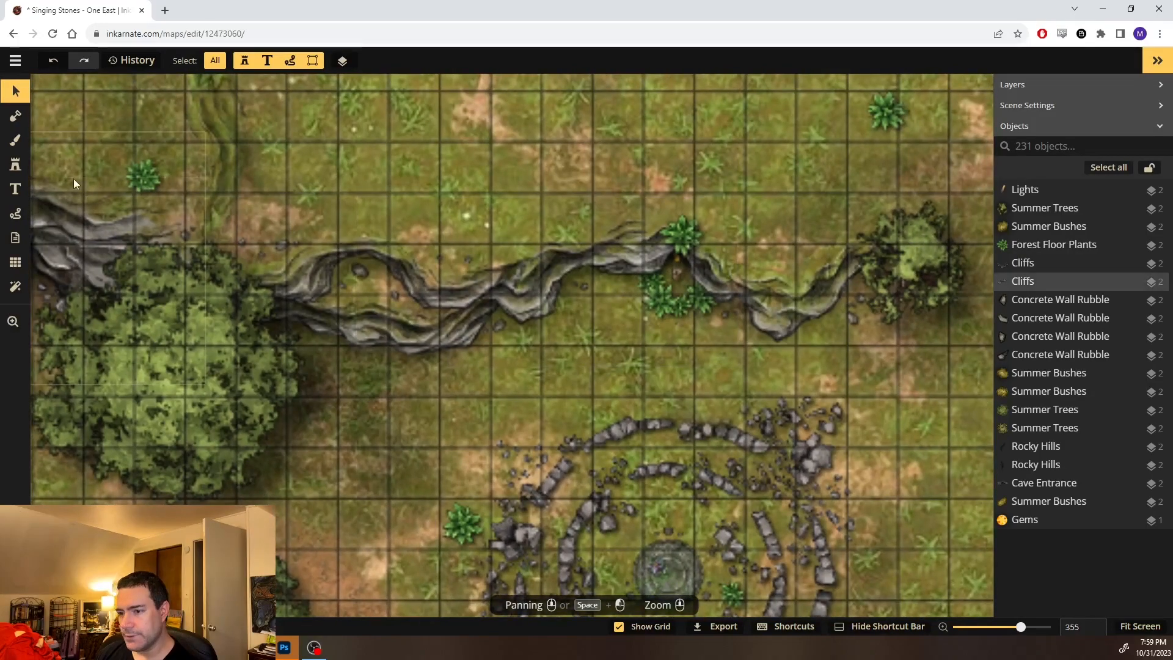
# Search the stamp catalog for "plant" and select the pink flowers stamp from the Forest pack
pyautogui.click(15, 164)
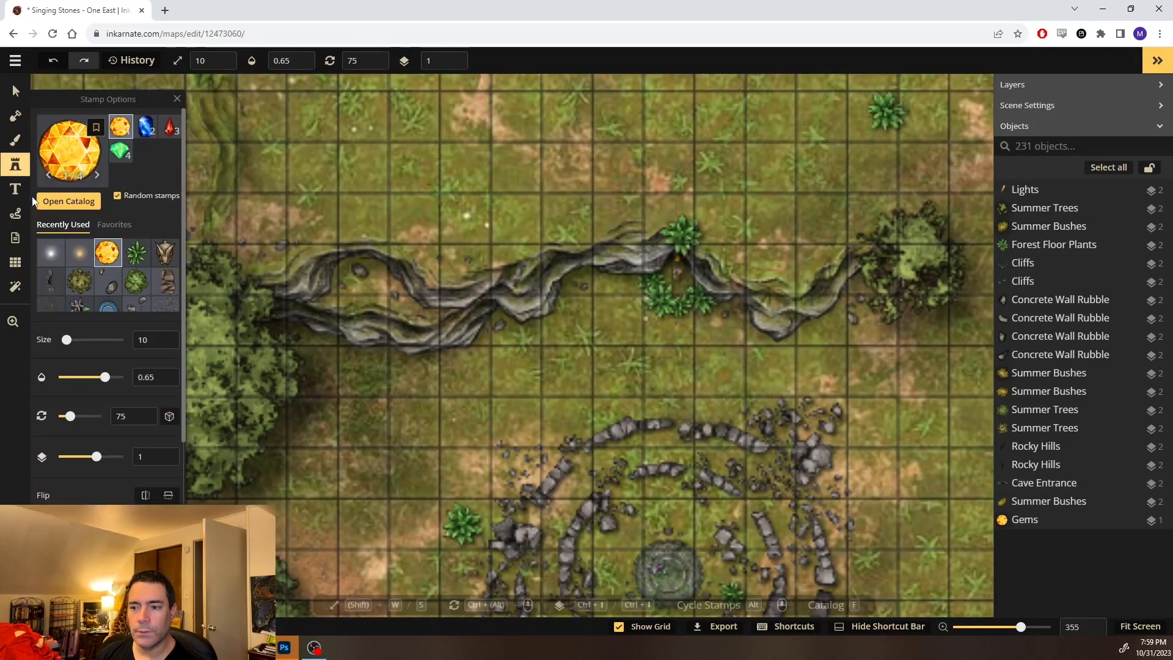
pyautogui.click(58, 208)
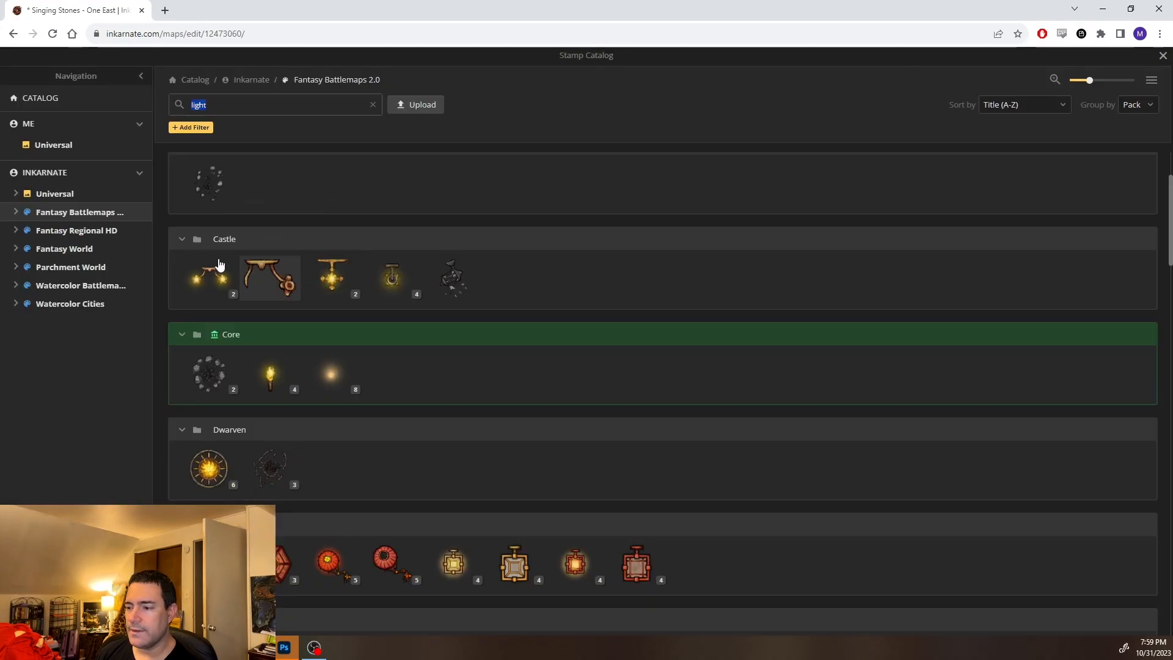
pyautogui.scroll(-2, 277, 192)
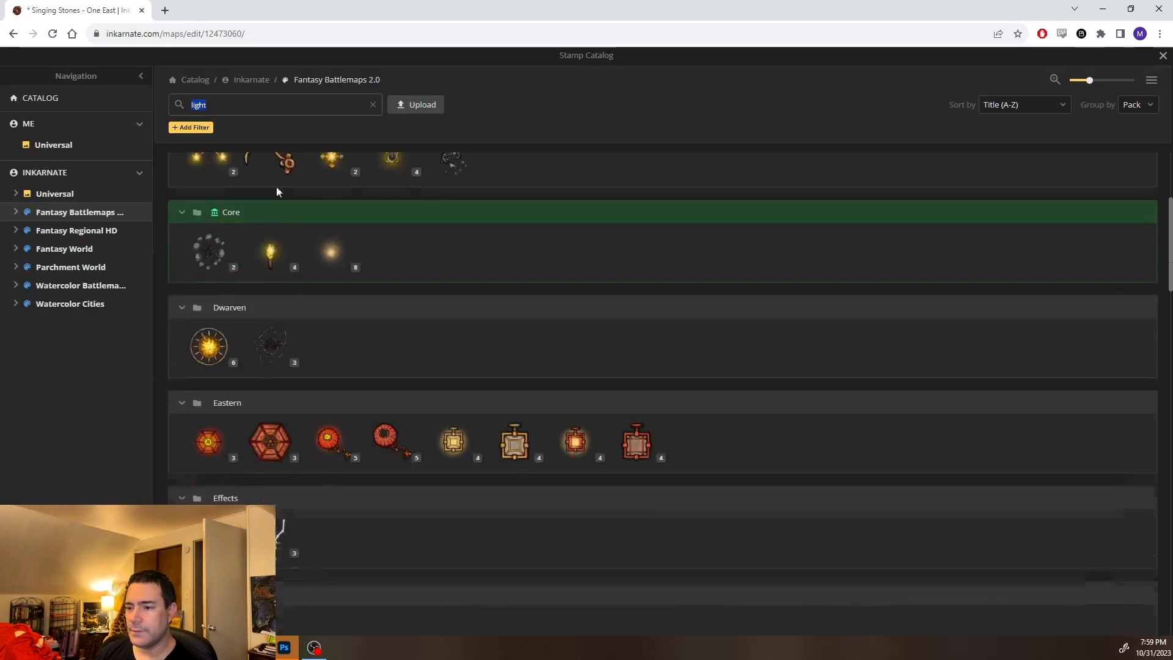
pyautogui.click(371, 109)
pyautogui.write('plant')
pyautogui.press('Return')
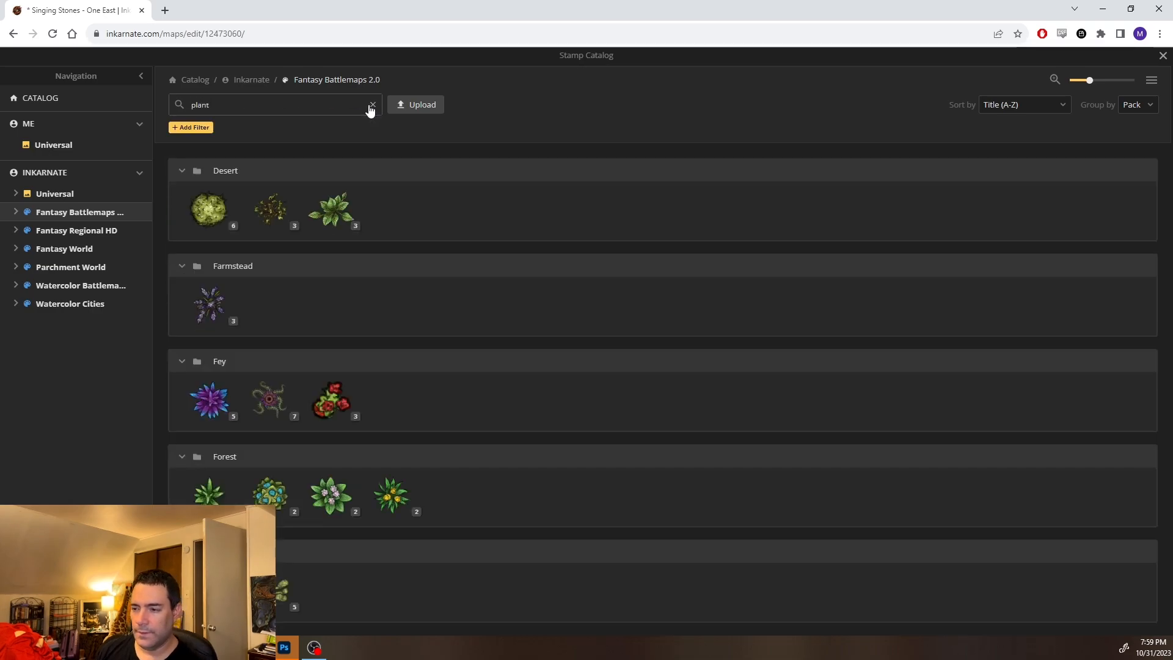
pyautogui.click(330, 494)
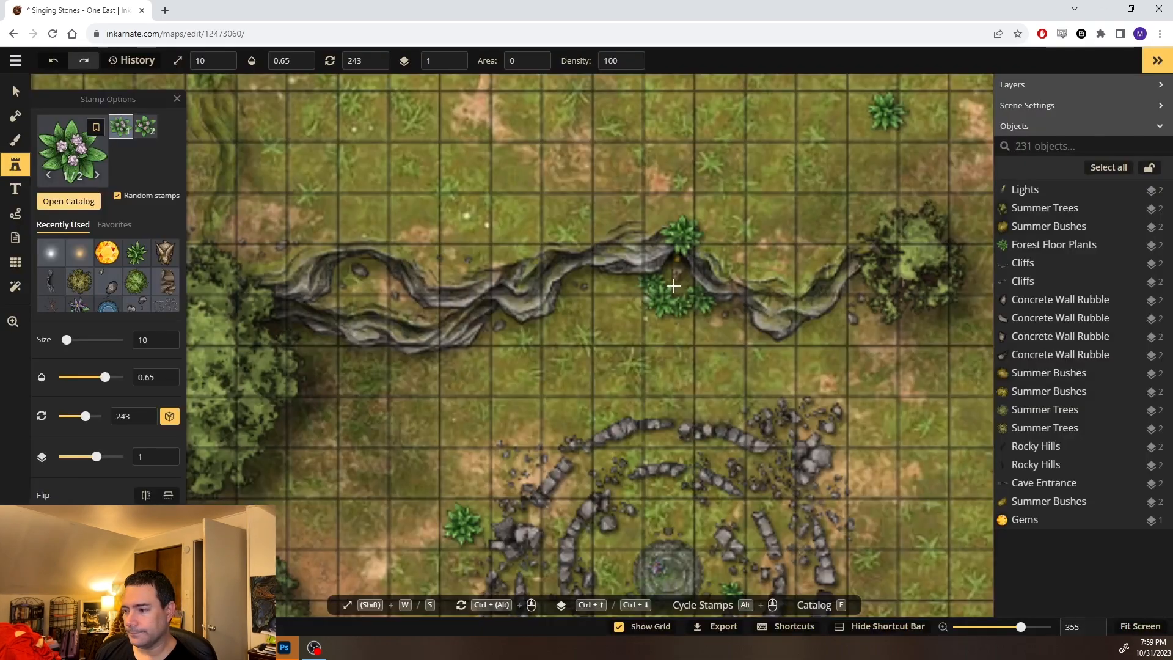
# Plant four pink flowers at sizes 11 to 12, opacity 0.65, on layer 1 along the cliff base on both sides of the cave
pyautogui.scroll(3, 614, 276)
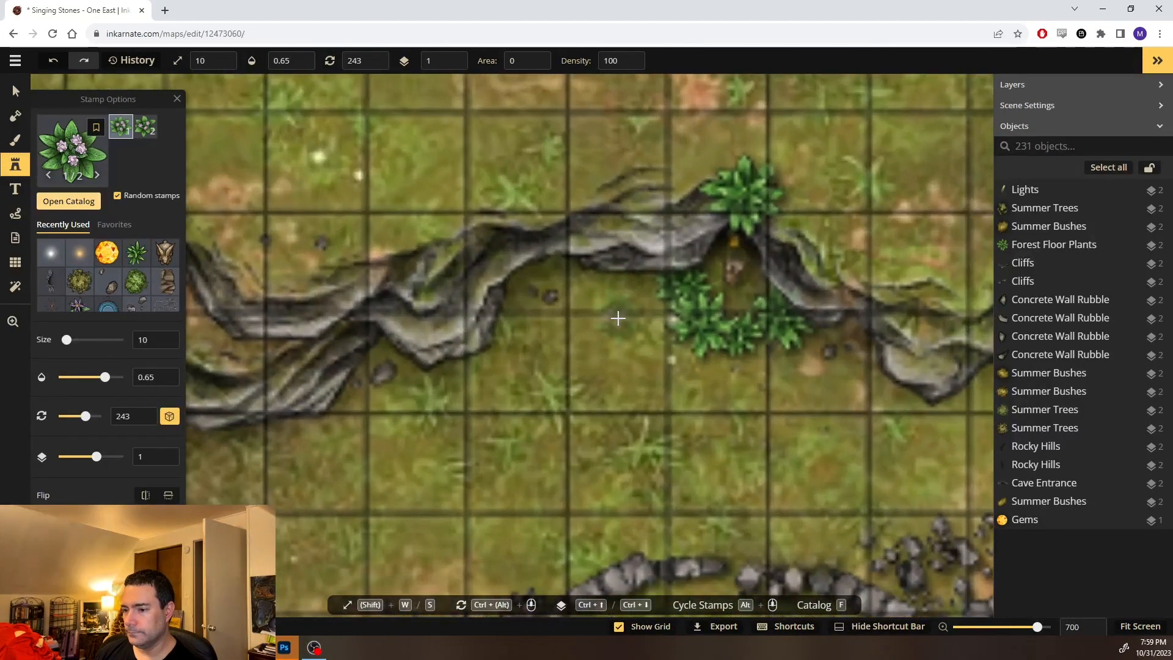
pyautogui.press('s')
pyautogui.press('s')
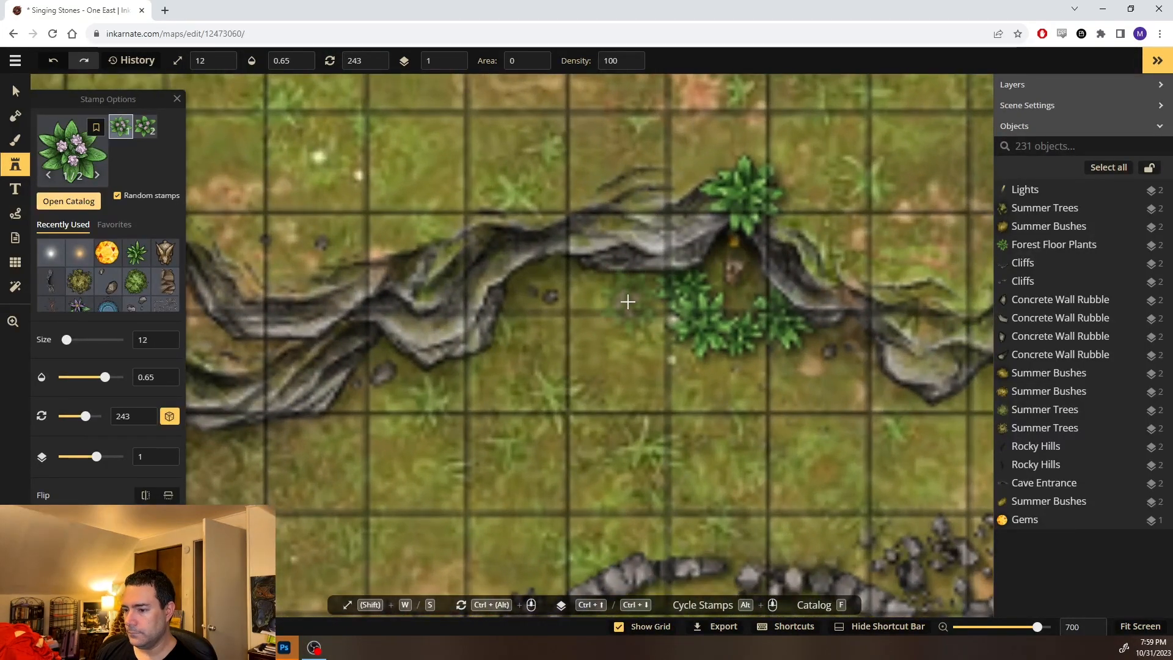
pyautogui.click(624, 284)
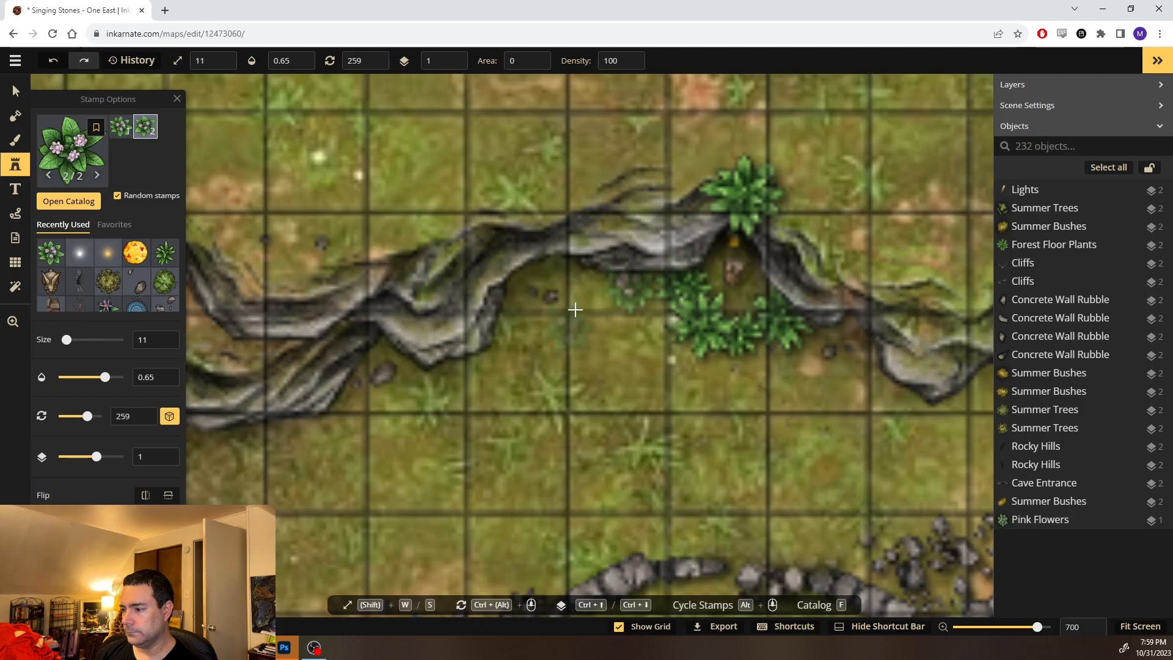
pyautogui.click(588, 272)
pyautogui.press('space')
pyautogui.moveTo(674, 395); pyautogui.dragTo(508, 365)
pyautogui.click(709, 344)
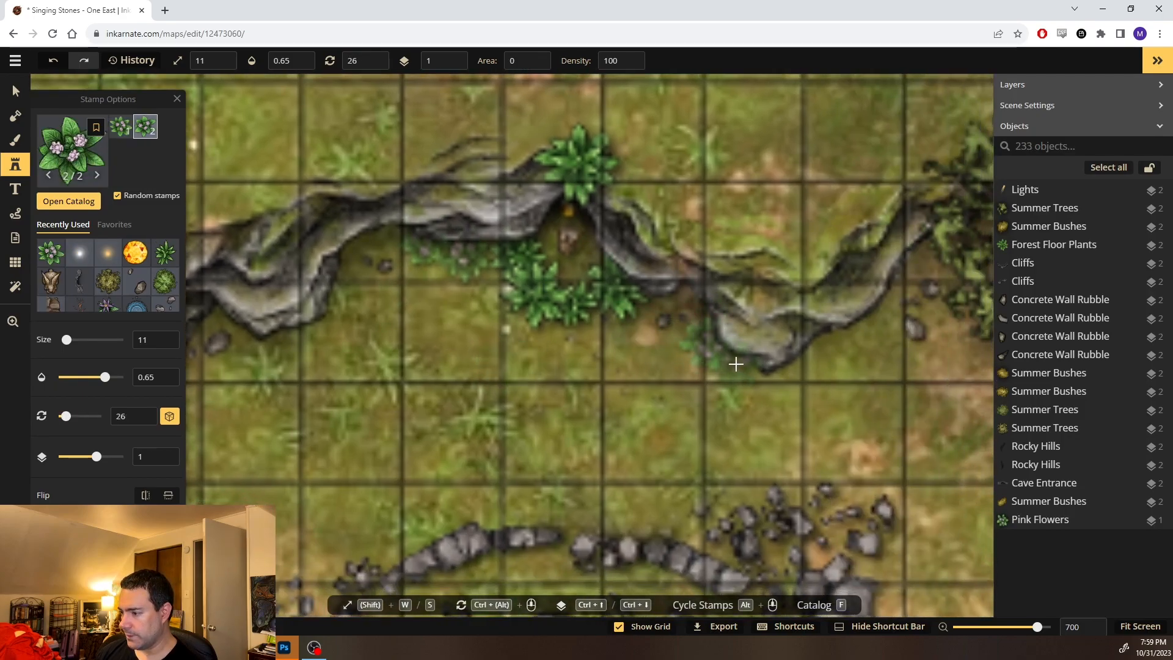
pyautogui.click(779, 455)
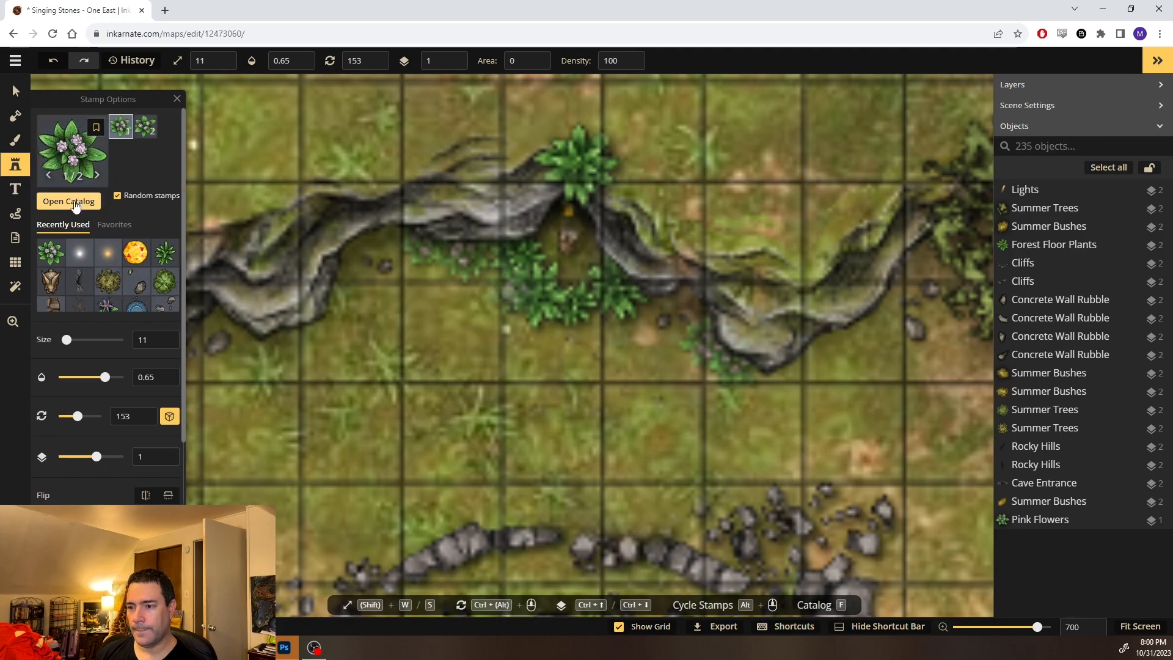
# Pick the blue flowers stamp from the catalog and plant one at size 11, opacity 0.65, on layer 1 at the cliff base beside the cave
pyautogui.click(73, 203)
pyautogui.click(269, 491)
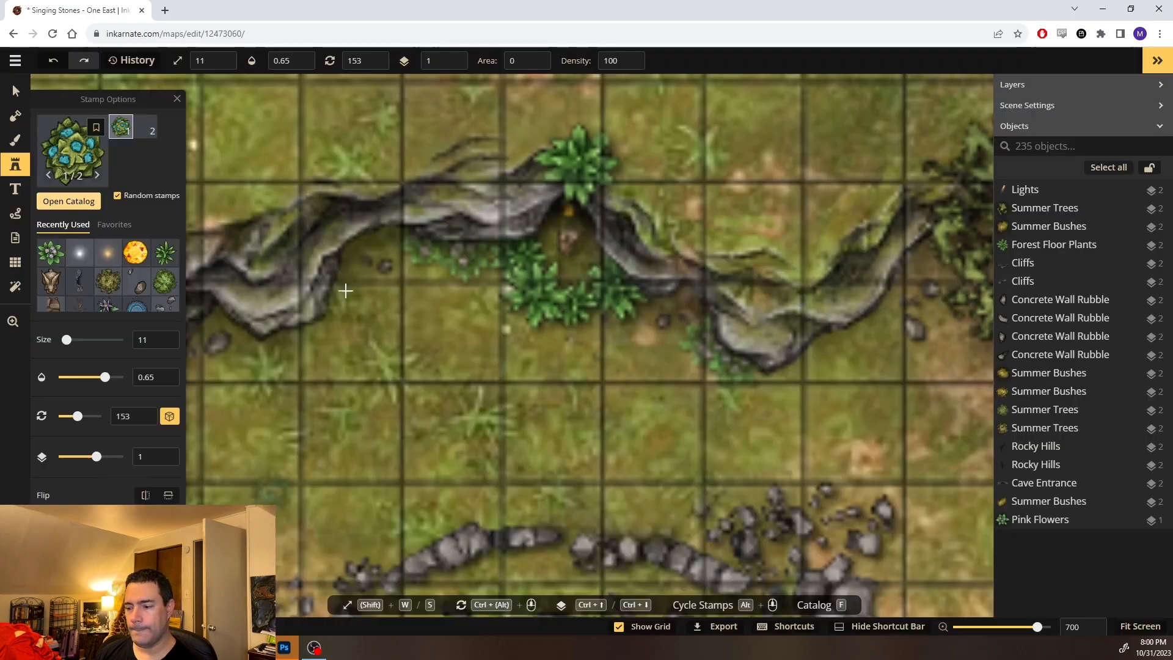
pyautogui.click(441, 276)
pyautogui.moveTo(574, 377); pyautogui.dragTo(433, 302)
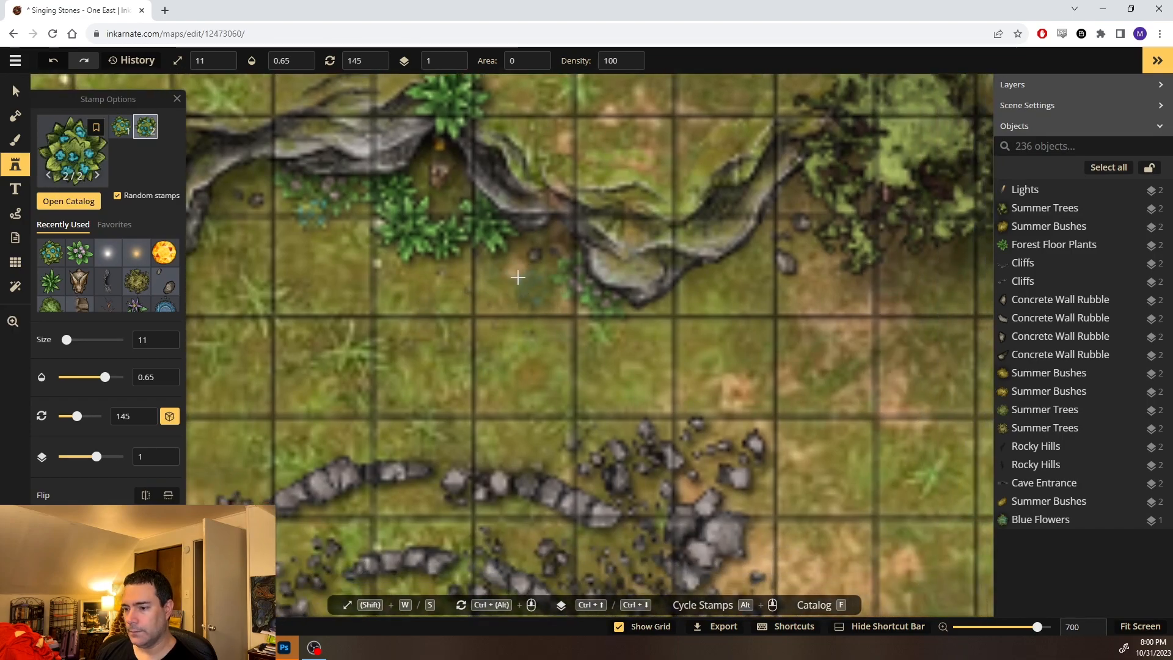
# Select the blue flowers and the four pink flowers around the cave together, increase their opacity and clear the selection
pyautogui.click(17, 92)
pyautogui.click(311, 211)
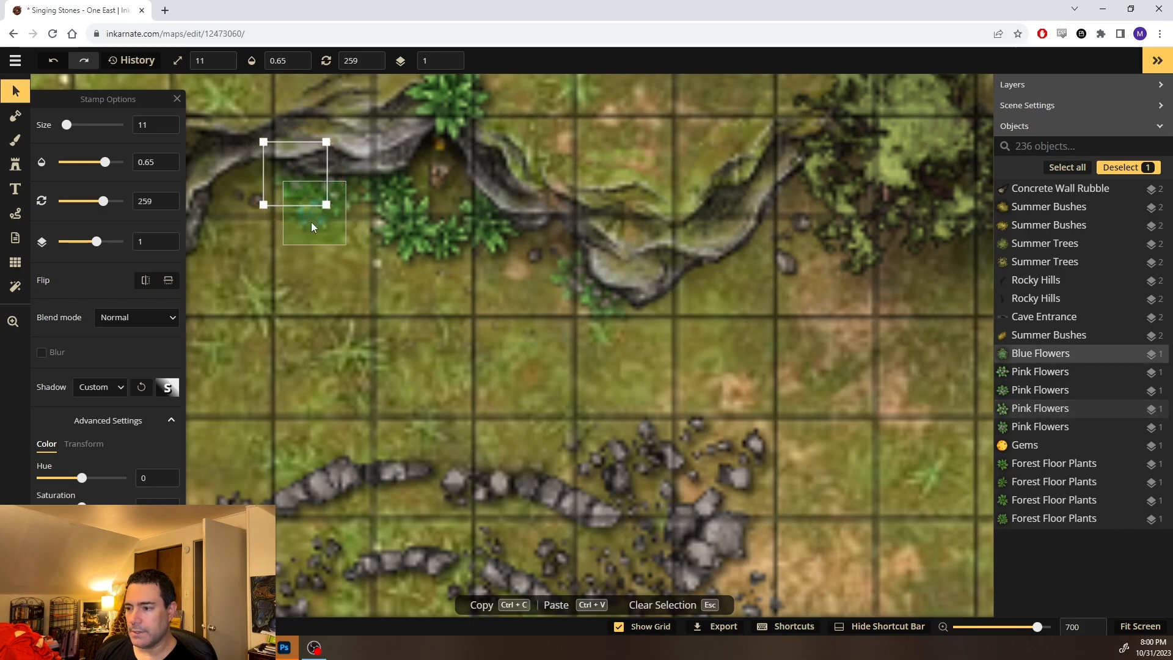
pyautogui.keyDown('shift'); pyautogui.click(347, 183); pyautogui.keyUp('shift')
pyautogui.keyDown('shift'); pyautogui.click(571, 287); pyautogui.keyUp('shift')
pyautogui.keyDown('shift'); pyautogui.click(612, 299); pyautogui.keyUp('shift')
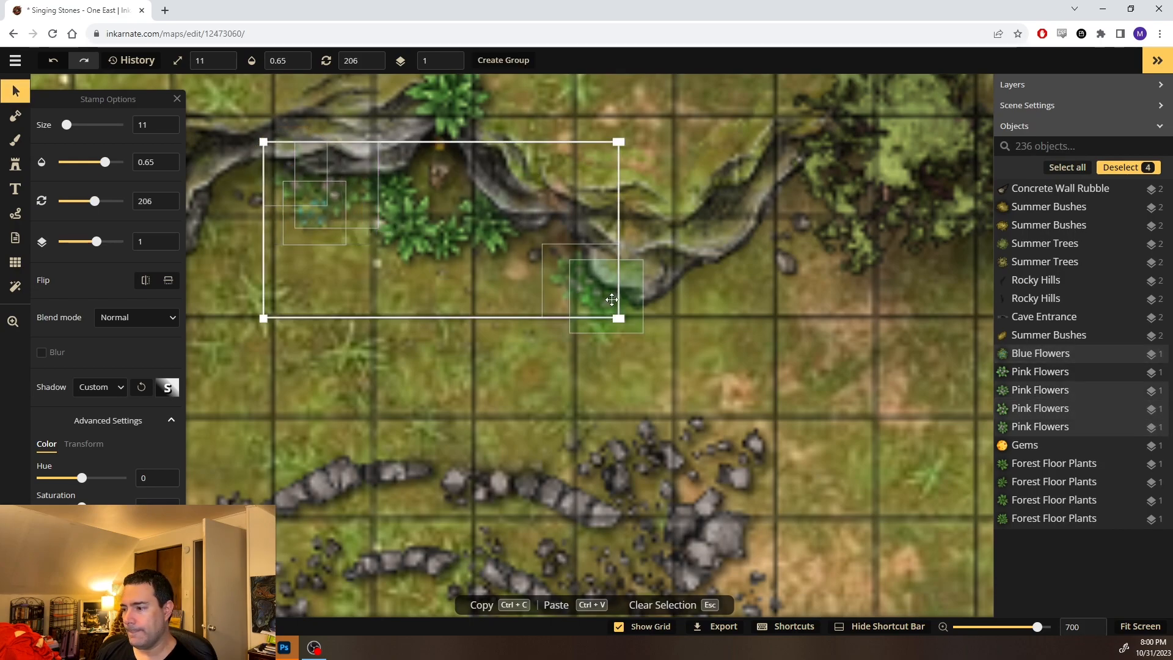
pyautogui.keyDown('shift'); pyautogui.click(611, 300); pyautogui.keyUp('shift')
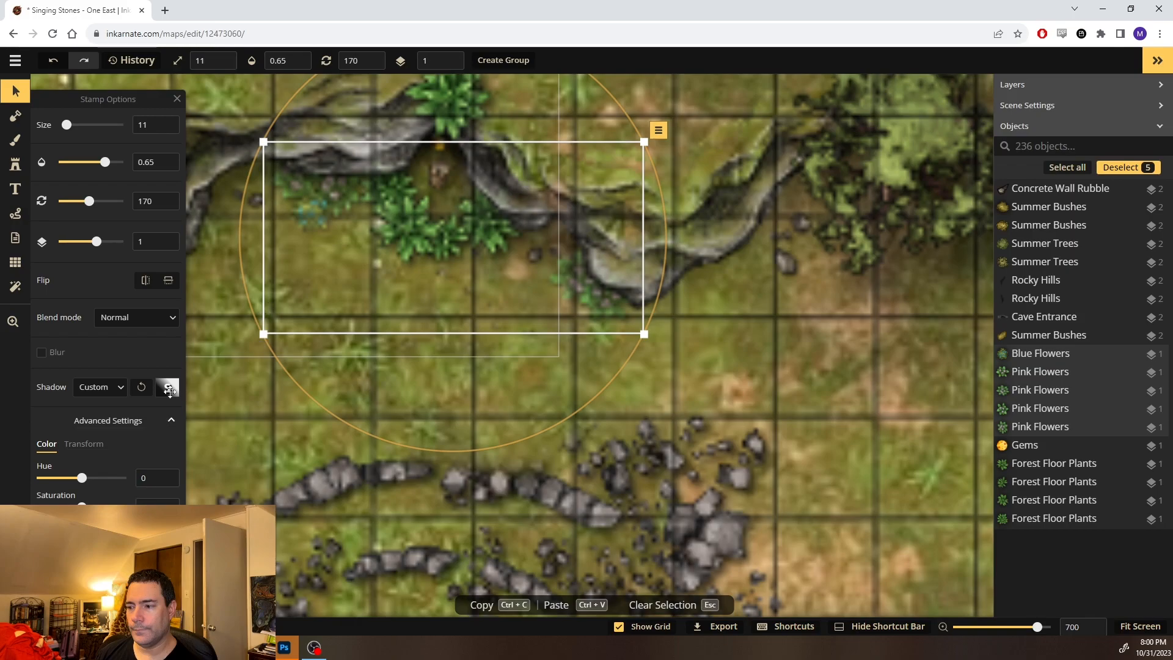
pyautogui.moveTo(100, 160); pyautogui.dragTo(129, 162)
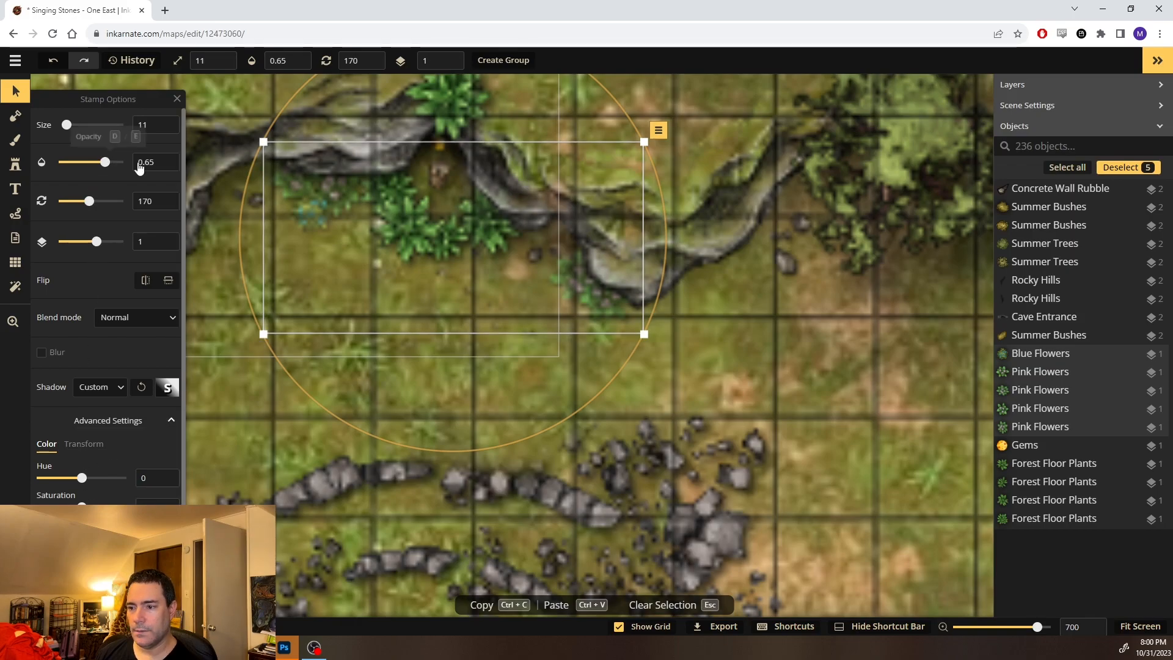
pyautogui.click(837, 523)
# Examine the whole map, from the stone circle and cliff cave to the trees and fallen trunk, for areas needing more detail
pyautogui.scroll(-8, 838, 434)
pyautogui.scroll(-4, 550, 305)
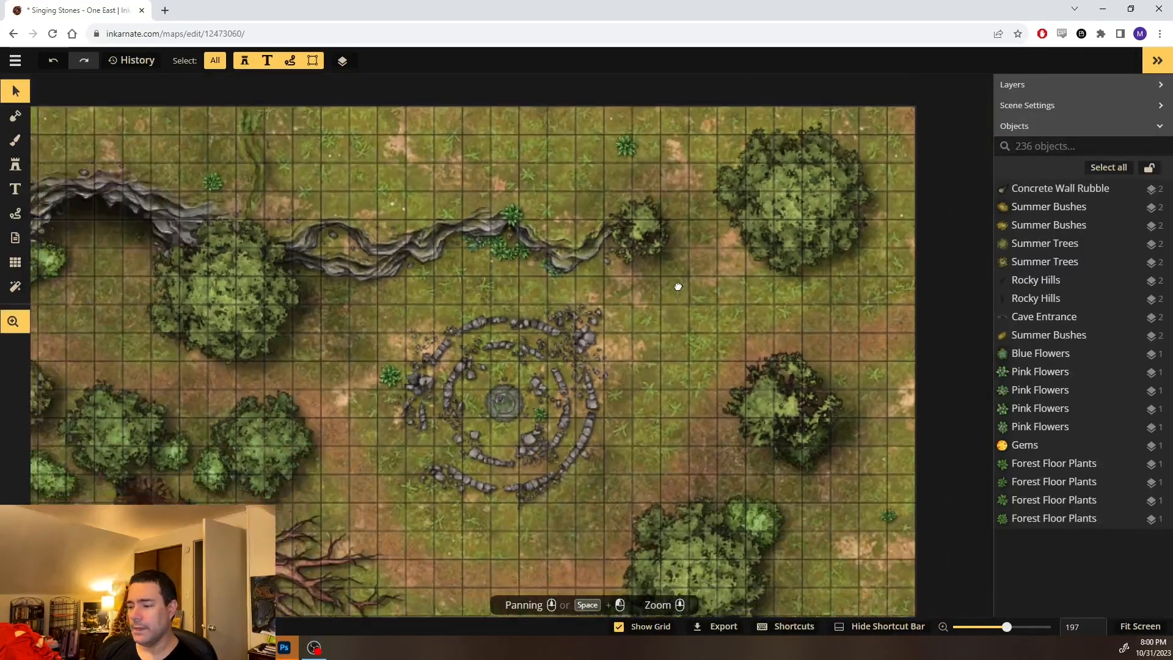
pyautogui.moveTo(678, 286); pyautogui.dragTo(688, 269)
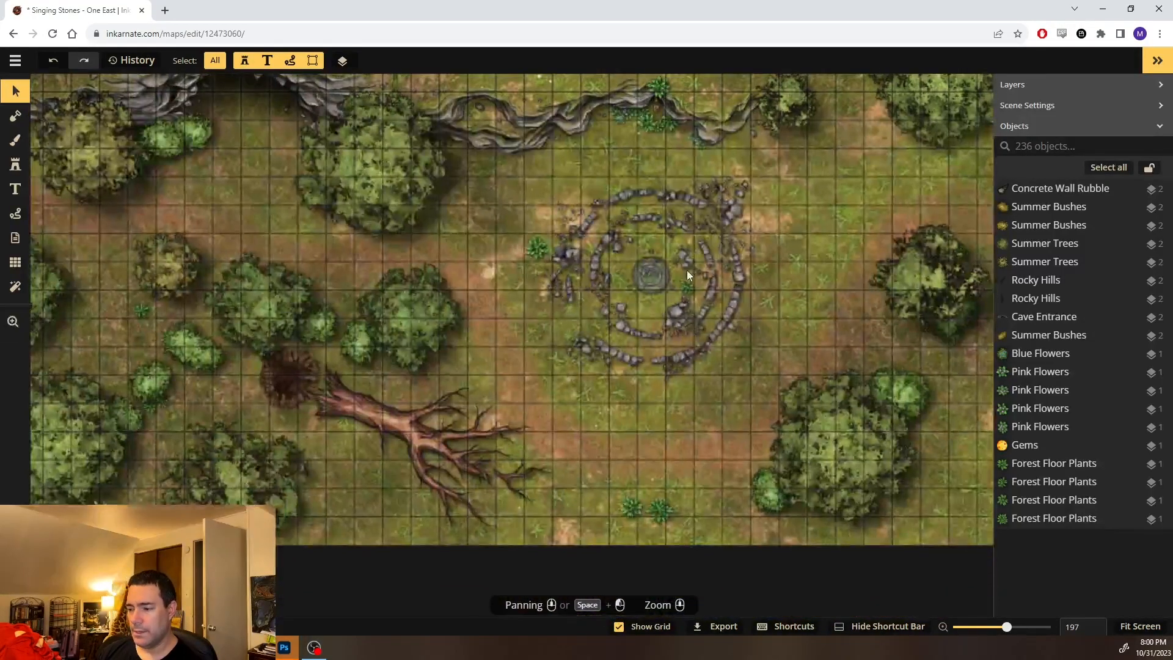
pyautogui.scroll(-3, 686, 273)
pyautogui.moveTo(548, 271); pyautogui.dragTo(476, 337)
pyautogui.scroll(-3, 529, 357)
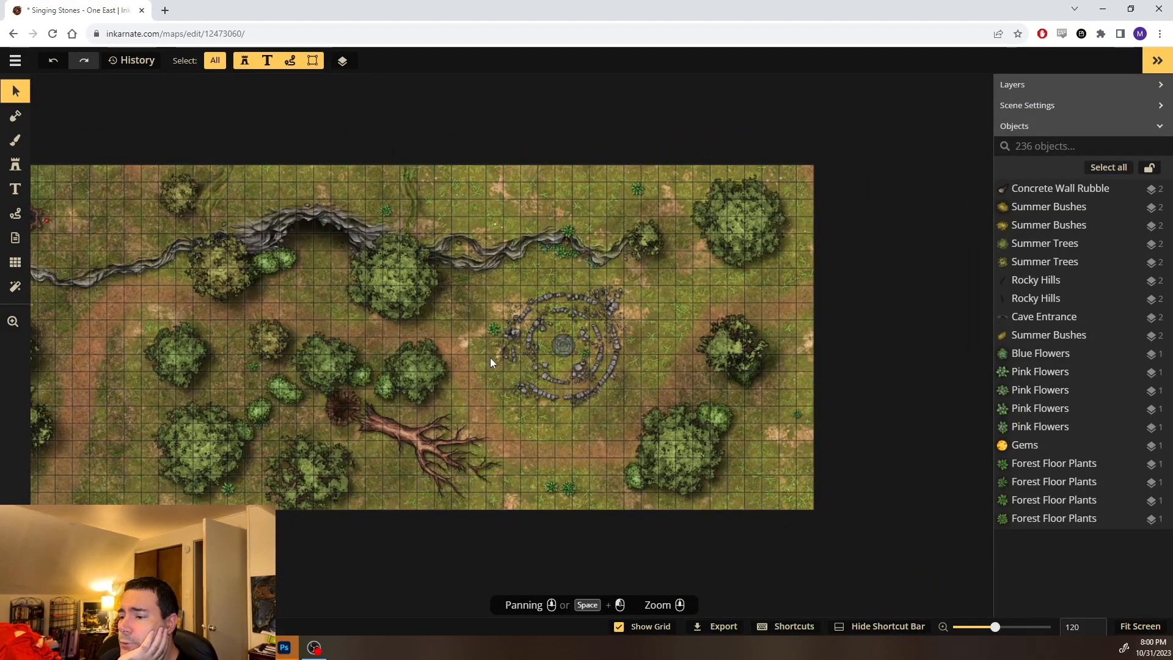
pyautogui.scroll(-1, 490, 361)
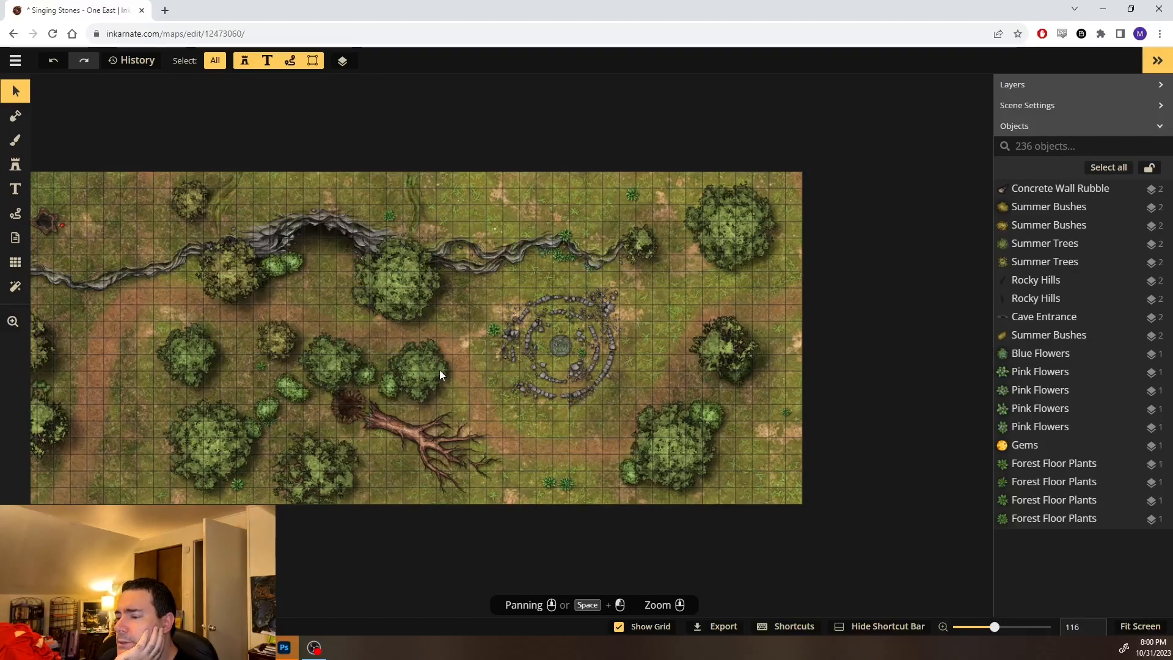
pyautogui.scroll(-1, 439, 374)
pyautogui.scroll(1, 439, 375)
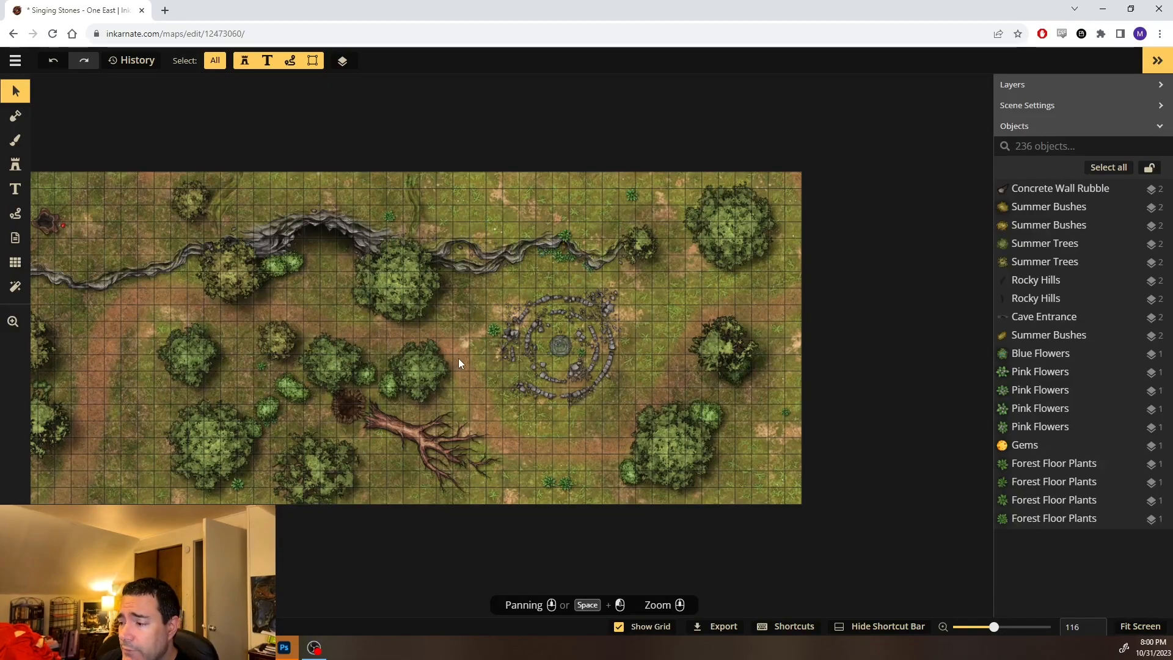
pyautogui.scroll(-2, 459, 363)
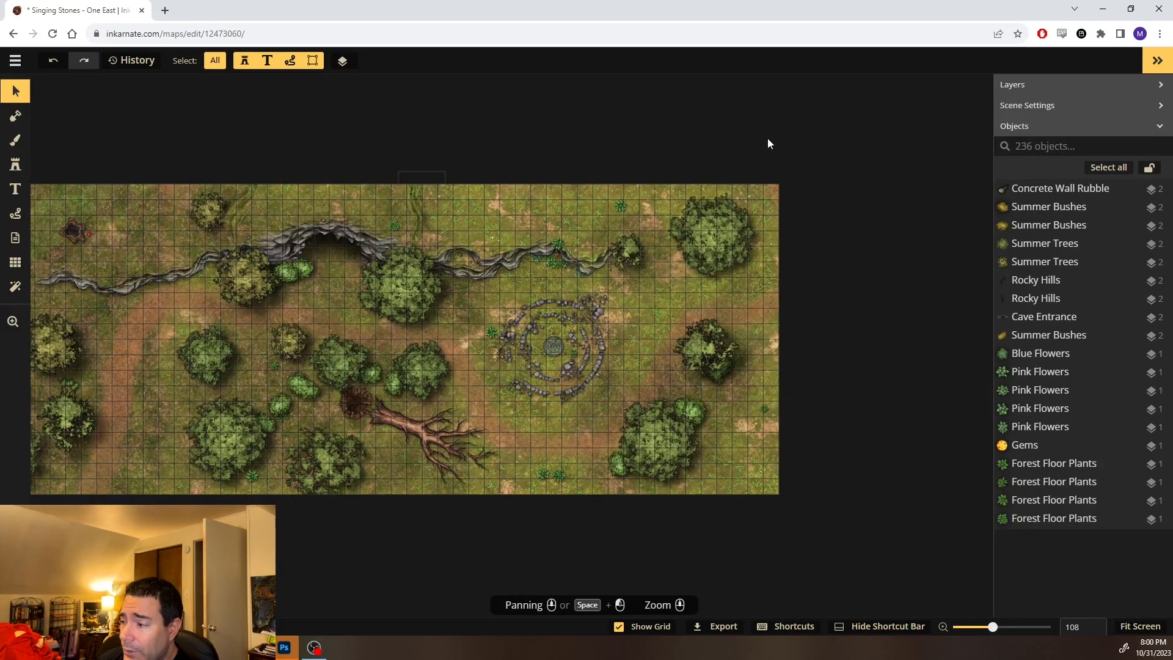
# Save the map with no objects selected
pyautogui.moveTo(872, 128); pyautogui.dragTo(160, 539)
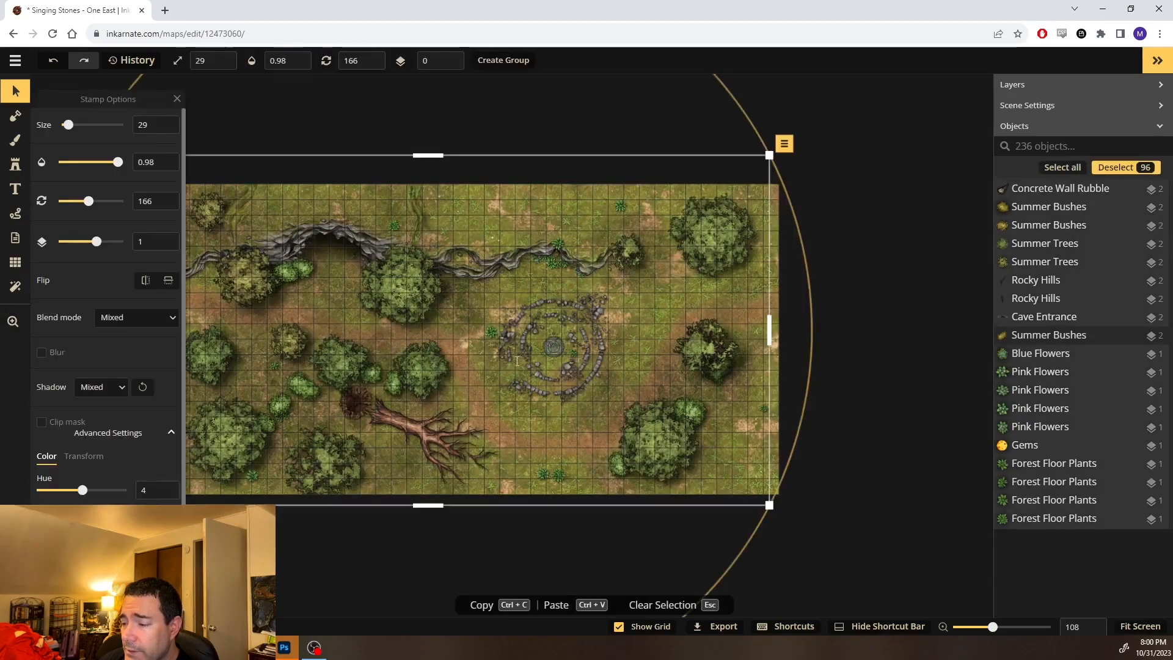
pyautogui.click(880, 181)
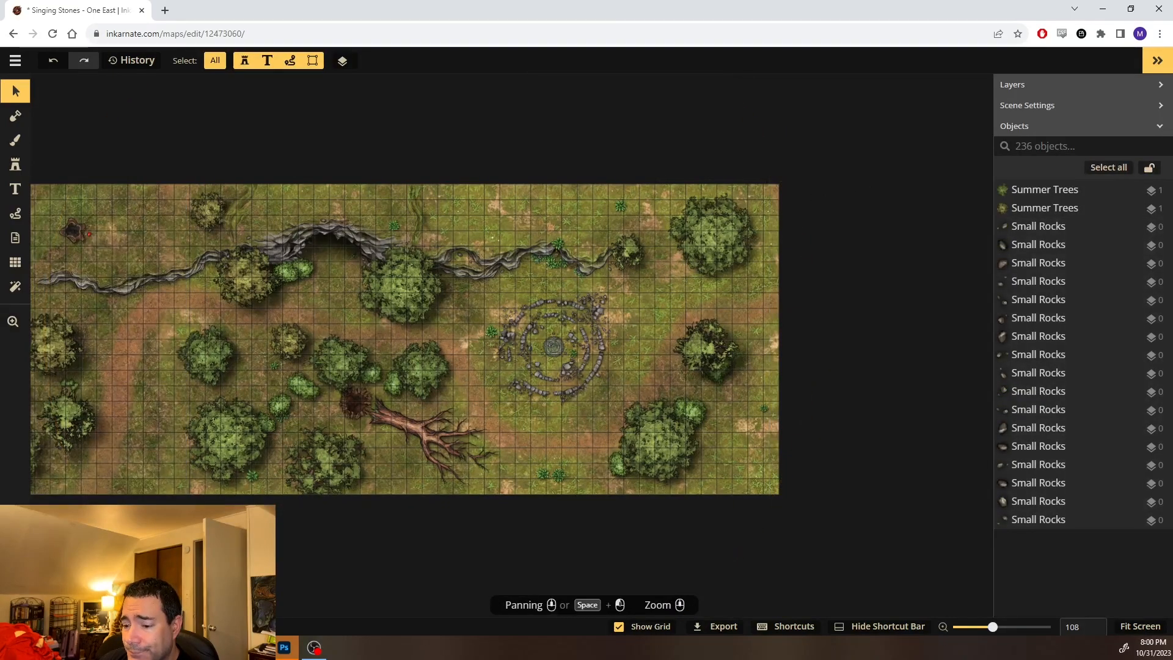
pyautogui.hotkey('ctrl', 's')
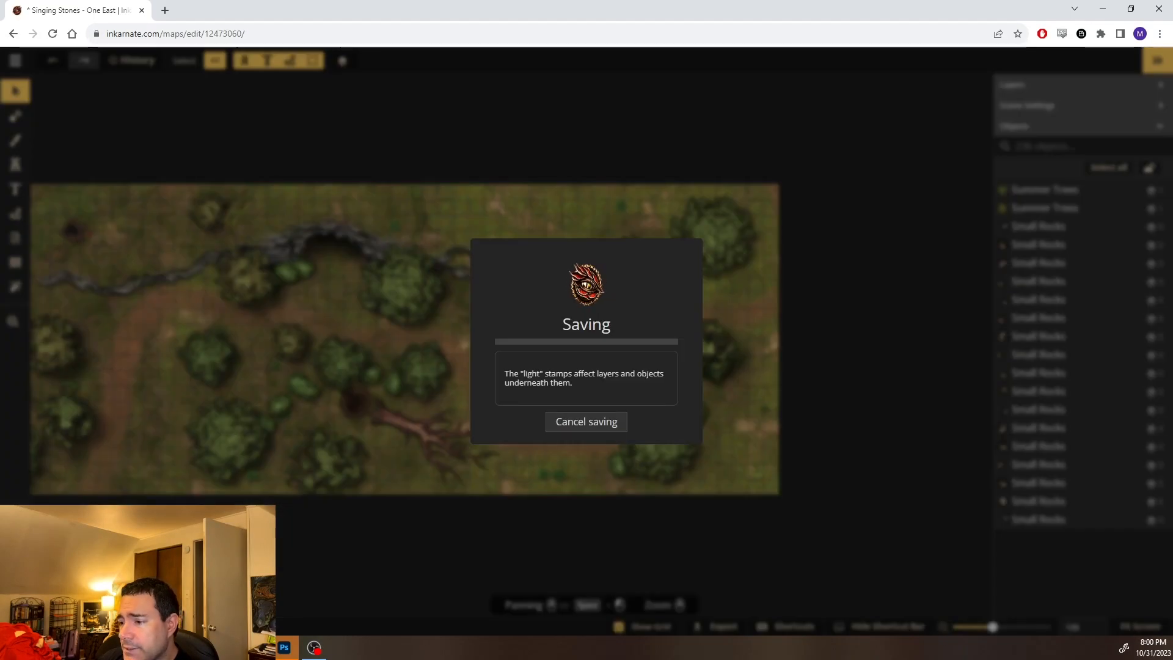